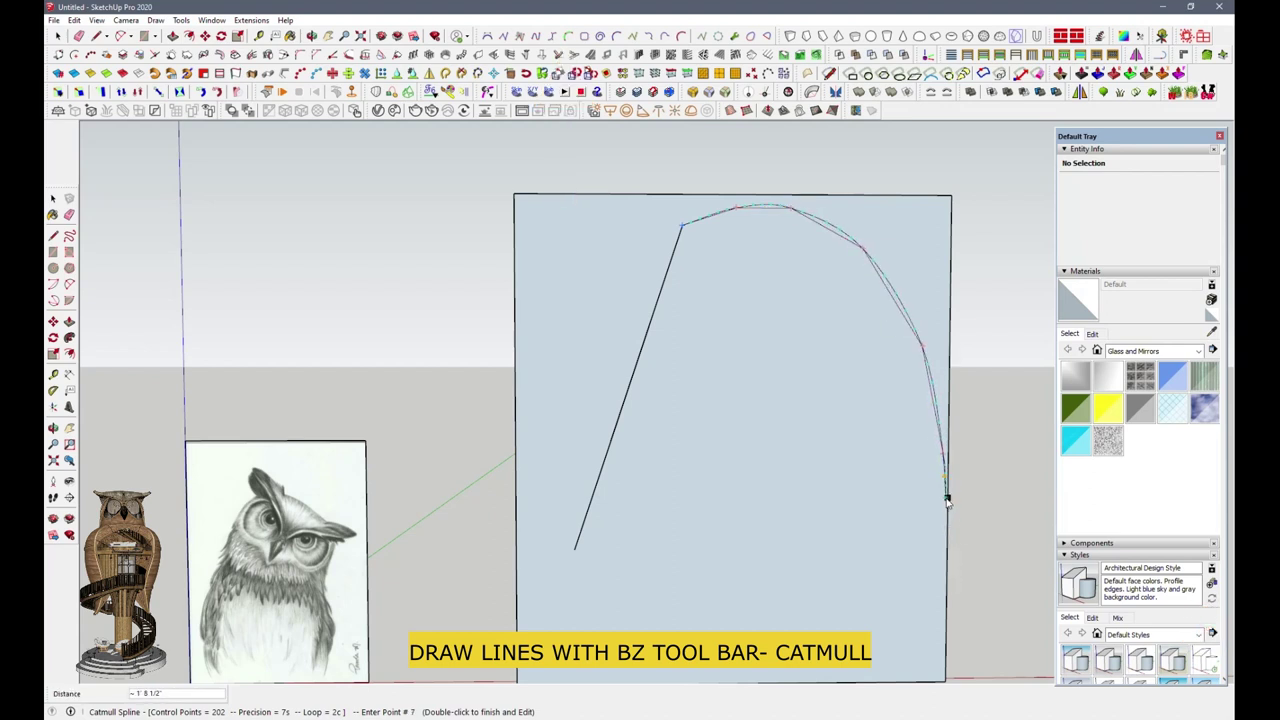
Step: Finish the Catmull spline and draw the first bulging 2-point arc below the head outline
{"action": "double_click", "coordinate": [941, 590]}
{"action": "mouse_move", "coordinate": [647, 361]}
{"action": "middle_mouse_down"}
{"action": "mouse_move", "coordinate": [757, 317]}
{"action": "mouse_move", "coordinate": [704, 472]}
{"action": "mouse_move", "coordinate": [660, 440]}
{"action": "middle_mouse_up"}
{"action": "left_click", "coordinate": [121, 35]}
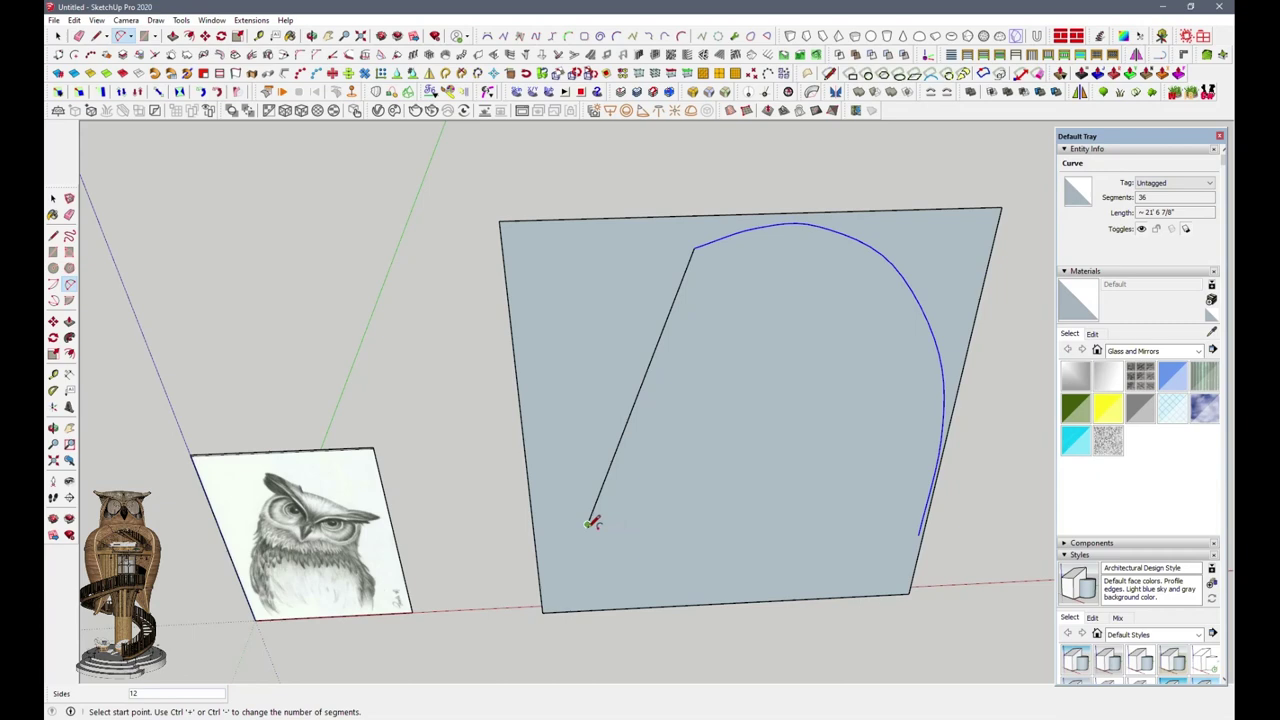
{"action": "left_click", "coordinate": [918, 533]}
{"action": "middle_click_drag", "start_coordinate": [918, 533], "coordinate": [729, 537]}
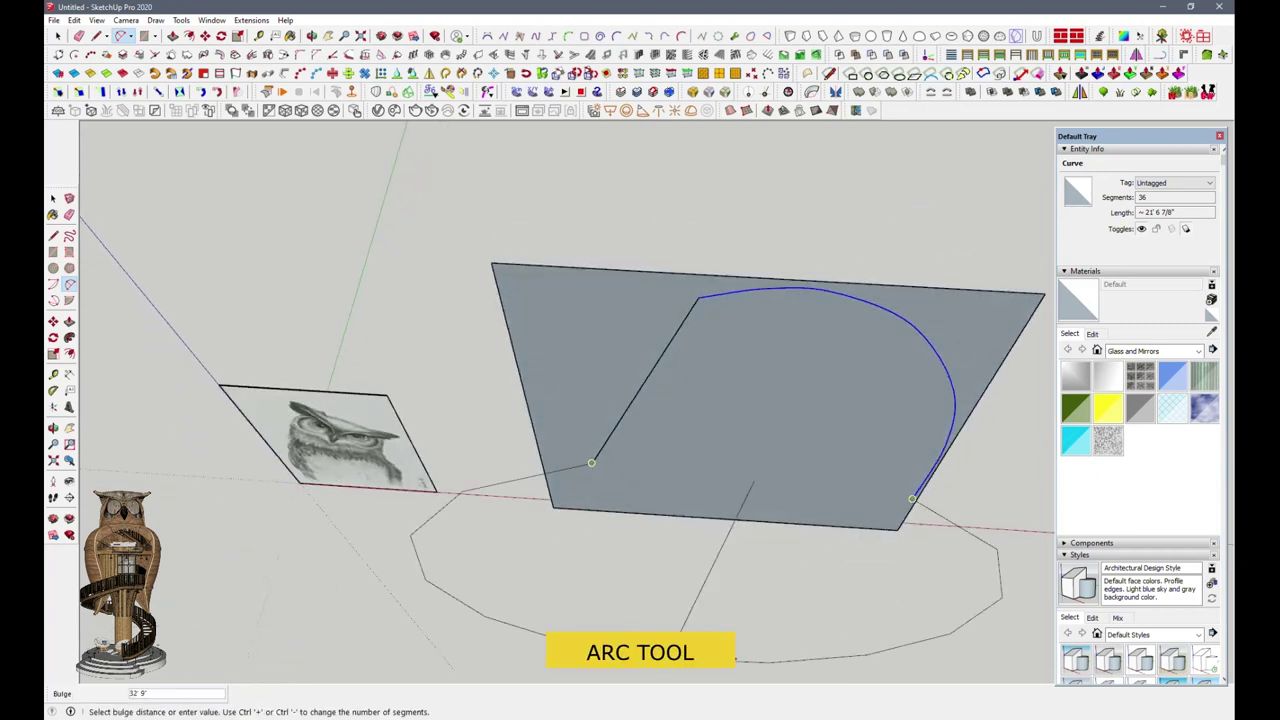
{"action": "left_click", "coordinate": [741, 617]}
{"action": "mouse_move", "coordinate": [741, 617]}
{"action": "middle_mouse_down"}
{"action": "mouse_move", "coordinate": [600, 446]}
{"action": "mouse_move", "coordinate": [568, 630]}
{"action": "mouse_move", "coordinate": [631, 403]}
{"action": "middle_mouse_up"}
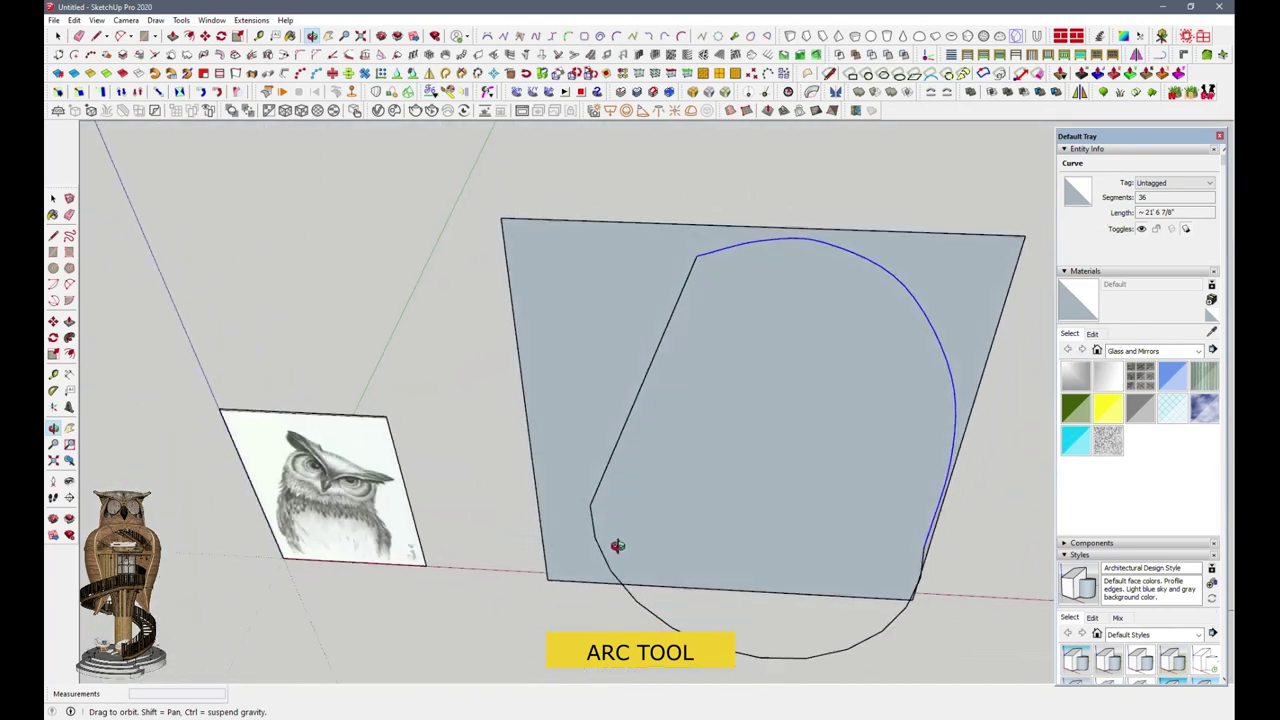
Step: Draw a second lower bulging arc, then delete the top curve and the flat backing face
{"action": "left_click", "coordinate": [631, 403]}
{"action": "left_click", "coordinate": [950, 463]}
{"action": "middle_click_drag", "start_coordinate": [950, 463], "coordinate": [793, 523]}
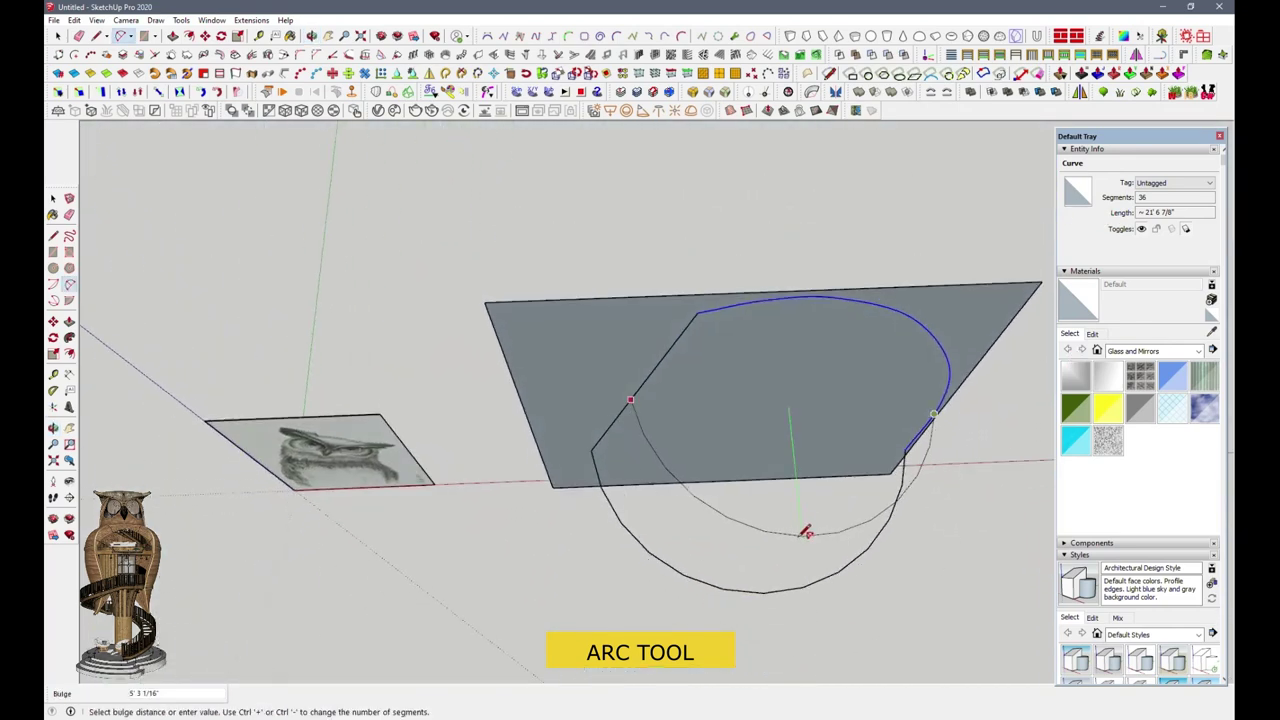
{"action": "left_click", "coordinate": [700, 580]}
{"action": "mouse_move", "coordinate": [700, 580]}
{"action": "middle_mouse_down"}
{"action": "mouse_move", "coordinate": [777, 366]}
{"action": "mouse_move", "coordinate": [734, 360]}
{"action": "mouse_move", "coordinate": [730, 381]}
{"action": "mouse_move", "coordinate": [765, 266]}
{"action": "mouse_move", "coordinate": [911, 383]}
{"action": "mouse_move", "coordinate": [871, 408]}
{"action": "mouse_move", "coordinate": [873, 369]}
{"action": "mouse_move", "coordinate": [714, 349]}
{"action": "mouse_move", "coordinate": [914, 220]}
{"action": "mouse_move", "coordinate": [566, 237]}
{"action": "mouse_move", "coordinate": [861, 277]}
{"action": "mouse_move", "coordinate": [769, 314]}
{"action": "mouse_move", "coordinate": [414, 243]}
{"action": "mouse_move", "coordinate": [662, 282]}
{"action": "middle_mouse_up"}
{"action": "left_click", "coordinate": [790, 265]}
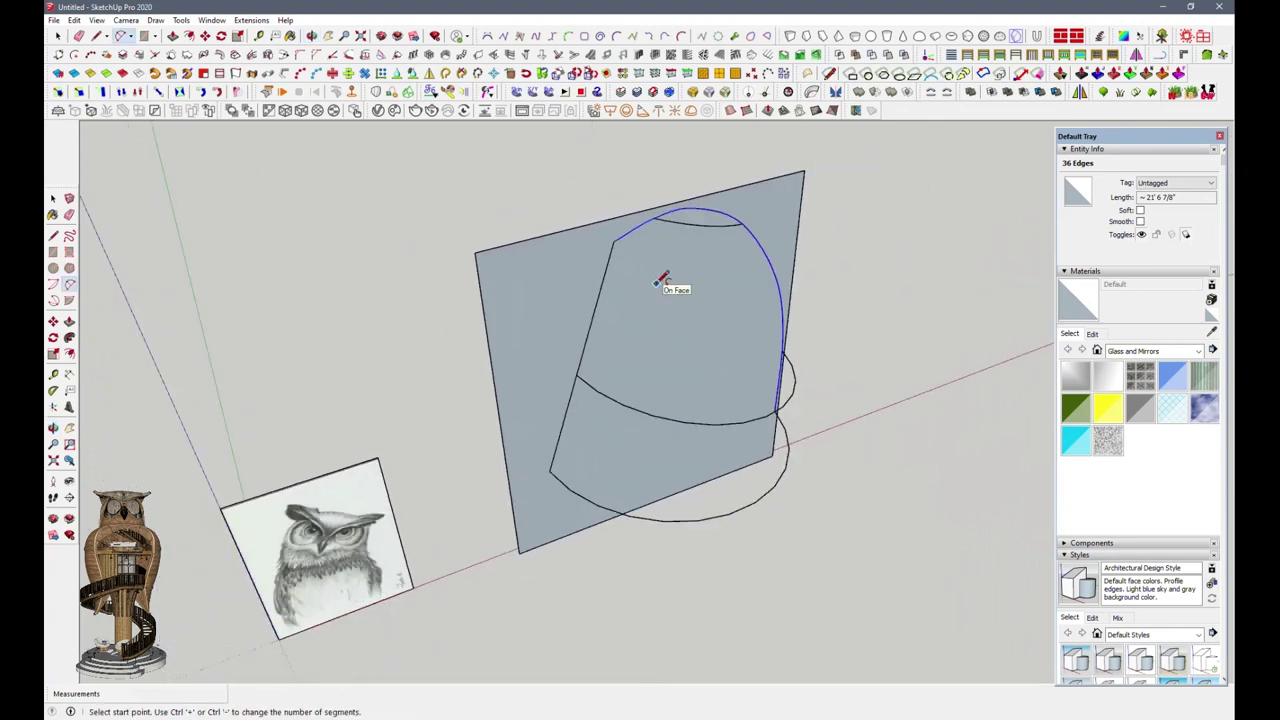
{"action": "key", "text": "Delete"}
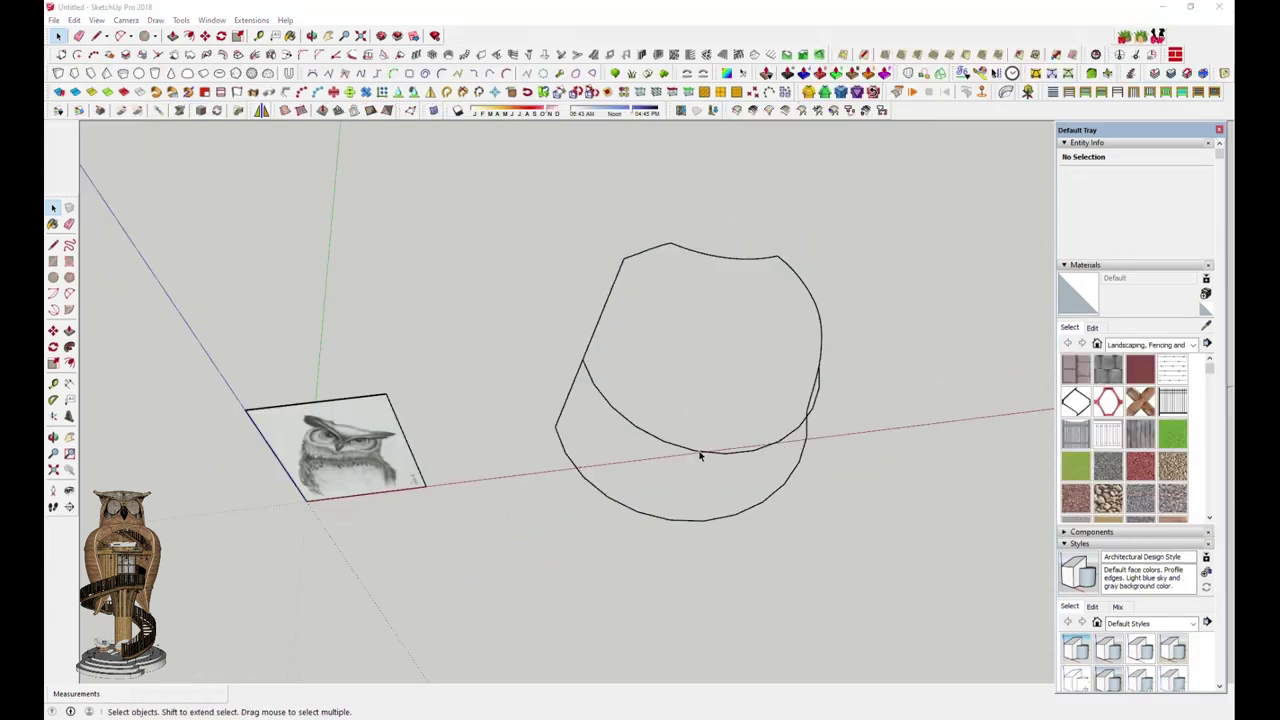
Step: Window-select the head outline edges, preview a Curviloft skin, and discard it
{"action": "left_click_drag", "start_coordinate": [489, 210], "coordinate": [843, 563]}
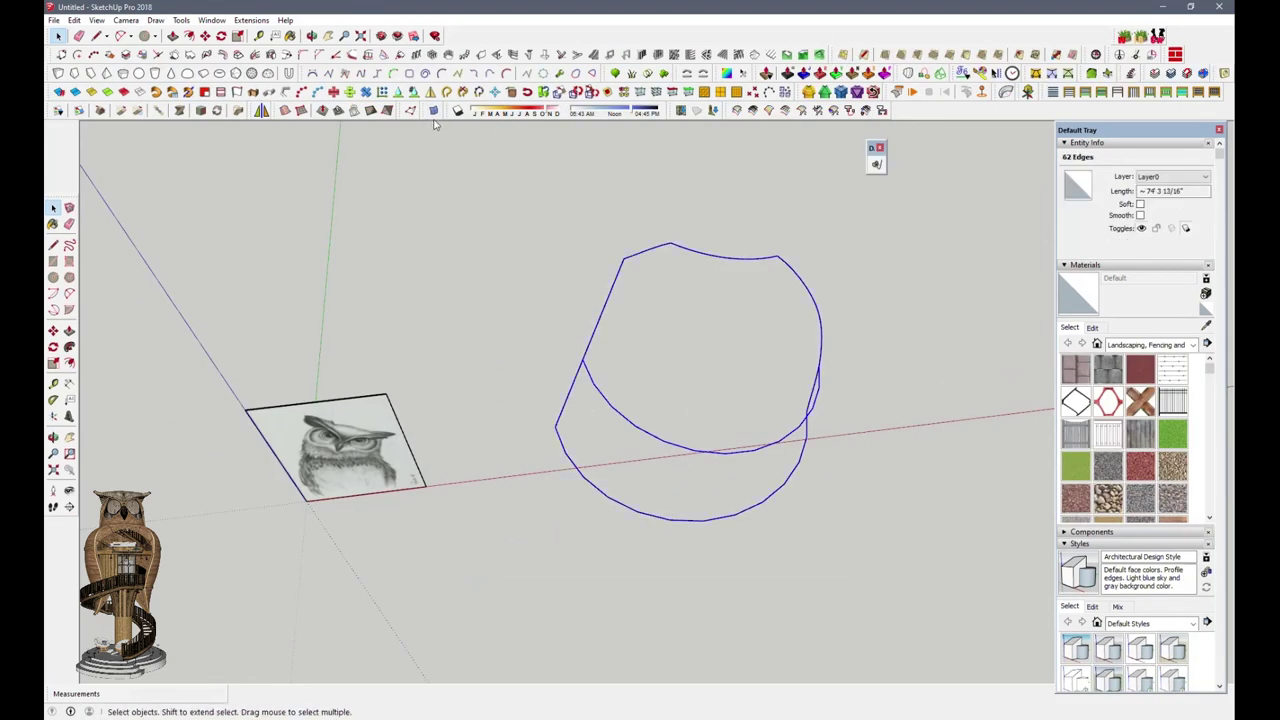
{"action": "left_click", "coordinate": [938, 92]}
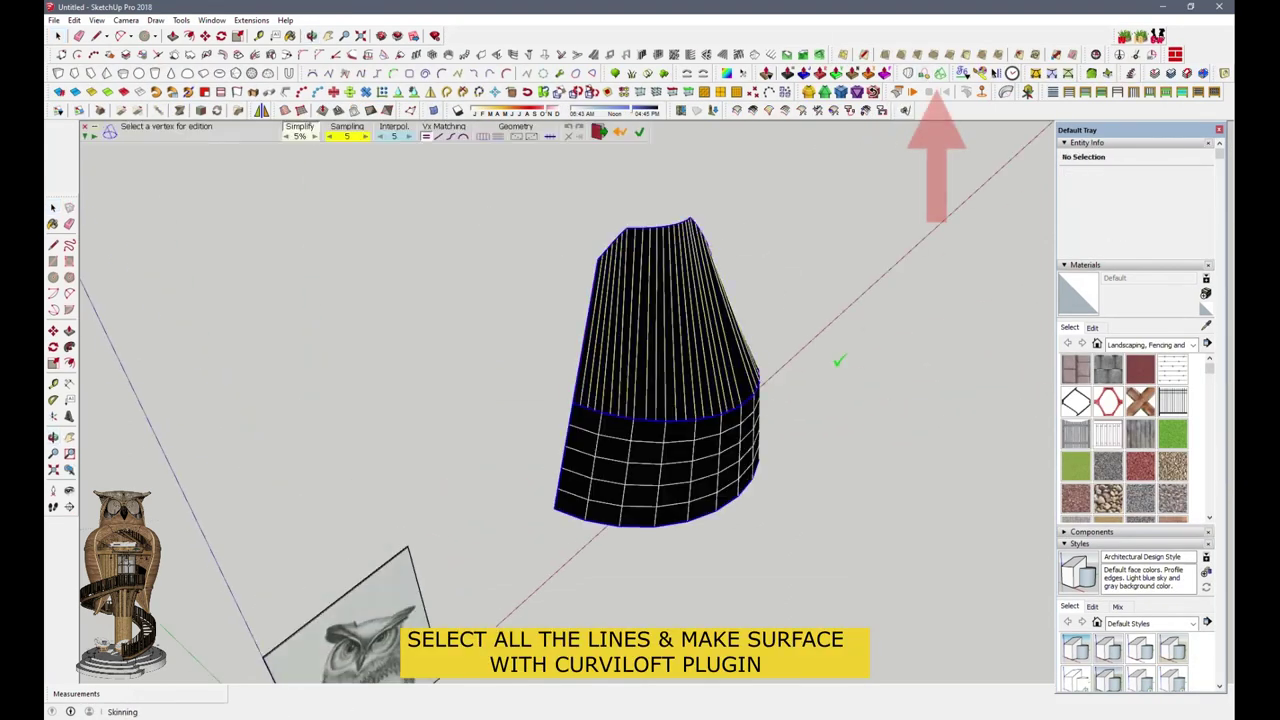
{"action": "middle_click_drag", "start_coordinate": [816, 447], "coordinate": [484, 408]}
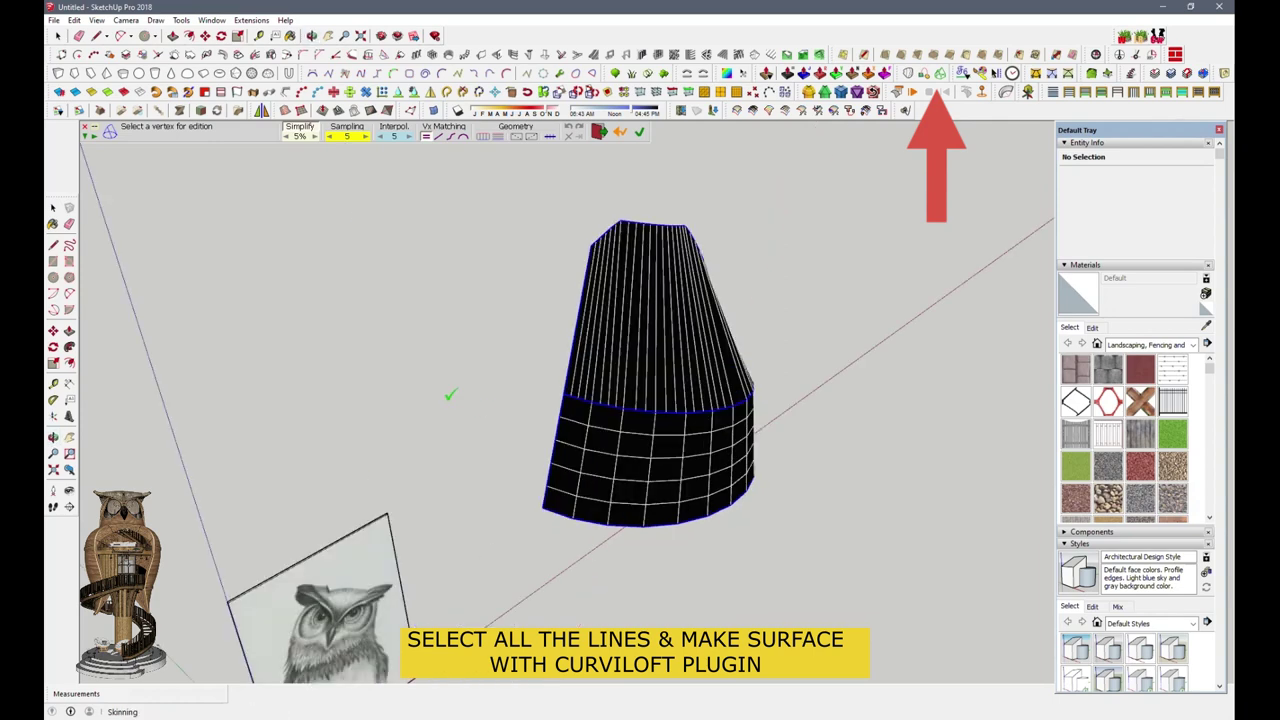
{"action": "left_click", "coordinate": [59, 37]}
Step: Draw 2-point centre arcs from the outline's top edge down to the bottom curve
{"action": "left_click", "coordinate": [120, 35]}
{"action": "left_click", "coordinate": [563, 200]}
{"action": "middle_click_drag", "start_coordinate": [677, 214], "coordinate": [548, 527]}
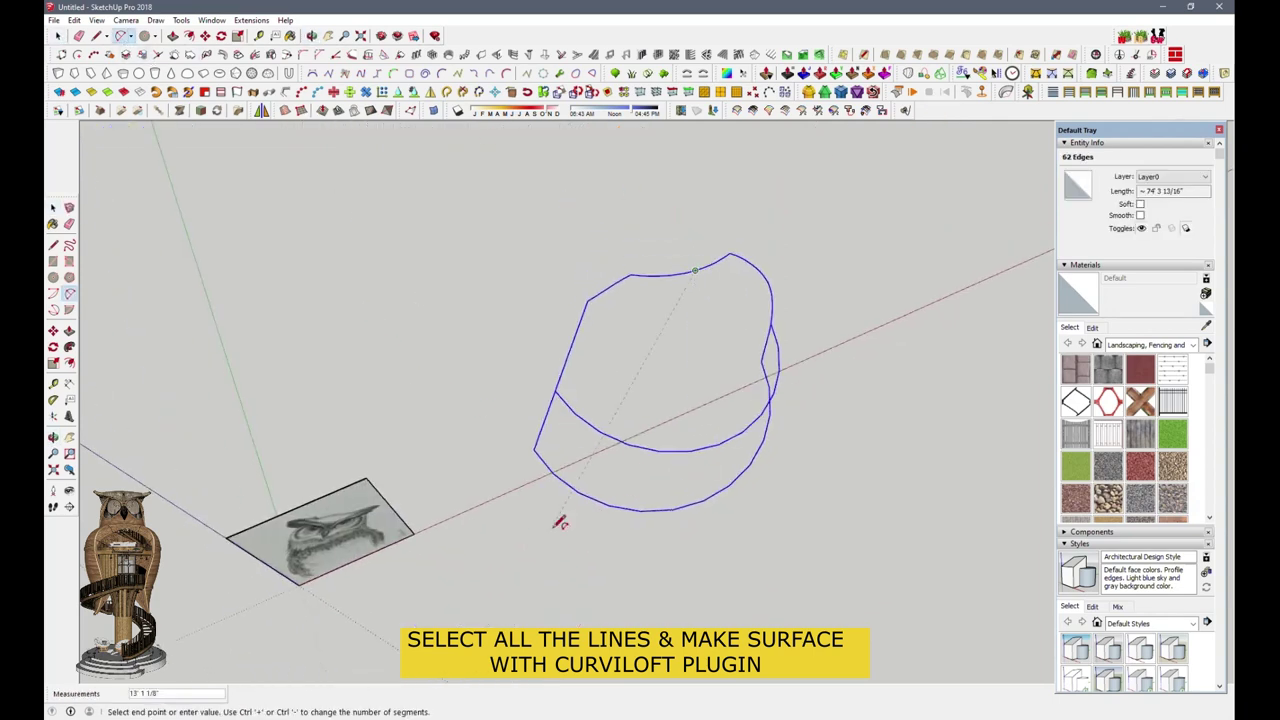
{"action": "left_click", "coordinate": [719, 443]}
{"action": "middle_click_drag", "start_coordinate": [719, 443], "coordinate": [727, 288]}
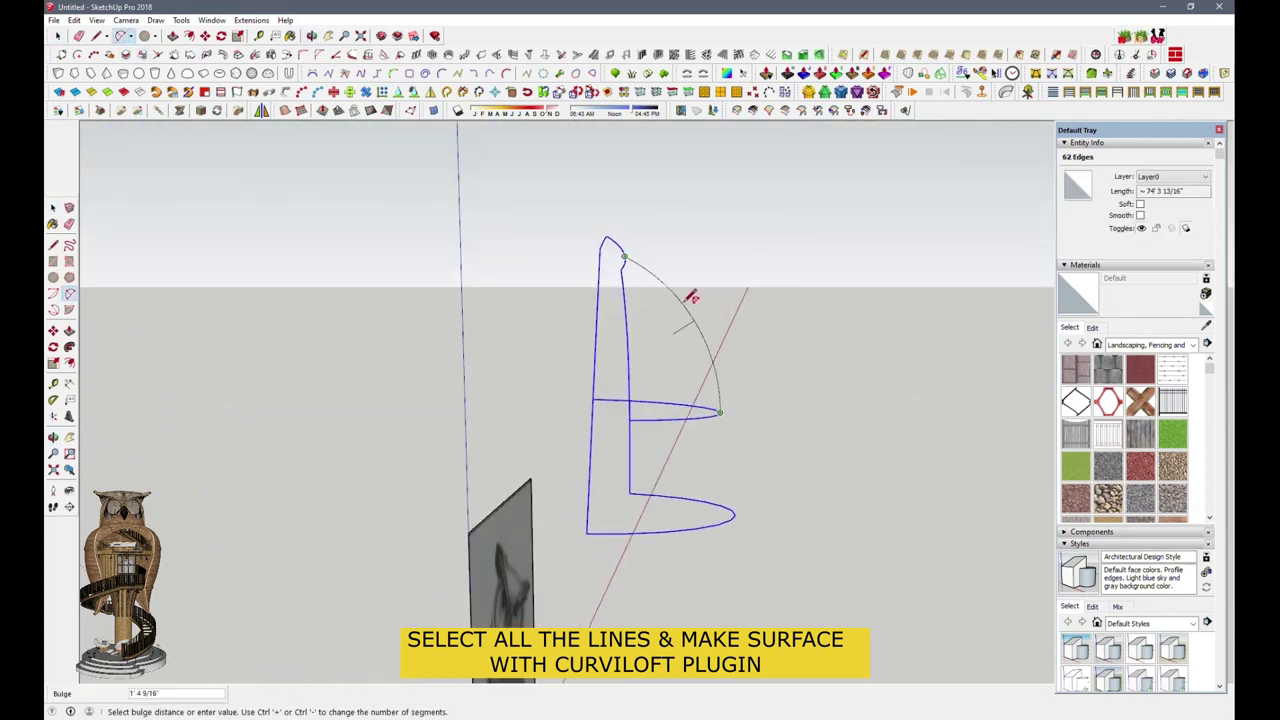
{"action": "middle_click_drag", "start_coordinate": [704, 393], "coordinate": [698, 422]}
{"action": "left_click", "coordinate": [698, 422]}
{"action": "scroll", "coordinate": [700, 523], "scroll_direction": "up", "scroll_amount": 2}
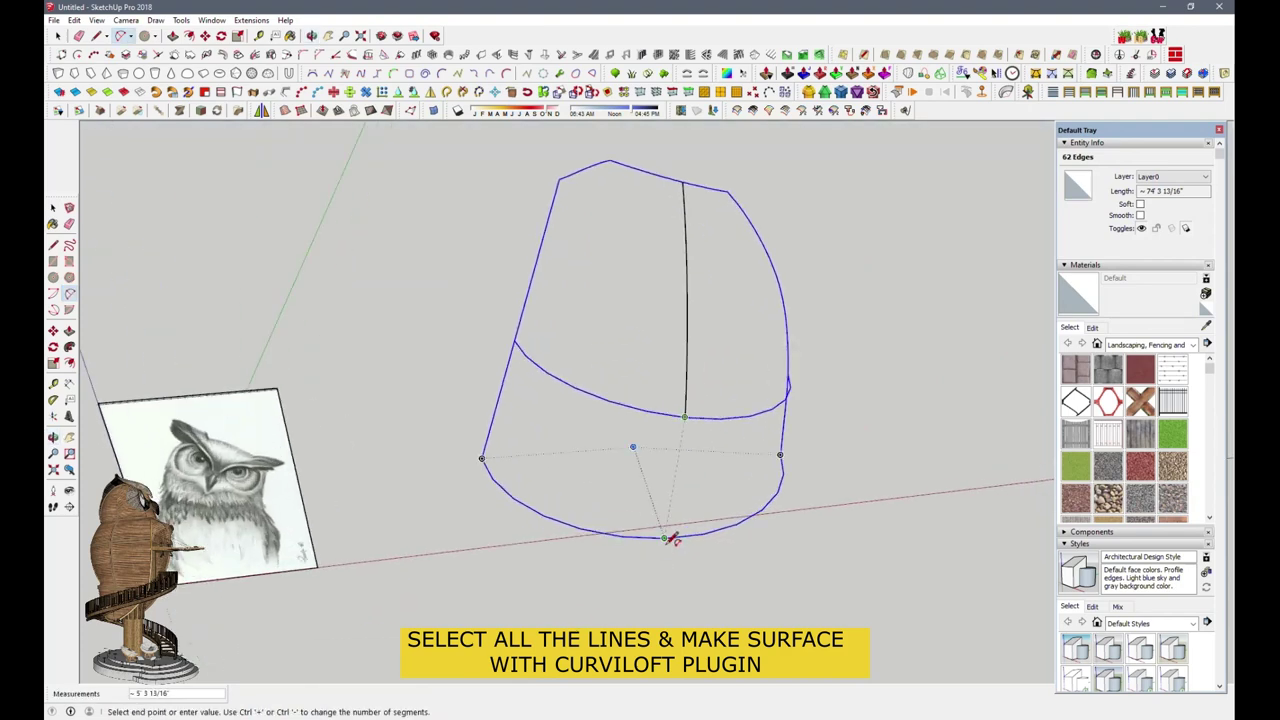
{"action": "scroll", "coordinate": [677, 533], "scroll_direction": "up", "scroll_amount": 2}
{"action": "left_click", "coordinate": [672, 536]}
{"action": "mouse_move", "coordinate": [646, 429]}
{"action": "middle_mouse_down"}
{"action": "mouse_move", "coordinate": [766, 423]}
{"action": "mouse_move", "coordinate": [640, 471]}
{"action": "middle_mouse_up"}
{"action": "left_click", "coordinate": [747, 408]}
Step: Skin the selected contours with Curviloft Skinning and preview the result
{"action": "scroll", "coordinate": [640, 471], "scroll_direction": "down", "scroll_amount": 2}
{"action": "left_click", "coordinate": [57, 36]}
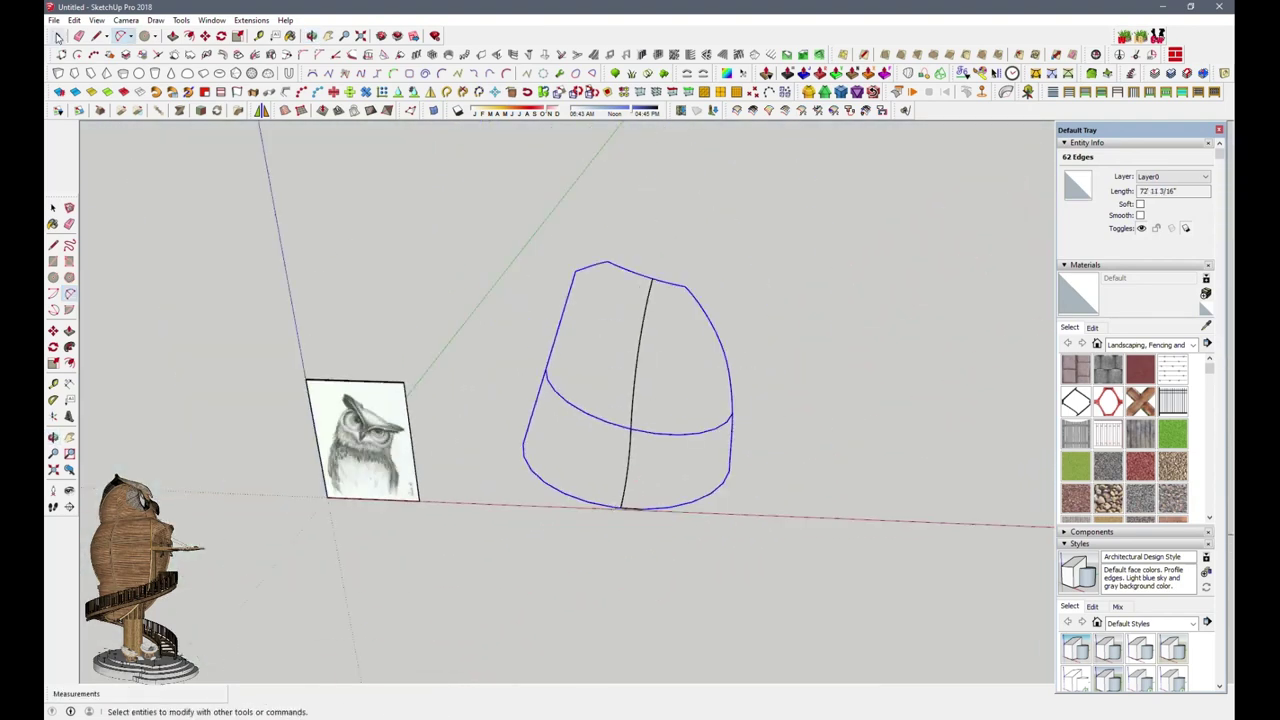
{"action": "left_click", "coordinate": [961, 81]}
{"action": "mouse_move", "coordinate": [894, 363]}
{"action": "middle_mouse_down"}
{"action": "mouse_move", "coordinate": [766, 394]}
{"action": "mouse_move", "coordinate": [771, 466]}
{"action": "mouse_move", "coordinate": [523, 340]}
{"action": "mouse_move", "coordinate": [809, 489]}
{"action": "mouse_move", "coordinate": [873, 400]}
{"action": "middle_mouse_up"}
Step: Commit the Curviloft surface as a dome shell group and cancel the mirror
{"action": "key", "text": "Return"}
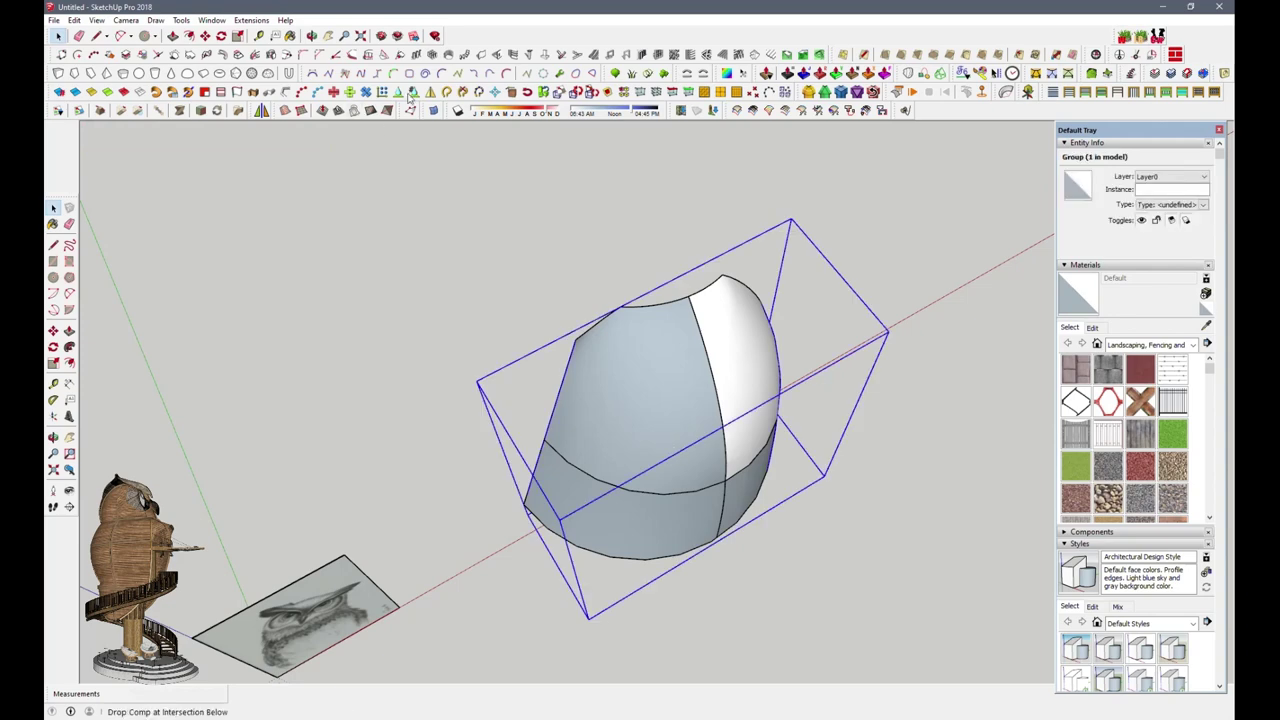
{"action": "key", "text": "Return"}
{"action": "mouse_move", "coordinate": [493, 327]}
{"action": "middle_mouse_down"}
{"action": "mouse_move", "coordinate": [840, 217]}
{"action": "mouse_move", "coordinate": [386, 451]}
{"action": "mouse_move", "coordinate": [478, 617]}
{"action": "middle_mouse_up"}
Step: Start scaling the dome, cancel the resize, and clear the selection back to the wire outline
{"action": "key", "text": "s"}
{"action": "mouse_move", "coordinate": [666, 357]}
{"action": "middle_mouse_down"}
{"action": "mouse_move", "coordinate": [632, 509]}
{"action": "mouse_move", "coordinate": [603, 443]}
{"action": "mouse_move", "coordinate": [614, 462]}
{"action": "mouse_move", "coordinate": [391, 503]}
{"action": "mouse_move", "coordinate": [811, 400]}
{"action": "mouse_move", "coordinate": [945, 316]}
{"action": "mouse_move", "coordinate": [486, 486]}
{"action": "mouse_move", "coordinate": [620, 480]}
{"action": "middle_mouse_up"}
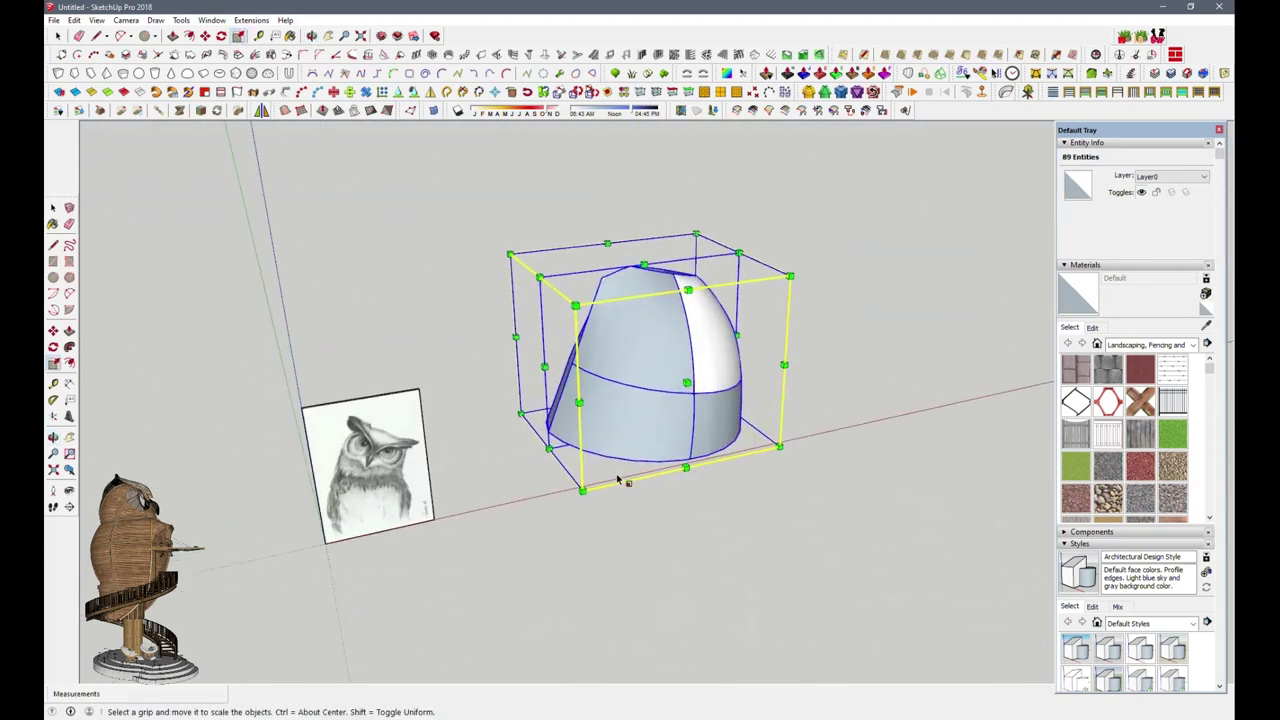
{"action": "key", "text": "space"}
{"action": "mouse_move", "coordinate": [620, 480]}
{"action": "middle_mouse_down"}
{"action": "mouse_move", "coordinate": [651, 354]}
{"action": "mouse_move", "coordinate": [640, 380]}
{"action": "middle_mouse_up"}
{"action": "key", "text": "ctrl+t"}
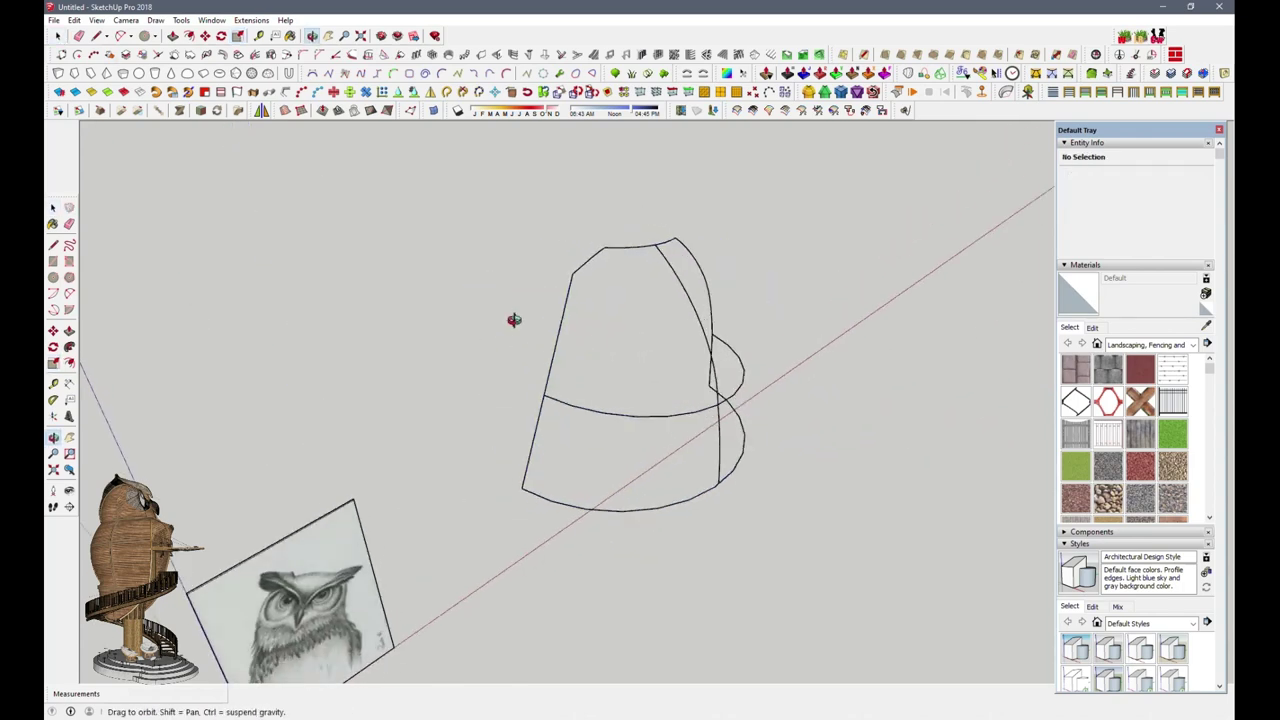
Step: Draw a 2-point arc across the top corner of the head outline
{"action": "left_click", "coordinate": [120, 35]}
{"action": "scroll", "coordinate": [592, 277], "scroll_direction": "up", "scroll_amount": 2}
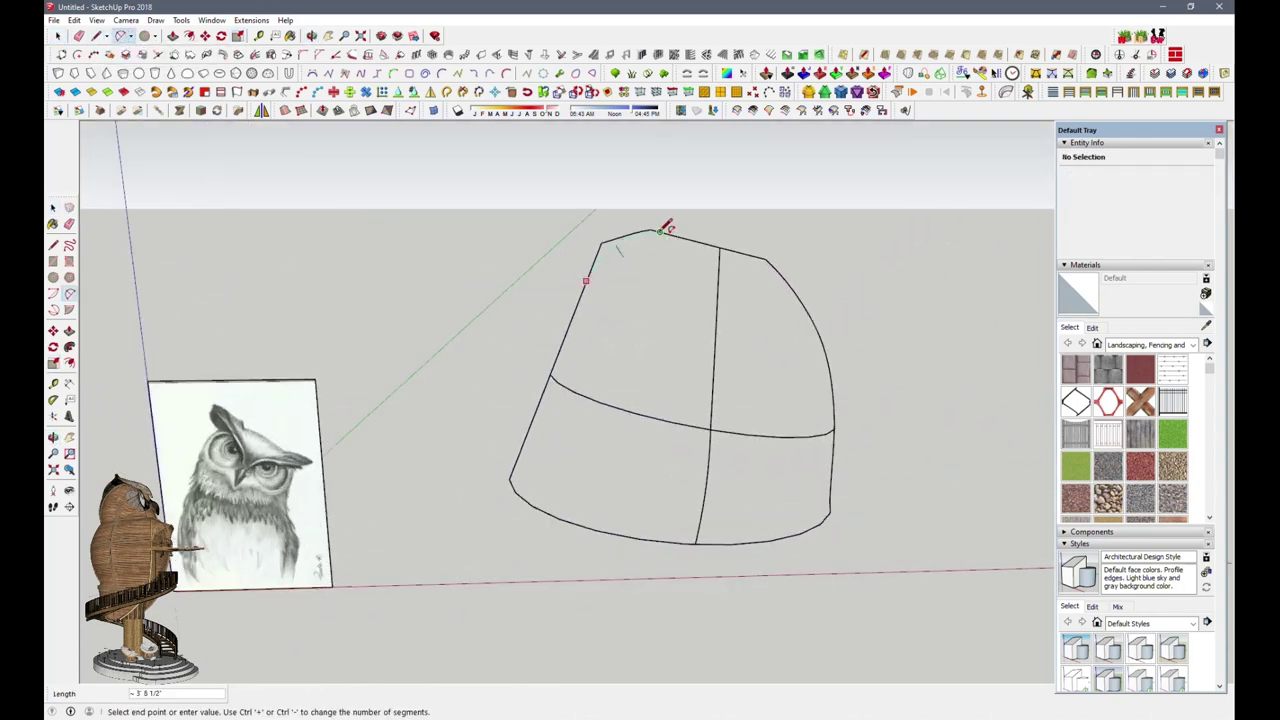
{"action": "left_click", "coordinate": [655, 225]}
Step: Erase the leftover sharp corner edge with the Eraser
{"action": "key", "text": "e"}
{"action": "scroll", "coordinate": [600, 228], "scroll_direction": "up", "scroll_amount": 2}
{"action": "scroll", "coordinate": [680, 222], "scroll_direction": "up", "scroll_amount": 2}
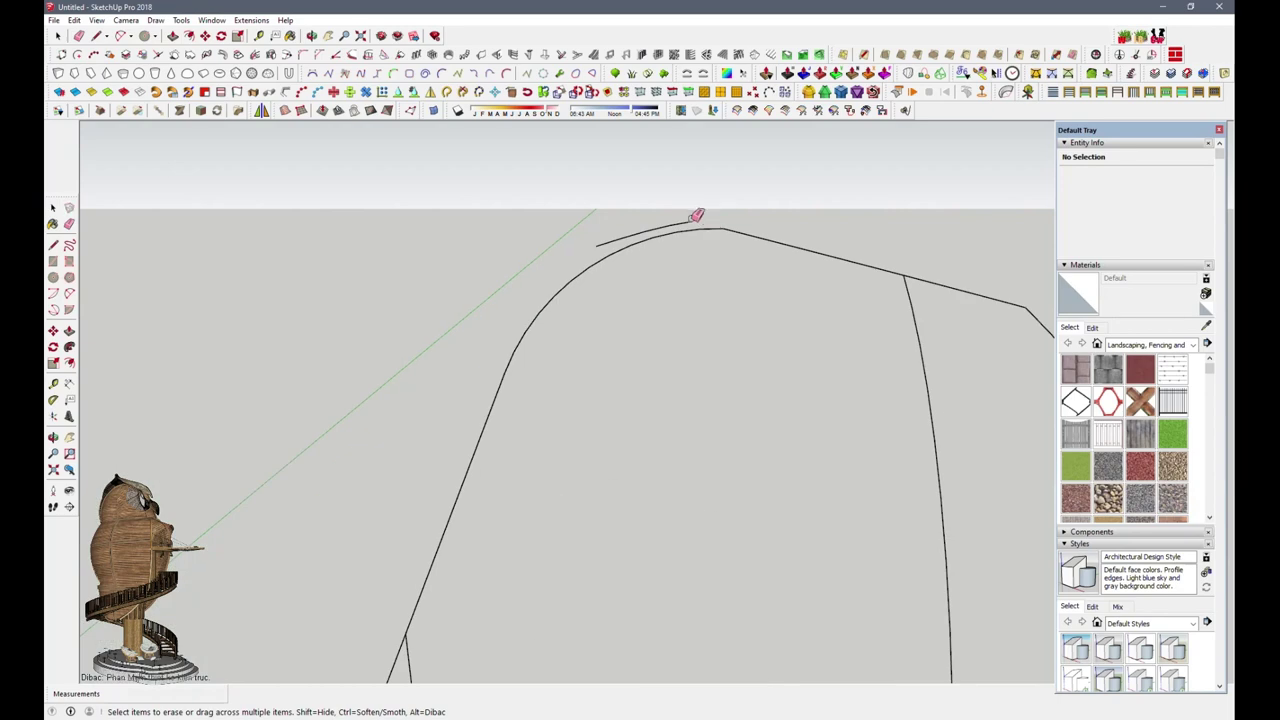
{"action": "scroll", "coordinate": [600, 244], "scroll_direction": "down", "scroll_amount": 3}
{"action": "middle_click_drag", "start_coordinate": [600, 244], "coordinate": [648, 470]}
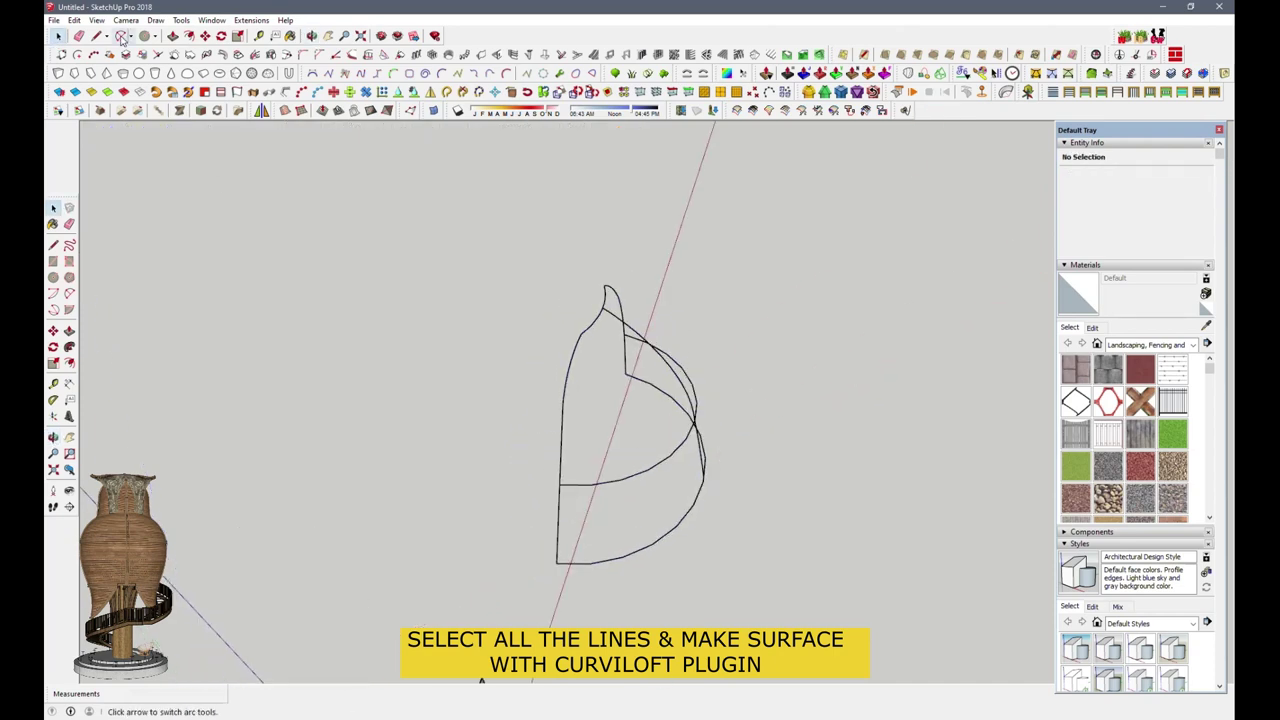
{"action": "left_click", "coordinate": [144, 35]}
{"action": "mouse_move", "coordinate": [700, 430]}
{"action": "middle_mouse_down"}
{"action": "mouse_move", "coordinate": [794, 423]}
{"action": "mouse_move", "coordinate": [760, 363]}
{"action": "middle_mouse_up"}
Step: Draw a small circle beside the outline and make it a group
{"action": "left_click", "coordinate": [758, 366]}
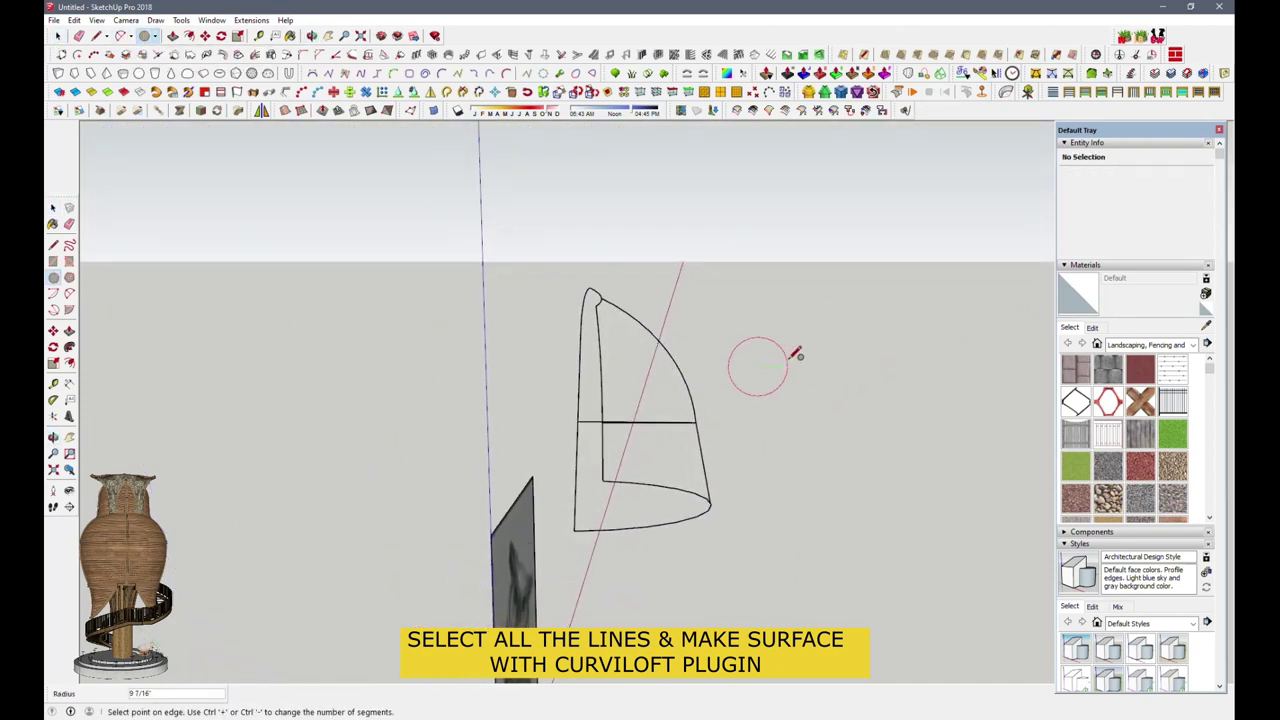
{"action": "left_click", "coordinate": [795, 352]}
{"action": "key", "text": "space"}
{"action": "right_click", "coordinate": [766, 366]}
{"action": "left_click", "coordinate": [800, 120]}
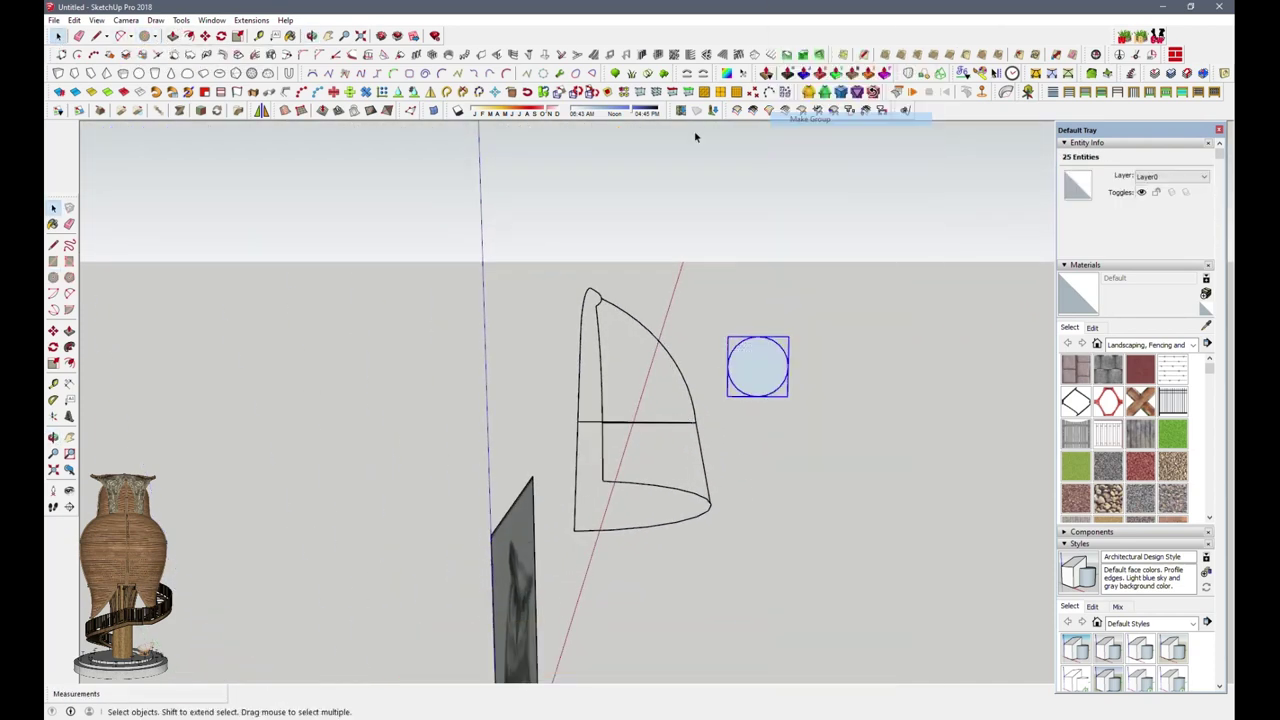
Step: Move the circle group onto the front of the head outline
{"action": "key", "text": "m"}
{"action": "left_click", "coordinate": [735, 352]}
{"action": "middle_click_drag", "start_coordinate": [585, 377], "coordinate": [586, 517]}
{"action": "mouse_move", "coordinate": [592, 417]}
{"action": "middle_mouse_down"}
{"action": "mouse_move", "coordinate": [593, 367]}
{"action": "mouse_move", "coordinate": [670, 500]}
{"action": "middle_mouse_up"}
{"action": "left_click", "coordinate": [593, 367]}
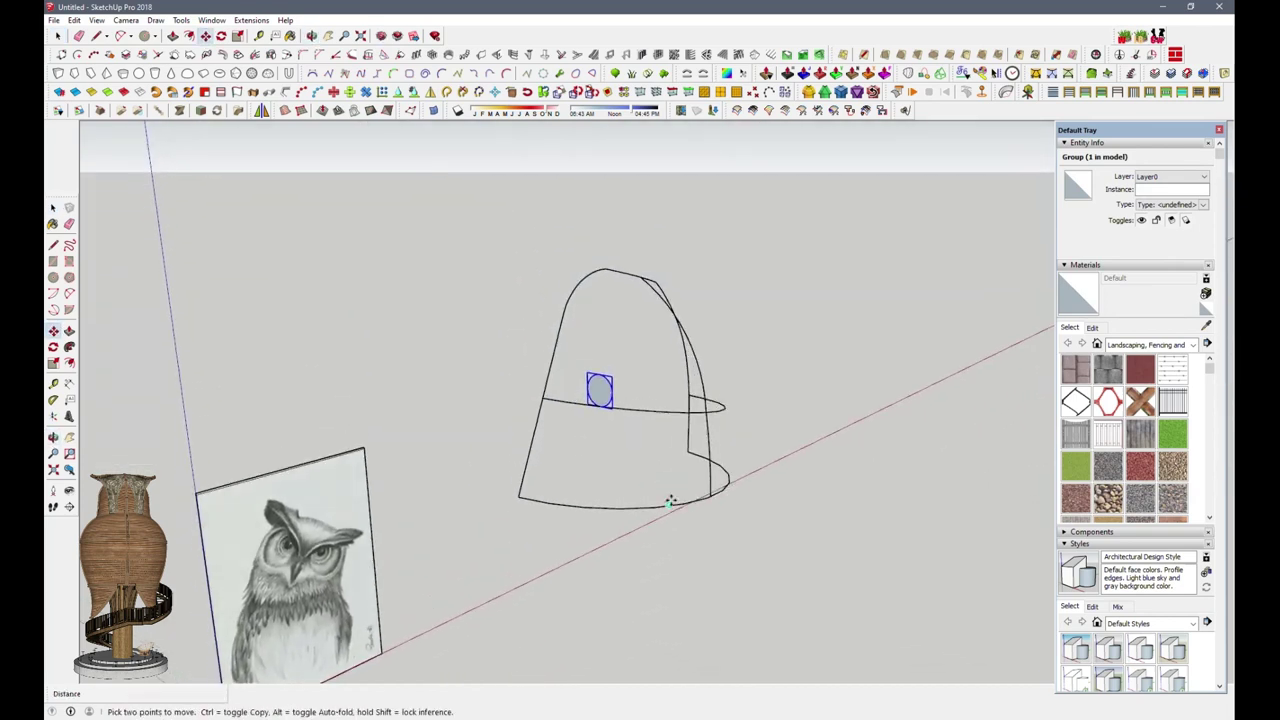
Step: Scale the eye disc and adjust its position against the outline
{"action": "left_click", "coordinate": [239, 37]}
{"action": "mouse_move", "coordinate": [660, 354]}
{"action": "middle_mouse_down"}
{"action": "mouse_move", "coordinate": [680, 294]}
{"action": "mouse_move", "coordinate": [751, 326]}
{"action": "mouse_move", "coordinate": [609, 491]}
{"action": "middle_mouse_up"}
{"action": "key", "text": "m"}
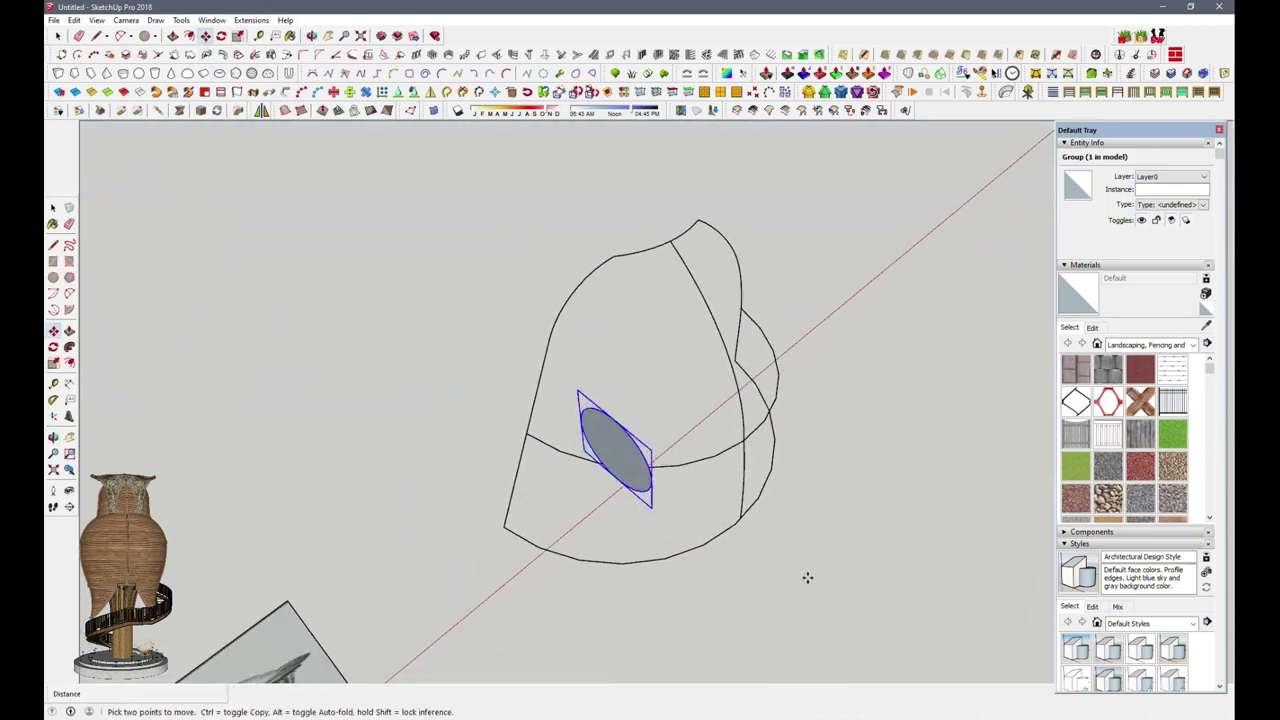
{"action": "mouse_move", "coordinate": [820, 600]}
{"action": "middle_mouse_down"}
{"action": "mouse_move", "coordinate": [771, 237]}
{"action": "mouse_move", "coordinate": [762, 416]}
{"action": "mouse_move", "coordinate": [846, 523]}
{"action": "mouse_move", "coordinate": [914, 556]}
{"action": "middle_mouse_up"}
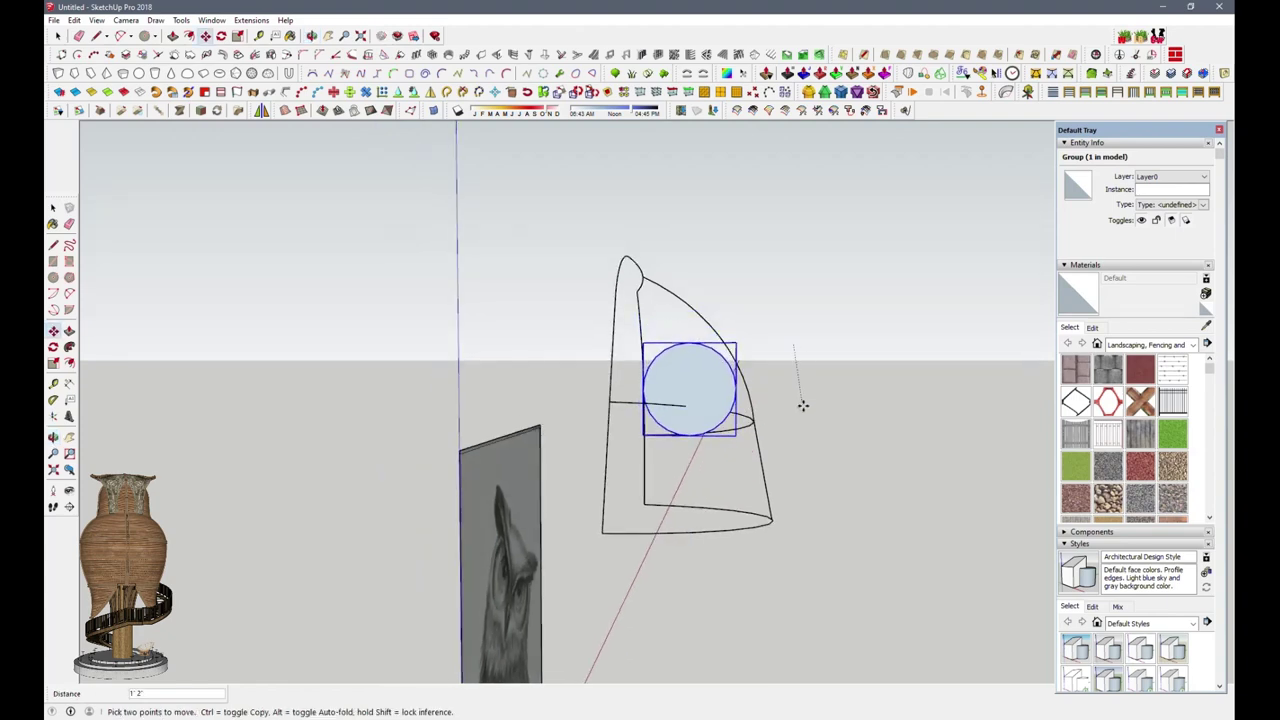
{"action": "mouse_move", "coordinate": [800, 400]}
{"action": "middle_mouse_down"}
{"action": "mouse_move", "coordinate": [700, 472]}
{"action": "mouse_move", "coordinate": [823, 600]}
{"action": "mouse_move", "coordinate": [623, 509]}
{"action": "middle_mouse_up"}
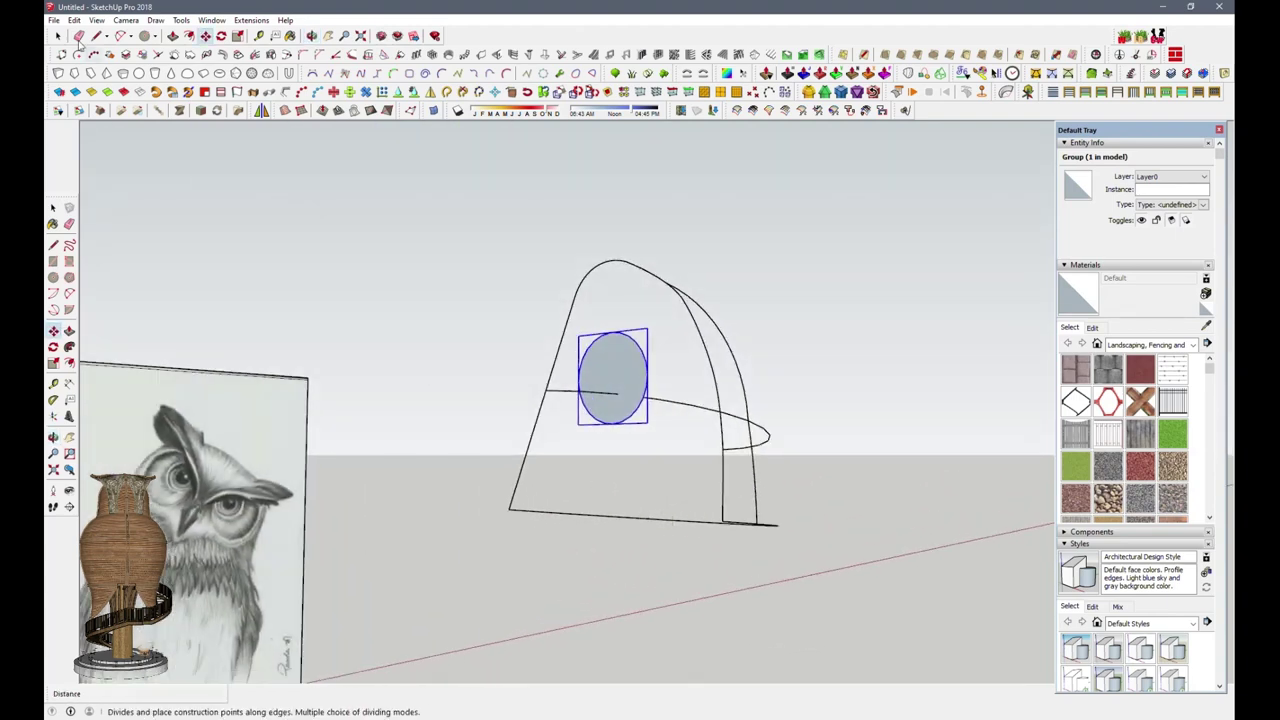
{"action": "middle_click_drag", "start_coordinate": [621, 366], "coordinate": [594, 538]}
{"action": "mouse_move", "coordinate": [600, 468]}
{"action": "middle_mouse_down"}
{"action": "mouse_move", "coordinate": [880, 289]}
{"action": "mouse_move", "coordinate": [651, 420]}
{"action": "mouse_move", "coordinate": [586, 409]}
{"action": "mouse_move", "coordinate": [692, 333]}
{"action": "middle_mouse_up"}
{"action": "scroll", "coordinate": [692, 333], "scroll_direction": "up", "scroll_amount": 2}
{"action": "key", "text": "a"}
{"action": "left_click", "coordinate": [622, 363]}
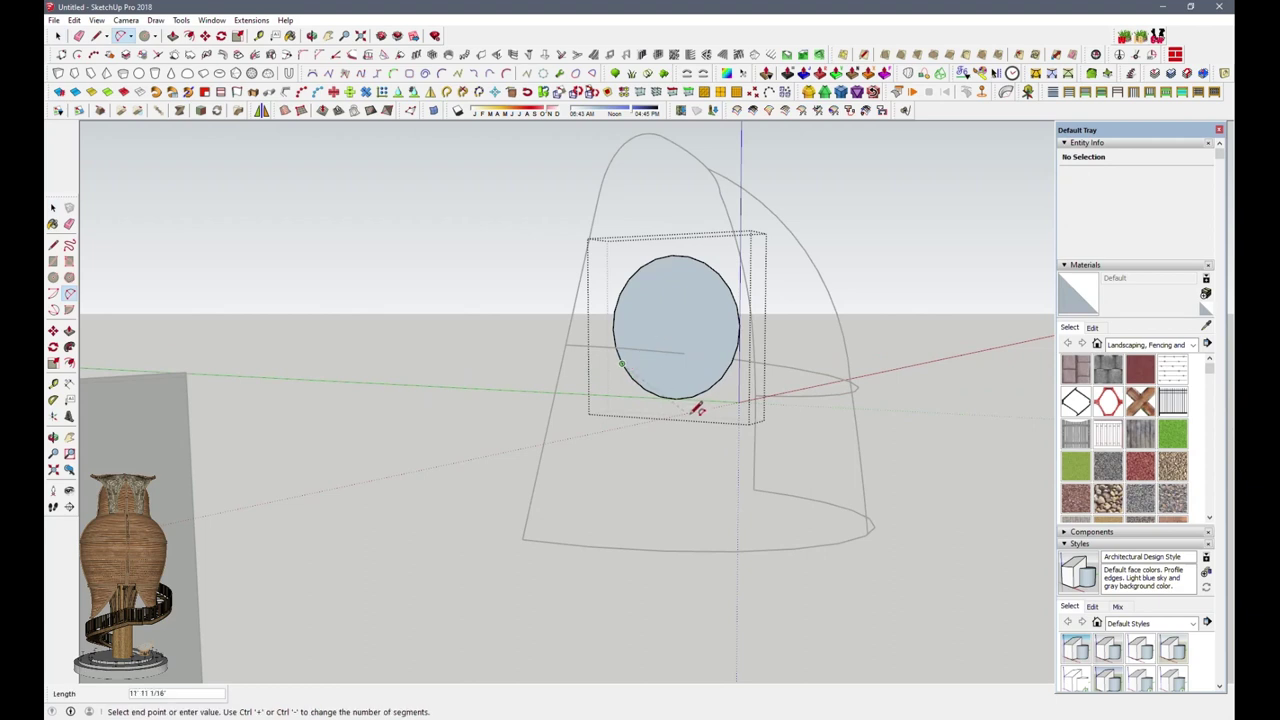
Step: Draw a straight line from the bottom point up to the circle, closing a new face
{"action": "key", "text": "l"}
{"action": "scroll", "coordinate": [740, 310], "scroll_direction": "up", "scroll_amount": 1}
{"action": "left_click", "coordinate": [626, 458]}
{"action": "left_click", "coordinate": [601, 389]}
Step: Draw a 2-point arc from the circle to the slanted edge to round the lower lobe
{"action": "left_click", "coordinate": [120, 35]}
{"action": "scroll", "coordinate": [629, 400], "scroll_direction": "up", "scroll_amount": 2}
{"action": "left_click", "coordinate": [610, 372]}
{"action": "left_click", "coordinate": [634, 470]}
{"action": "scroll", "coordinate": [634, 420], "scroll_direction": "up", "scroll_amount": 1}
{"action": "left_click", "coordinate": [640, 440]}
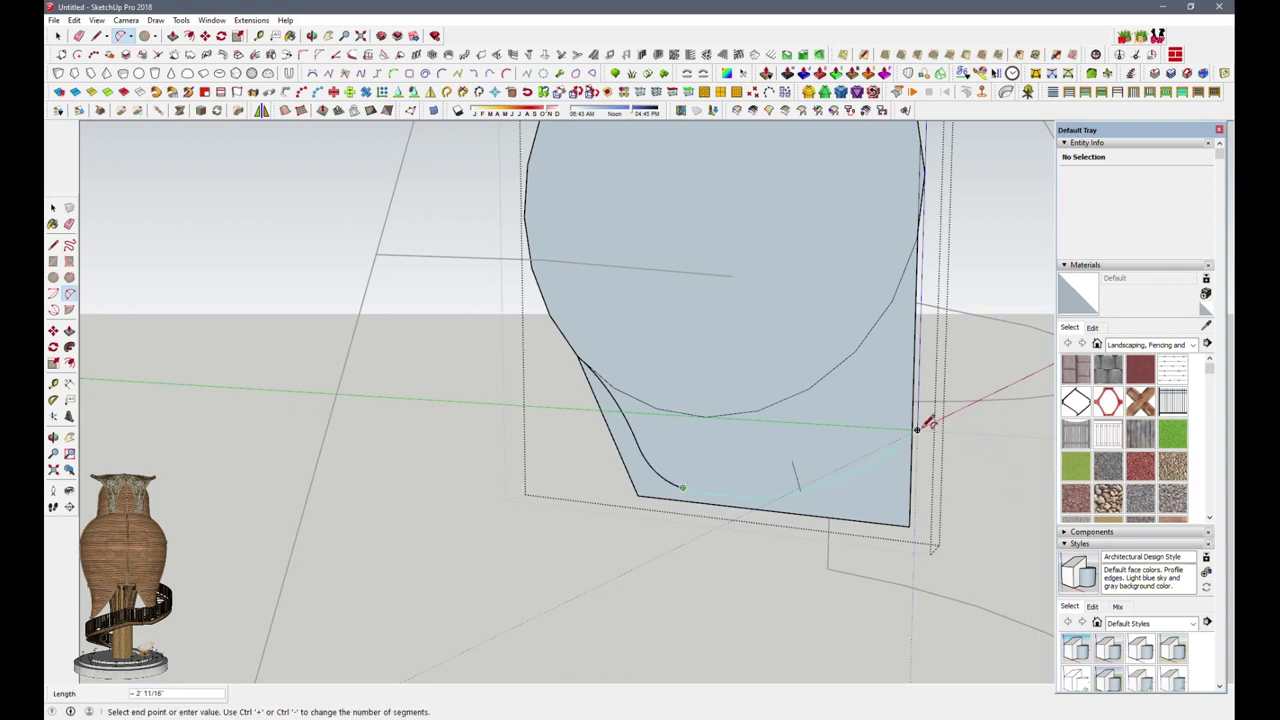
{"action": "scroll", "coordinate": [916, 420], "scroll_direction": "down", "scroll_amount": 1}
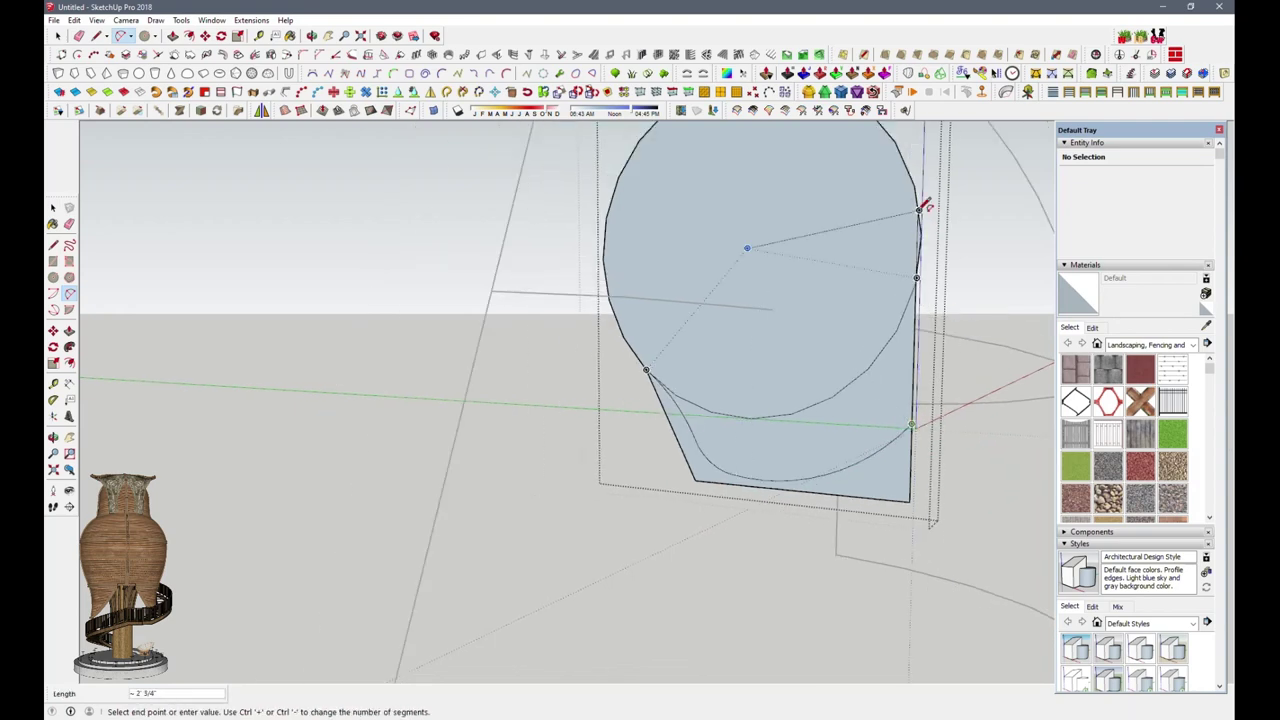
Step: Add another bulging arc along the face outline's edge
{"action": "middle_click_drag", "start_coordinate": [894, 188], "coordinate": [891, 243]}
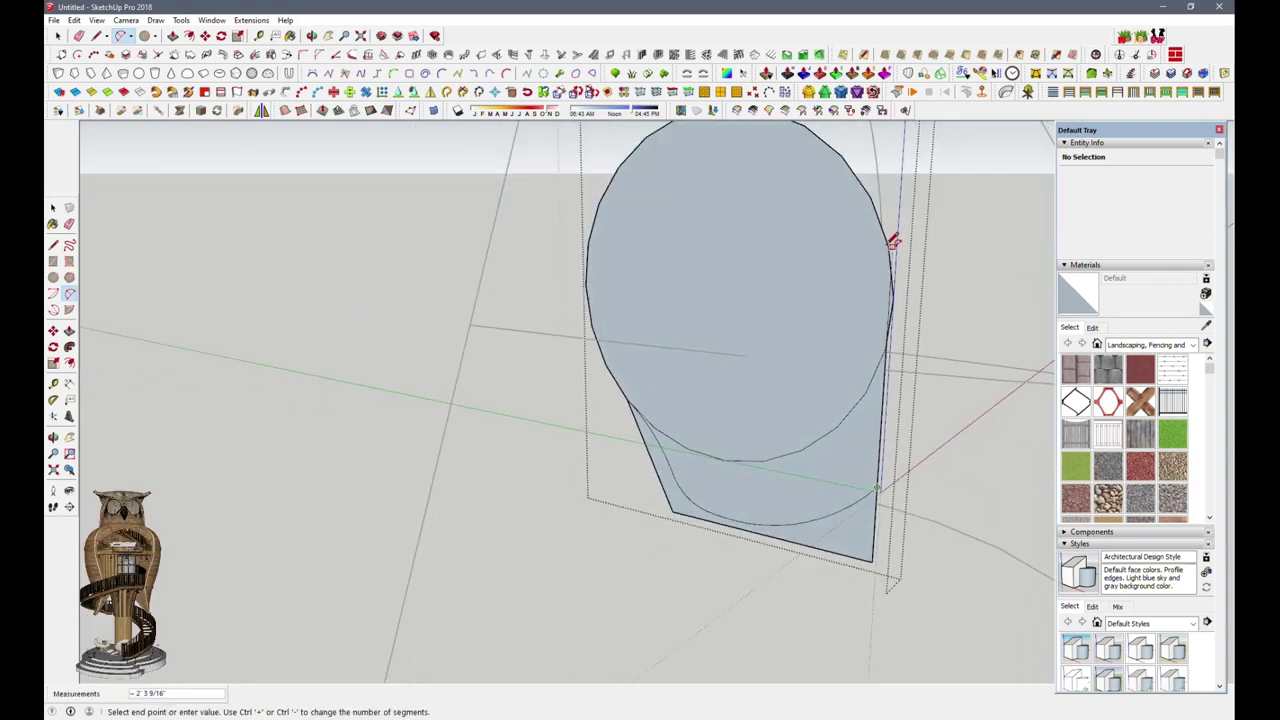
{"action": "scroll", "coordinate": [895, 243], "scroll_direction": "up", "scroll_amount": 2}
{"action": "left_click", "coordinate": [893, 245]}
{"action": "scroll", "coordinate": [910, 310], "scroll_direction": "down", "scroll_amount": 2}
{"action": "left_click", "coordinate": [914, 418]}
{"action": "scroll", "coordinate": [914, 418], "scroll_direction": "up", "scroll_amount": 2}
{"action": "left_click", "coordinate": [1000, 404]}
Step: Erase the leftover straight edges, check the top arc, and exit the group edit
{"action": "left_click", "coordinate": [86, 37]}
{"action": "scroll", "coordinate": [1000, 460], "scroll_direction": "up", "scroll_amount": 3}
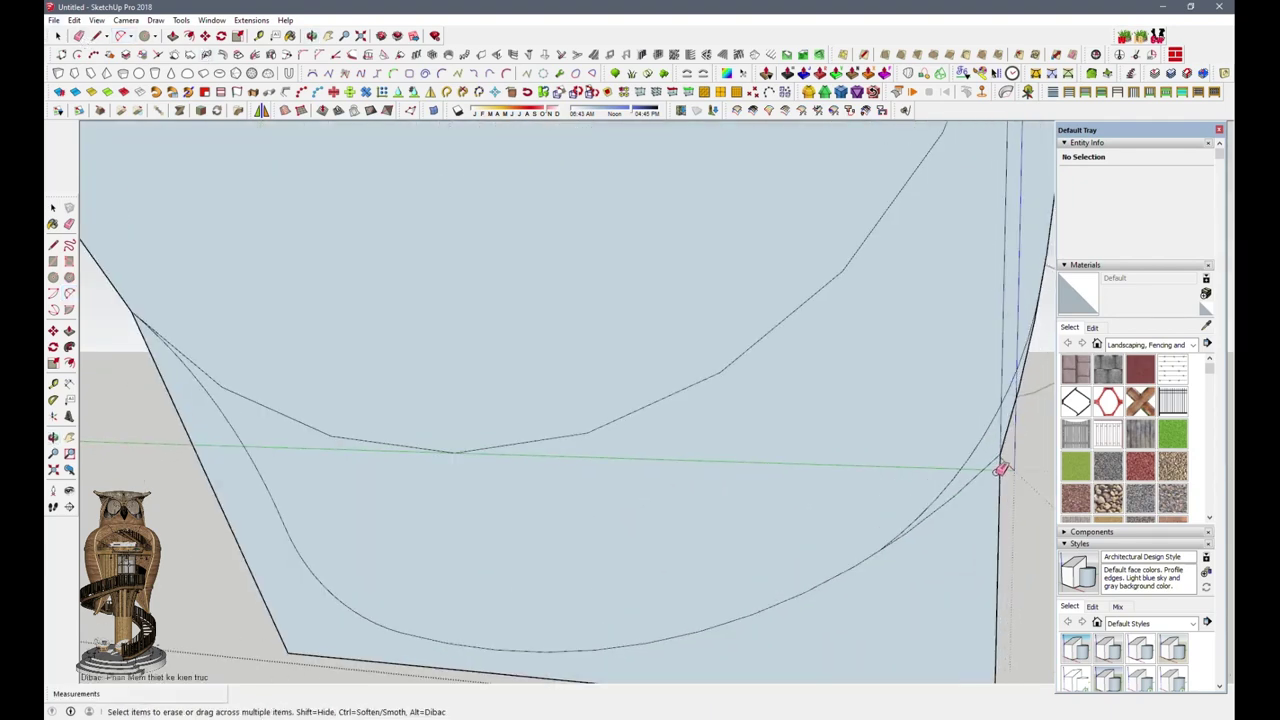
{"action": "scroll", "coordinate": [906, 437], "scroll_direction": "down", "scroll_amount": 2}
{"action": "scroll", "coordinate": [903, 434], "scroll_direction": "up", "scroll_amount": 1}
{"action": "scroll", "coordinate": [903, 432], "scroll_direction": "up", "scroll_amount": 3}
{"action": "scroll", "coordinate": [899, 472], "scroll_direction": "down", "scroll_amount": 3}
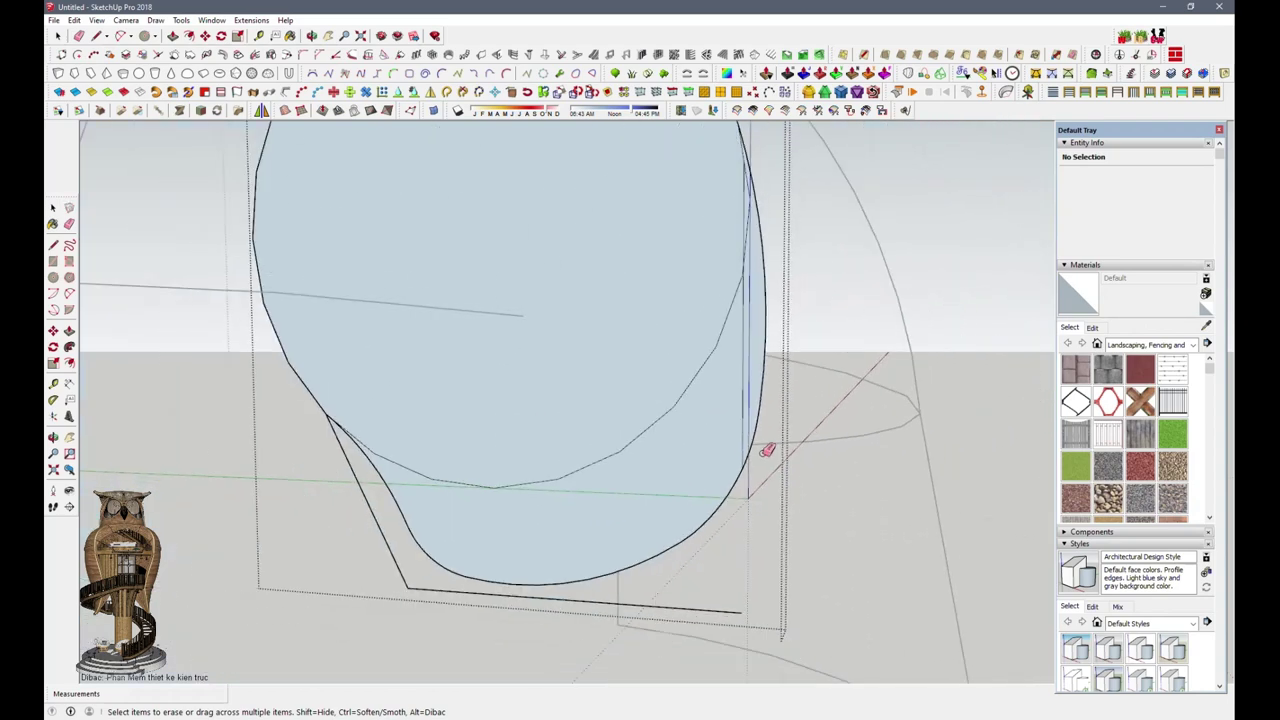
{"action": "scroll", "coordinate": [766, 449], "scroll_direction": "down", "scroll_amount": 1}
{"action": "scroll", "coordinate": [765, 477], "scroll_direction": "down", "scroll_amount": 2}
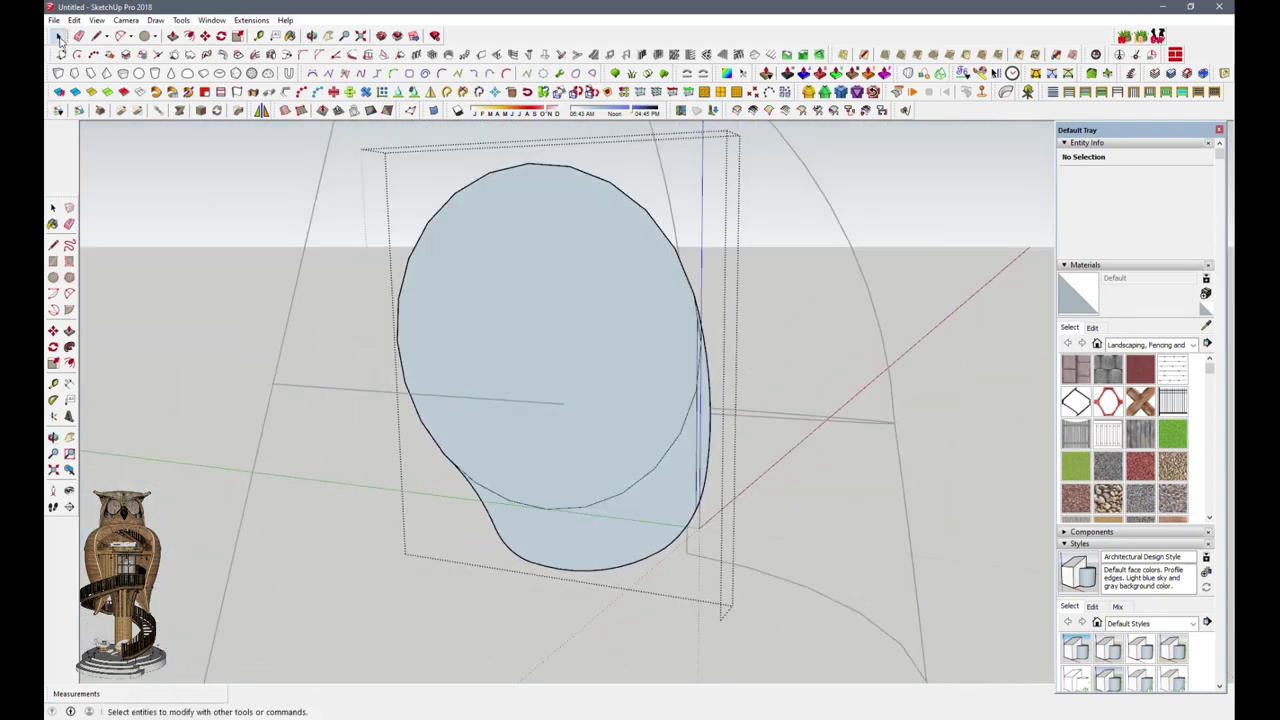
{"action": "left_click", "coordinate": [615, 190]}
{"action": "left_click", "coordinate": [780, 317]}
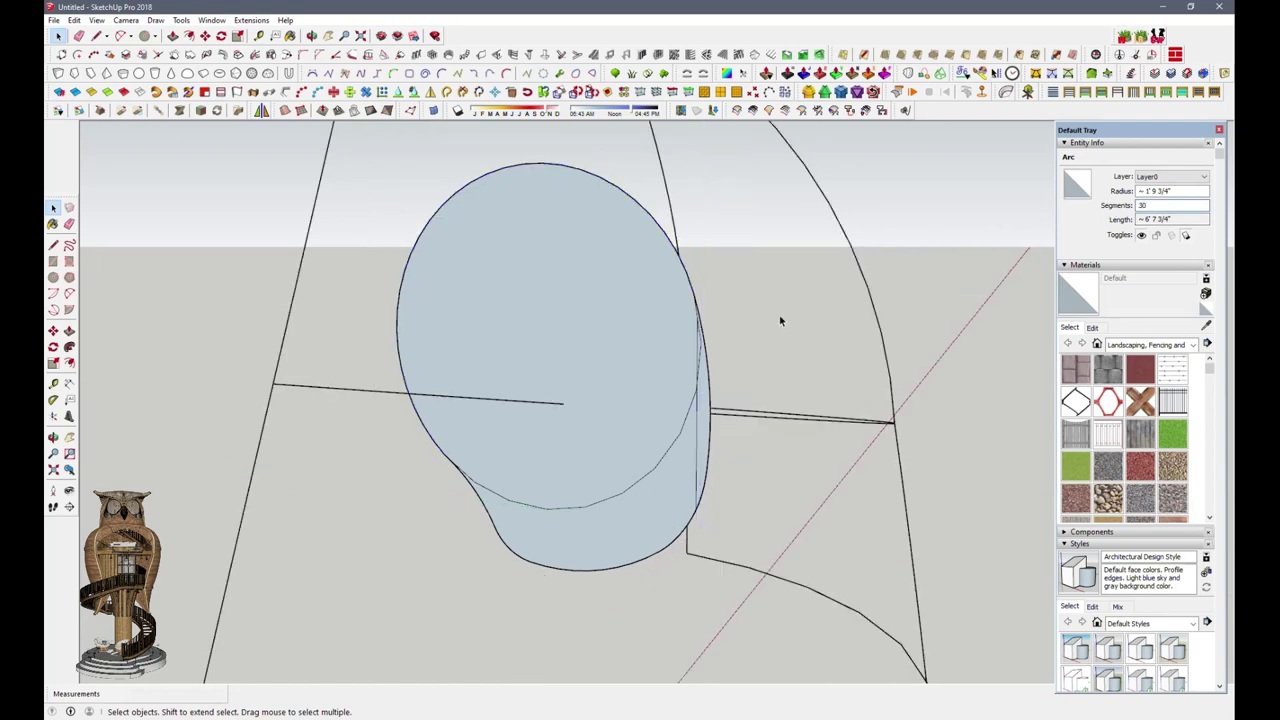
Step: Explode the oval face group into loose geometry
{"action": "left_click", "coordinate": [686, 429]}
{"action": "mouse_move", "coordinate": [686, 429]}
{"action": "middle_mouse_down"}
{"action": "mouse_move", "coordinate": [634, 480]}
{"action": "mouse_move", "coordinate": [717, 441]}
{"action": "mouse_move", "coordinate": [526, 400]}
{"action": "middle_mouse_up"}
{"action": "right_click", "coordinate": [526, 400]}
{"action": "left_click", "coordinate": [590, 112]}
{"action": "left_click", "coordinate": [573, 470]}
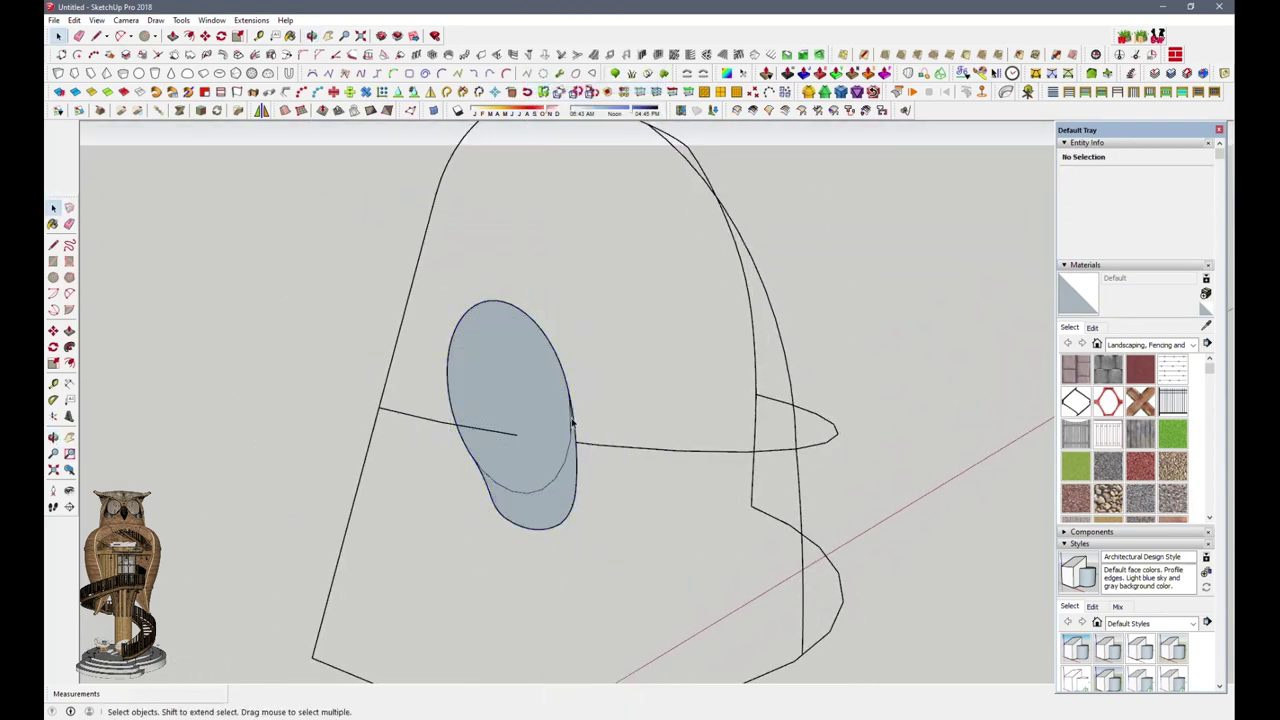
Step: Draw a 2-point arc from the oval's edge to the lower outline line
{"action": "mouse_move", "coordinate": [565, 438]}
{"action": "middle_mouse_down"}
{"action": "mouse_move", "coordinate": [543, 529]}
{"action": "mouse_move", "coordinate": [600, 503]}
{"action": "middle_mouse_up"}
{"action": "left_click", "coordinate": [120, 35]}
{"action": "scroll", "coordinate": [407, 445], "scroll_direction": "up", "scroll_amount": 2}
{"action": "left_click", "coordinate": [372, 421]}
{"action": "scroll", "coordinate": [490, 449], "scroll_direction": "up", "scroll_amount": 1}
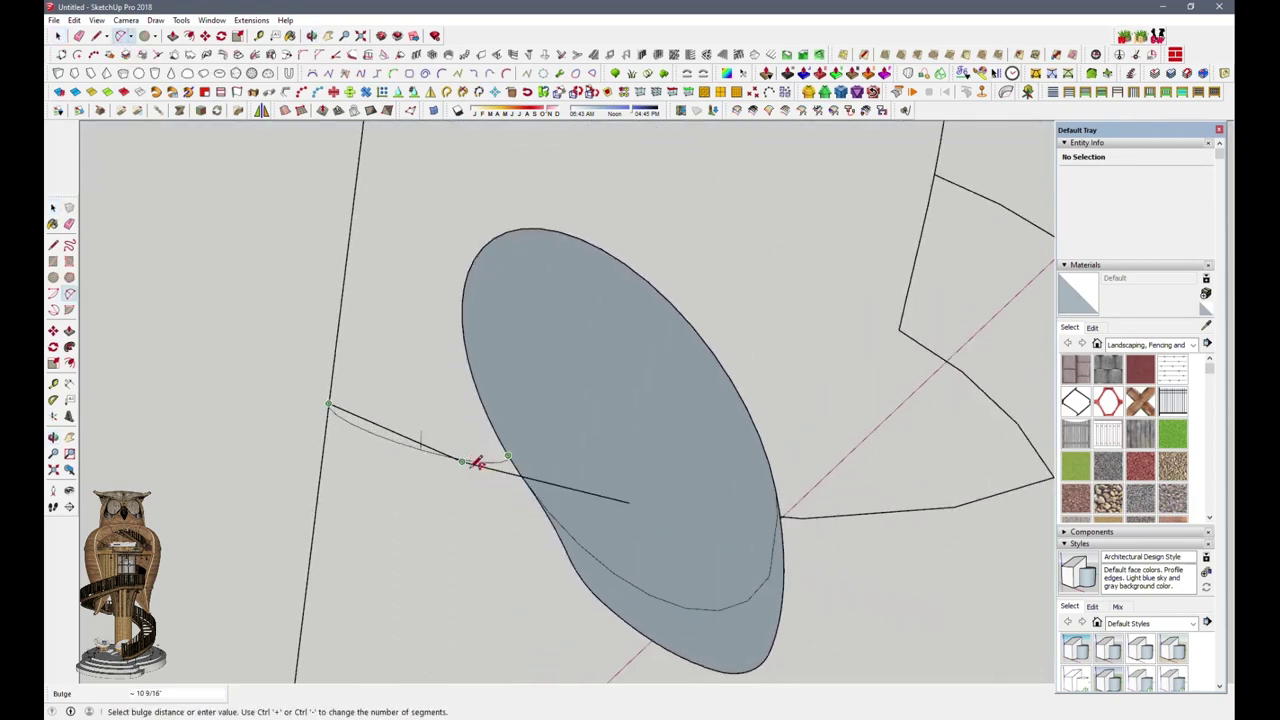
{"action": "scroll", "coordinate": [465, 460], "scroll_direction": "up", "scroll_amount": 2}
{"action": "middle_click_drag", "start_coordinate": [543, 437], "coordinate": [495, 521]}
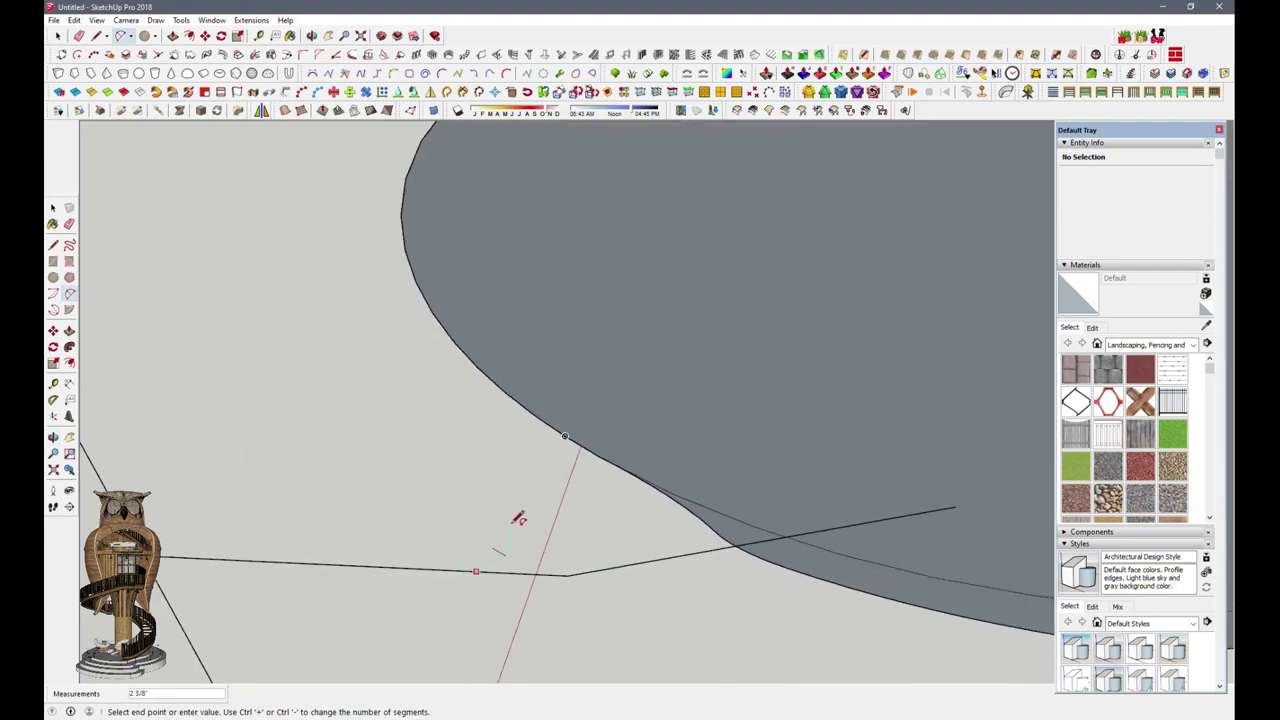
{"action": "left_click", "coordinate": [581, 446]}
{"action": "left_click", "coordinate": [376, 567]}
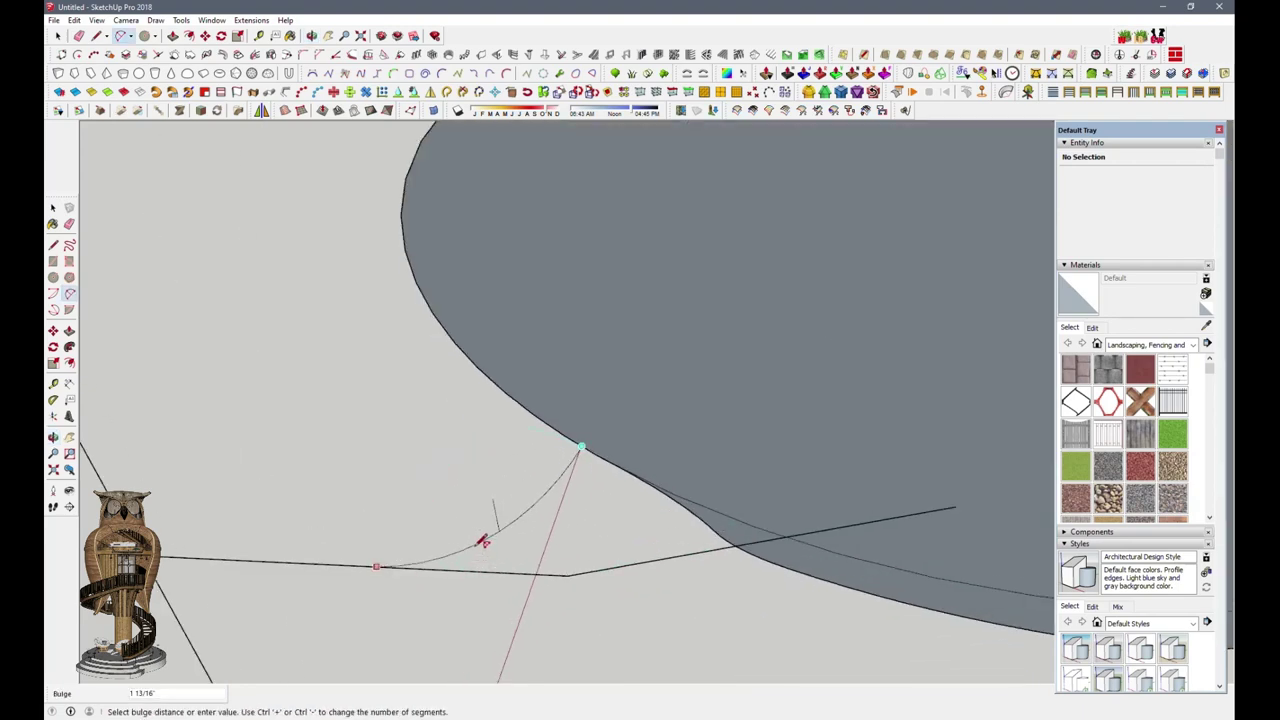
{"action": "middle_click_drag", "start_coordinate": [481, 541], "coordinate": [632, 520]}
{"action": "mouse_move", "coordinate": [609, 598]}
{"action": "middle_mouse_down"}
{"action": "mouse_move", "coordinate": [414, 409]}
{"action": "mouse_move", "coordinate": [429, 551]}
{"action": "mouse_move", "coordinate": [514, 409]}
{"action": "mouse_move", "coordinate": [805, 456]}
{"action": "mouse_move", "coordinate": [457, 443]}
{"action": "mouse_move", "coordinate": [550, 407]}
{"action": "middle_mouse_up"}
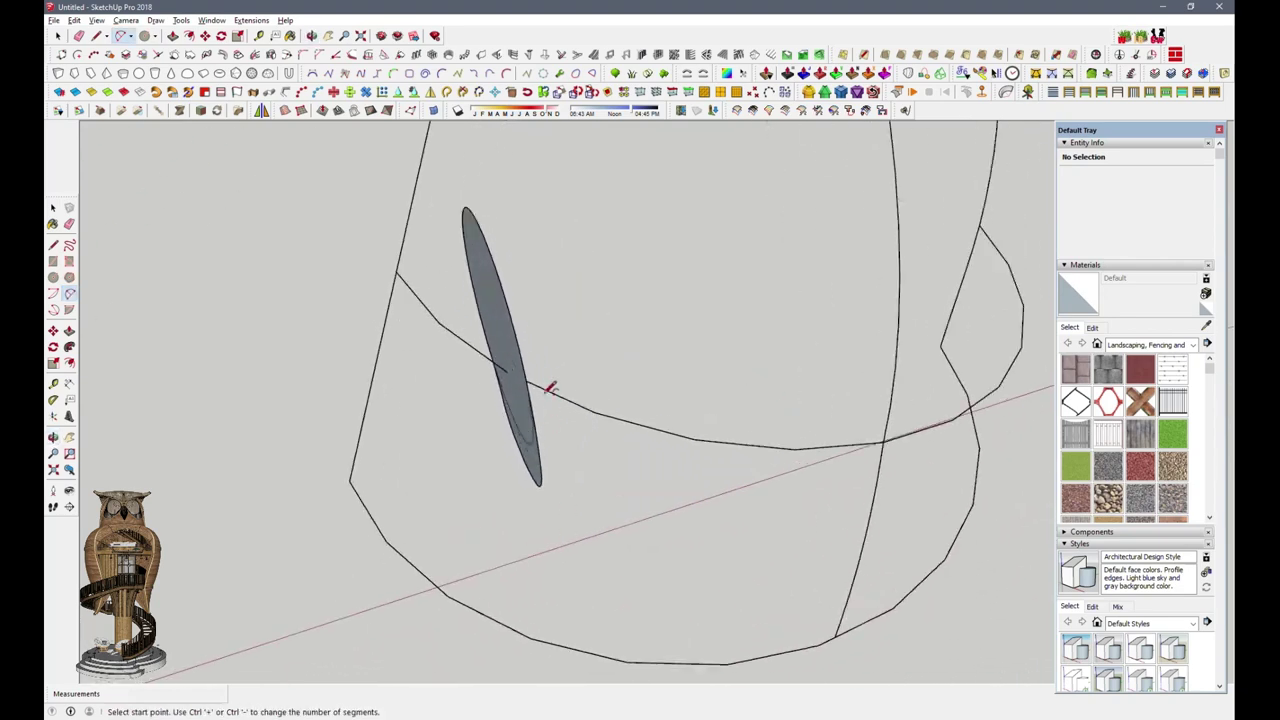
{"action": "middle_click_drag", "start_coordinate": [862, 557], "coordinate": [871, 555]}
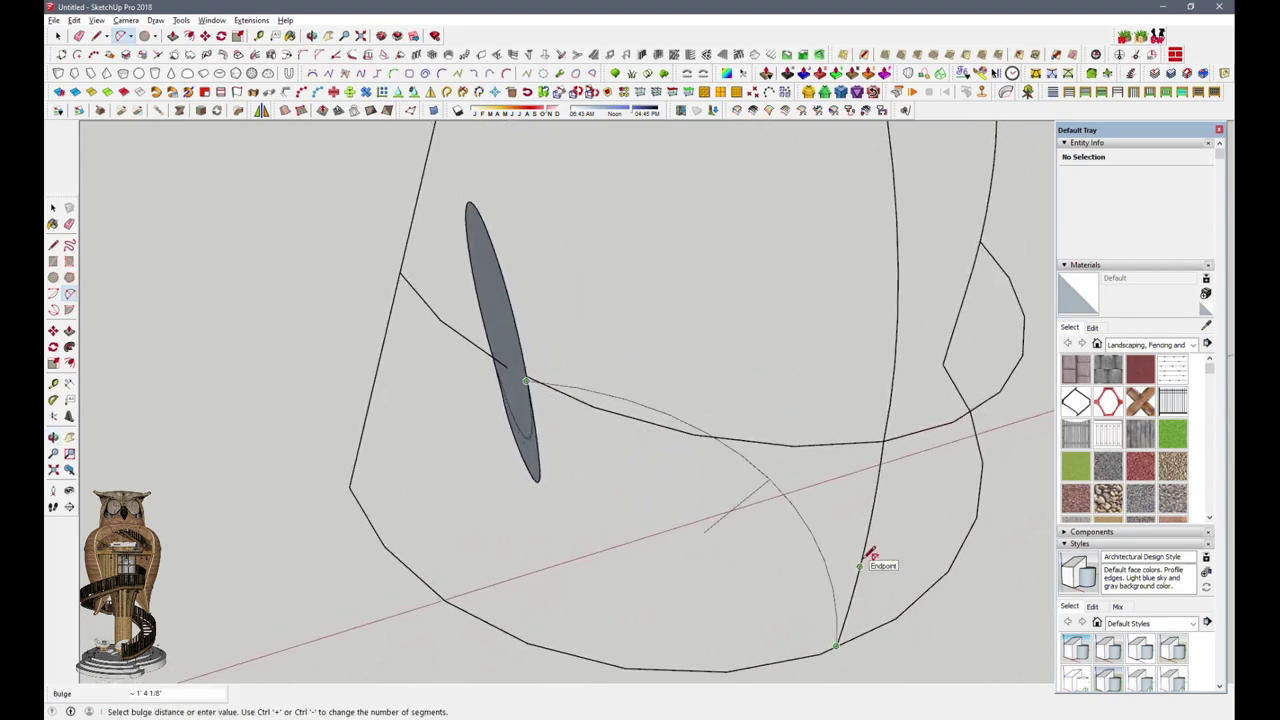
{"action": "mouse_move", "coordinate": [776, 567]}
{"action": "middle_mouse_down"}
{"action": "mouse_move", "coordinate": [1043, 400]}
{"action": "mouse_move", "coordinate": [251, 580]}
{"action": "mouse_move", "coordinate": [394, 663]}
{"action": "mouse_move", "coordinate": [540, 550]}
{"action": "middle_mouse_up"}
{"action": "scroll", "coordinate": [595, 452], "scroll_direction": "up", "scroll_amount": 5}
{"action": "mouse_move", "coordinate": [474, 404]}
{"action": "middle_mouse_down"}
{"action": "mouse_move", "coordinate": [826, 374]}
{"action": "mouse_move", "coordinate": [689, 440]}
{"action": "mouse_move", "coordinate": [444, 443]}
{"action": "middle_mouse_up"}
{"action": "left_click", "coordinate": [444, 443]}
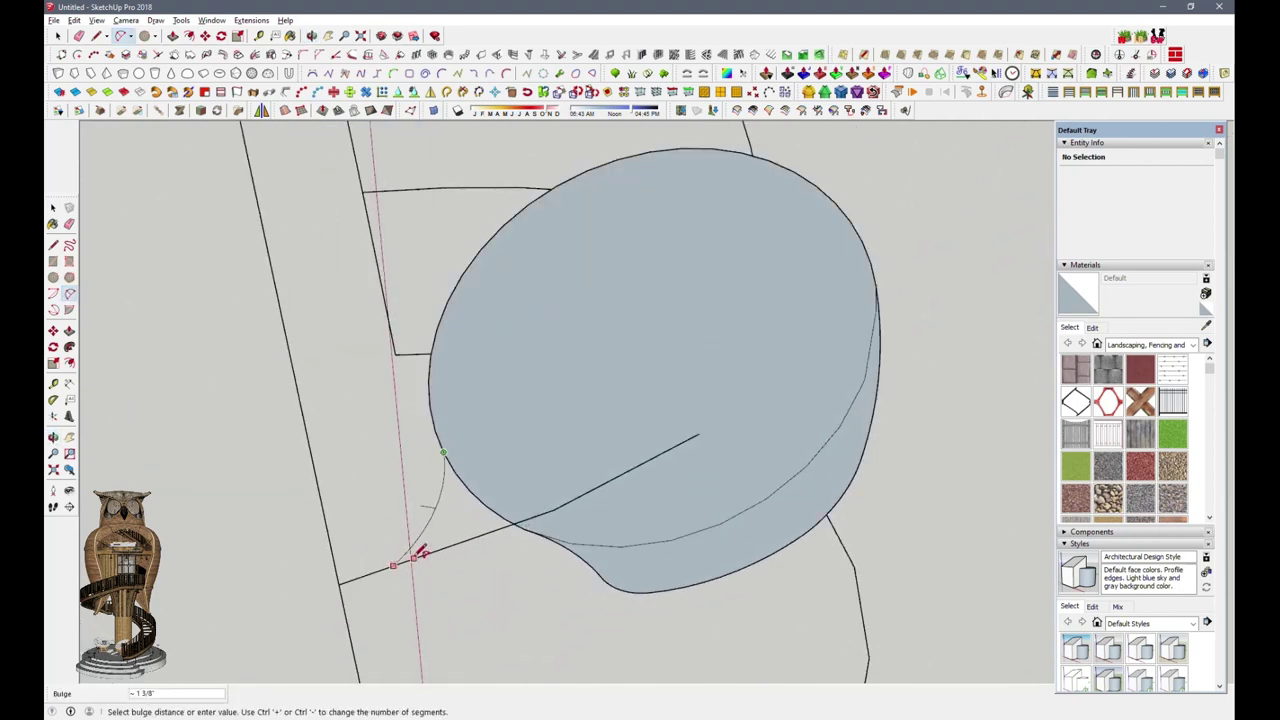
Step: Draw another curved arc connecting the oval to the head outline
{"action": "mouse_move", "coordinate": [648, 450]}
{"action": "middle_mouse_down"}
{"action": "mouse_move", "coordinate": [834, 463]}
{"action": "mouse_move", "coordinate": [617, 490]}
{"action": "middle_mouse_up"}
{"action": "mouse_move", "coordinate": [573, 314]}
{"action": "middle_mouse_down"}
{"action": "mouse_move", "coordinate": [457, 491]}
{"action": "mouse_move", "coordinate": [418, 497]}
{"action": "middle_mouse_up"}
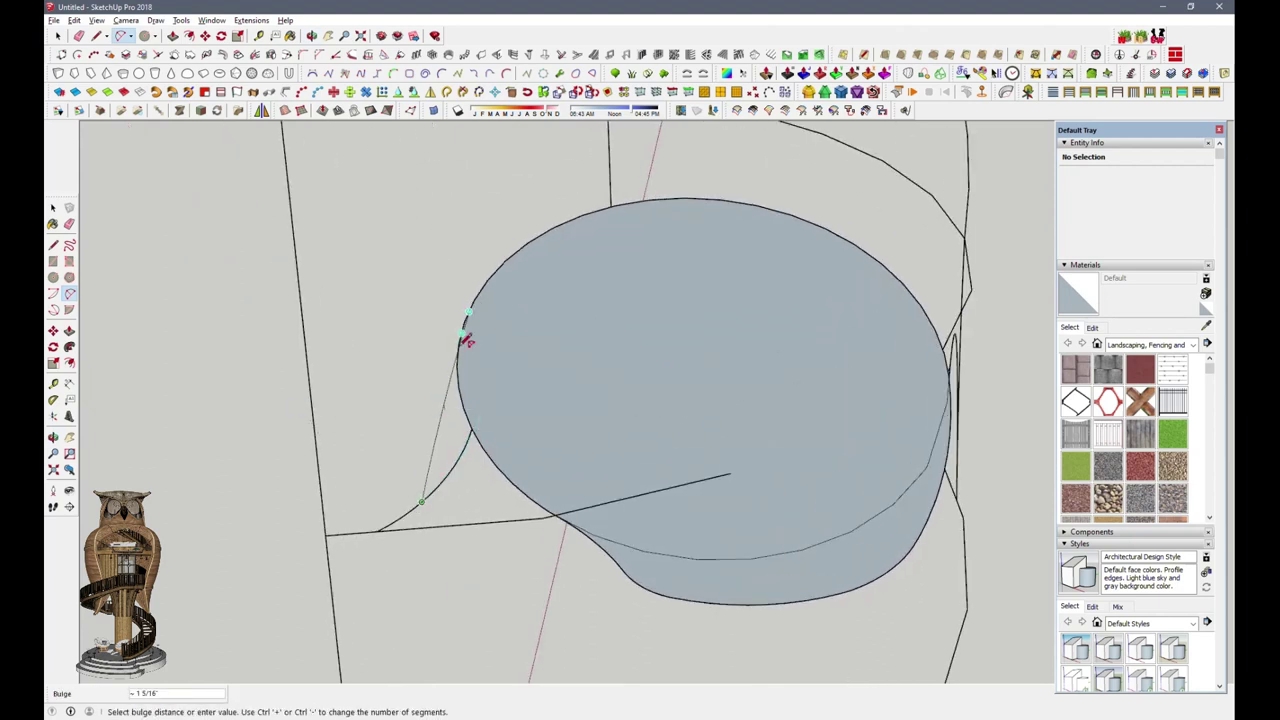
{"action": "middle_click_drag", "start_coordinate": [434, 427], "coordinate": [329, 266]}
{"action": "left_click", "coordinate": [410, 352]}
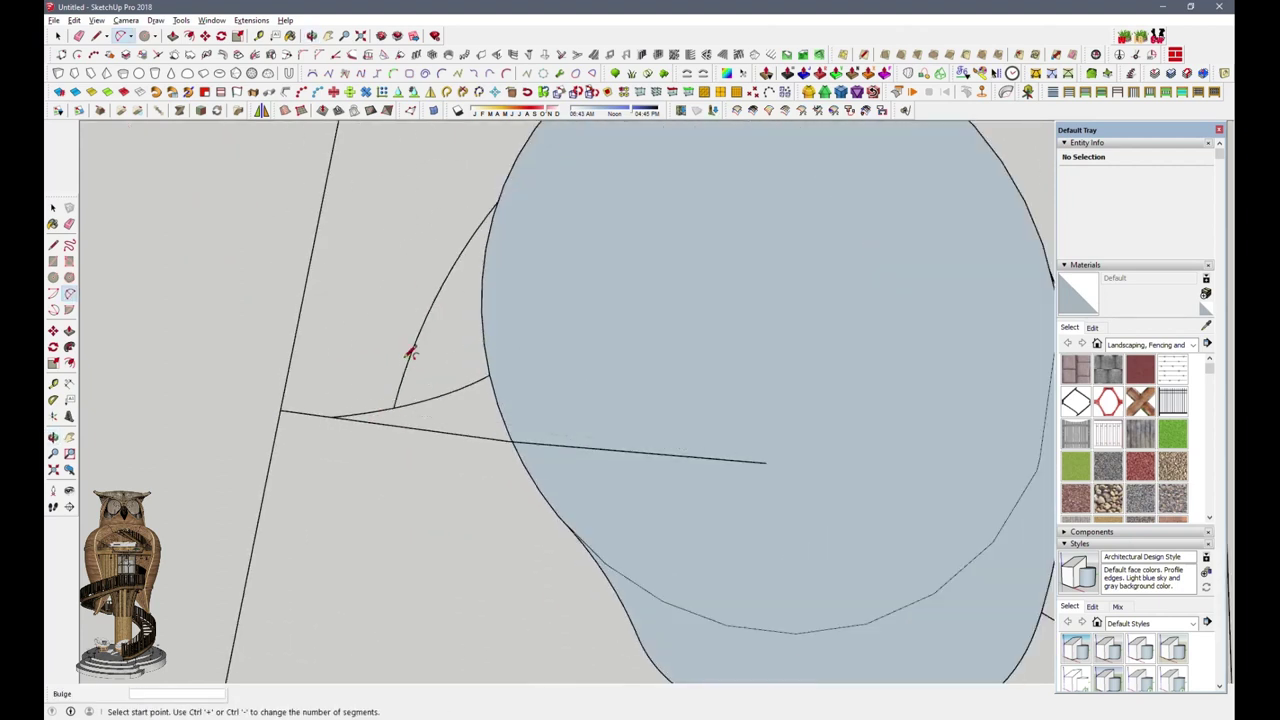
{"action": "left_click", "coordinate": [383, 419]}
{"action": "mouse_move", "coordinate": [383, 419]}
{"action": "middle_mouse_down"}
{"action": "mouse_move", "coordinate": [474, 259]}
{"action": "mouse_move", "coordinate": [686, 351]}
{"action": "mouse_move", "coordinate": [663, 218]}
{"action": "middle_mouse_up"}
{"action": "key", "text": "Escape"}
{"action": "left_click", "coordinate": [655, 440]}
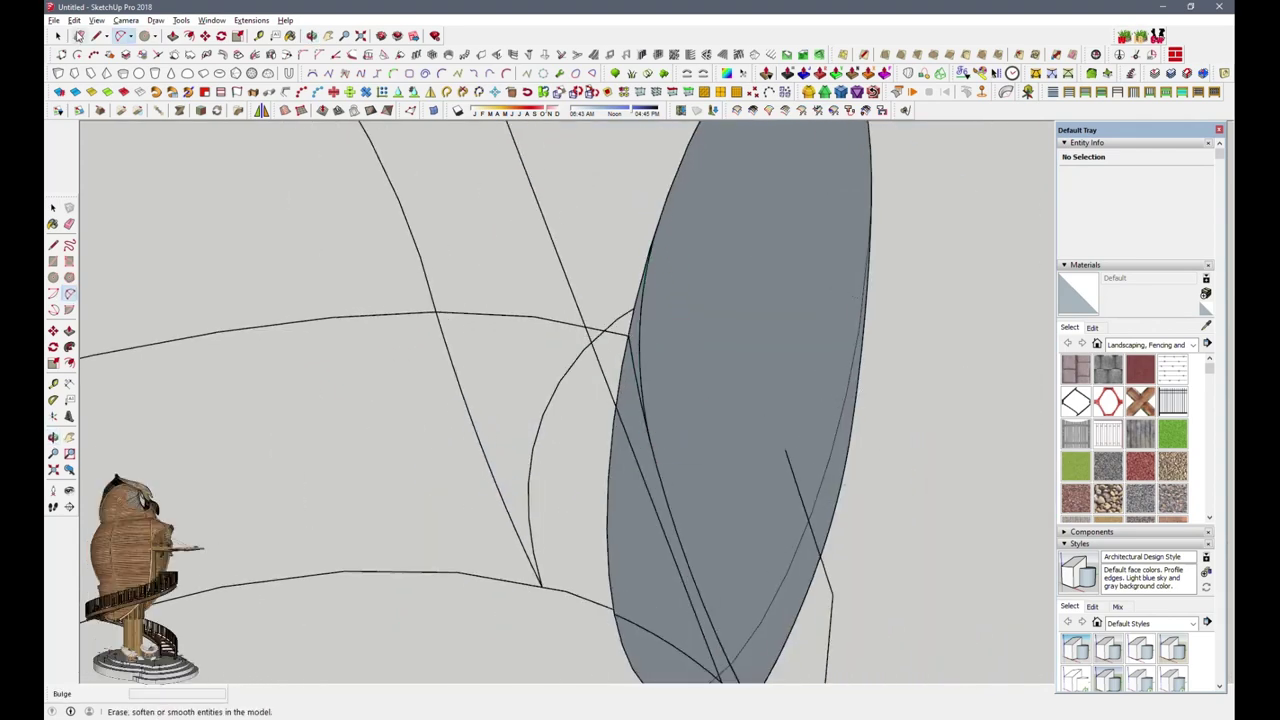
Step: Erase the old straight connector edges around the oval
{"action": "key", "text": "e"}
{"action": "scroll", "coordinate": [648, 380], "scroll_direction": "up", "scroll_amount": 2}
{"action": "scroll", "coordinate": [656, 450], "scroll_direction": "up", "scroll_amount": 2}
{"action": "scroll", "coordinate": [655, 445], "scroll_direction": "up", "scroll_amount": 2}
{"action": "mouse_move", "coordinate": [726, 486]}
{"action": "middle_mouse_down"}
{"action": "mouse_move", "coordinate": [566, 383]}
{"action": "mouse_move", "coordinate": [477, 363]}
{"action": "mouse_move", "coordinate": [531, 343]}
{"action": "mouse_move", "coordinate": [477, 443]}
{"action": "mouse_move", "coordinate": [525, 393]}
{"action": "middle_mouse_up"}
{"action": "middle_click_drag", "start_coordinate": [334, 471], "coordinate": [605, 465]}
{"action": "key", "text": "ctrl+a"}
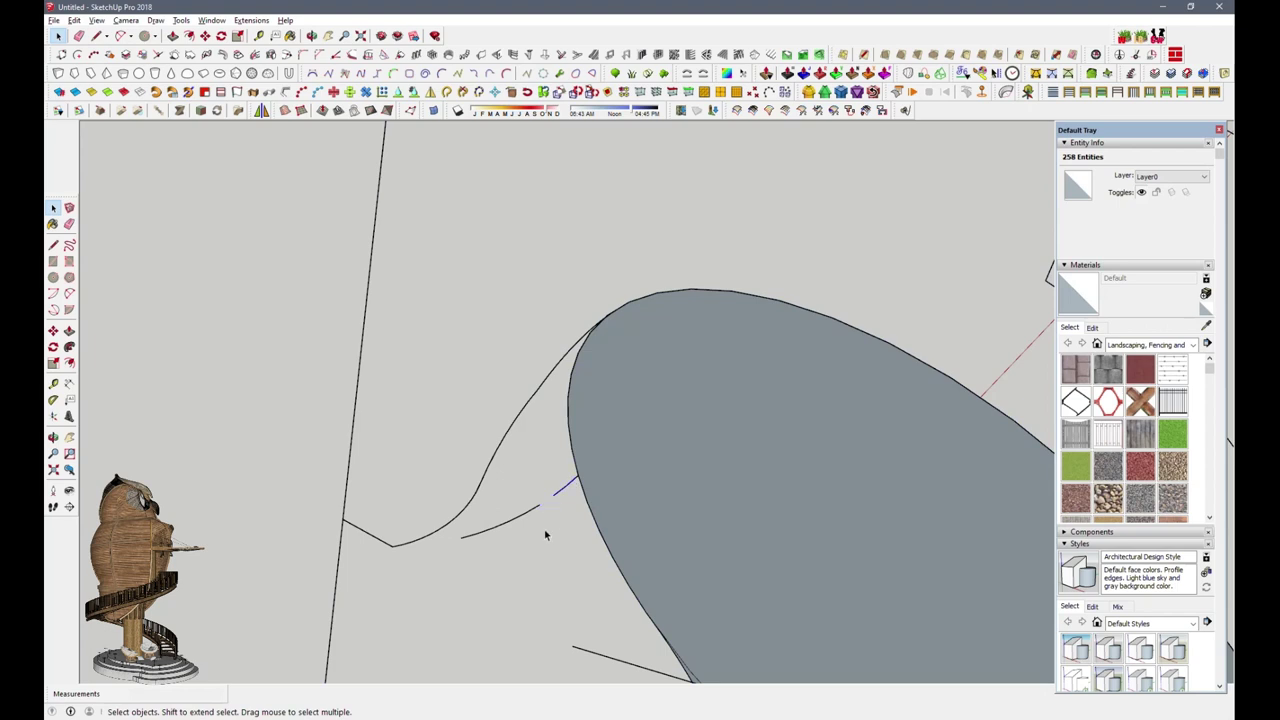
{"action": "scroll", "coordinate": [543, 452], "scroll_direction": "down", "scroll_amount": 5}
{"action": "left_click", "coordinate": [557, 514]}
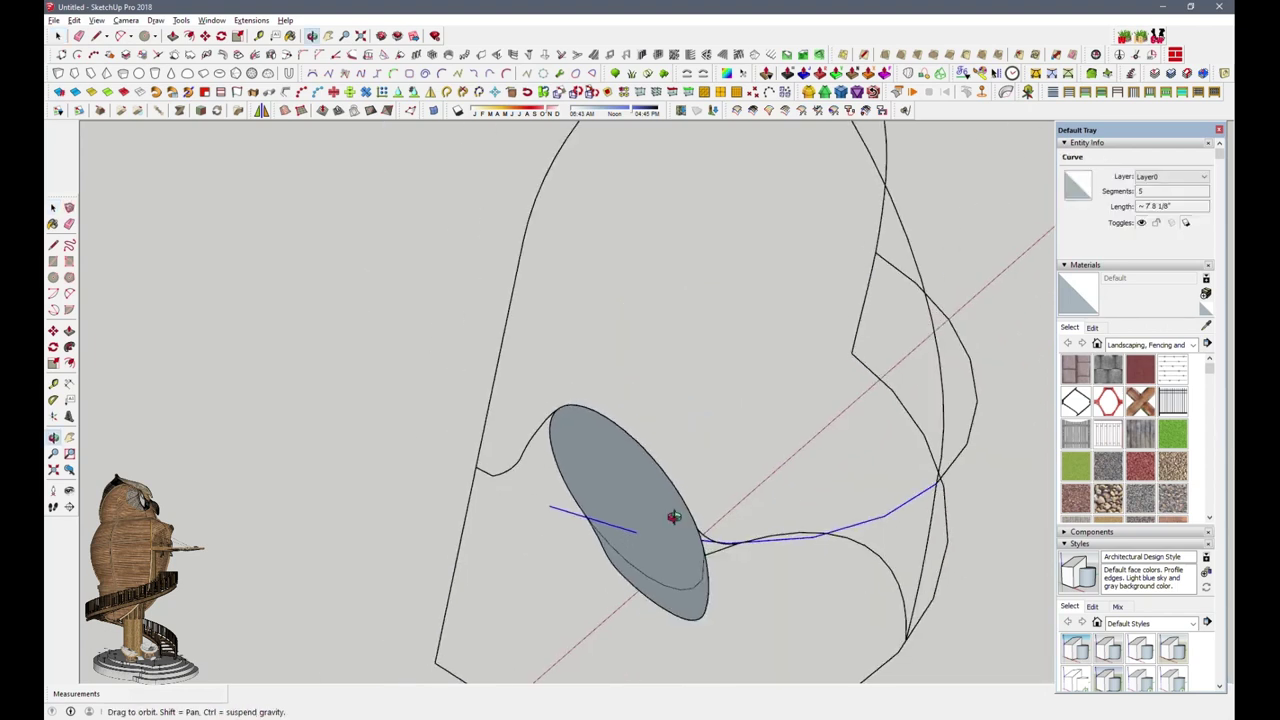
{"action": "middle_click_drag", "start_coordinate": [694, 546], "coordinate": [697, 490]}
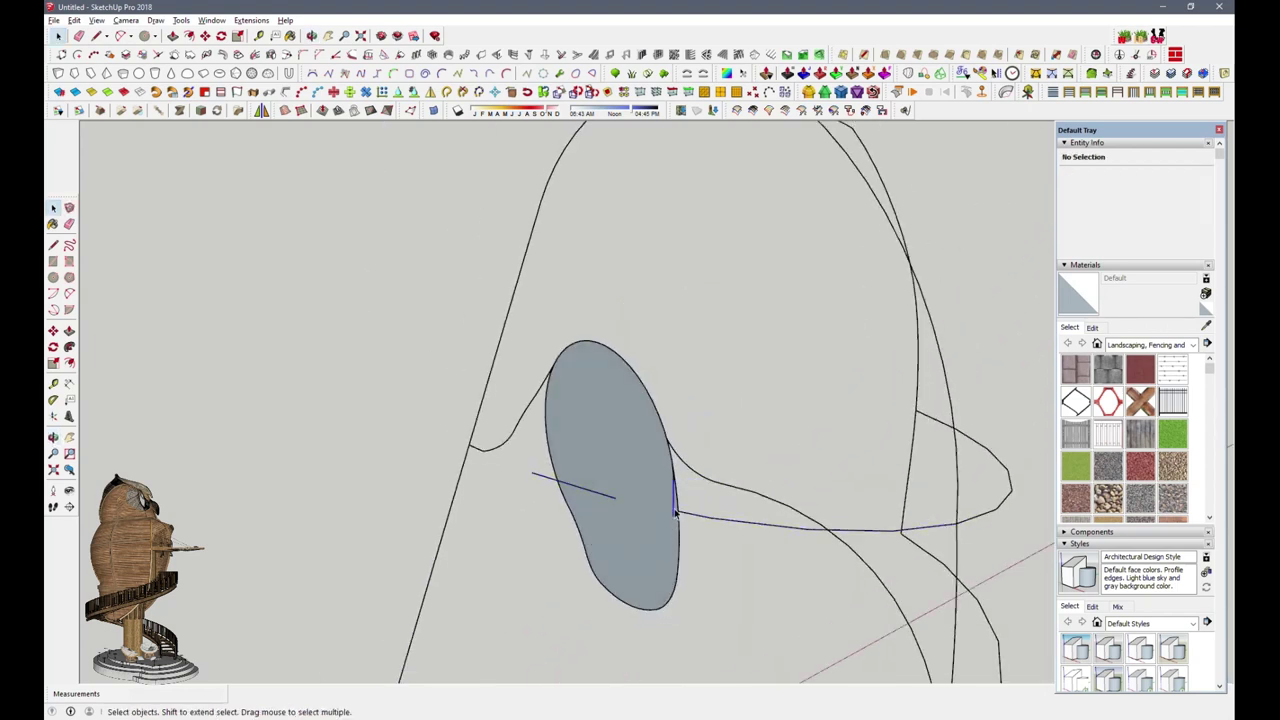
{"action": "mouse_move", "coordinate": [593, 498]}
{"action": "middle_mouse_down"}
{"action": "mouse_move", "coordinate": [623, 531]}
{"action": "mouse_move", "coordinate": [894, 449]}
{"action": "middle_mouse_up"}
{"action": "scroll", "coordinate": [706, 417], "scroll_direction": "up", "scroll_amount": 3}
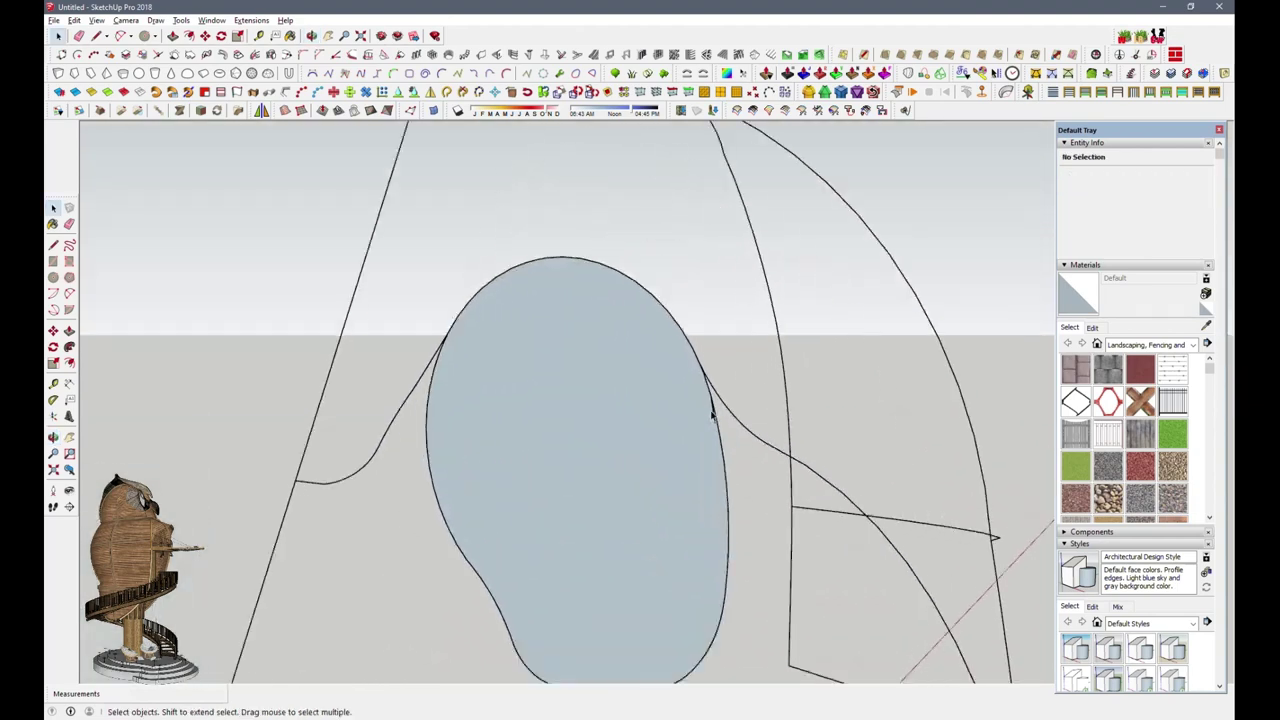
{"action": "scroll", "coordinate": [697, 489], "scroll_direction": "up", "scroll_amount": 2}
{"action": "scroll", "coordinate": [696, 488], "scroll_direction": "down", "scroll_amount": 3}
{"action": "mouse_move", "coordinate": [534, 509]}
{"action": "middle_mouse_down"}
{"action": "mouse_move", "coordinate": [480, 451]}
{"action": "mouse_move", "coordinate": [451, 580]}
{"action": "mouse_move", "coordinate": [319, 388]}
{"action": "mouse_move", "coordinate": [350, 341]}
{"action": "middle_mouse_up"}
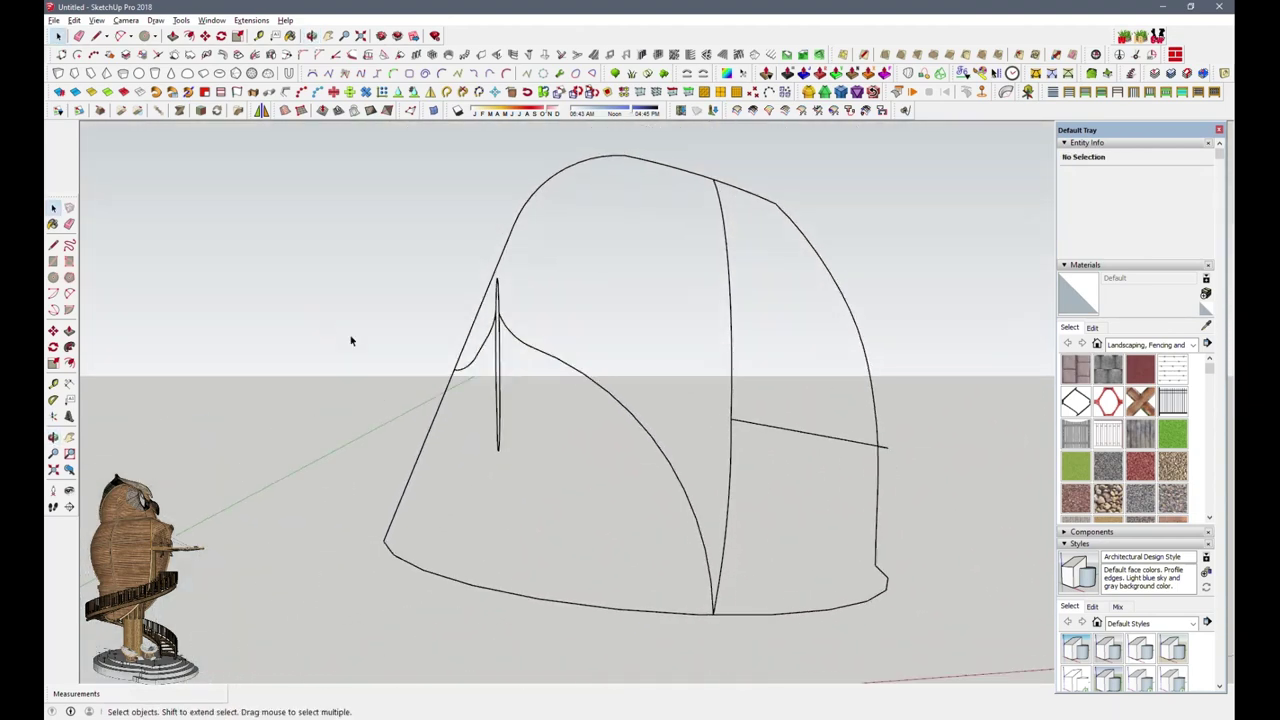
Step: Tilt the oval's edges about 15° with Rotate
{"action": "left_click", "coordinate": [496, 288]}
{"action": "key", "text": "q"}
{"action": "left_click", "coordinate": [494, 475]}
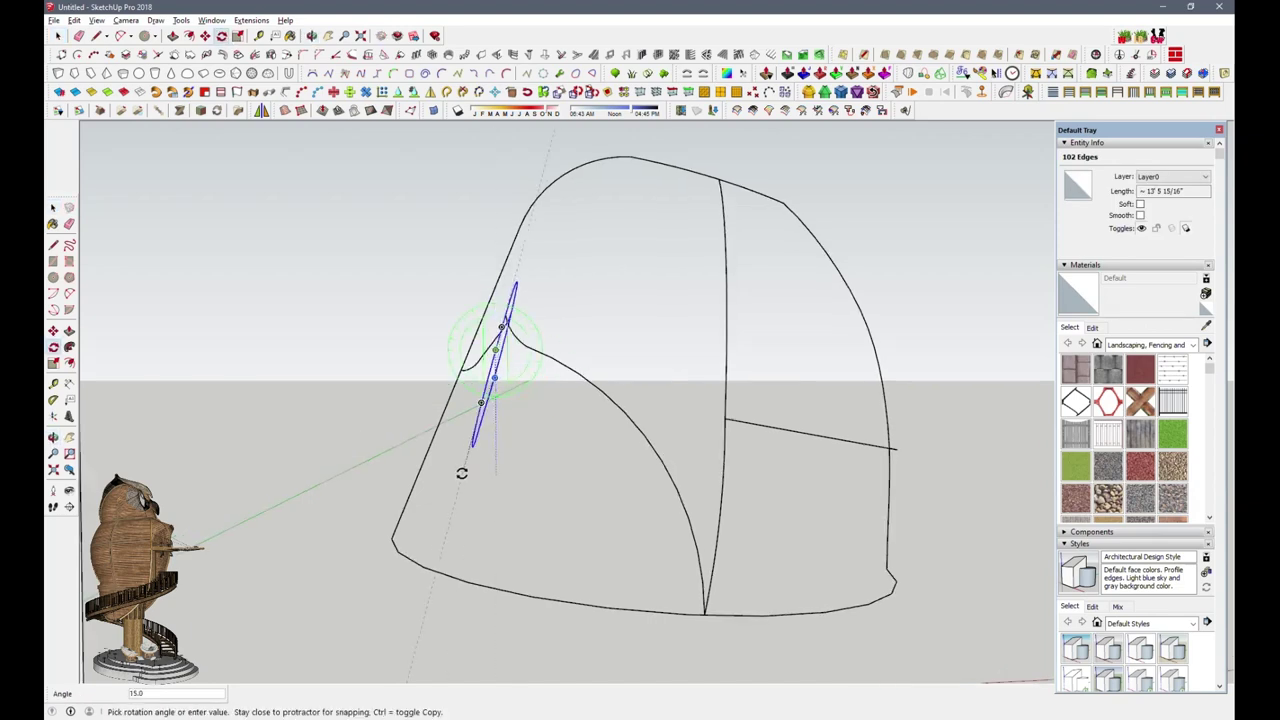
{"action": "mouse_move", "coordinate": [456, 471]}
{"action": "middle_mouse_down"}
{"action": "mouse_move", "coordinate": [296, 529]}
{"action": "mouse_move", "coordinate": [357, 166]}
{"action": "mouse_move", "coordinate": [505, 420]}
{"action": "middle_mouse_up"}
Step: Draw a straight line linking the oval to the lower curve
{"action": "key", "text": "l"}
{"action": "left_click", "coordinate": [507, 527]}
{"action": "mouse_move", "coordinate": [507, 527]}
{"action": "middle_mouse_down"}
{"action": "mouse_move", "coordinate": [837, 371]}
{"action": "mouse_move", "coordinate": [501, 513]}
{"action": "middle_mouse_up"}
{"action": "key", "text": "space"}
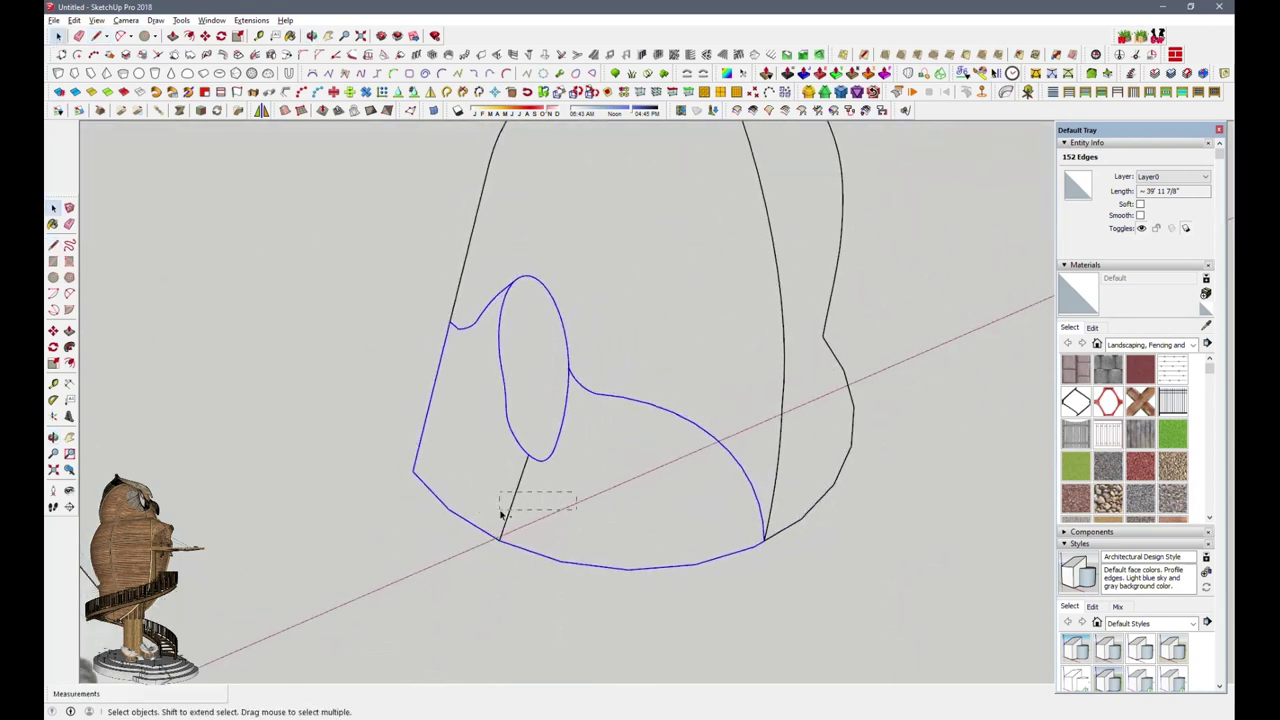
Step: Loft the edges bounding the lower patch into a Curviloft surface
{"action": "left_click", "coordinate": [941, 79]}
{"action": "key", "text": "Escape"}
{"action": "left_click", "coordinate": [534, 520]}
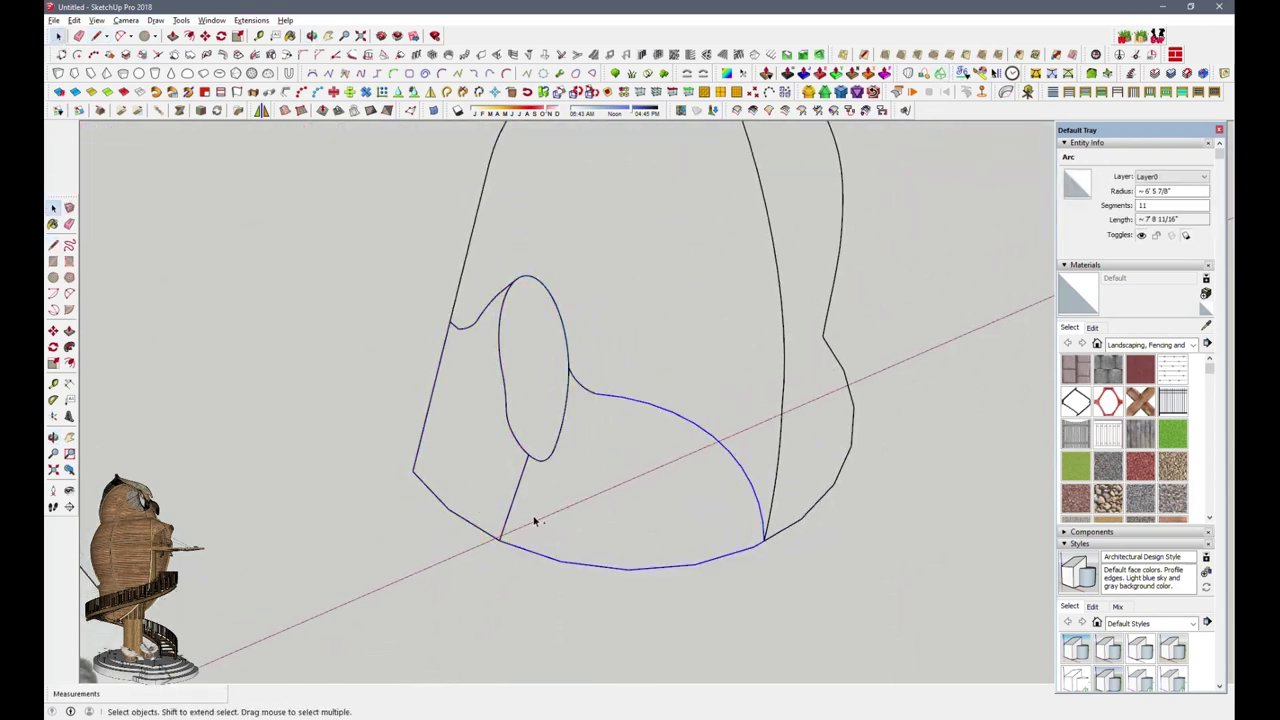
{"action": "left_click_drag", "start_coordinate": [590, 442], "coordinate": [534, 476], "text": "shift"}
{"action": "left_click", "coordinate": [941, 73]}
{"action": "key", "text": "Return"}
{"action": "middle_click_drag", "start_coordinate": [600, 450], "coordinate": [543, 502]}
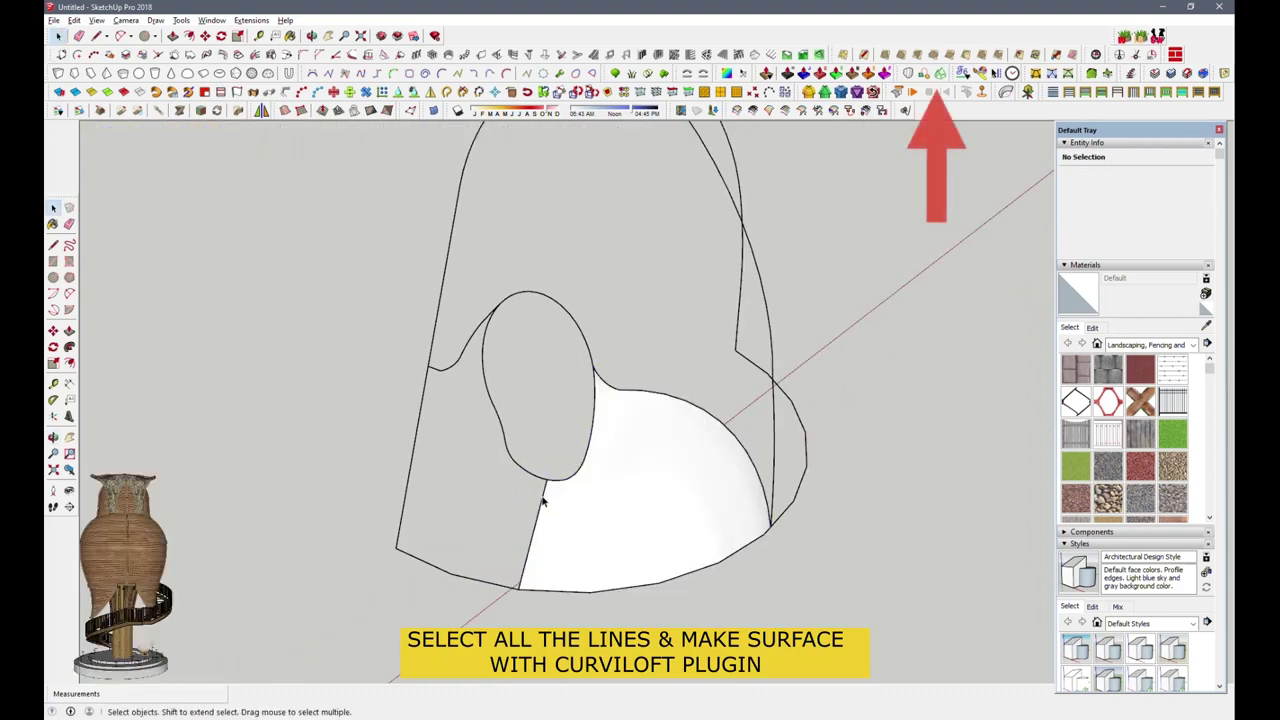
Step: Loft the edges at the oval's bottom into additional Curviloft surfaces
{"action": "left_click", "coordinate": [528, 472]}
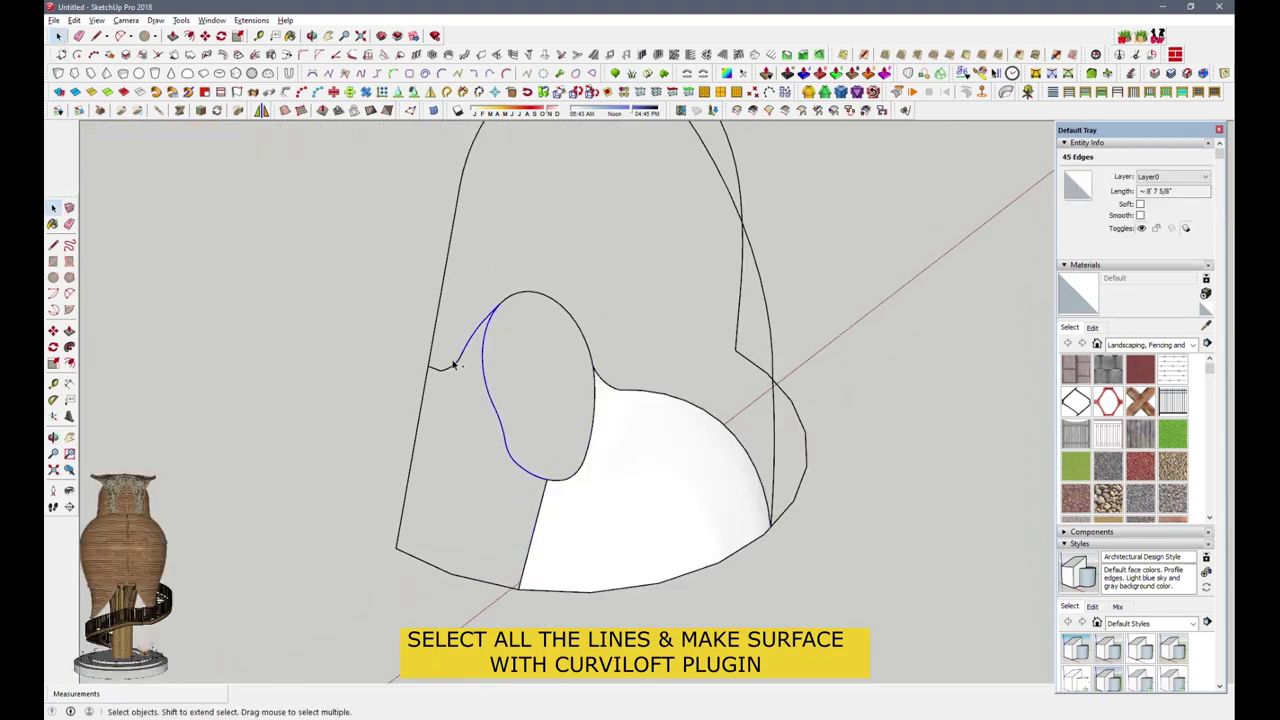
{"action": "left_click", "coordinate": [941, 78]}
{"action": "mouse_move", "coordinate": [666, 314]}
{"action": "middle_mouse_down"}
{"action": "mouse_move", "coordinate": [749, 409]}
{"action": "mouse_move", "coordinate": [486, 306]}
{"action": "mouse_move", "coordinate": [412, 485]}
{"action": "middle_mouse_up"}
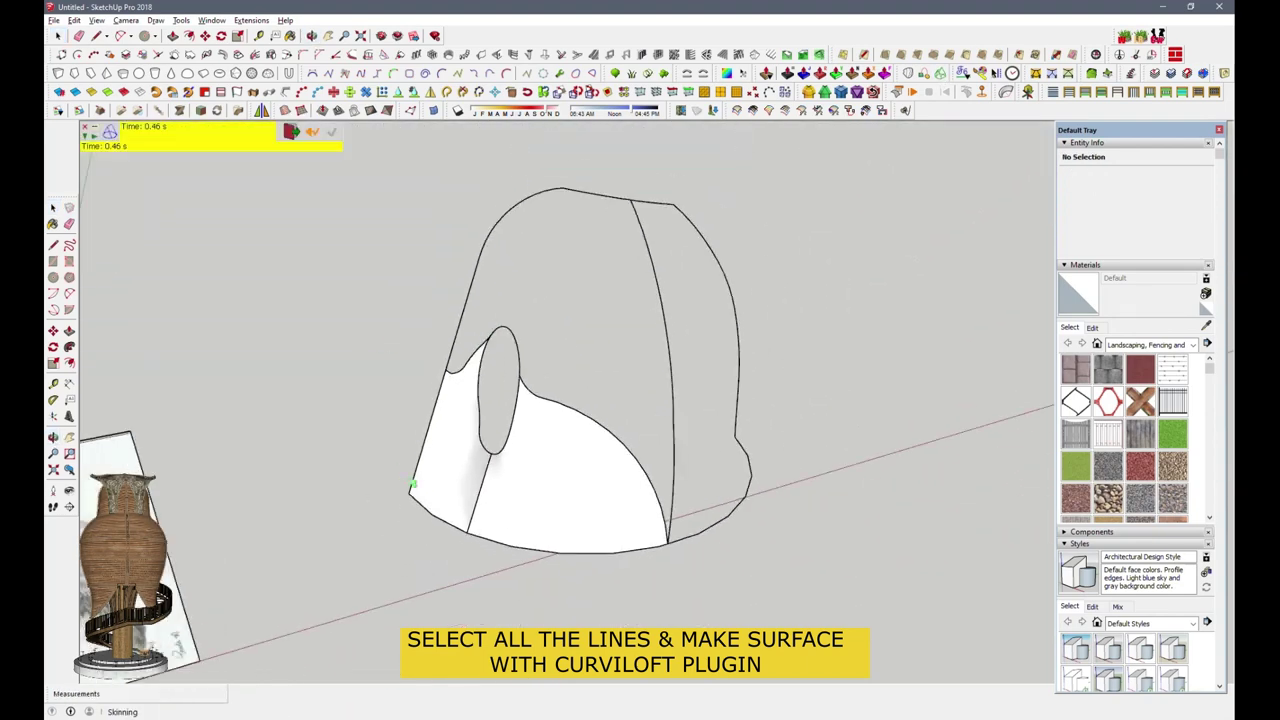
{"action": "key", "text": "space"}
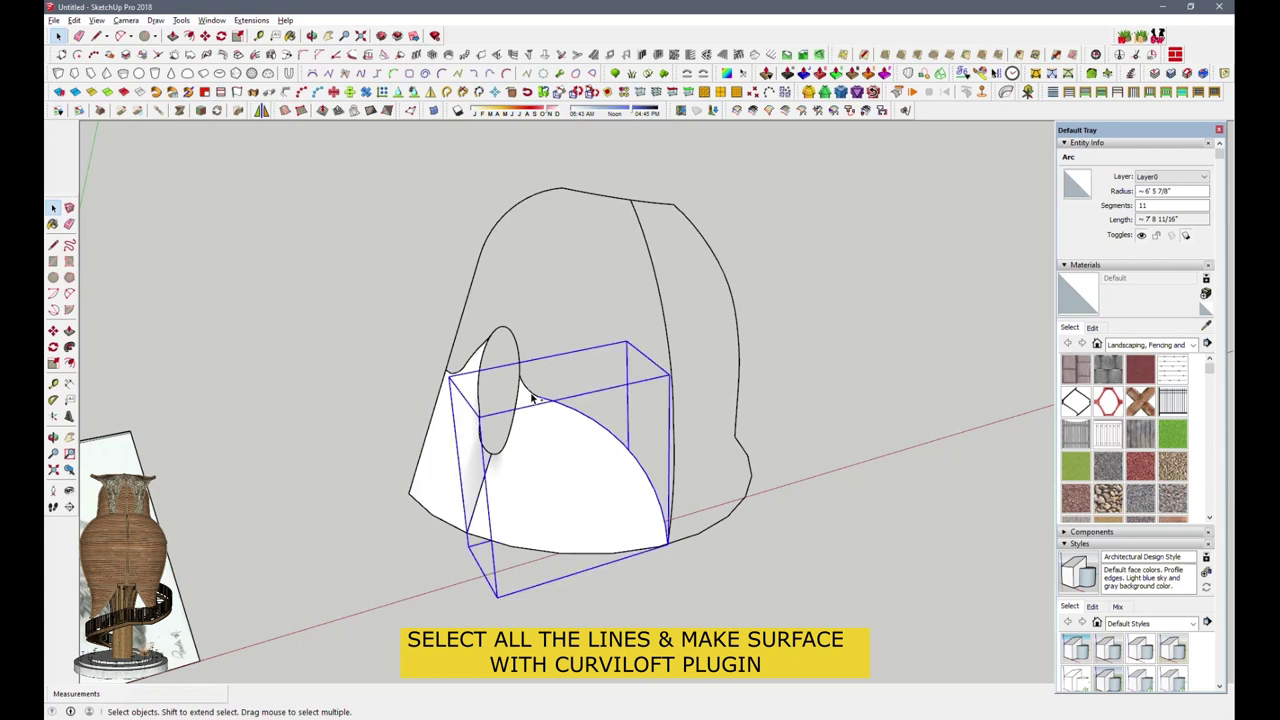
{"action": "scroll", "coordinate": [487, 349], "scroll_direction": "up", "scroll_amount": 2}
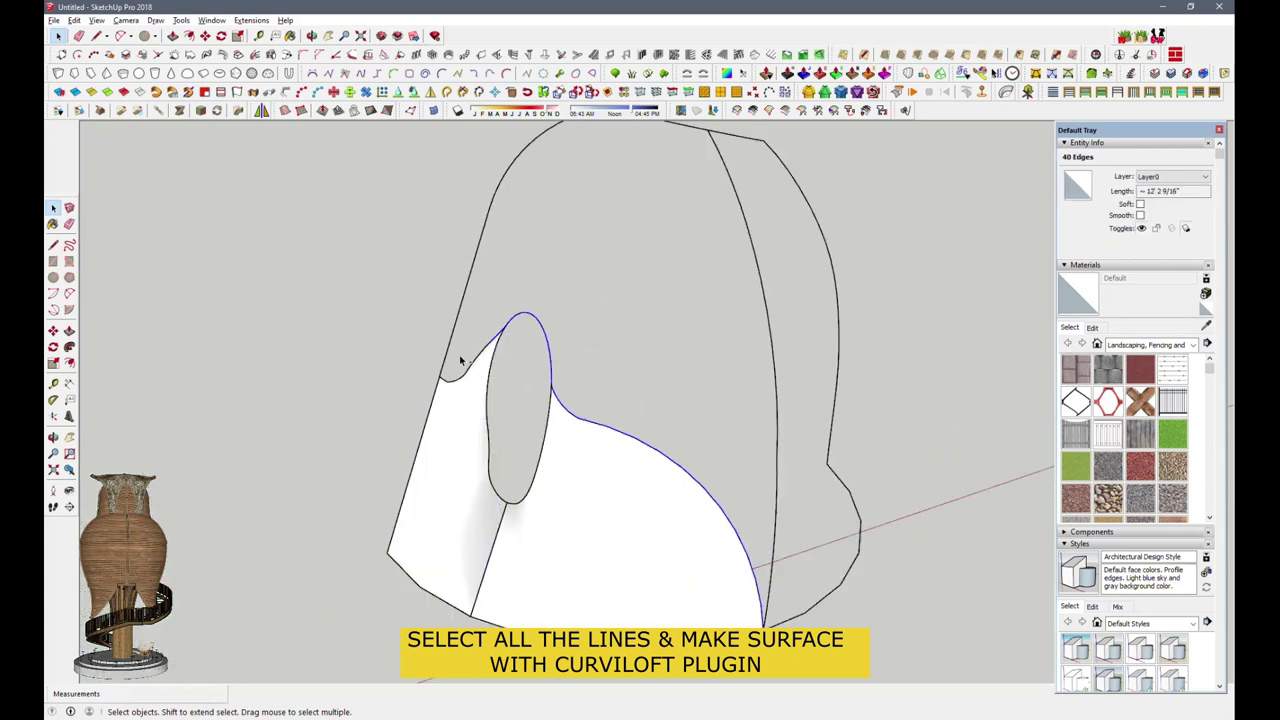
{"action": "scroll", "coordinate": [483, 362], "scroll_direction": "up", "scroll_amount": 2}
{"action": "scroll", "coordinate": [426, 387], "scroll_direction": "down", "scroll_amount": 3}
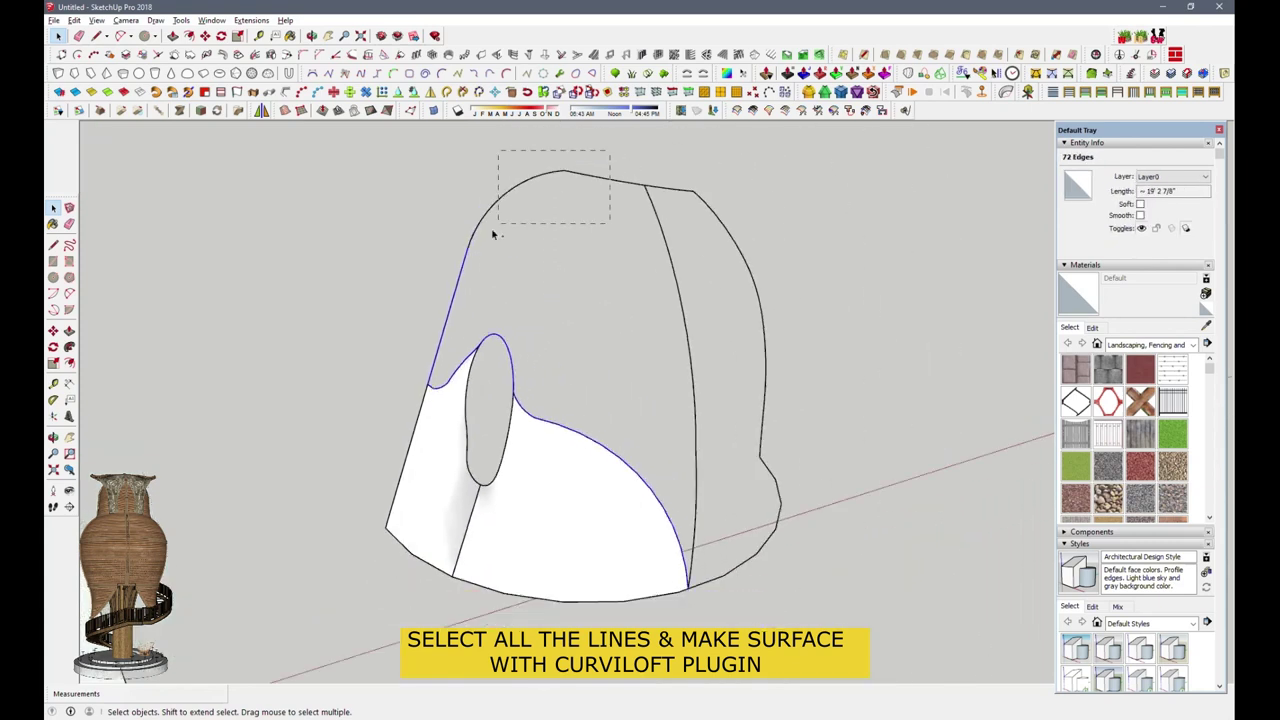
{"action": "left_click", "coordinate": [940, 73]}
{"action": "mouse_move", "coordinate": [686, 277]}
{"action": "middle_mouse_down"}
{"action": "mouse_move", "coordinate": [603, 391]}
{"action": "mouse_move", "coordinate": [366, 509]}
{"action": "middle_mouse_up"}
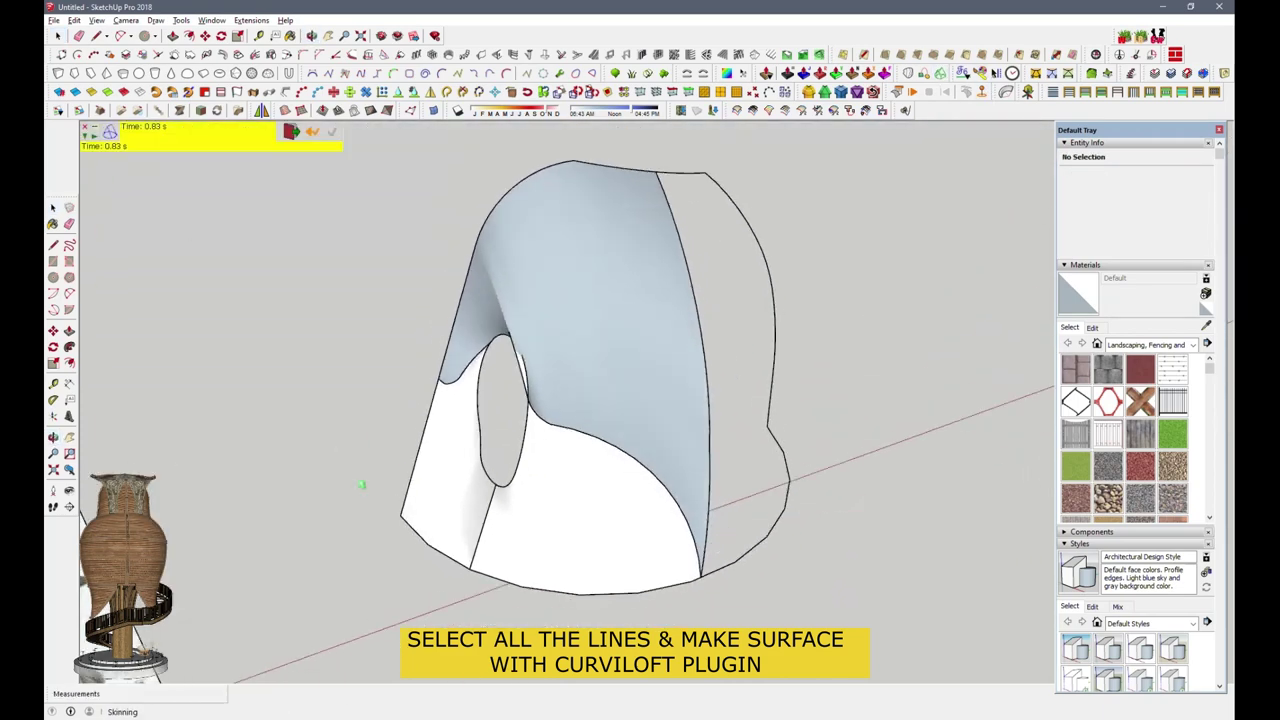
{"action": "mouse_move", "coordinate": [451, 429]}
{"action": "middle_mouse_down"}
{"action": "mouse_move", "coordinate": [871, 277]}
{"action": "mouse_move", "coordinate": [675, 360]}
{"action": "mouse_move", "coordinate": [571, 366]}
{"action": "mouse_move", "coordinate": [551, 470]}
{"action": "middle_mouse_up"}
Step: Delete the lofted surface
{"action": "left_click", "coordinate": [58, 36]}
{"action": "left_click", "coordinate": [751, 329]}
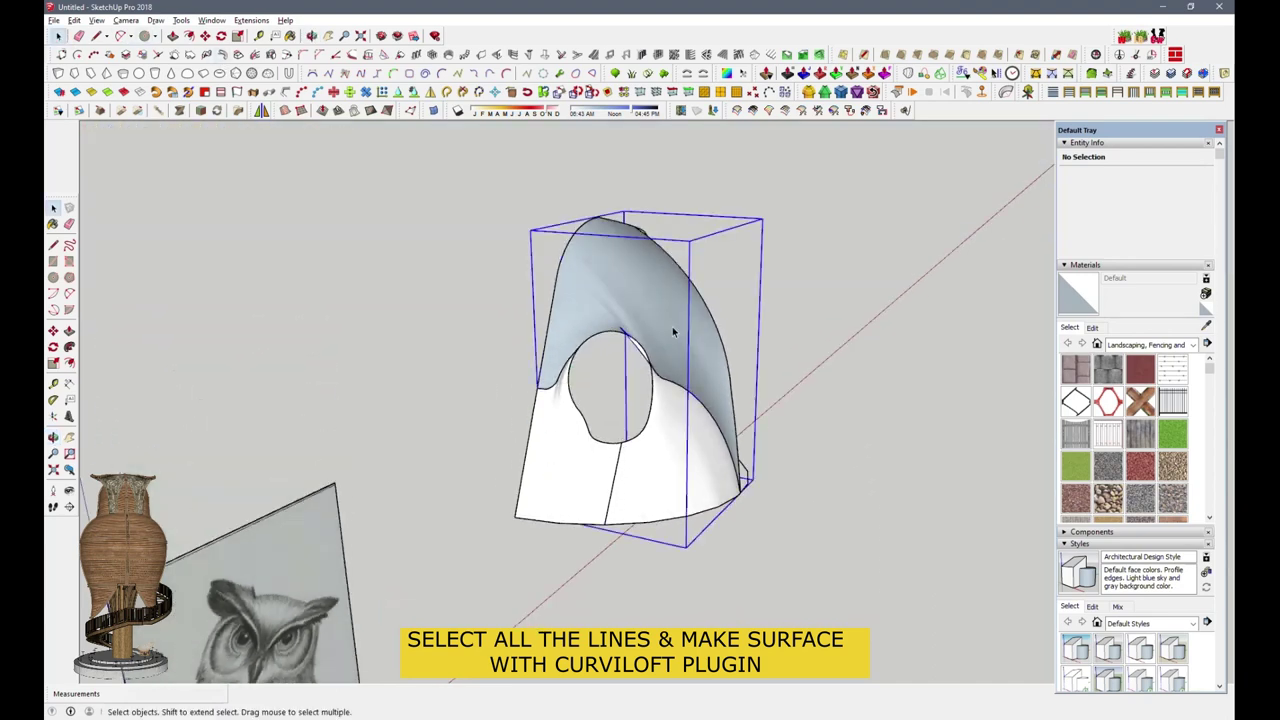
{"action": "key", "text": "Delete"}
{"action": "middle_click_drag", "start_coordinate": [751, 329], "coordinate": [411, 423]}
Step: Draw a new arc along the edge of the head outline
{"action": "key", "text": "c"}
{"action": "left_click", "coordinate": [738, 298]}
{"action": "mouse_move", "coordinate": [738, 298]}
{"action": "middle_mouse_down"}
{"action": "mouse_move", "coordinate": [654, 357]}
{"action": "mouse_move", "coordinate": [693, 356]}
{"action": "mouse_move", "coordinate": [600, 257]}
{"action": "mouse_move", "coordinate": [677, 134]}
{"action": "mouse_move", "coordinate": [666, 331]}
{"action": "middle_mouse_up"}
{"action": "left_click", "coordinate": [693, 356]}
Step: Rotate the new arc from the Left view to tilt it
{"action": "key", "text": "space"}
{"action": "scroll", "coordinate": [666, 331], "scroll_direction": "up", "scroll_amount": 1}
{"action": "left_click", "coordinate": [630, 323]}
{"action": "key", "text": "q"}
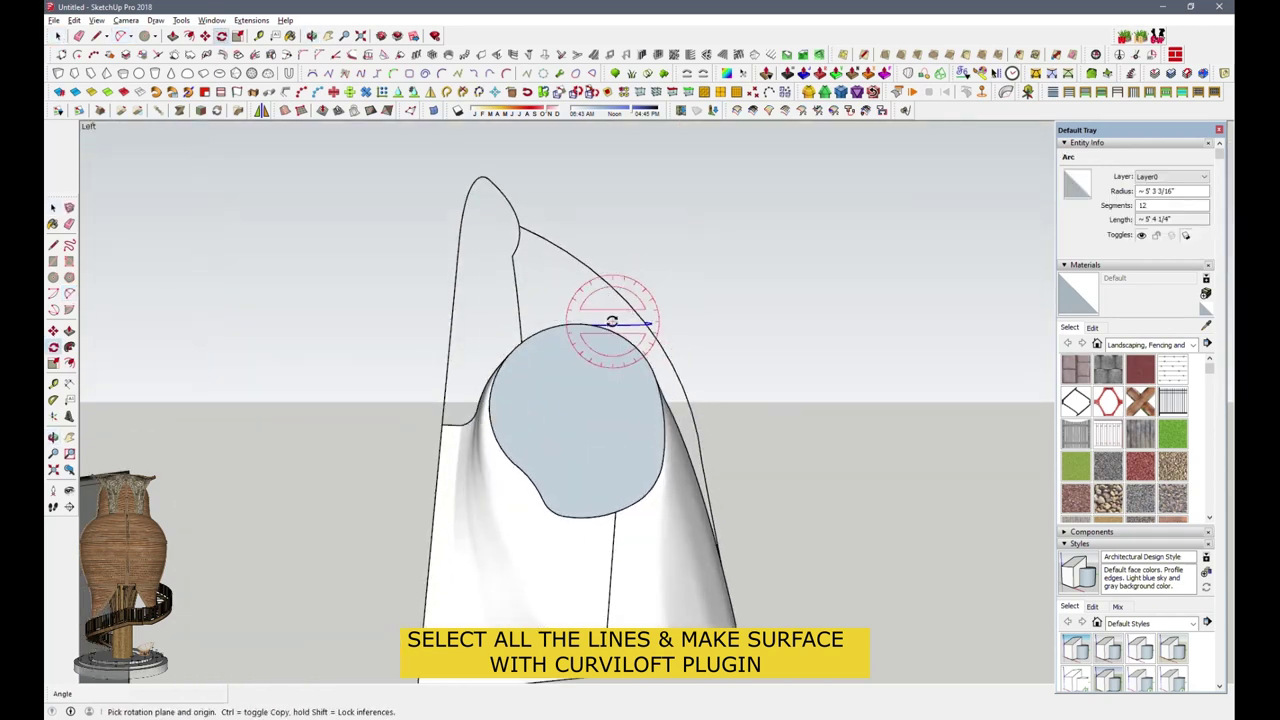
{"action": "left_click", "coordinate": [591, 321]}
{"action": "left_click", "coordinate": [645, 322]}
{"action": "left_click", "coordinate": [705, 261]}
{"action": "mouse_move", "coordinate": [705, 261]}
{"action": "middle_mouse_down"}
{"action": "mouse_move", "coordinate": [657, 449]}
{"action": "mouse_move", "coordinate": [414, 434]}
{"action": "mouse_move", "coordinate": [447, 539]}
{"action": "mouse_move", "coordinate": [494, 344]}
{"action": "middle_mouse_up"}
{"action": "key", "text": "space"}
Step: Copy the whole head outline model about 79' 6 1/8" to the right
{"action": "left_click", "coordinate": [414, 434]}
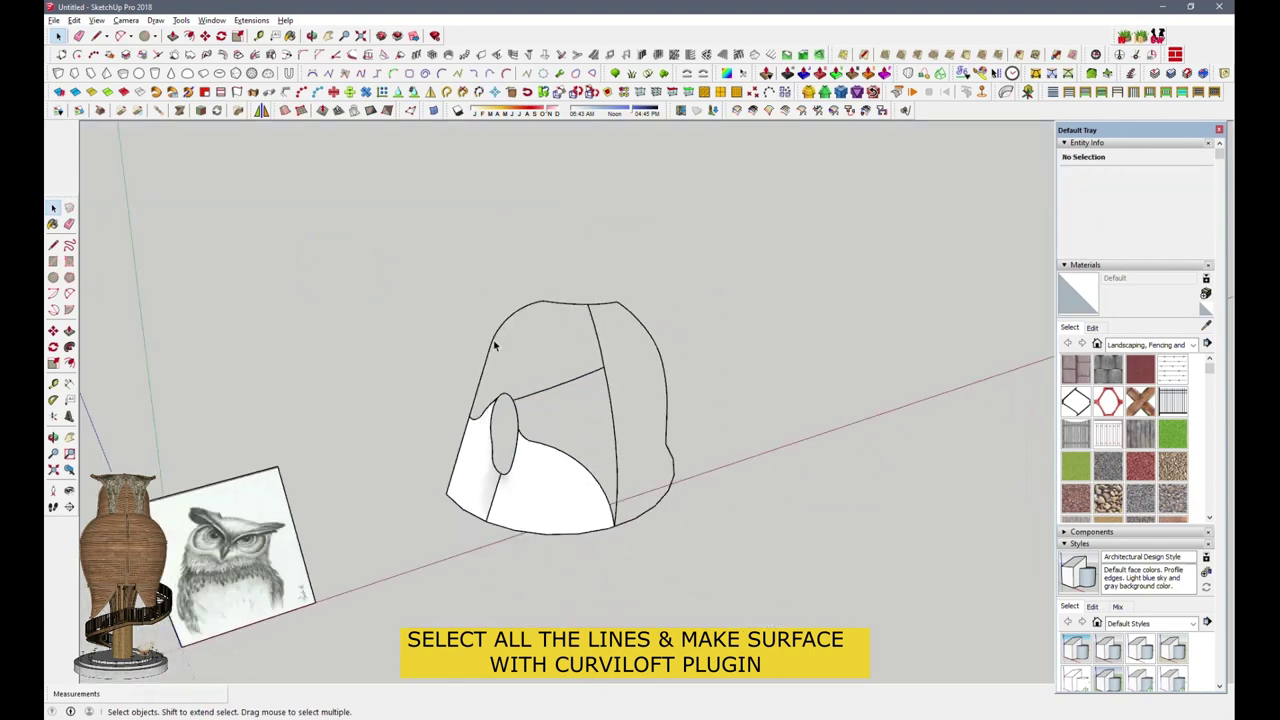
{"action": "left_click_drag", "start_coordinate": [423, 250], "coordinate": [746, 604]}
{"action": "scroll", "coordinate": [746, 604], "scroll_direction": "down", "scroll_amount": 3}
{"action": "key", "text": "m"}
{"action": "left_click", "coordinate": [577, 557]}
{"action": "left_click", "coordinate": [757, 494]}
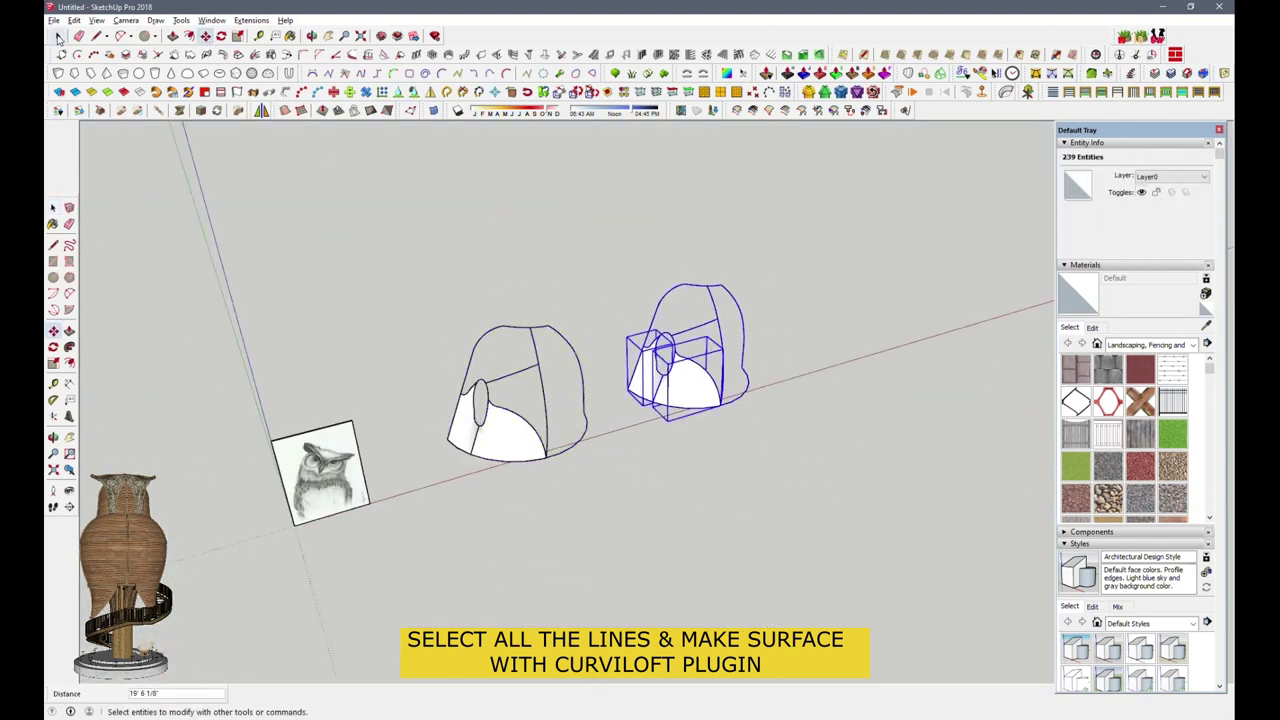
Step: Delete the white face and the oval eye curve from the copy
{"action": "scroll", "coordinate": [646, 400], "scroll_direction": "up", "scroll_amount": 3}
{"action": "left_click_drag", "start_coordinate": [647, 376], "coordinate": [573, 432]}
{"action": "key", "text": "Delete"}
{"action": "scroll", "coordinate": [560, 290], "scroll_direction": "up", "scroll_amount": 3}
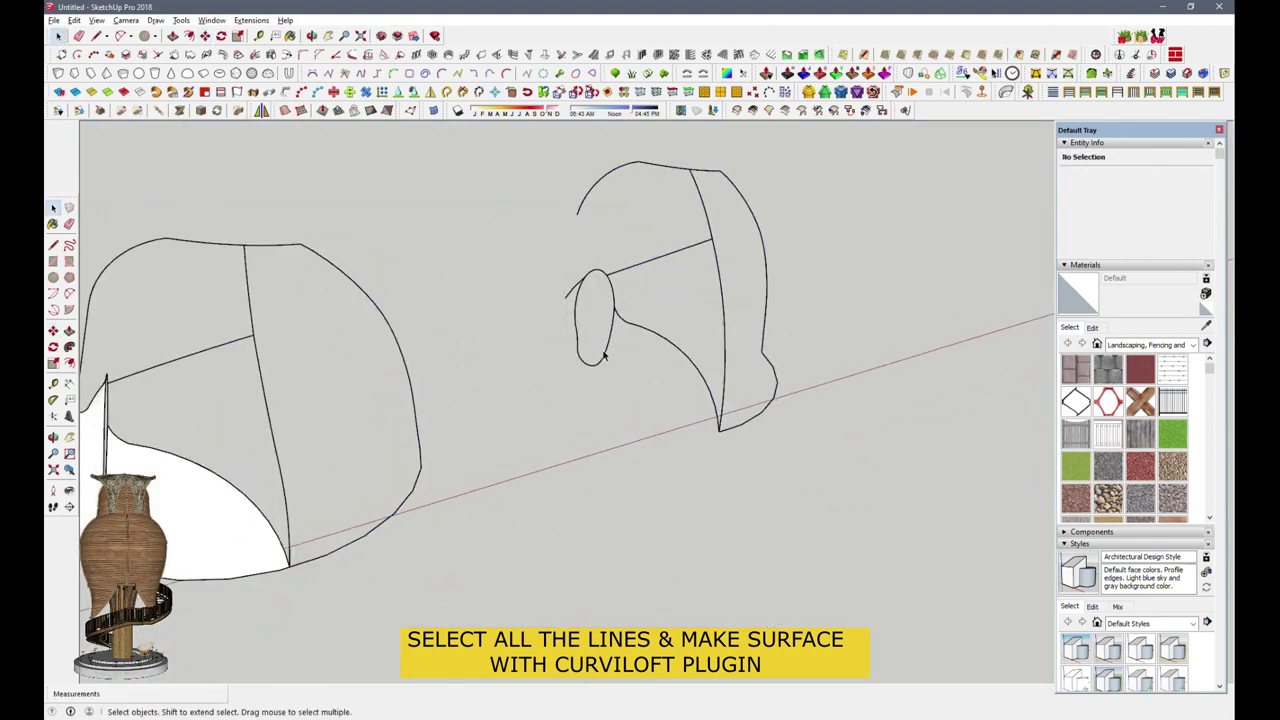
{"action": "left_click_drag", "start_coordinate": [617, 336], "coordinate": [549, 376]}
{"action": "scroll", "coordinate": [557, 336], "scroll_direction": "up", "scroll_amount": 3}
{"action": "key", "text": "Delete"}
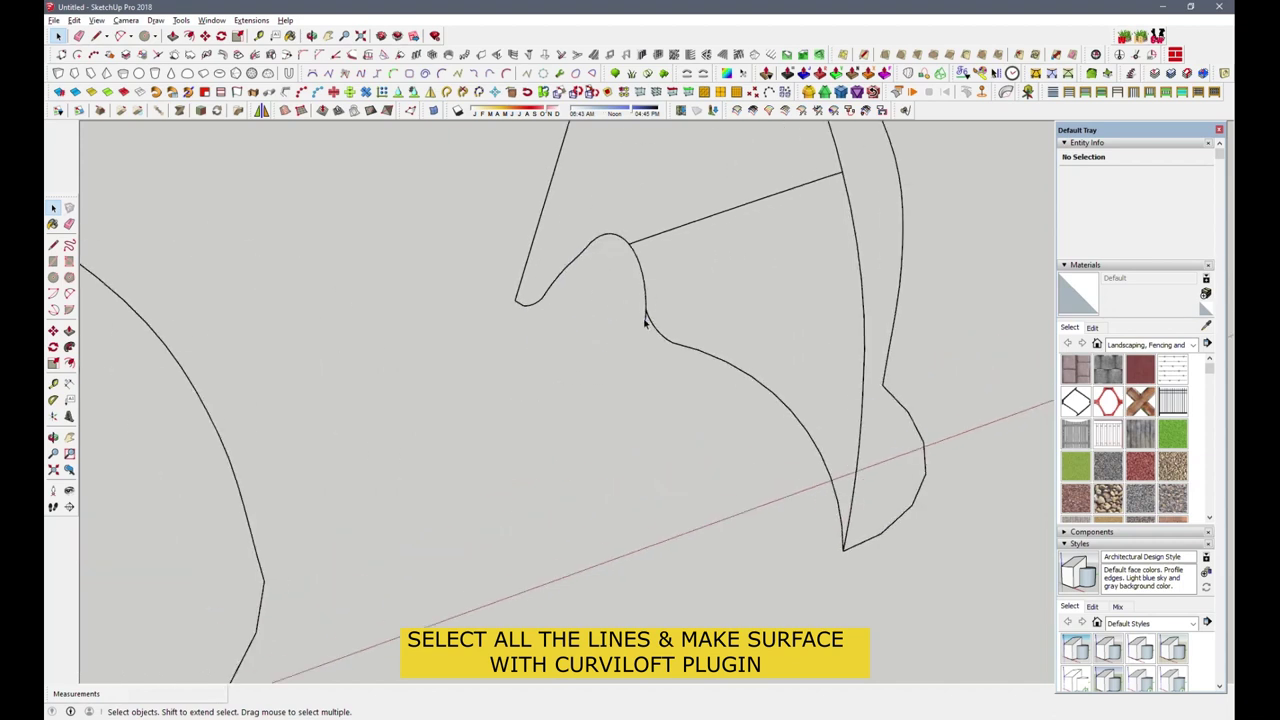
{"action": "scroll", "coordinate": [731, 390], "scroll_direction": "down", "scroll_amount": 2}
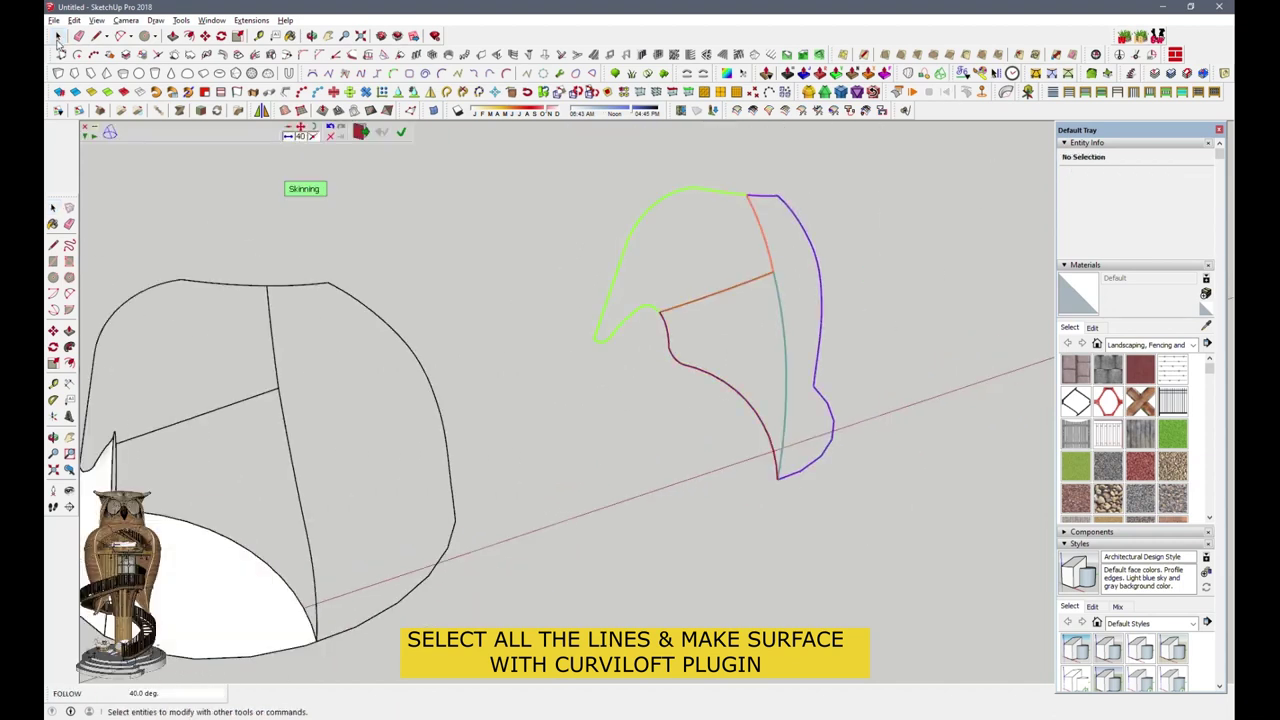
Step: Skin the copy's outline curves into a Curviloft surface
{"action": "middle_click_drag", "start_coordinate": [886, 266], "coordinate": [897, 240]}
{"action": "left_click", "coordinate": [783, 332]}
{"action": "left_click", "coordinate": [928, 88]}
{"action": "key", "text": "Return"}
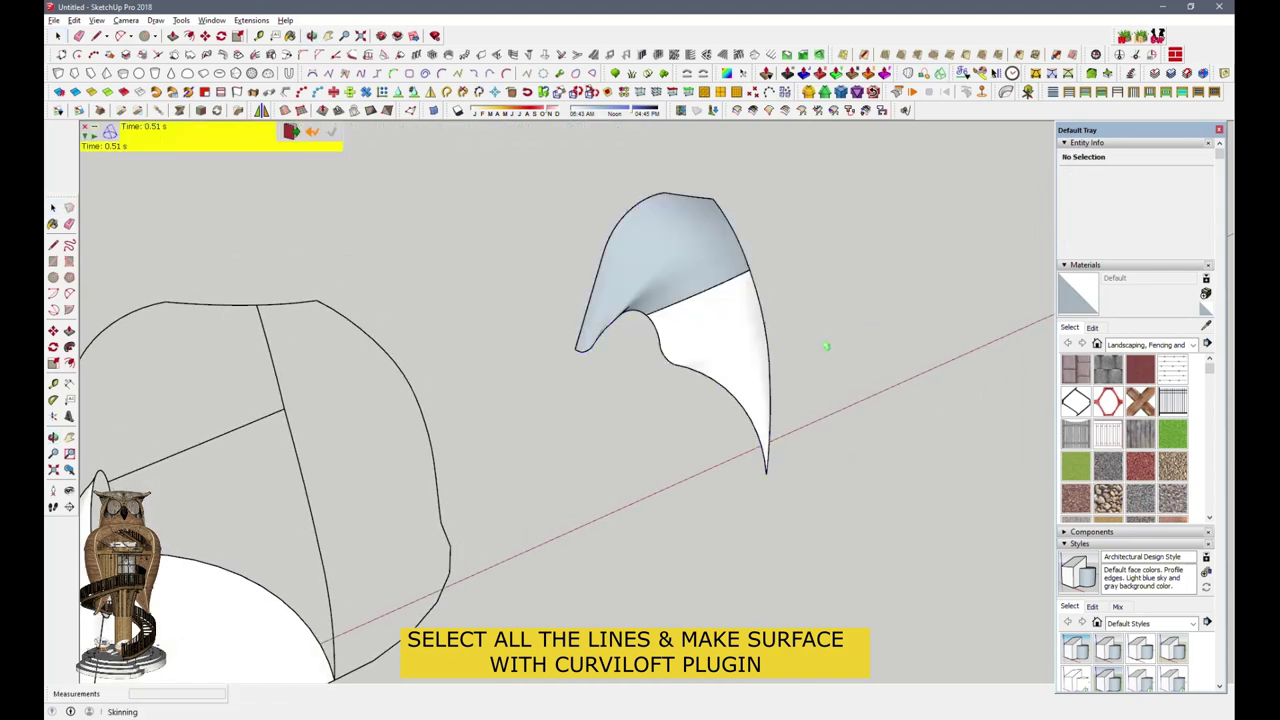
{"action": "scroll", "coordinate": [700, 400], "scroll_direction": "down", "scroll_amount": 3}
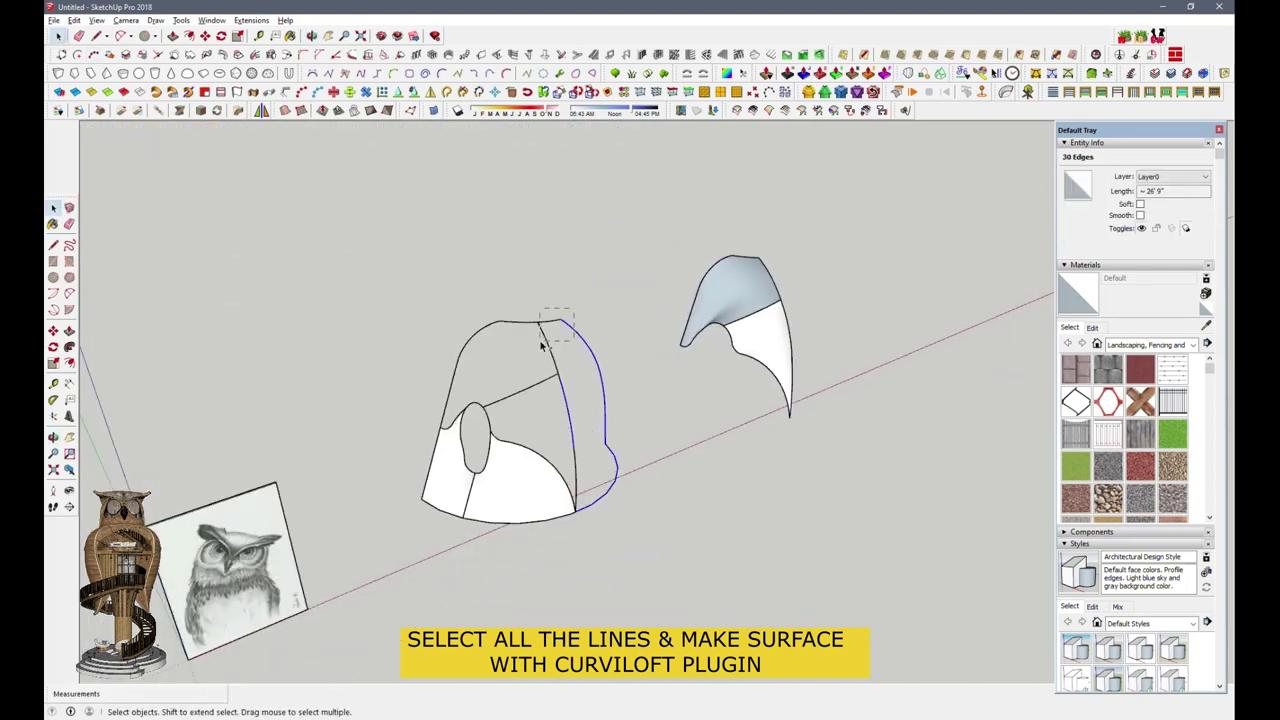
Step: Move the lofted surface group onto the original head shape on the left
{"action": "left_click", "coordinate": [745, 350]}
{"action": "left_click", "coordinate": [791, 418]}
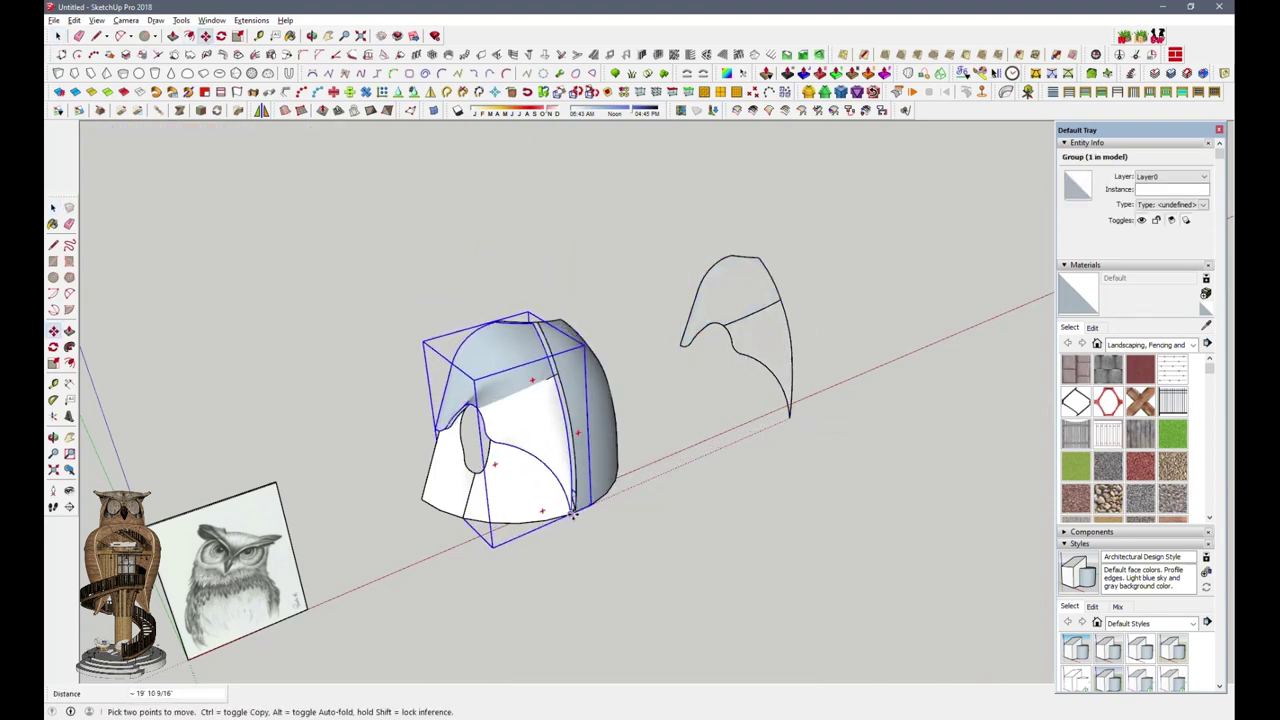
{"action": "scroll", "coordinate": [579, 507], "scroll_direction": "up", "scroll_amount": 3}
{"action": "left_click", "coordinate": [576, 507]}
{"action": "scroll", "coordinate": [576, 507], "scroll_direction": "down", "scroll_amount": 3}
{"action": "mouse_move", "coordinate": [571, 220]}
{"action": "middle_mouse_down"}
{"action": "mouse_move", "coordinate": [487, 205]}
{"action": "mouse_move", "coordinate": [468, 370]}
{"action": "middle_mouse_up"}
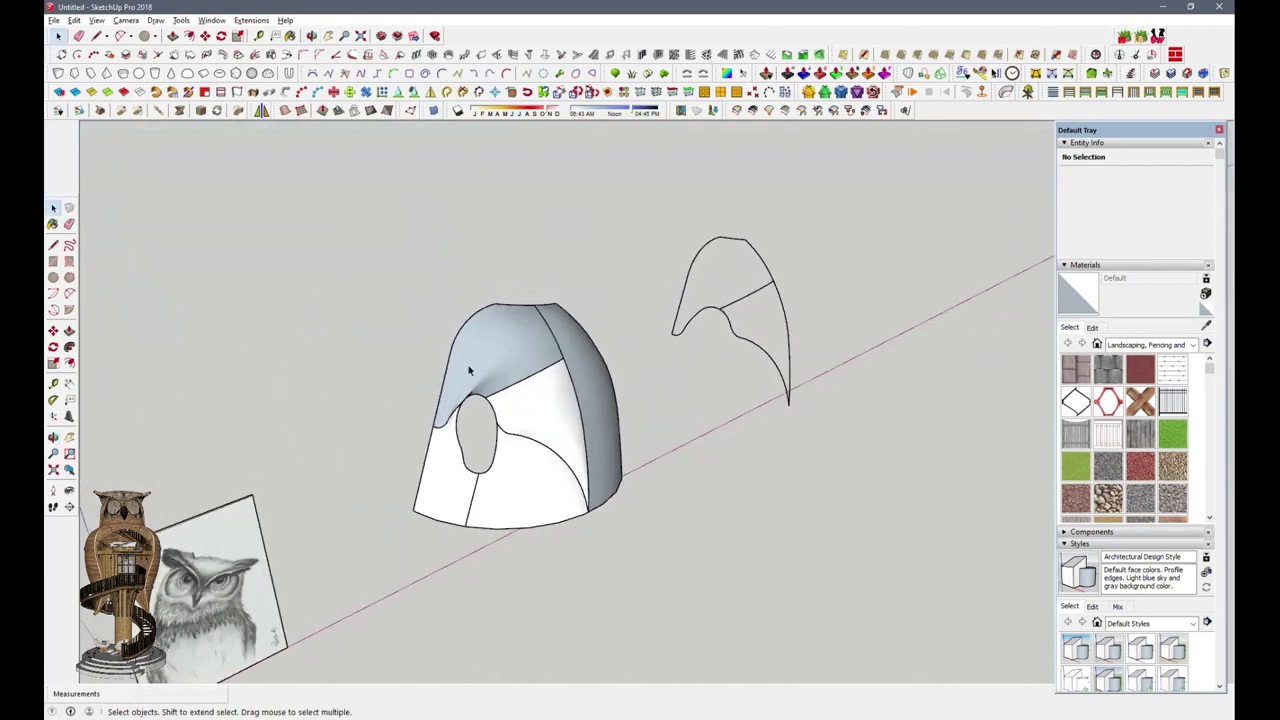
{"action": "left_click_drag", "start_coordinate": [413, 576], "coordinate": [413, 576]}
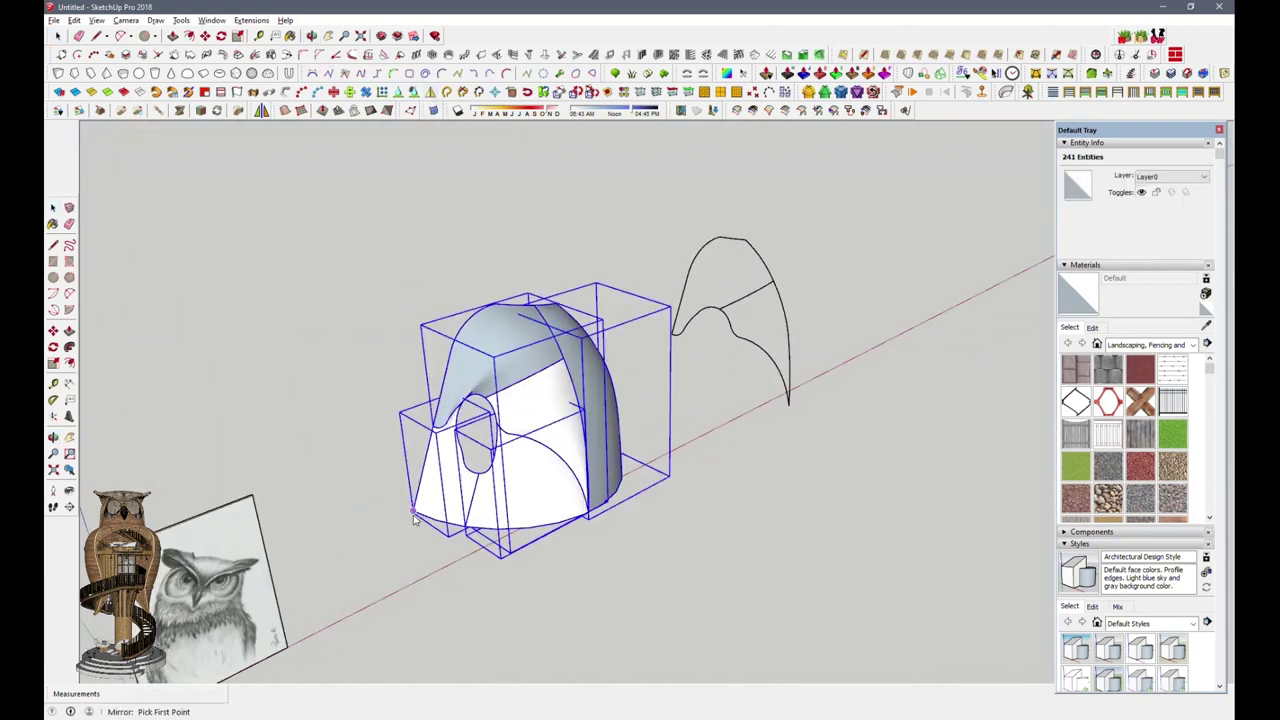
Step: Complete the Mirror so the head shape is symmetric
{"action": "key", "text": "Return"}
{"action": "mouse_move", "coordinate": [388, 512]}
{"action": "middle_mouse_down"}
{"action": "mouse_move", "coordinate": [686, 449]}
{"action": "mouse_move", "coordinate": [642, 580]}
{"action": "mouse_move", "coordinate": [723, 449]}
{"action": "mouse_move", "coordinate": [663, 357]}
{"action": "mouse_move", "coordinate": [607, 335]}
{"action": "mouse_move", "coordinate": [586, 423]}
{"action": "mouse_move", "coordinate": [410, 410]}
{"action": "mouse_move", "coordinate": [212, 335]}
{"action": "mouse_move", "coordinate": [839, 345]}
{"action": "mouse_move", "coordinate": [694, 371]}
{"action": "mouse_move", "coordinate": [560, 445]}
{"action": "mouse_move", "coordinate": [612, 470]}
{"action": "middle_mouse_up"}
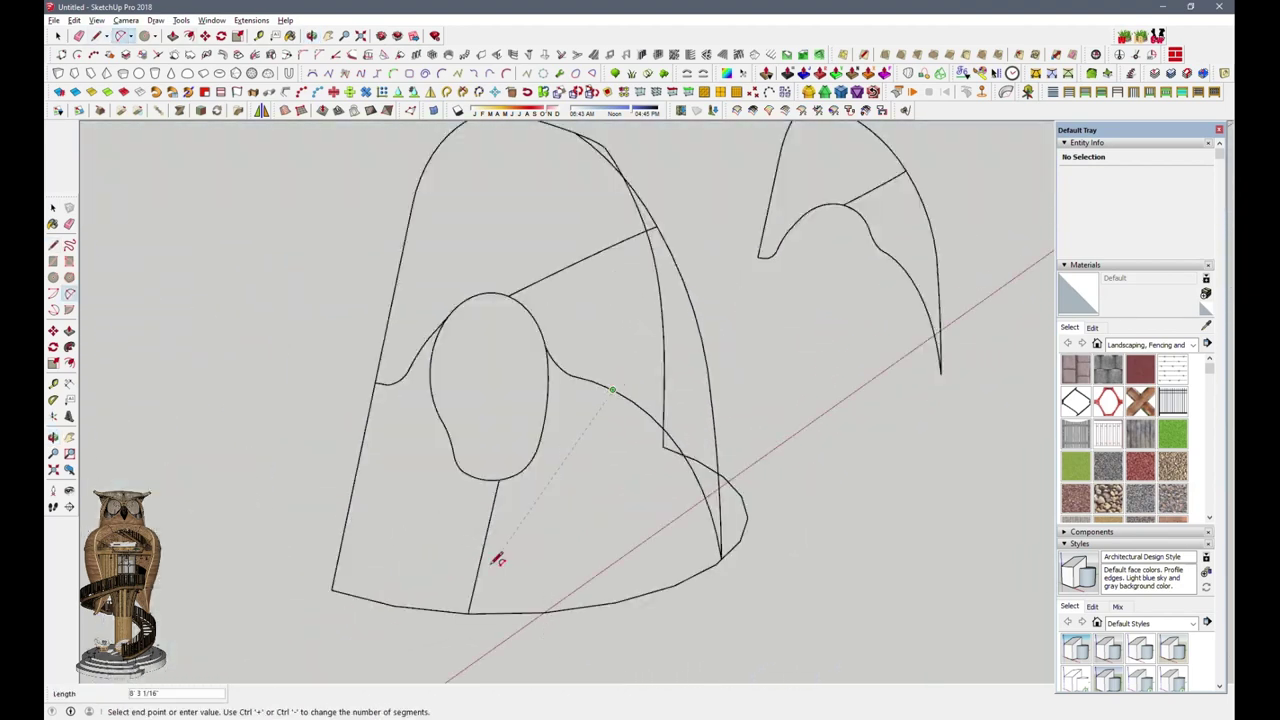
{"action": "middle_click_drag", "start_coordinate": [578, 503], "coordinate": [753, 440]}
Step: Draw an arc starting on the eye curve
{"action": "key", "text": "Escape"}
{"action": "left_click", "coordinate": [357, 552]}
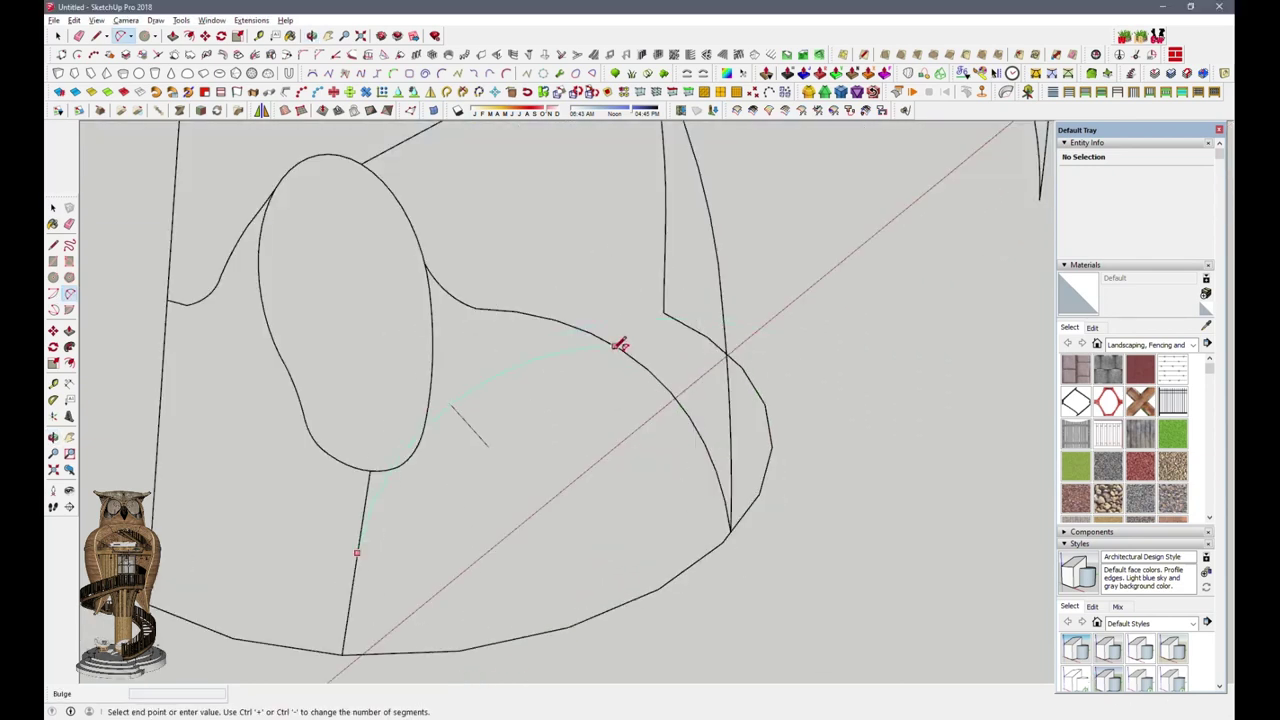
{"action": "left_click", "coordinate": [668, 380]}
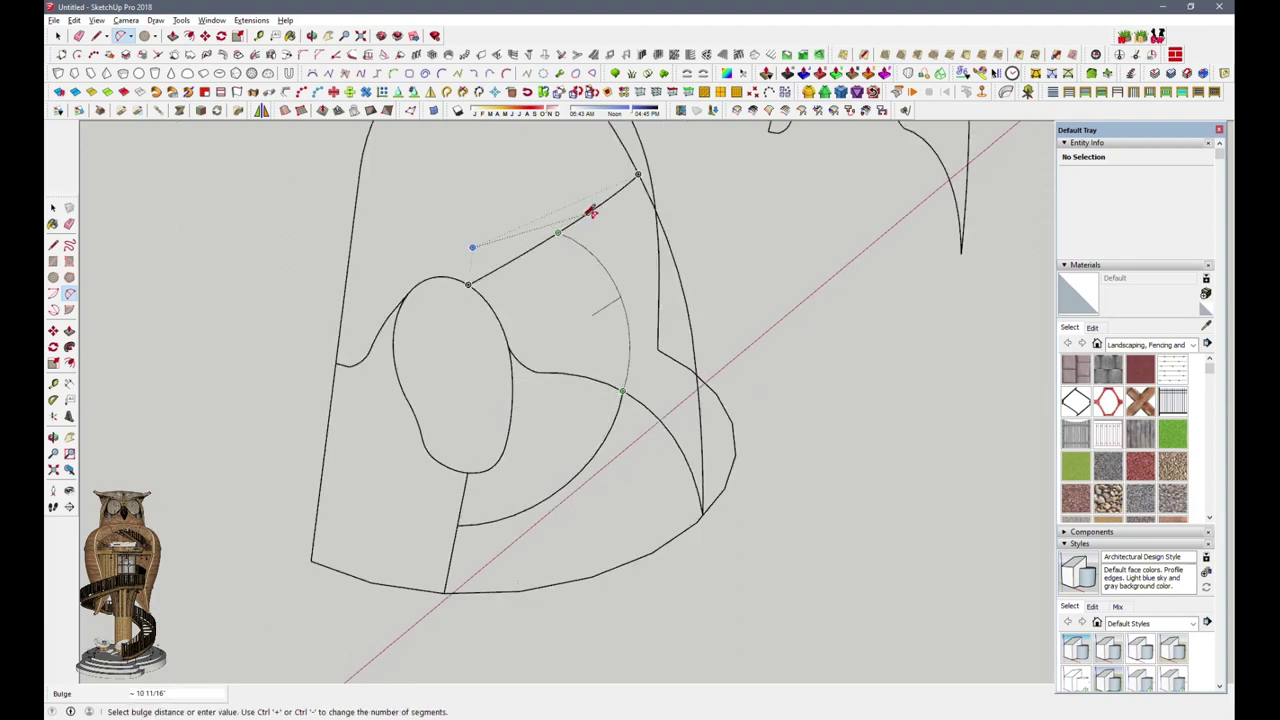
{"action": "scroll", "coordinate": [590, 210], "scroll_direction": "up", "scroll_amount": 2}
{"action": "mouse_move", "coordinate": [566, 351]}
{"action": "middle_mouse_down"}
{"action": "mouse_move", "coordinate": [752, 145]}
{"action": "mouse_move", "coordinate": [509, 491]}
{"action": "middle_mouse_up"}
Step: Draw more arcs below the eye joining it to the outline base
{"action": "left_click", "coordinate": [512, 490]}
{"action": "scroll", "coordinate": [534, 400], "scroll_direction": "down", "scroll_amount": 2}
{"action": "scroll", "coordinate": [458, 366], "scroll_direction": "up", "scroll_amount": 2}
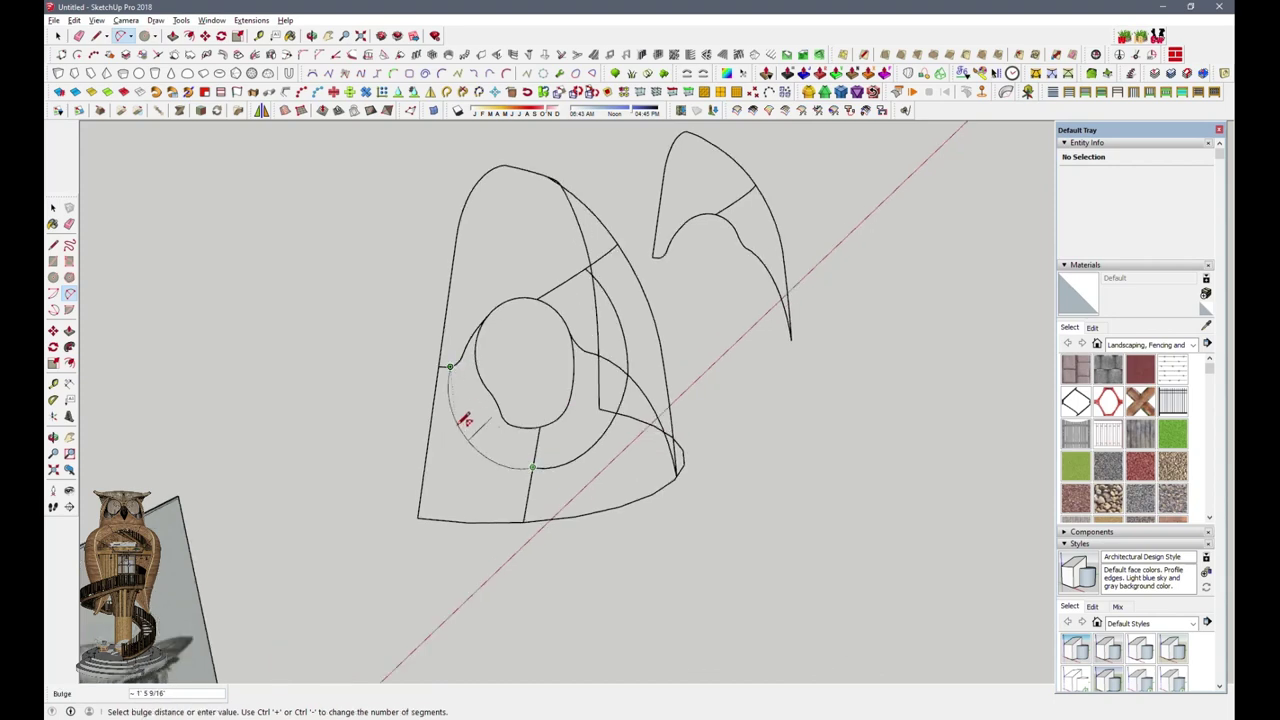
{"action": "scroll", "coordinate": [473, 416], "scroll_direction": "up", "scroll_amount": 2}
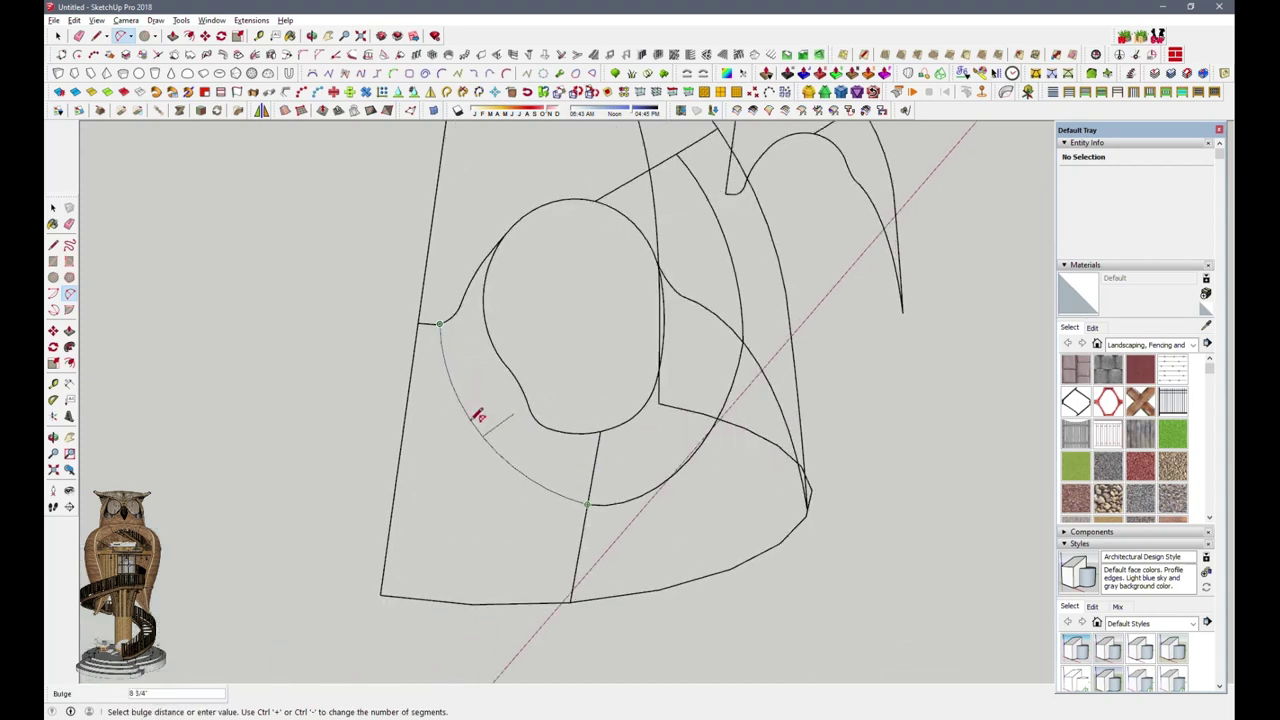
{"action": "mouse_move", "coordinate": [648, 381]}
{"action": "middle_mouse_down"}
{"action": "mouse_move", "coordinate": [300, 474]}
{"action": "mouse_move", "coordinate": [886, 331]}
{"action": "mouse_move", "coordinate": [791, 409]}
{"action": "mouse_move", "coordinate": [300, 443]}
{"action": "mouse_move", "coordinate": [552, 391]}
{"action": "mouse_move", "coordinate": [552, 423]}
{"action": "mouse_move", "coordinate": [392, 280]}
{"action": "mouse_move", "coordinate": [588, 360]}
{"action": "mouse_move", "coordinate": [309, 394]}
{"action": "mouse_move", "coordinate": [700, 408]}
{"action": "mouse_move", "coordinate": [534, 589]}
{"action": "mouse_move", "coordinate": [543, 497]}
{"action": "mouse_move", "coordinate": [381, 300]}
{"action": "mouse_move", "coordinate": [771, 406]}
{"action": "mouse_move", "coordinate": [609, 491]}
{"action": "mouse_move", "coordinate": [729, 551]}
{"action": "middle_mouse_up"}
{"action": "scroll", "coordinate": [720, 360], "scroll_direction": "up", "scroll_amount": 2}
{"action": "scroll", "coordinate": [723, 406], "scroll_direction": "up", "scroll_amount": 2}
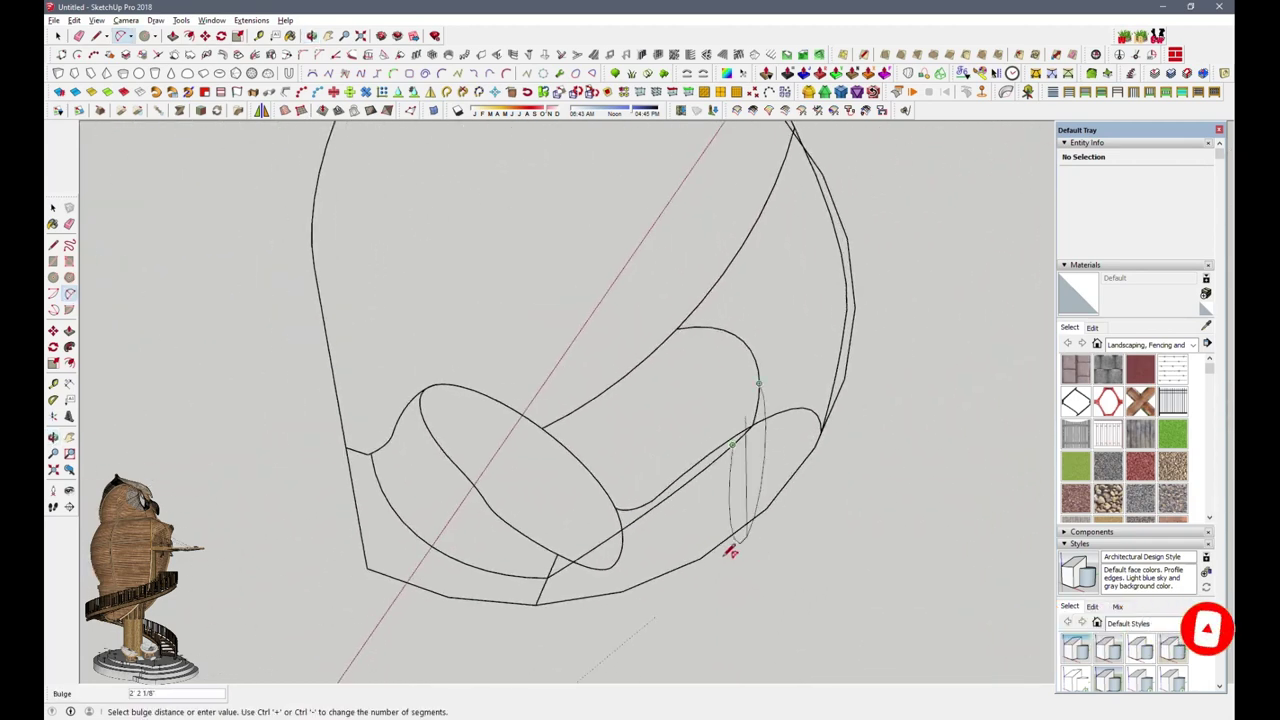
{"action": "left_click", "coordinate": [548, 577]}
{"action": "left_click", "coordinate": [752, 425]}
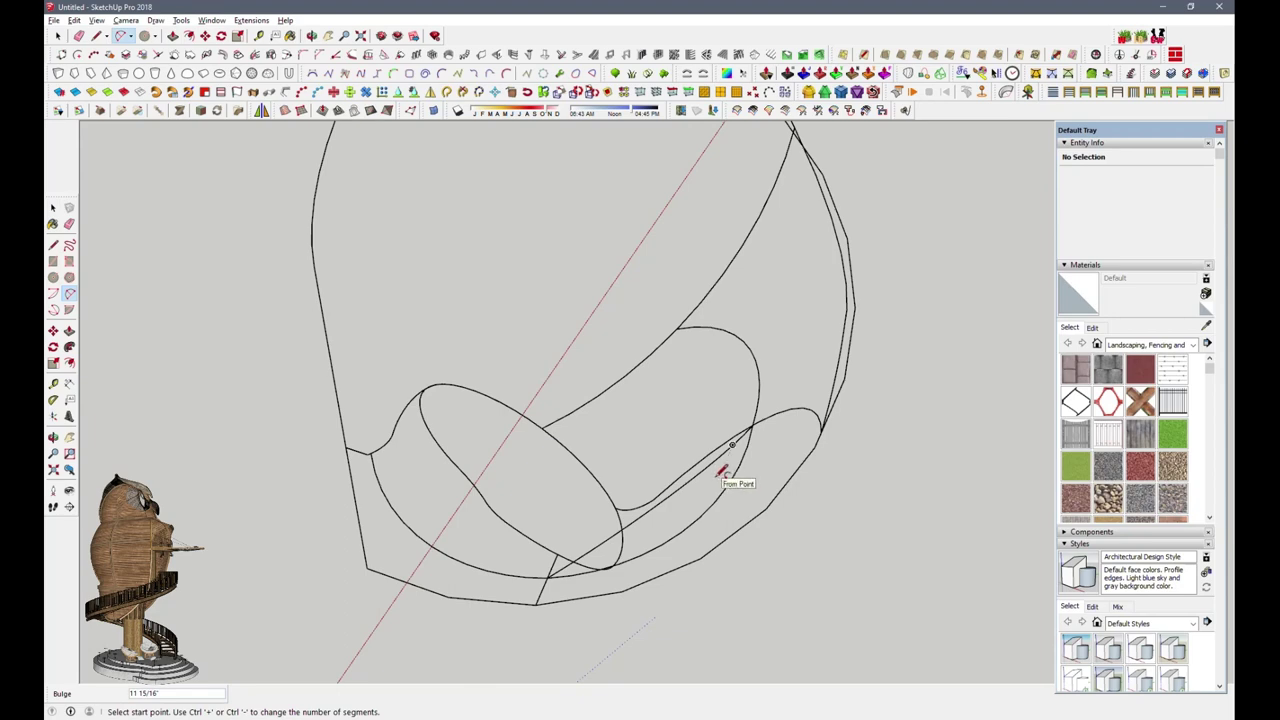
{"action": "key", "text": "space"}
{"action": "mouse_move", "coordinate": [667, 530]}
{"action": "middle_mouse_down"}
{"action": "mouse_move", "coordinate": [551, 583]}
{"action": "mouse_move", "coordinate": [814, 380]}
{"action": "mouse_move", "coordinate": [780, 489]}
{"action": "mouse_move", "coordinate": [343, 567]}
{"action": "mouse_move", "coordinate": [737, 486]}
{"action": "mouse_move", "coordinate": [614, 429]}
{"action": "mouse_move", "coordinate": [501, 594]}
{"action": "middle_mouse_up"}
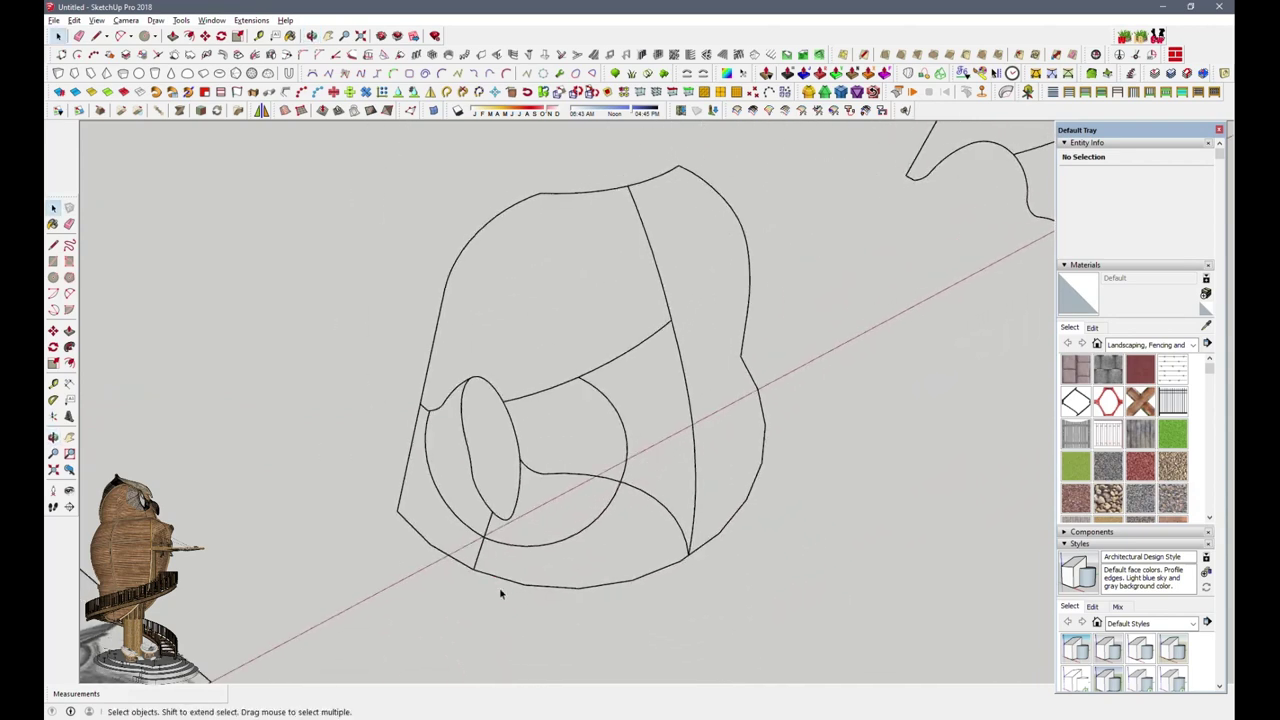
Step: Finish the roof arc's end point and bulge, then erase a stray roof segment
{"action": "scroll", "coordinate": [588, 506], "scroll_direction": "down", "scroll_amount": 2}
{"action": "mouse_move", "coordinate": [653, 512]}
{"action": "middle_mouse_down"}
{"action": "mouse_move", "coordinate": [611, 323]}
{"action": "mouse_move", "coordinate": [643, 406]}
{"action": "mouse_move", "coordinate": [329, 400]}
{"action": "mouse_move", "coordinate": [589, 388]}
{"action": "middle_mouse_up"}
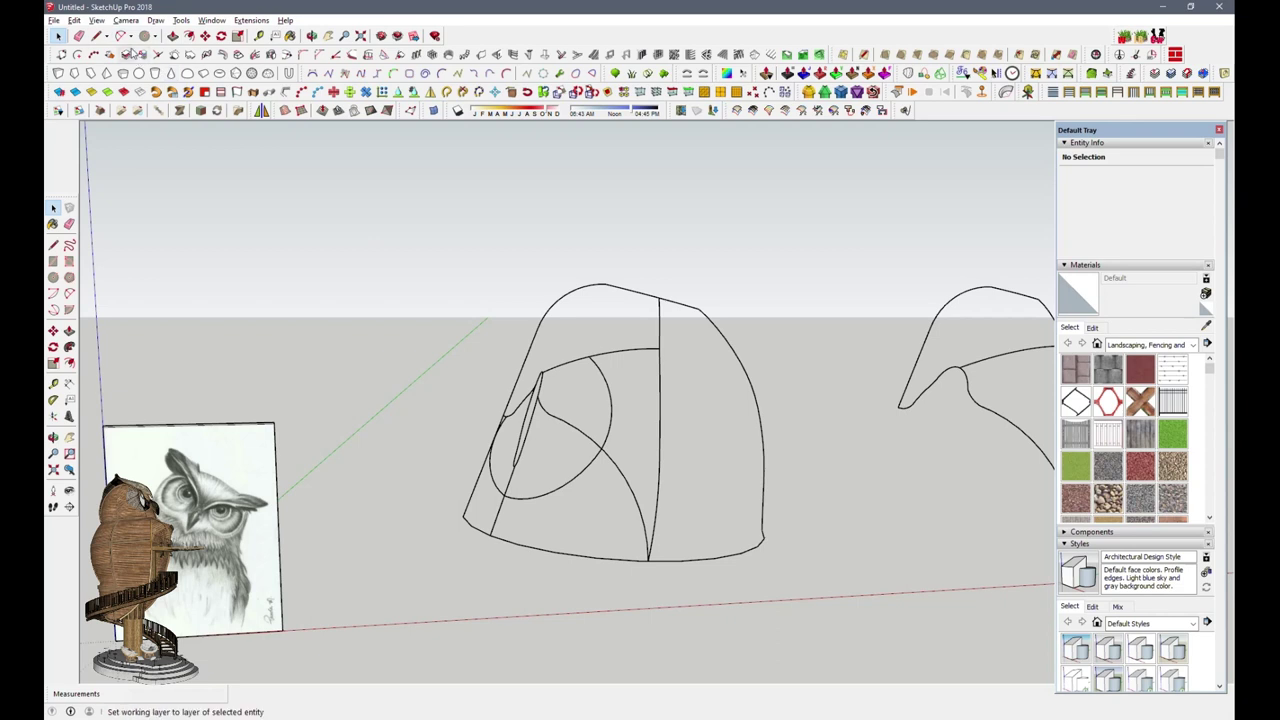
{"action": "left_click", "coordinate": [661, 301]}
{"action": "scroll", "coordinate": [598, 309], "scroll_direction": "up", "scroll_amount": 2}
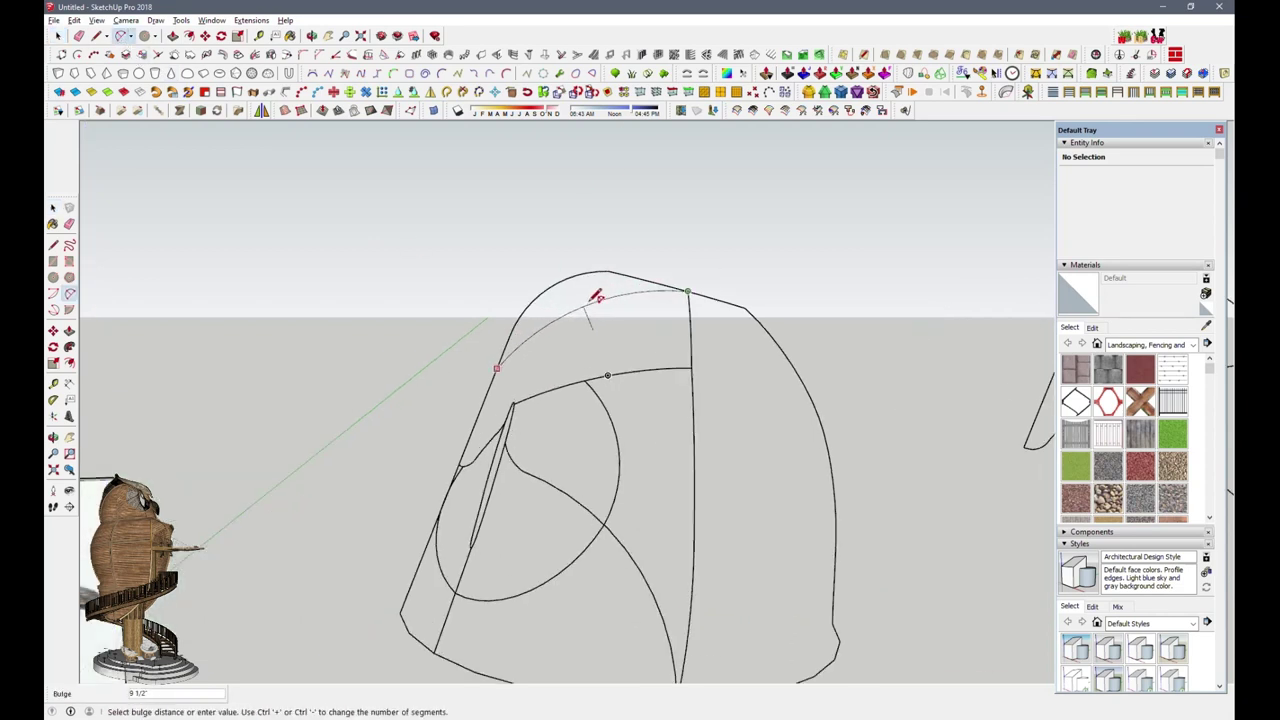
{"action": "left_click", "coordinate": [596, 296]}
{"action": "scroll", "coordinate": [553, 322], "scroll_direction": "up", "scroll_amount": 2}
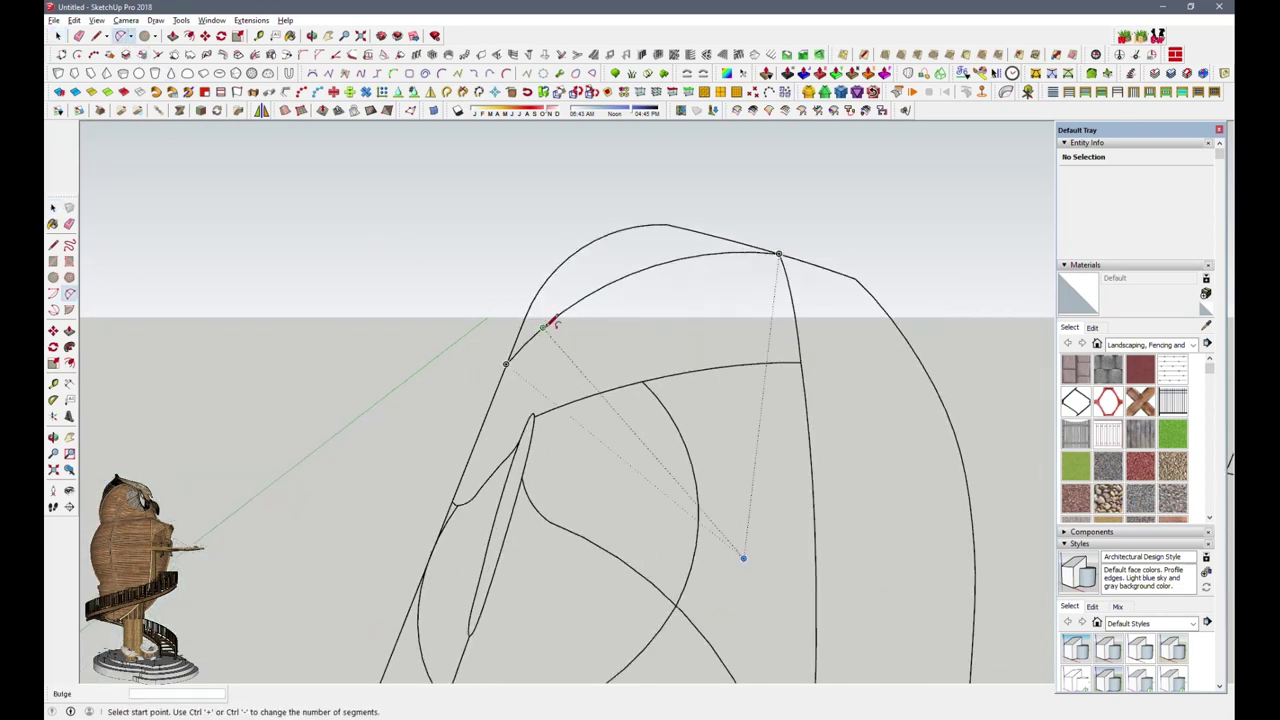
{"action": "scroll", "coordinate": [470, 345], "scroll_direction": "up", "scroll_amount": 3}
{"action": "left_click", "coordinate": [514, 371]}
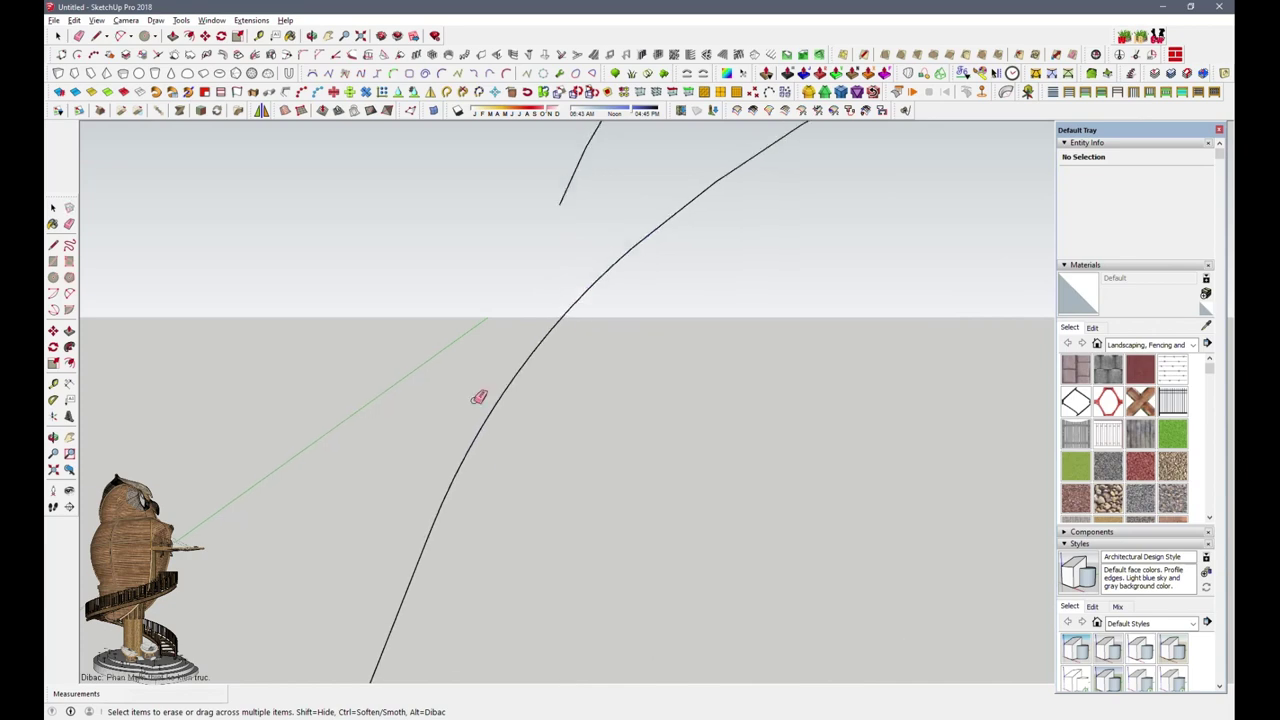
Step: Orbit around the dome outline and select the arc along the eye
{"action": "scroll", "coordinate": [477, 394], "scroll_direction": "down", "scroll_amount": 3}
{"action": "scroll", "coordinate": [775, 251], "scroll_direction": "up", "scroll_amount": 2}
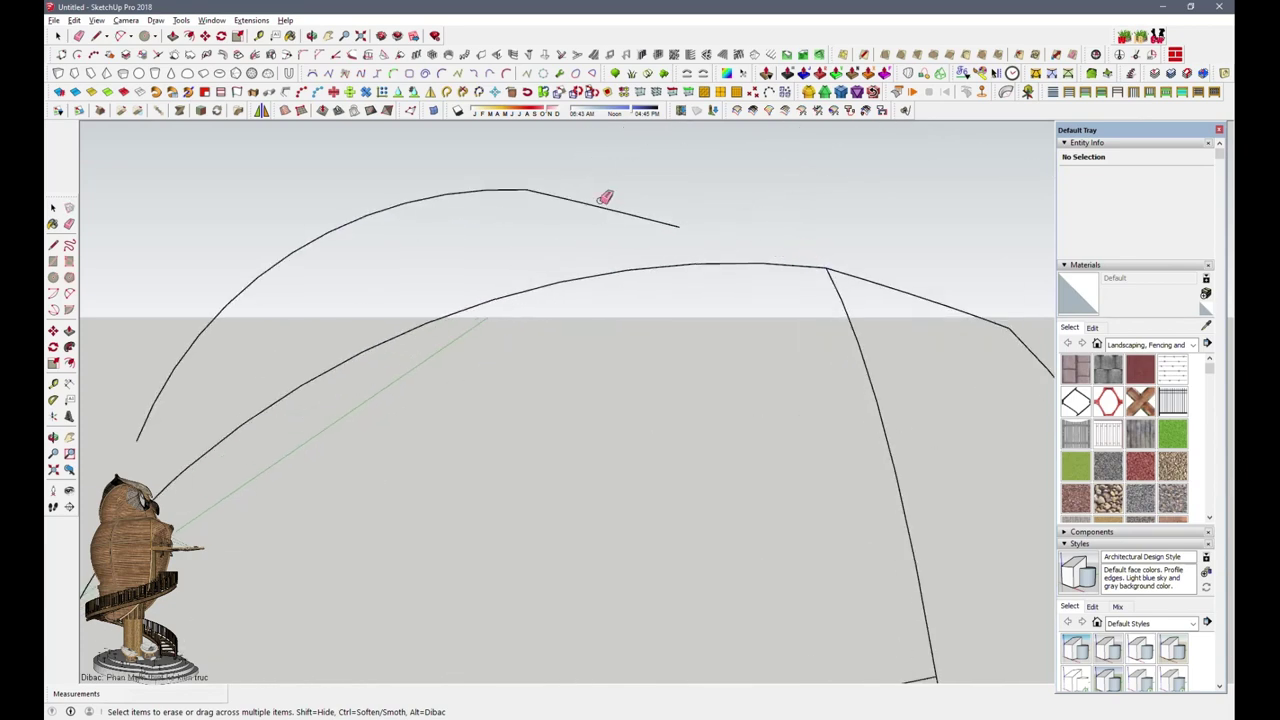
{"action": "scroll", "coordinate": [566, 204], "scroll_direction": "down", "scroll_amount": 3}
{"action": "middle_click_drag", "start_coordinate": [608, 249], "coordinate": [826, 449]}
{"action": "scroll", "coordinate": [634, 297], "scroll_direction": "down", "scroll_amount": 2}
{"action": "mouse_move", "coordinate": [634, 297]}
{"action": "middle_mouse_down"}
{"action": "mouse_move", "coordinate": [909, 255]}
{"action": "mouse_move", "coordinate": [666, 297]}
{"action": "mouse_move", "coordinate": [690, 333]}
{"action": "mouse_move", "coordinate": [657, 309]}
{"action": "mouse_move", "coordinate": [767, 268]}
{"action": "mouse_move", "coordinate": [691, 423]}
{"action": "mouse_move", "coordinate": [480, 303]}
{"action": "mouse_move", "coordinate": [423, 220]}
{"action": "mouse_move", "coordinate": [643, 609]}
{"action": "mouse_move", "coordinate": [691, 309]}
{"action": "mouse_move", "coordinate": [534, 449]}
{"action": "mouse_move", "coordinate": [503, 302]}
{"action": "middle_mouse_up"}
{"action": "mouse_move", "coordinate": [524, 470]}
{"action": "middle_mouse_down"}
{"action": "mouse_move", "coordinate": [737, 194]}
{"action": "mouse_move", "coordinate": [689, 277]}
{"action": "mouse_move", "coordinate": [531, 472]}
{"action": "mouse_move", "coordinate": [451, 471]}
{"action": "mouse_move", "coordinate": [314, 211]}
{"action": "mouse_move", "coordinate": [686, 246]}
{"action": "mouse_move", "coordinate": [340, 135]}
{"action": "middle_mouse_up"}
{"action": "left_click", "coordinate": [607, 446]}
{"action": "key", "text": "a"}
{"action": "scroll", "coordinate": [605, 268], "scroll_direction": "up", "scroll_amount": 2}
{"action": "scroll", "coordinate": [735, 322], "scroll_direction": "up", "scroll_amount": 2}
{"action": "key", "text": "e"}
{"action": "scroll", "coordinate": [686, 286], "scroll_direction": "up", "scroll_amount": 2}
{"action": "scroll", "coordinate": [686, 286], "scroll_direction": "up", "scroll_amount": 2}
{"action": "scroll", "coordinate": [777, 349], "scroll_direction": "up", "scroll_amount": 2}
{"action": "scroll", "coordinate": [787, 336], "scroll_direction": "down", "scroll_amount": 5}
Step: Inspect the dome from the side and the left view beside the owl image
{"action": "mouse_move", "coordinate": [714, 266]}
{"action": "middle_mouse_down"}
{"action": "mouse_move", "coordinate": [591, 557]}
{"action": "mouse_move", "coordinate": [703, 423]}
{"action": "mouse_move", "coordinate": [590, 470]}
{"action": "mouse_move", "coordinate": [437, 394]}
{"action": "mouse_move", "coordinate": [521, 408]}
{"action": "middle_mouse_up"}
{"action": "key", "text": "a"}
{"action": "scroll", "coordinate": [521, 408], "scroll_direction": "up", "scroll_amount": 2}
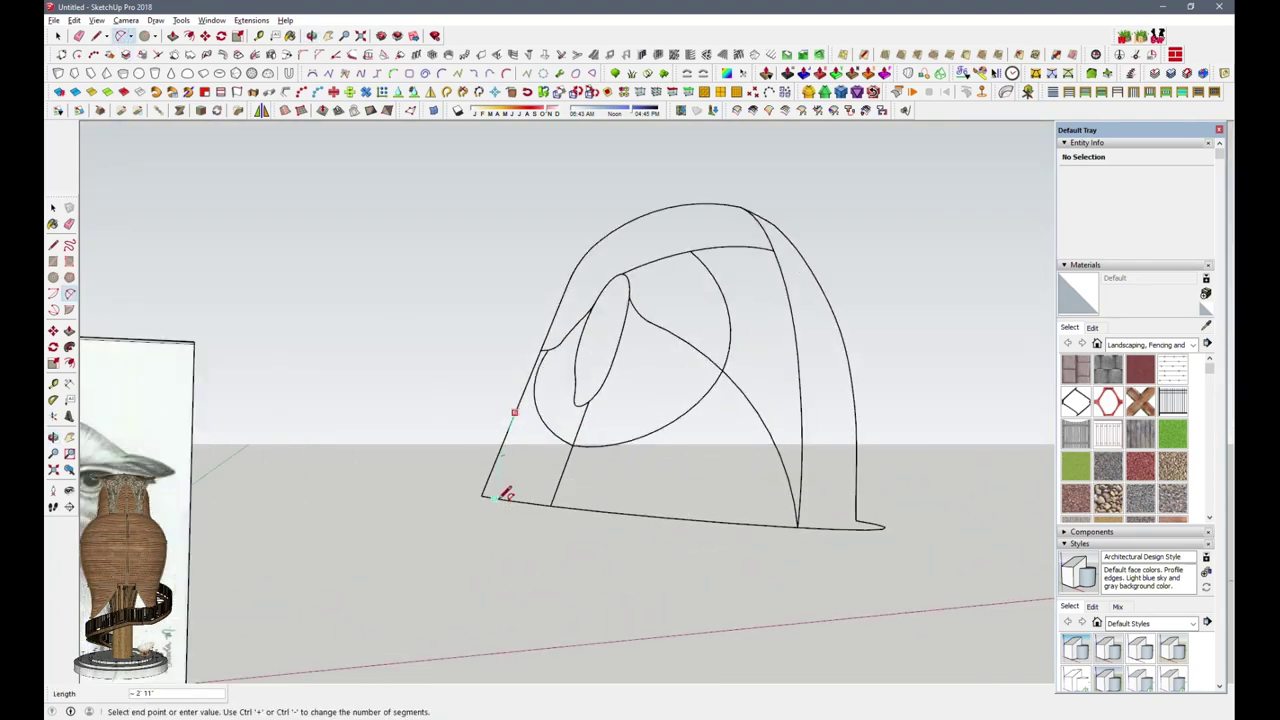
{"action": "key", "text": "e"}
{"action": "scroll", "coordinate": [493, 497], "scroll_direction": "up", "scroll_amount": 3}
{"action": "mouse_move", "coordinate": [493, 497]}
{"action": "middle_mouse_down"}
{"action": "mouse_move", "coordinate": [620, 517]}
{"action": "mouse_move", "coordinate": [924, 430]}
{"action": "middle_mouse_up"}
{"action": "scroll", "coordinate": [600, 549], "scroll_direction": "up", "scroll_amount": 2}
{"action": "scroll", "coordinate": [597, 549], "scroll_direction": "up", "scroll_amount": 2}
{"action": "mouse_move", "coordinate": [597, 549]}
{"action": "middle_mouse_down"}
{"action": "mouse_move", "coordinate": [283, 471]}
{"action": "mouse_move", "coordinate": [261, 565]}
{"action": "mouse_move", "coordinate": [736, 398]}
{"action": "mouse_move", "coordinate": [900, 253]}
{"action": "mouse_move", "coordinate": [849, 263]}
{"action": "mouse_move", "coordinate": [842, 286]}
{"action": "middle_mouse_up"}
{"action": "scroll", "coordinate": [261, 565], "scroll_direction": "down", "scroll_amount": 3}
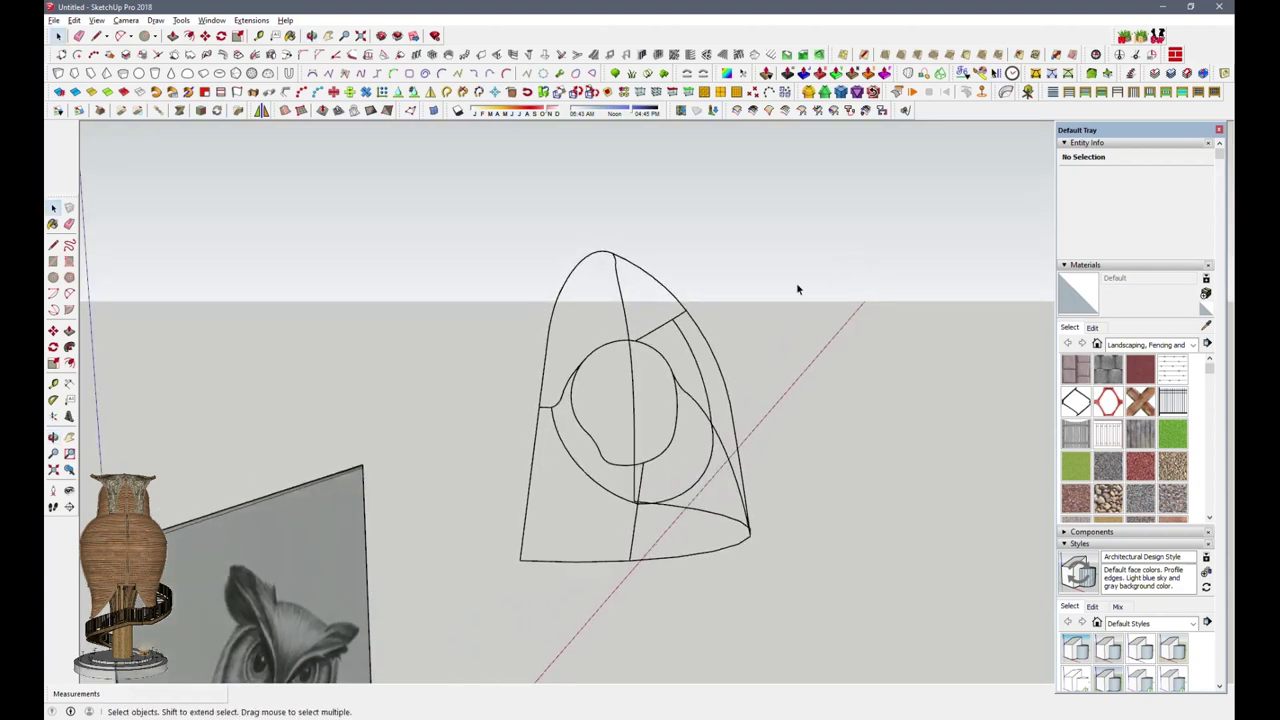
{"action": "key", "text": "F4"}
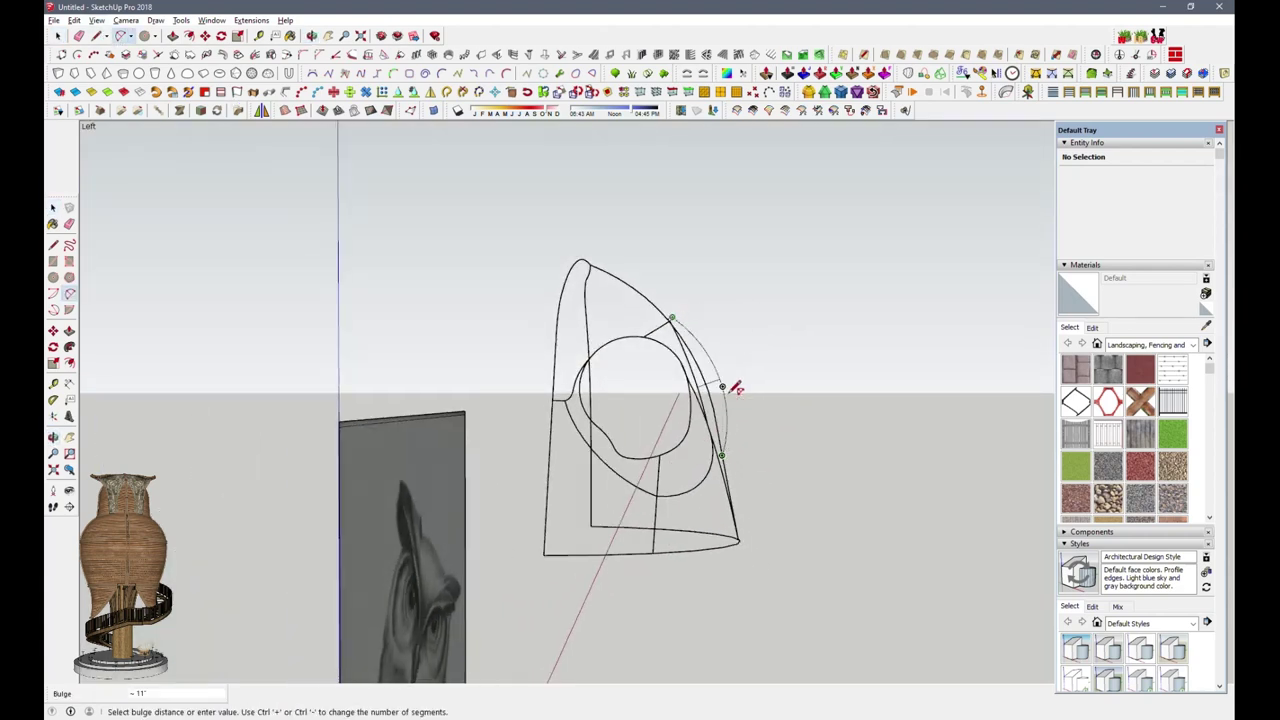
{"action": "mouse_move", "coordinate": [741, 541]}
{"action": "middle_mouse_down"}
{"action": "mouse_move", "coordinate": [663, 563]}
{"action": "mouse_move", "coordinate": [640, 505]}
{"action": "mouse_move", "coordinate": [163, 163]}
{"action": "middle_mouse_up"}
{"action": "key", "text": "e"}
{"action": "scroll", "coordinate": [734, 457], "scroll_direction": "up", "scroll_amount": 3}
{"action": "scroll", "coordinate": [723, 457], "scroll_direction": "up", "scroll_amount": 3}
{"action": "scroll", "coordinate": [679, 437], "scroll_direction": "down", "scroll_amount": 5}
{"action": "mouse_move", "coordinate": [660, 466]}
{"action": "middle_mouse_down"}
{"action": "mouse_move", "coordinate": [660, 480]}
{"action": "mouse_move", "coordinate": [851, 549]}
{"action": "middle_mouse_up"}
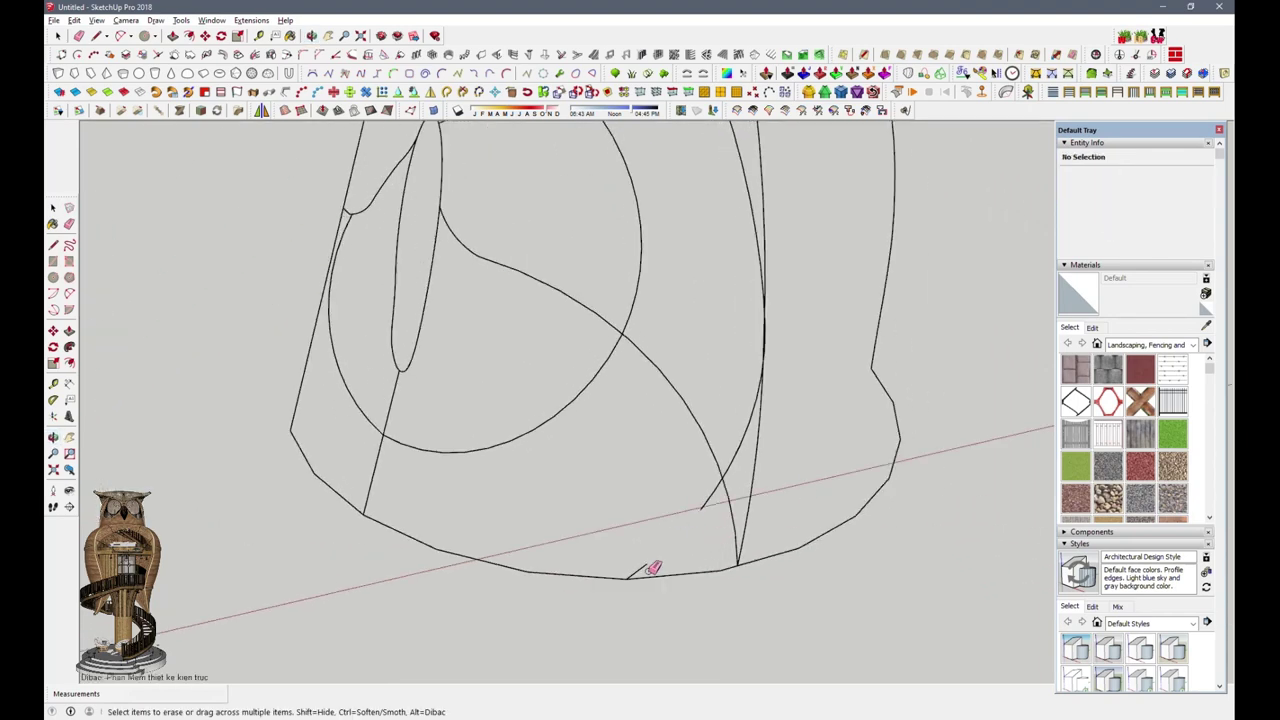
{"action": "scroll", "coordinate": [707, 497], "scroll_direction": "up", "scroll_amount": 1}
{"action": "mouse_move", "coordinate": [731, 474]}
{"action": "middle_mouse_down"}
{"action": "mouse_move", "coordinate": [737, 386]}
{"action": "mouse_move", "coordinate": [651, 403]}
{"action": "mouse_move", "coordinate": [668, 447]}
{"action": "mouse_move", "coordinate": [686, 377]}
{"action": "mouse_move", "coordinate": [866, 314]}
{"action": "mouse_move", "coordinate": [697, 400]}
{"action": "mouse_move", "coordinate": [800, 373]}
{"action": "middle_mouse_up"}
Step: Draw a side arc from the upper side point to the bottom point, bulging outward
{"action": "left_click", "coordinate": [721, 318]}
{"action": "middle_click_drag", "start_coordinate": [721, 318], "coordinate": [820, 467]}
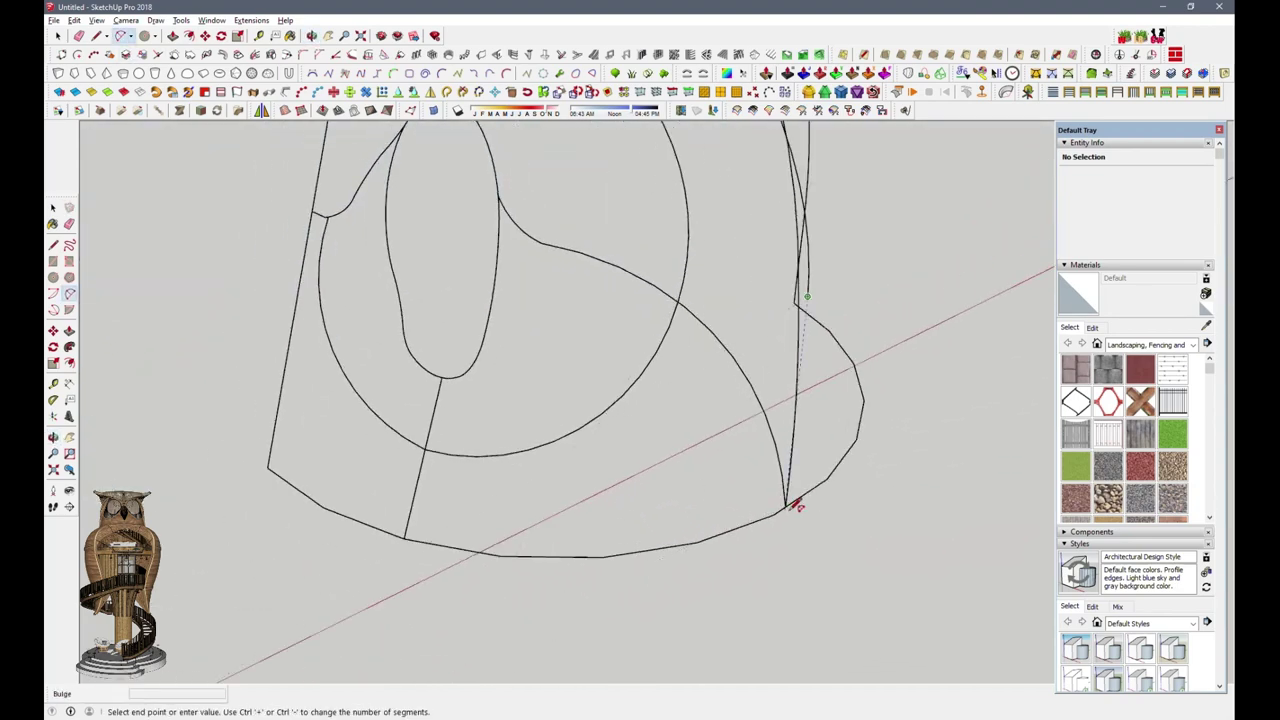
{"action": "left_click", "coordinate": [787, 509]}
{"action": "mouse_move", "coordinate": [787, 509]}
{"action": "middle_mouse_down"}
{"action": "mouse_move", "coordinate": [957, 320]}
{"action": "mouse_move", "coordinate": [877, 320]}
{"action": "middle_mouse_up"}
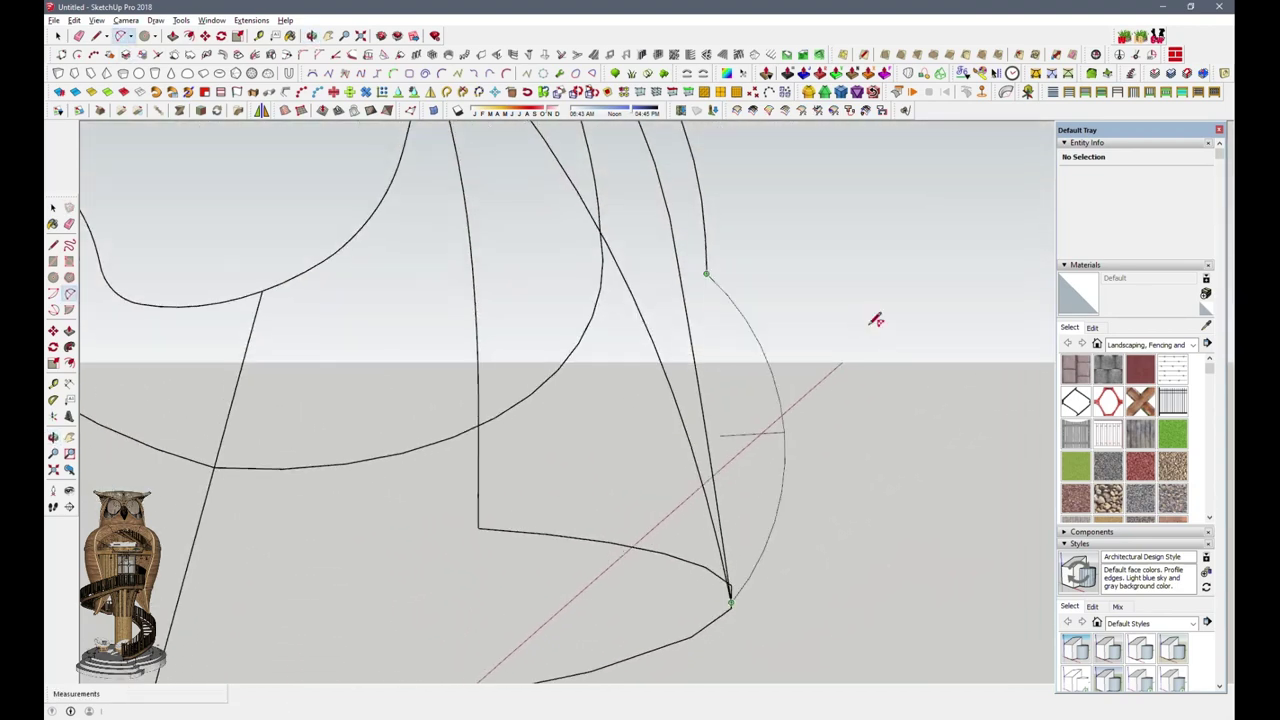
{"action": "left_click", "coordinate": [726, 371]}
{"action": "mouse_move", "coordinate": [726, 371]}
{"action": "middle_mouse_down"}
{"action": "mouse_move", "coordinate": [497, 460]}
{"action": "mouse_move", "coordinate": [331, 477]}
{"action": "mouse_move", "coordinate": [606, 306]}
{"action": "mouse_move", "coordinate": [637, 261]}
{"action": "middle_mouse_up"}
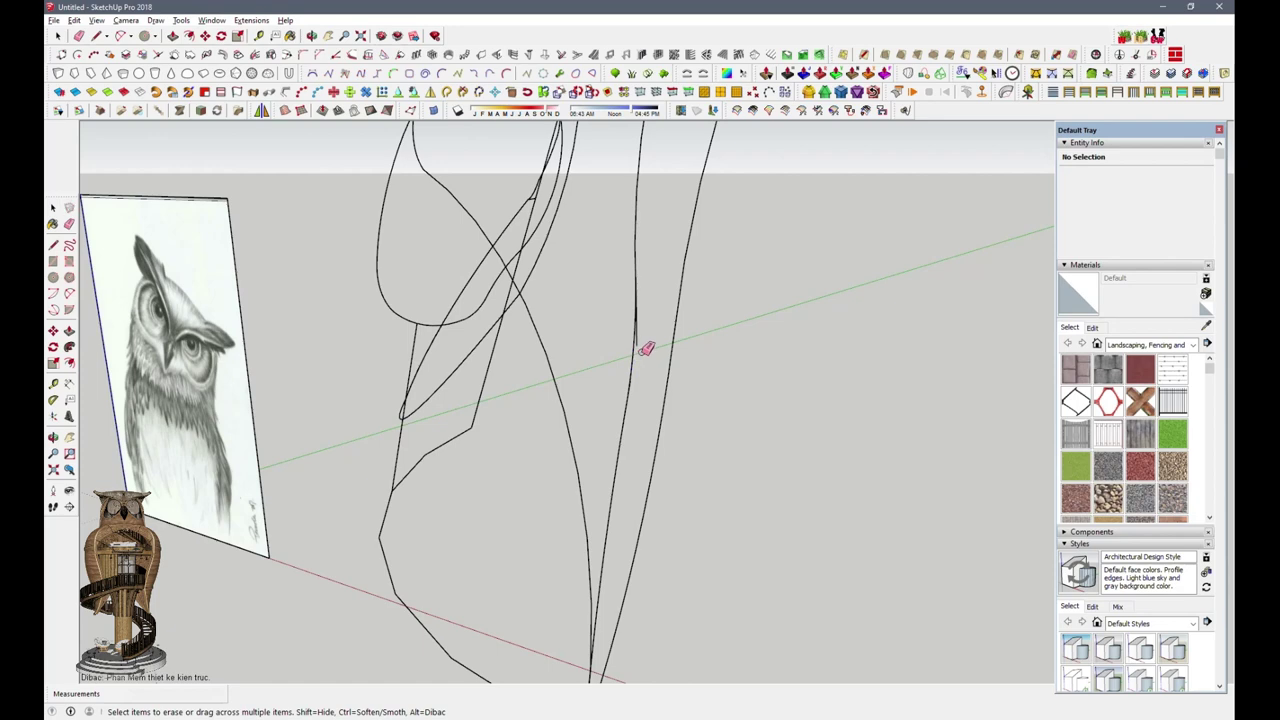
{"action": "scroll", "coordinate": [640, 352], "scroll_direction": "up", "scroll_amount": 3}
{"action": "scroll", "coordinate": [634, 251], "scroll_direction": "up", "scroll_amount": 3}
{"action": "scroll", "coordinate": [634, 234], "scroll_direction": "down", "scroll_amount": 5}
{"action": "scroll", "coordinate": [634, 366], "scroll_direction": "up", "scroll_amount": 3}
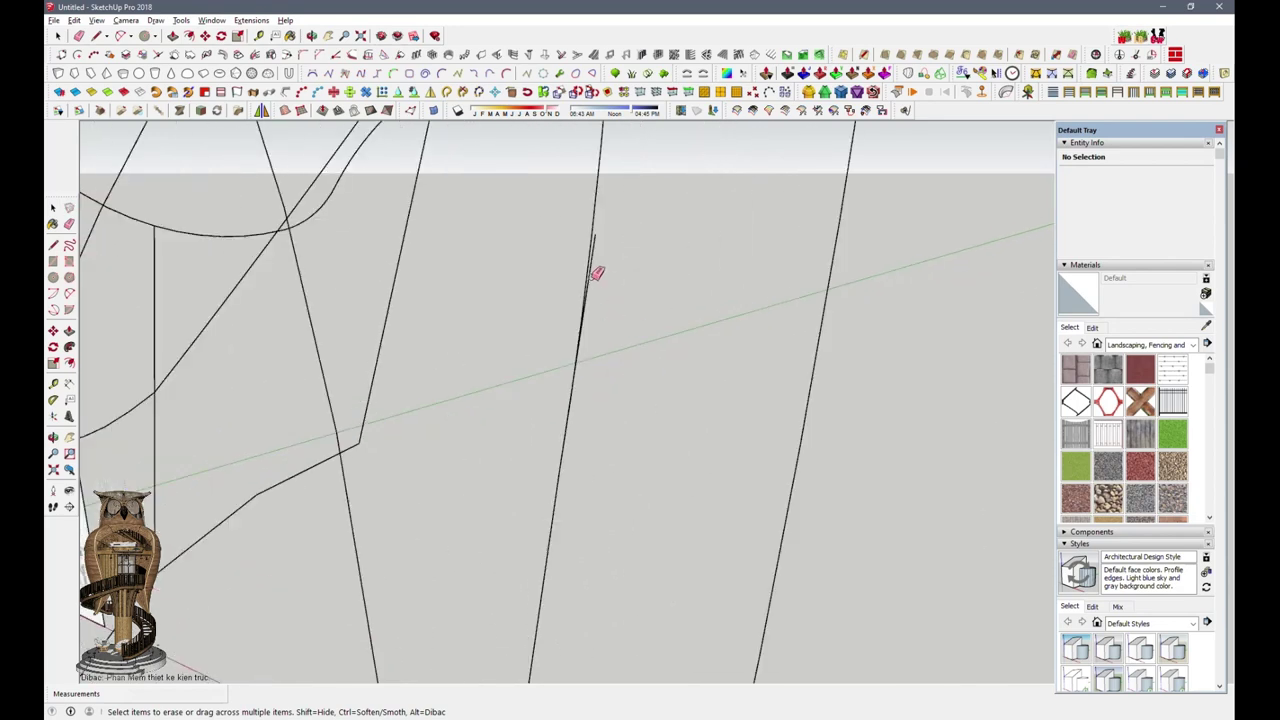
{"action": "scroll", "coordinate": [618, 325], "scroll_direction": "down", "scroll_amount": 5}
{"action": "mouse_move", "coordinate": [737, 491]}
{"action": "middle_mouse_down"}
{"action": "mouse_move", "coordinate": [749, 423]}
{"action": "mouse_move", "coordinate": [706, 486]}
{"action": "middle_mouse_up"}
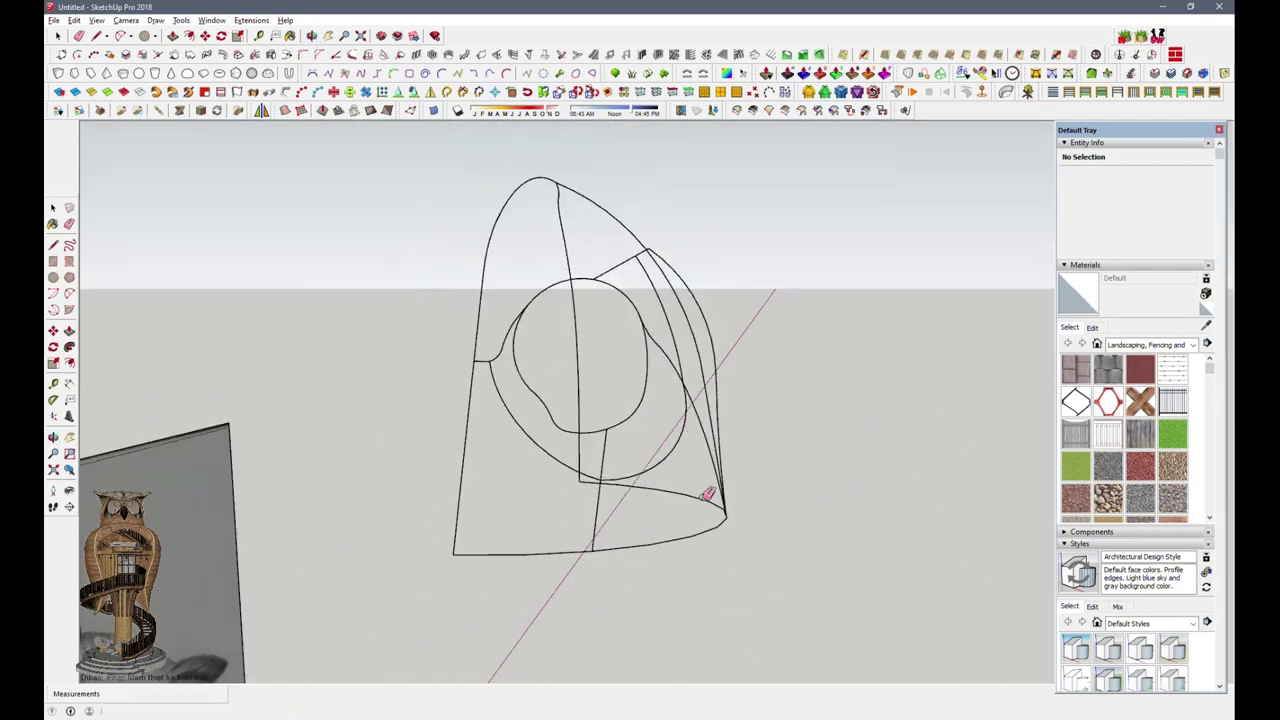
{"action": "mouse_move", "coordinate": [600, 260]}
{"action": "middle_mouse_down"}
{"action": "mouse_move", "coordinate": [605, 307]}
{"action": "mouse_move", "coordinate": [557, 409]}
{"action": "middle_mouse_up"}
Step: Draw a 2-point arc bulging across the dome top from the left side point
{"action": "scroll", "coordinate": [660, 245], "scroll_direction": "up", "scroll_amount": 3}
{"action": "scroll", "coordinate": [620, 320], "scroll_direction": "down", "scroll_amount": 3}
{"action": "mouse_move", "coordinate": [517, 149]}
{"action": "middle_mouse_down"}
{"action": "mouse_move", "coordinate": [606, 307]}
{"action": "mouse_move", "coordinate": [613, 252]}
{"action": "middle_mouse_up"}
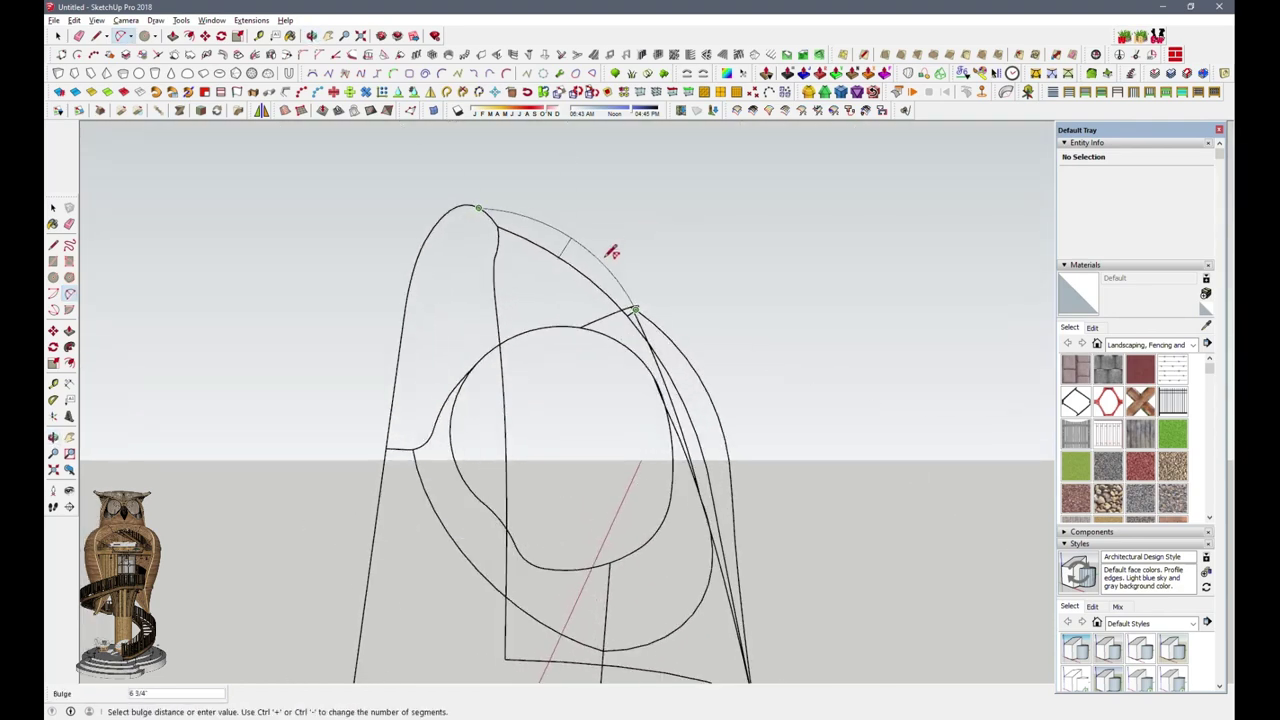
{"action": "middle_click_drag", "start_coordinate": [467, 323], "coordinate": [407, 164]}
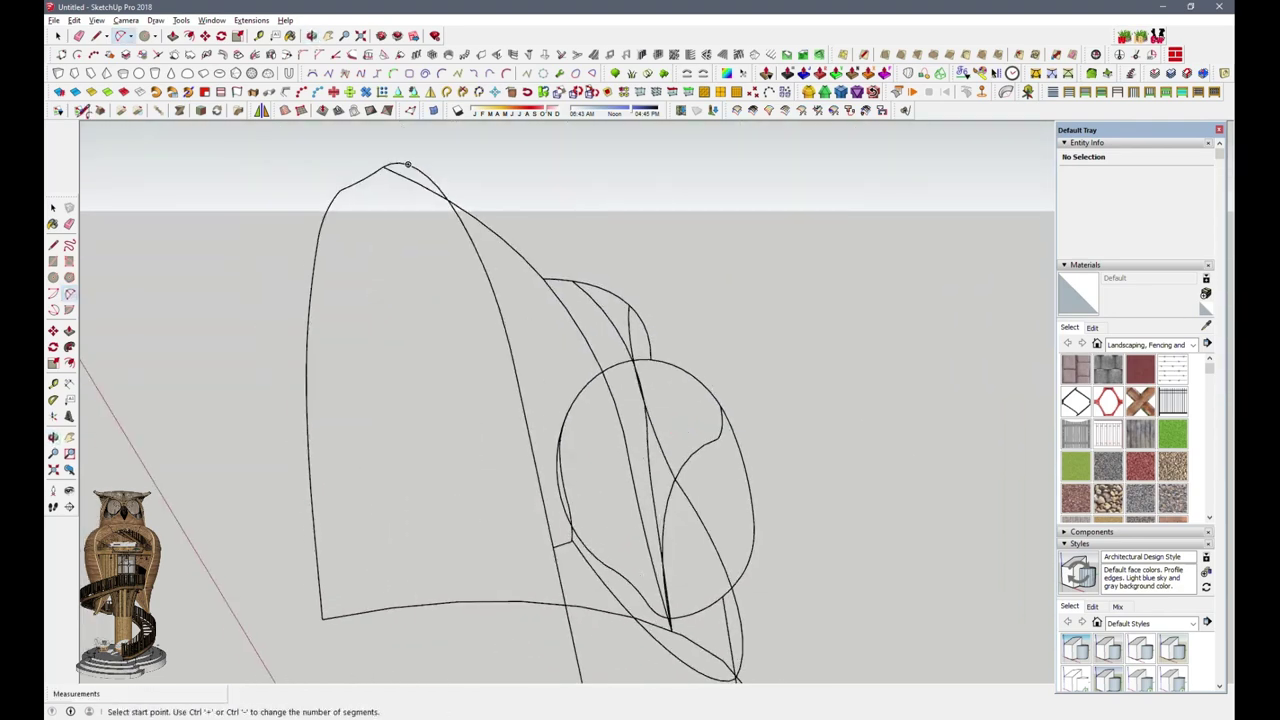
{"action": "left_click", "coordinate": [120, 36]}
{"action": "middle_click_drag", "start_coordinate": [600, 260], "coordinate": [762, 338]}
{"action": "left_click", "coordinate": [384, 333]}
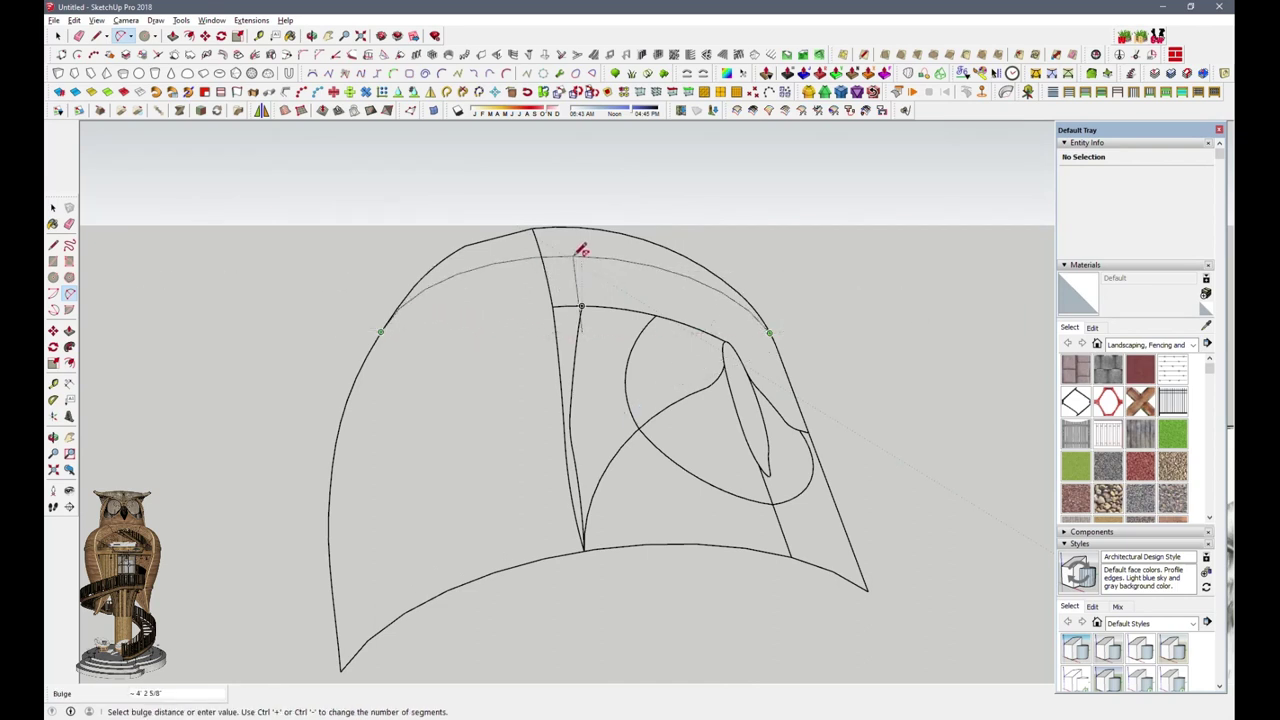
{"action": "middle_click_drag", "start_coordinate": [588, 246], "coordinate": [491, 169]}
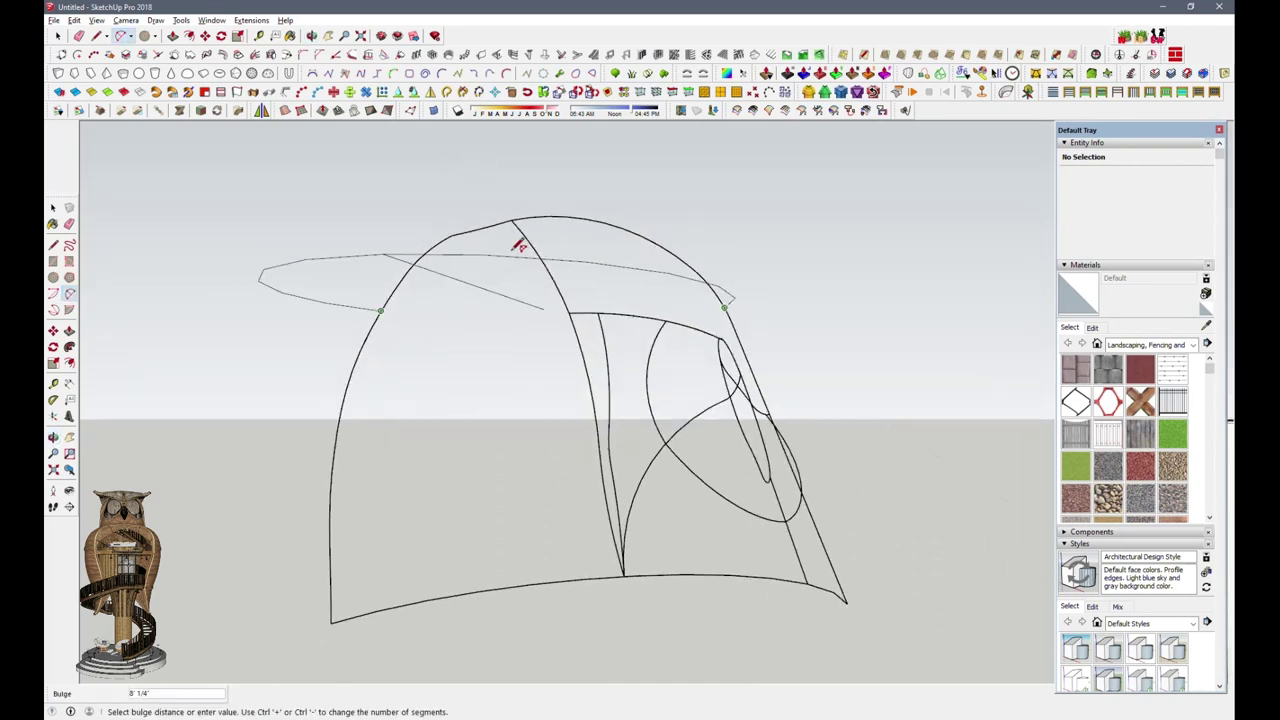
{"action": "middle_click_drag", "start_coordinate": [520, 240], "coordinate": [532, 264]}
{"action": "left_click", "coordinate": [447, 325]}
Step: Add a second arc over the dome top to the next side point
{"action": "mouse_move", "coordinate": [447, 325]}
{"action": "middle_mouse_down"}
{"action": "mouse_move", "coordinate": [491, 363]}
{"action": "mouse_move", "coordinate": [706, 286]}
{"action": "middle_mouse_up"}
{"action": "left_click", "coordinate": [592, 218]}
{"action": "mouse_move", "coordinate": [592, 218]}
{"action": "middle_mouse_down"}
{"action": "mouse_move", "coordinate": [737, 163]}
{"action": "mouse_move", "coordinate": [628, 278]}
{"action": "mouse_move", "coordinate": [549, 503]}
{"action": "mouse_move", "coordinate": [351, 429]}
{"action": "mouse_move", "coordinate": [684, 459]}
{"action": "middle_mouse_up"}
{"action": "left_click", "coordinate": [621, 287]}
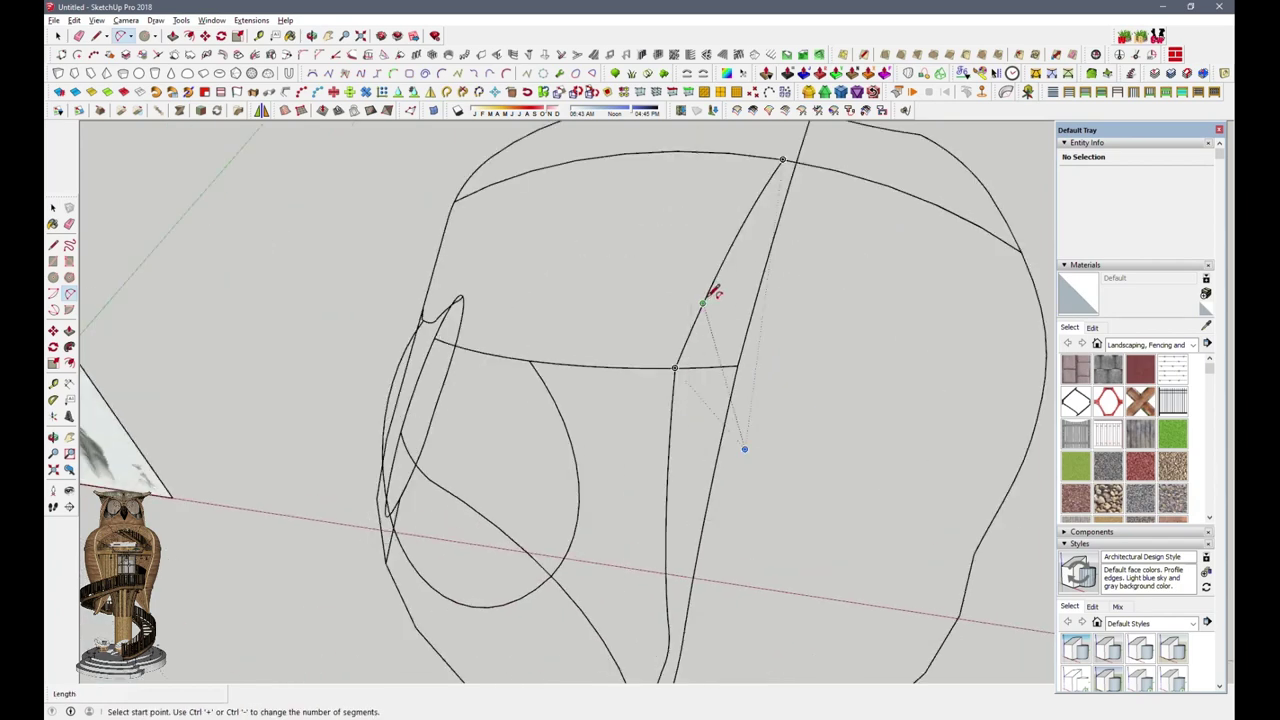
Step: Check the new arcs from several angles with the Eraser ready for stray edges
{"action": "left_click", "coordinate": [78, 35]}
{"action": "scroll", "coordinate": [703, 358], "scroll_direction": "up", "scroll_amount": 3}
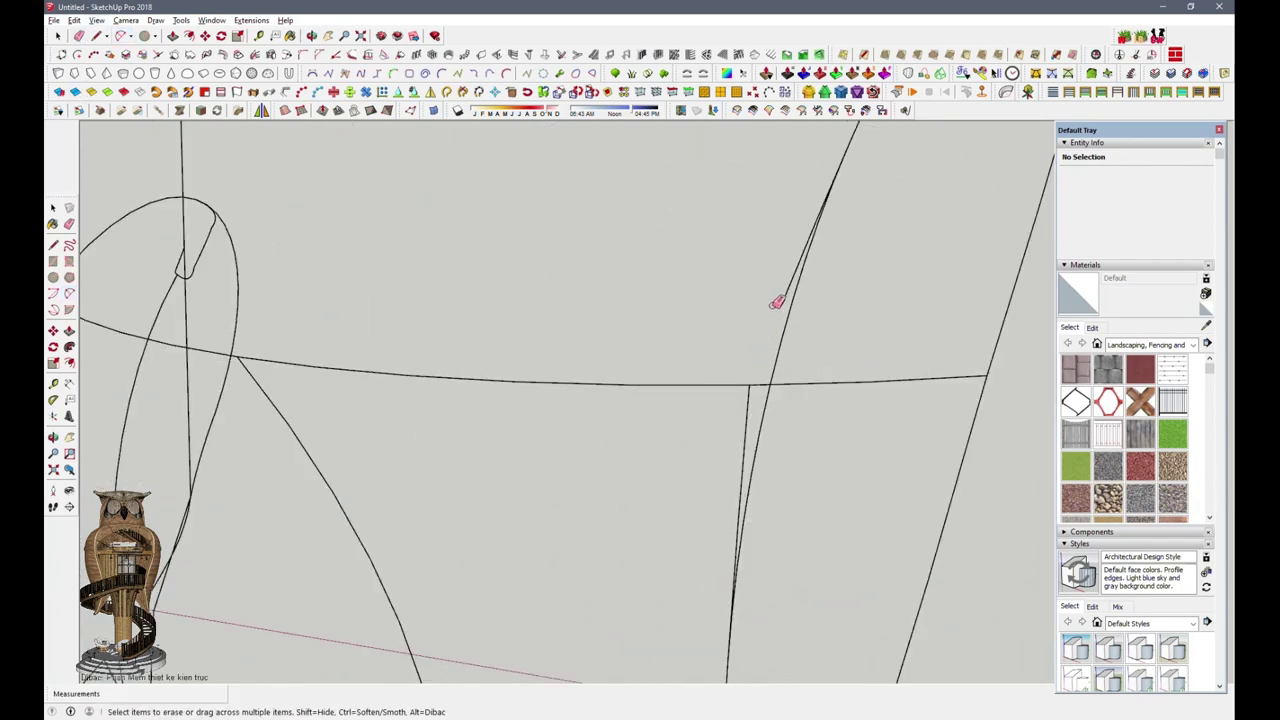
{"action": "scroll", "coordinate": [793, 271], "scroll_direction": "down", "scroll_amount": 3}
{"action": "scroll", "coordinate": [774, 309], "scroll_direction": "down", "scroll_amount": 5}
{"action": "mouse_move", "coordinate": [677, 334]}
{"action": "middle_mouse_down"}
{"action": "mouse_move", "coordinate": [735, 256]}
{"action": "mouse_move", "coordinate": [826, 289]}
{"action": "middle_mouse_up"}
{"action": "scroll", "coordinate": [691, 537], "scroll_direction": "up", "scroll_amount": 3}
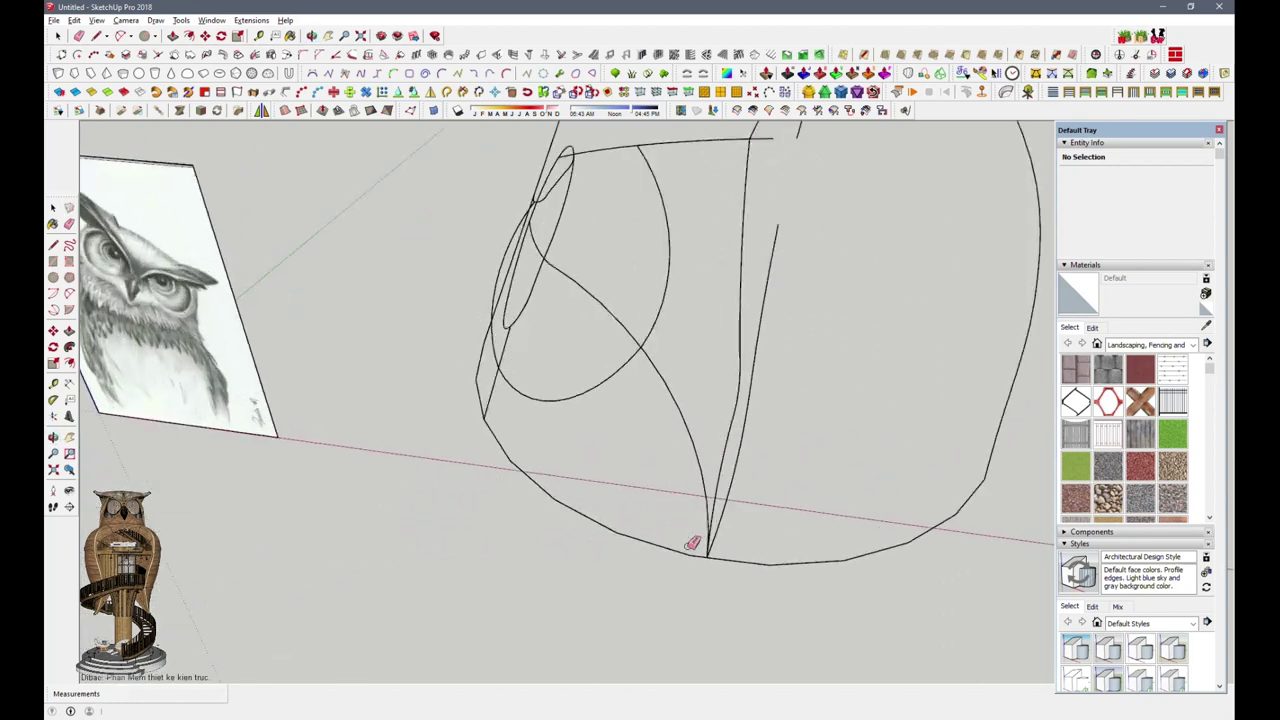
{"action": "scroll", "coordinate": [722, 546], "scroll_direction": "up", "scroll_amount": 2}
{"action": "scroll", "coordinate": [760, 236], "scroll_direction": "down", "scroll_amount": 3}
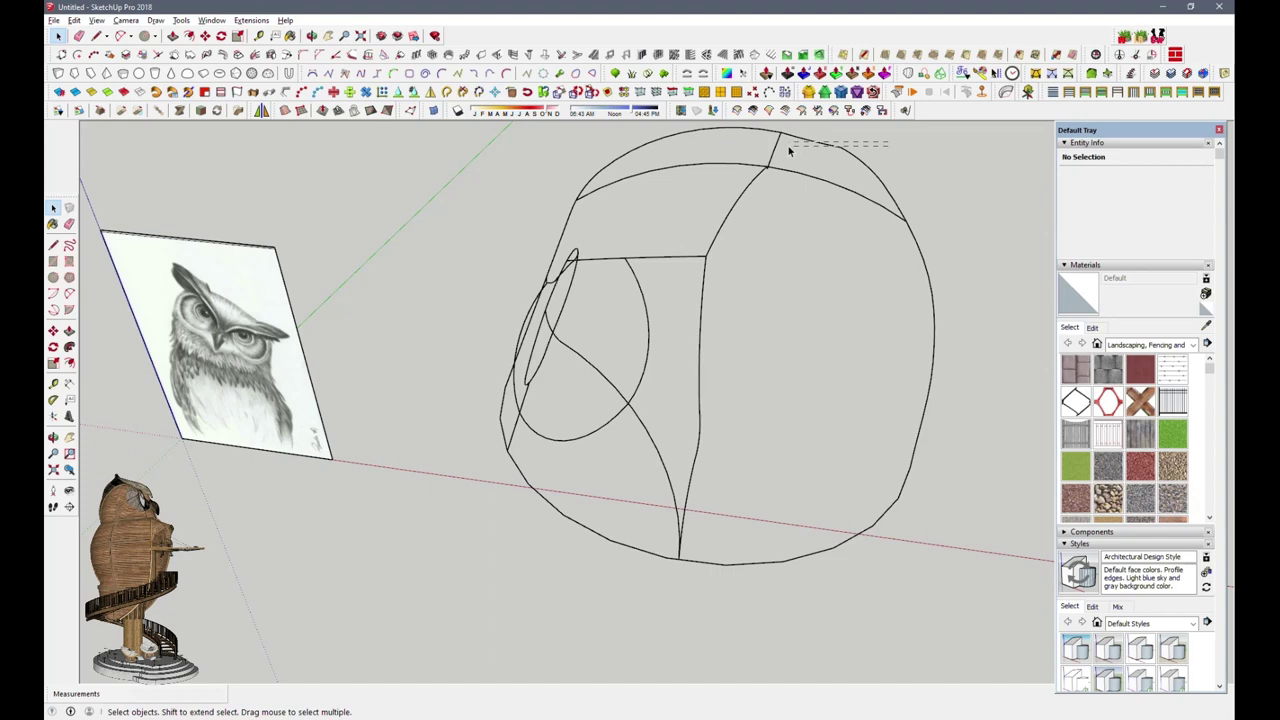
{"action": "scroll", "coordinate": [628, 260], "scroll_direction": "down", "scroll_amount": 2}
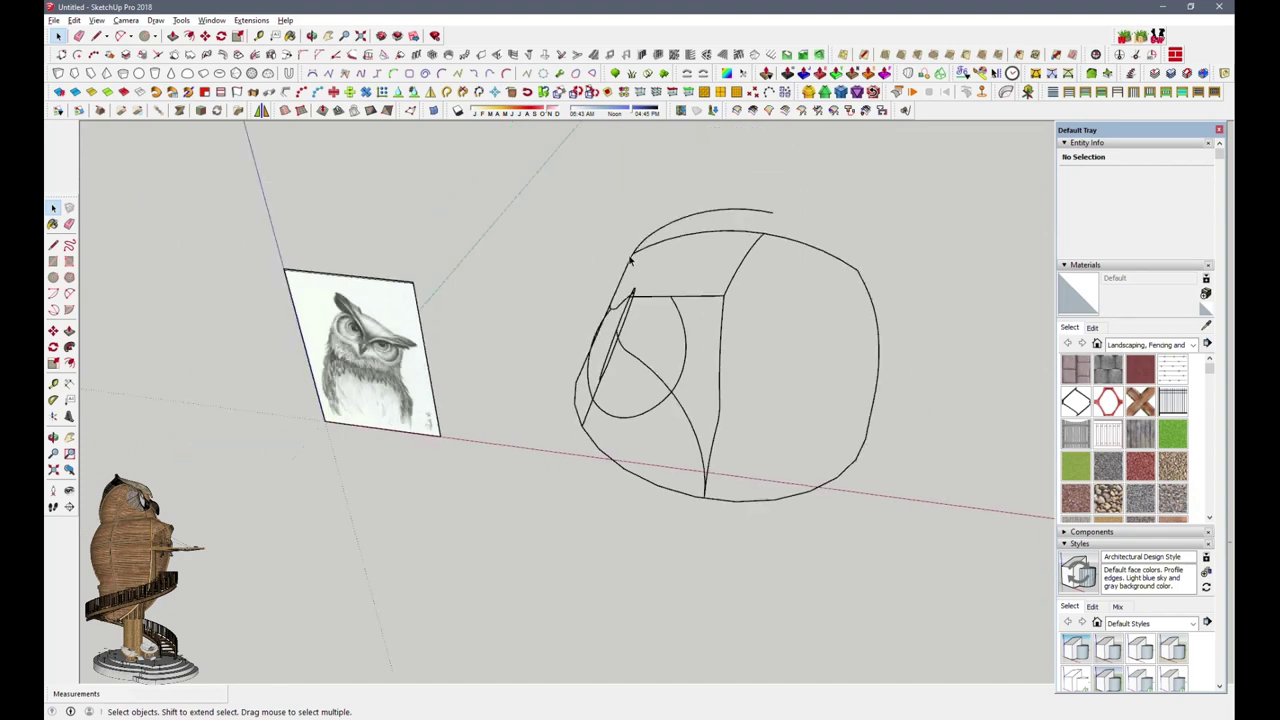
{"action": "mouse_move", "coordinate": [658, 234]}
{"action": "middle_mouse_down"}
{"action": "mouse_move", "coordinate": [777, 534]}
{"action": "mouse_move", "coordinate": [451, 220]}
{"action": "mouse_move", "coordinate": [784, 321]}
{"action": "mouse_move", "coordinate": [443, 400]}
{"action": "mouse_move", "coordinate": [300, 220]}
{"action": "middle_mouse_up"}
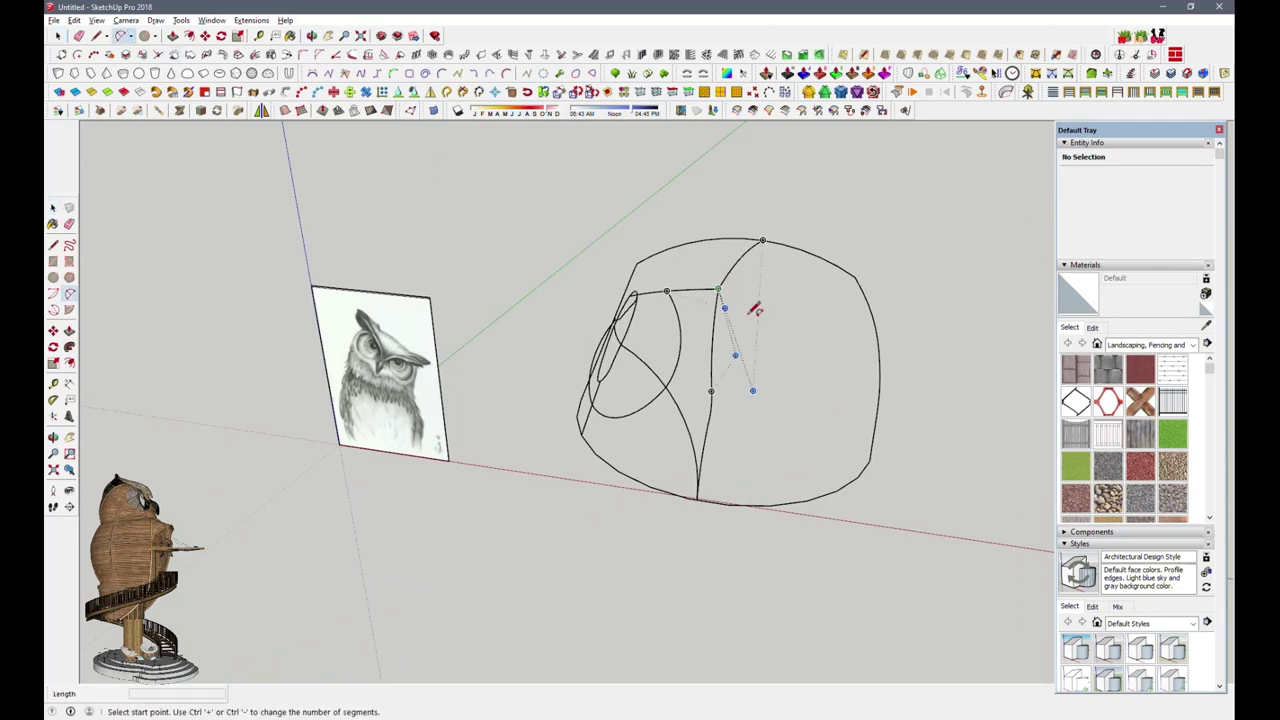
{"action": "mouse_move", "coordinate": [789, 334]}
{"action": "middle_mouse_down"}
{"action": "mouse_move", "coordinate": [826, 318]}
{"action": "mouse_move", "coordinate": [449, 577]}
{"action": "mouse_move", "coordinate": [500, 509]}
{"action": "mouse_move", "coordinate": [694, 449]}
{"action": "mouse_move", "coordinate": [553, 485]}
{"action": "mouse_move", "coordinate": [751, 369]}
{"action": "mouse_move", "coordinate": [560, 366]}
{"action": "mouse_move", "coordinate": [574, 523]}
{"action": "mouse_move", "coordinate": [623, 614]}
{"action": "mouse_move", "coordinate": [694, 480]}
{"action": "mouse_move", "coordinate": [826, 397]}
{"action": "mouse_move", "coordinate": [589, 454]}
{"action": "mouse_move", "coordinate": [520, 400]}
{"action": "middle_mouse_up"}
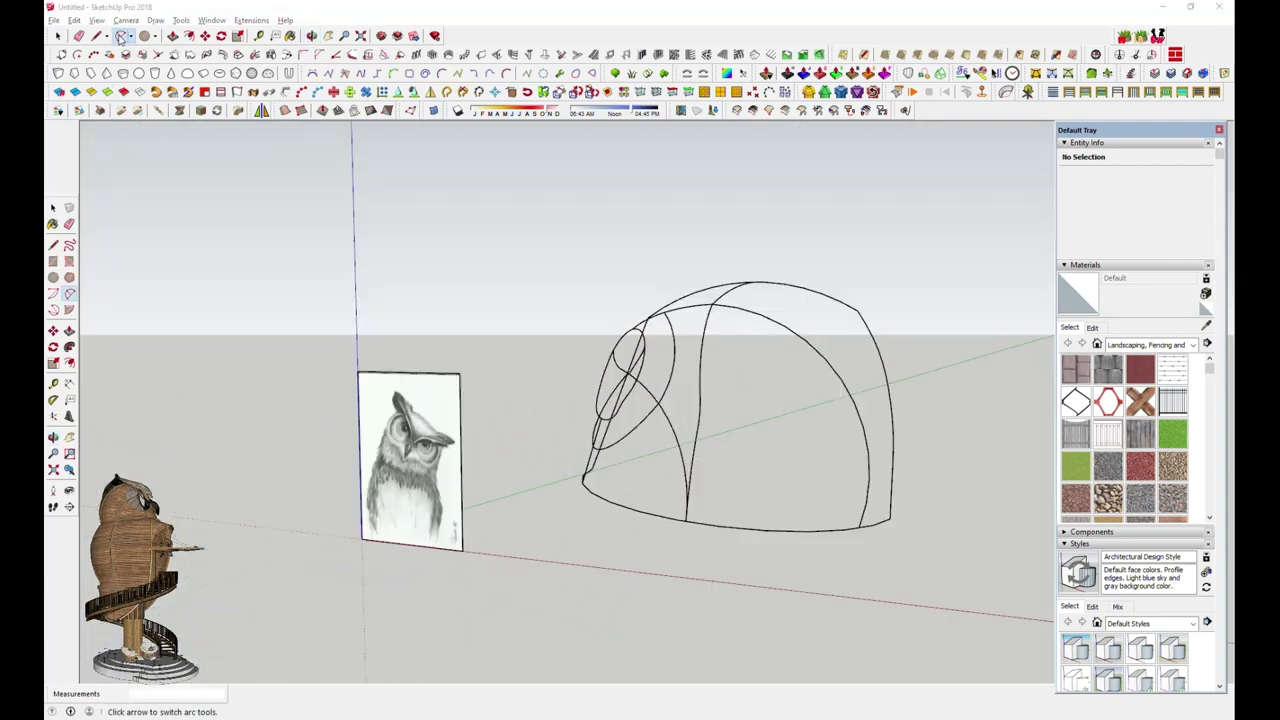
Step: Bring the finished dome wireframe and the owl image into view
{"action": "left_click", "coordinate": [120, 37]}
{"action": "scroll", "coordinate": [812, 287], "scroll_direction": "up", "scroll_amount": 3}
{"action": "left_click", "coordinate": [79, 35]}
{"action": "scroll", "coordinate": [851, 300], "scroll_direction": "up", "scroll_amount": 3}
{"action": "scroll", "coordinate": [831, 274], "scroll_direction": "up", "scroll_amount": 2}
{"action": "scroll", "coordinate": [773, 243], "scroll_direction": "up", "scroll_amount": 2}
{"action": "scroll", "coordinate": [985, 428], "scroll_direction": "down", "scroll_amount": 5}
{"action": "mouse_move", "coordinate": [571, 463]}
{"action": "middle_mouse_down"}
{"action": "mouse_move", "coordinate": [623, 443]}
{"action": "mouse_move", "coordinate": [600, 651]}
{"action": "mouse_move", "coordinate": [935, 334]}
{"action": "mouse_move", "coordinate": [829, 320]}
{"action": "mouse_move", "coordinate": [894, 420]}
{"action": "mouse_move", "coordinate": [531, 500]}
{"action": "mouse_move", "coordinate": [779, 338]}
{"action": "mouse_move", "coordinate": [523, 534]}
{"action": "mouse_move", "coordinate": [463, 333]}
{"action": "middle_mouse_up"}
Step: Copy the dome wireframe to the right and orbit to view its eye curves
{"action": "left_click", "coordinate": [207, 37]}
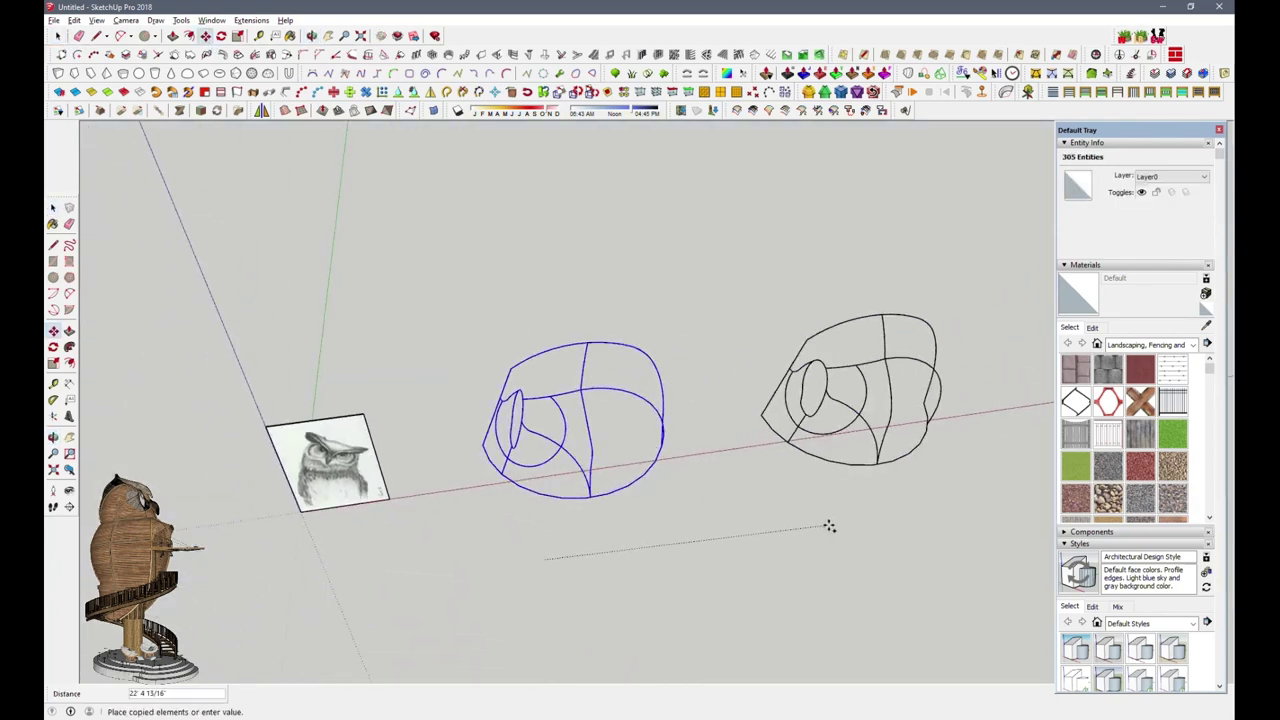
{"action": "left_click", "coordinate": [922, 350]}
{"action": "left_click", "coordinate": [59, 37]}
{"action": "scroll", "coordinate": [786, 394], "scroll_direction": "up", "scroll_amount": 3}
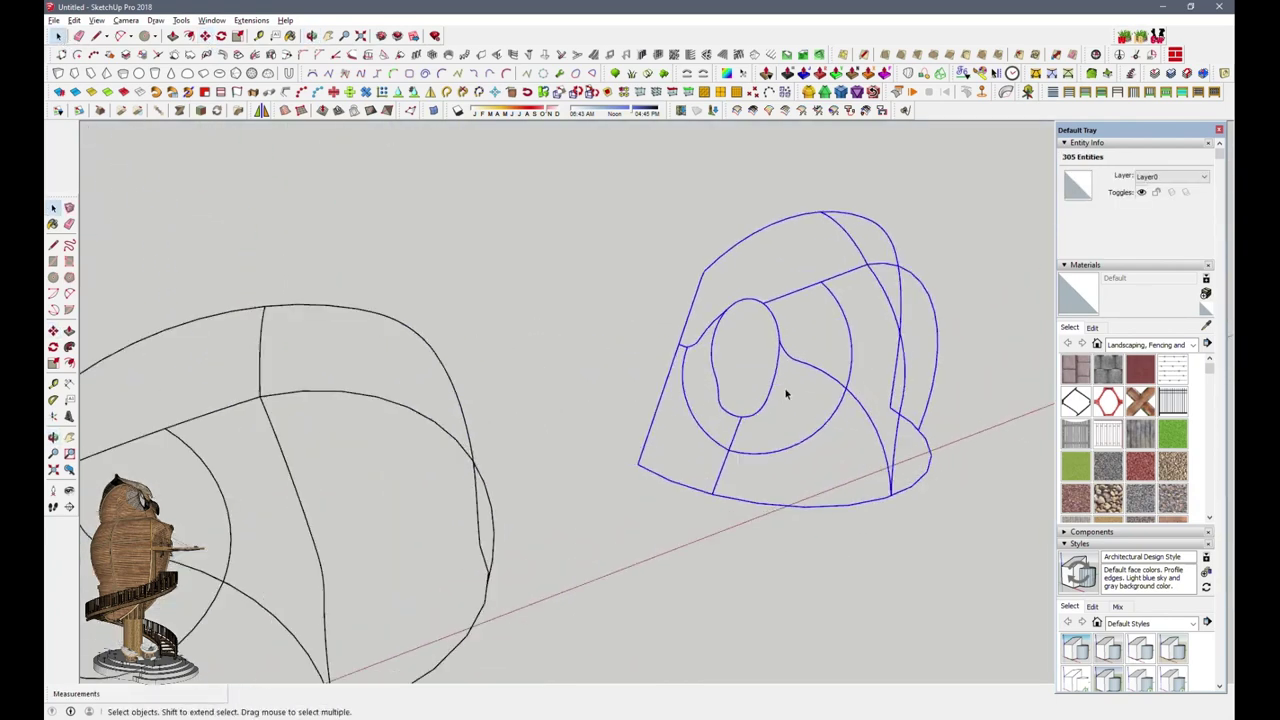
{"action": "mouse_move", "coordinate": [700, 445]}
{"action": "middle_mouse_down"}
{"action": "mouse_move", "coordinate": [786, 457]}
{"action": "mouse_move", "coordinate": [686, 329]}
{"action": "middle_mouse_up"}
{"action": "scroll", "coordinate": [697, 315], "scroll_direction": "up", "scroll_amount": 2}
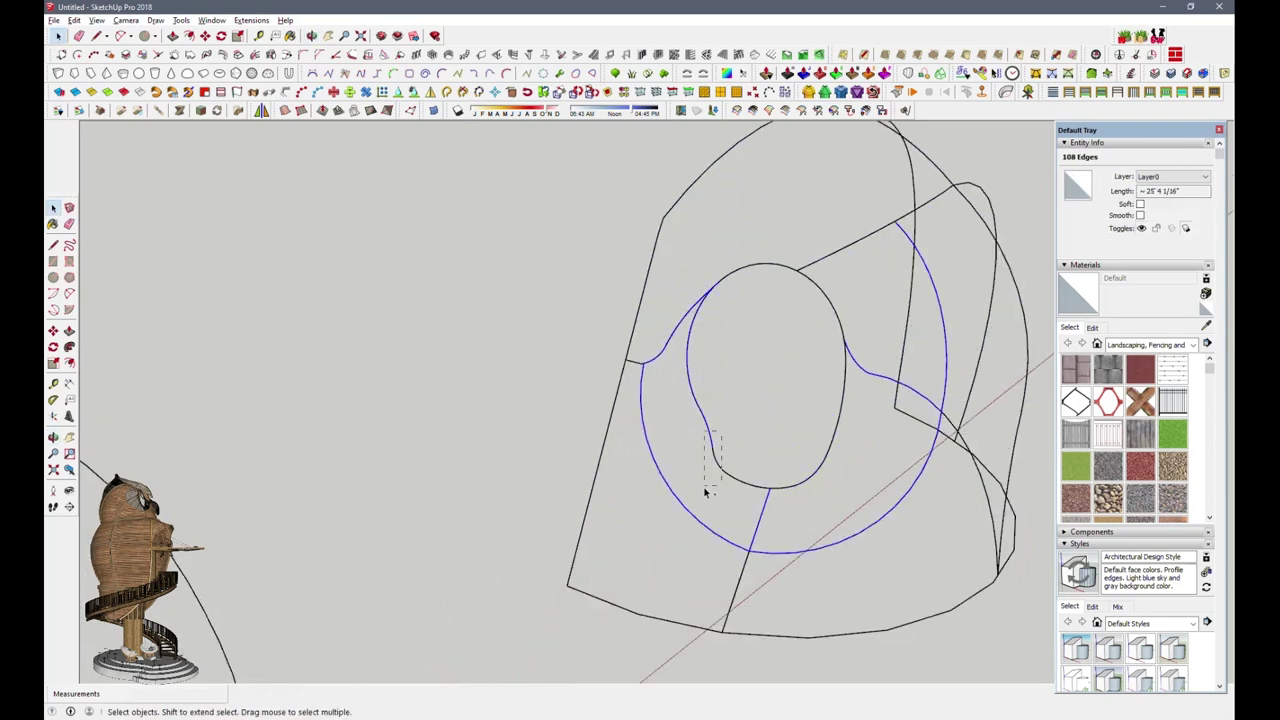
{"action": "middle_click_drag", "start_coordinate": [838, 457], "coordinate": [685, 511]}
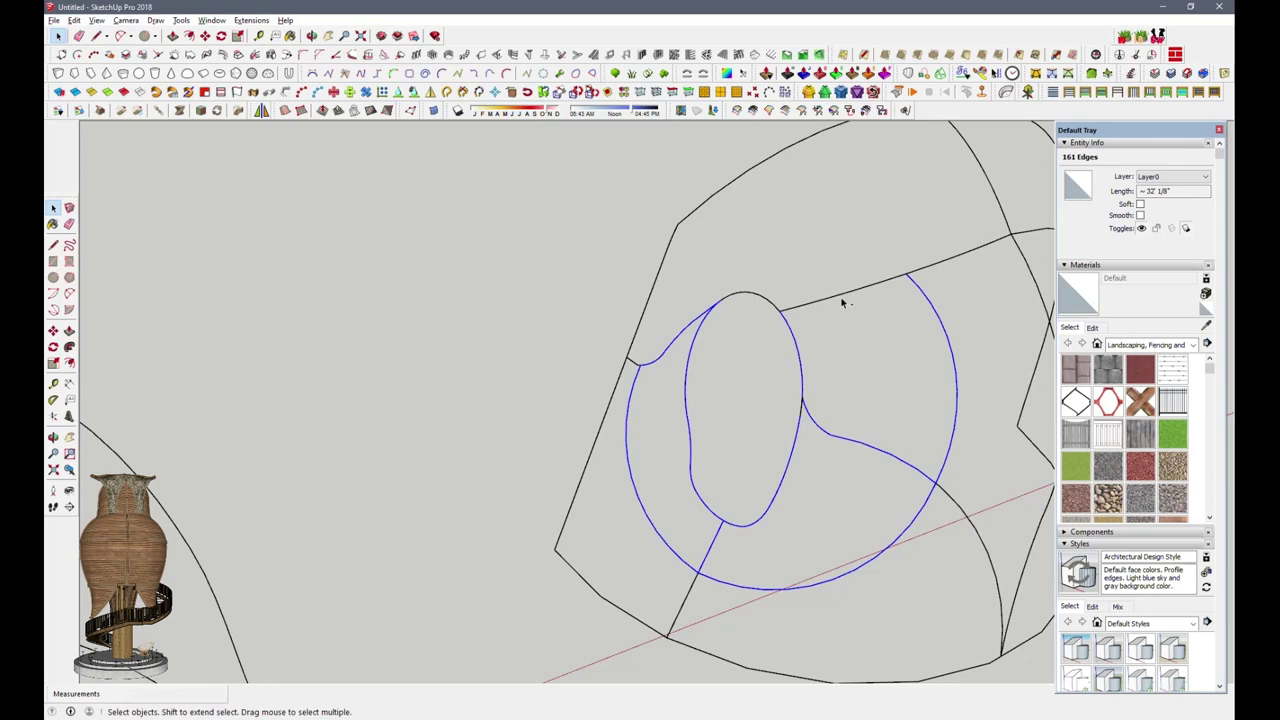
{"action": "mouse_move", "coordinate": [737, 462]}
{"action": "middle_mouse_down"}
{"action": "mouse_move", "coordinate": [394, 443]}
{"action": "mouse_move", "coordinate": [608, 452]}
{"action": "mouse_move", "coordinate": [856, 416]}
{"action": "middle_mouse_up"}
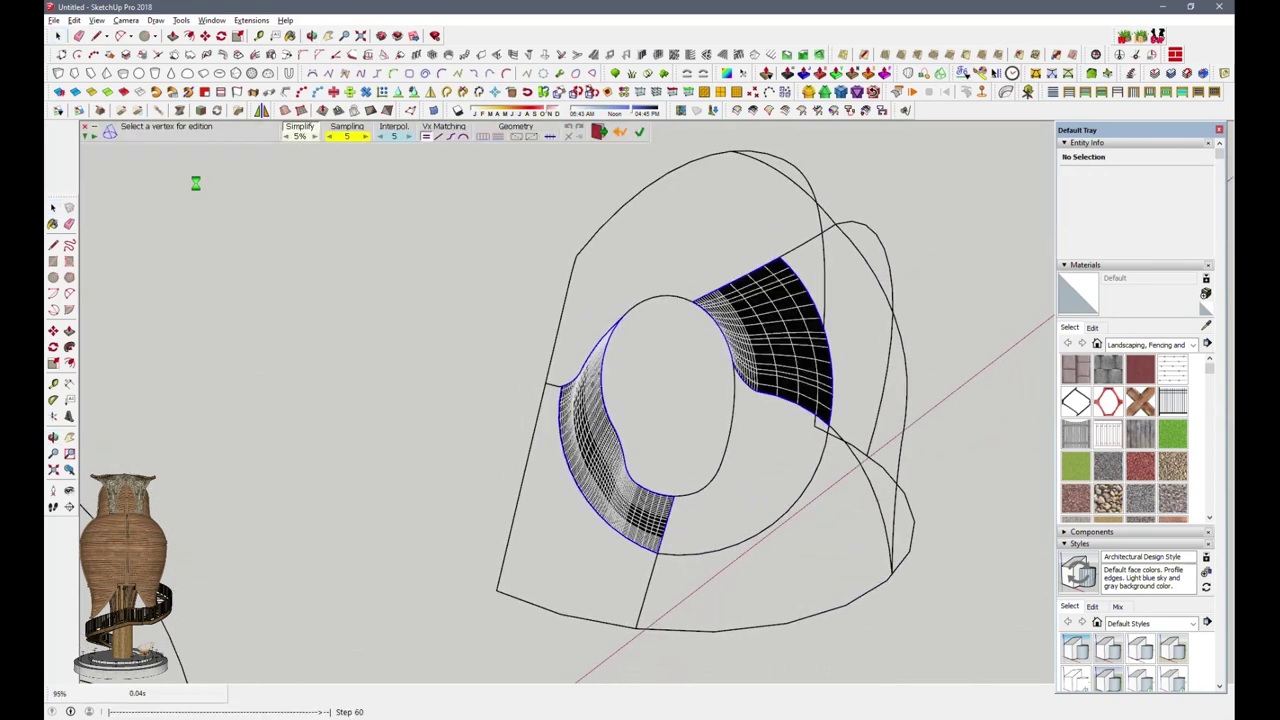
Step: Loft a Curviloft skin around the eye ring curves and confirm it
{"action": "middle_click_drag", "start_coordinate": [775, 418], "coordinate": [690, 440]}
{"action": "left_click", "coordinate": [683, 440]}
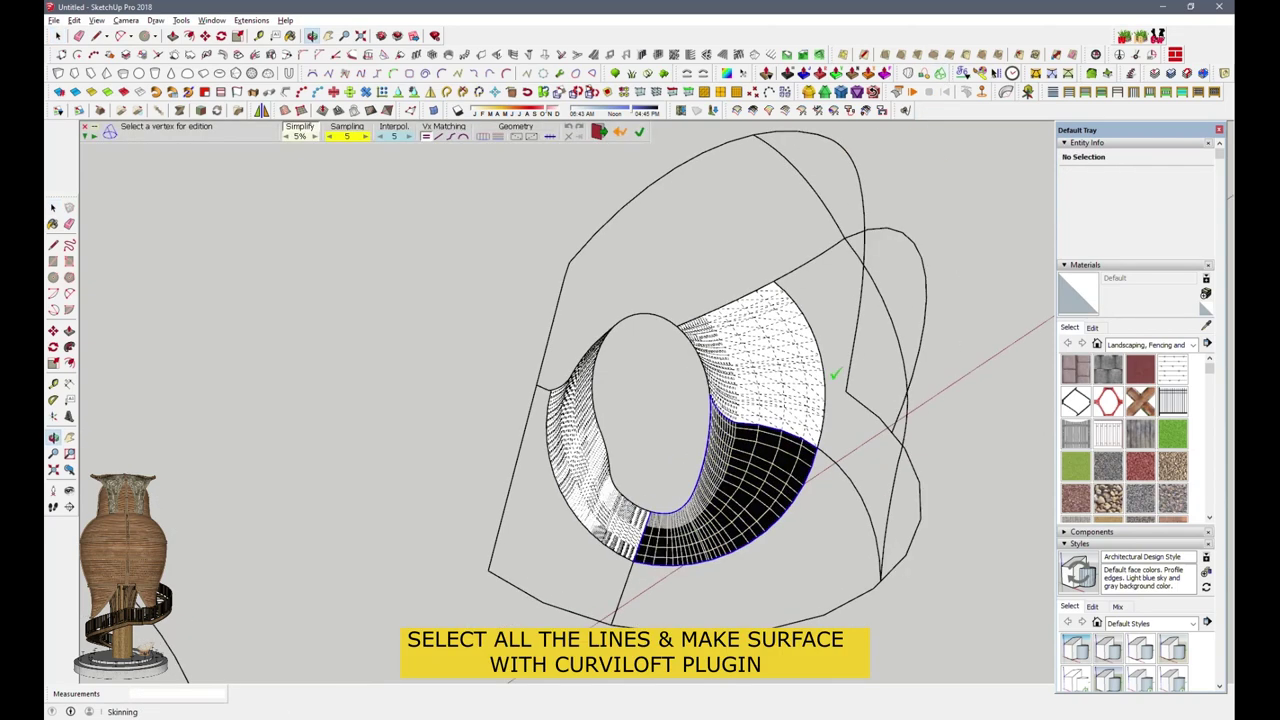
{"action": "mouse_move", "coordinate": [669, 457]}
{"action": "middle_mouse_down"}
{"action": "mouse_move", "coordinate": [365, 453]}
{"action": "mouse_move", "coordinate": [374, 203]}
{"action": "middle_mouse_up"}
{"action": "key", "text": "Return"}
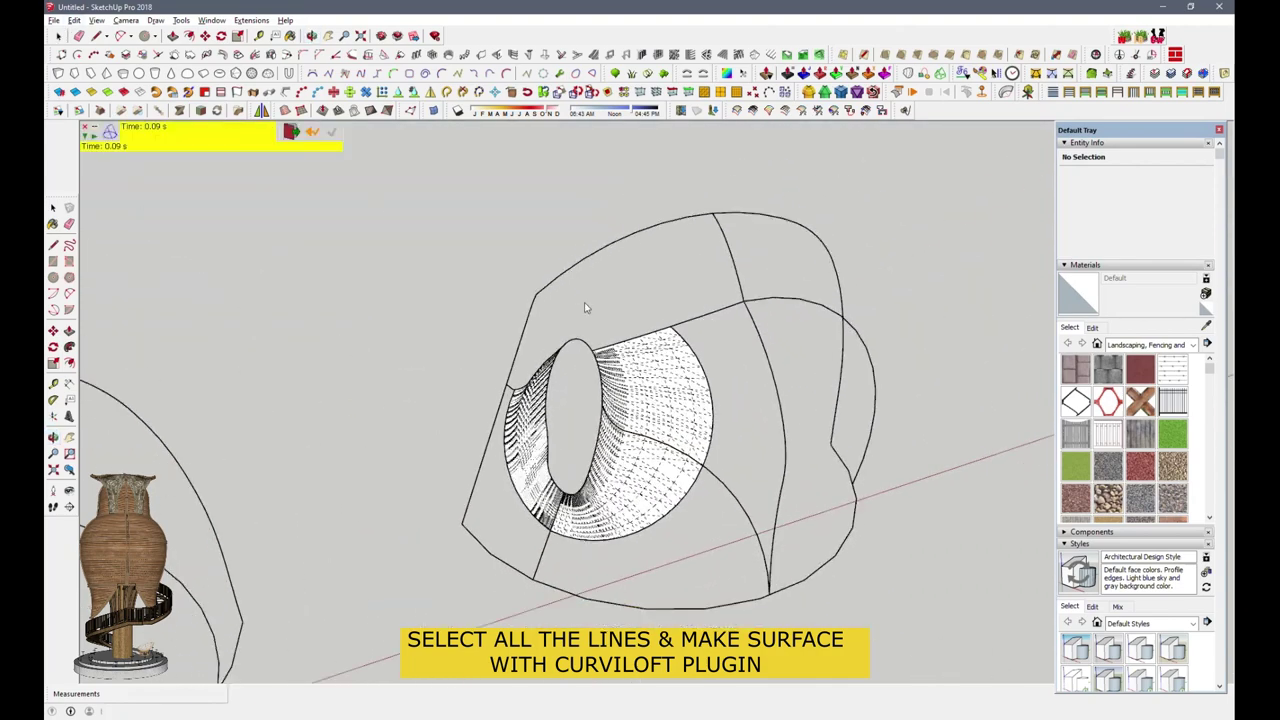
Step: Box-select the right-hand head and start a Move copy of it
{"action": "left_click", "coordinate": [712, 468]}
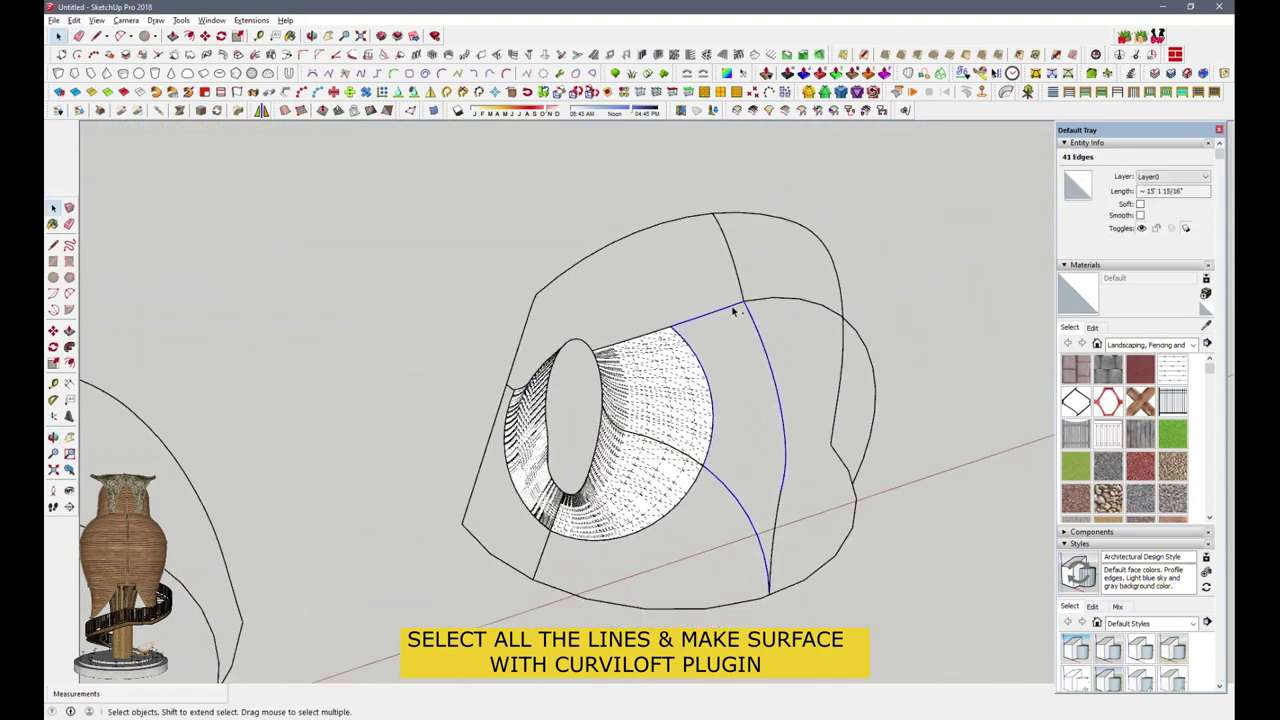
{"action": "scroll", "coordinate": [371, 443], "scroll_direction": "down", "scroll_amount": 3}
{"action": "left_click", "coordinate": [334, 240]}
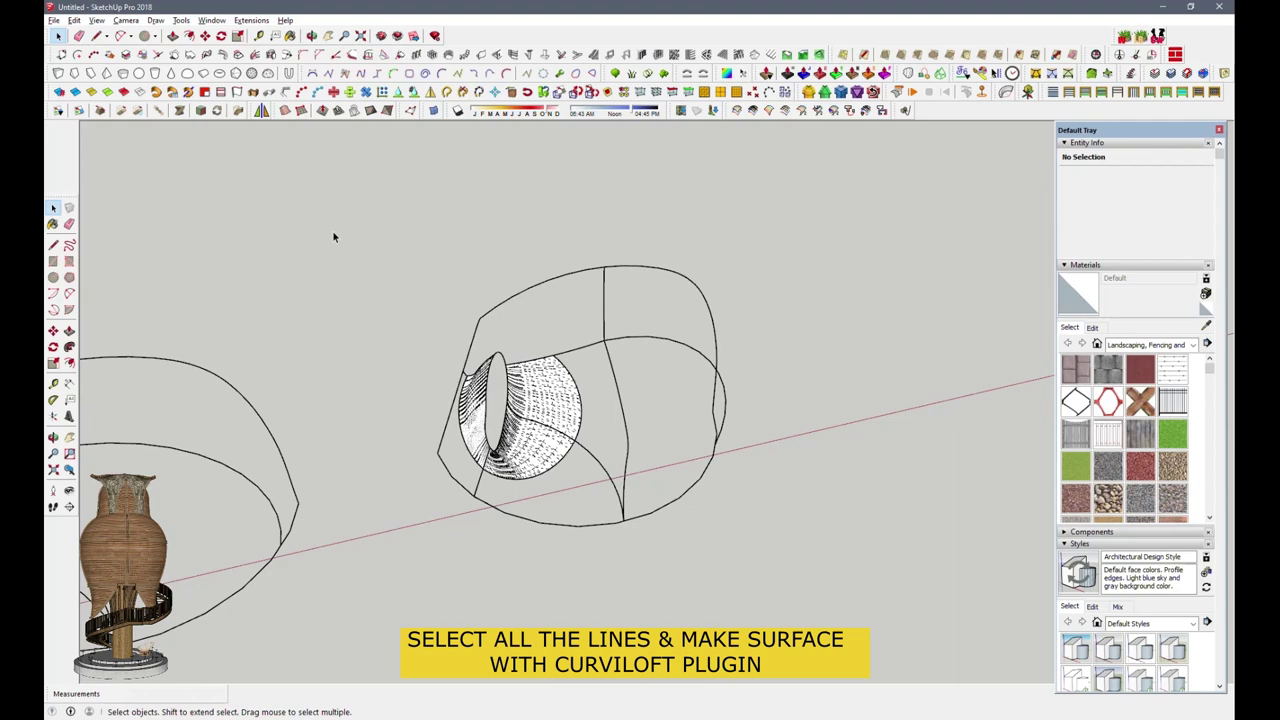
{"action": "left_click_drag", "start_coordinate": [332, 234], "coordinate": [796, 592]}
{"action": "key", "text": "m"}
{"action": "key", "text": "ctrl"}
{"action": "left_click", "coordinate": [540, 433]}
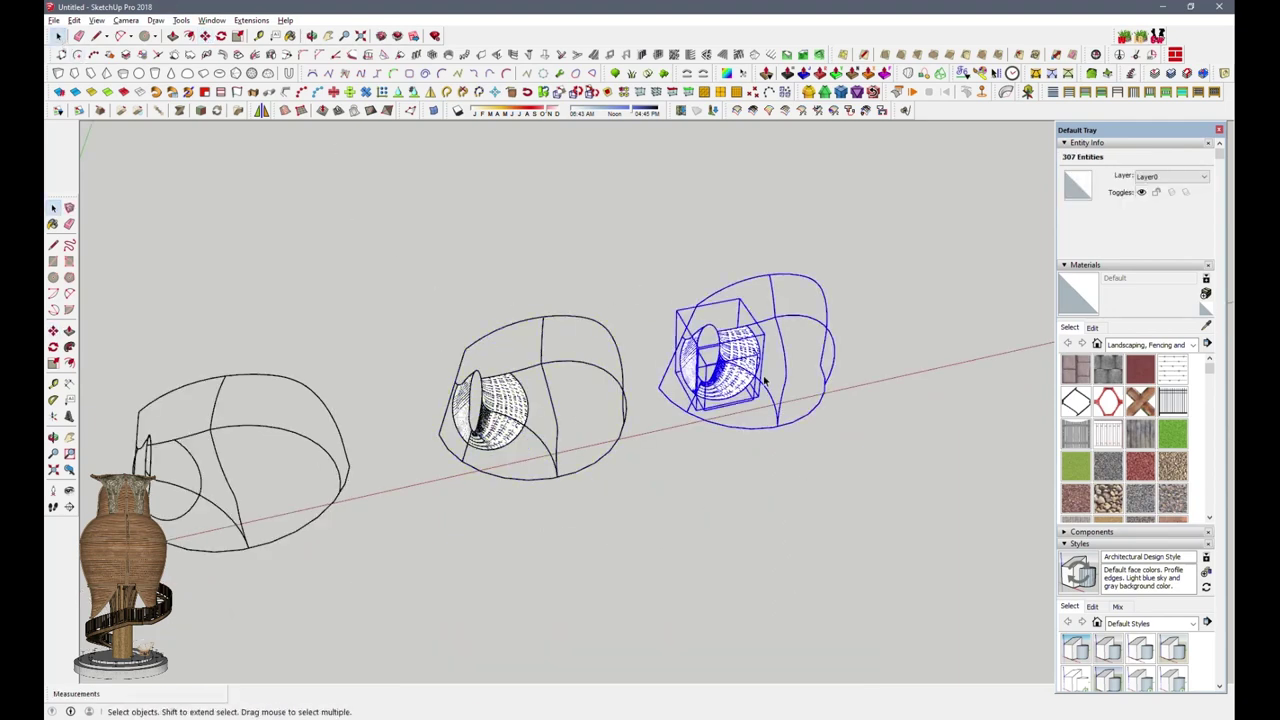
Step: Select the rear side panel curves of the right head and loft a Curviloft skin
{"action": "scroll", "coordinate": [765, 380], "scroll_direction": "up", "scroll_amount": 3}
{"action": "left_click", "coordinate": [741, 360]}
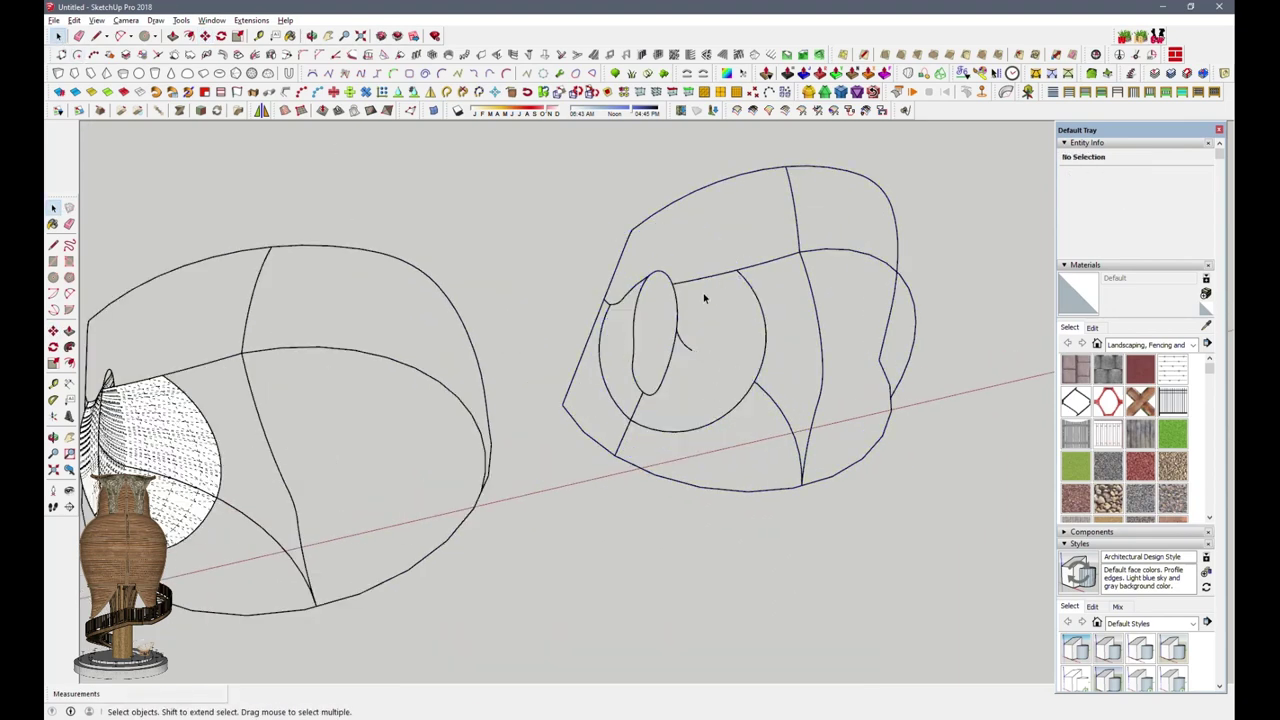
{"action": "mouse_move", "coordinate": [630, 407]}
{"action": "middle_mouse_down"}
{"action": "mouse_move", "coordinate": [634, 423]}
{"action": "mouse_move", "coordinate": [723, 397]}
{"action": "mouse_move", "coordinate": [733, 347]}
{"action": "middle_mouse_up"}
{"action": "mouse_move", "coordinate": [560, 400]}
{"action": "middle_mouse_down"}
{"action": "mouse_move", "coordinate": [686, 509]}
{"action": "mouse_move", "coordinate": [486, 271]}
{"action": "middle_mouse_up"}
{"action": "mouse_move", "coordinate": [889, 220]}
{"action": "left_mouse_down"}
{"action": "mouse_move", "coordinate": [766, 486]}
{"action": "mouse_move", "coordinate": [736, 508]}
{"action": "left_mouse_up"}
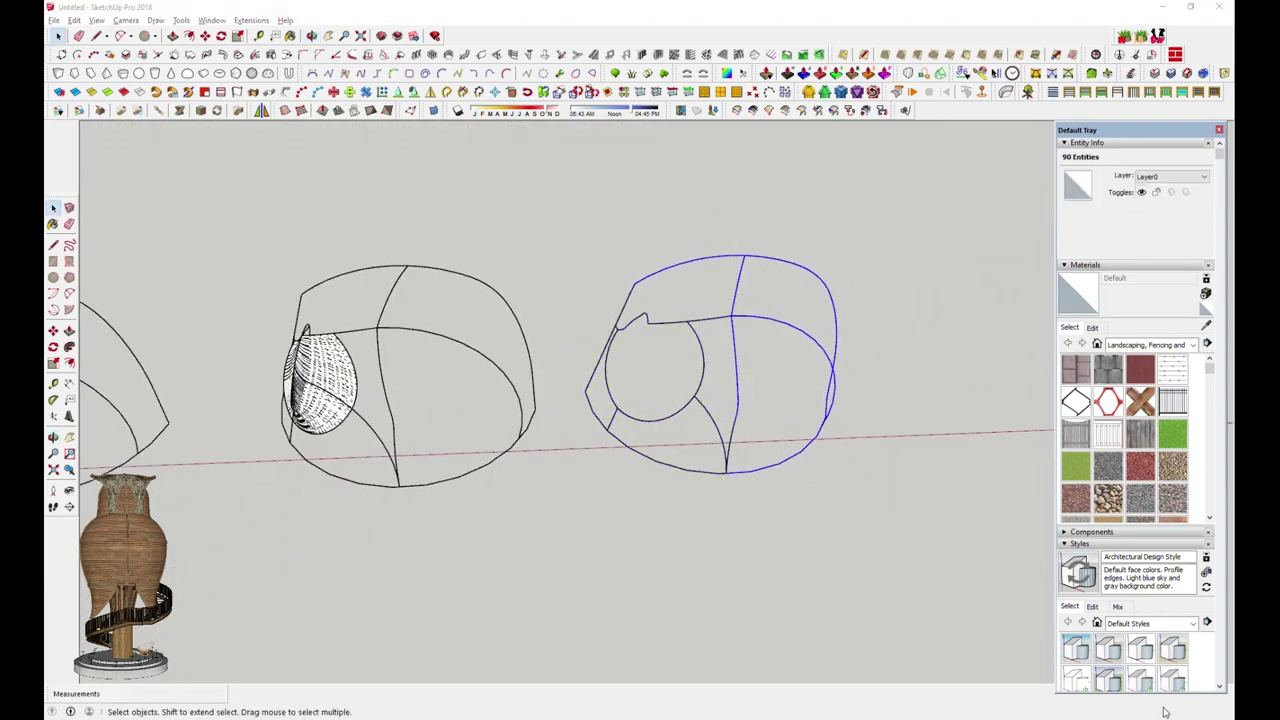
{"action": "middle_click_drag", "start_coordinate": [736, 508], "coordinate": [735, 432]}
{"action": "mouse_move", "coordinate": [708, 262]}
{"action": "middle_mouse_down"}
{"action": "mouse_move", "coordinate": [523, 409]}
{"action": "mouse_move", "coordinate": [600, 420]}
{"action": "middle_mouse_up"}
{"action": "left_click", "coordinate": [894, 77]}
Step: Select the inner curves beside the eye to loft another skin between them
{"action": "middle_click_drag", "start_coordinate": [546, 486], "coordinate": [450, 420]}
{"action": "left_click", "coordinate": [57, 36]}
{"action": "left_click_drag", "start_coordinate": [720, 318], "coordinate": [773, 473]}
{"action": "middle_click_drag", "start_coordinate": [760, 480], "coordinate": [871, 289]}
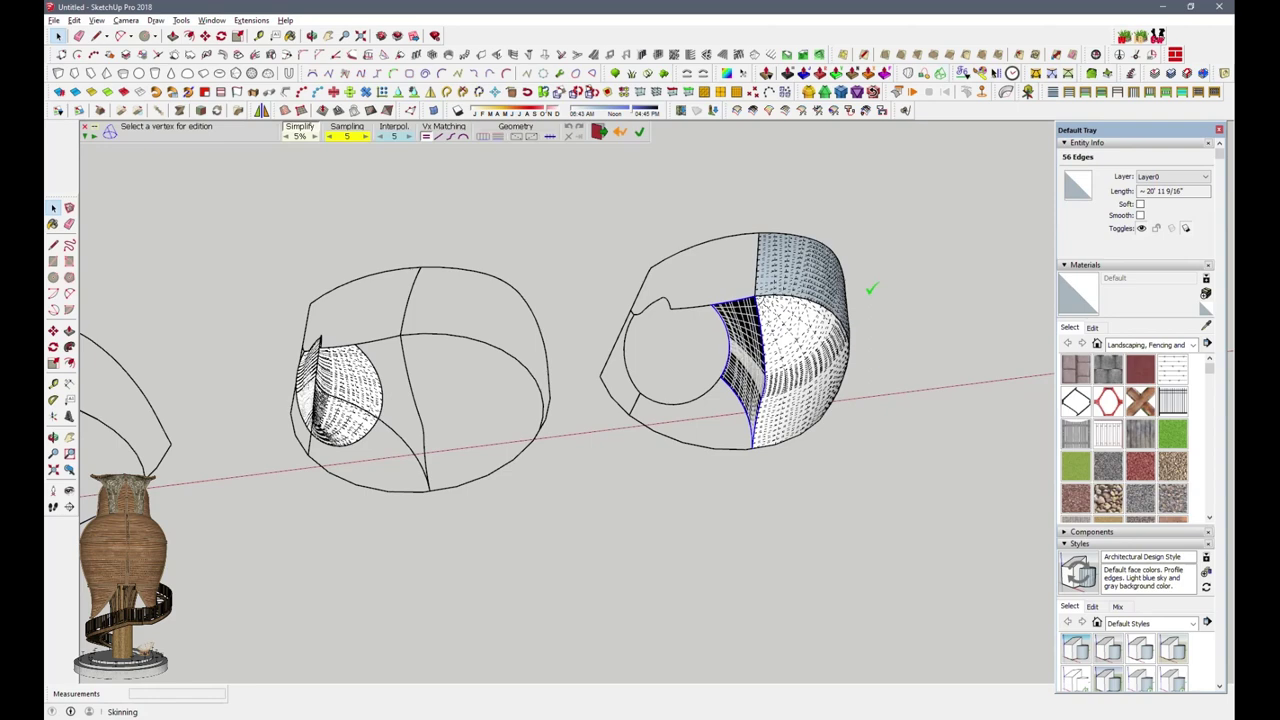
Step: Accept the current skin, then loft the edges bordering the next gap into another Curviloft skin
{"action": "left_click", "coordinate": [871, 289]}
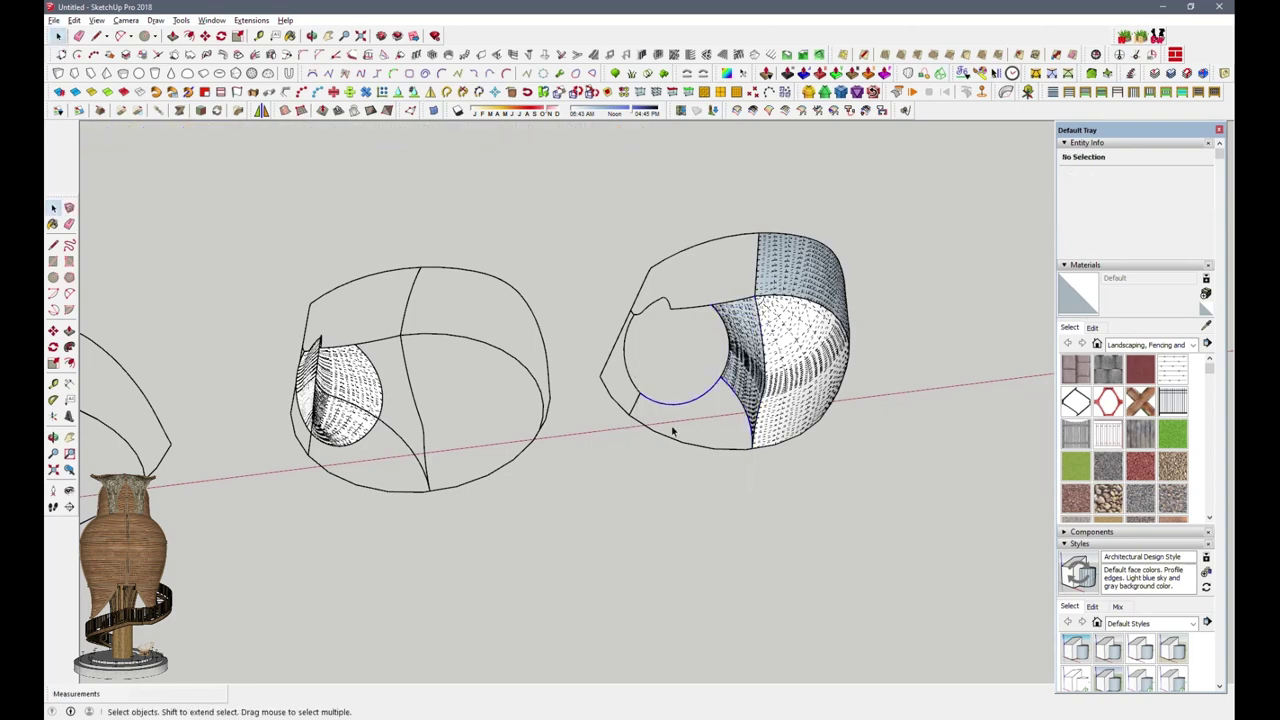
{"action": "scroll", "coordinate": [672, 430], "scroll_direction": "up", "scroll_amount": 2}
{"action": "left_click", "coordinate": [627, 397]}
{"action": "left_click", "coordinate": [985, 91]}
{"action": "middle_click_drag", "start_coordinate": [811, 371], "coordinate": [611, 320]}
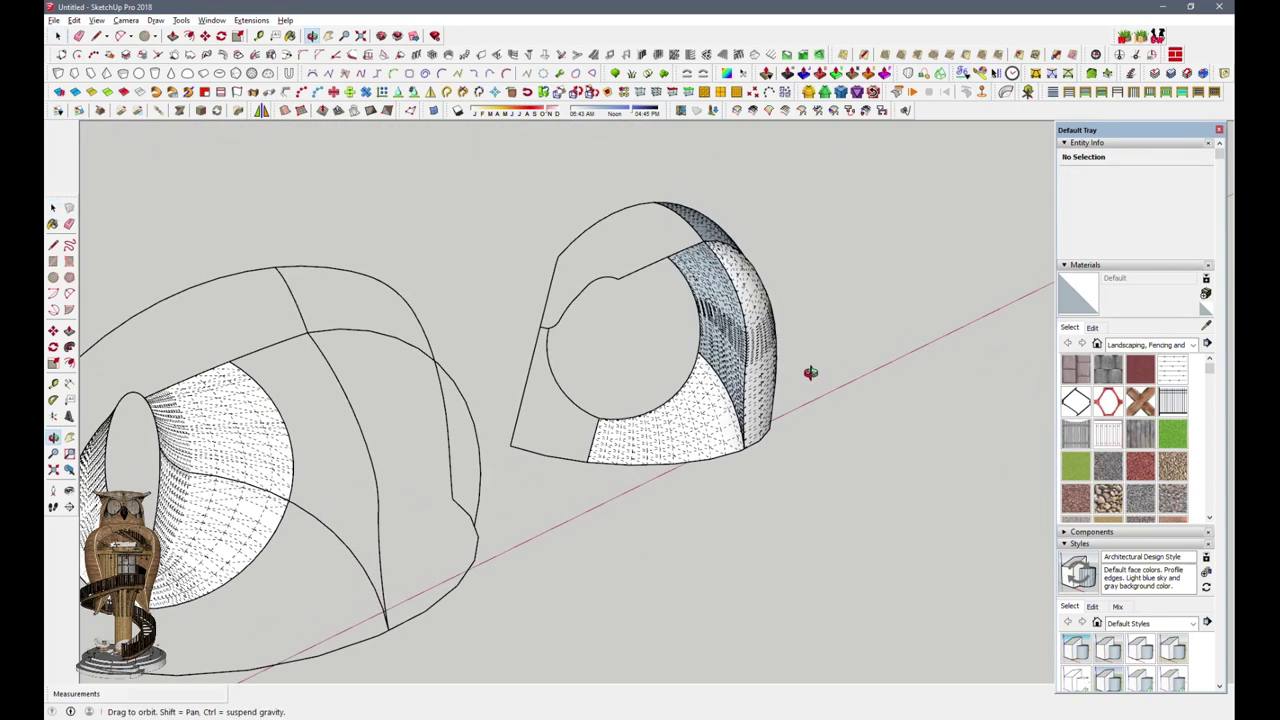
{"action": "left_click", "coordinate": [611, 320]}
Step: Skin the edges around the eye's left side and accept the lofted surface
{"action": "left_click_drag", "start_coordinate": [611, 303], "coordinate": [703, 458]}
{"action": "scroll", "coordinate": [736, 336], "scroll_direction": "up", "scroll_amount": 2}
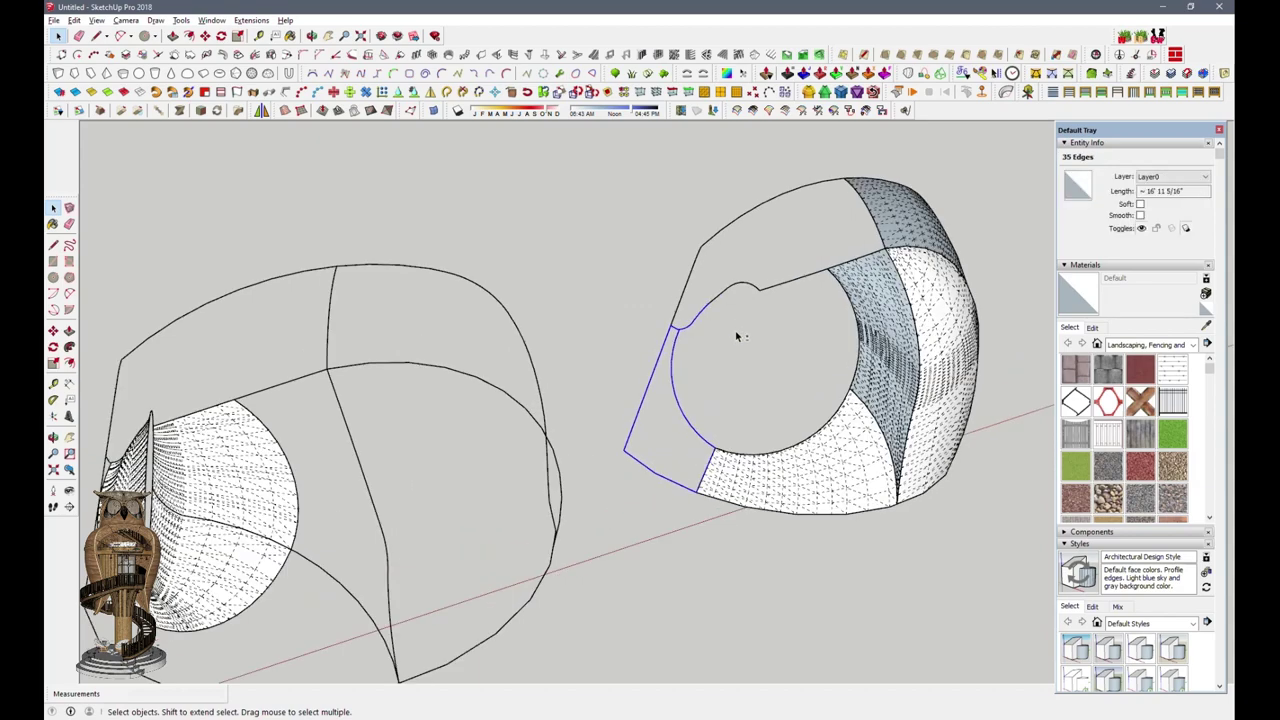
{"action": "scroll", "coordinate": [684, 345], "scroll_direction": "up", "scroll_amount": 2}
{"action": "left_click", "coordinate": [940, 73]}
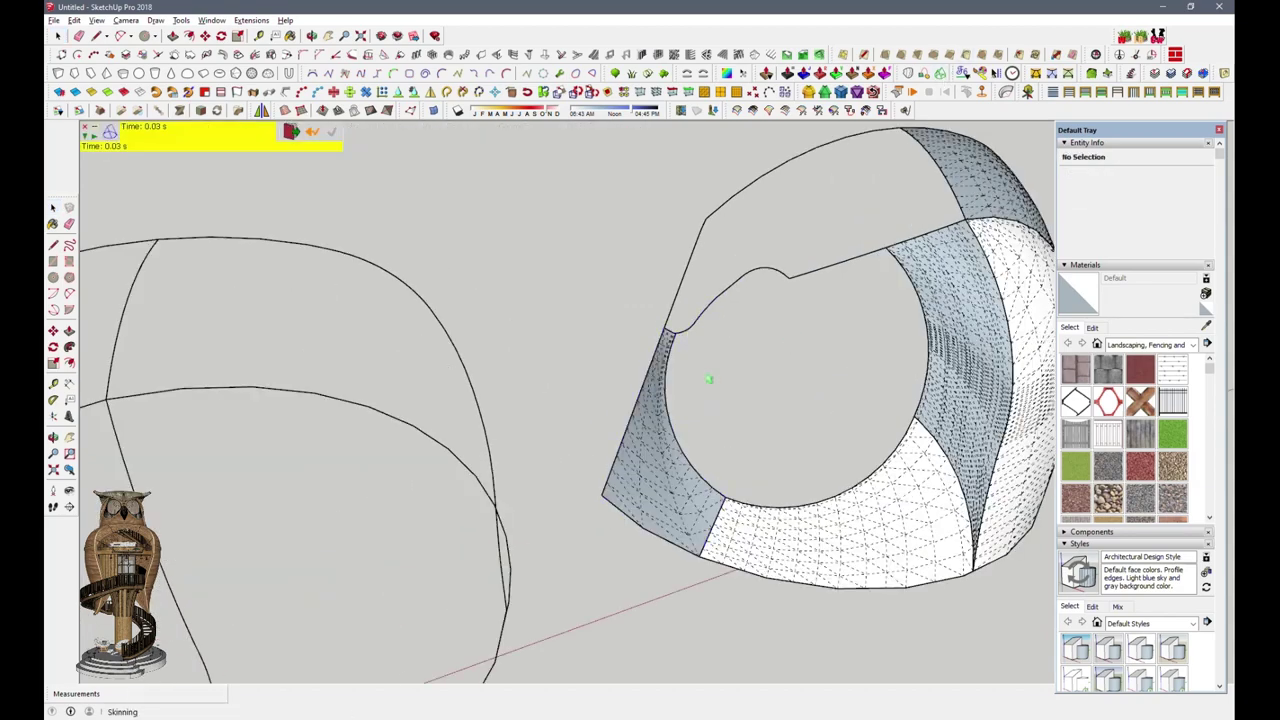
{"action": "middle_click_drag", "start_coordinate": [640, 400], "coordinate": [560, 360]}
{"action": "scroll", "coordinate": [600, 380], "scroll_direction": "down", "scroll_amount": 2}
{"action": "left_click", "coordinate": [696, 278]}
Step: Select the right shell's top curve, vertical edge and left edge, then loft the top gap
{"action": "left_click", "coordinate": [758, 275]}
{"action": "left_click", "coordinate": [737, 272], "text": "shift"}
{"action": "scroll", "coordinate": [637, 328], "scroll_direction": "up", "scroll_amount": 2}
{"action": "left_click", "coordinate": [630, 375], "text": "shift"}
{"action": "scroll", "coordinate": [632, 380], "scroll_direction": "up", "scroll_amount": 2}
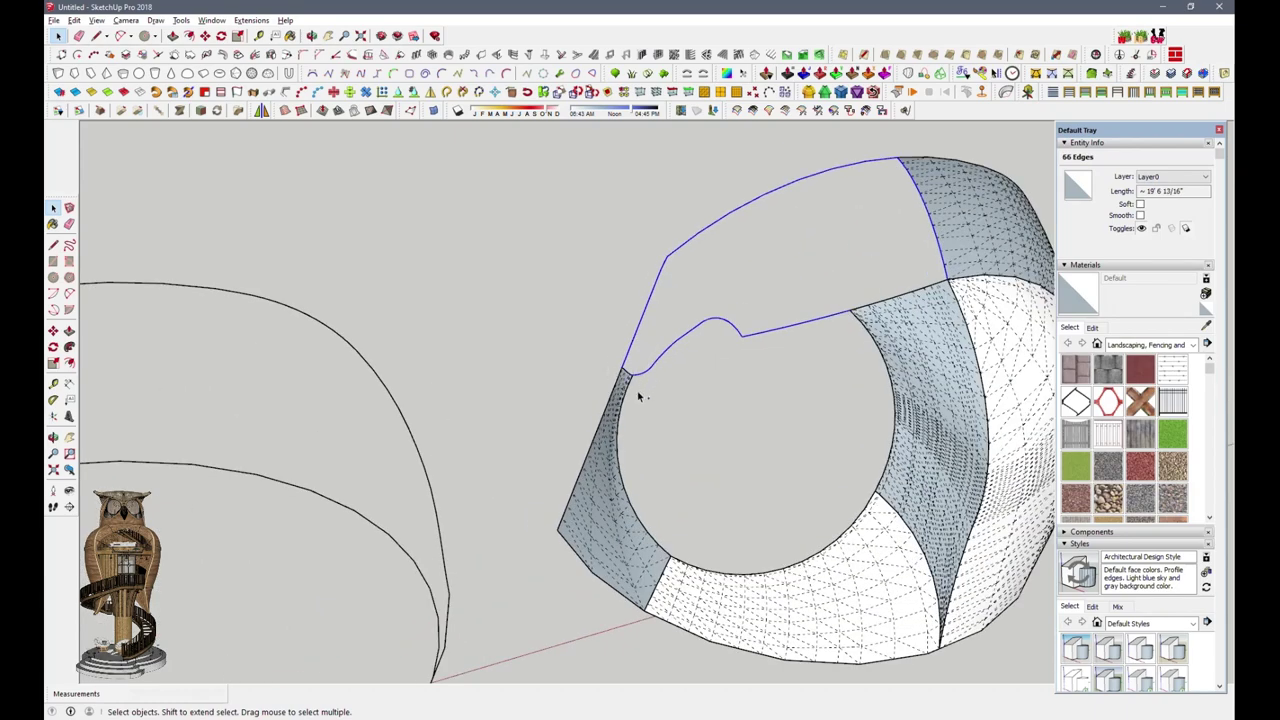
{"action": "scroll", "coordinate": [958, 340], "scroll_direction": "down", "scroll_amount": 3}
{"action": "left_click", "coordinate": [312, 35]}
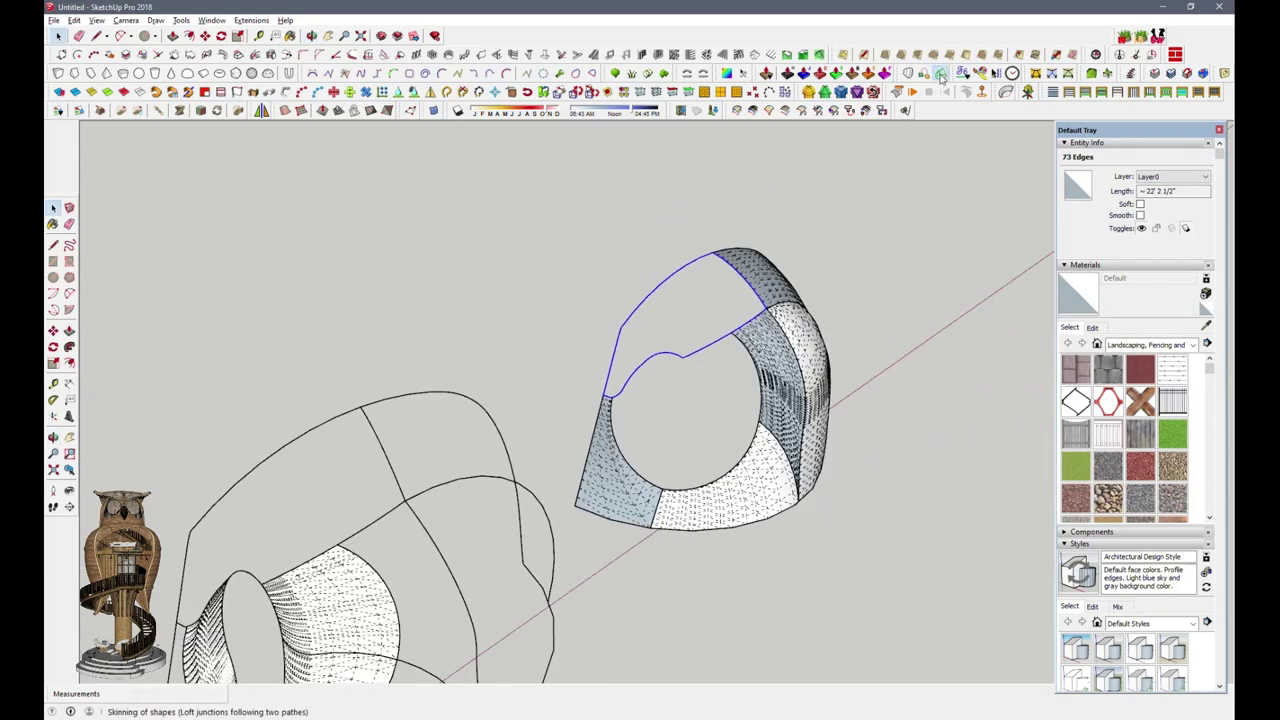
{"action": "key", "text": "Return"}
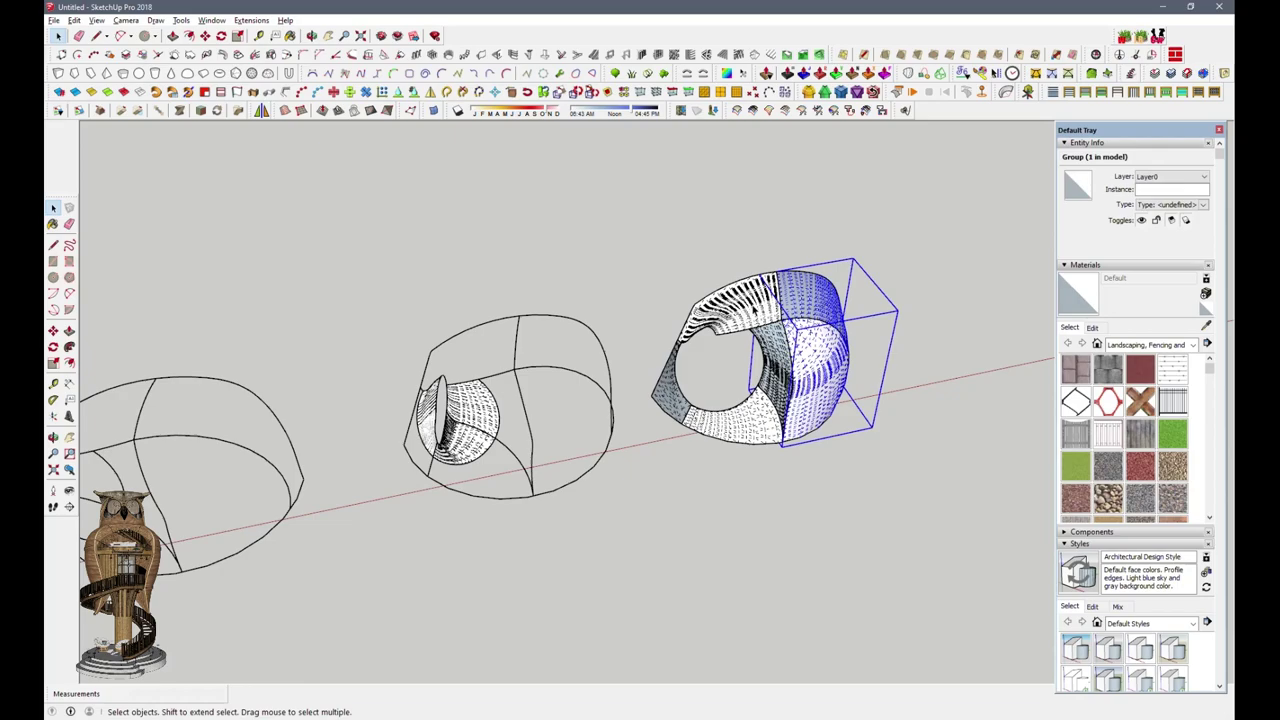
Step: Group the five skin surfaces and move the group to the left
{"action": "right_click", "coordinate": [676, 405]}
{"action": "left_click", "coordinate": [657, 129]}
{"action": "key", "text": "m"}
{"action": "left_click", "coordinate": [696, 460]}
{"action": "left_click", "coordinate": [617, 432]}
{"action": "key", "text": "space"}
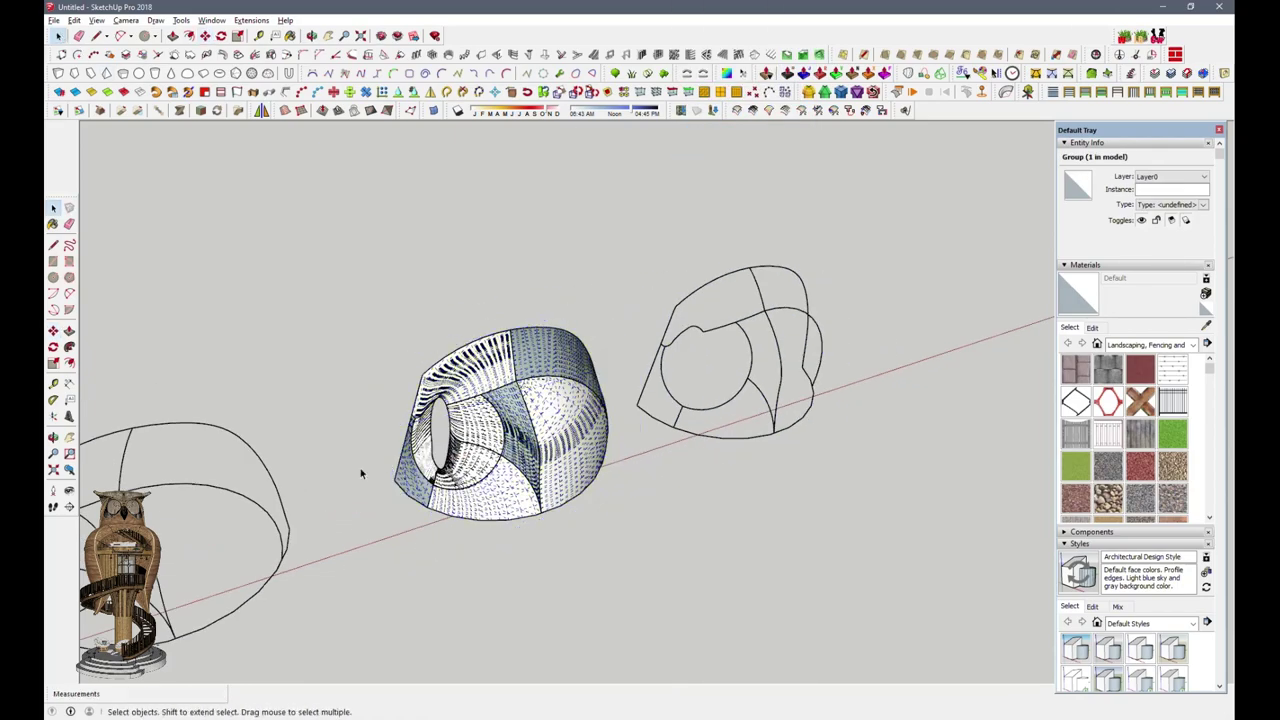
Step: Orbit around the moved domed shell and select the whole central shell
{"action": "left_click", "coordinate": [286, 283]}
{"action": "middle_click_drag", "start_coordinate": [286, 283], "coordinate": [711, 526]}
{"action": "scroll", "coordinate": [711, 526], "scroll_direction": "up", "scroll_amount": 3}
{"action": "mouse_move", "coordinate": [894, 471]}
{"action": "middle_mouse_down"}
{"action": "mouse_move", "coordinate": [682, 484]}
{"action": "mouse_move", "coordinate": [740, 530]}
{"action": "middle_mouse_up"}
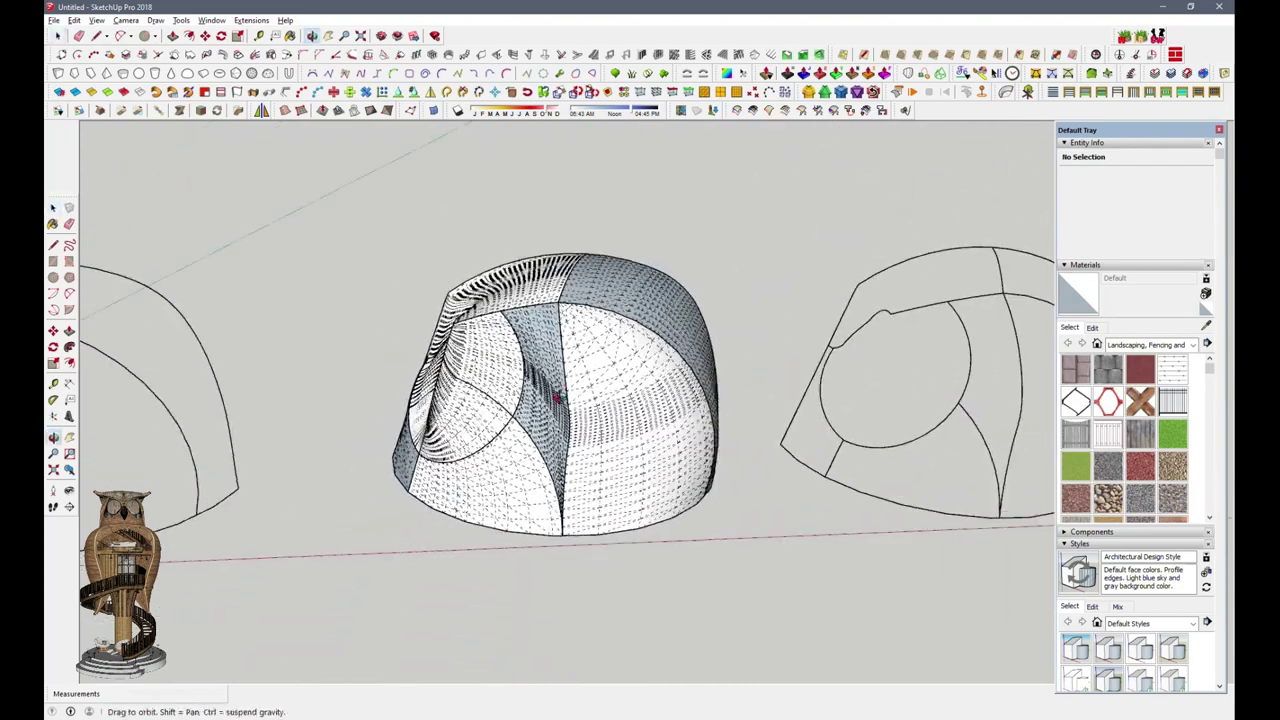
{"action": "scroll", "coordinate": [783, 575], "scroll_direction": "down", "scroll_amount": 3}
{"action": "left_click", "coordinate": [590, 340]}
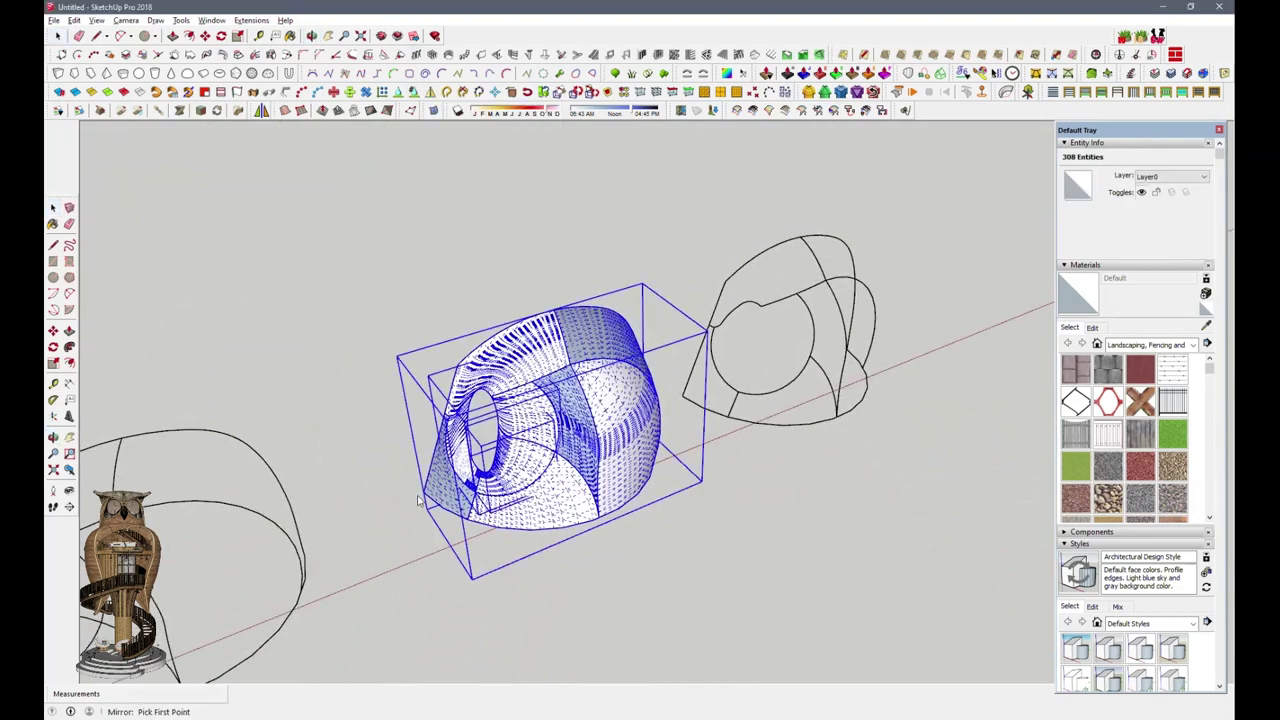
{"action": "key", "text": "Return"}
{"action": "mouse_move", "coordinate": [373, 502]}
{"action": "middle_mouse_down"}
{"action": "mouse_move", "coordinate": [849, 200]}
{"action": "mouse_move", "coordinate": [1020, 149]}
{"action": "mouse_move", "coordinate": [700, 350]}
{"action": "mouse_move", "coordinate": [524, 529]}
{"action": "middle_mouse_up"}
{"action": "scroll", "coordinate": [524, 530], "scroll_direction": "down", "scroll_amount": 5}
{"action": "mouse_move", "coordinate": [734, 557]}
{"action": "middle_mouse_down"}
{"action": "mouse_move", "coordinate": [285, 566]}
{"action": "mouse_move", "coordinate": [266, 449]}
{"action": "mouse_move", "coordinate": [792, 332]}
{"action": "mouse_move", "coordinate": [600, 380]}
{"action": "mouse_move", "coordinate": [593, 398]}
{"action": "mouse_move", "coordinate": [623, 449]}
{"action": "mouse_move", "coordinate": [588, 455]}
{"action": "mouse_move", "coordinate": [617, 398]}
{"action": "mouse_move", "coordinate": [723, 337]}
{"action": "mouse_move", "coordinate": [640, 363]}
{"action": "middle_mouse_up"}
{"action": "scroll", "coordinate": [600, 380], "scroll_direction": "down", "scroll_amount": 3}
{"action": "scroll", "coordinate": [593, 398], "scroll_direction": "down", "scroll_amount": 2}
{"action": "scroll", "coordinate": [611, 400], "scroll_direction": "up", "scroll_amount": 3}
{"action": "scroll", "coordinate": [612, 398], "scroll_direction": "down", "scroll_amount": 3}
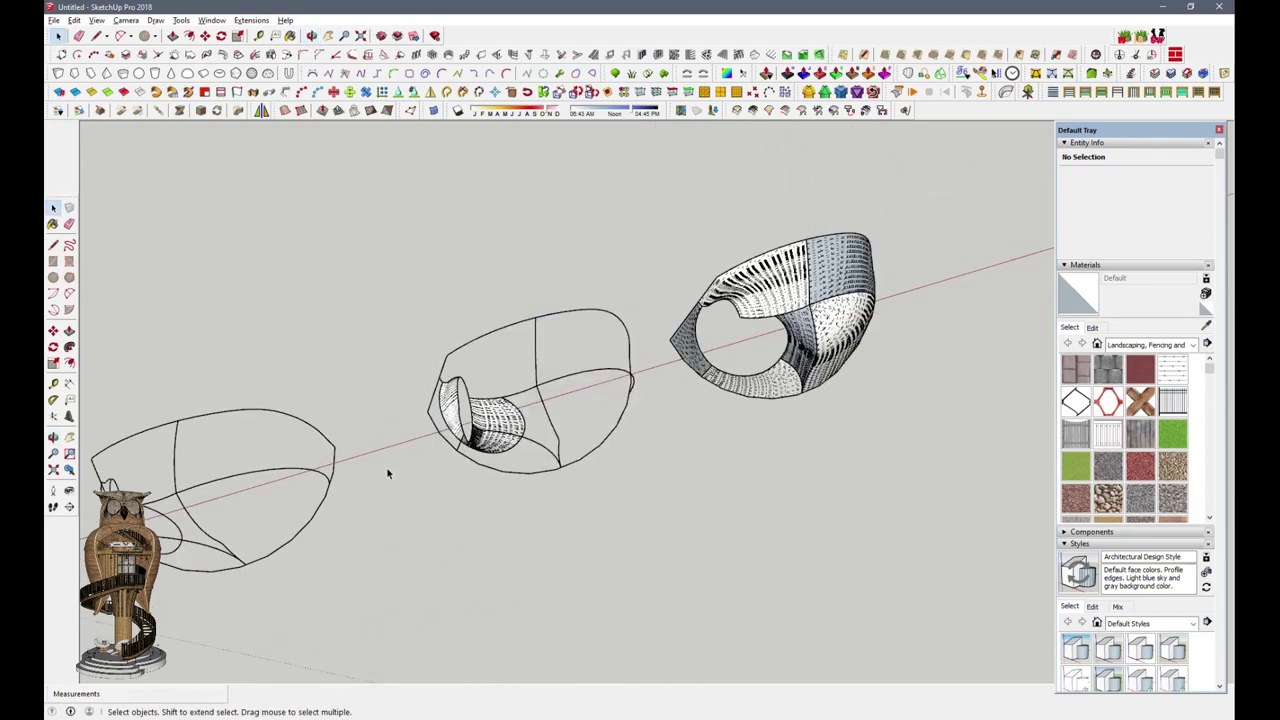
{"action": "middle_click_drag", "start_coordinate": [386, 470], "coordinate": [718, 336]}
{"action": "scroll", "coordinate": [560, 457], "scroll_direction": "up", "scroll_amount": 3}
{"action": "middle_click_drag", "start_coordinate": [560, 457], "coordinate": [447, 283]}
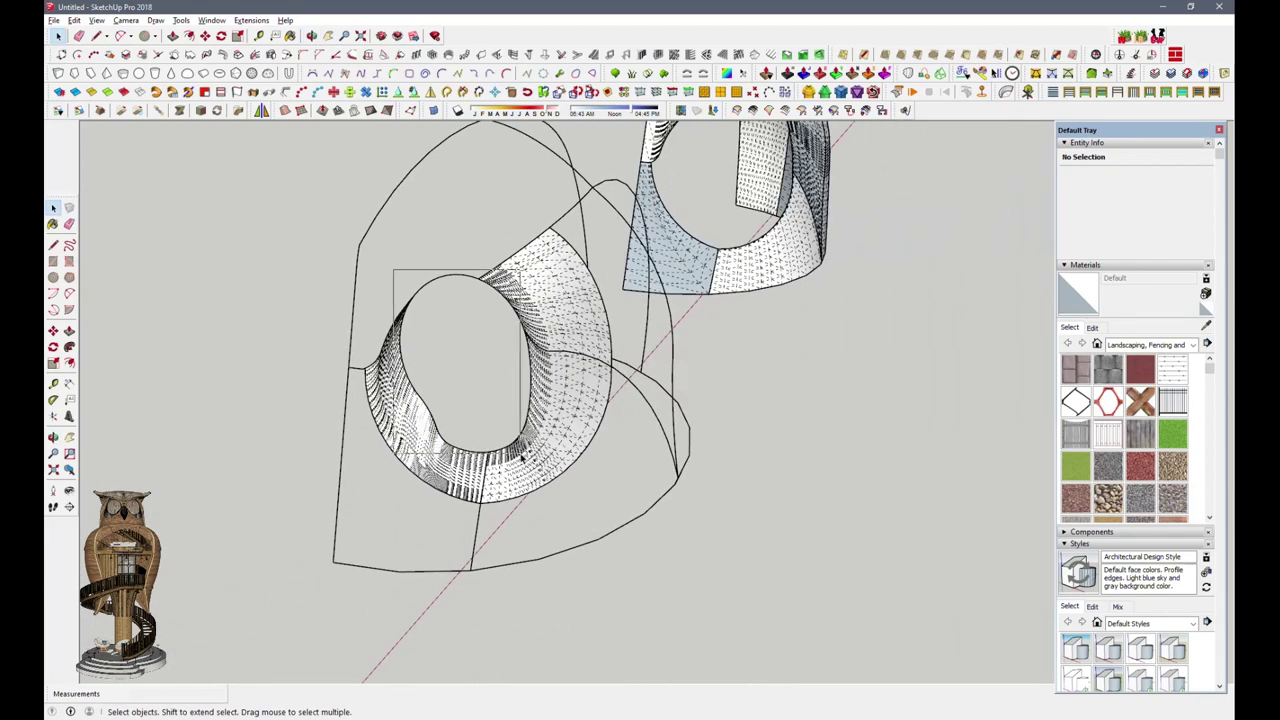
{"action": "mouse_move", "coordinate": [537, 473]}
{"action": "middle_mouse_down"}
{"action": "mouse_move", "coordinate": [371, 571]}
{"action": "mouse_move", "coordinate": [348, 506]}
{"action": "middle_mouse_up"}
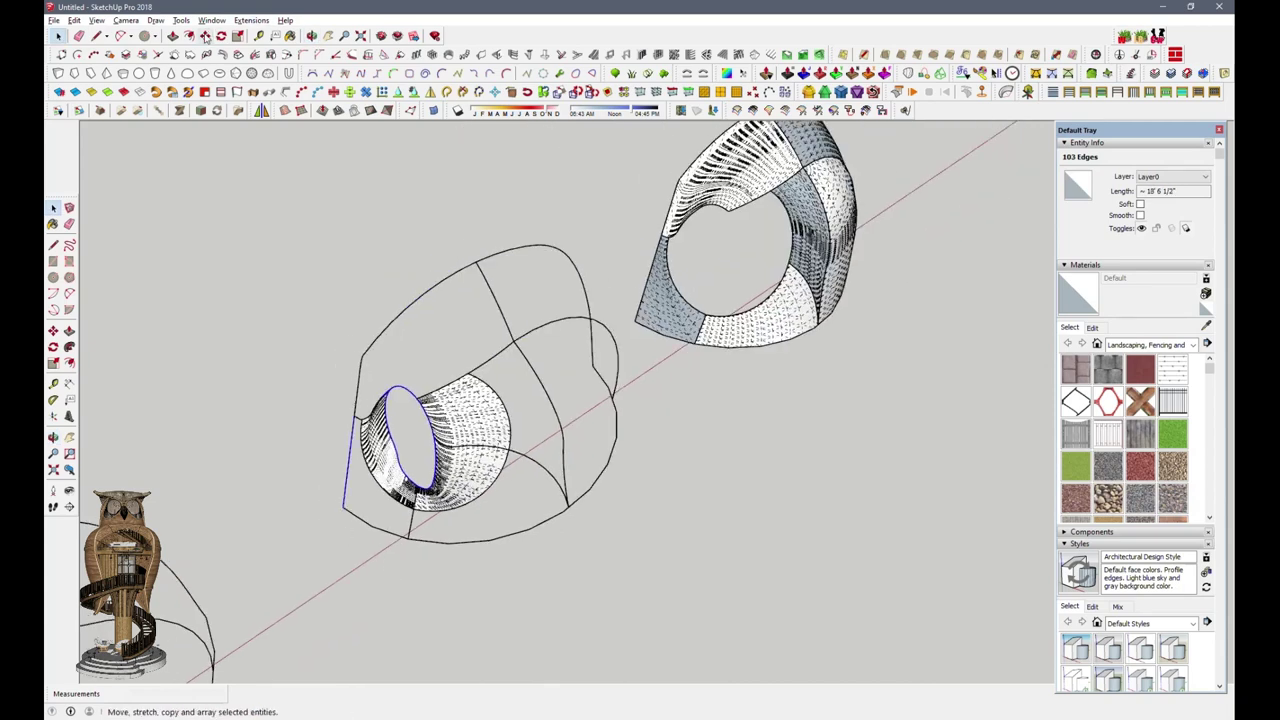
{"action": "left_click", "coordinate": [341, 514]}
{"action": "scroll", "coordinate": [494, 371], "scroll_direction": "down", "scroll_amount": 2}
Step: Close the copied eye outline into a face with a Line
{"action": "key", "text": "space"}
{"action": "scroll", "coordinate": [526, 532], "scroll_direction": "up", "scroll_amount": 3}
{"action": "key", "text": "l"}
{"action": "left_click", "coordinate": [700, 503]}
{"action": "middle_click_drag", "start_coordinate": [702, 503], "coordinate": [720, 585]}
Step: Build a tube rim along the eye outline with JHS Lines to Tube
{"action": "left_click", "coordinate": [252, 58]}
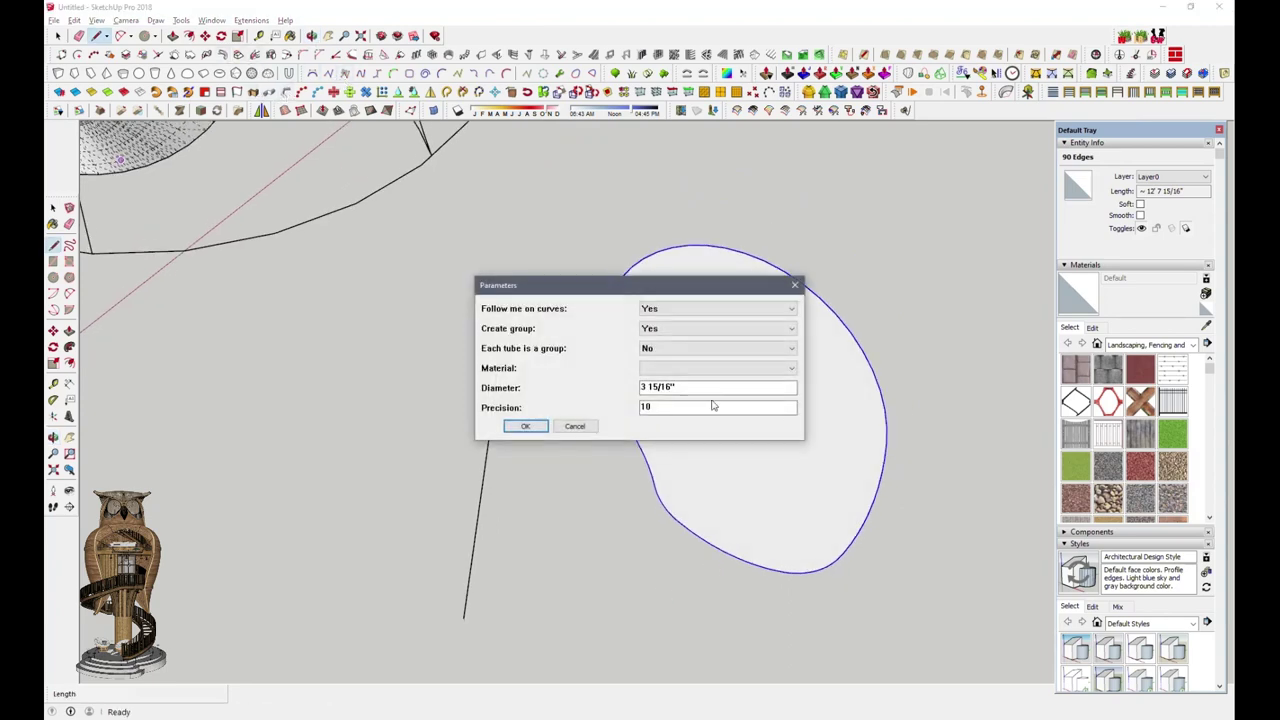
{"action": "left_click", "coordinate": [525, 426]}
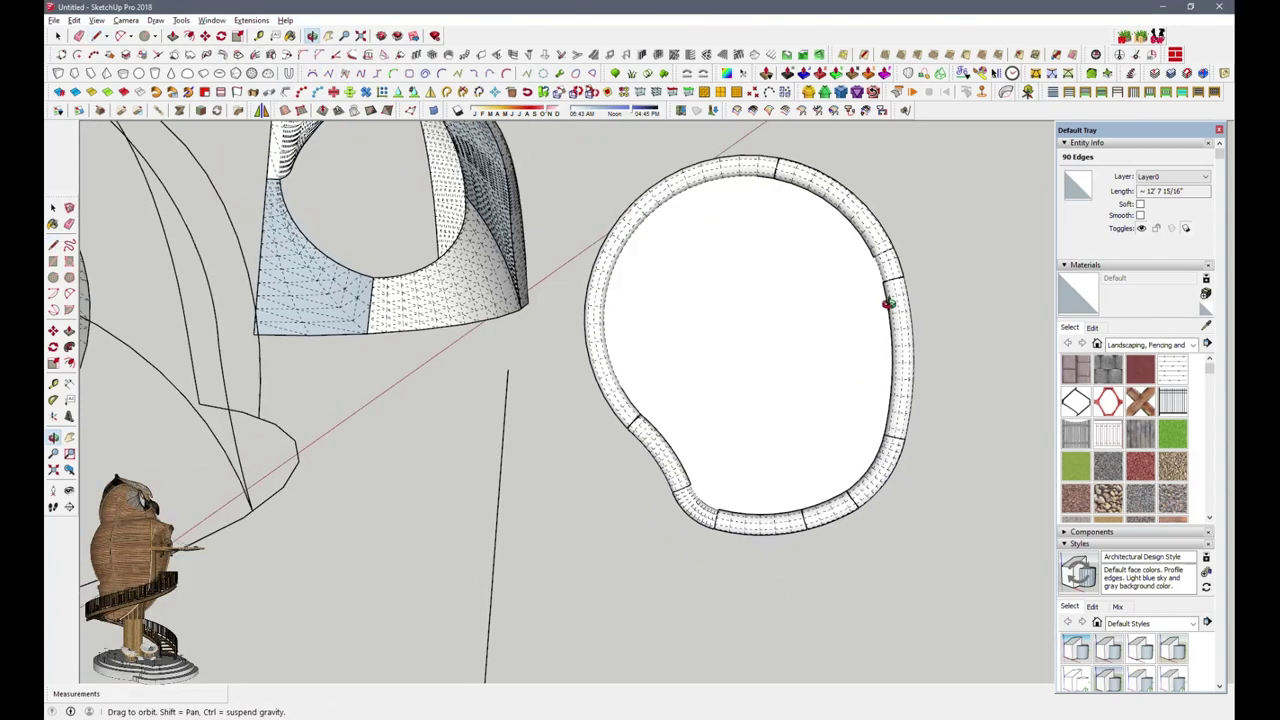
{"action": "left_click", "coordinate": [267, 92]}
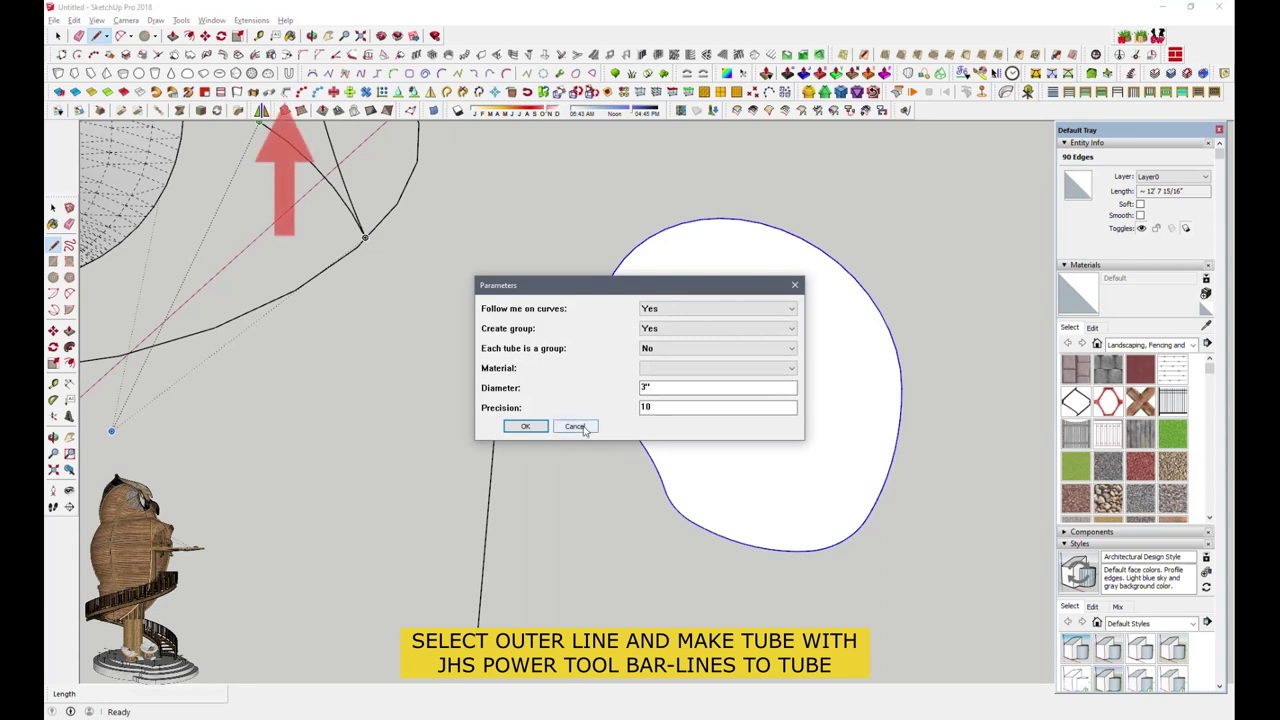
{"action": "left_click", "coordinate": [586, 430]}
{"action": "left_click", "coordinate": [754, 228]}
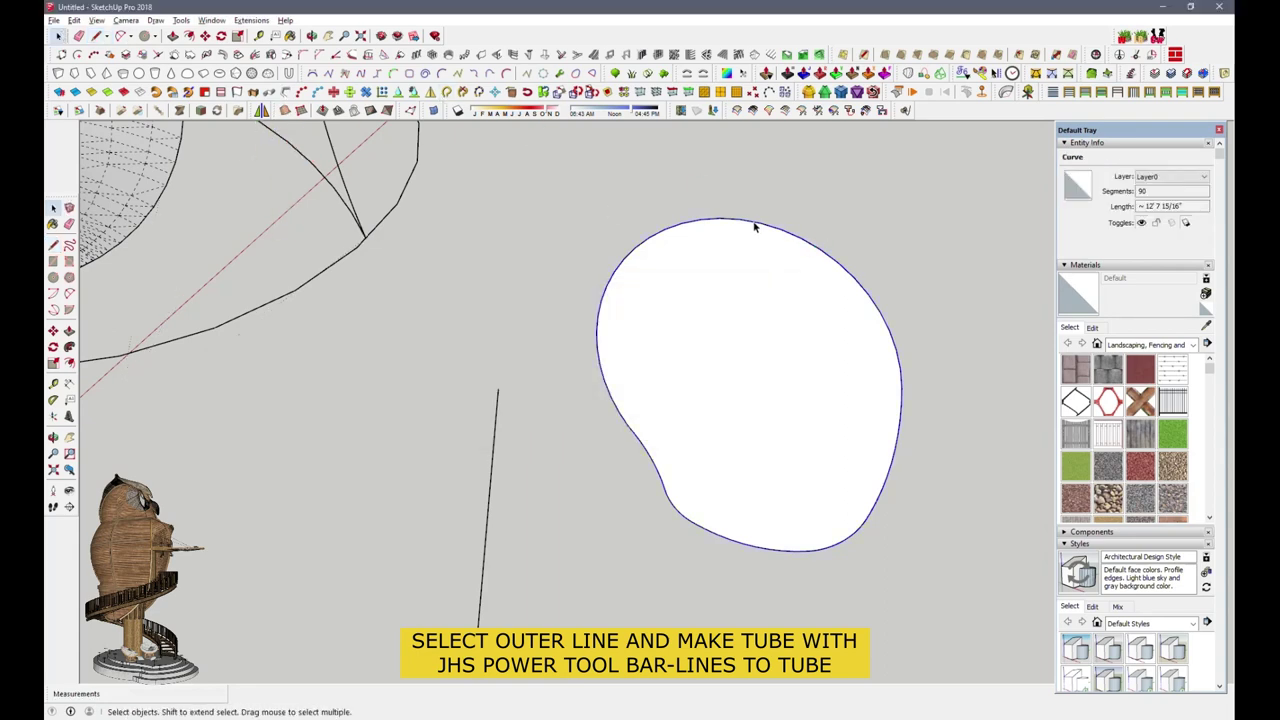
{"action": "left_click", "coordinate": [267, 92]}
{"action": "left_click", "coordinate": [525, 426]}
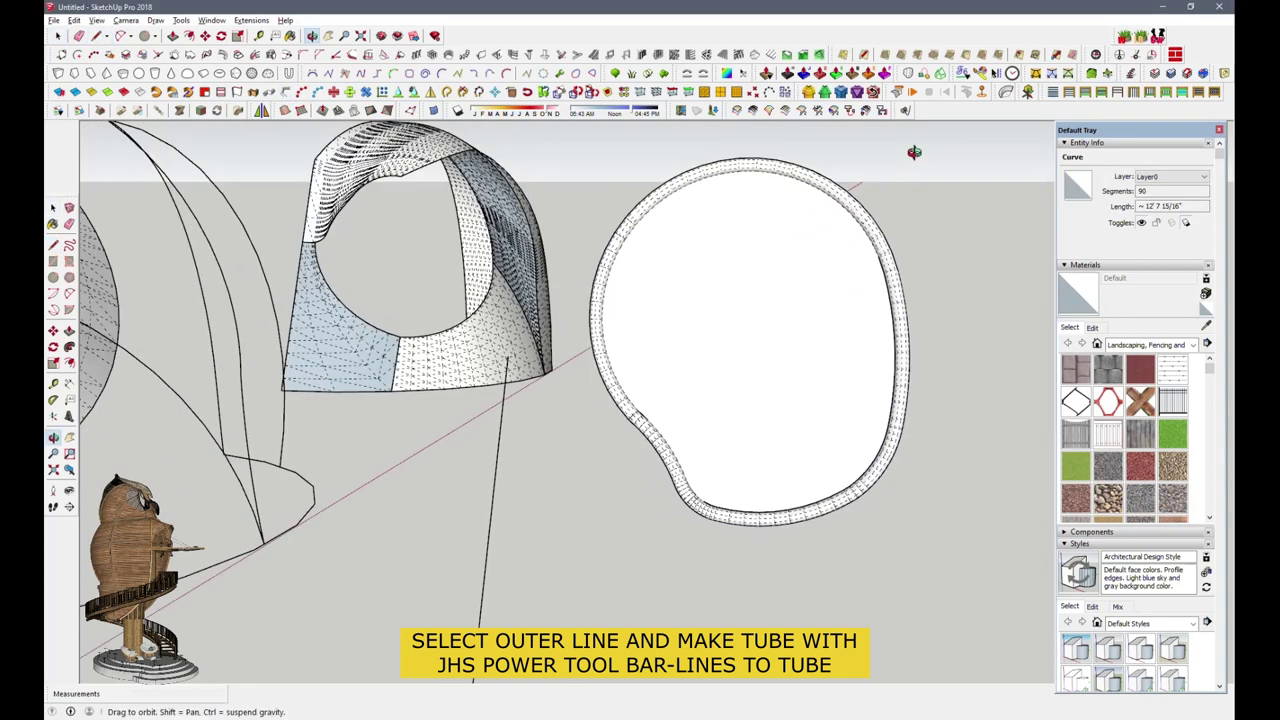
{"action": "middle_click_drag", "start_coordinate": [525, 426], "coordinate": [492, 289]}
{"action": "middle_click_drag", "start_coordinate": [862, 624], "coordinate": [921, 337]}
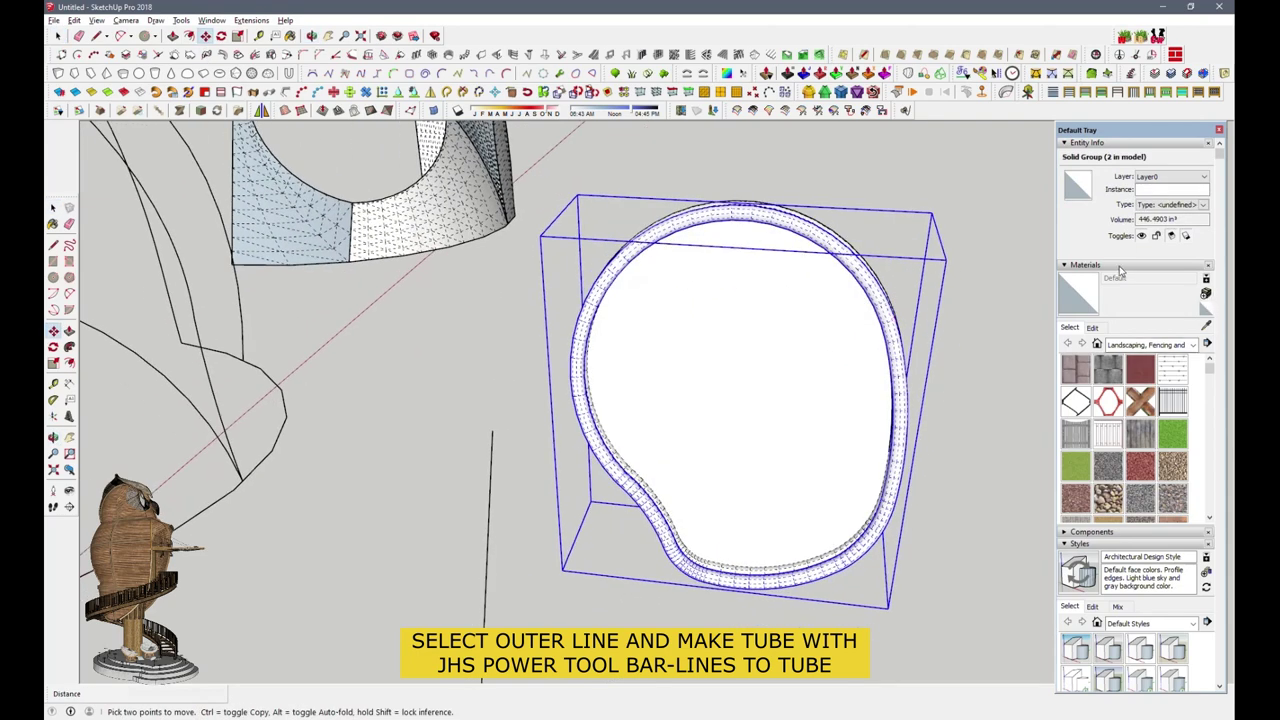
Step: Paint the face inside the tube with Translucent Glass Gray from Glass and Mirrors
{"action": "left_click", "coordinate": [1192, 345]}
{"action": "left_click", "coordinate": [1145, 408]}
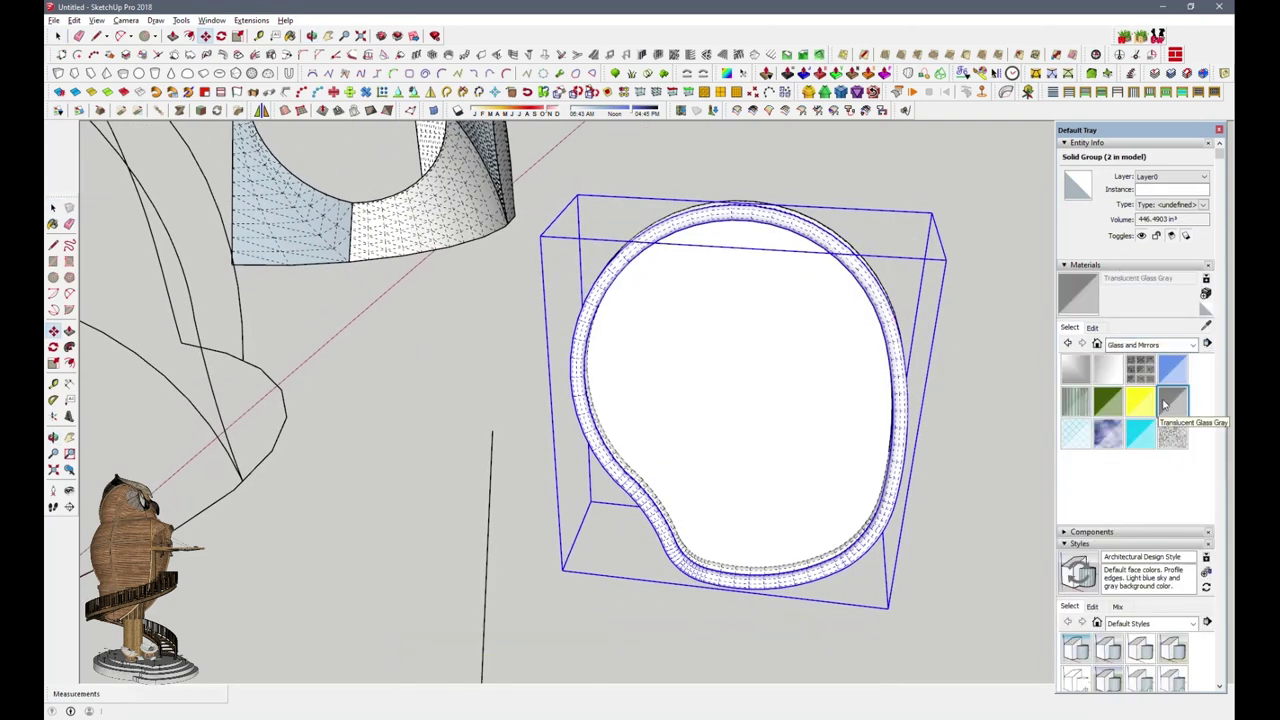
{"action": "left_click", "coordinate": [1075, 369]}
{"action": "left_click", "coordinate": [800, 451]}
{"action": "mouse_move", "coordinate": [800, 451]}
{"action": "middle_mouse_down"}
{"action": "mouse_move", "coordinate": [801, 499]}
{"action": "mouse_move", "coordinate": [790, 470]}
{"action": "middle_mouse_up"}
Step: Move the tube and glass pane into the shell's eye opening and view both shells
{"action": "key", "text": "space"}
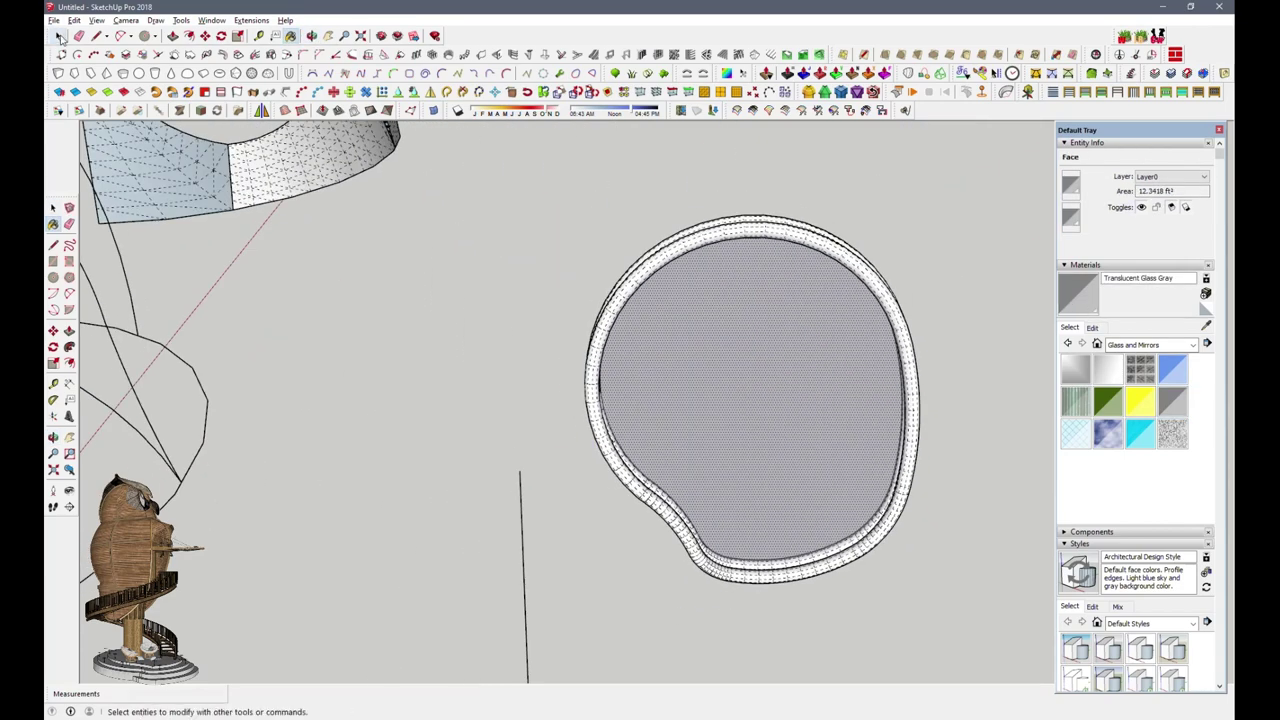
{"action": "left_click_drag", "start_coordinate": [571, 183], "coordinate": [823, 466]}
{"action": "right_click", "coordinate": [762, 300]}
{"action": "key", "text": "Escape"}
{"action": "mouse_move", "coordinate": [746, 304]}
{"action": "middle_mouse_down"}
{"action": "mouse_move", "coordinate": [604, 470]}
{"action": "mouse_move", "coordinate": [705, 235]}
{"action": "middle_mouse_up"}
{"action": "left_click", "coordinate": [604, 470]}
{"action": "left_click", "coordinate": [224, 507]}
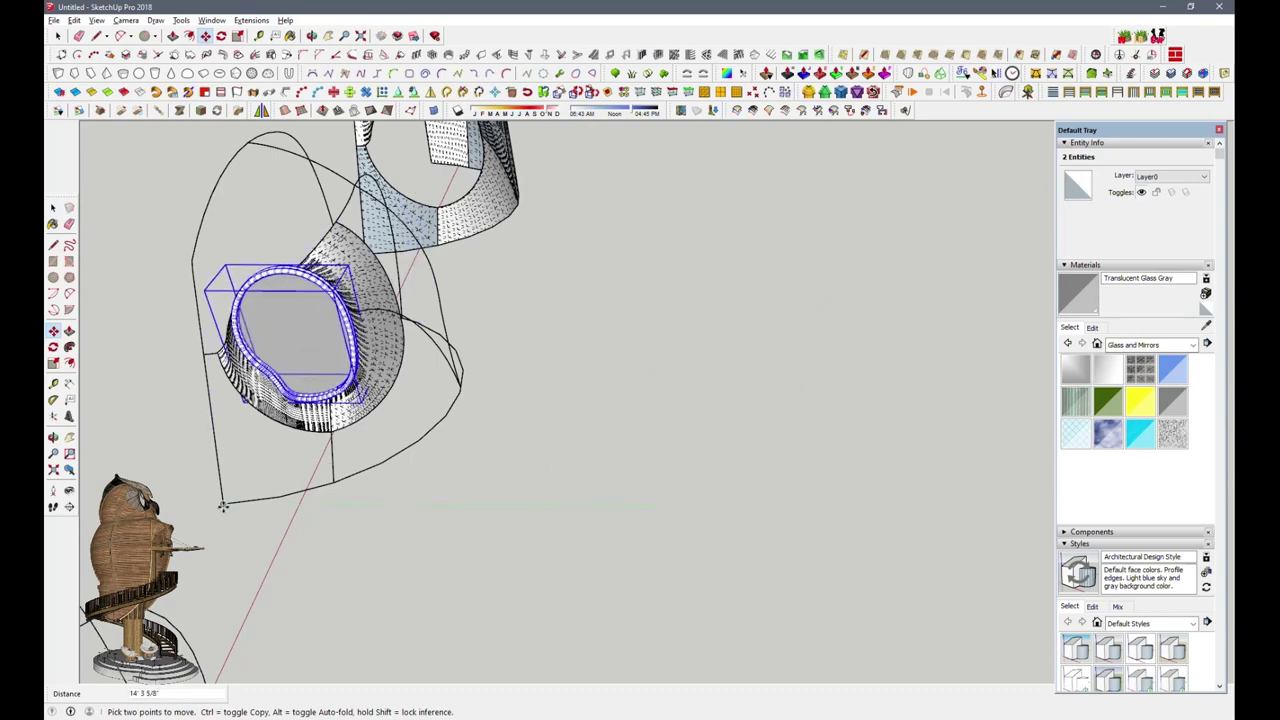
{"action": "key", "text": "space"}
{"action": "left_click", "coordinate": [217, 443]}
{"action": "mouse_move", "coordinate": [283, 459]}
{"action": "middle_mouse_down"}
{"action": "mouse_move", "coordinate": [214, 277]}
{"action": "mouse_move", "coordinate": [171, 349]}
{"action": "mouse_move", "coordinate": [371, 443]}
{"action": "middle_mouse_up"}
{"action": "scroll", "coordinate": [430, 455], "scroll_direction": "down", "scroll_amount": 2}
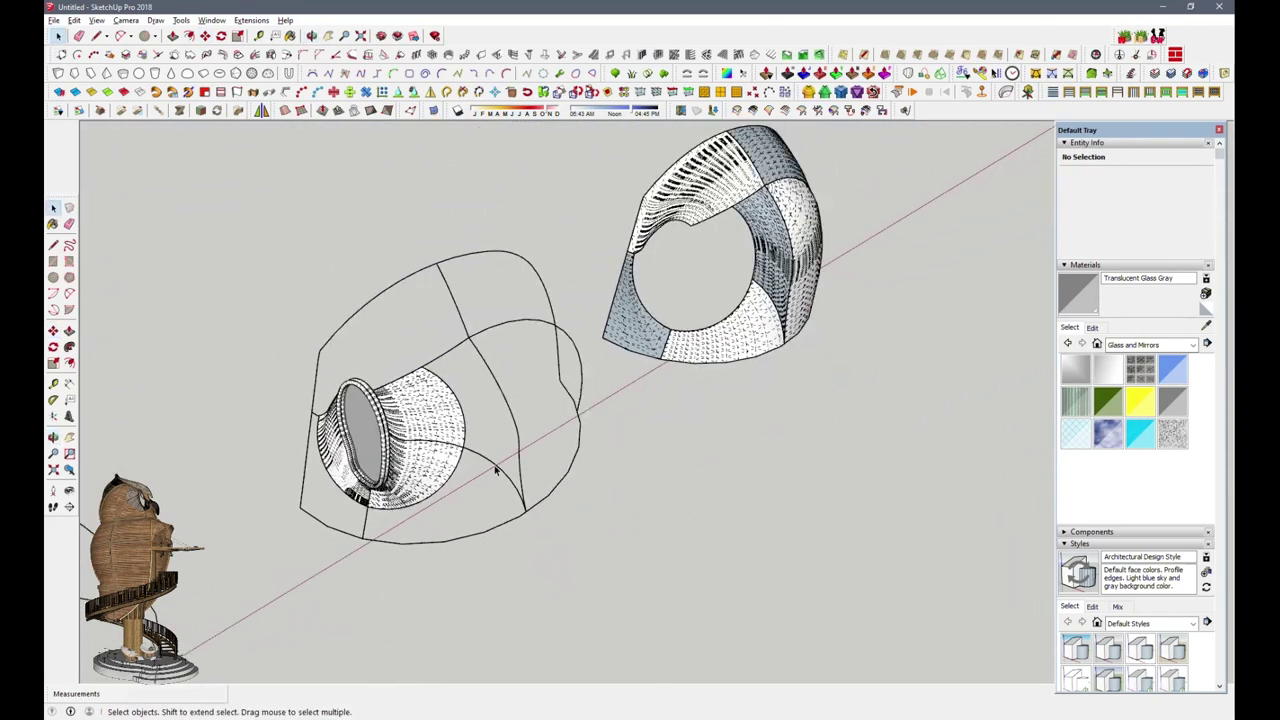
Step: Copy the curved edges beside the eye to a spot away from the shell
{"action": "left_click", "coordinate": [497, 470]}
{"action": "scroll", "coordinate": [508, 449], "scroll_direction": "up", "scroll_amount": 1}
{"action": "scroll", "coordinate": [528, 486], "scroll_direction": "up", "scroll_amount": 1}
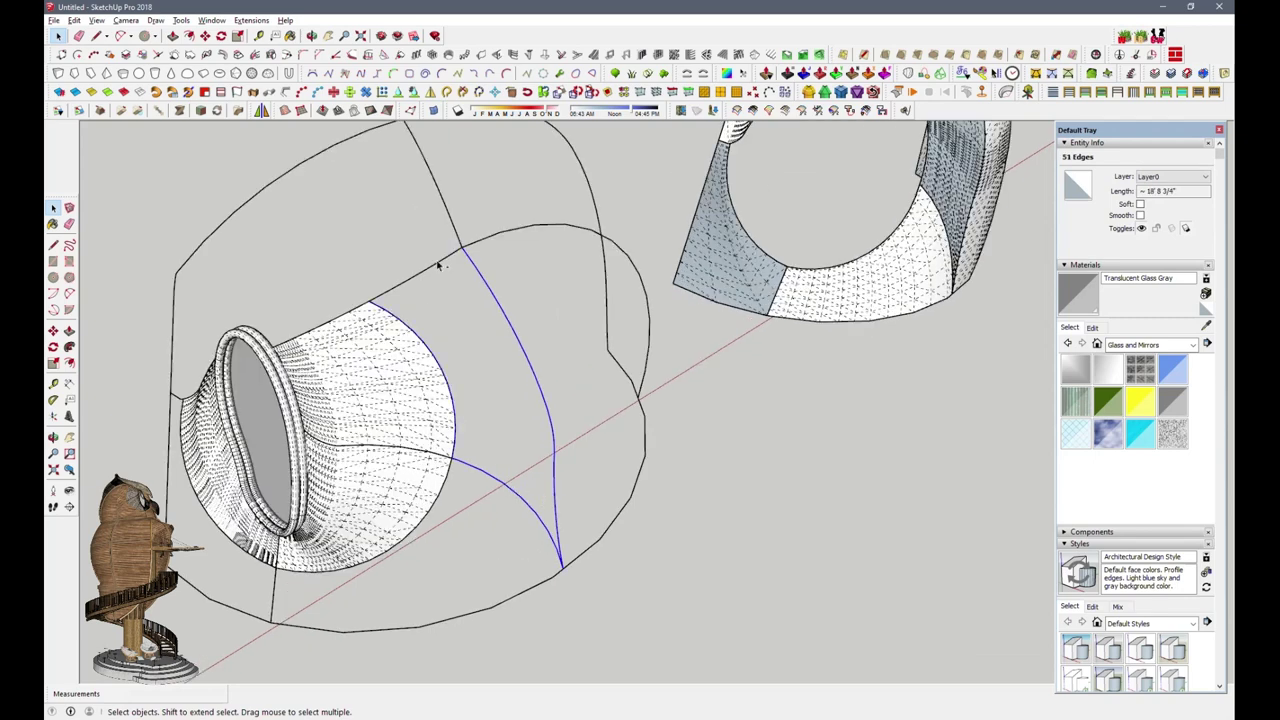
{"action": "scroll", "coordinate": [443, 263], "scroll_direction": "down", "scroll_amount": 2}
{"action": "key", "text": "m"}
{"action": "scroll", "coordinate": [604, 380], "scroll_direction": "down", "scroll_amount": 1}
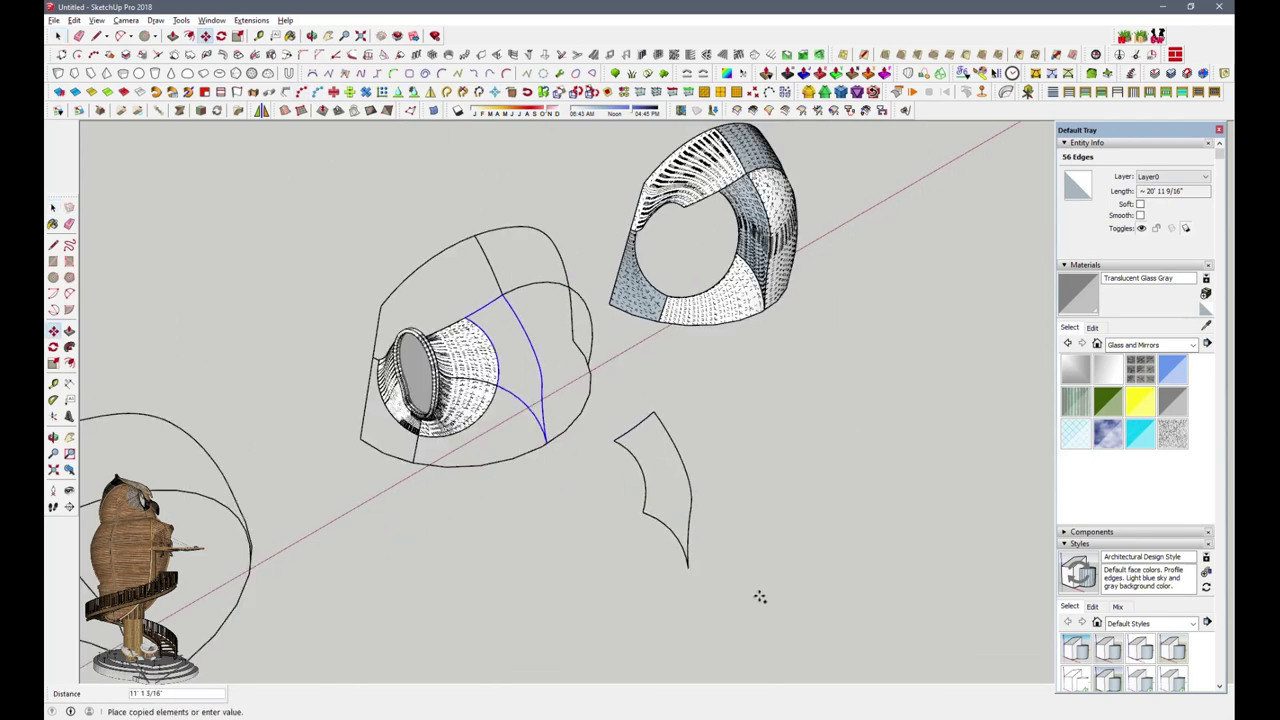
{"action": "left_click", "coordinate": [760, 597]}
Step: Loft the copied curves as curves only, then turn them all into tubes with JHS Lines to Tube
{"action": "left_click", "coordinate": [940, 73]}
{"action": "left_click", "coordinate": [497, 141]}
{"action": "key", "text": "Return"}
{"action": "double_click", "coordinate": [652, 380]}
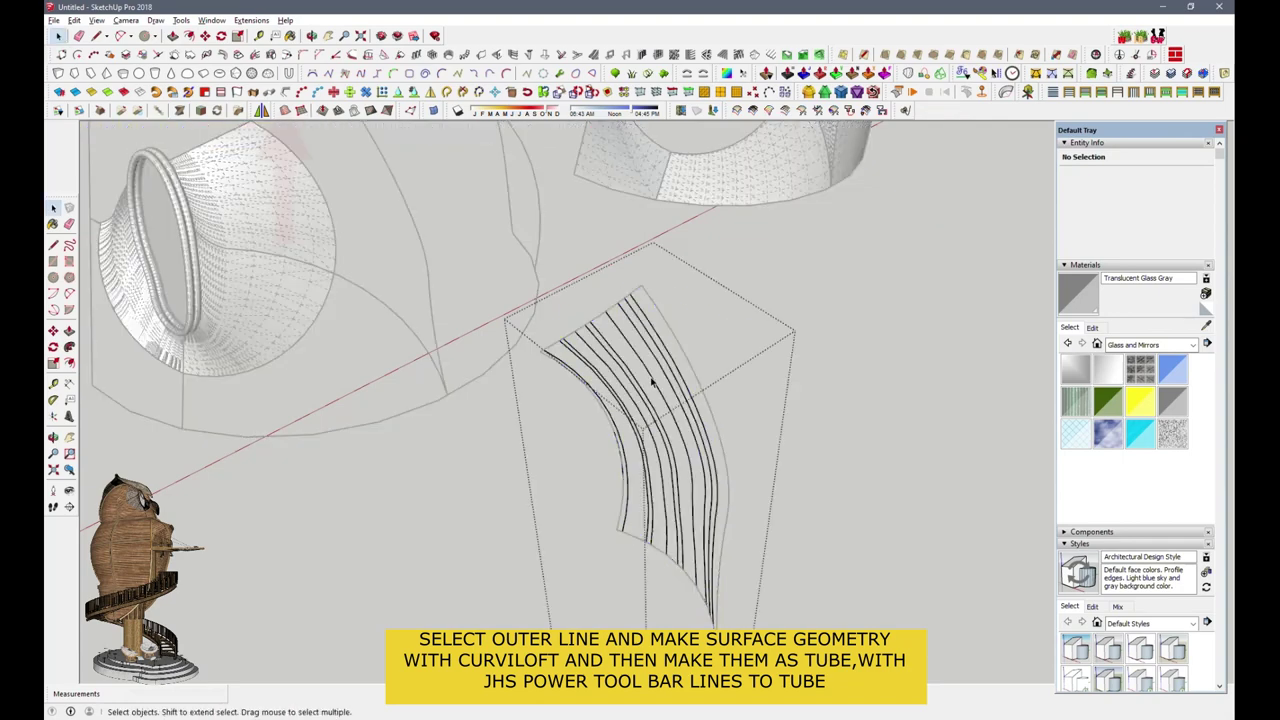
{"action": "key", "text": "ctrl+a"}
{"action": "scroll", "coordinate": [652, 380], "scroll_direction": "down", "scroll_amount": 1}
{"action": "left_click", "coordinate": [283, 110]}
{"action": "left_click", "coordinate": [521, 430]}
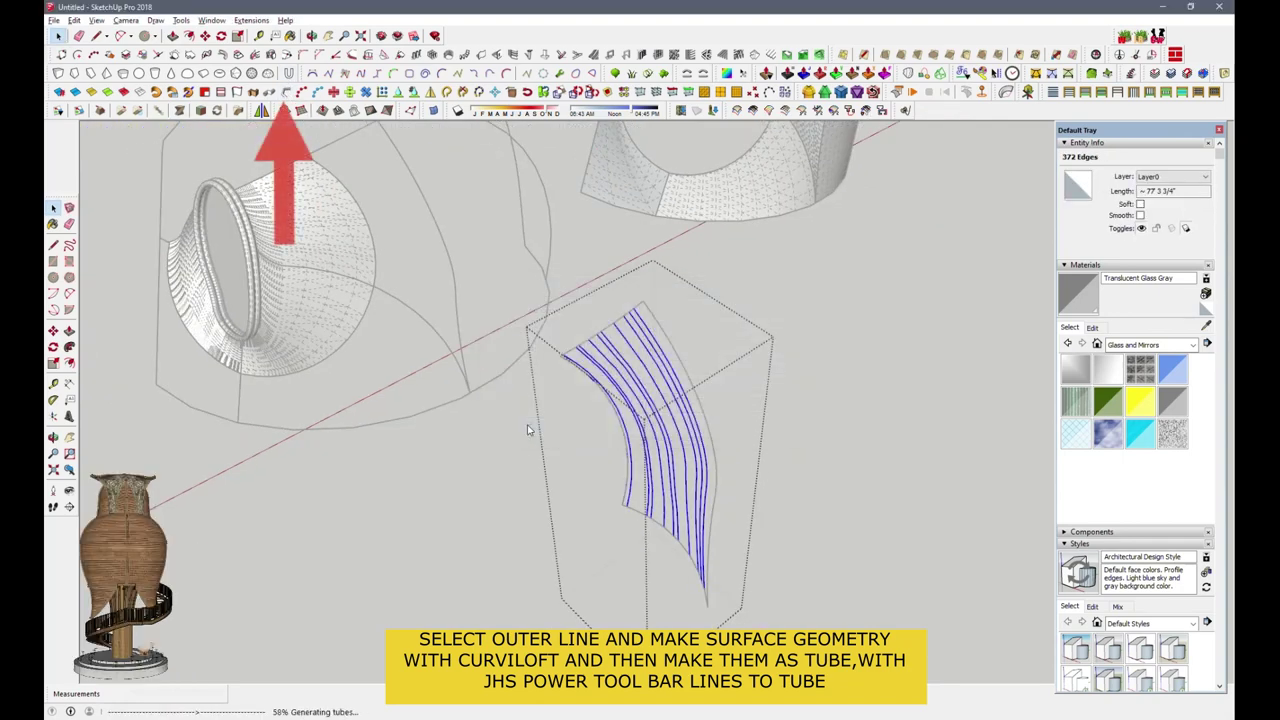
{"action": "middle_click_drag", "start_coordinate": [529, 430], "coordinate": [915, 450]}
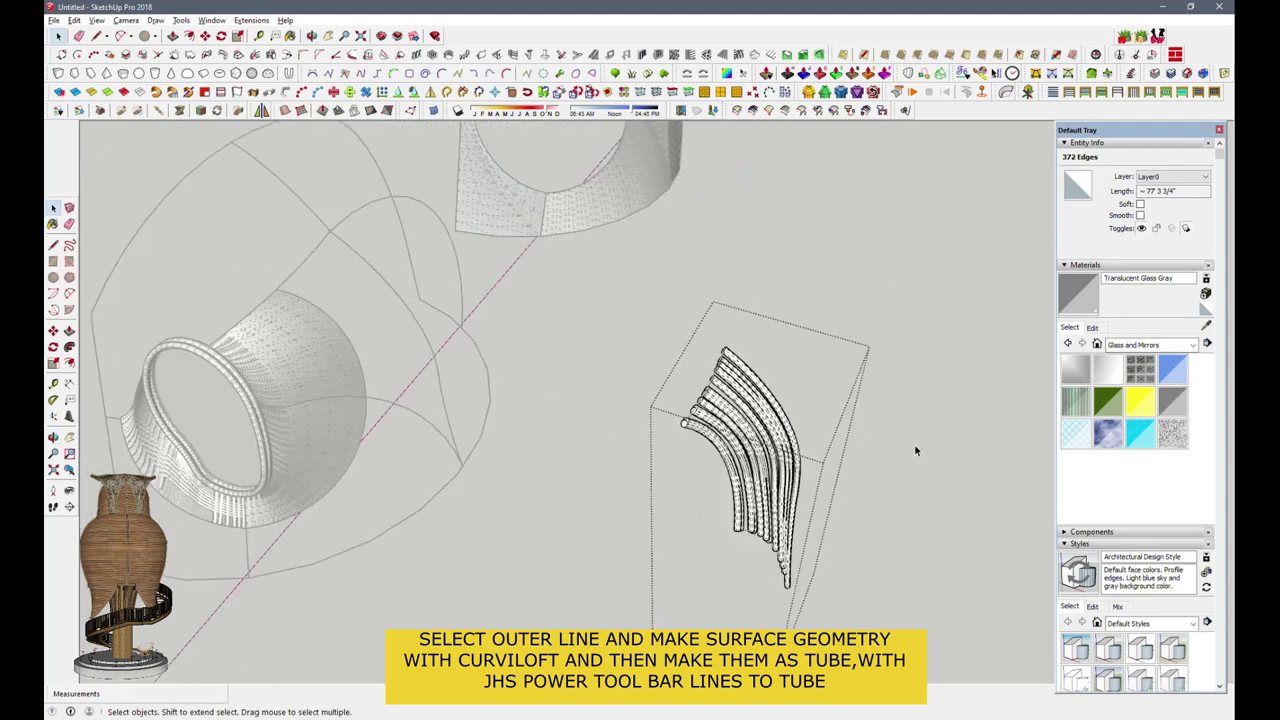
{"action": "left_click", "coordinate": [915, 450]}
Step: Move the tube bundle onto the head shell beside the eye
{"action": "left_click", "coordinate": [760, 450]}
{"action": "left_click", "coordinate": [724, 340]}
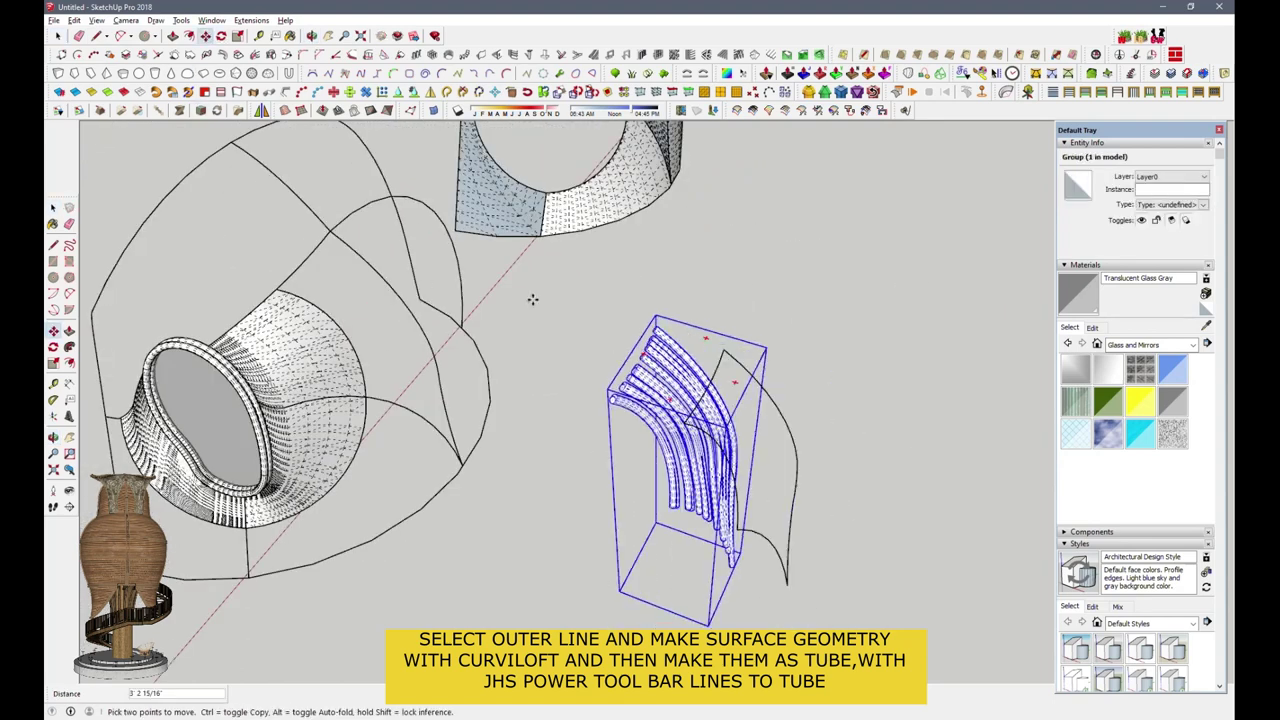
{"action": "middle_click_drag", "start_coordinate": [330, 230], "coordinate": [60, 54]}
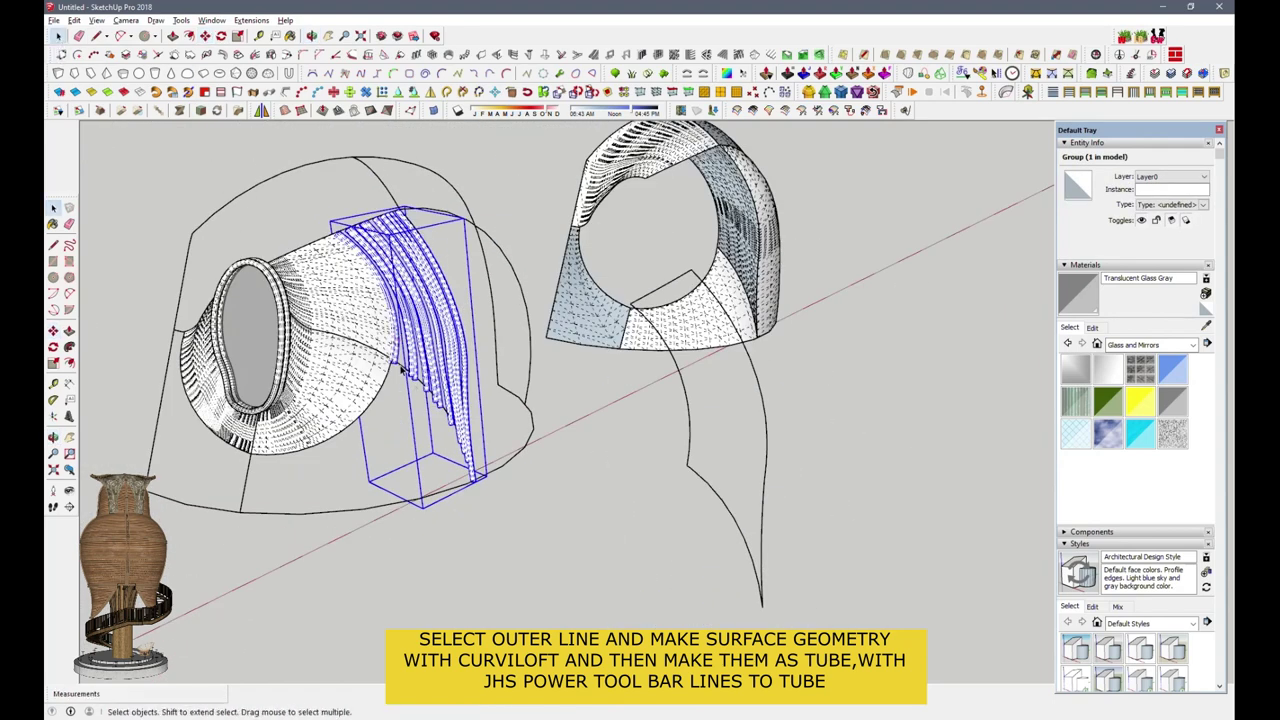
Step: Select the side-panel outline edges and start moving a copy of them
{"action": "left_click", "coordinate": [290, 455], "text": "shift"}
{"action": "mouse_move", "coordinate": [290, 457]}
{"action": "middle_mouse_down"}
{"action": "mouse_move", "coordinate": [371, 471]}
{"action": "mouse_move", "coordinate": [771, 366]}
{"action": "mouse_move", "coordinate": [434, 449]}
{"action": "middle_mouse_up"}
{"action": "key", "text": "m"}
{"action": "left_click", "coordinate": [495, 525]}
{"action": "scroll", "coordinate": [560, 500], "scroll_direction": "down", "scroll_amount": 4}
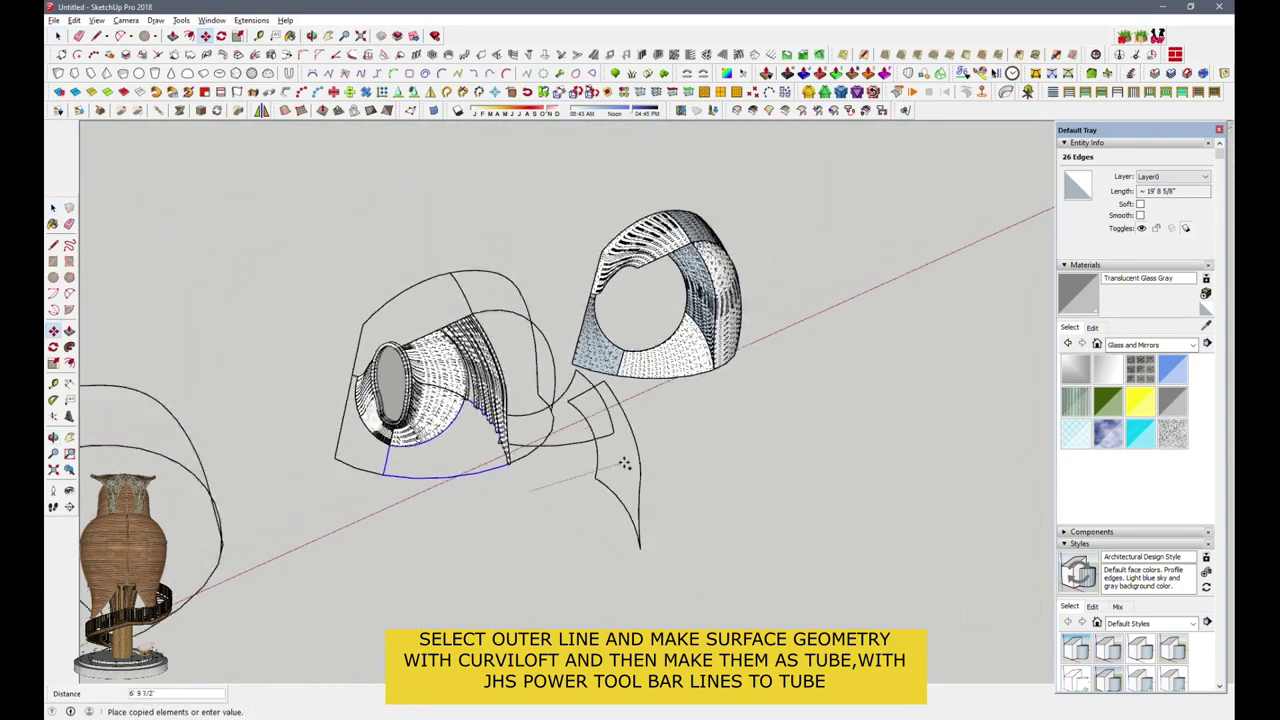
Step: Loft the copied outline with Curviloft and convert its lines to tubes inside the group
{"action": "left_click", "coordinate": [940, 76]}
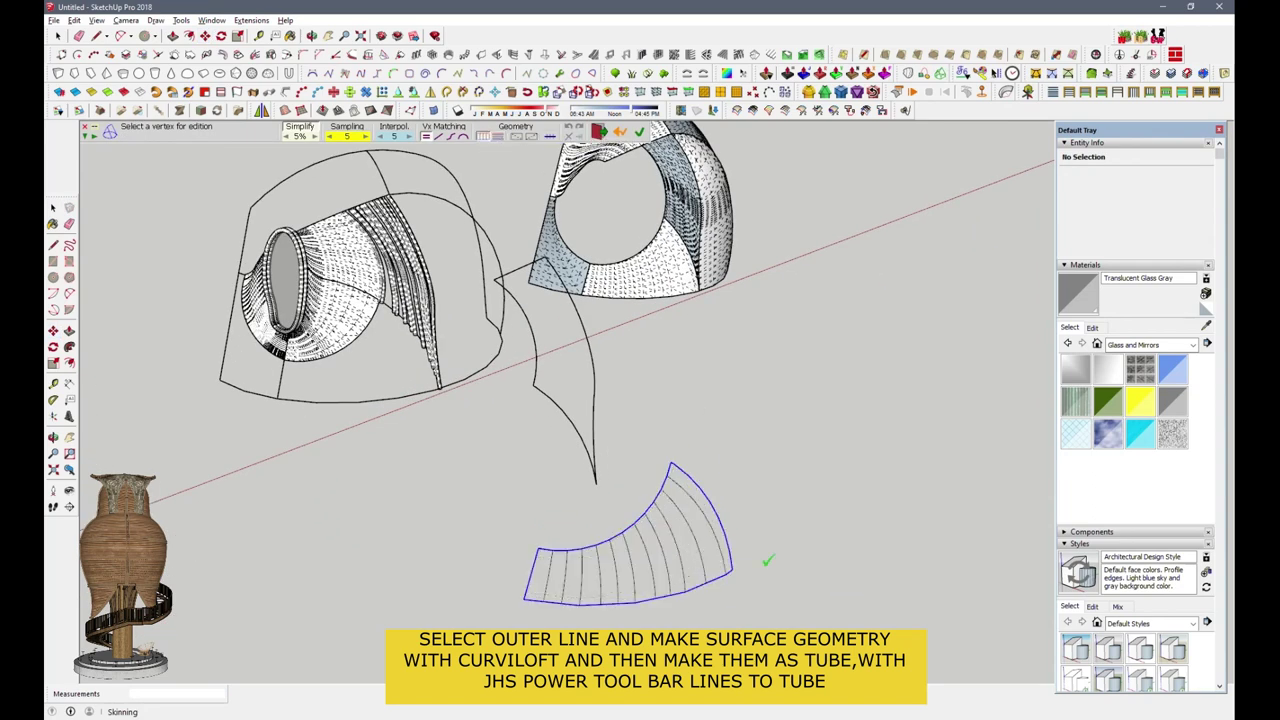
{"action": "key", "text": "Return"}
{"action": "double_click", "coordinate": [620, 560]}
{"action": "left_click", "coordinate": [866, 73]}
{"action": "key", "text": "Return"}
{"action": "left_click", "coordinate": [707, 541]}
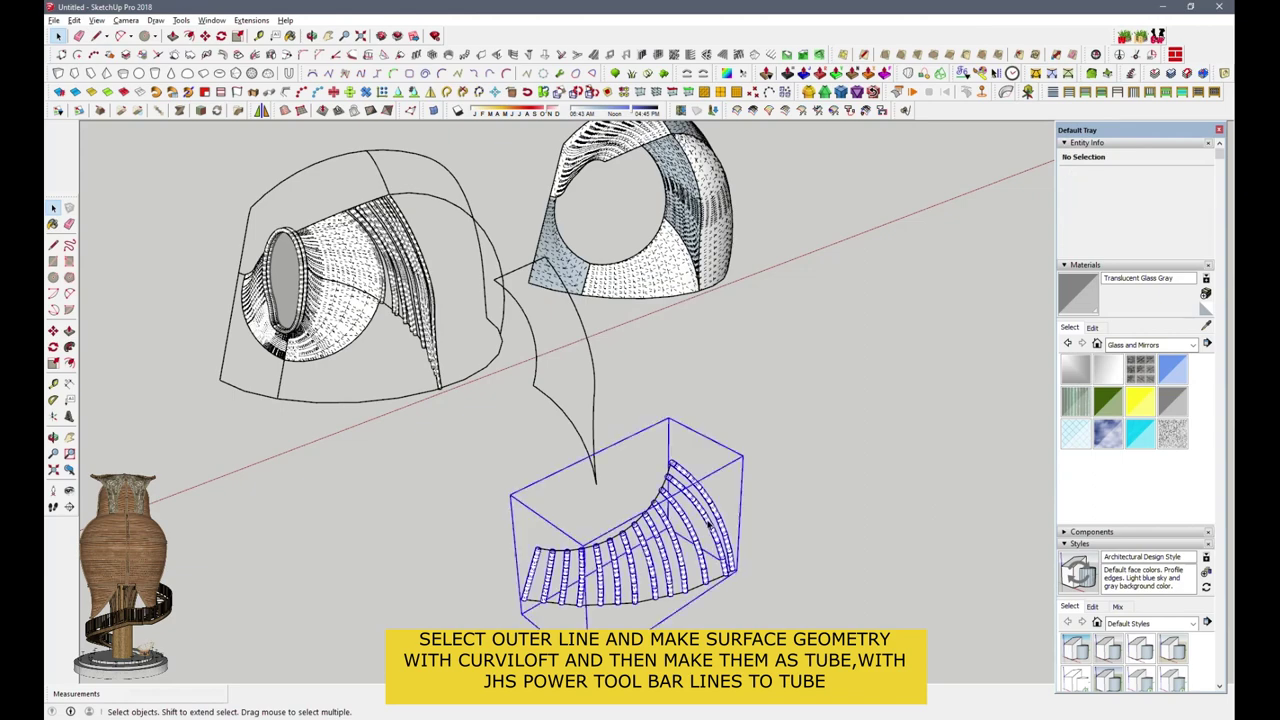
Step: Move the new tube group onto the head shell
{"action": "left_click", "coordinate": [53, 330]}
{"action": "left_click", "coordinate": [462, 504]}
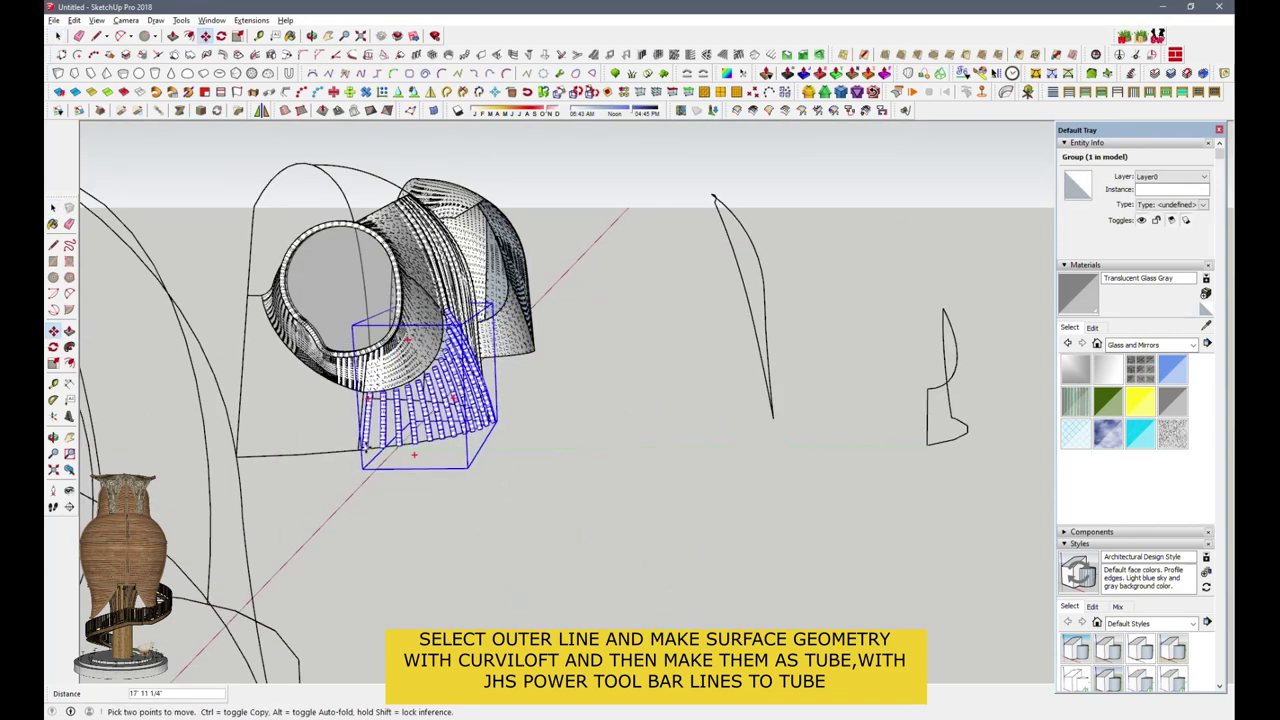
{"action": "middle_click_drag", "start_coordinate": [531, 437], "coordinate": [464, 529]}
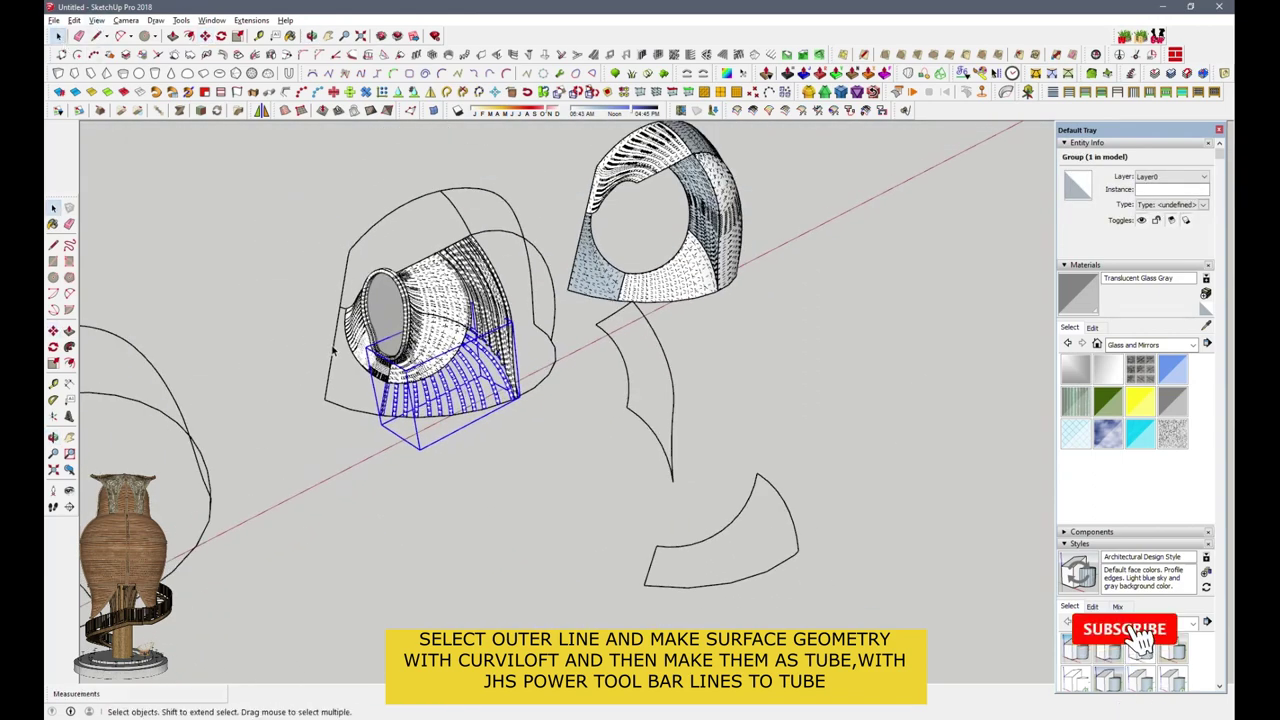
Step: Select the outer outline edges below the eye opening
{"action": "left_click", "coordinate": [334, 349]}
{"action": "scroll", "coordinate": [340, 330], "scroll_direction": "up", "scroll_amount": 2}
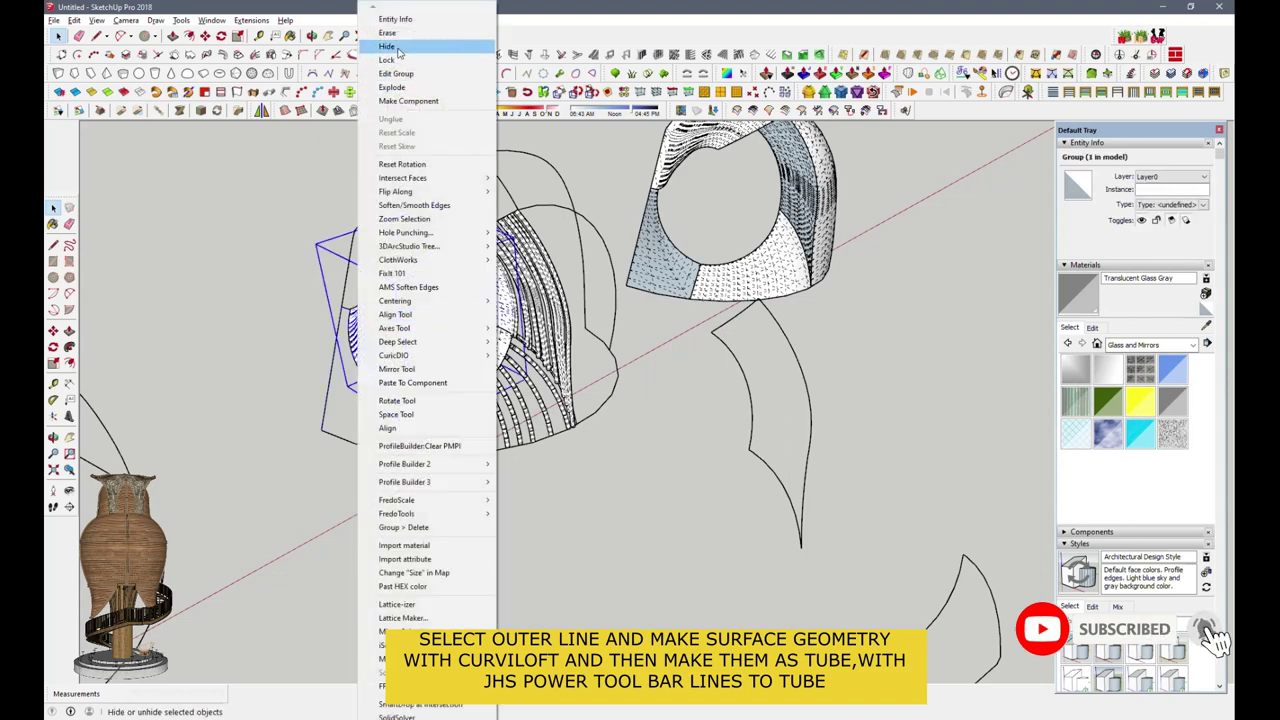
{"action": "left_click_drag", "start_coordinate": [388, 393], "coordinate": [291, 512]}
{"action": "scroll", "coordinate": [291, 512], "scroll_direction": "up", "scroll_amount": 3}
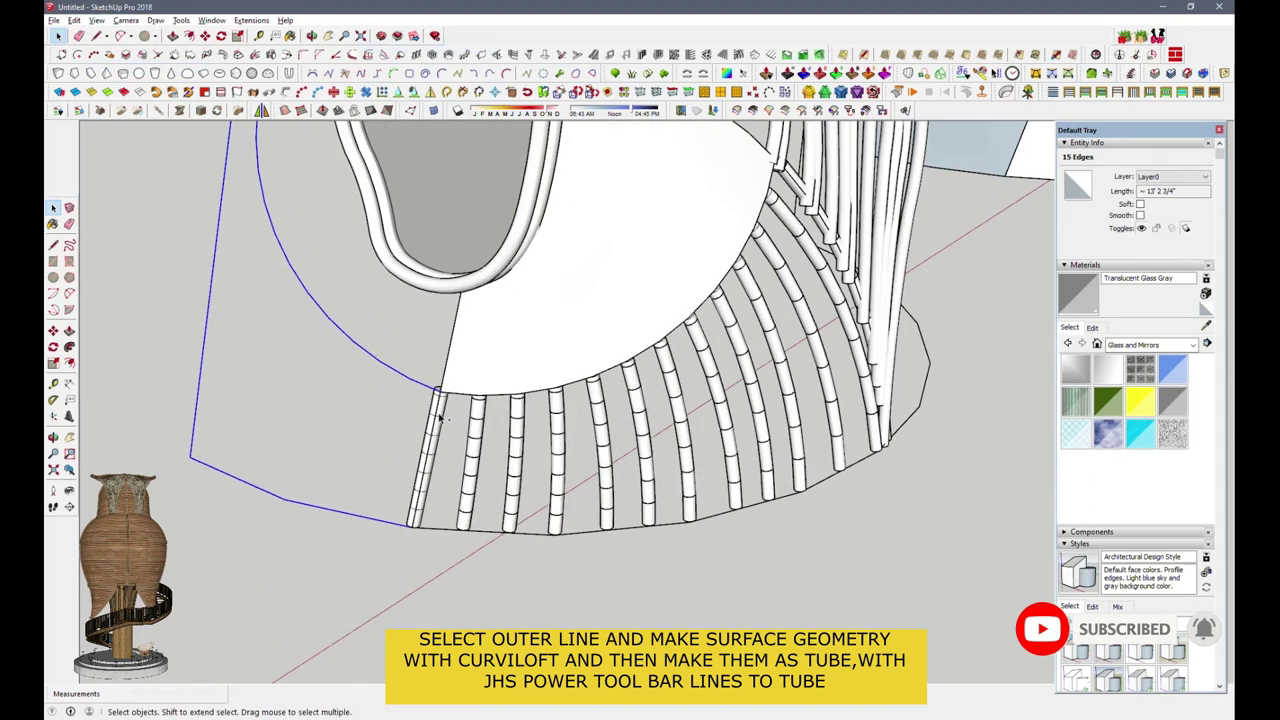
{"action": "scroll", "coordinate": [394, 400], "scroll_direction": "down", "scroll_amount": 2}
{"action": "scroll", "coordinate": [389, 394], "scroll_direction": "down", "scroll_amount": 2}
{"action": "scroll", "coordinate": [389, 394], "scroll_direction": "down", "scroll_amount": 2}
Step: Copy the selected outline away from the shell with Ctrl+Move
{"action": "left_click", "coordinate": [205, 38]}
{"action": "scroll", "coordinate": [465, 413], "scroll_direction": "down", "scroll_amount": 2}
{"action": "left_click", "coordinate": [465, 413]}
{"action": "key", "text": "ctrl"}
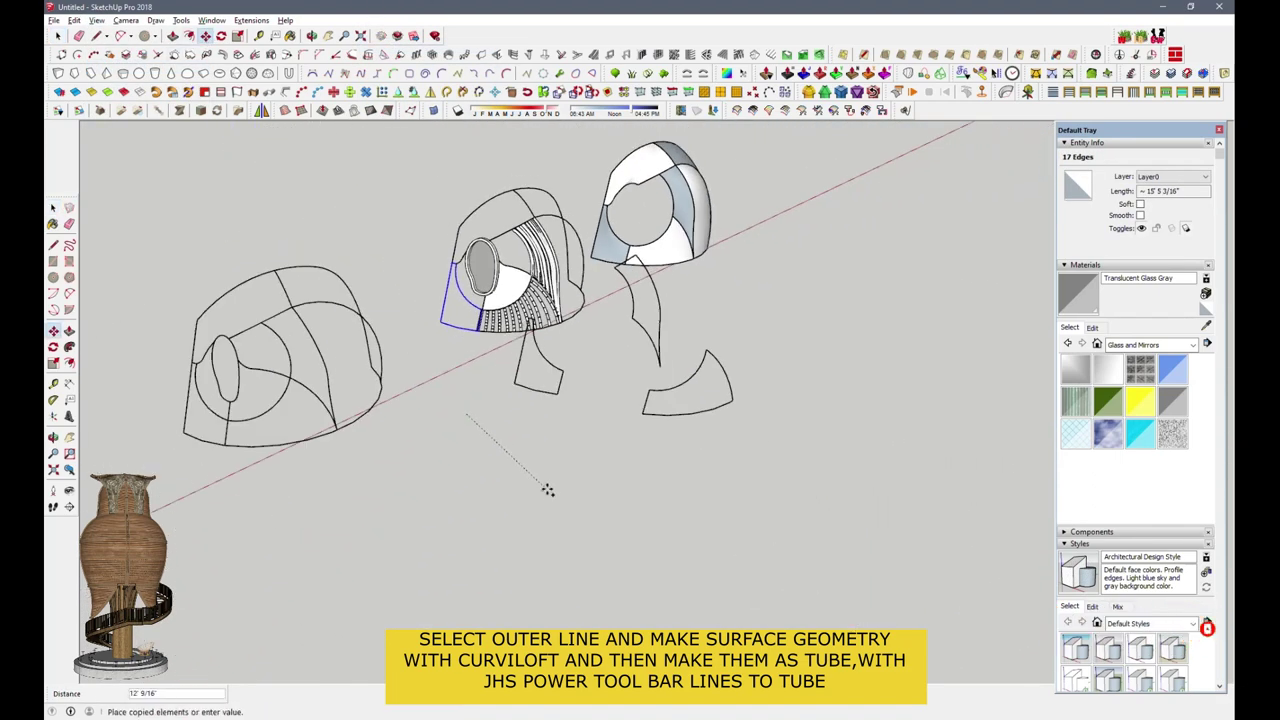
{"action": "scroll", "coordinate": [589, 352], "scroll_direction": "up", "scroll_amount": 4}
{"action": "scroll", "coordinate": [614, 349], "scroll_direction": "up", "scroll_amount": 3}
{"action": "scroll", "coordinate": [660, 470], "scroll_direction": "down", "scroll_amount": 2}
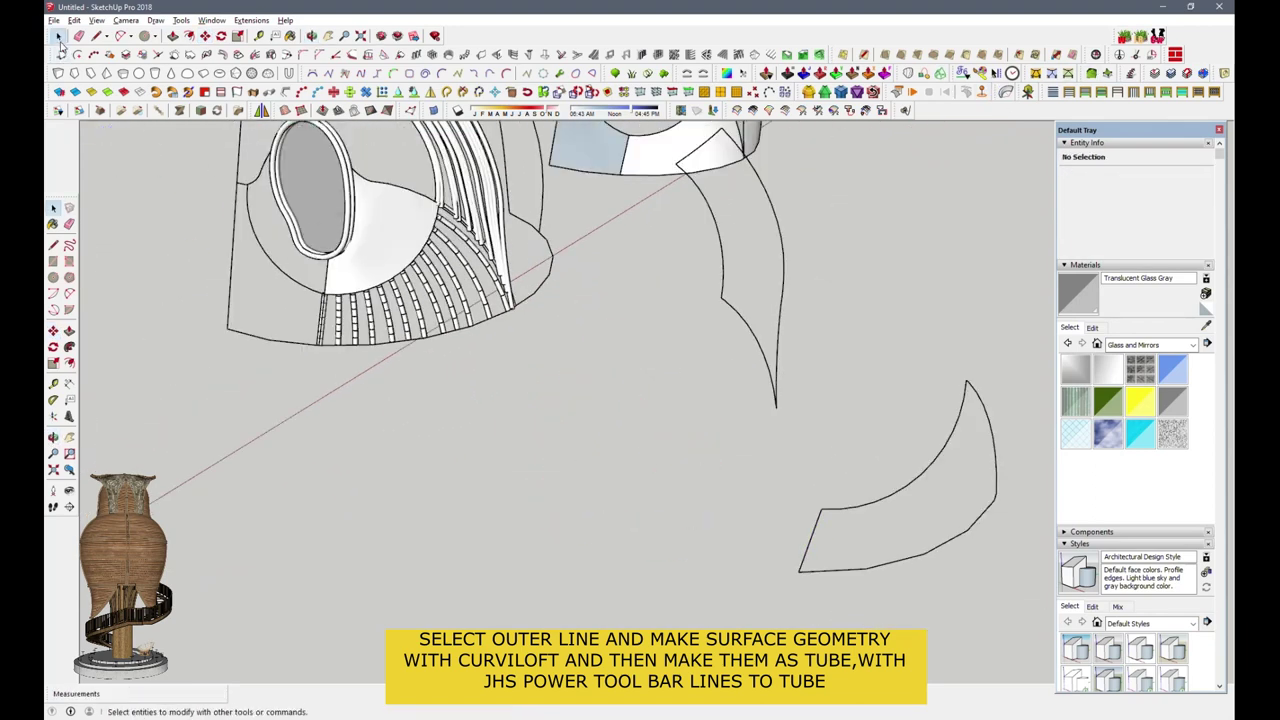
Step: Select the outer edges of the side strip
{"action": "left_click_drag", "start_coordinate": [256, 369], "coordinate": [256, 369]}
{"action": "scroll", "coordinate": [256, 369], "scroll_direction": "up", "scroll_amount": 2}
{"action": "scroll", "coordinate": [251, 214], "scroll_direction": "up", "scroll_amount": 3}
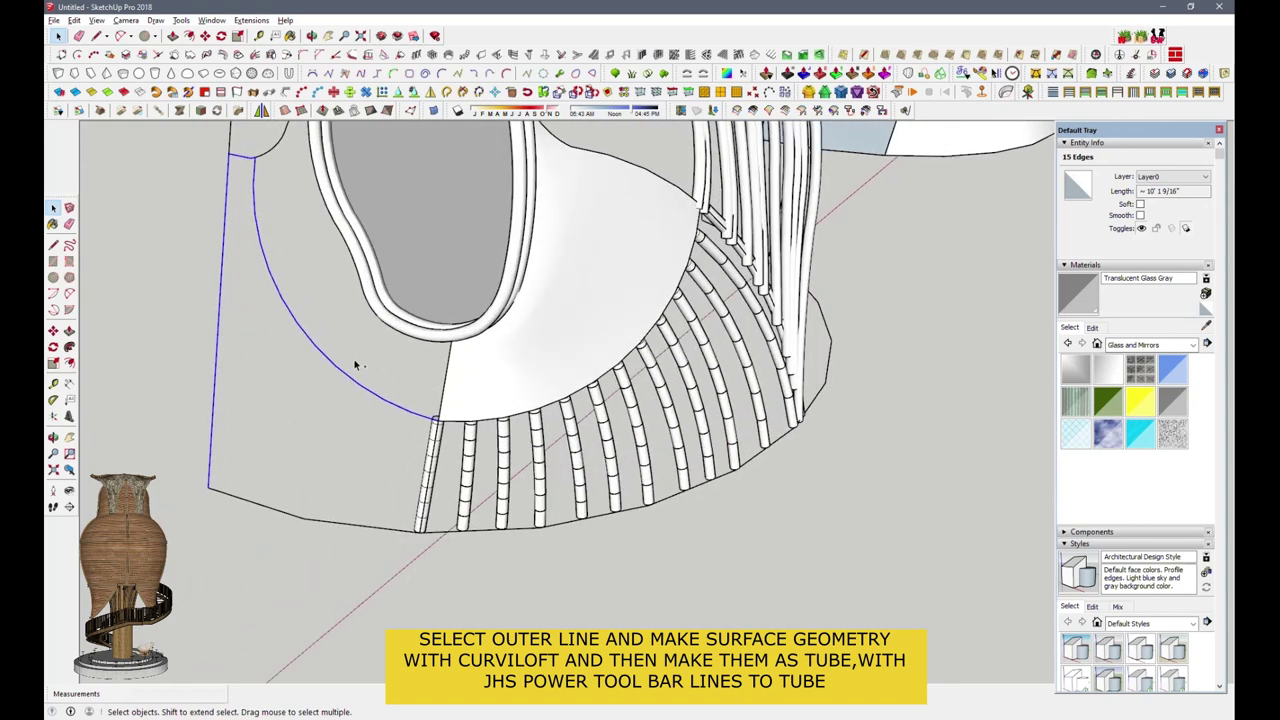
{"action": "left_click", "coordinate": [437, 431], "text": "shift"}
Step: Ctrl+Move a copy of the selected side outline
{"action": "scroll", "coordinate": [340, 410], "scroll_direction": "down", "scroll_amount": 3}
{"action": "key", "text": "m"}
{"action": "scroll", "coordinate": [340, 400], "scroll_direction": "down", "scroll_amount": 3}
{"action": "left_click", "coordinate": [338, 338]}
{"action": "key", "text": "ctrl"}
Step: Loft the copied side outline and turn the loft curves into tubes
{"action": "left_click", "coordinate": [541, 371]}
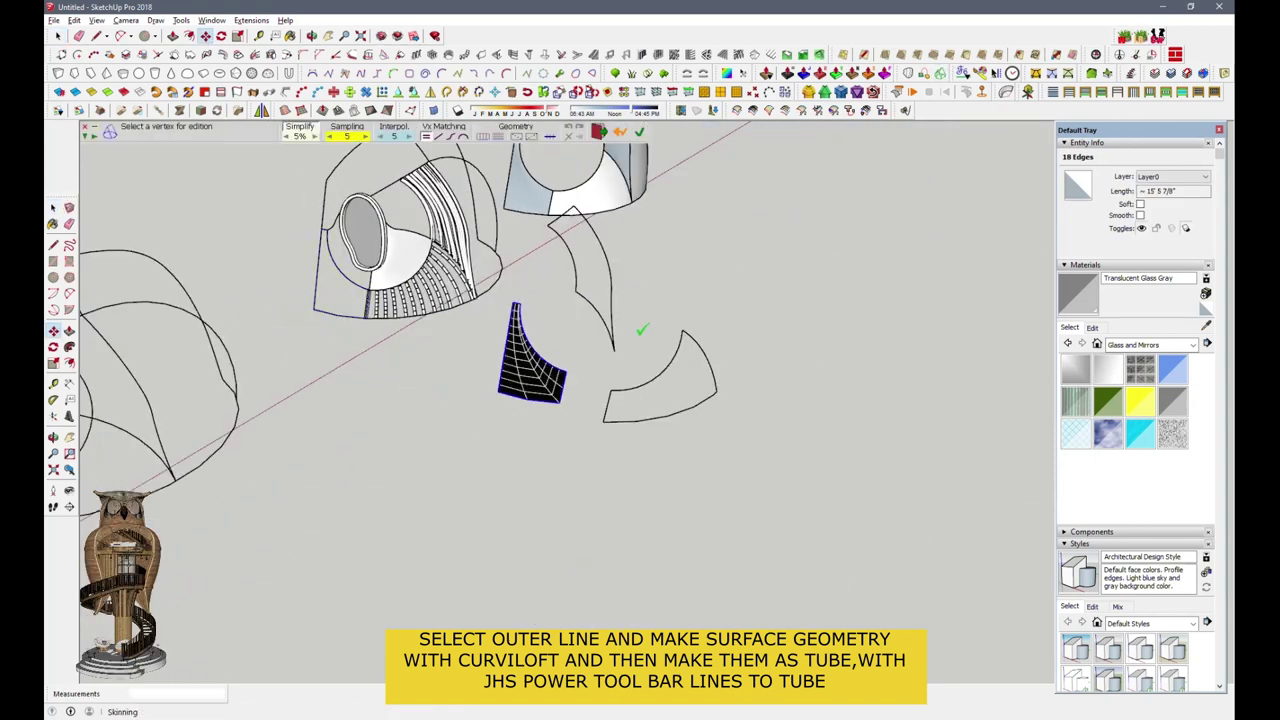
{"action": "scroll", "coordinate": [535, 390], "scroll_direction": "up", "scroll_amount": 2}
{"action": "key", "text": "Return"}
{"action": "double_click", "coordinate": [527, 403]}
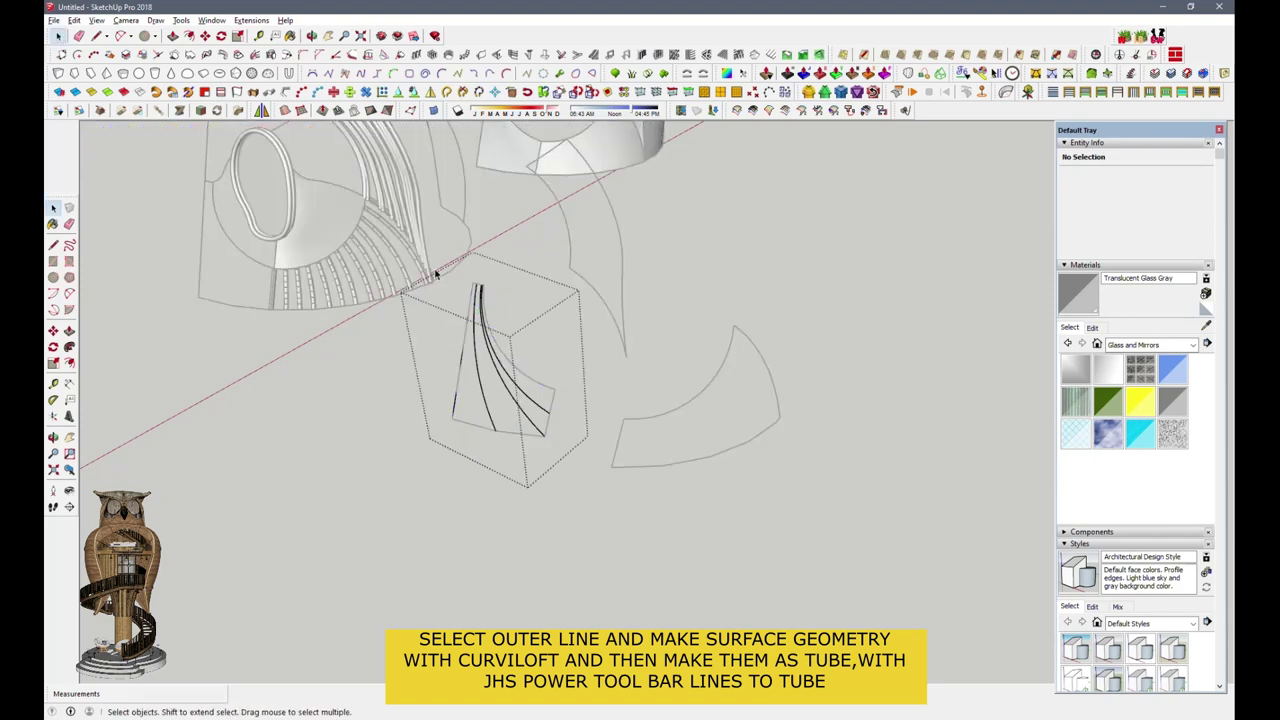
{"action": "left_click", "coordinate": [297, 92]}
{"action": "key", "text": "Return"}
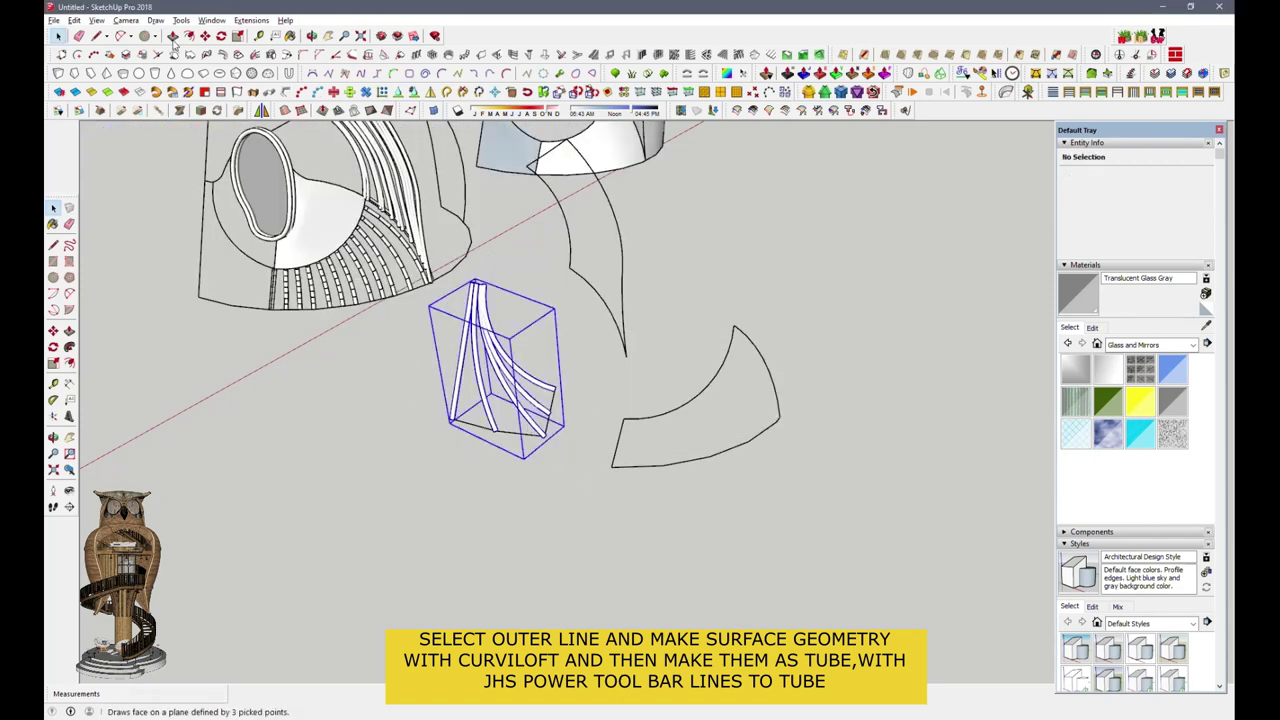
Step: Move the tube group up onto the shell beside the eye
{"action": "left_click", "coordinate": [437, 451]}
{"action": "scroll", "coordinate": [497, 489], "scroll_direction": "up", "scroll_amount": 3}
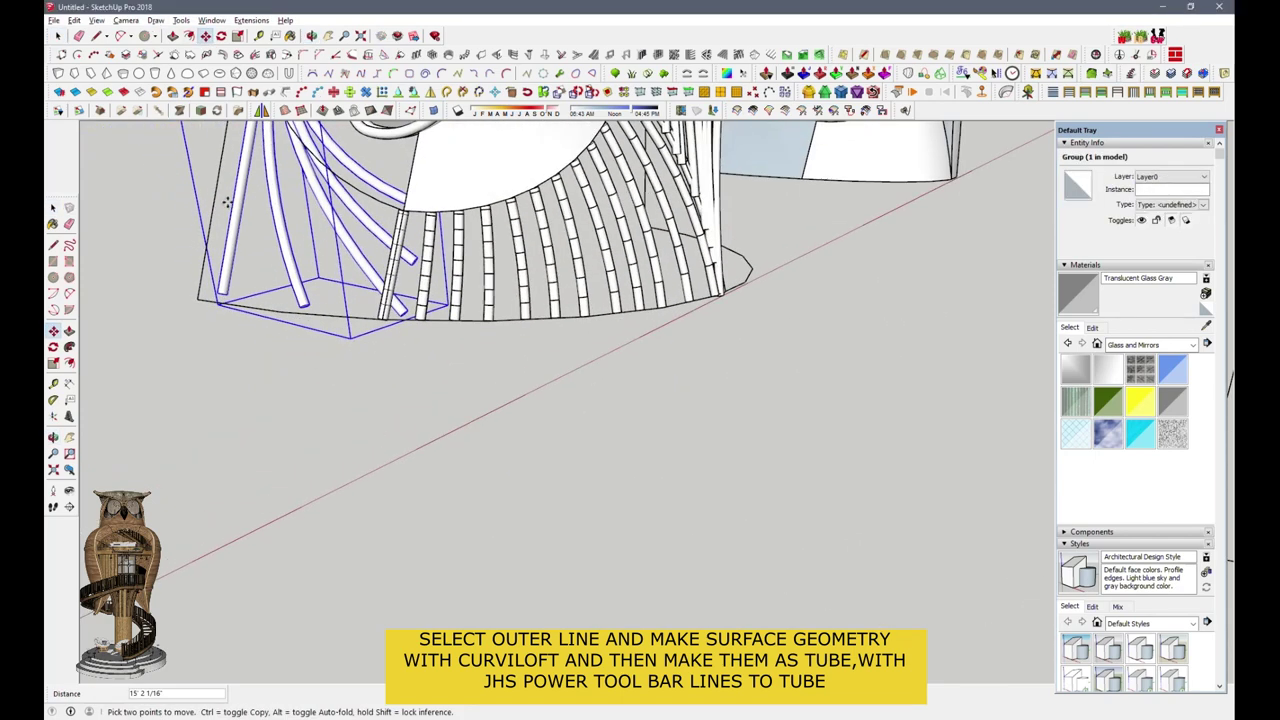
{"action": "mouse_move", "coordinate": [497, 489]}
{"action": "middle_mouse_down"}
{"action": "mouse_move", "coordinate": [491, 434]}
{"action": "mouse_move", "coordinate": [608, 266]}
{"action": "middle_mouse_up"}
{"action": "key", "text": "space"}
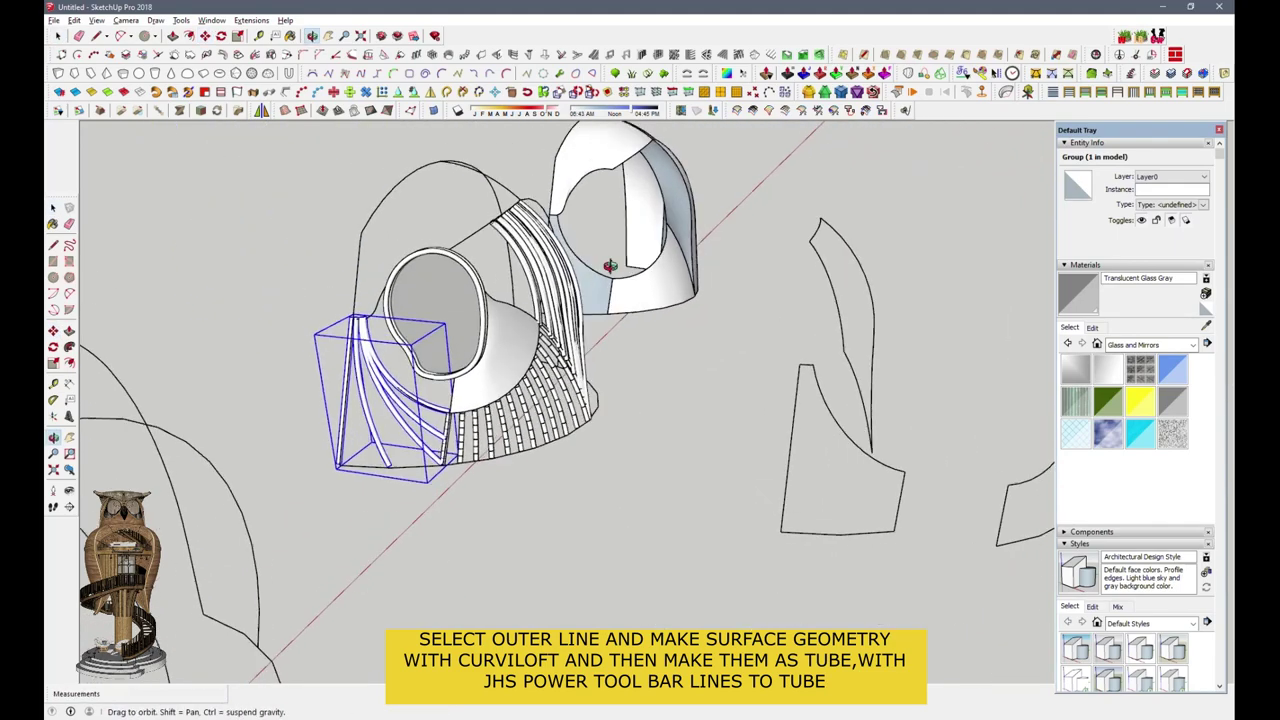
Step: Orbit to a new angle and select the shell's back outline
{"action": "right_click", "coordinate": [515, 359]}
{"action": "mouse_move", "coordinate": [515, 359]}
{"action": "middle_mouse_down"}
{"action": "mouse_move", "coordinate": [666, 303]}
{"action": "mouse_move", "coordinate": [488, 330]}
{"action": "mouse_move", "coordinate": [600, 366]}
{"action": "mouse_move", "coordinate": [601, 244]}
{"action": "middle_mouse_up"}
{"action": "left_click", "coordinate": [493, 339]}
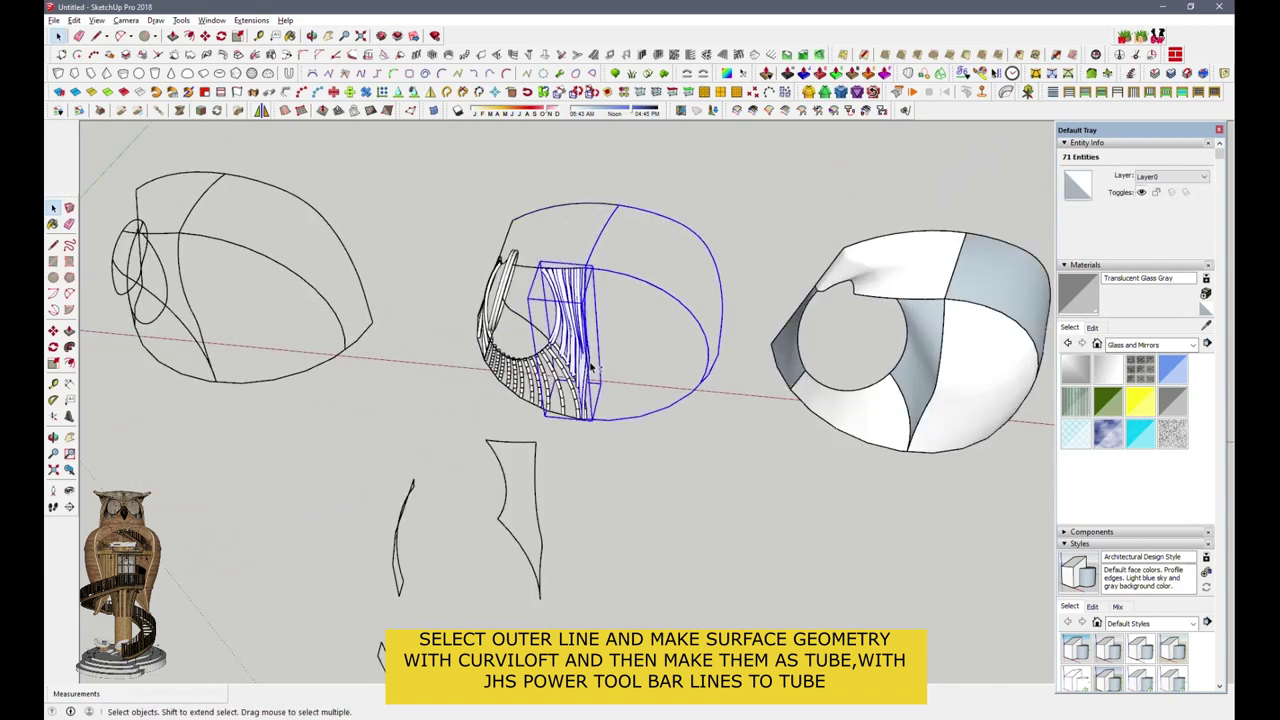
Step: Loft a Curviloft skin across the back outline of the head shell
{"action": "right_click", "coordinate": [594, 368]}
{"action": "left_click", "coordinate": [676, 212]}
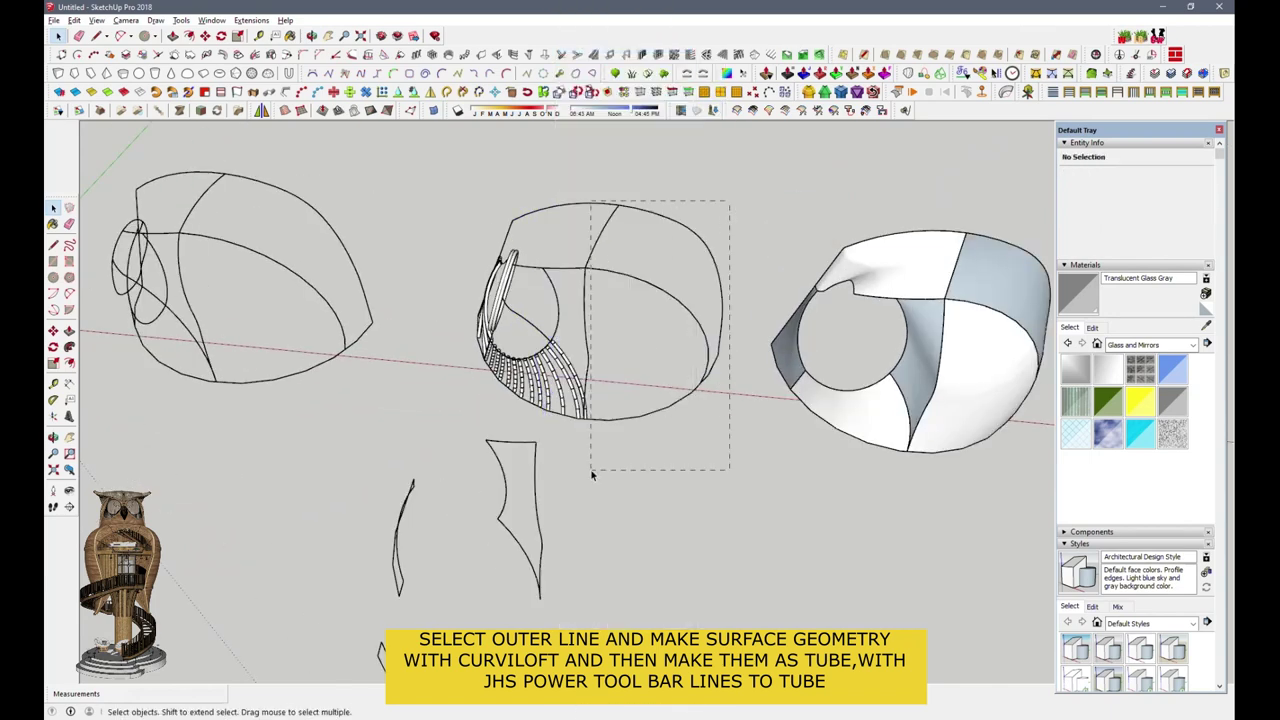
{"action": "scroll", "coordinate": [579, 360], "scroll_direction": "up", "scroll_amount": 3}
{"action": "scroll", "coordinate": [600, 380], "scroll_direction": "down", "scroll_amount": 2}
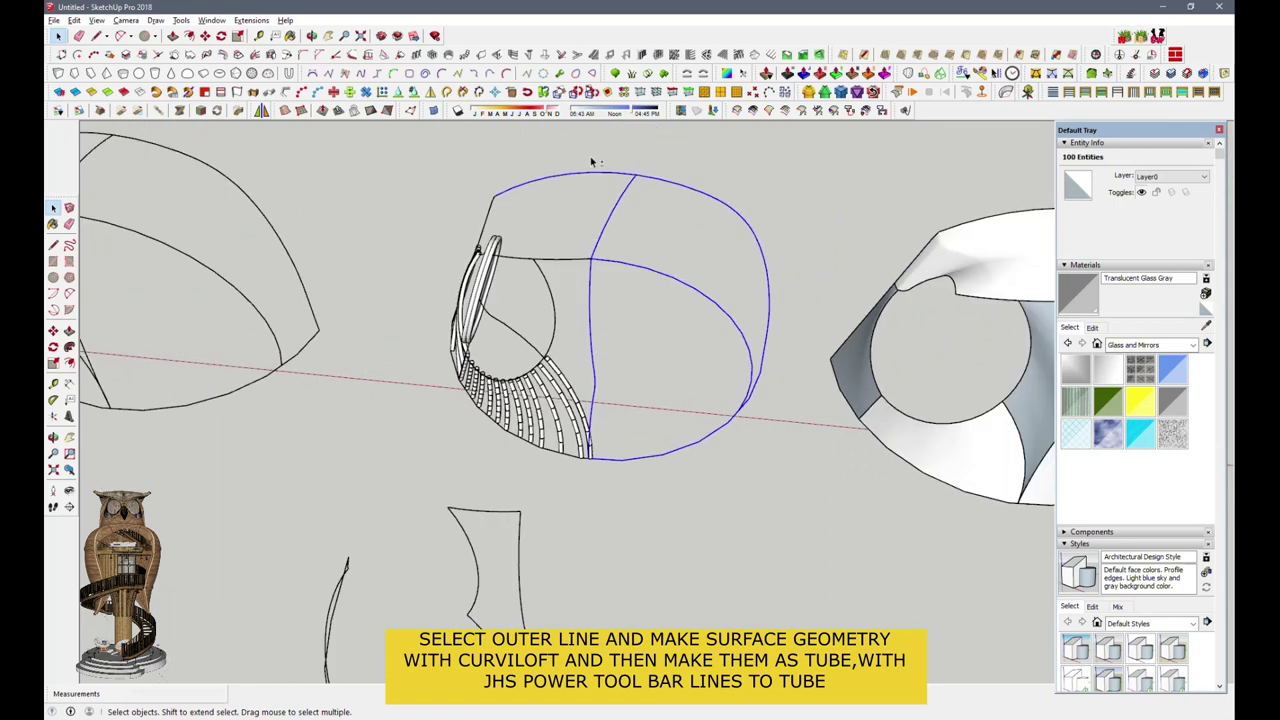
{"action": "left_click", "coordinate": [835, 97]}
{"action": "key", "text": "Return"}
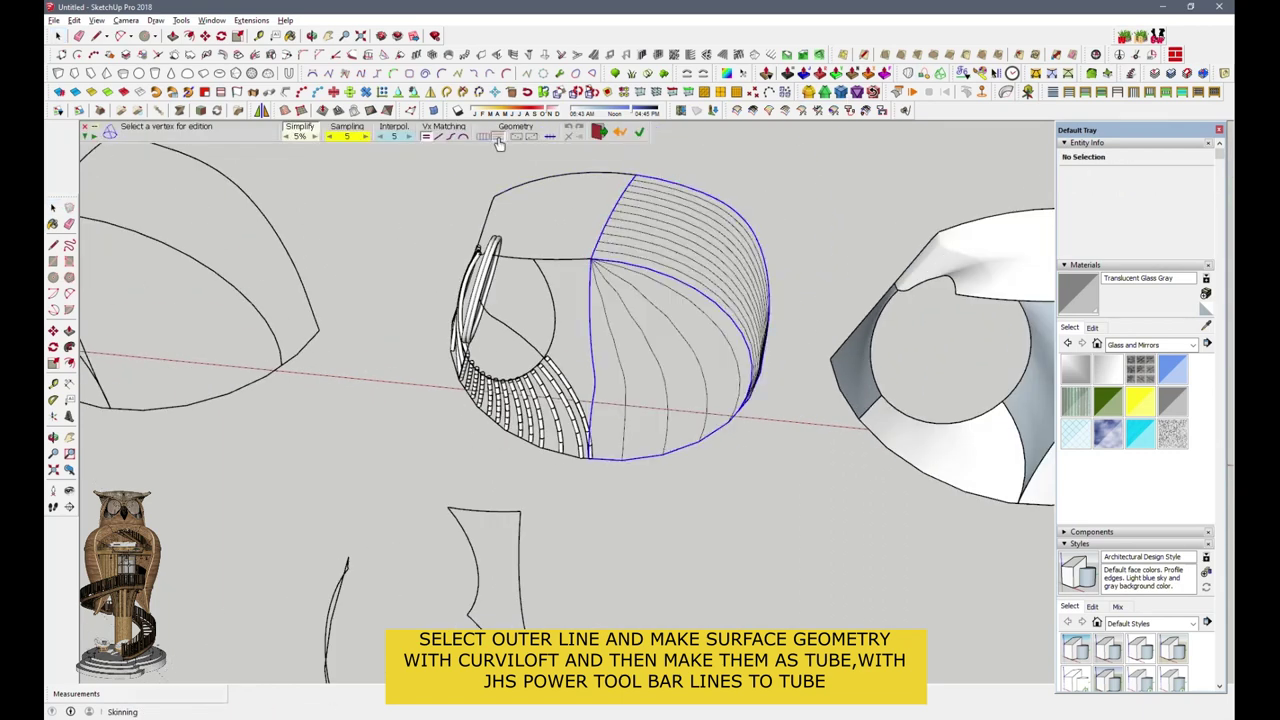
Step: Convert the back loft's curves into tubes with JHS Lines to Tube
{"action": "double_click", "coordinate": [692, 265]}
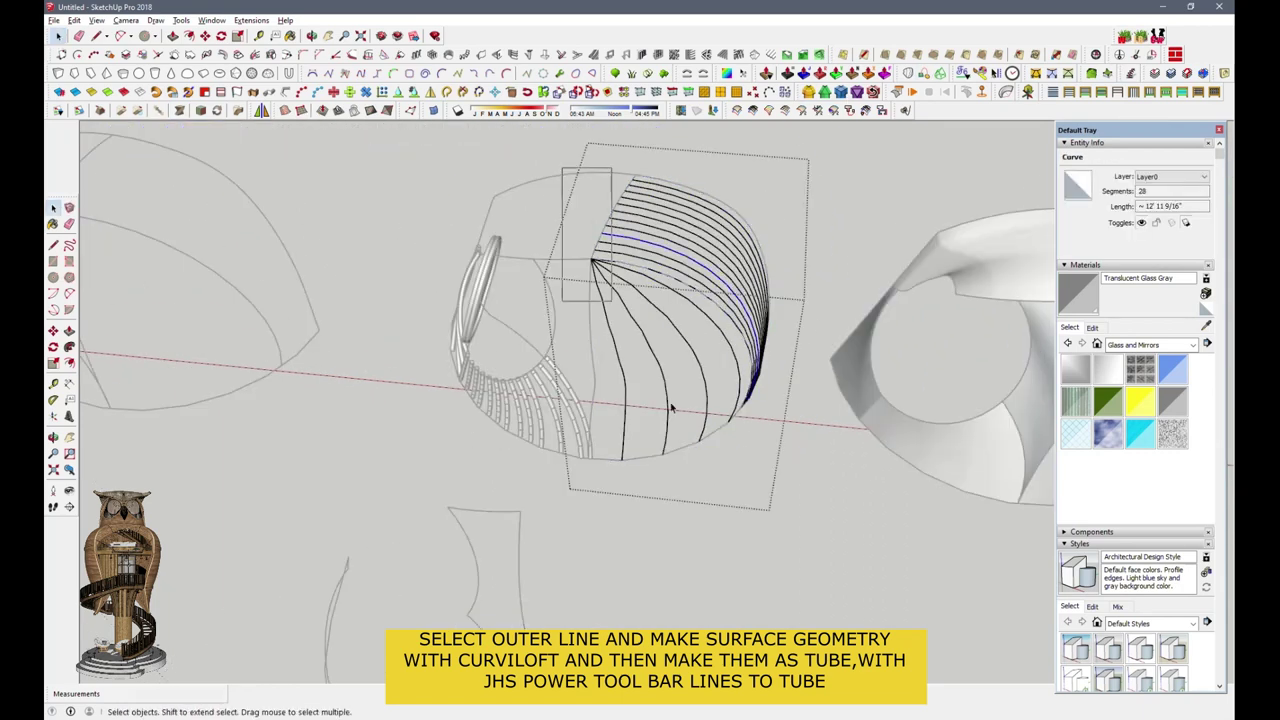
{"action": "left_click", "coordinate": [284, 110]}
{"action": "left_click", "coordinate": [531, 432]}
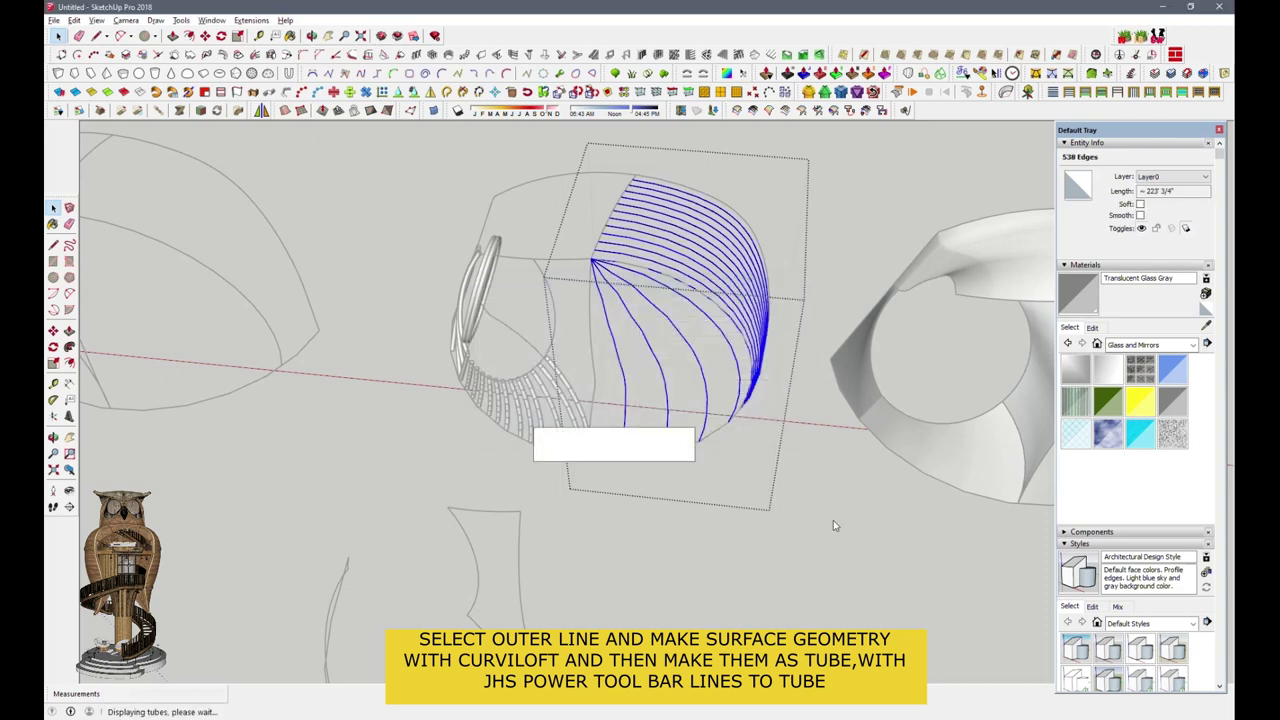
Step: Group the oval eye-rim tube edges and hide that group
{"action": "middle_click_drag", "start_coordinate": [677, 474], "coordinate": [808, 466]}
{"action": "scroll", "coordinate": [808, 466], "scroll_direction": "up", "scroll_amount": 3}
{"action": "left_click", "coordinate": [547, 303]}
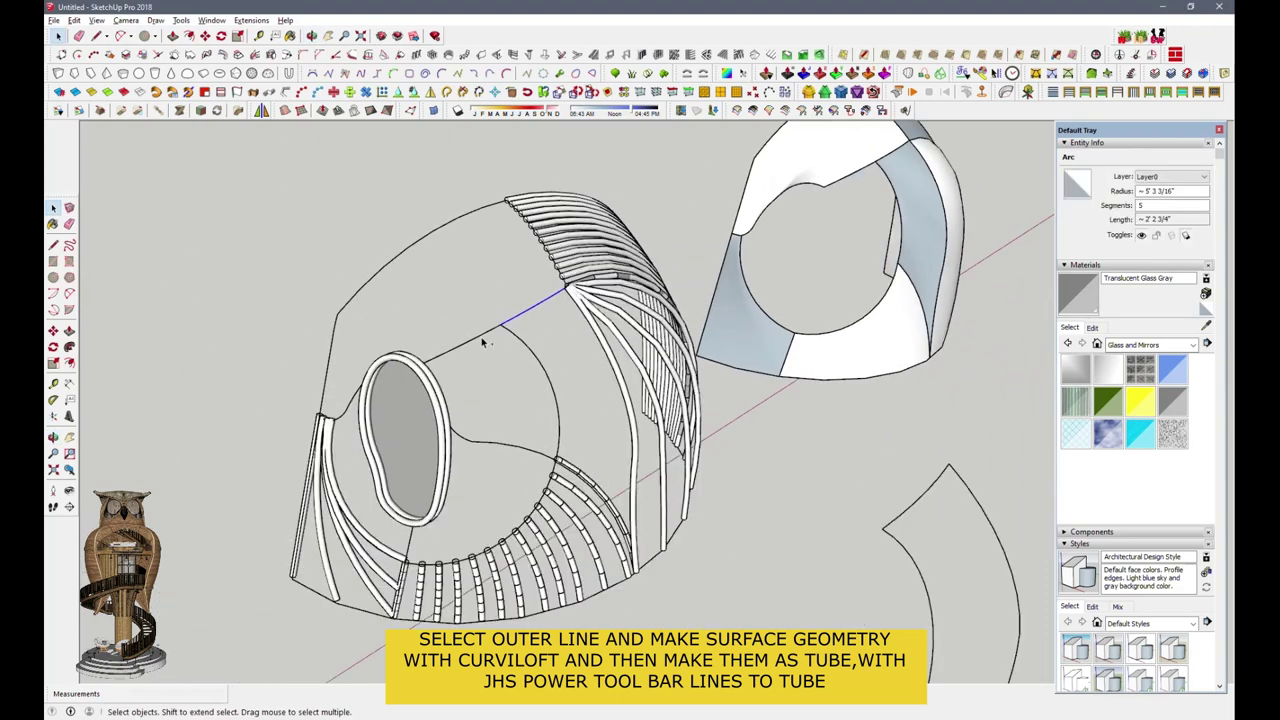
{"action": "right_click", "coordinate": [420, 372]}
{"action": "left_click", "coordinate": [460, 95]}
{"action": "right_click", "coordinate": [400, 380]}
{"action": "left_click", "coordinate": [455, 45]}
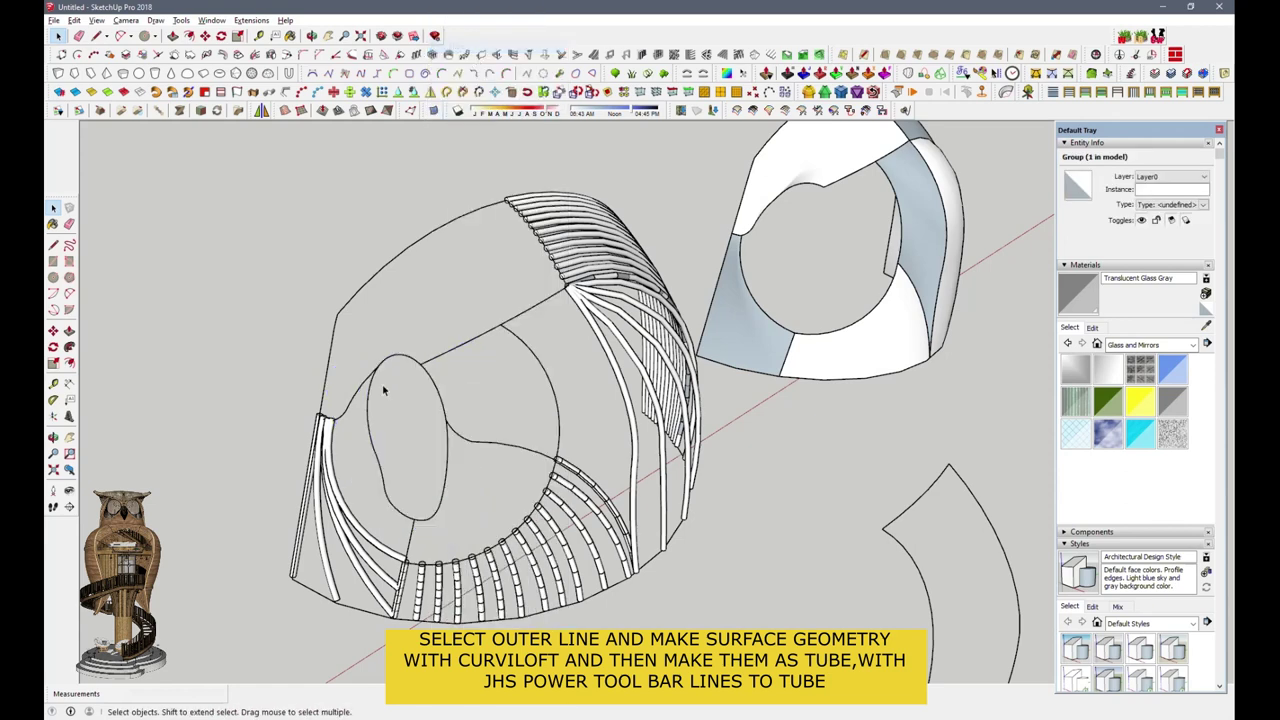
Step: Loft the top strip edges into curves with Curviloft Skinning
{"action": "scroll", "coordinate": [545, 300], "scroll_direction": "up", "scroll_amount": 2}
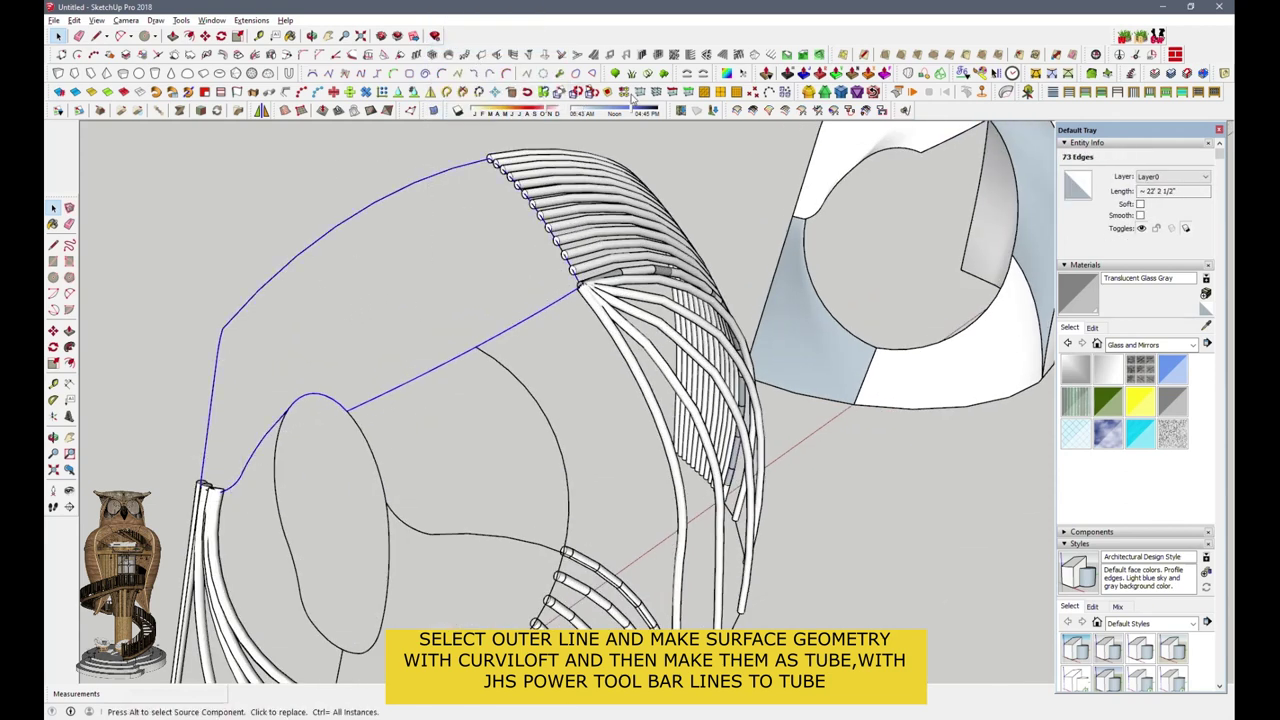
{"action": "left_click", "coordinate": [948, 74]}
{"action": "mouse_move", "coordinate": [560, 380]}
{"action": "middle_mouse_down"}
{"action": "mouse_move", "coordinate": [587, 374]}
{"action": "mouse_move", "coordinate": [527, 318]}
{"action": "middle_mouse_up"}
{"action": "key", "text": "Return"}
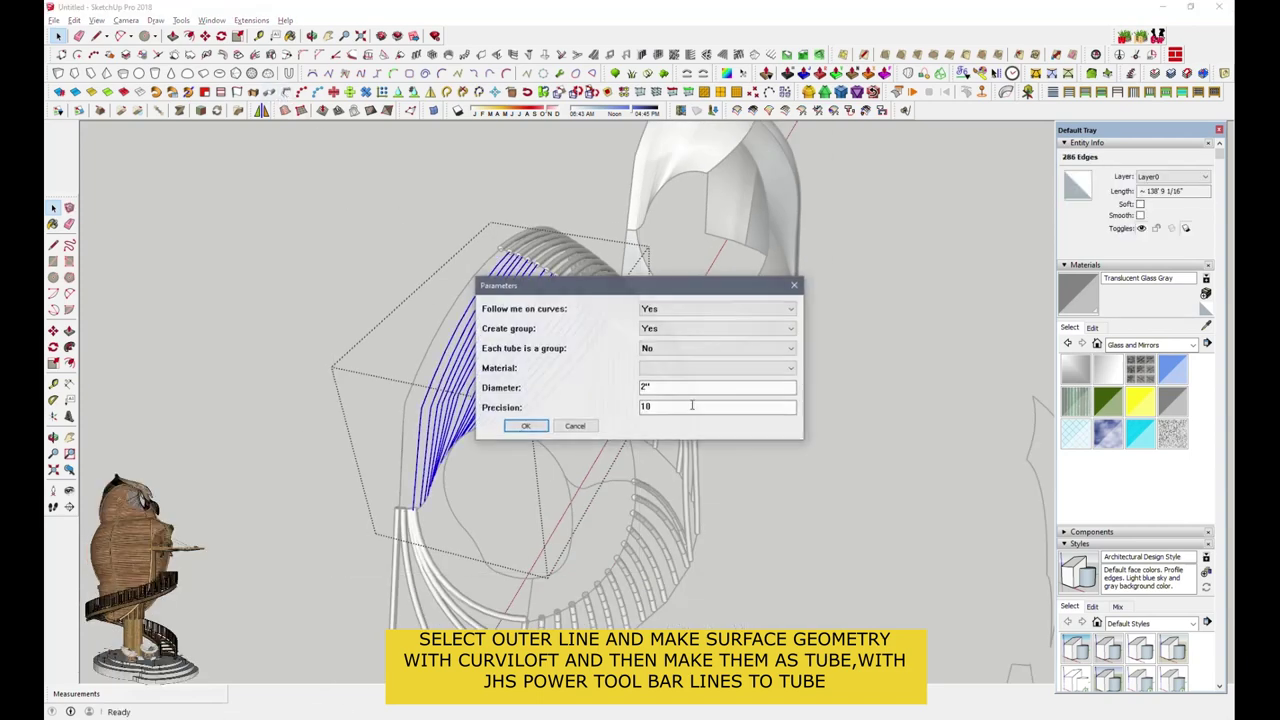
Step: Tube the top-strip curves, then unhide all hidden geometry
{"action": "left_click", "coordinate": [545, 440]}
{"action": "mouse_move", "coordinate": [545, 440]}
{"action": "middle_mouse_down"}
{"action": "mouse_move", "coordinate": [666, 434]}
{"action": "mouse_move", "coordinate": [517, 443]}
{"action": "mouse_move", "coordinate": [373, 267]}
{"action": "middle_mouse_up"}
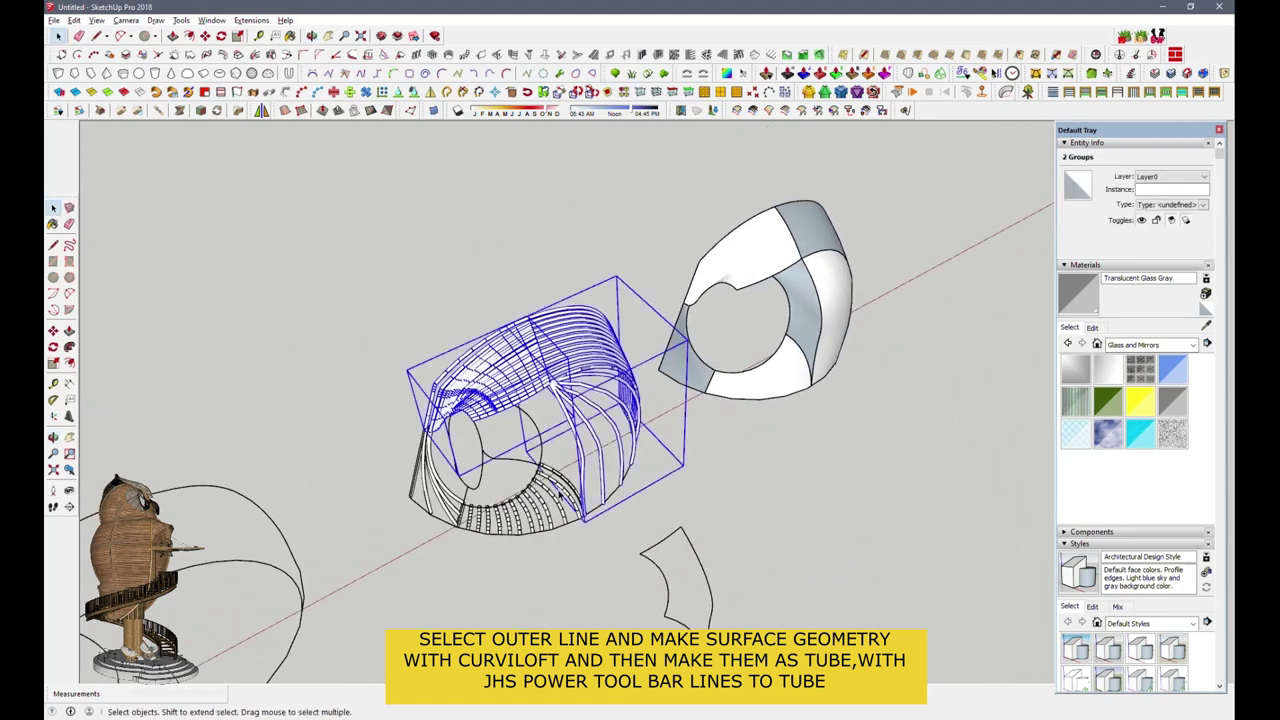
{"action": "left_click", "coordinate": [74, 20]}
{"action": "left_click", "coordinate": [285, 228]}
{"action": "scroll", "coordinate": [450, 400], "scroll_direction": "up", "scroll_amount": 5}
{"action": "mouse_move", "coordinate": [450, 400]}
{"action": "middle_mouse_down"}
{"action": "mouse_move", "coordinate": [352, 460]}
{"action": "mouse_move", "coordinate": [613, 456]}
{"action": "middle_mouse_up"}
{"action": "scroll", "coordinate": [352, 460], "scroll_direction": "down", "scroll_amount": 5}
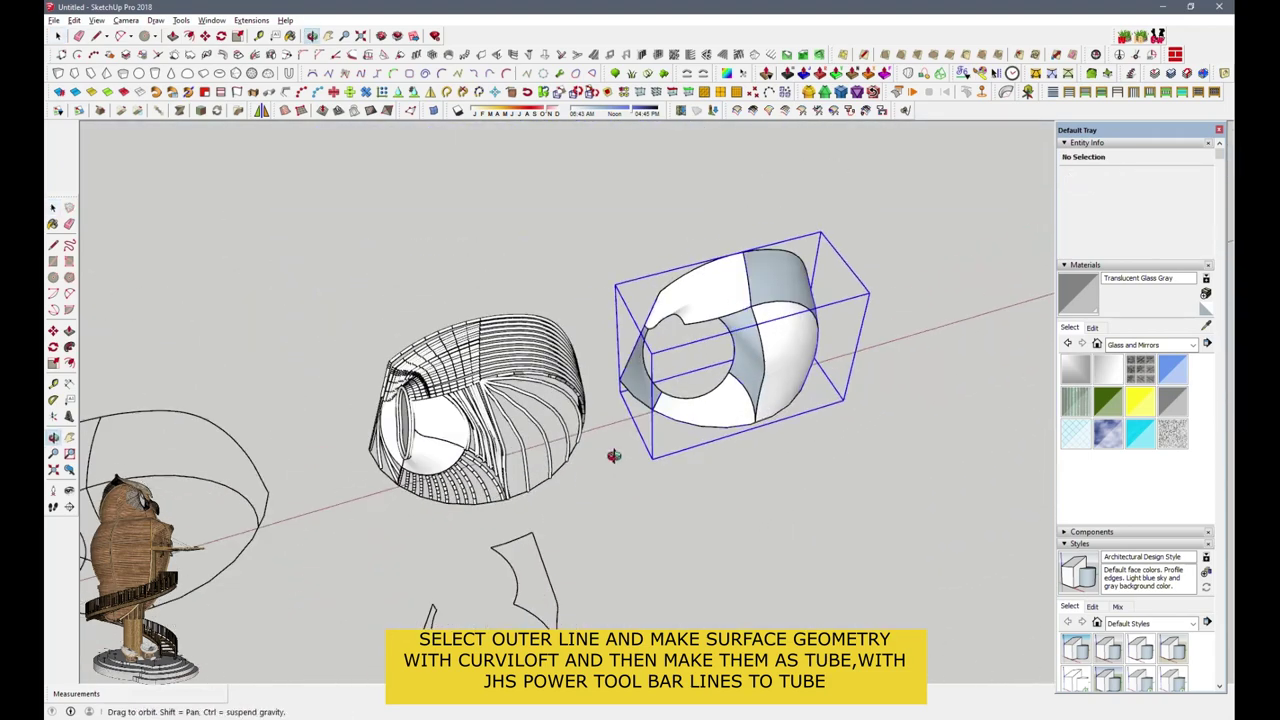
Step: Open the ring-shaped shell group and select its connected mesh faces
{"action": "key", "text": "space"}
{"action": "double_click", "coordinate": [745, 351]}
{"action": "left_click", "coordinate": [737, 371]}
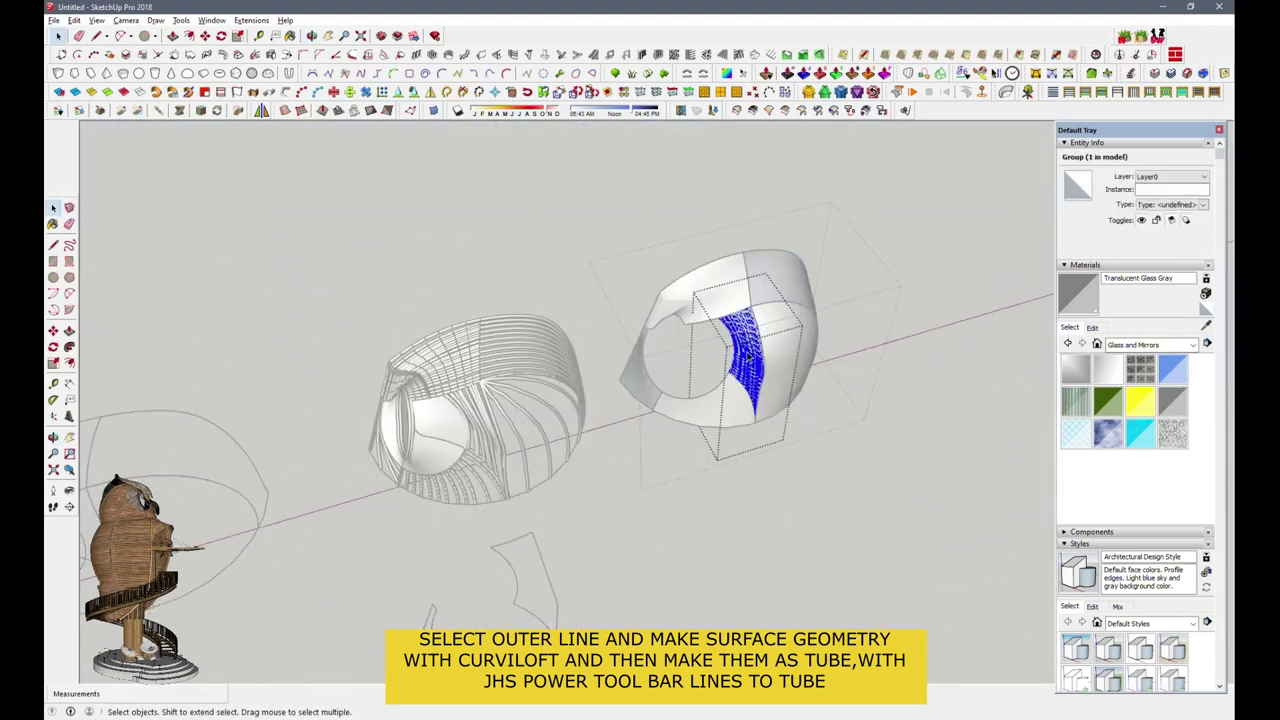
{"action": "right_click", "coordinate": [812, 300]}
{"action": "left_click", "coordinate": [857, 134]}
{"action": "left_click", "coordinate": [775, 289]}
Step: Exit the group, select the whole shell, and start the Scale tool
{"action": "left_click", "coordinate": [645, 395]}
{"action": "middle_click_drag", "start_coordinate": [700, 340], "coordinate": [760, 335]}
{"action": "left_click", "coordinate": [763, 335]}
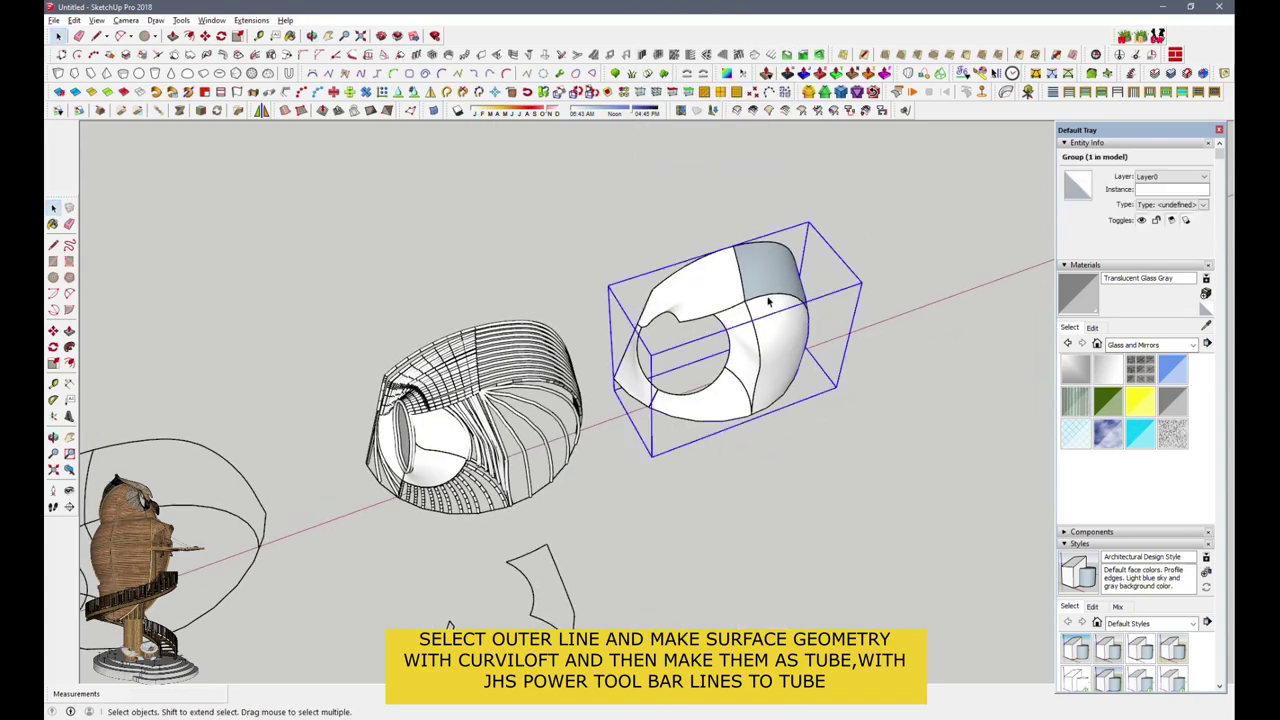
{"action": "mouse_move", "coordinate": [600, 350]}
{"action": "middle_mouse_down"}
{"action": "mouse_move", "coordinate": [428, 607]}
{"action": "mouse_move", "coordinate": [500, 480]}
{"action": "middle_mouse_up"}
{"action": "key", "text": "s"}
{"action": "scroll", "coordinate": [523, 462], "scroll_direction": "up", "scroll_amount": 2}
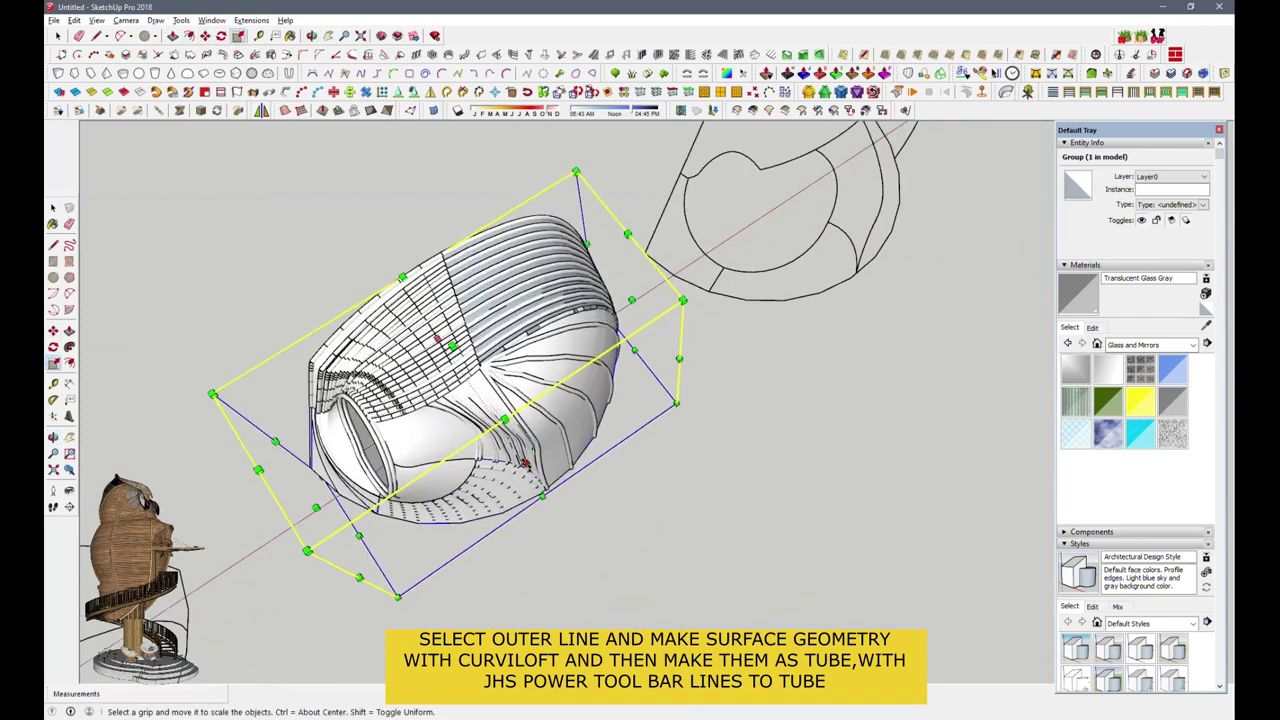
Step: Scale the half shell group slightly larger across its width
{"action": "left_click_drag", "start_coordinate": [632, 299], "coordinate": [634, 298]}
{"action": "middle_click_drag", "start_coordinate": [512, 497], "coordinate": [880, 357]}
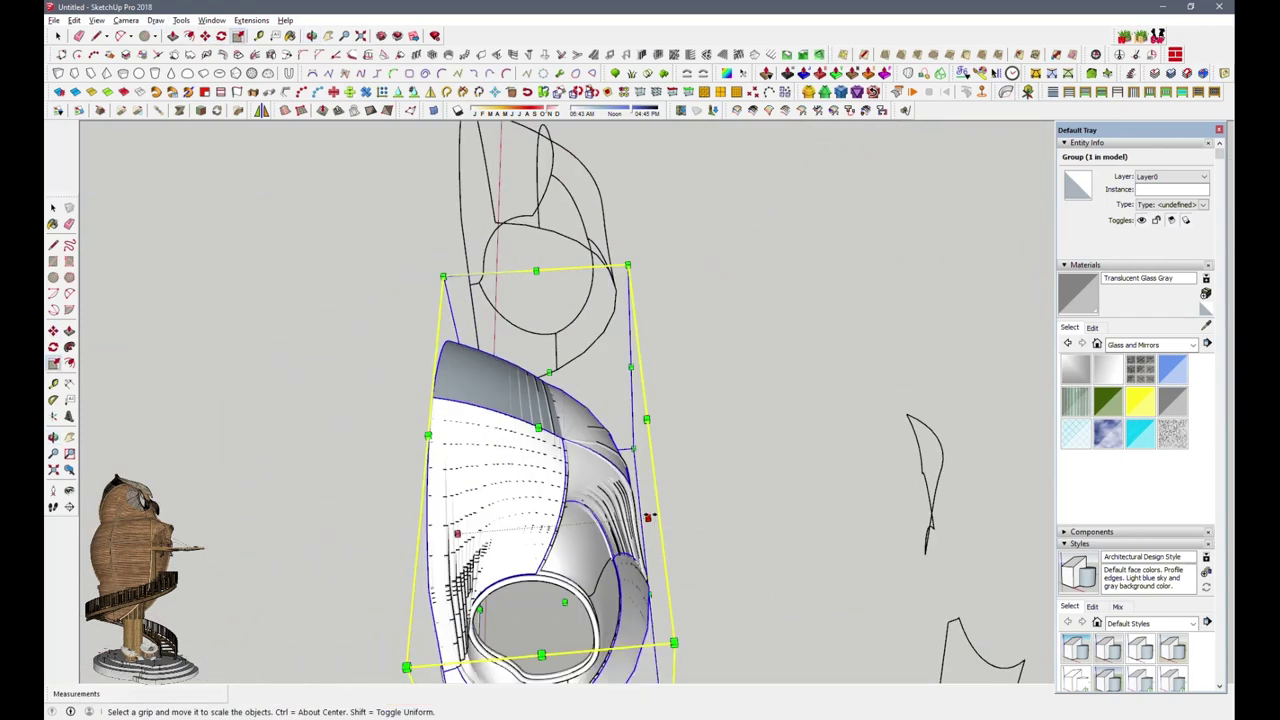
{"action": "left_click_drag", "start_coordinate": [646, 514], "coordinate": [650, 517]}
{"action": "mouse_move", "coordinate": [650, 517]}
{"action": "middle_mouse_down"}
{"action": "mouse_move", "coordinate": [414, 420]}
{"action": "mouse_move", "coordinate": [634, 509]}
{"action": "mouse_move", "coordinate": [428, 288]}
{"action": "middle_mouse_up"}
{"action": "key", "text": "space"}
Step: Select all the half-helmet pieces together
{"action": "left_click_drag", "start_coordinate": [663, 481], "coordinate": [663, 481]}
{"action": "left_click", "coordinate": [204, 33]}
{"action": "middle_click_drag", "start_coordinate": [464, 396], "coordinate": [666, 480]}
{"action": "key", "text": "space"}
Step: Group the pieces, make the group a component, and mirror it into a full helmet
{"action": "right_click", "coordinate": [636, 260]}
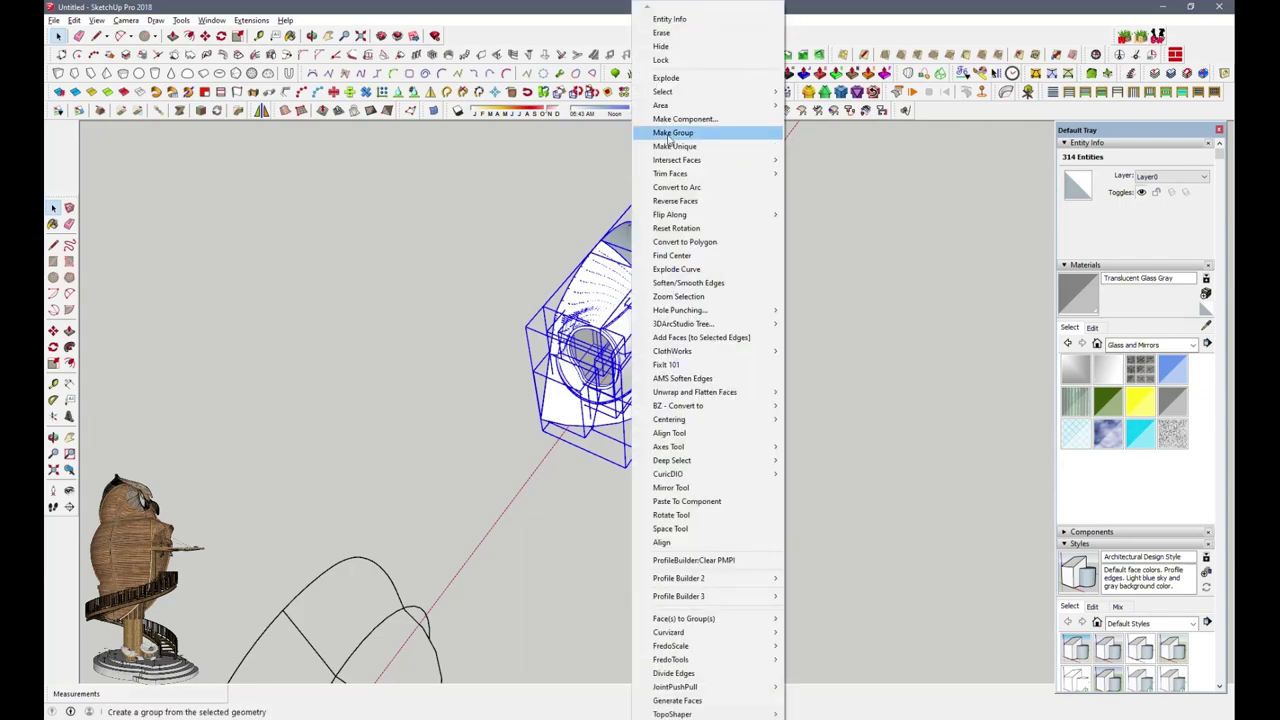
{"action": "left_click", "coordinate": [672, 133]}
{"action": "right_click", "coordinate": [640, 260]}
{"action": "left_click", "coordinate": [685, 100]}
{"action": "key", "text": "Escape"}
{"action": "mouse_move", "coordinate": [588, 408]}
{"action": "middle_mouse_down"}
{"action": "mouse_move", "coordinate": [677, 314]}
{"action": "mouse_move", "coordinate": [957, 143]}
{"action": "mouse_move", "coordinate": [757, 214]}
{"action": "mouse_move", "coordinate": [271, 520]}
{"action": "mouse_move", "coordinate": [340, 360]}
{"action": "middle_mouse_up"}
{"action": "left_click", "coordinate": [435, 510]}
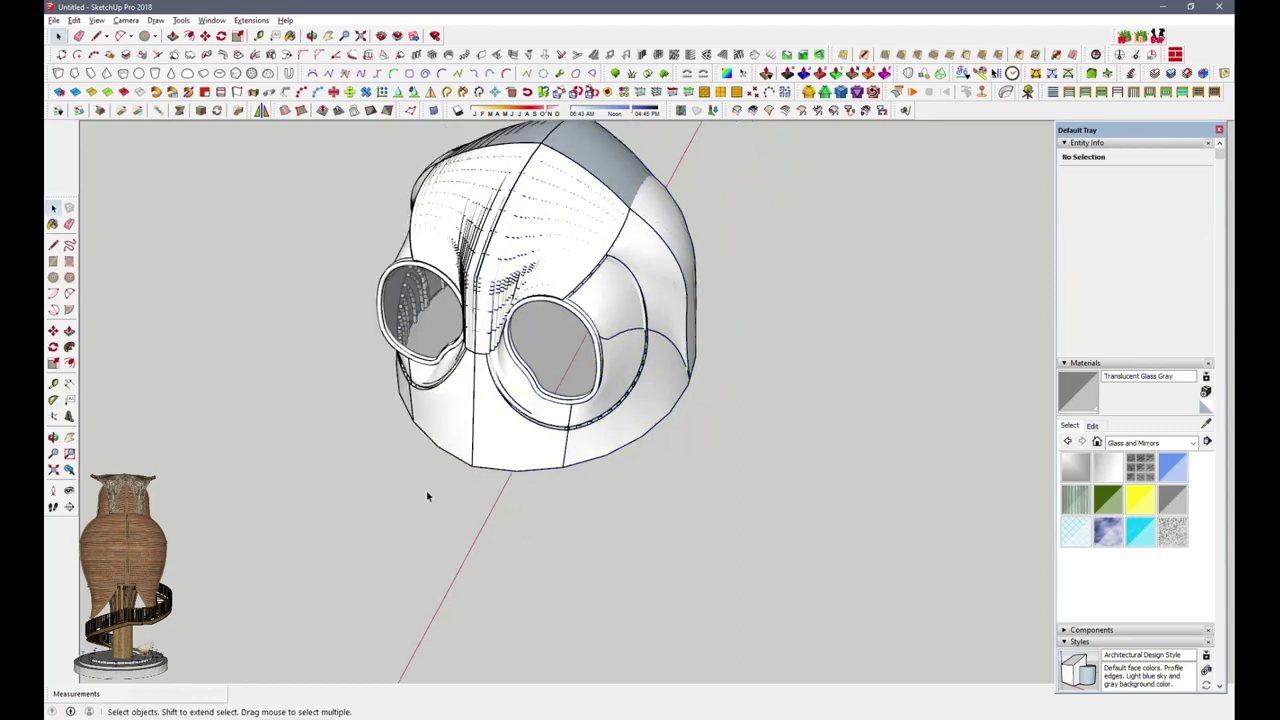
Step: Build diameter-3, precision-10 tubes along the helmet outline curves with JHS Pipe Along Path
{"action": "mouse_move", "coordinate": [429, 494]}
{"action": "middle_mouse_down"}
{"action": "mouse_move", "coordinate": [671, 323]}
{"action": "mouse_move", "coordinate": [826, 331]}
{"action": "mouse_move", "coordinate": [849, 374]}
{"action": "mouse_move", "coordinate": [529, 277]}
{"action": "mouse_move", "coordinate": [420, 220]}
{"action": "mouse_move", "coordinate": [429, 331]}
{"action": "mouse_move", "coordinate": [249, 334]}
{"action": "mouse_move", "coordinate": [554, 481]}
{"action": "mouse_move", "coordinate": [643, 491]}
{"action": "mouse_move", "coordinate": [384, 487]}
{"action": "mouse_move", "coordinate": [450, 490]}
{"action": "middle_mouse_up"}
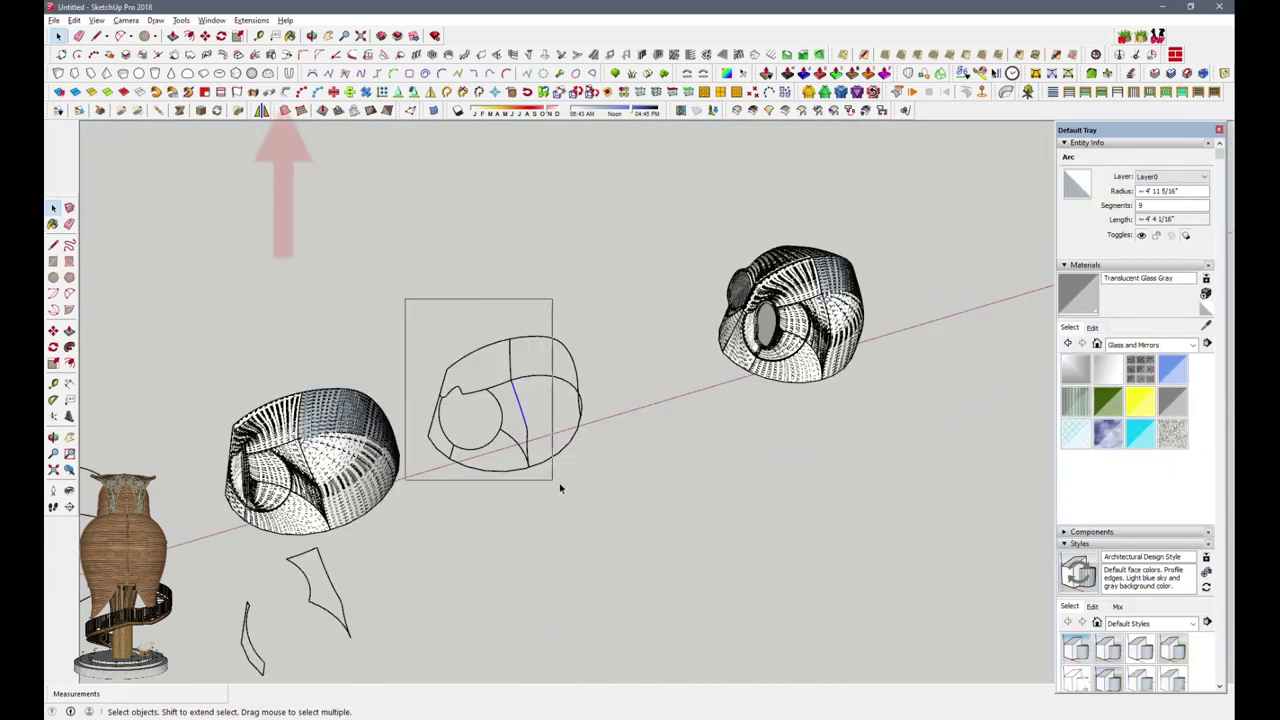
{"action": "left_click_drag", "start_coordinate": [551, 457], "coordinate": [560, 486]}
{"action": "left_click", "coordinate": [285, 110]}
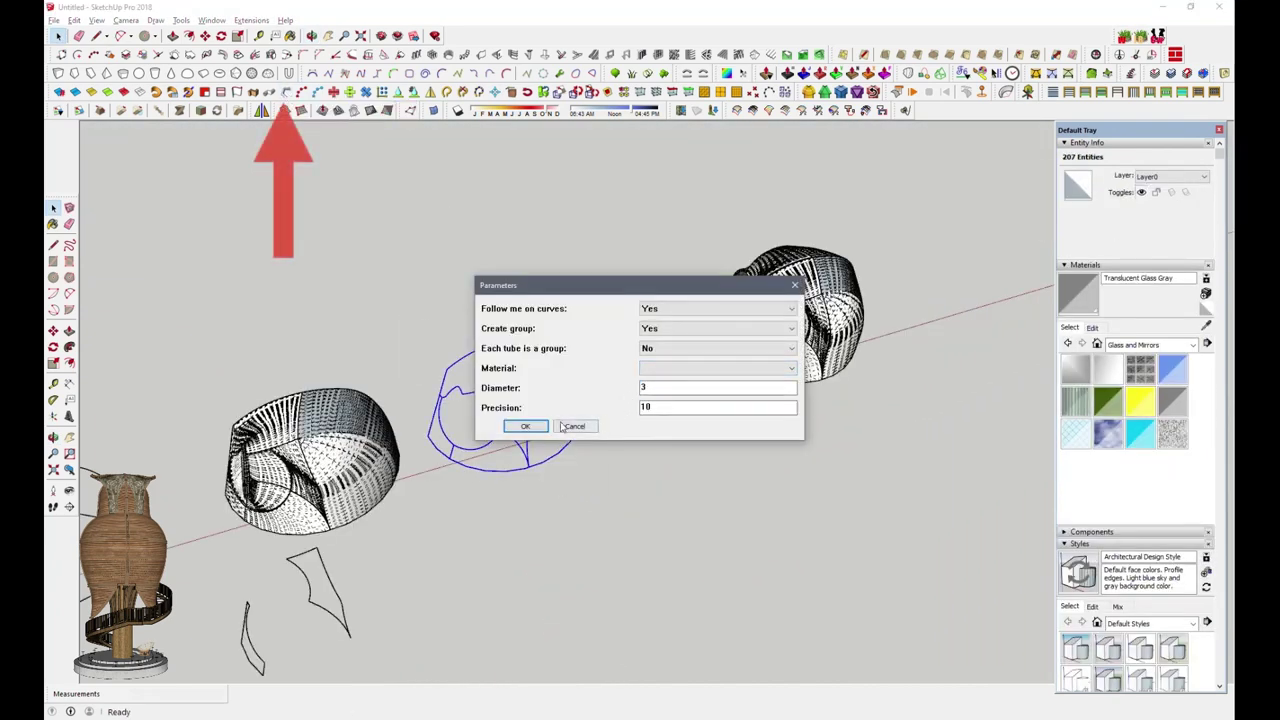
{"action": "key", "text": "Return"}
{"action": "scroll", "coordinate": [400, 500], "scroll_direction": "up", "scroll_amount": 3}
{"action": "scroll", "coordinate": [400, 500], "scroll_direction": "up", "scroll_amount": 3}
Step: Copy the tube group and paste it inside the mirrored helmet group
{"action": "key", "text": "m"}
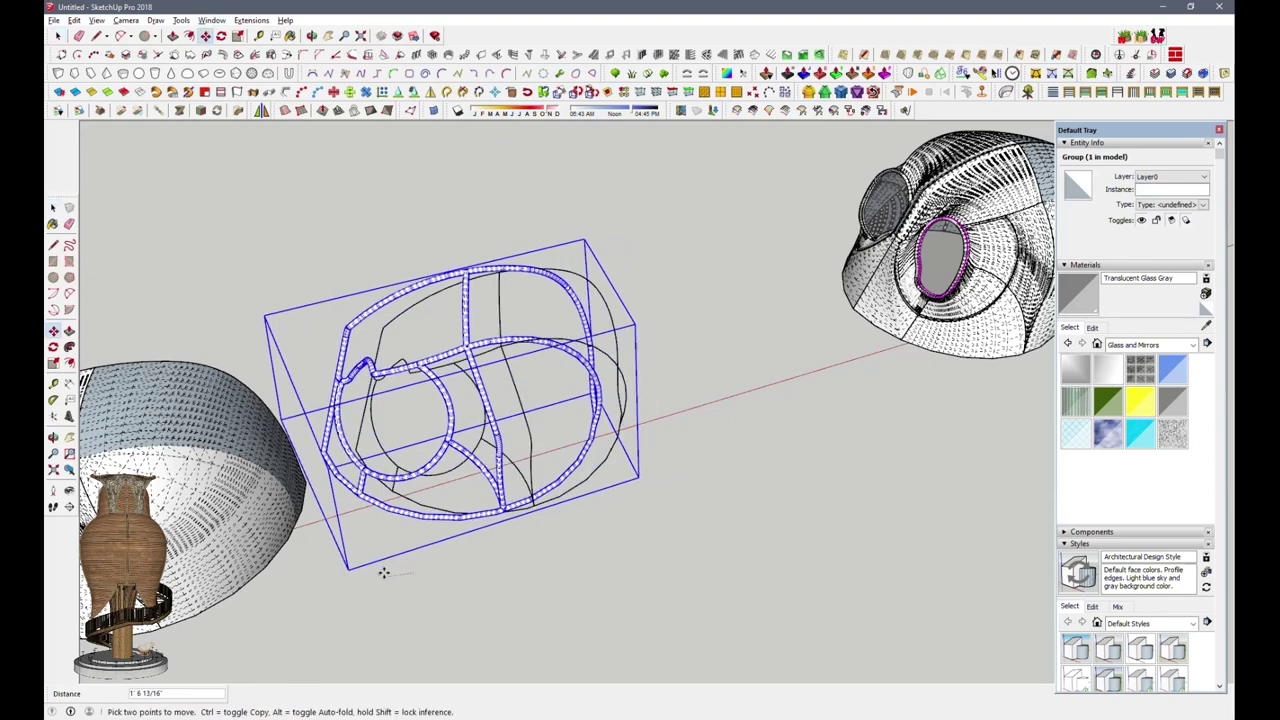
{"action": "scroll", "coordinate": [383, 572], "scroll_direction": "down", "scroll_amount": 2}
{"action": "key", "text": "Escape"}
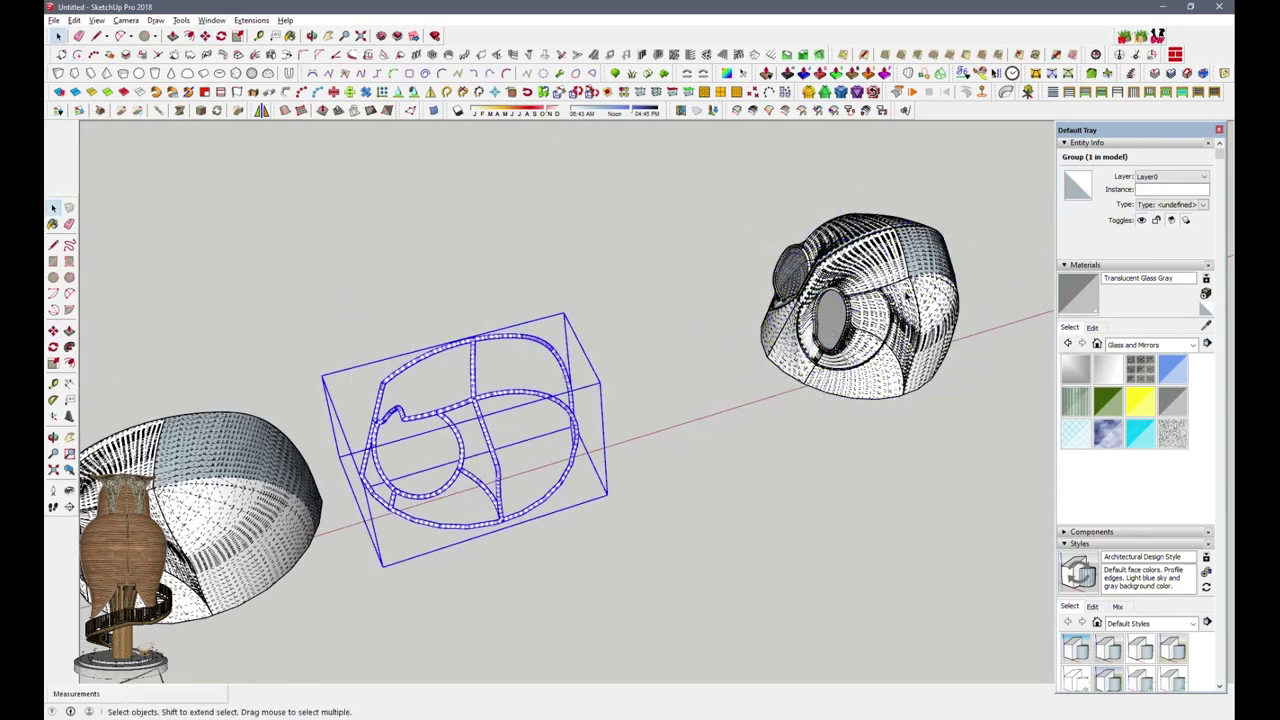
{"action": "double_click", "coordinate": [860, 300]}
{"action": "left_click", "coordinate": [768, 362]}
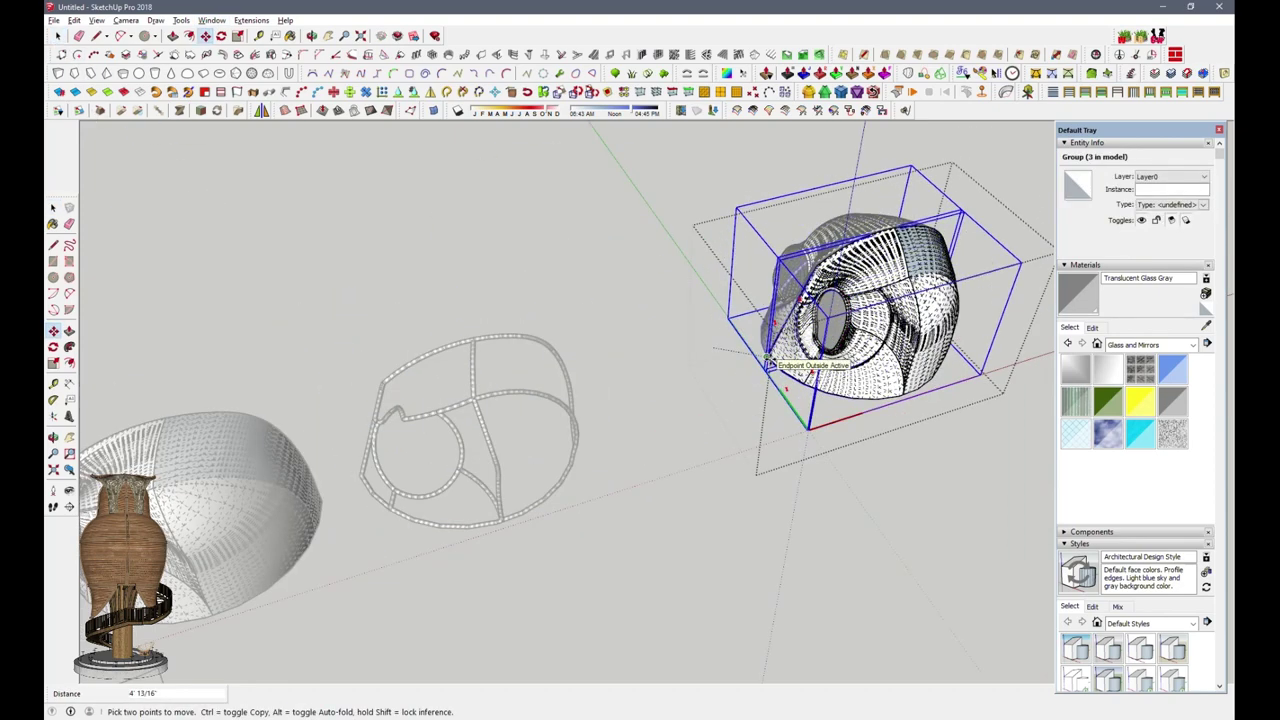
{"action": "mouse_move", "coordinate": [860, 300]}
{"action": "middle_mouse_down"}
{"action": "mouse_move", "coordinate": [926, 327]}
{"action": "mouse_move", "coordinate": [820, 404]}
{"action": "mouse_move", "coordinate": [592, 496]}
{"action": "middle_mouse_up"}
Step: Move and scale the tube frame to fit the helmet, shrinking its height slightly
{"action": "key", "text": "s"}
{"action": "middle_click_drag", "start_coordinate": [733, 418], "coordinate": [729, 397]}
{"action": "key", "text": "m"}
{"action": "left_click", "coordinate": [358, 434]}
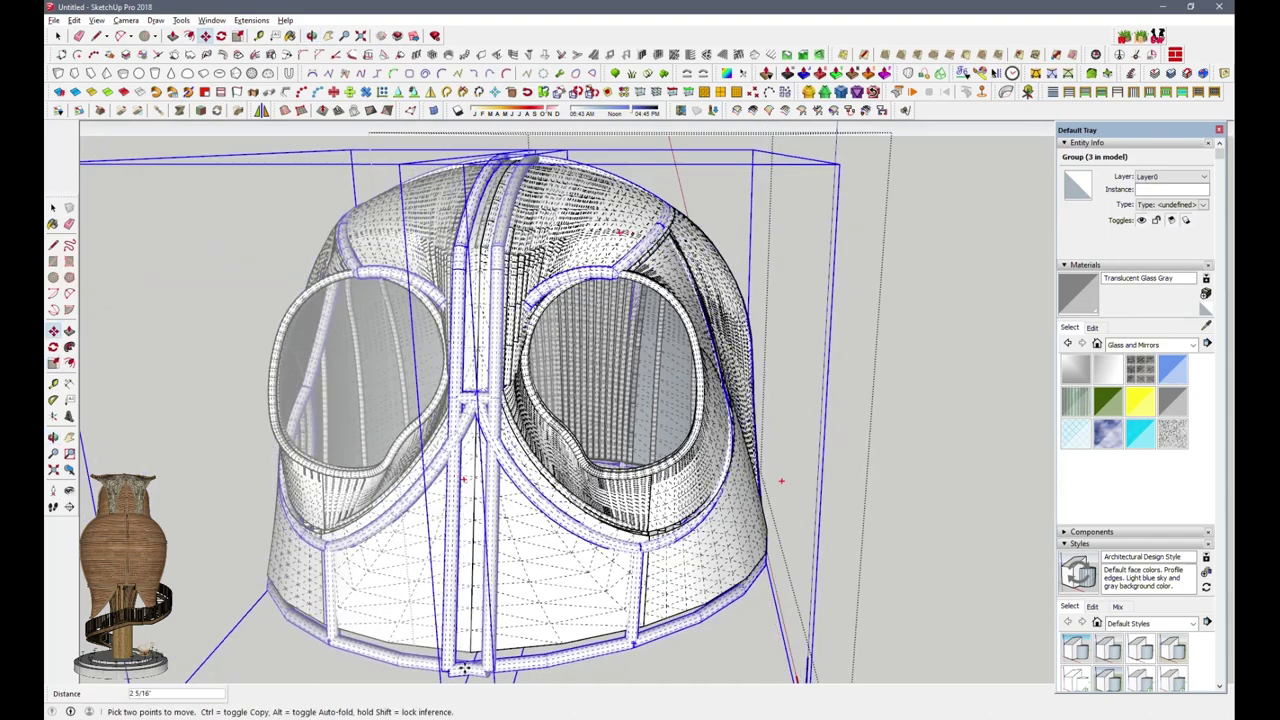
{"action": "middle_click_drag", "start_coordinate": [483, 670], "coordinate": [770, 398]}
{"action": "key", "text": "s"}
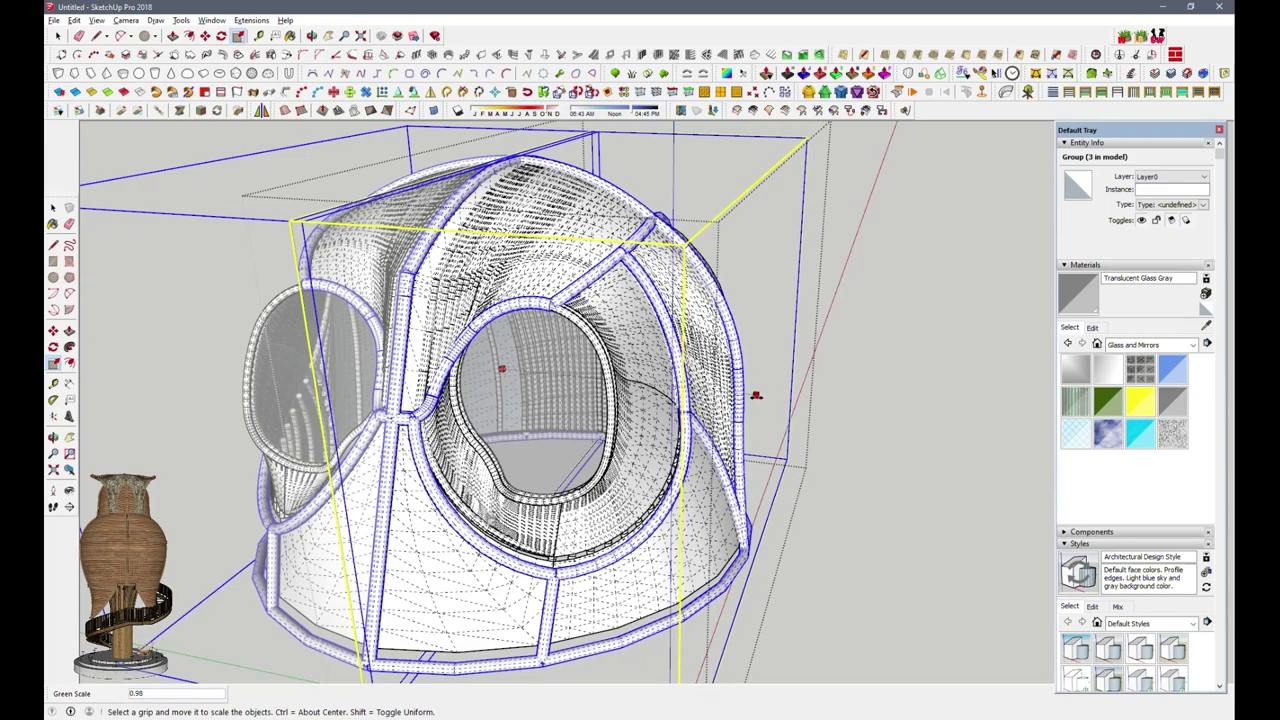
{"action": "mouse_move", "coordinate": [760, 396]}
{"action": "middle_mouse_down"}
{"action": "mouse_move", "coordinate": [639, 392]}
{"action": "mouse_move", "coordinate": [608, 558]}
{"action": "middle_mouse_up"}
{"action": "left_click_drag", "start_coordinate": [608, 558], "coordinate": [607, 540]}
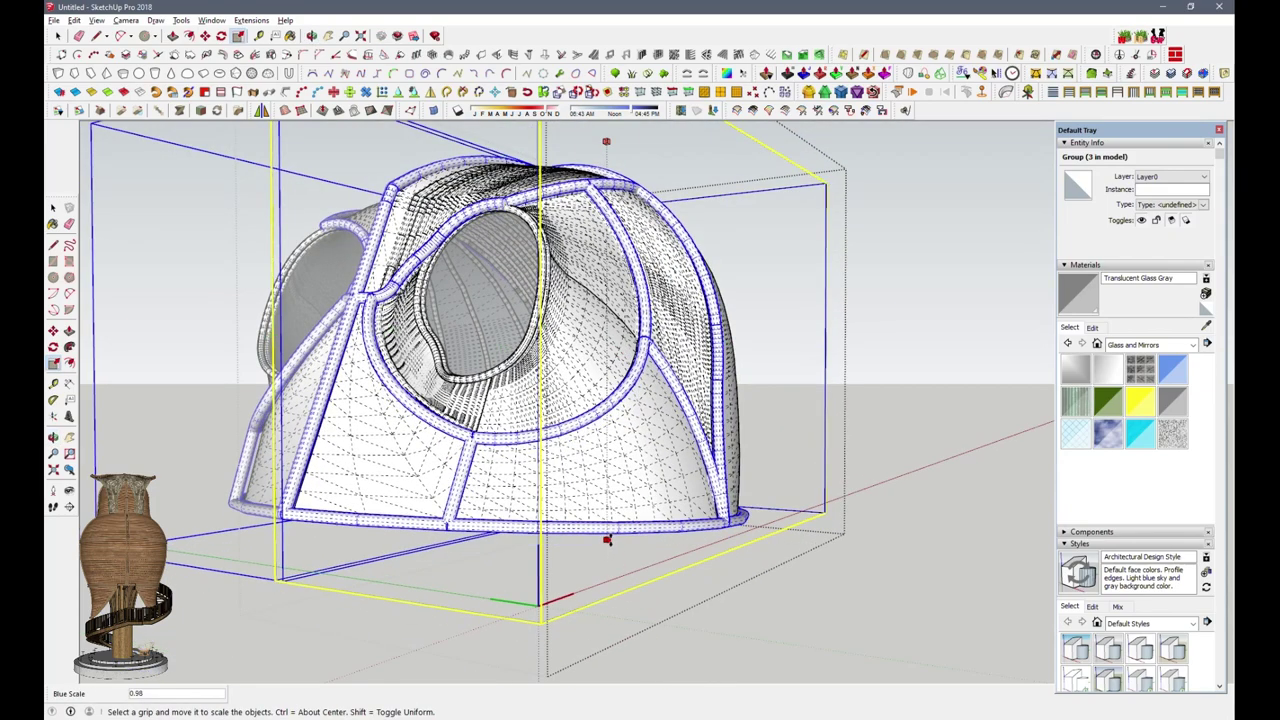
{"action": "mouse_move", "coordinate": [607, 540]}
{"action": "middle_mouse_down"}
{"action": "mouse_move", "coordinate": [575, 190]}
{"action": "mouse_move", "coordinate": [590, 372]}
{"action": "mouse_move", "coordinate": [483, 510]}
{"action": "mouse_move", "coordinate": [357, 363]}
{"action": "mouse_move", "coordinate": [450, 370]}
{"action": "middle_mouse_up"}
{"action": "key", "text": "space"}
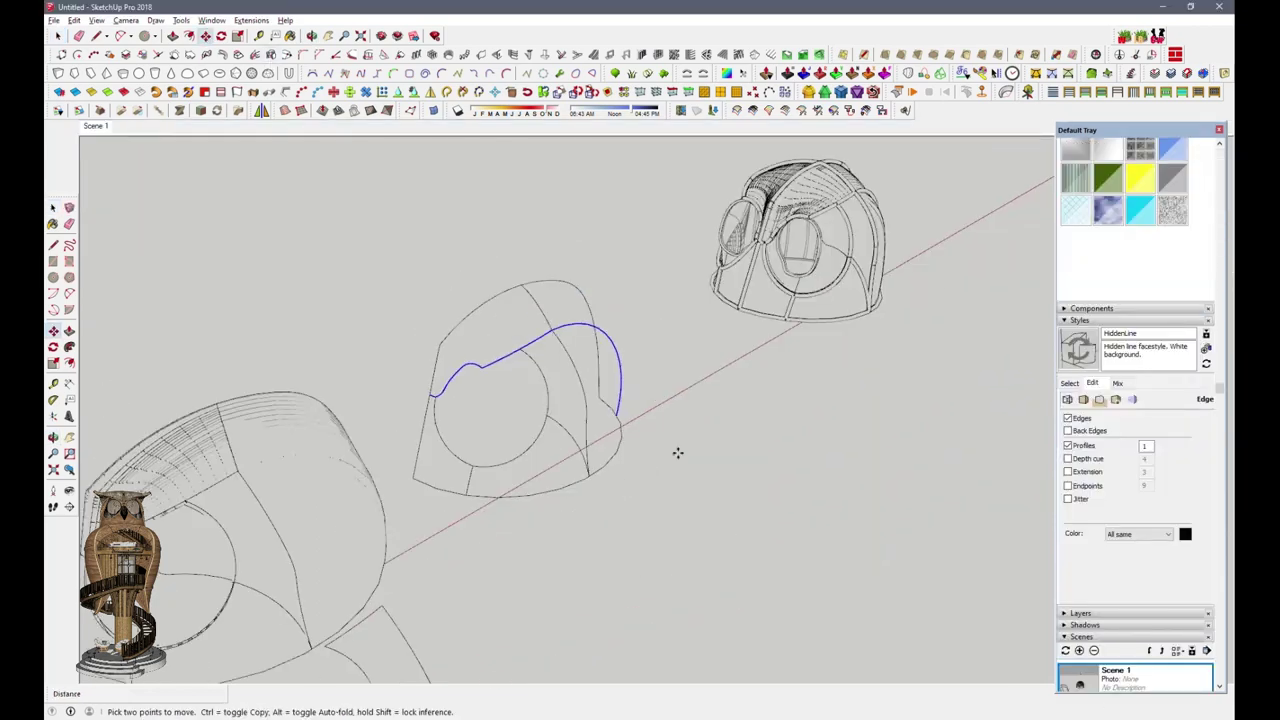
Step: Place the copy of the brow curve beside the sketches
{"action": "left_click", "coordinate": [885, 601]}
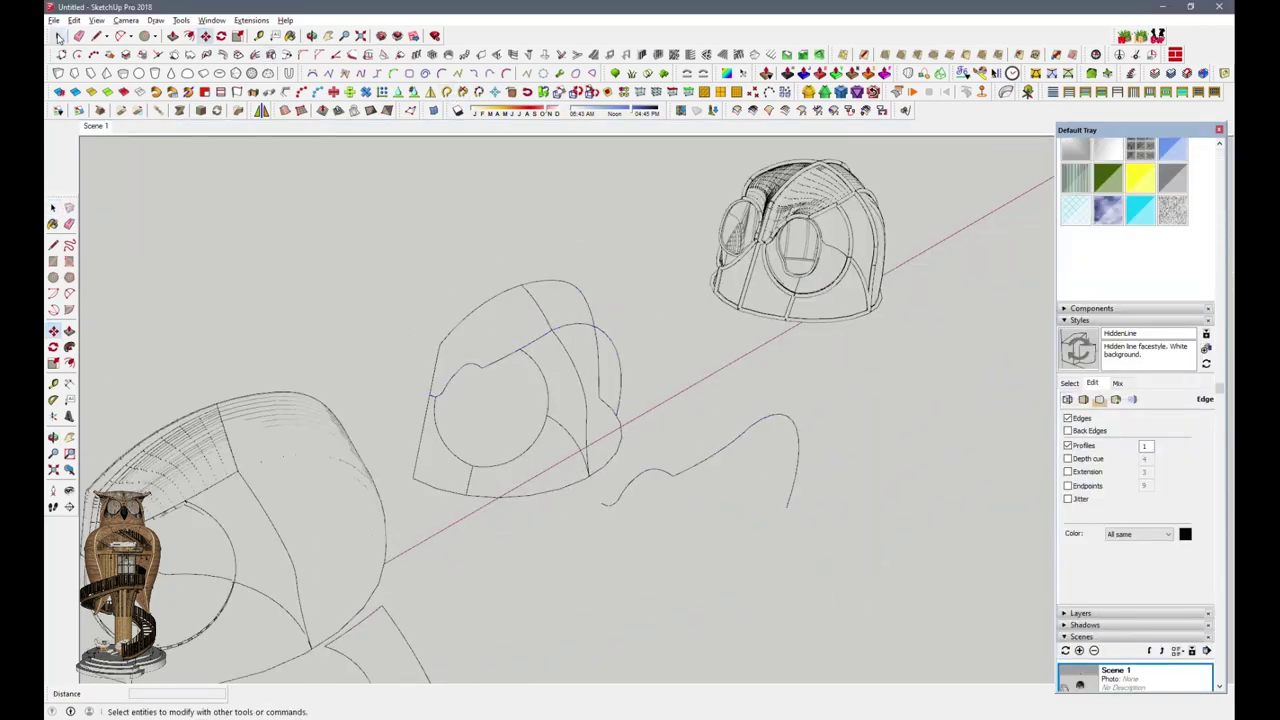
{"action": "scroll", "coordinate": [597, 510], "scroll_direction": "up", "scroll_amount": 3}
{"action": "scroll", "coordinate": [634, 500], "scroll_direction": "down", "scroll_amount": 3}
{"action": "scroll", "coordinate": [529, 537], "scroll_direction": "down", "scroll_amount": 2}
{"action": "scroll", "coordinate": [707, 323], "scroll_direction": "up", "scroll_amount": 8}
{"action": "scroll", "coordinate": [707, 323], "scroll_direction": "up", "scroll_amount": 3}
{"action": "scroll", "coordinate": [683, 372], "scroll_direction": "down", "scroll_amount": 4}
{"action": "scroll", "coordinate": [683, 372], "scroll_direction": "up", "scroll_amount": 6}
{"action": "scroll", "coordinate": [683, 372], "scroll_direction": "up", "scroll_amount": 3}
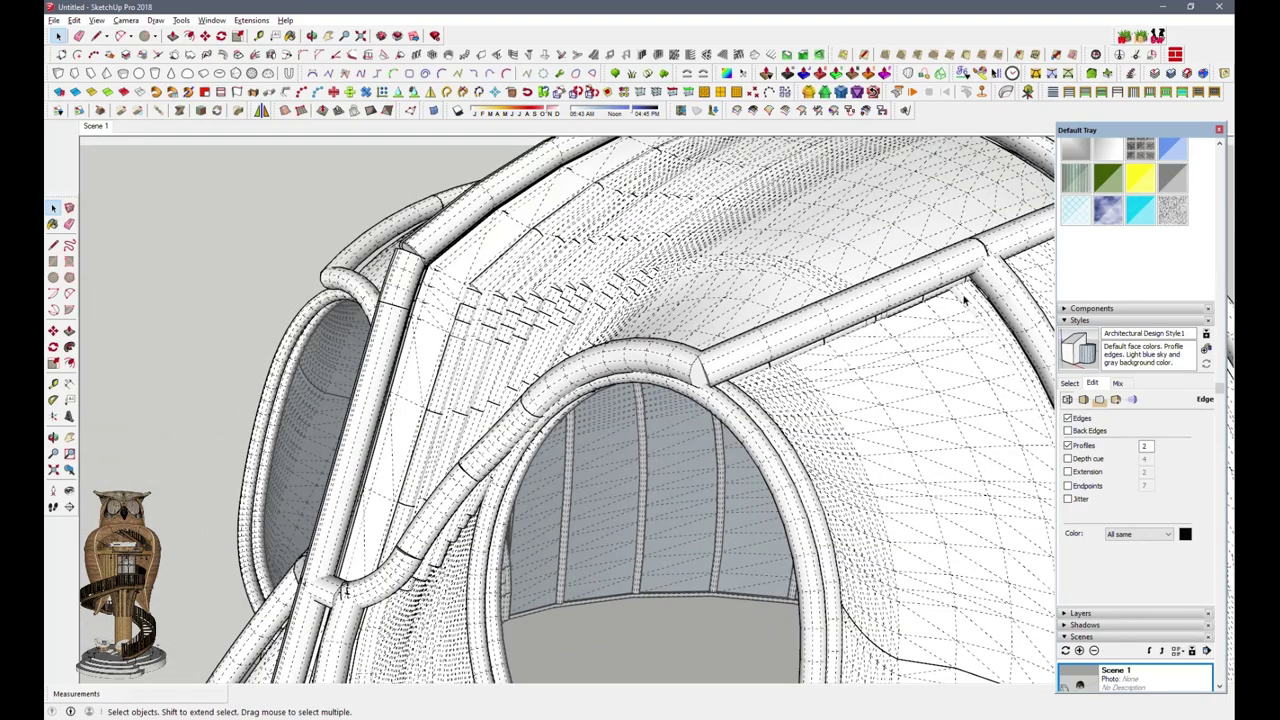
Step: Open the helmet component and hide the rest of the model, isolating the tube frame
{"action": "double_click", "coordinate": [800, 330]}
{"action": "left_click", "coordinate": [96, 20]}
{"action": "left_click", "coordinate": [265, 211]}
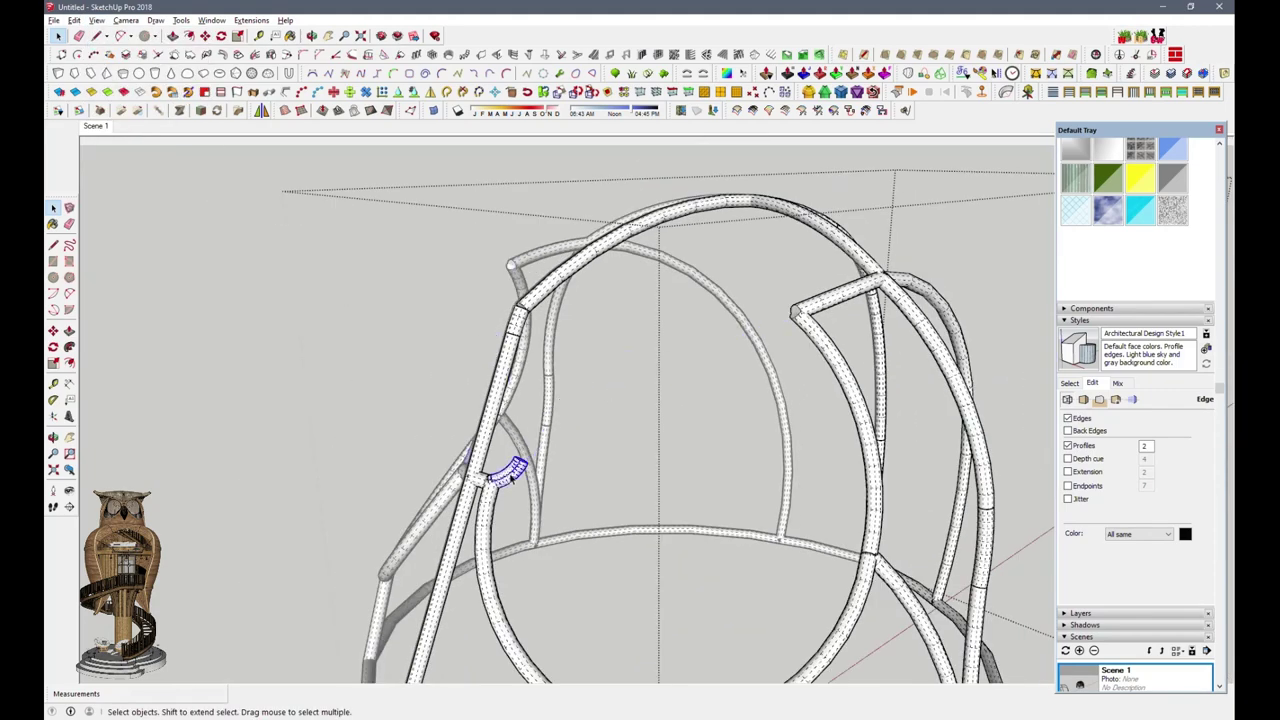
{"action": "scroll", "coordinate": [508, 478], "scroll_direction": "up", "scroll_amount": 3}
{"action": "scroll", "coordinate": [487, 478], "scroll_direction": "down", "scroll_amount": 2}
{"action": "scroll", "coordinate": [735, 405], "scroll_direction": "down", "scroll_amount": 3}
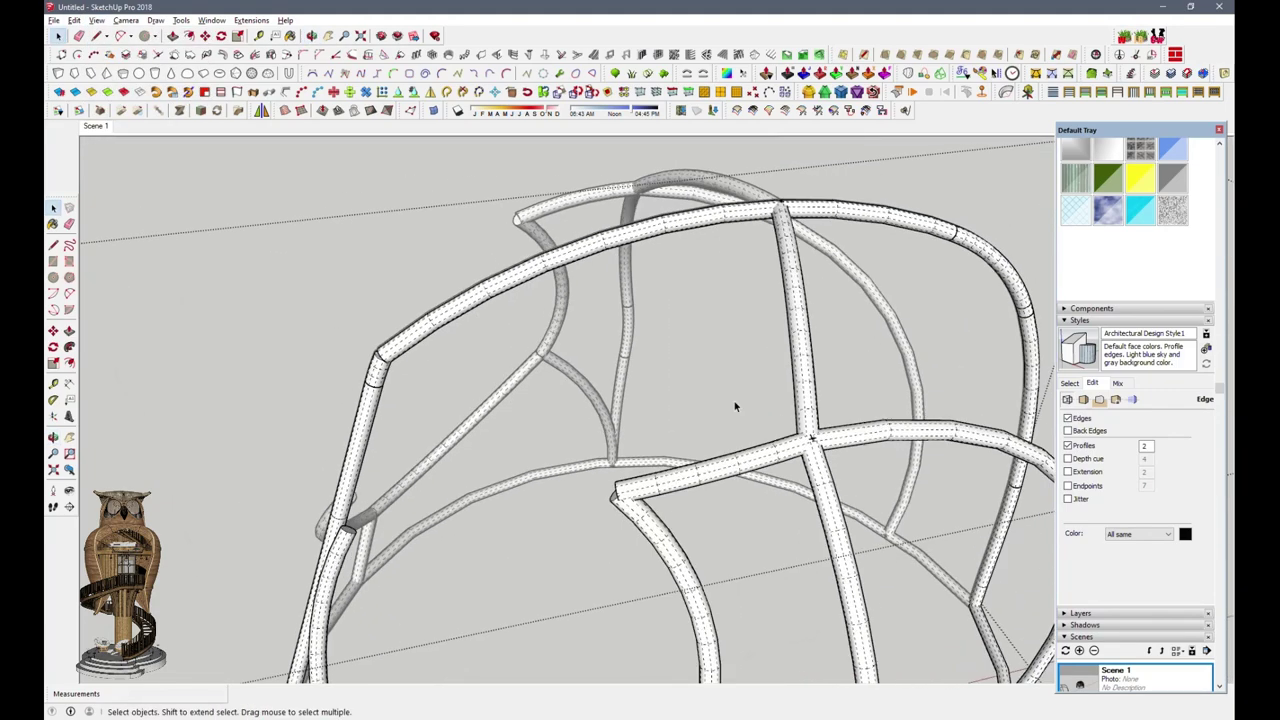
Step: Delete the selected tube segments, then undo the deletion
{"action": "key", "text": "Delete"}
{"action": "key", "text": "ctrl+z"}
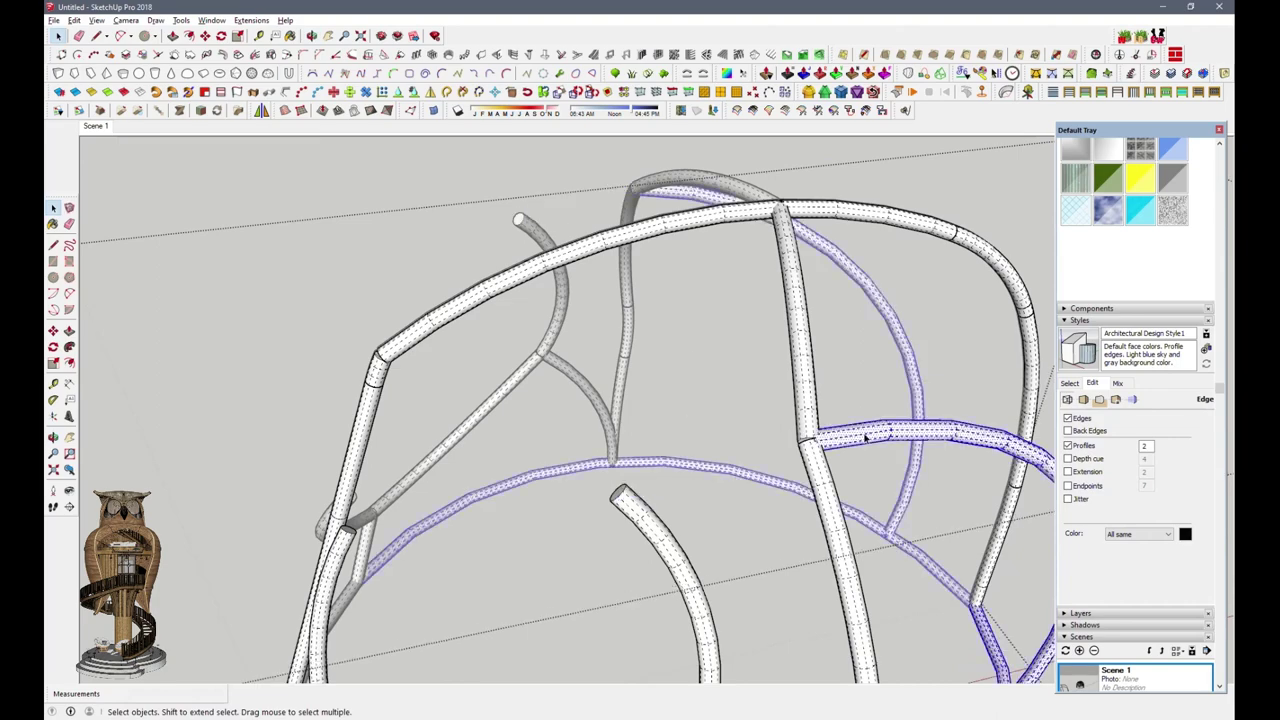
{"action": "middle_click_drag", "start_coordinate": [826, 386], "coordinate": [806, 551]}
{"action": "scroll", "coordinate": [926, 625], "scroll_direction": "up", "scroll_amount": 3}
{"action": "mouse_move", "coordinate": [944, 614]}
{"action": "middle_mouse_down"}
{"action": "mouse_move", "coordinate": [803, 329]}
{"action": "mouse_move", "coordinate": [722, 378]}
{"action": "middle_mouse_up"}
{"action": "scroll", "coordinate": [740, 360], "scroll_direction": "down", "scroll_amount": 10}
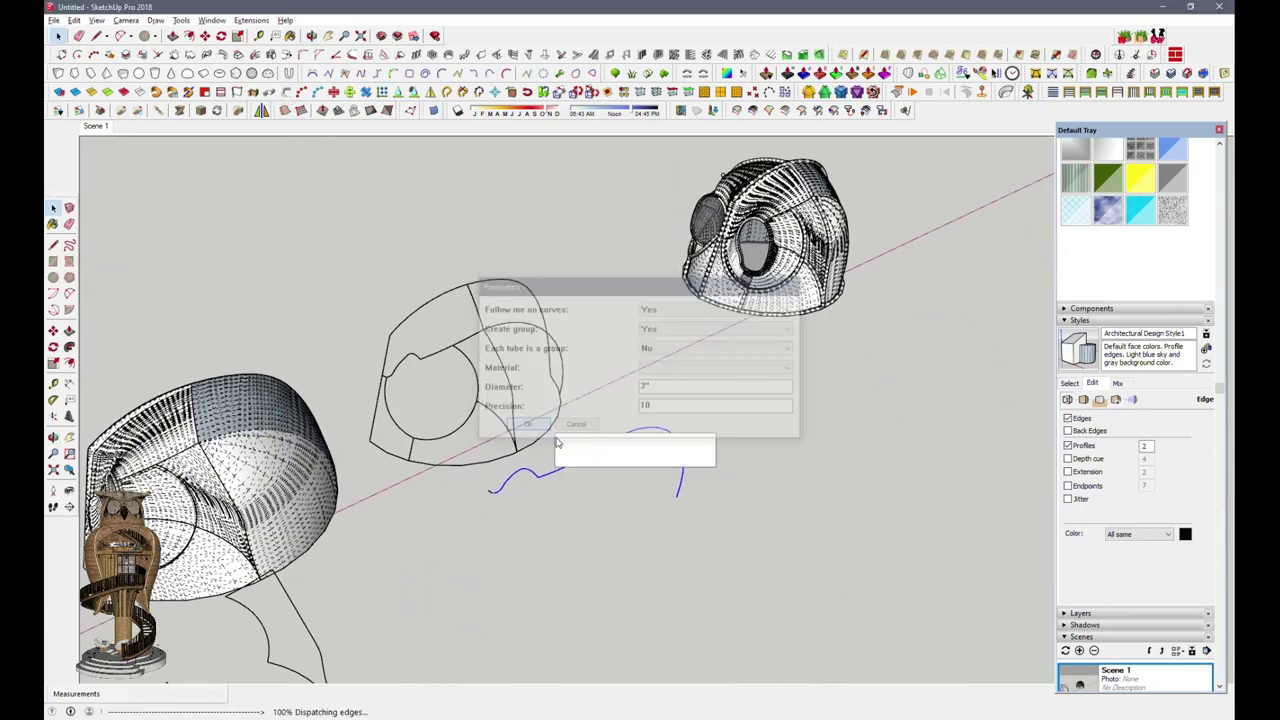
Step: Select the new brow tube and copy it
{"action": "scroll", "coordinate": [518, 480], "scroll_direction": "up", "scroll_amount": 5}
{"action": "left_click", "coordinate": [521, 476]}
{"action": "right_click", "coordinate": [521, 476]}
{"action": "left_click", "coordinate": [600, 146]}
{"action": "scroll", "coordinate": [480, 443], "scroll_direction": "down", "scroll_amount": 5}
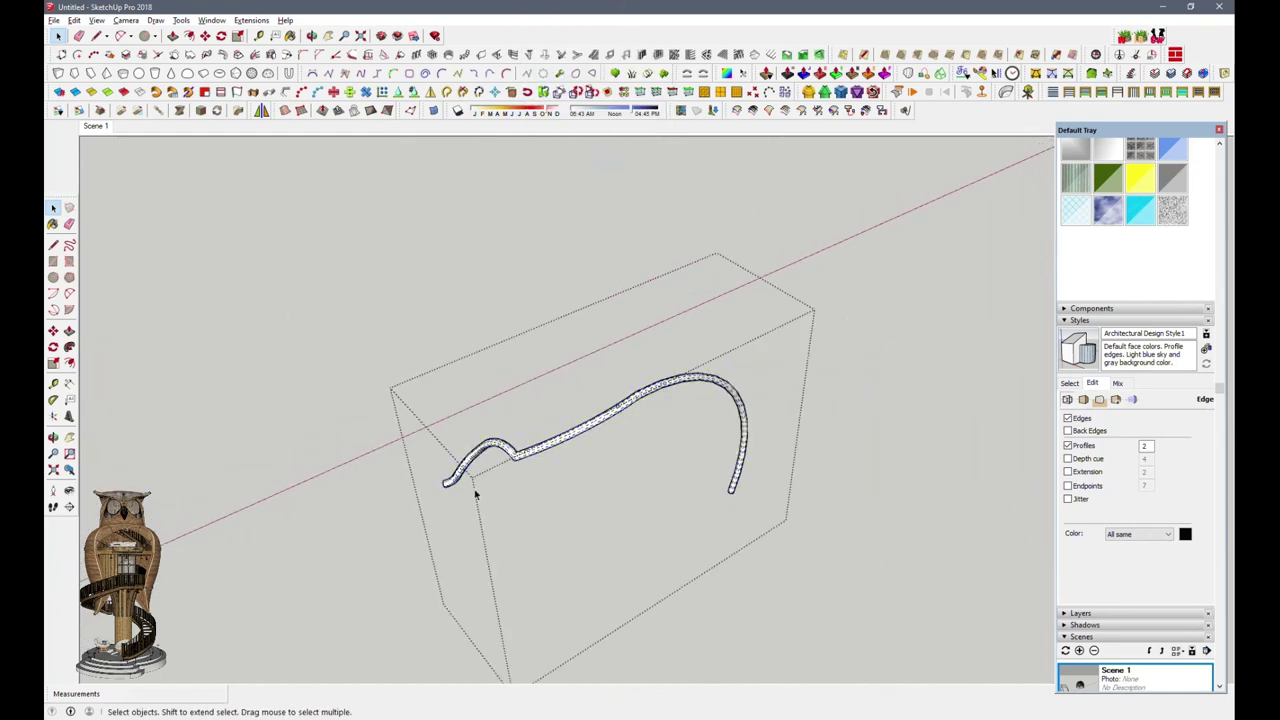
{"action": "scroll", "coordinate": [474, 480], "scroll_direction": "down", "scroll_amount": 3}
{"action": "middle_click_drag", "start_coordinate": [450, 455], "coordinate": [452, 478]}
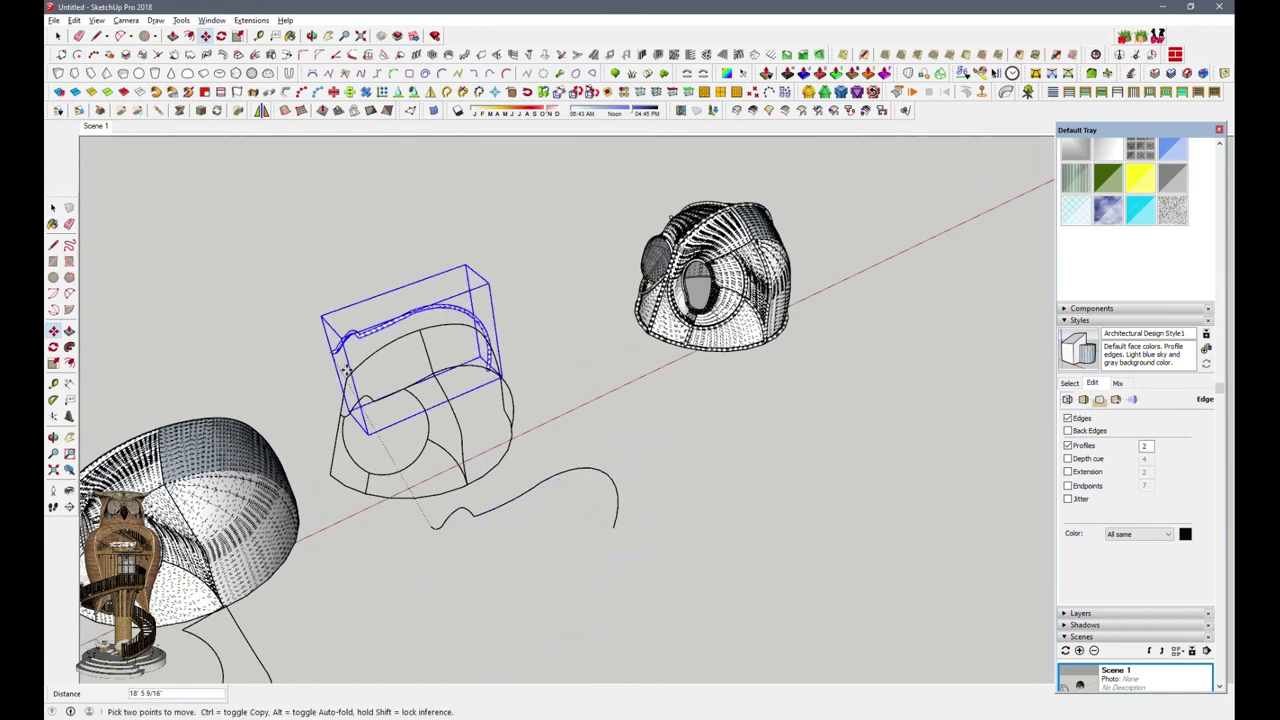
Step: Paste the brow tube into the helmet group
{"action": "key", "text": "ctrl+v"}
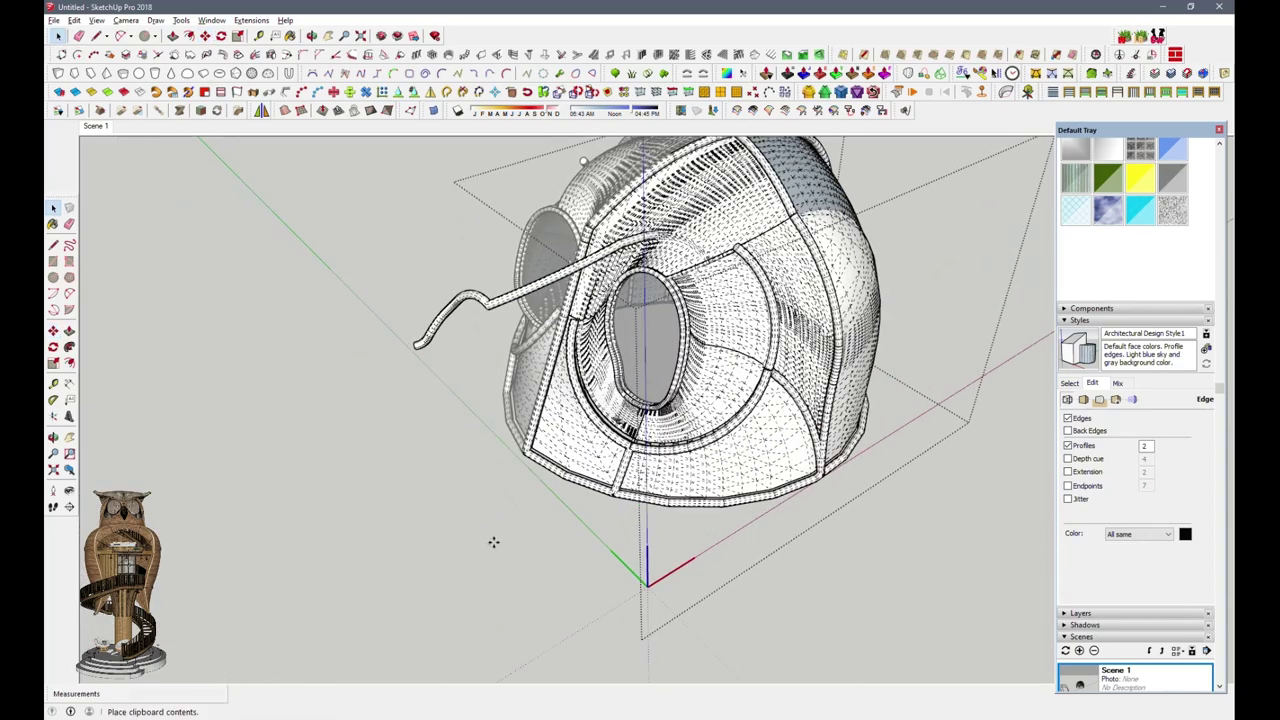
{"action": "scroll", "coordinate": [622, 279], "scroll_direction": "up", "scroll_amount": 5}
{"action": "scroll", "coordinate": [625, 280], "scroll_direction": "up", "scroll_amount": 3}
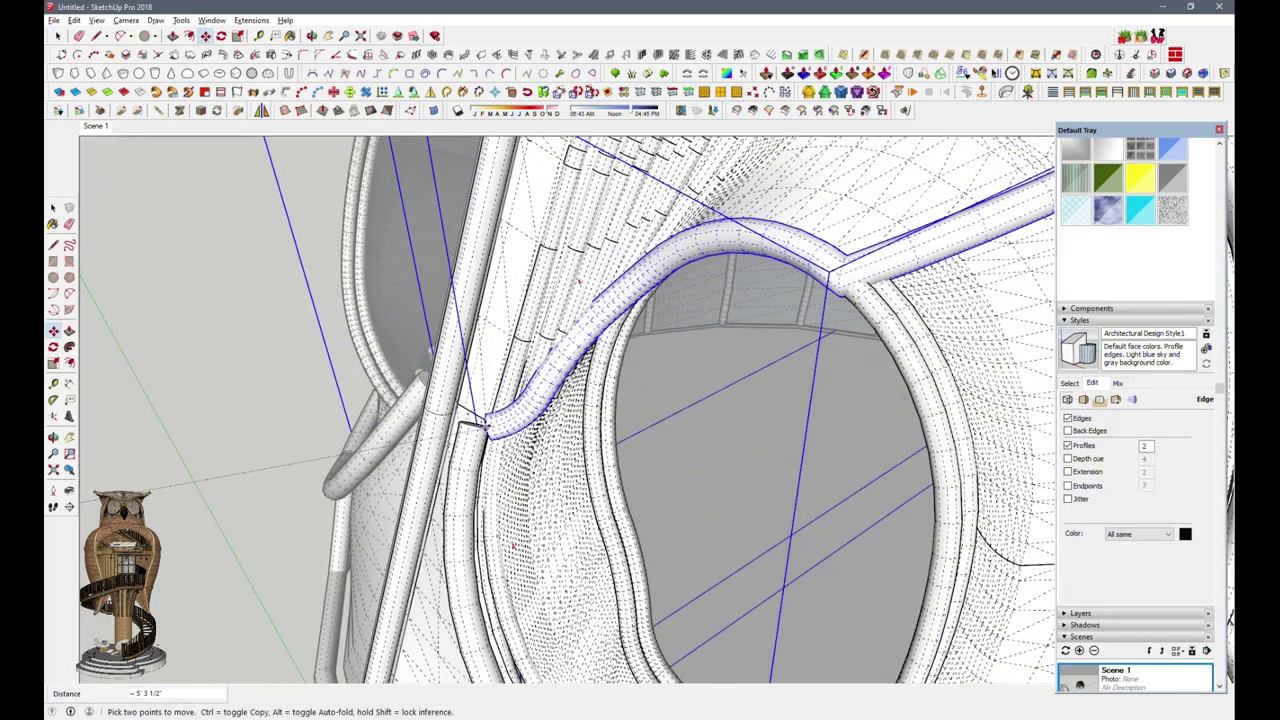
{"action": "mouse_move", "coordinate": [625, 280]}
{"action": "middle_mouse_down"}
{"action": "mouse_move", "coordinate": [793, 259]}
{"action": "mouse_move", "coordinate": [780, 443]}
{"action": "middle_mouse_up"}
{"action": "scroll", "coordinate": [780, 443], "scroll_direction": "up", "scroll_amount": 3}
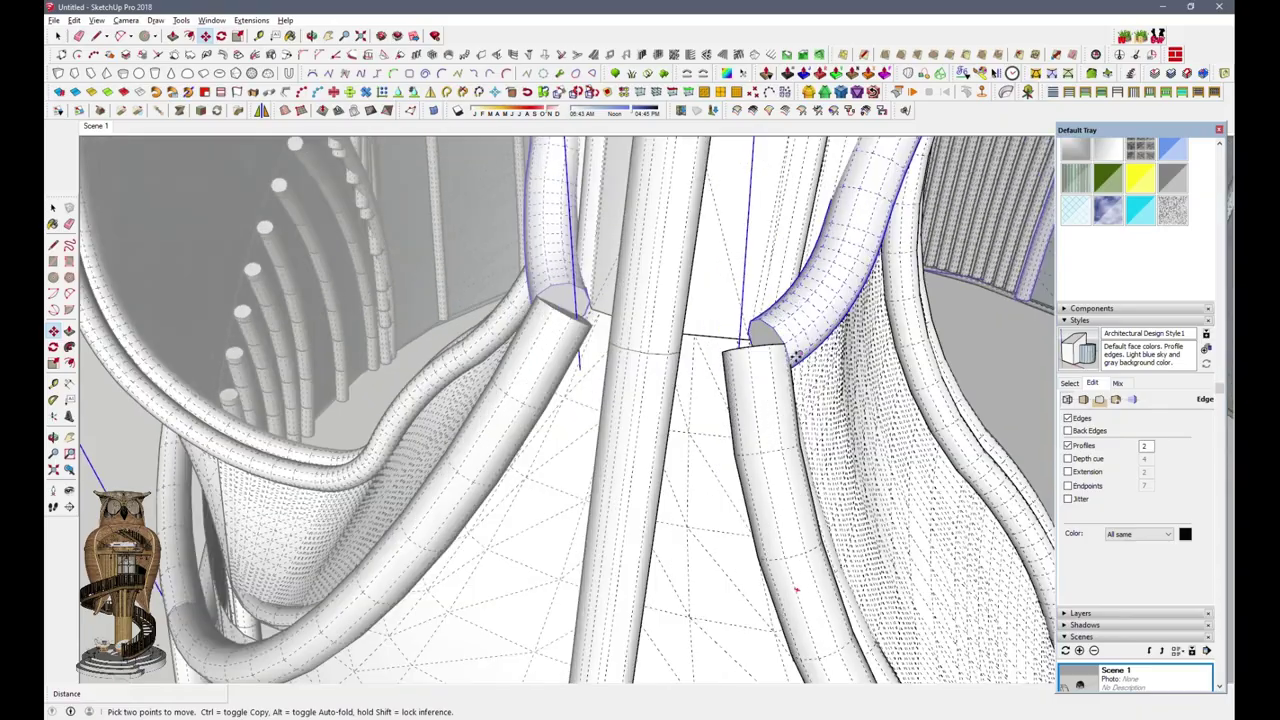
{"action": "scroll", "coordinate": [308, 440], "scroll_direction": "down", "scroll_amount": 3}
{"action": "scroll", "coordinate": [308, 440], "scroll_direction": "down", "scroll_amount": 3}
{"action": "mouse_move", "coordinate": [308, 440]}
{"action": "middle_mouse_down"}
{"action": "mouse_move", "coordinate": [263, 334]}
{"action": "mouse_move", "coordinate": [400, 428]}
{"action": "middle_mouse_up"}
Step: Stretch the brow tube slightly so it fits along the helmet shell
{"action": "left_click", "coordinate": [238, 36]}
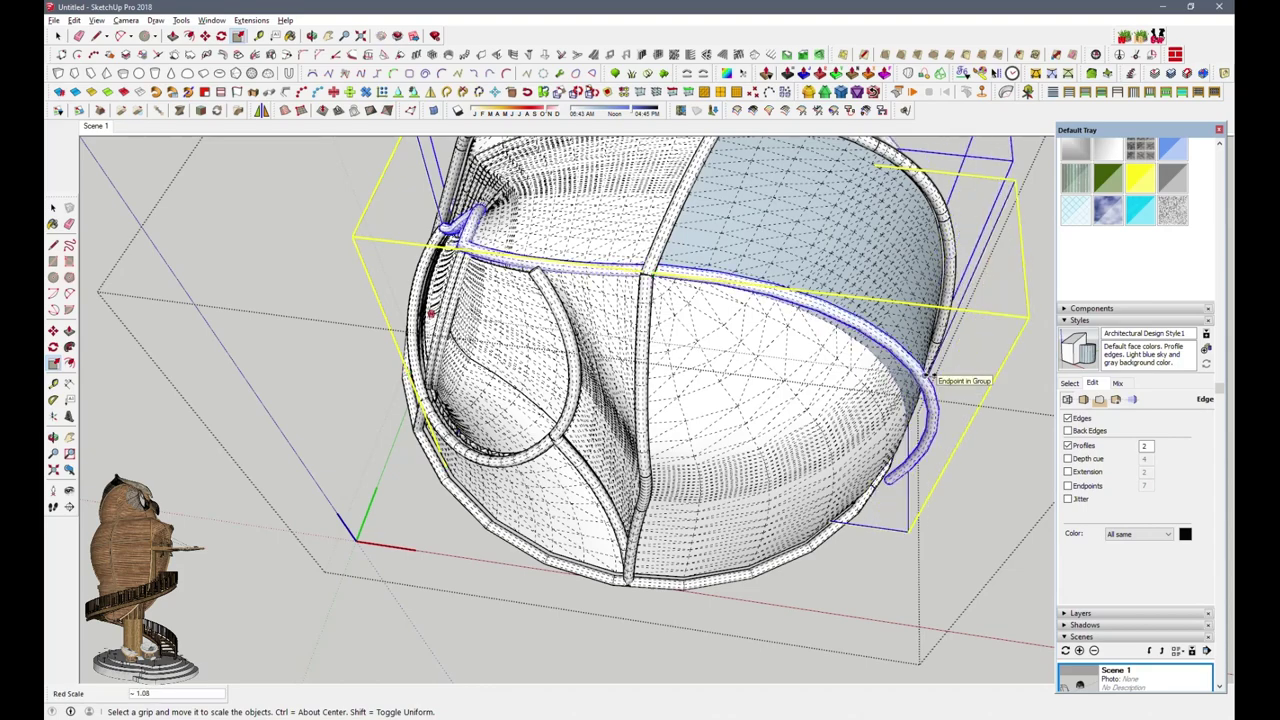
{"action": "mouse_move", "coordinate": [920, 378]}
{"action": "middle_mouse_down"}
{"action": "mouse_move", "coordinate": [937, 325]}
{"action": "mouse_move", "coordinate": [814, 200]}
{"action": "middle_mouse_up"}
{"action": "scroll", "coordinate": [771, 320], "scroll_direction": "down", "scroll_amount": 3}
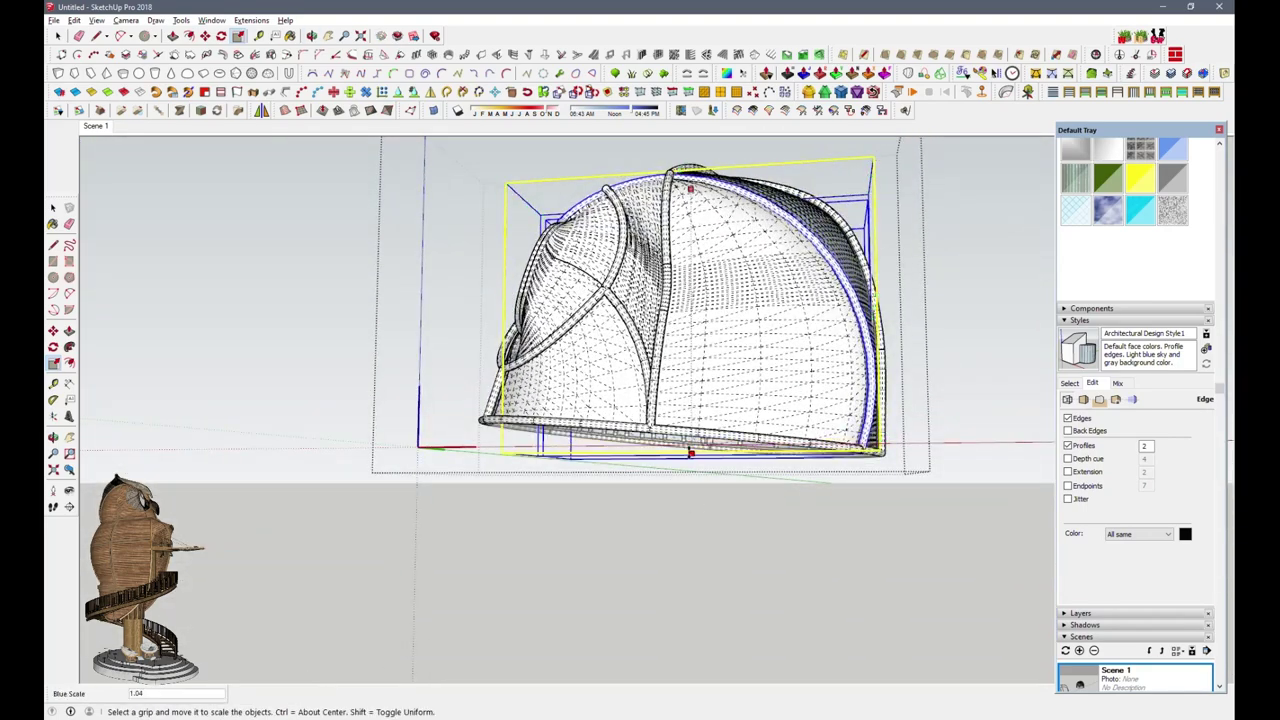
{"action": "middle_click_drag", "start_coordinate": [860, 420], "coordinate": [885, 484]}
{"action": "mouse_move", "coordinate": [897, 395]}
{"action": "middle_mouse_down"}
{"action": "mouse_move", "coordinate": [830, 243]}
{"action": "mouse_move", "coordinate": [749, 354]}
{"action": "mouse_move", "coordinate": [579, 423]}
{"action": "mouse_move", "coordinate": [386, 403]}
{"action": "mouse_move", "coordinate": [563, 434]}
{"action": "mouse_move", "coordinate": [590, 460]}
{"action": "mouse_move", "coordinate": [783, 528]}
{"action": "middle_mouse_up"}
{"action": "mouse_move", "coordinate": [265, 328]}
{"action": "middle_mouse_down"}
{"action": "mouse_move", "coordinate": [263, 451]}
{"action": "mouse_move", "coordinate": [425, 365]}
{"action": "mouse_move", "coordinate": [514, 374]}
{"action": "mouse_move", "coordinate": [505, 490]}
{"action": "middle_mouse_up"}
{"action": "mouse_move", "coordinate": [867, 504]}
{"action": "middle_mouse_down"}
{"action": "mouse_move", "coordinate": [905, 400]}
{"action": "mouse_move", "coordinate": [862, 383]}
{"action": "mouse_move", "coordinate": [600, 377]}
{"action": "mouse_move", "coordinate": [823, 320]}
{"action": "mouse_move", "coordinate": [868, 356]}
{"action": "middle_mouse_up"}
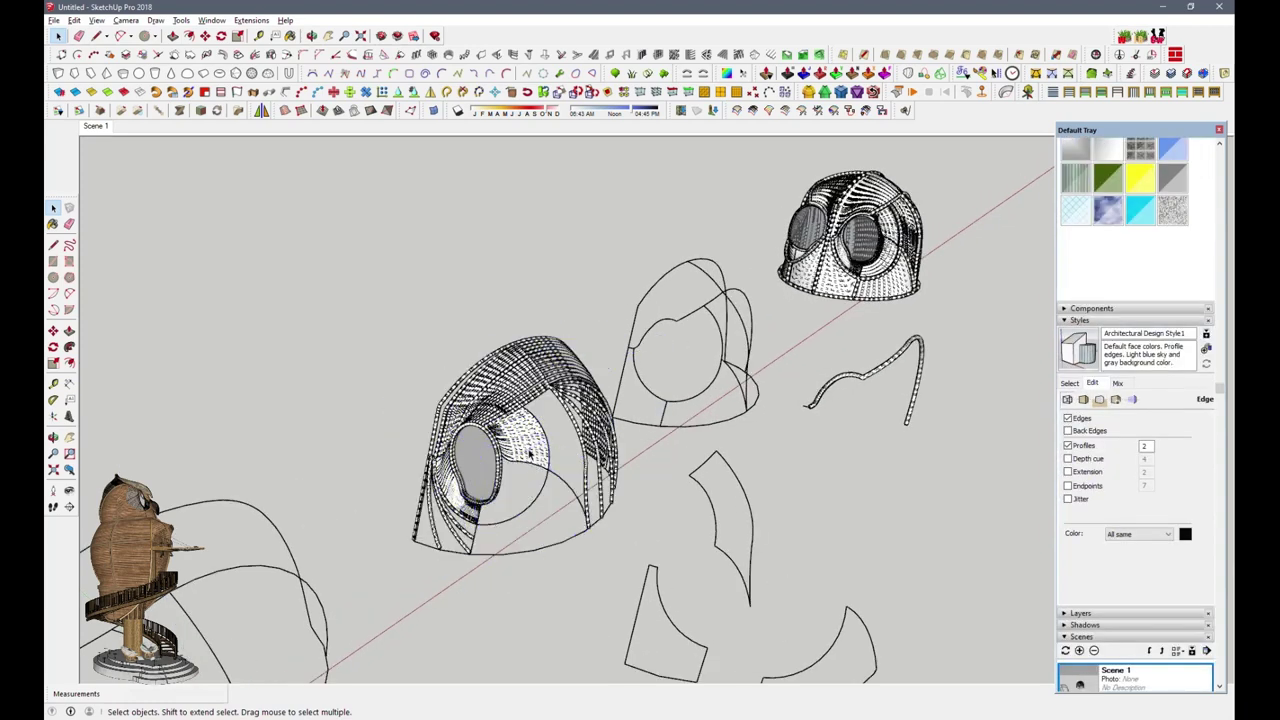
Step: Move-copy the middle sketch's eye-surround curves to a spot below the heads
{"action": "scroll", "coordinate": [445, 505], "scroll_direction": "up", "scroll_amount": 1}
{"action": "scroll", "coordinate": [445, 505], "scroll_direction": "up", "scroll_amount": 1}
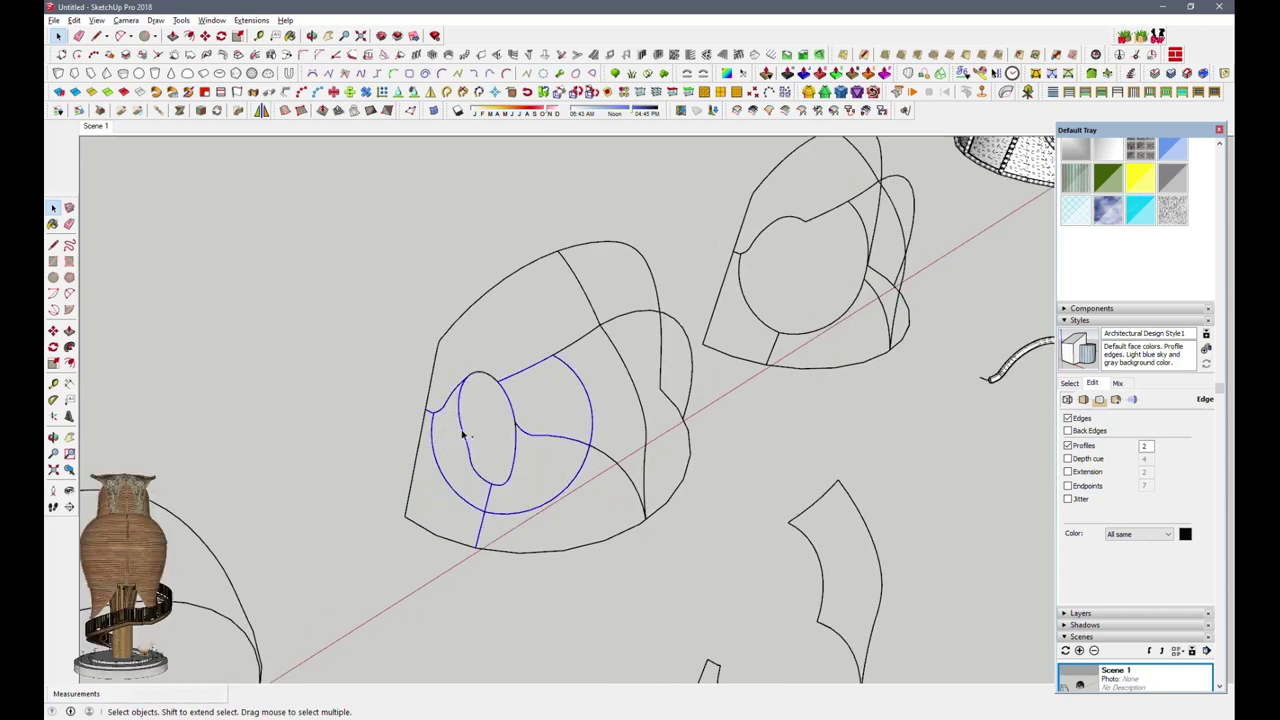
{"action": "left_click", "coordinate": [205, 36]}
{"action": "scroll", "coordinate": [490, 423], "scroll_direction": "down", "scroll_amount": 3}
{"action": "left_click", "coordinate": [700, 555]}
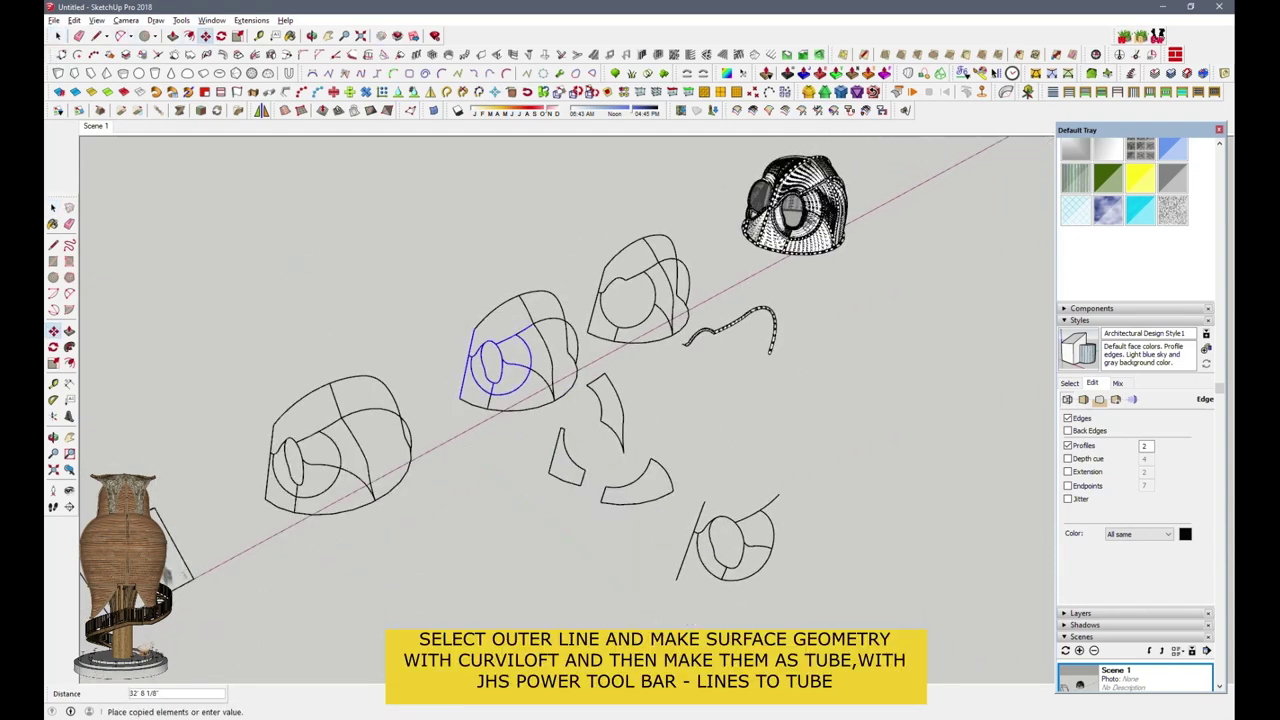
{"action": "left_click", "coordinate": [715, 560]}
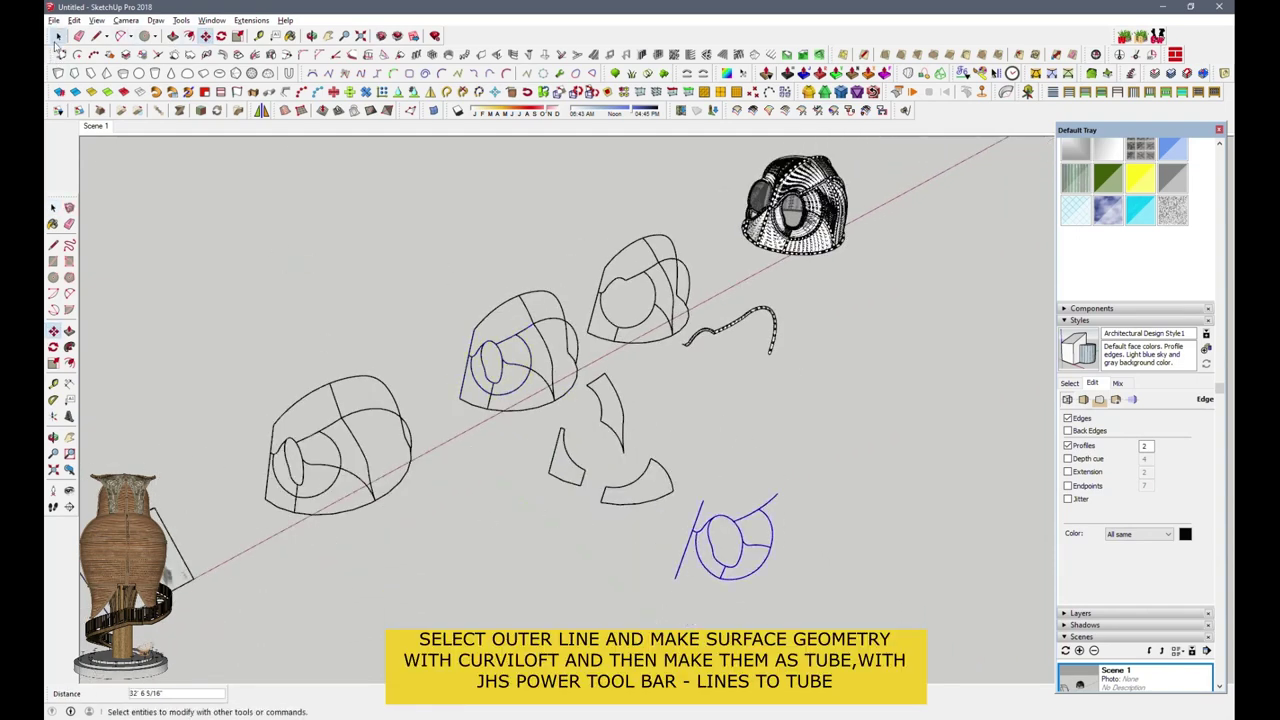
Step: Select the eye-ring's outer arc and preview a Curviloft Skinning loft, then discard that preview
{"action": "scroll", "coordinate": [700, 520], "scroll_direction": "up", "scroll_amount": 5}
{"action": "key", "text": "space"}
{"action": "left_click", "coordinate": [673, 482]}
{"action": "scroll", "coordinate": [700, 460], "scroll_direction": "up", "scroll_amount": 2}
{"action": "scroll", "coordinate": [744, 437], "scroll_direction": "down", "scroll_amount": 2}
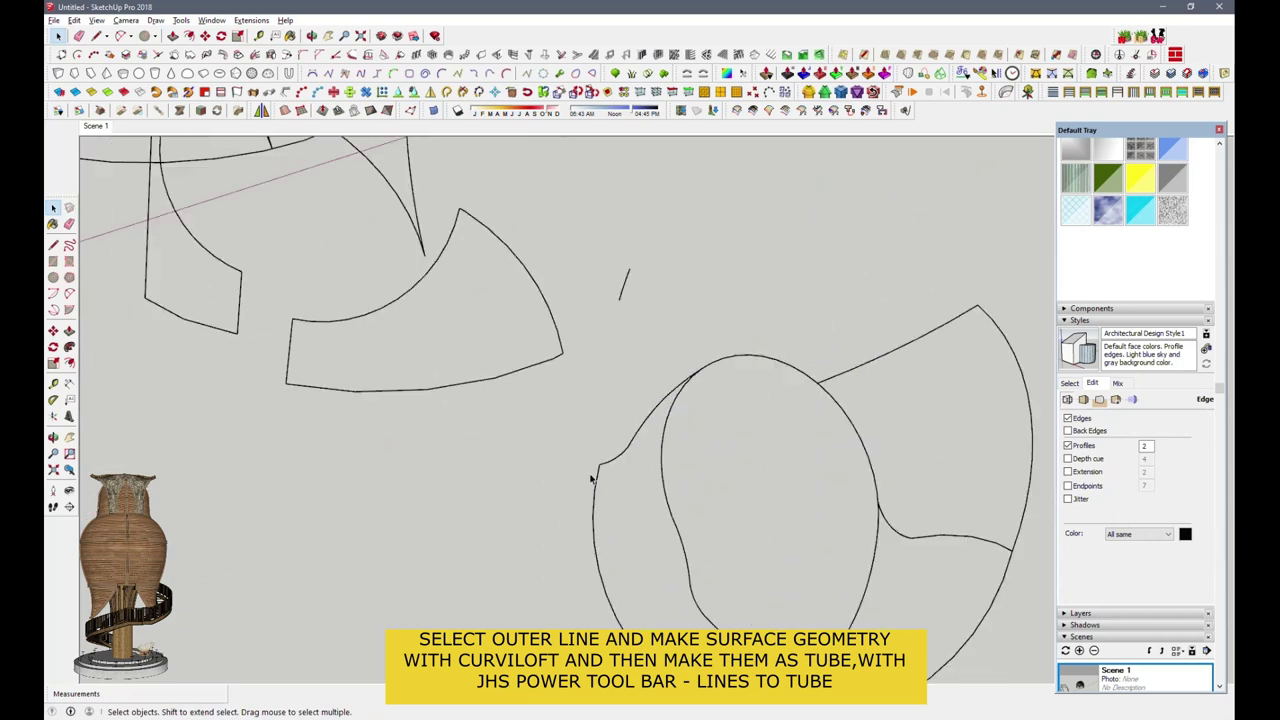
{"action": "scroll", "coordinate": [640, 400], "scroll_direction": "down", "scroll_amount": 2}
{"action": "scroll", "coordinate": [600, 480], "scroll_direction": "down", "scroll_amount": 1}
{"action": "left_click", "coordinate": [802, 398]}
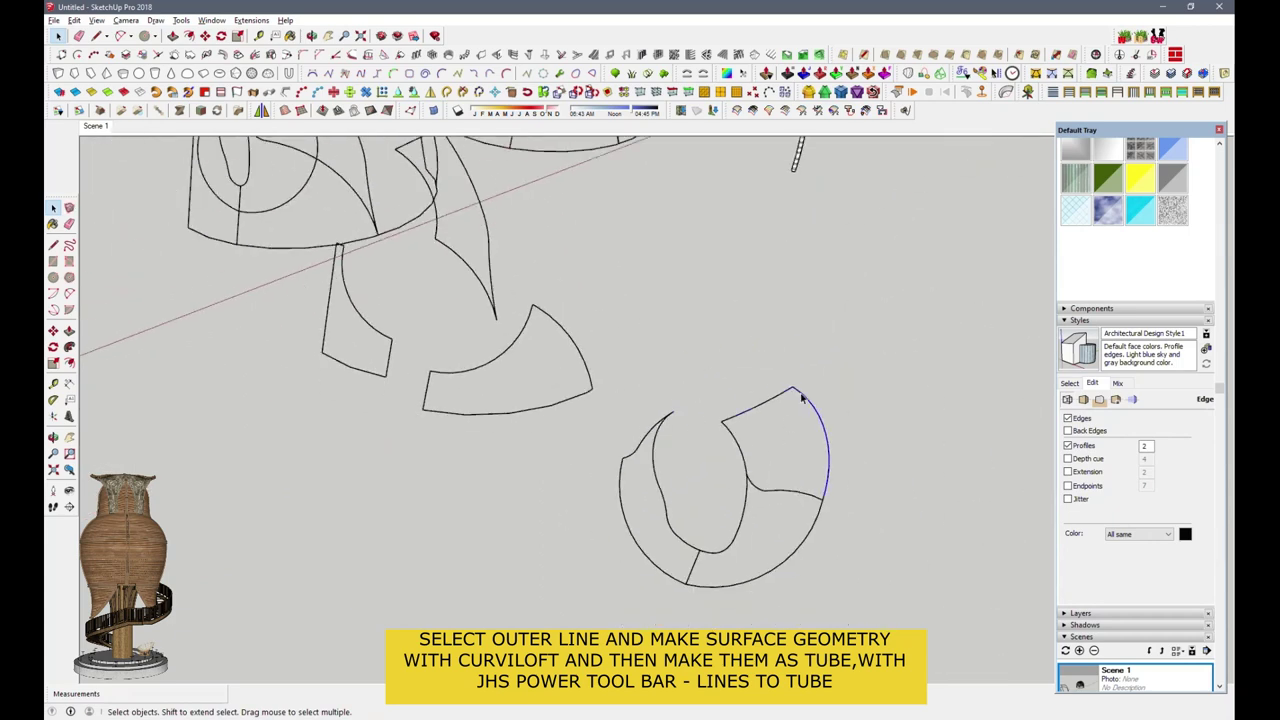
{"action": "left_click", "coordinate": [940, 74]}
{"action": "left_click", "coordinate": [500, 156]}
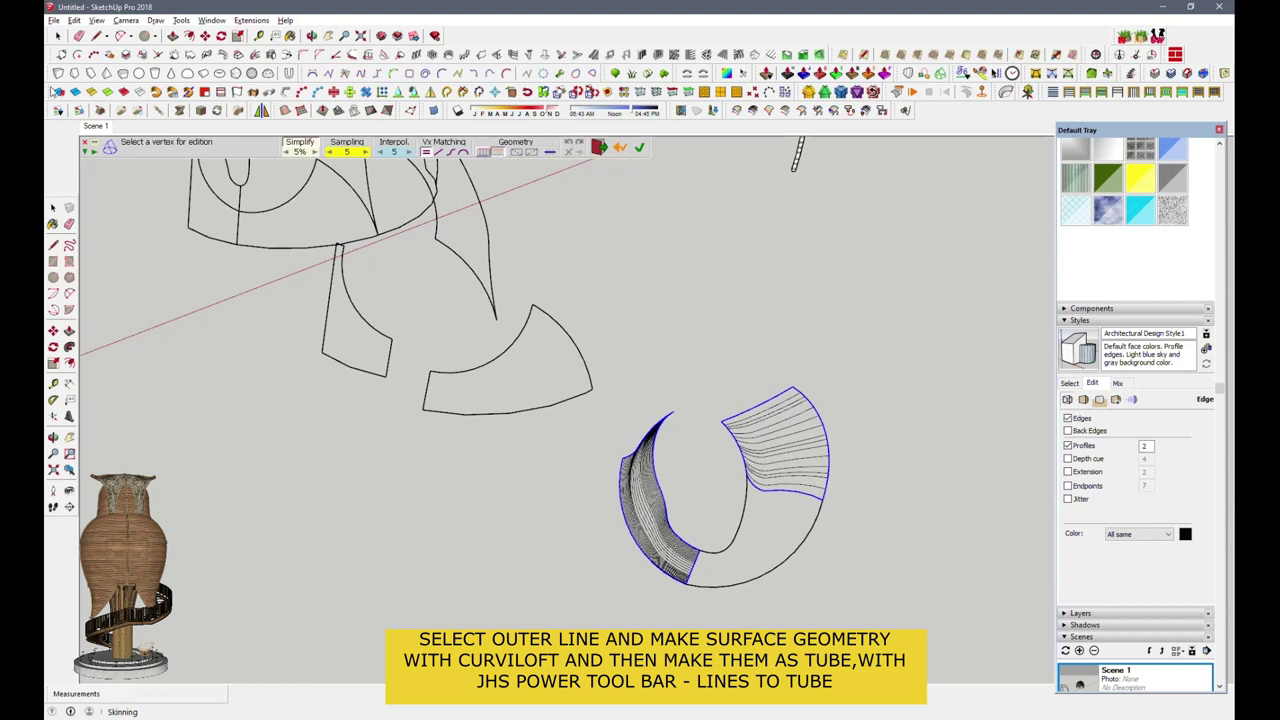
{"action": "key", "text": "Escape"}
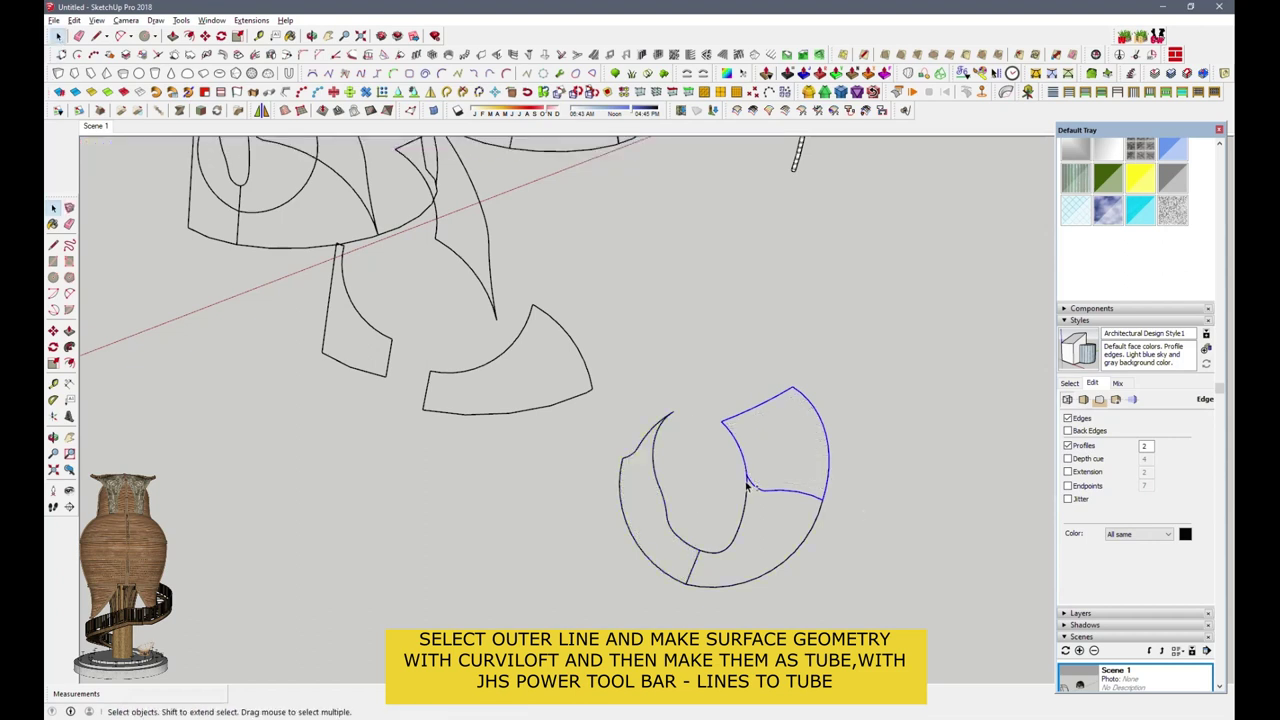
Step: Change the preview's mesh-line display and generate two eye-ring skins, with a third previewing
{"action": "left_click", "coordinate": [500, 153]}
{"action": "left_click", "coordinate": [490, 153]}
{"action": "key", "text": "Return"}
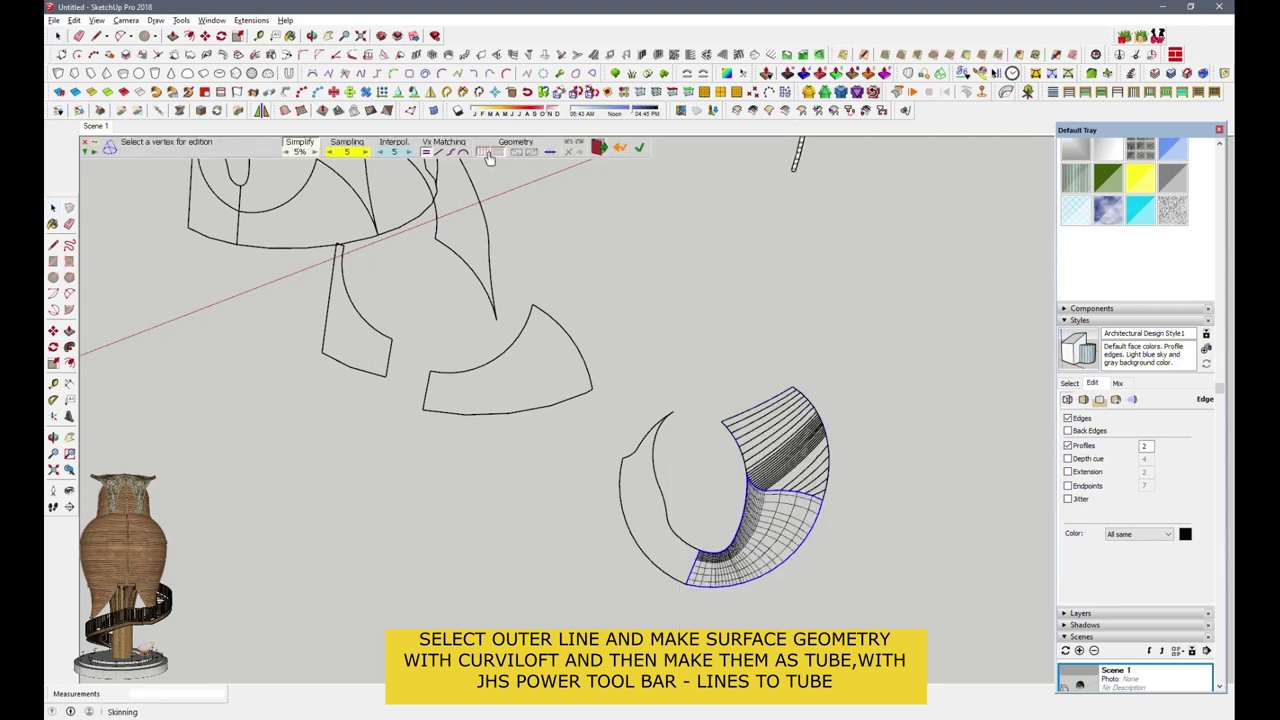
{"action": "key", "text": "Return"}
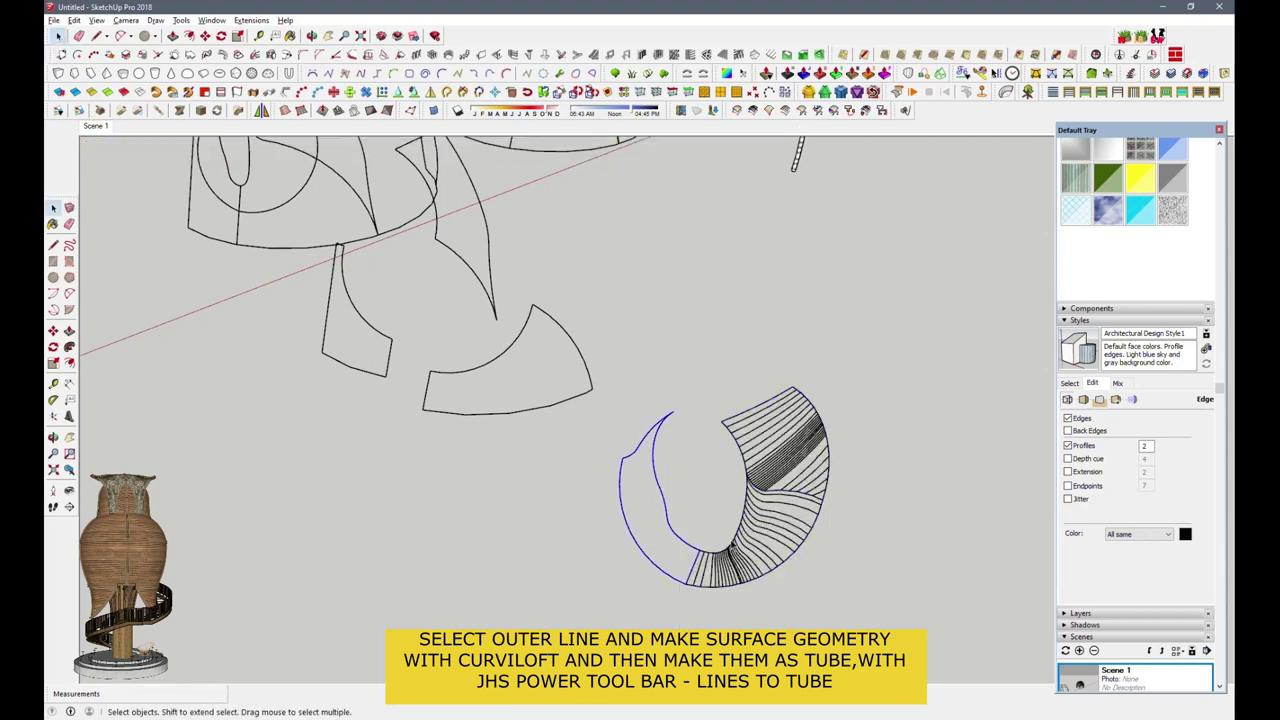
{"action": "left_click", "coordinate": [935, 88]}
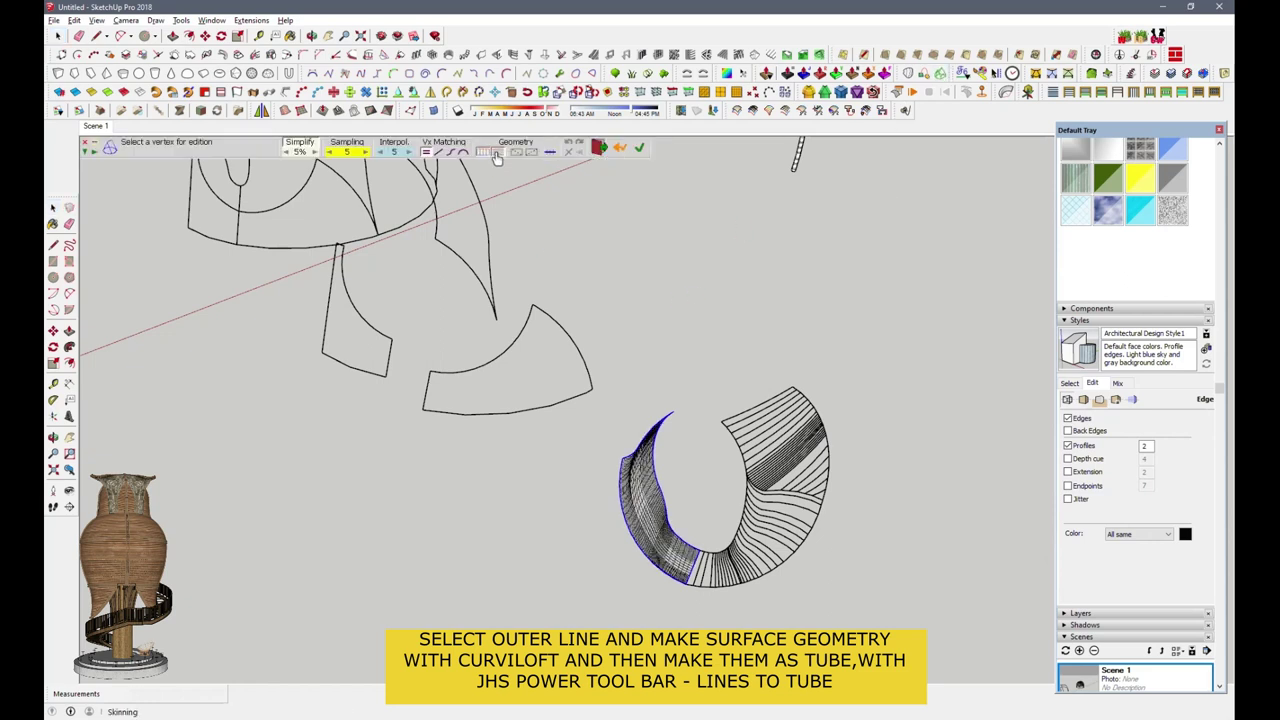
Step: Confirm the third eye-ring loft and open its surface group with the edge deselected
{"action": "key", "text": "Return"}
{"action": "double_click", "coordinate": [788, 467]}
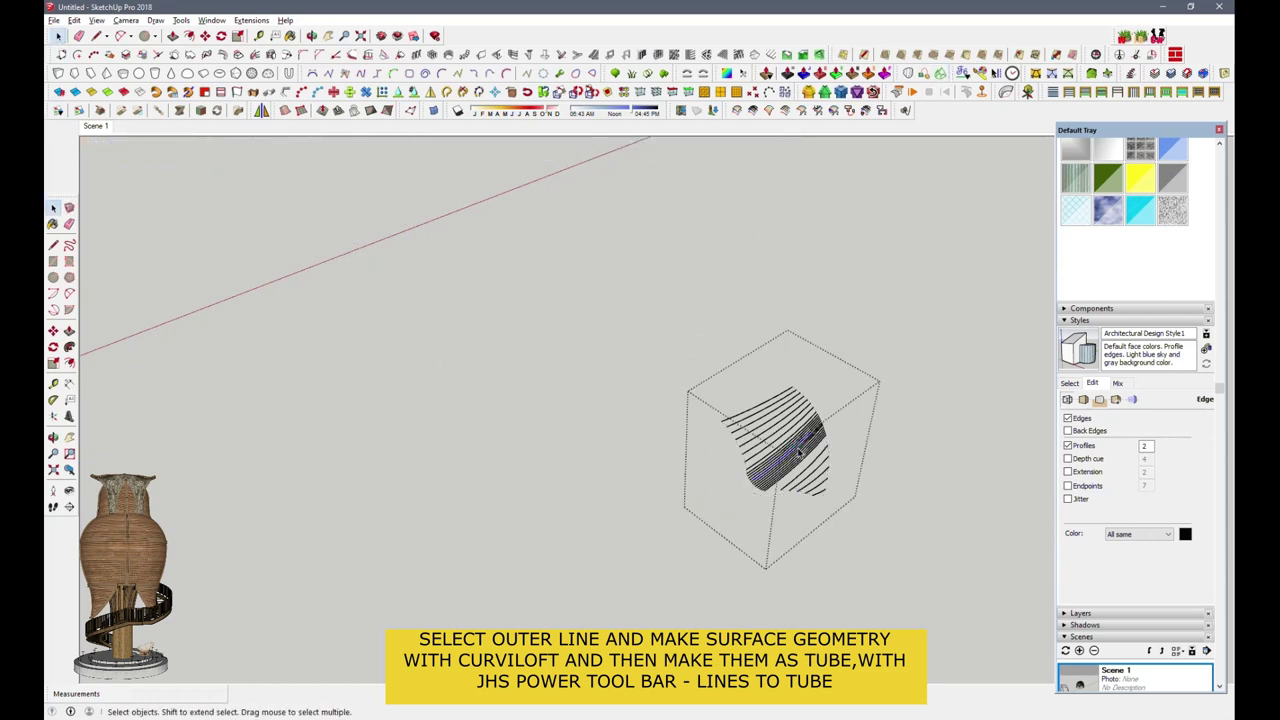
{"action": "scroll", "coordinate": [800, 452], "scroll_direction": "up", "scroll_amount": 3}
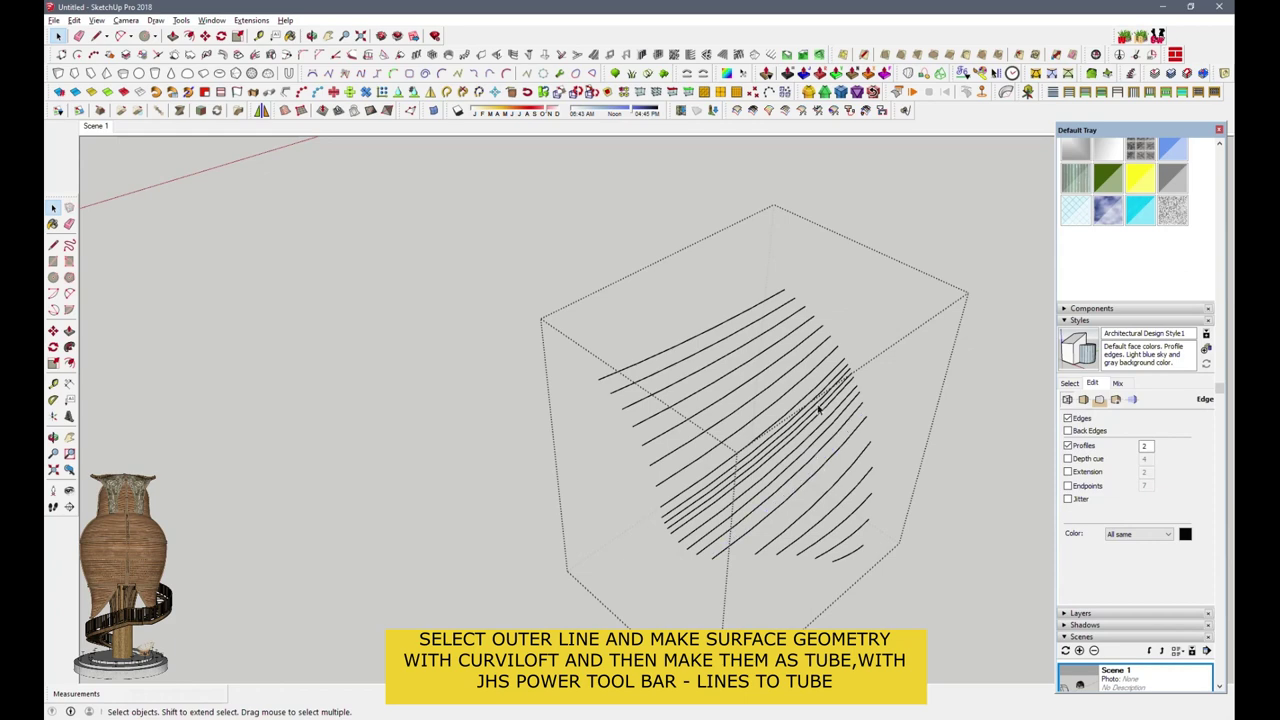
{"action": "left_click", "coordinate": [802, 465]}
Step: Orbit around the lofted line strips to inspect them up close, then paste a copy
{"action": "middle_click_drag", "start_coordinate": [812, 465], "coordinate": [688, 577]}
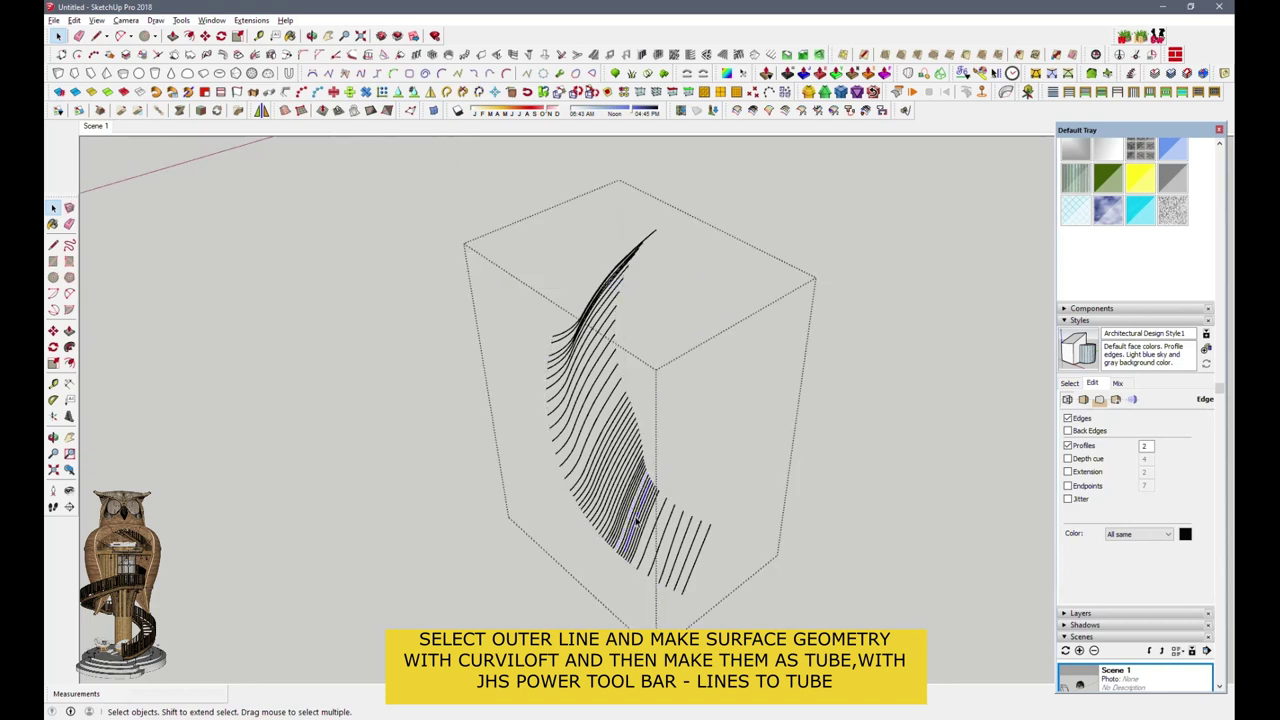
{"action": "scroll", "coordinate": [636, 520], "scroll_direction": "up", "scroll_amount": 3}
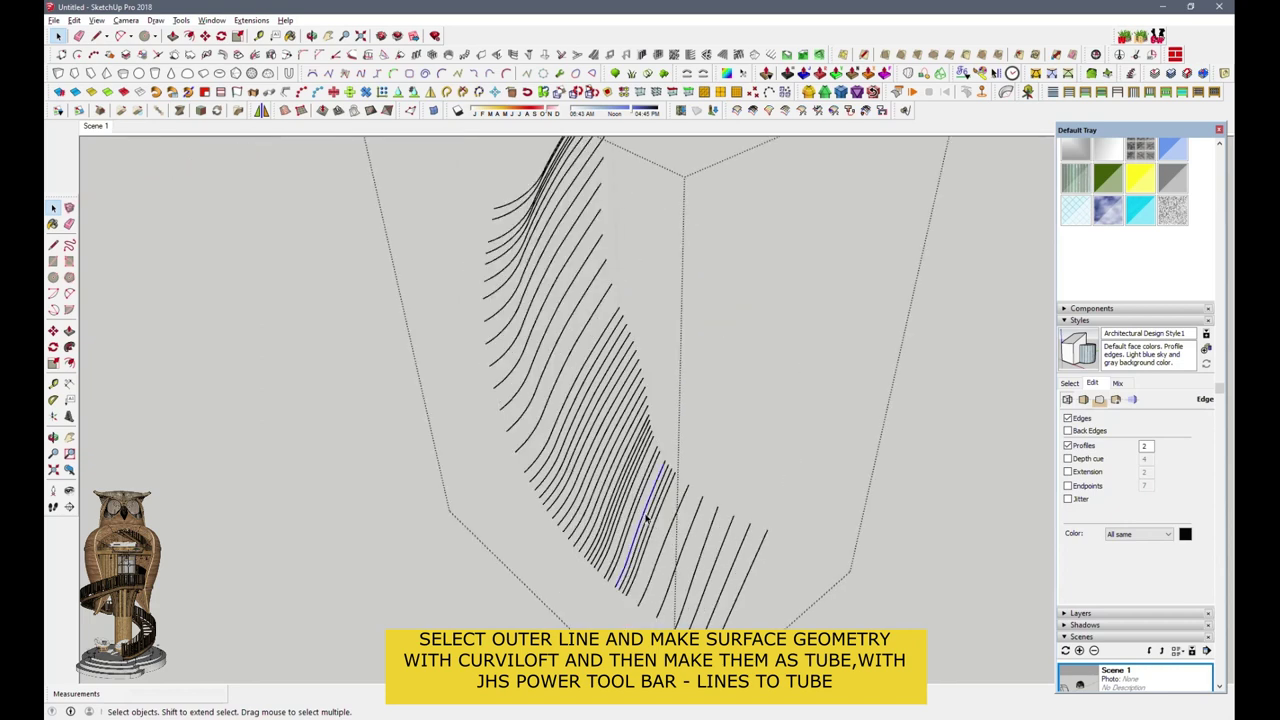
{"action": "middle_click_drag", "start_coordinate": [629, 533], "coordinate": [673, 505]}
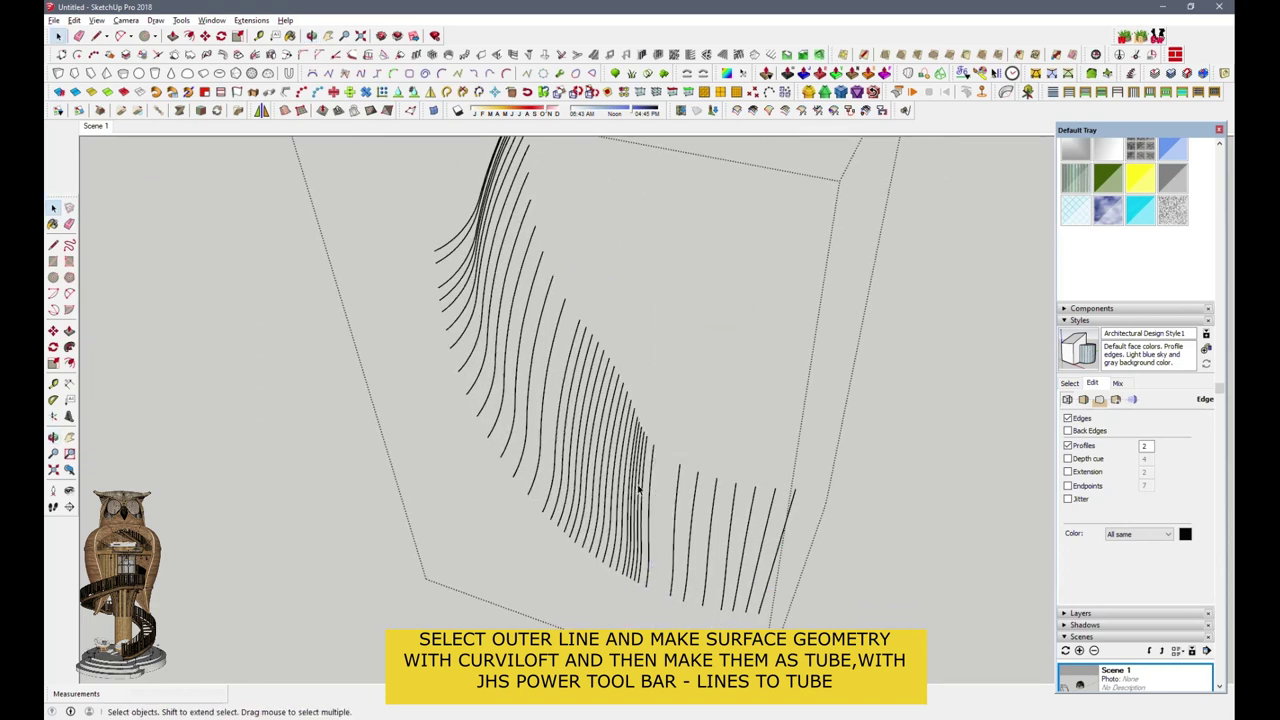
{"action": "scroll", "coordinate": [658, 484], "scroll_direction": "down", "scroll_amount": 5}
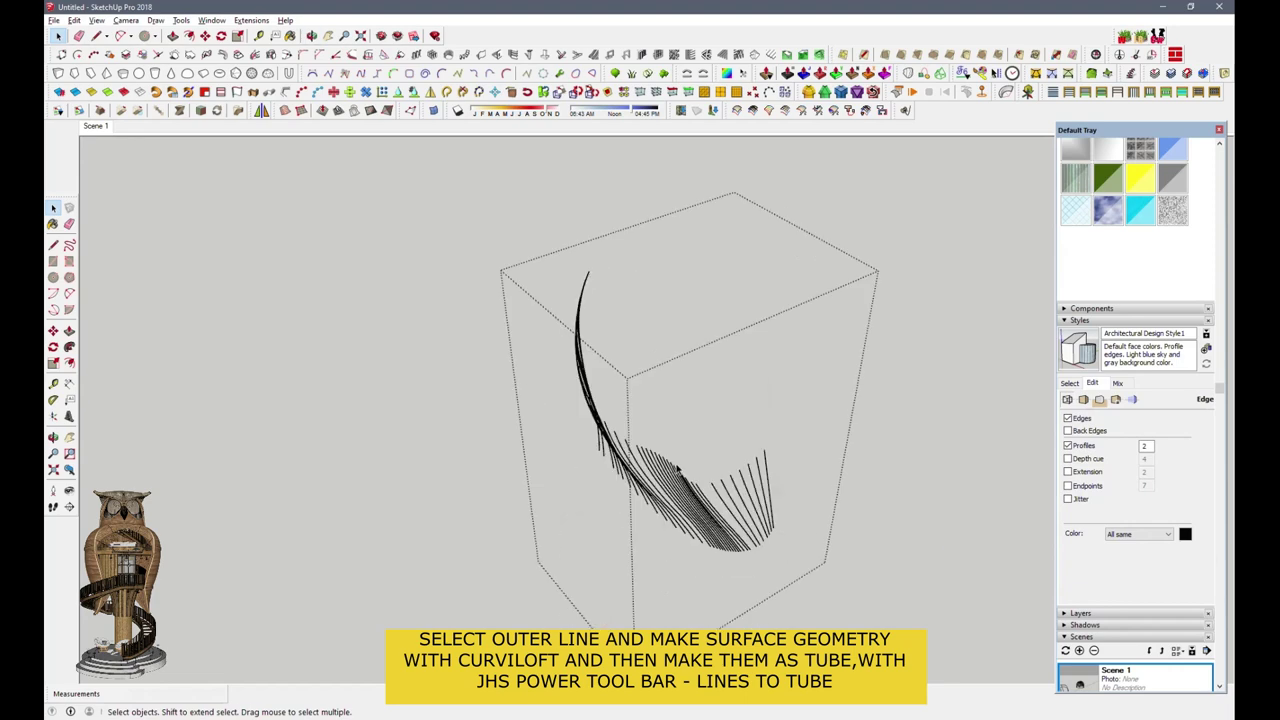
{"action": "mouse_move", "coordinate": [600, 440]}
{"action": "middle_mouse_down"}
{"action": "mouse_move", "coordinate": [547, 400]}
{"action": "mouse_move", "coordinate": [523, 409]}
{"action": "middle_mouse_up"}
{"action": "scroll", "coordinate": [600, 450], "scroll_direction": "down", "scroll_amount": 5}
{"action": "key", "text": "ctrl+v"}
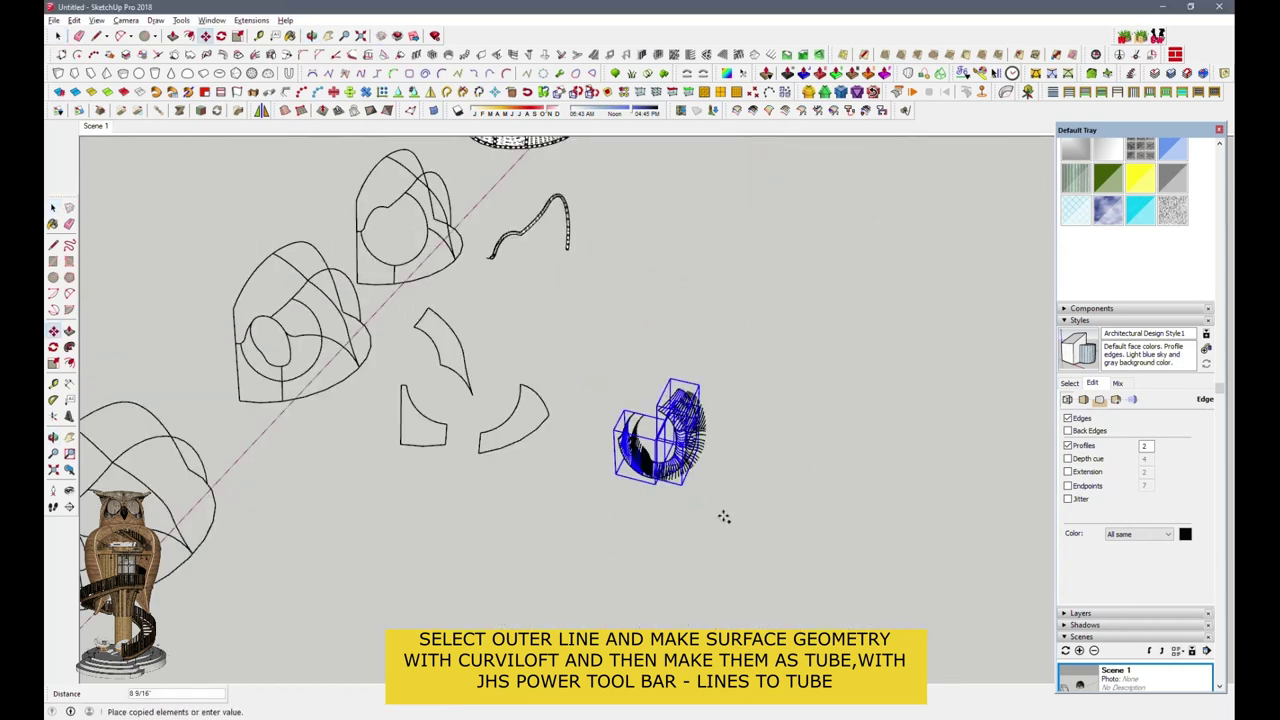
Step: Place the pasted copy beside the original and explode it into loose curves
{"action": "left_click", "coordinate": [800, 500]}
{"action": "key", "text": "space"}
{"action": "scroll", "coordinate": [803, 482], "scroll_direction": "up", "scroll_amount": 4}
{"action": "right_click", "coordinate": [814, 428]}
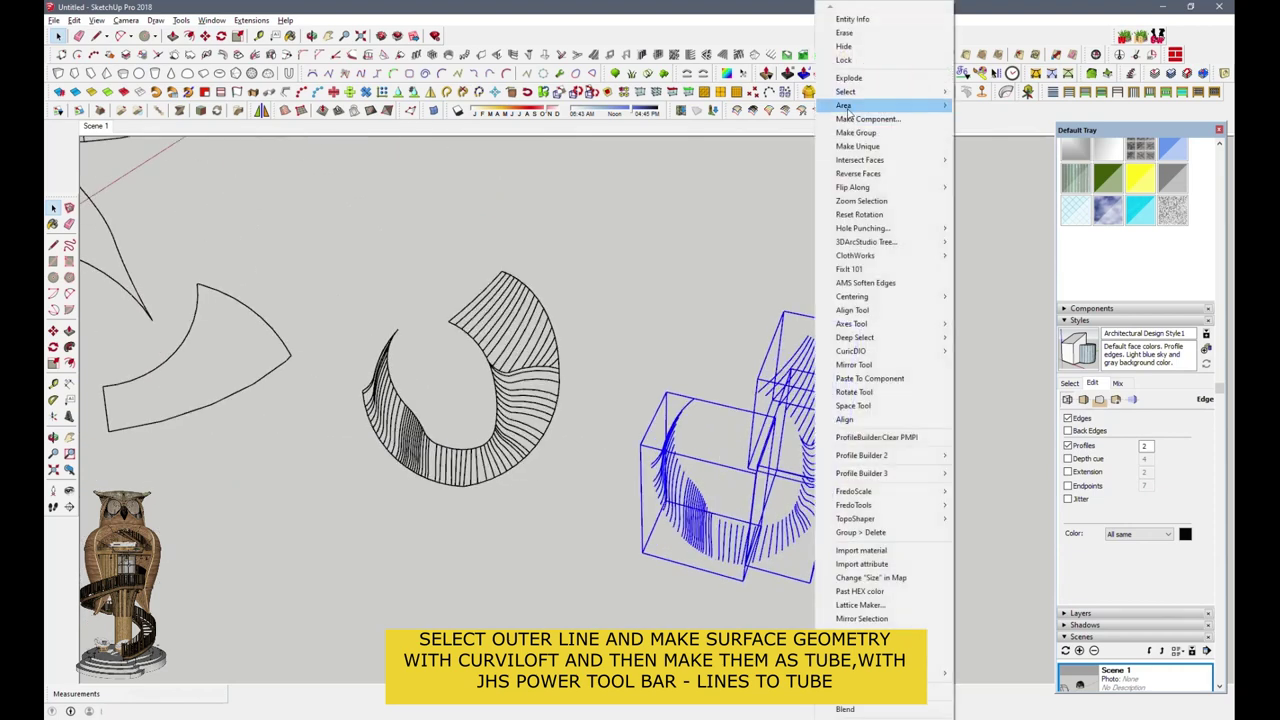
{"action": "left_click", "coordinate": [849, 77]}
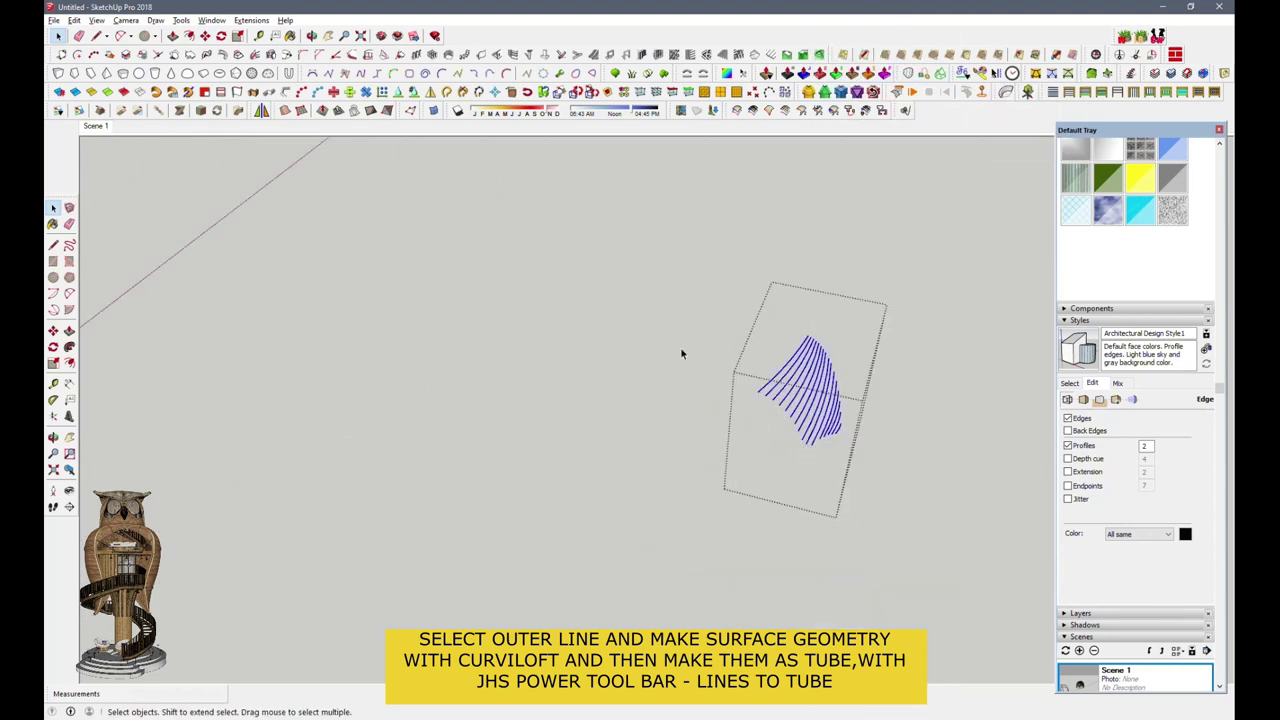
Step: Turn the copy's curves into 5/8"-diameter tubes with JHS Powerbar Lines to Tube
{"action": "left_click", "coordinate": [541, 426]}
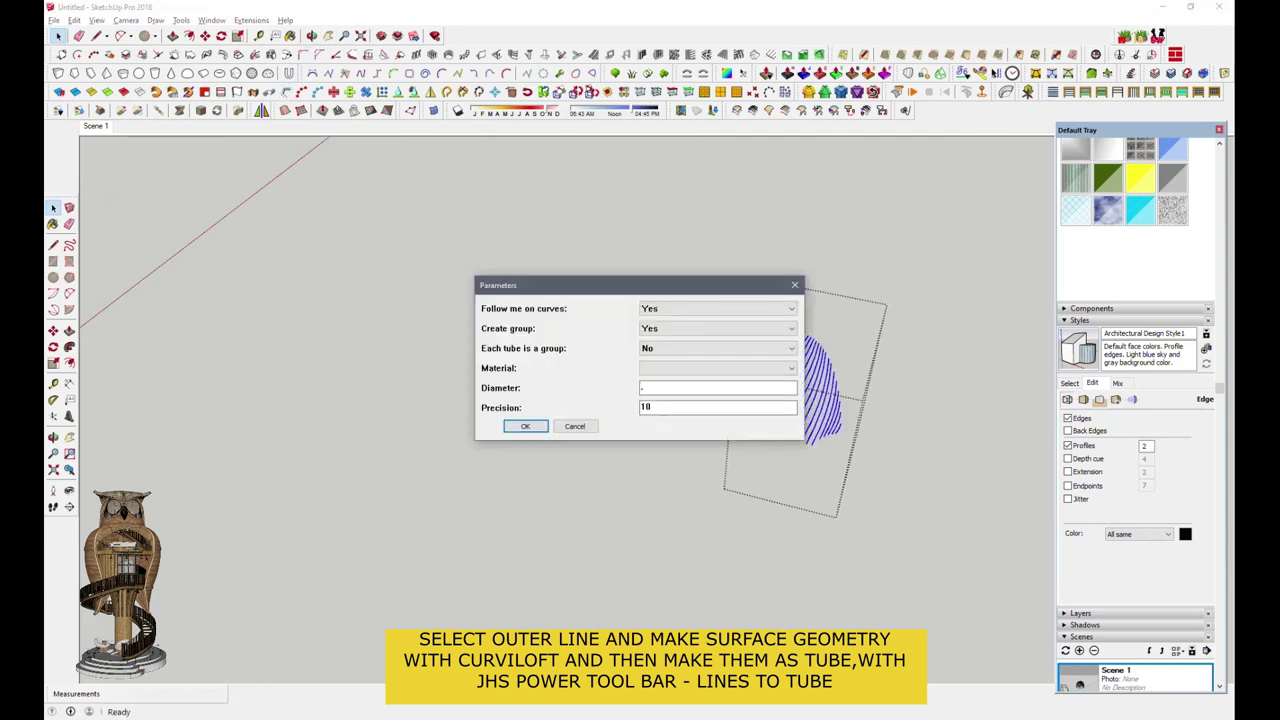
{"action": "left_click", "coordinate": [527, 426]}
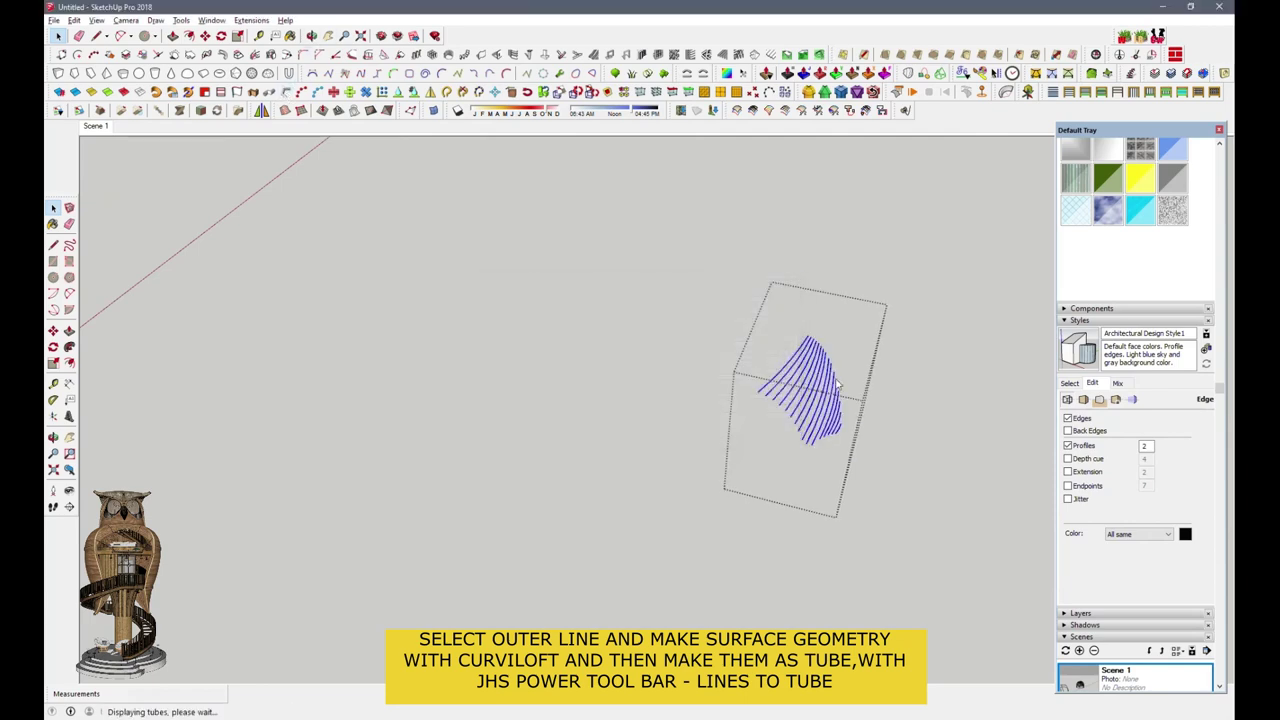
{"action": "left_click", "coordinate": [356, 110]}
{"action": "left_click", "coordinate": [541, 426]}
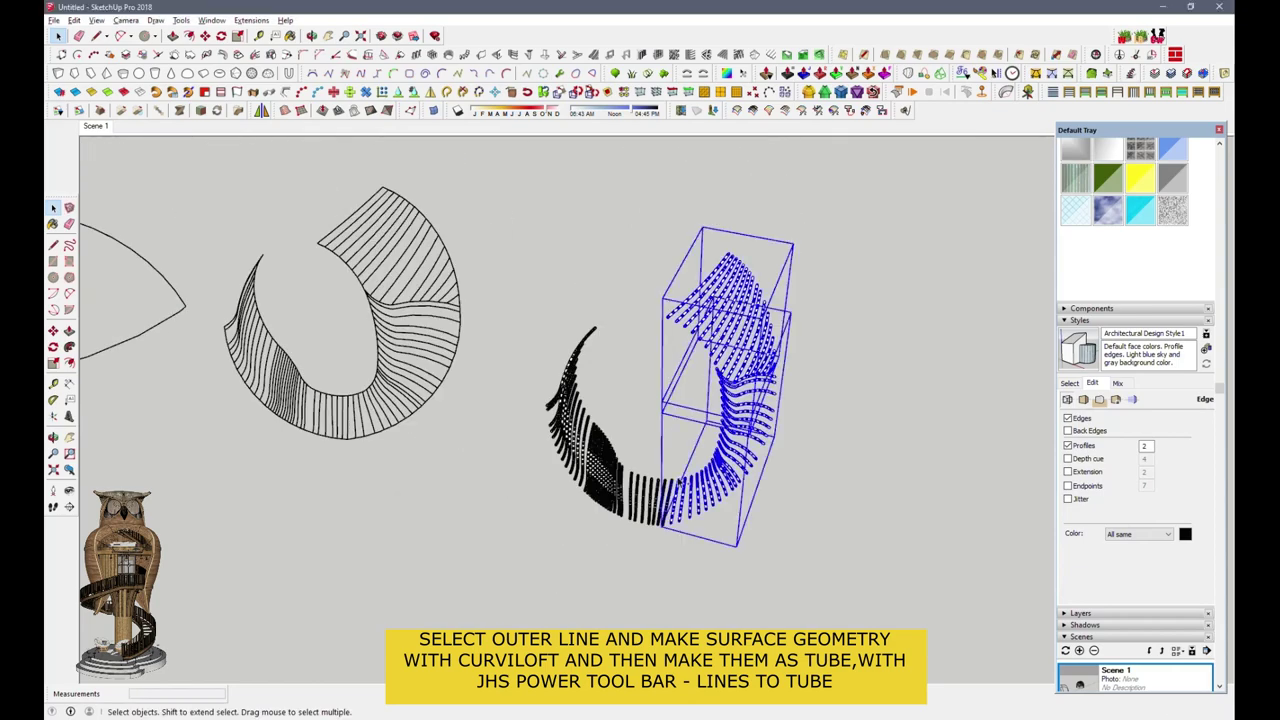
{"action": "scroll", "coordinate": [822, 585], "scroll_direction": "down", "scroll_amount": 2}
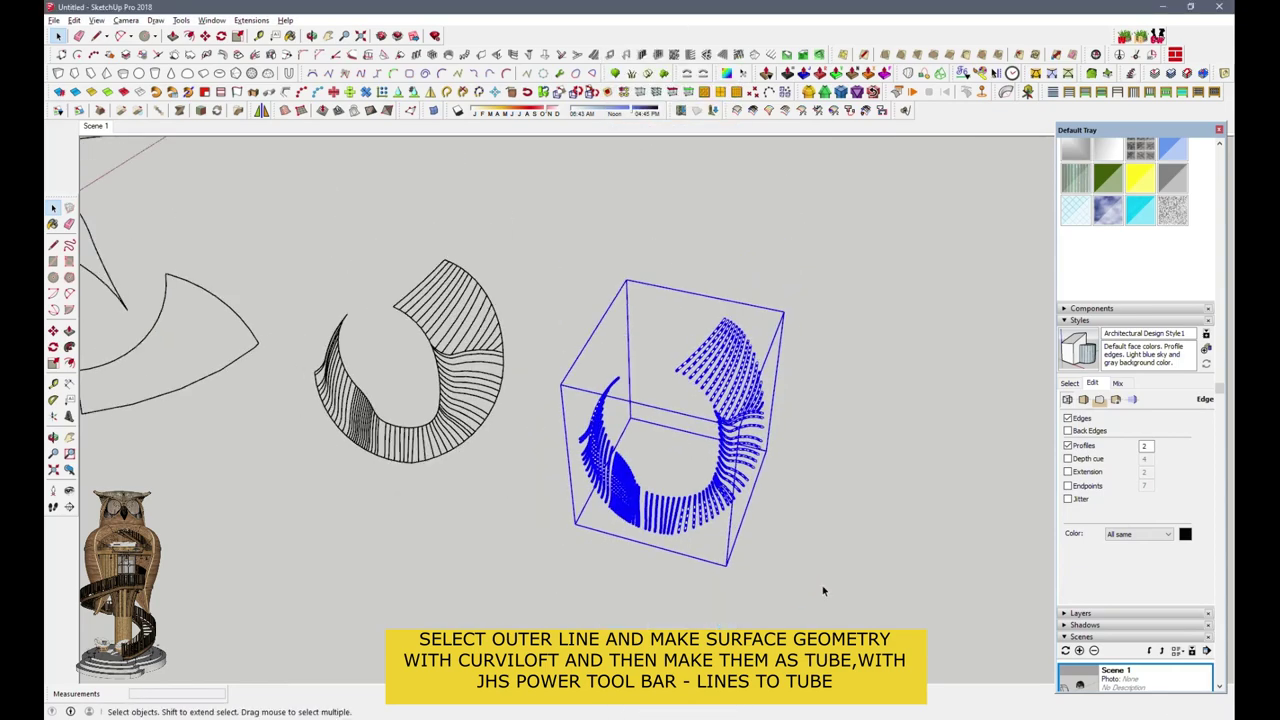
Step: Paste the tubed eye-ring curves and move them into the dome's eye opening
{"action": "scroll", "coordinate": [822, 585], "scroll_direction": "down", "scroll_amount": 5}
{"action": "scroll", "coordinate": [555, 185], "scroll_direction": "up", "scroll_amount": 5}
{"action": "scroll", "coordinate": [555, 185], "scroll_direction": "up", "scroll_amount": 3}
{"action": "scroll", "coordinate": [555, 185], "scroll_direction": "up", "scroll_amount": 3}
{"action": "scroll", "coordinate": [600, 300], "scroll_direction": "up", "scroll_amount": 2}
{"action": "key", "text": "ctrl+v"}
{"action": "key", "text": "Return"}
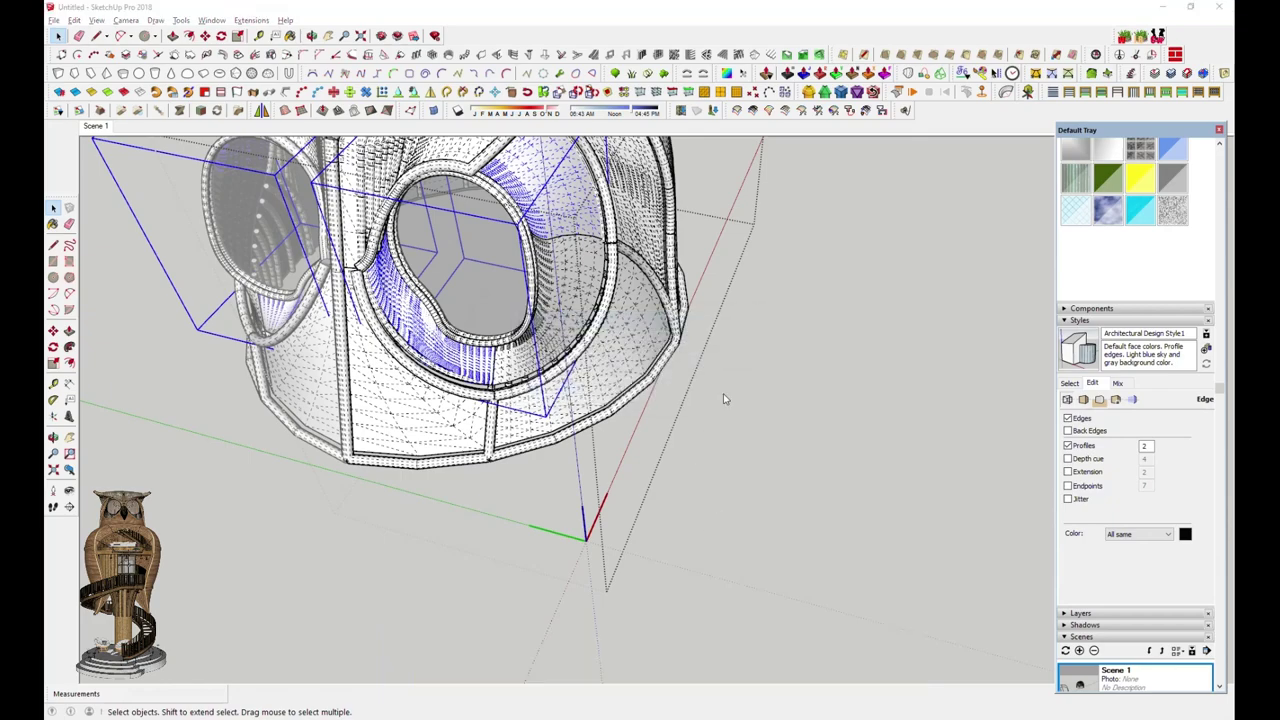
{"action": "left_click", "coordinate": [704, 445]}
{"action": "middle_click_drag", "start_coordinate": [709, 366], "coordinate": [709, 366]}
{"action": "left_click", "coordinate": [709, 366]}
Step: Check the fit inside the eye opening and scale the eye ring up by 1.01
{"action": "scroll", "coordinate": [392, 310], "scroll_direction": "up", "scroll_amount": 3}
{"action": "scroll", "coordinate": [392, 310], "scroll_direction": "up", "scroll_amount": 2}
{"action": "scroll", "coordinate": [266, 457], "scroll_direction": "up", "scroll_amount": 3}
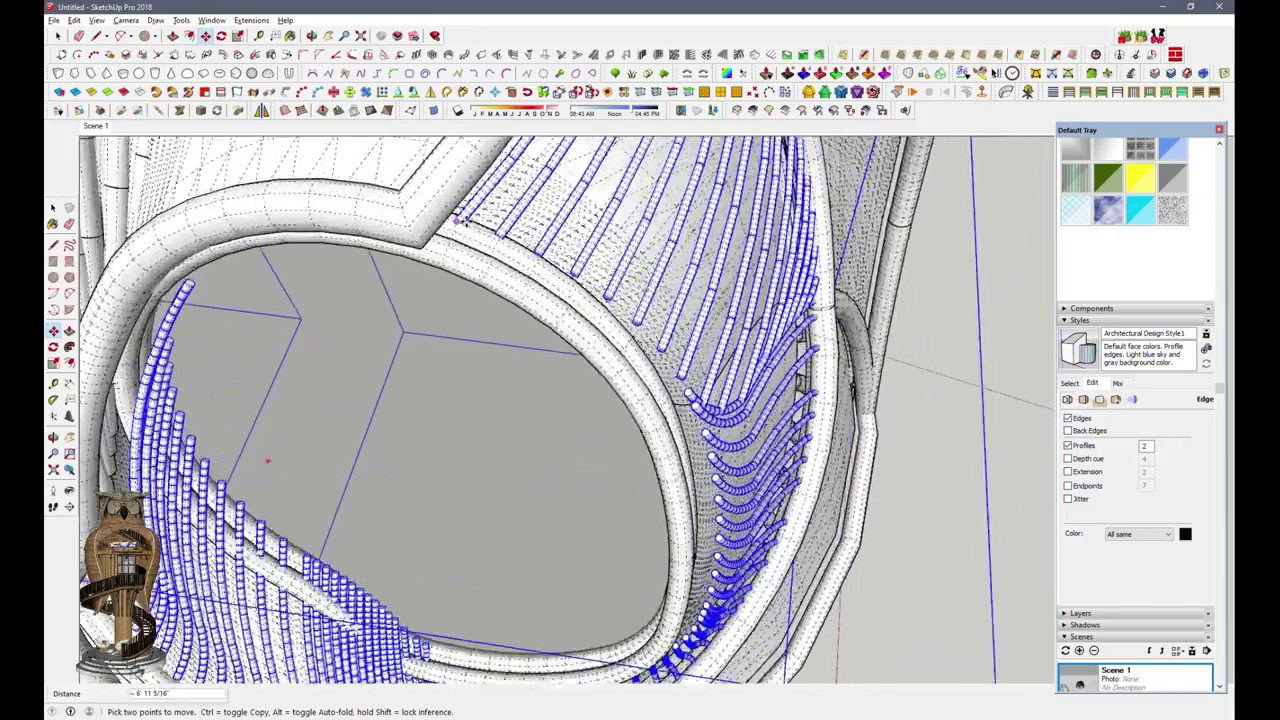
{"action": "mouse_move", "coordinate": [266, 457]}
{"action": "middle_mouse_down"}
{"action": "mouse_move", "coordinate": [732, 430]}
{"action": "mouse_move", "coordinate": [860, 403]}
{"action": "mouse_move", "coordinate": [797, 443]}
{"action": "middle_mouse_up"}
{"action": "mouse_move", "coordinate": [457, 409]}
{"action": "middle_mouse_down"}
{"action": "mouse_move", "coordinate": [810, 451]}
{"action": "mouse_move", "coordinate": [851, 494]}
{"action": "mouse_move", "coordinate": [585, 548]}
{"action": "mouse_move", "coordinate": [230, 575]}
{"action": "middle_mouse_up"}
{"action": "scroll", "coordinate": [533, 413], "scroll_direction": "down", "scroll_amount": 3}
{"action": "scroll", "coordinate": [533, 413], "scroll_direction": "up", "scroll_amount": 5}
{"action": "key", "text": "s"}
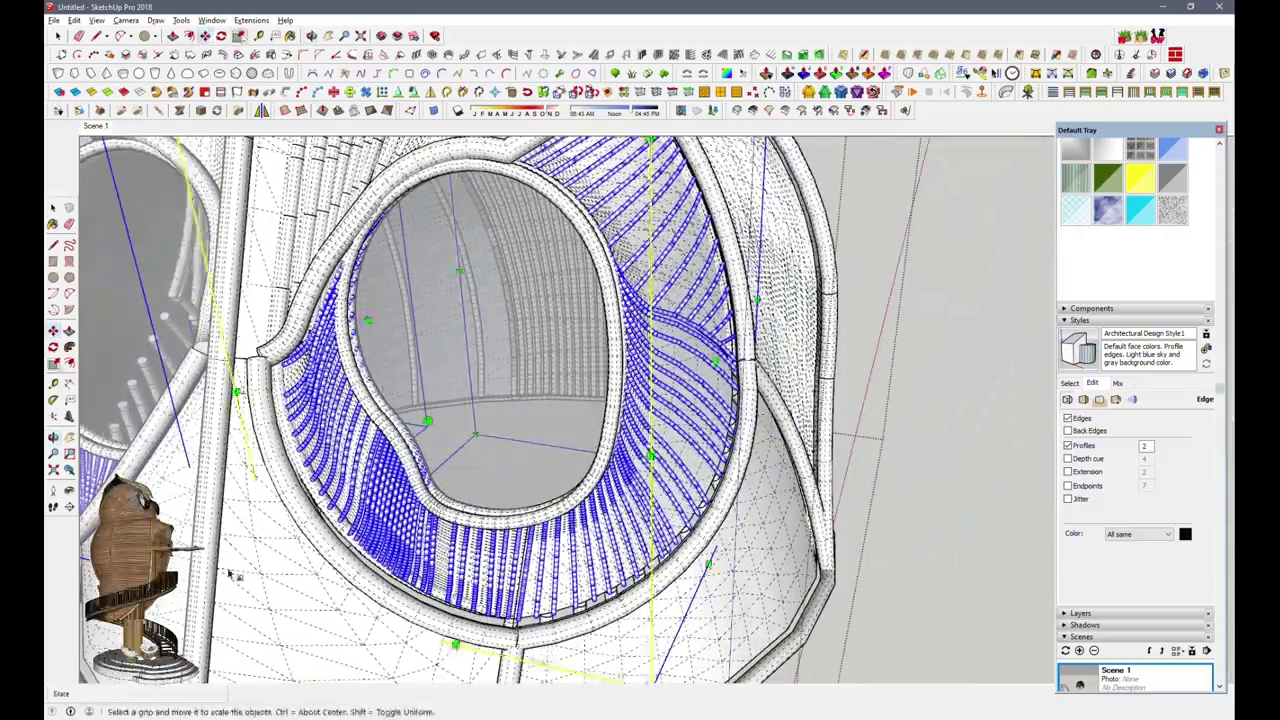
{"action": "middle_click_drag", "start_coordinate": [237, 396], "coordinate": [295, 612]}
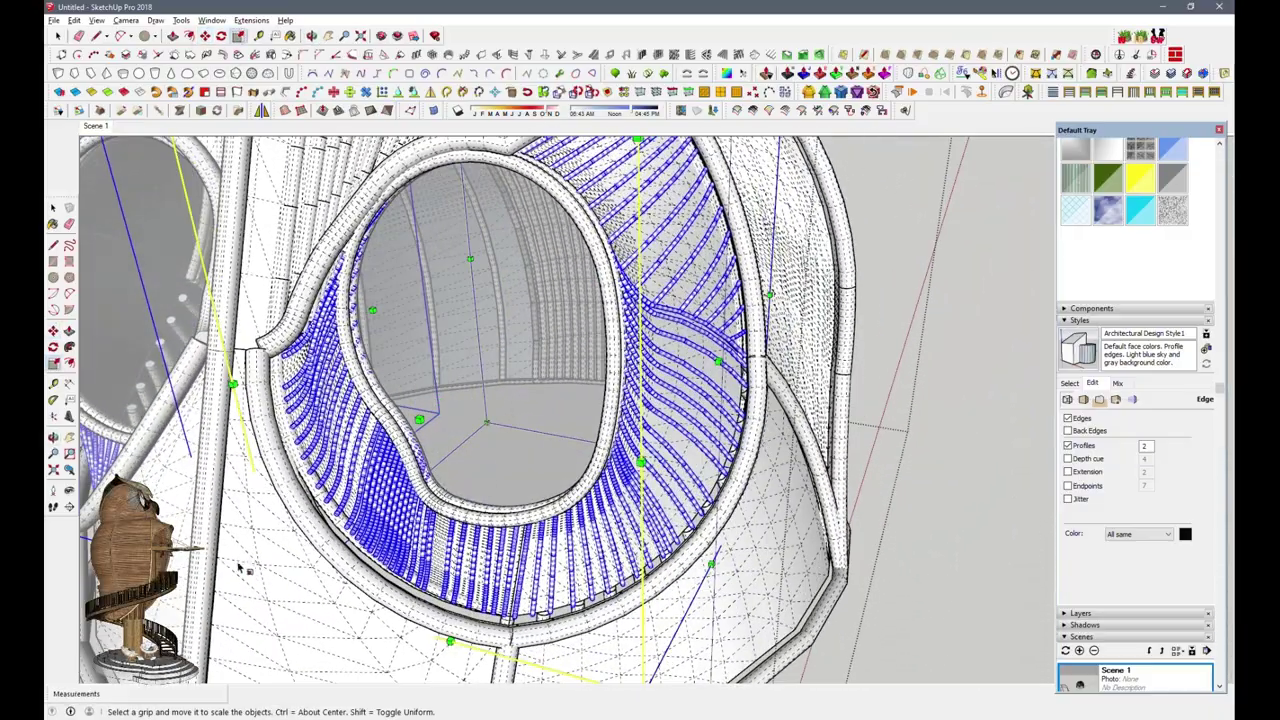
{"action": "middle_click_drag", "start_coordinate": [240, 567], "coordinate": [300, 610]}
{"action": "left_click_drag", "start_coordinate": [305, 597], "coordinate": [300, 600]}
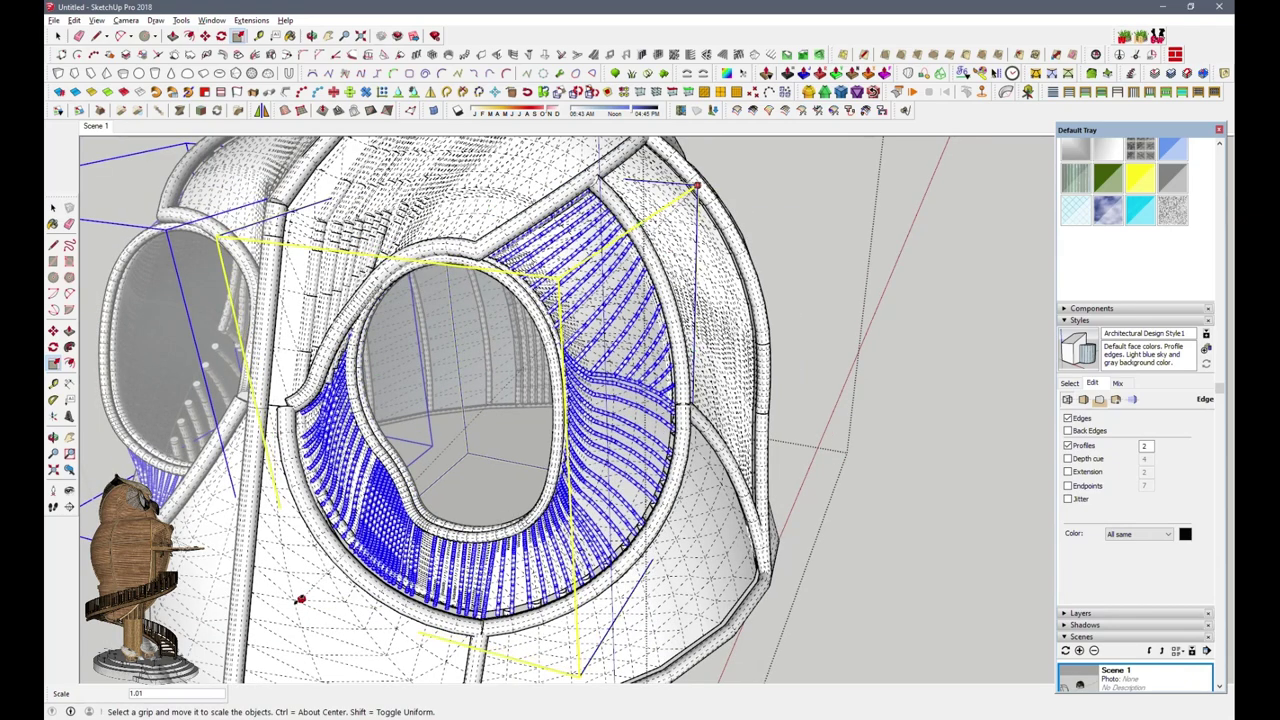
{"action": "scroll", "coordinate": [283, 615], "scroll_direction": "down", "scroll_amount": 5}
{"action": "key", "text": "space"}
Step: Clear the selection and orbit over to the head outlines beside the dome
{"action": "left_click", "coordinate": [827, 334]}
{"action": "mouse_move", "coordinate": [827, 334]}
{"action": "middle_mouse_down"}
{"action": "mouse_move", "coordinate": [600, 528]}
{"action": "mouse_move", "coordinate": [476, 444]}
{"action": "mouse_move", "coordinate": [632, 614]}
{"action": "mouse_move", "coordinate": [786, 434]}
{"action": "mouse_move", "coordinate": [157, 451]}
{"action": "mouse_move", "coordinate": [1053, 384]}
{"action": "mouse_move", "coordinate": [834, 480]}
{"action": "mouse_move", "coordinate": [551, 463]}
{"action": "mouse_move", "coordinate": [789, 353]}
{"action": "mouse_move", "coordinate": [623, 443]}
{"action": "mouse_move", "coordinate": [655, 342]}
{"action": "mouse_move", "coordinate": [748, 442]}
{"action": "middle_mouse_up"}
{"action": "scroll", "coordinate": [632, 614], "scroll_direction": "down", "scroll_amount": 5}
{"action": "scroll", "coordinate": [632, 614], "scroll_direction": "up", "scroll_amount": 5}
{"action": "mouse_move", "coordinate": [745, 350]}
{"action": "middle_mouse_down"}
{"action": "mouse_move", "coordinate": [704, 330]}
{"action": "mouse_move", "coordinate": [594, 443]}
{"action": "mouse_move", "coordinate": [246, 149]}
{"action": "middle_mouse_up"}
Step: Cancel the started Move copy of the head outline and select part of the outline
{"action": "key", "text": "m"}
{"action": "key", "text": "ctrl"}
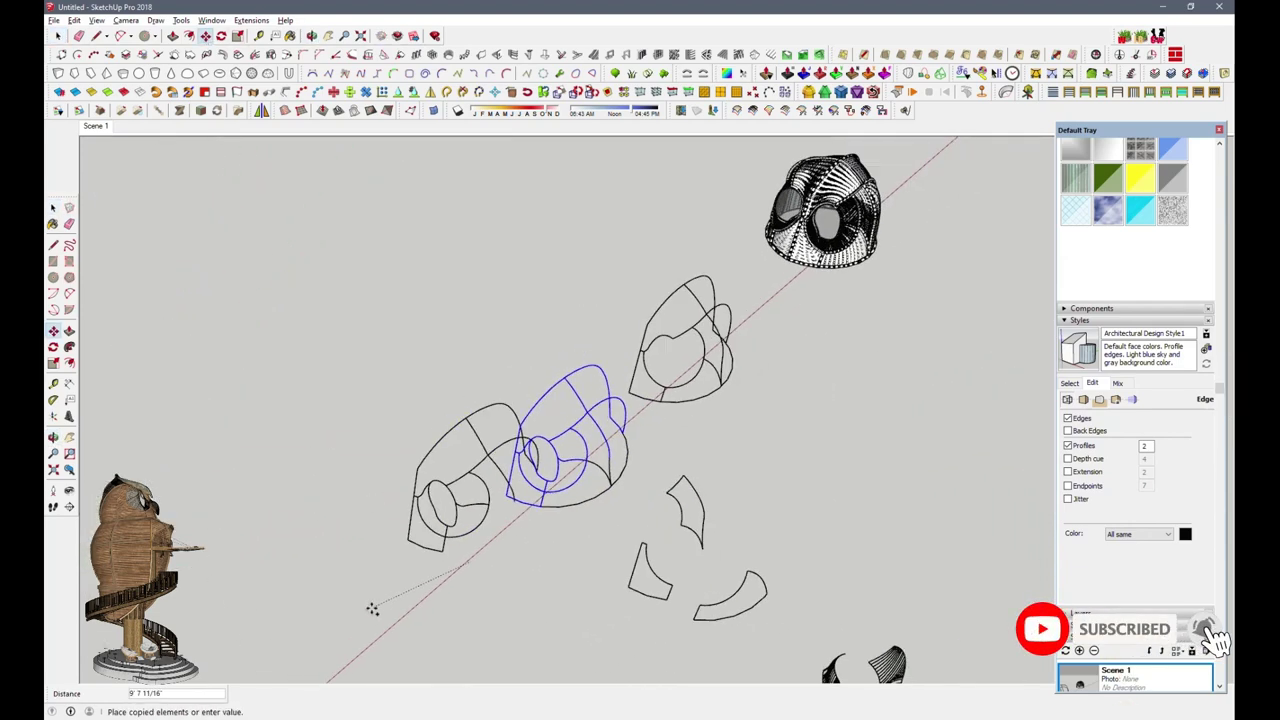
{"action": "key", "text": "Escape"}
{"action": "scroll", "coordinate": [834, 225], "scroll_direction": "up", "scroll_amount": 3}
{"action": "scroll", "coordinate": [820, 300], "scroll_direction": "up", "scroll_amount": 3}
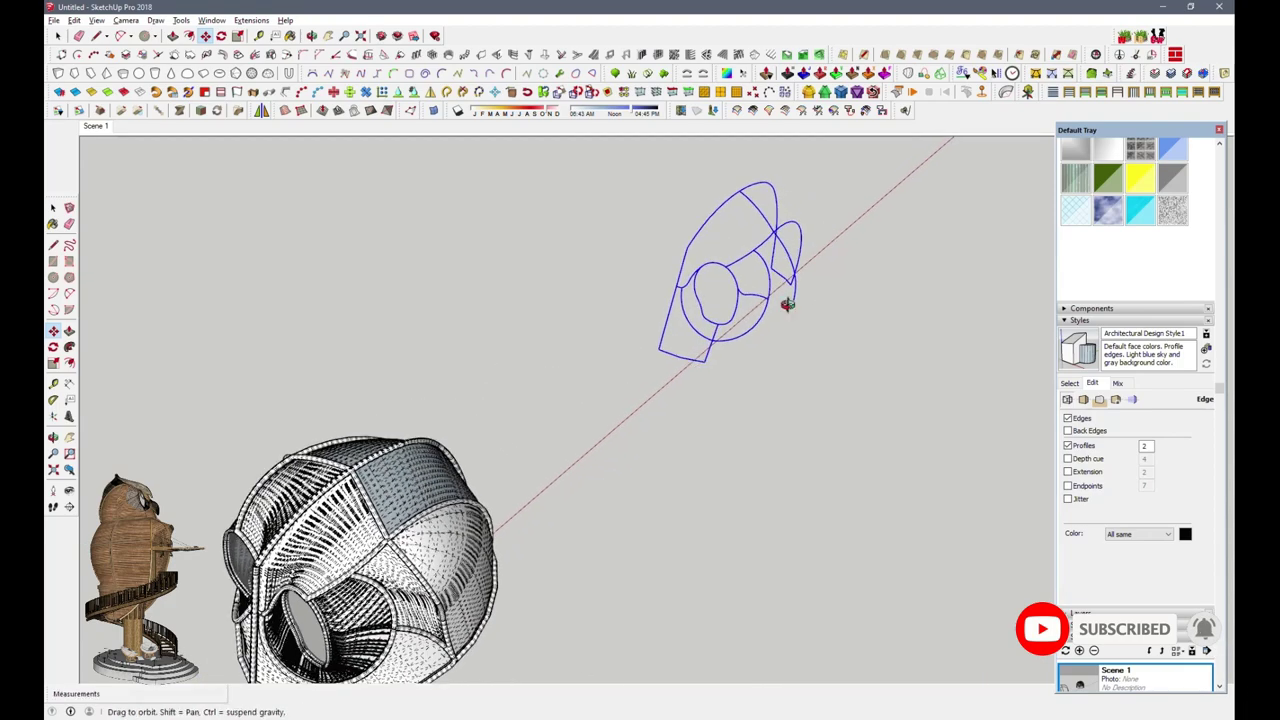
{"action": "scroll", "coordinate": [820, 306], "scroll_direction": "up", "scroll_amount": 3}
{"action": "key", "text": "space"}
{"action": "mouse_move", "coordinate": [749, 323]}
{"action": "middle_mouse_down"}
{"action": "mouse_move", "coordinate": [695, 366]}
{"action": "mouse_move", "coordinate": [753, 282]}
{"action": "mouse_move", "coordinate": [623, 306]}
{"action": "mouse_move", "coordinate": [794, 391]}
{"action": "mouse_move", "coordinate": [860, 303]}
{"action": "mouse_move", "coordinate": [697, 408]}
{"action": "mouse_move", "coordinate": [751, 374]}
{"action": "mouse_move", "coordinate": [760, 386]}
{"action": "mouse_move", "coordinate": [737, 228]}
{"action": "middle_mouse_up"}
{"action": "left_click", "coordinate": [695, 366]}
Step: Draw a line from the outline's endpoint to close the rectangle into a flat panel face
{"action": "key", "text": "l"}
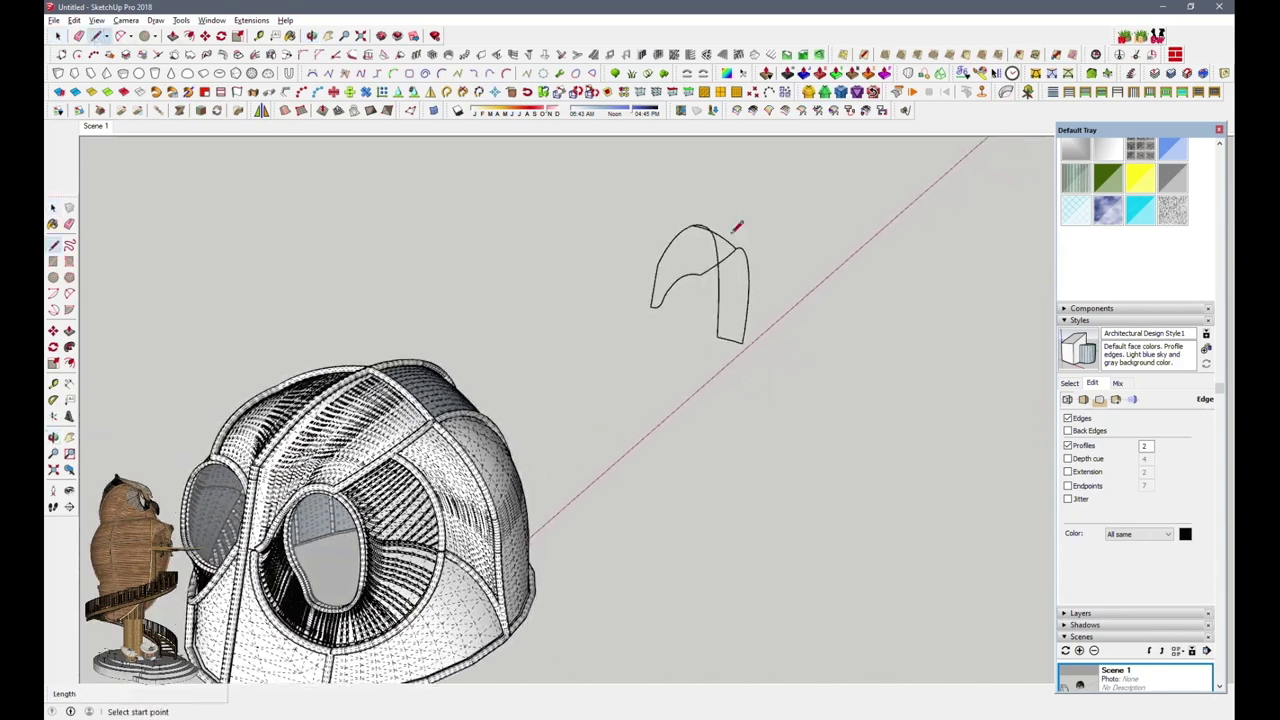
{"action": "scroll", "coordinate": [738, 247], "scroll_direction": "up", "scroll_amount": 3}
{"action": "left_click", "coordinate": [735, 248]}
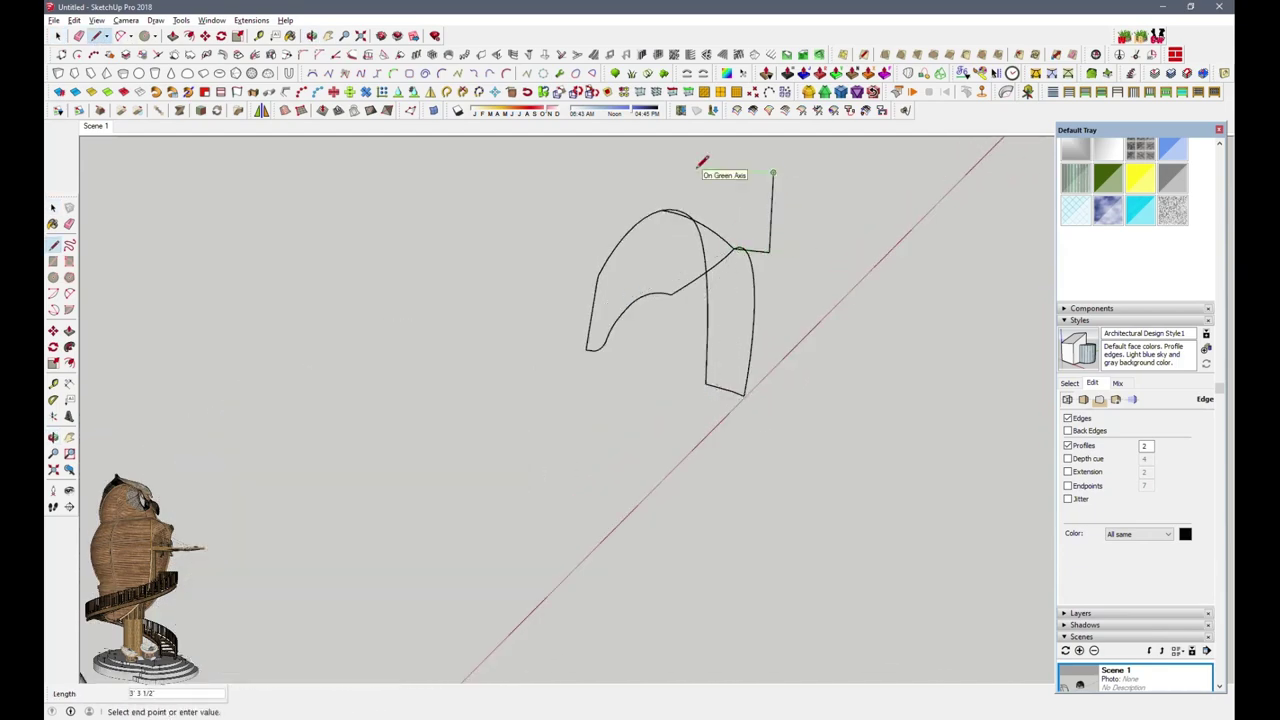
{"action": "left_click", "coordinate": [740, 247]}
{"action": "scroll", "coordinate": [737, 244], "scroll_direction": "up", "scroll_amount": 3}
{"action": "mouse_move", "coordinate": [737, 244]}
{"action": "middle_mouse_down"}
{"action": "mouse_move", "coordinate": [777, 423]}
{"action": "mouse_move", "coordinate": [530, 562]}
{"action": "middle_mouse_up"}
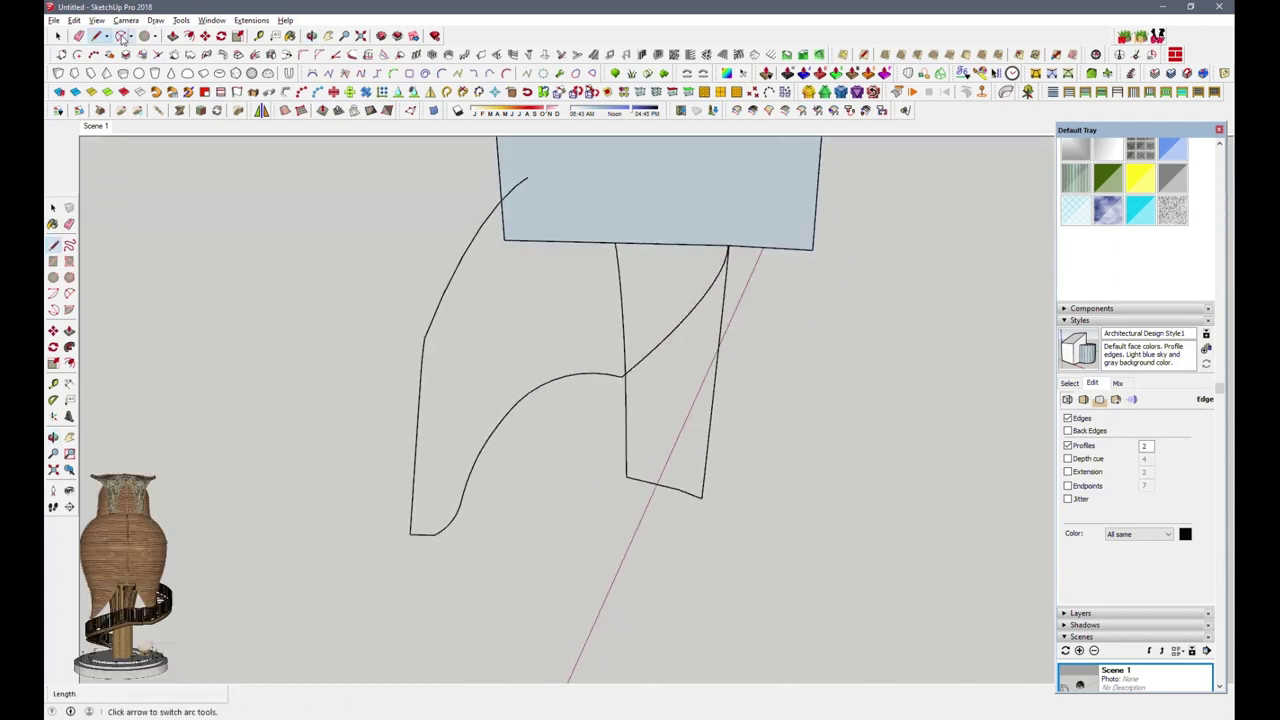
Step: Draw a 2-Point Arc across the panel's top edge, continuing into a tangent curl
{"action": "key", "text": "a"}
{"action": "left_click", "coordinate": [526, 151]}
{"action": "left_click", "coordinate": [686, 176]}
{"action": "double_click", "coordinate": [692, 163]}
{"action": "left_click", "coordinate": [800, 166]}
{"action": "scroll", "coordinate": [812, 165], "scroll_direction": "up", "scroll_amount": 3}
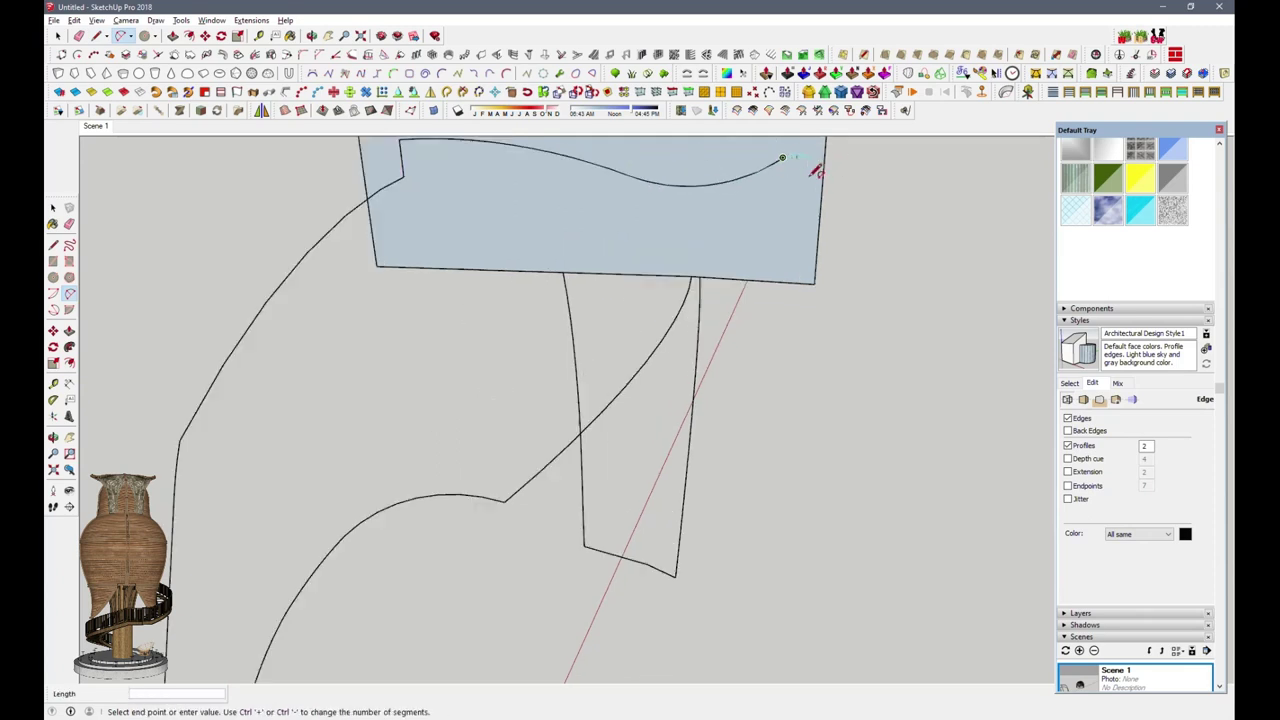
{"action": "scroll", "coordinate": [800, 190], "scroll_direction": "up", "scroll_amount": 2}
{"action": "mouse_move", "coordinate": [400, 300]}
{"action": "middle_mouse_down"}
{"action": "mouse_move", "coordinate": [475, 364]}
{"action": "mouse_move", "coordinate": [367, 348]}
{"action": "middle_mouse_up"}
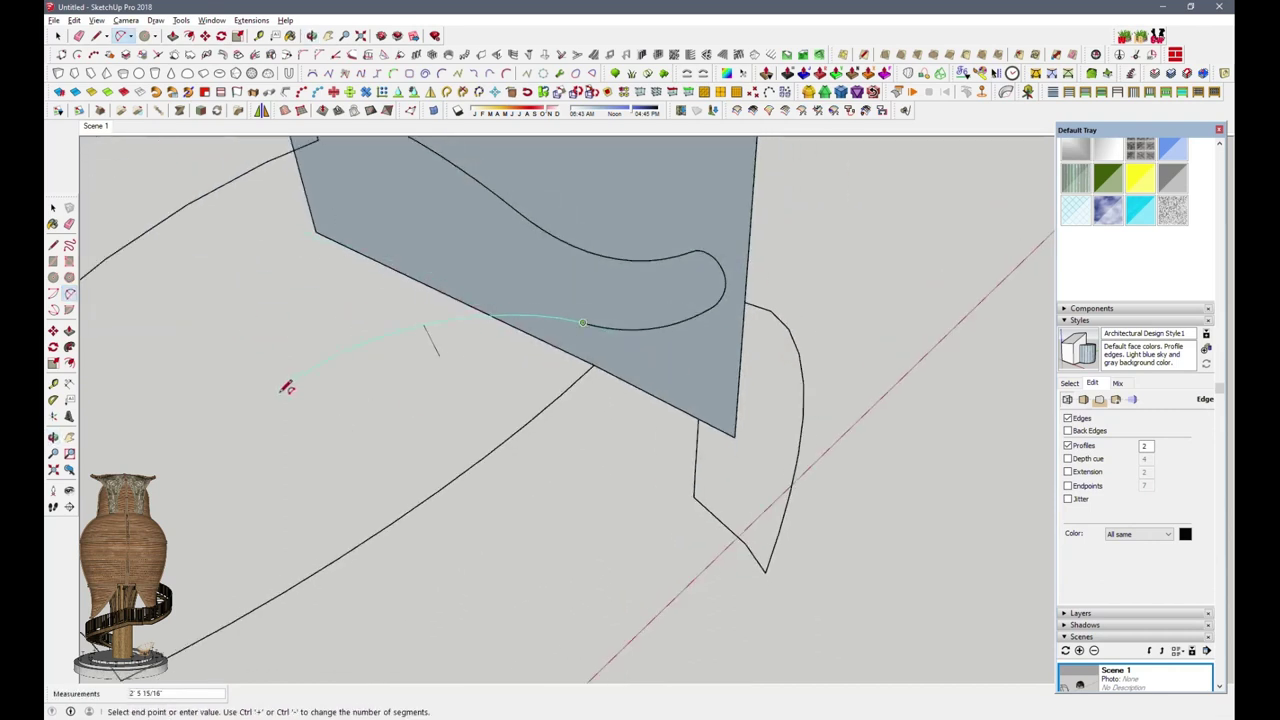
{"action": "mouse_move", "coordinate": [300, 371]}
{"action": "middle_mouse_down"}
{"action": "mouse_move", "coordinate": [546, 217]}
{"action": "mouse_move", "coordinate": [749, 401]}
{"action": "middle_mouse_up"}
Step: Draw lines from the profile curve's end to the outline's midpoint and endpoint
{"action": "left_click", "coordinate": [97, 36]}
{"action": "left_click", "coordinate": [640, 310]}
{"action": "mouse_move", "coordinate": [566, 337]}
{"action": "middle_mouse_down"}
{"action": "mouse_move", "coordinate": [291, 474]}
{"action": "mouse_move", "coordinate": [616, 196]}
{"action": "middle_mouse_up"}
{"action": "left_click", "coordinate": [247, 507]}
{"action": "key", "text": "a"}
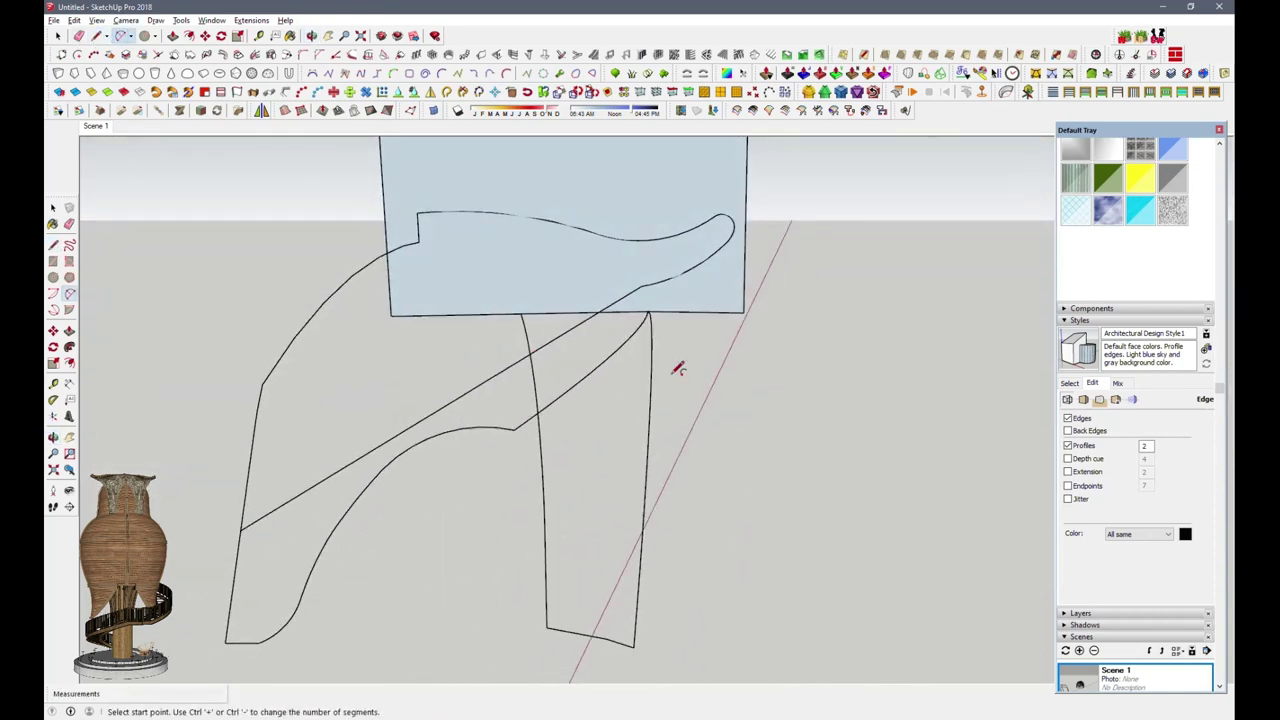
{"action": "middle_click_drag", "start_coordinate": [677, 369], "coordinate": [204, 640]}
{"action": "key", "text": "l"}
{"action": "middle_click_drag", "start_coordinate": [294, 171], "coordinate": [248, 497]}
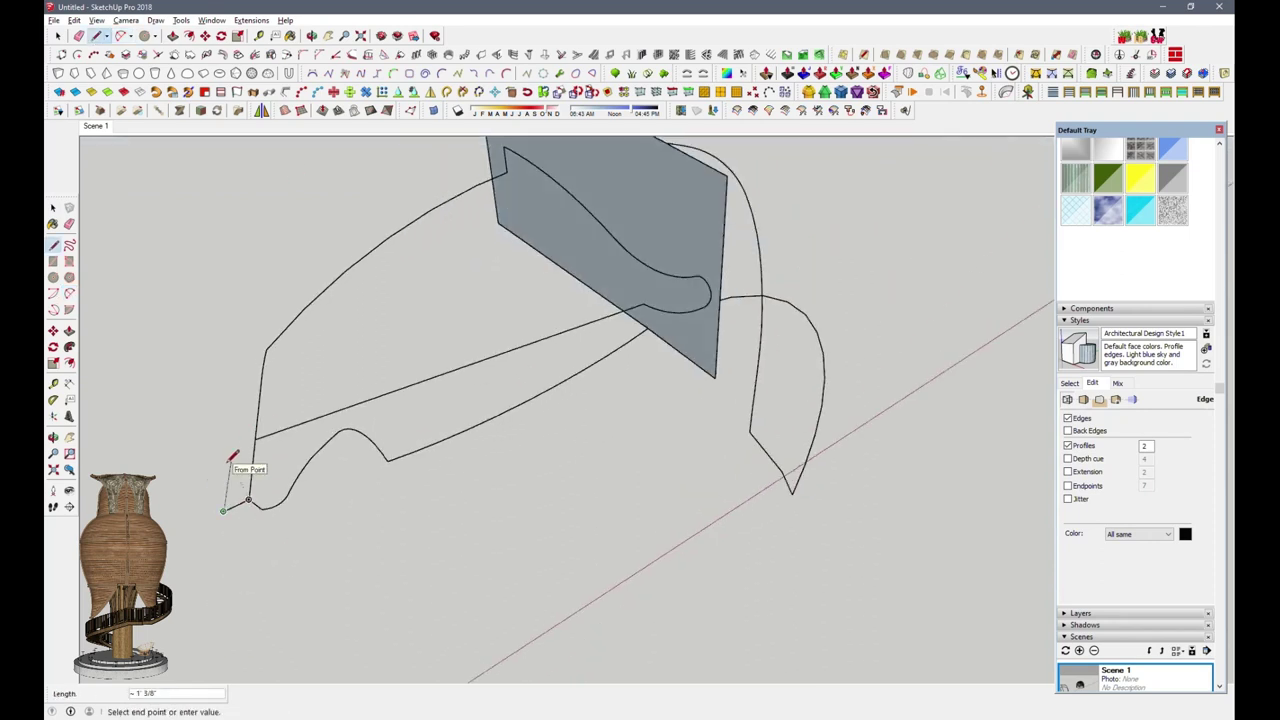
{"action": "left_click", "coordinate": [299, 425]}
Step: Add connecting arcs between the profile curve and the head outline
{"action": "key", "text": "a"}
{"action": "left_click", "coordinate": [661, 313]}
{"action": "key", "text": "l"}
{"action": "mouse_move", "coordinate": [659, 310]}
{"action": "middle_mouse_down"}
{"action": "mouse_move", "coordinate": [409, 171]}
{"action": "mouse_move", "coordinate": [526, 171]}
{"action": "mouse_move", "coordinate": [612, 318]}
{"action": "middle_mouse_up"}
{"action": "key", "text": "a"}
{"action": "left_click", "coordinate": [657, 322]}
{"action": "left_click", "coordinate": [505, 335]}
{"action": "mouse_move", "coordinate": [457, 365]}
{"action": "middle_mouse_down"}
{"action": "mouse_move", "coordinate": [929, 163]}
{"action": "mouse_move", "coordinate": [523, 400]}
{"action": "middle_mouse_up"}
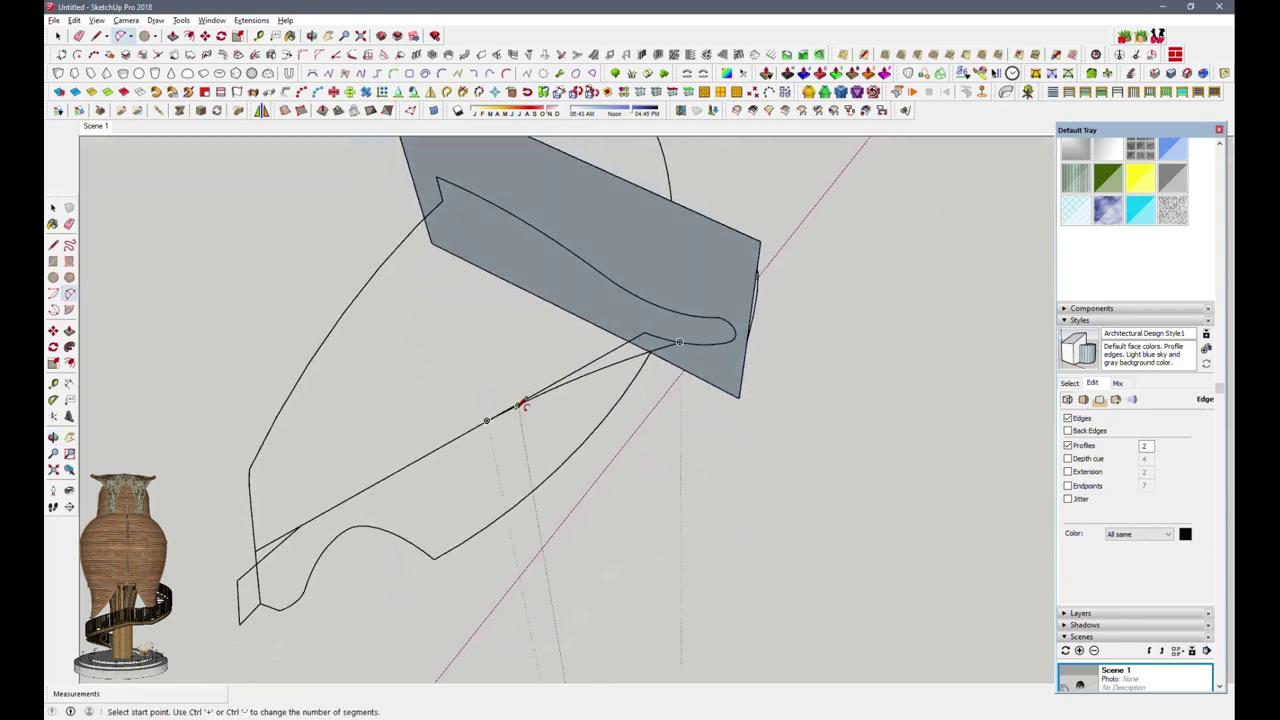
{"action": "left_click", "coordinate": [280, 548]}
{"action": "mouse_move", "coordinate": [280, 548]}
{"action": "middle_mouse_down"}
{"action": "mouse_move", "coordinate": [343, 500]}
{"action": "mouse_move", "coordinate": [177, 434]}
{"action": "mouse_move", "coordinate": [297, 457]}
{"action": "mouse_move", "coordinate": [330, 440]}
{"action": "middle_mouse_up"}
Step: Erase the unwanted edge and its face, then orbit toward the profile's tip
{"action": "key", "text": "e"}
{"action": "left_click_drag", "start_coordinate": [330, 440], "coordinate": [337, 434]}
{"action": "mouse_move", "coordinate": [786, 323]}
{"action": "middle_mouse_down"}
{"action": "mouse_move", "coordinate": [951, 263]}
{"action": "mouse_move", "coordinate": [667, 486]}
{"action": "mouse_move", "coordinate": [824, 326]}
{"action": "middle_mouse_up"}
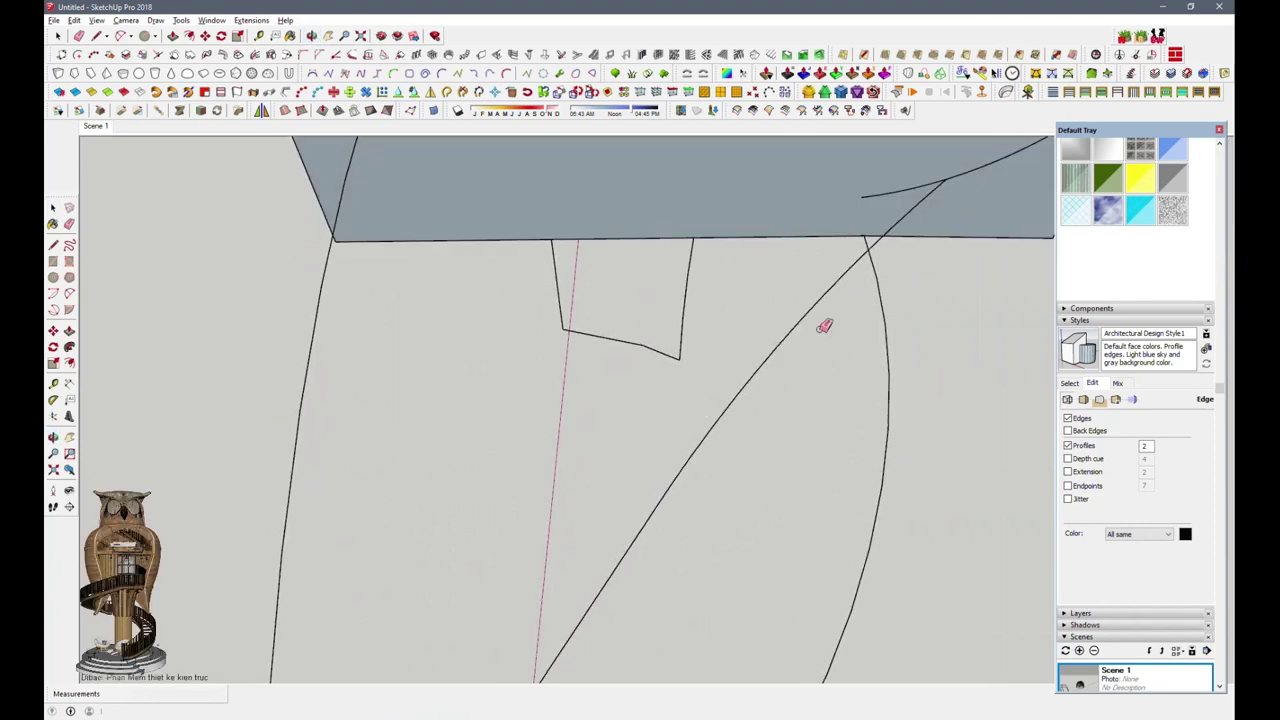
{"action": "middle_click_drag", "start_coordinate": [843, 225], "coordinate": [671, 450]}
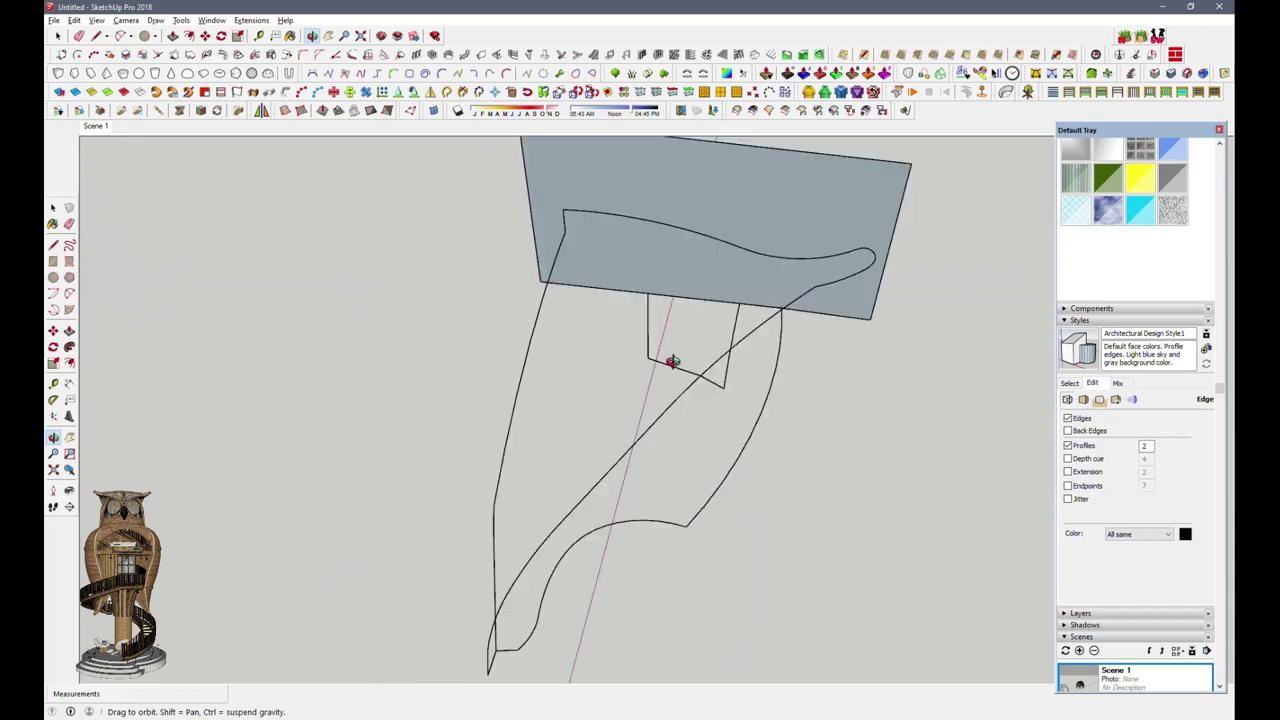
Step: Round off the curled profile's pointed tip with a 2-Point Arc
{"action": "scroll", "coordinate": [671, 450], "scroll_direction": "up", "scroll_amount": 3}
{"action": "key", "text": "a"}
{"action": "left_click", "coordinate": [838, 477]}
{"action": "left_click", "coordinate": [777, 423]}
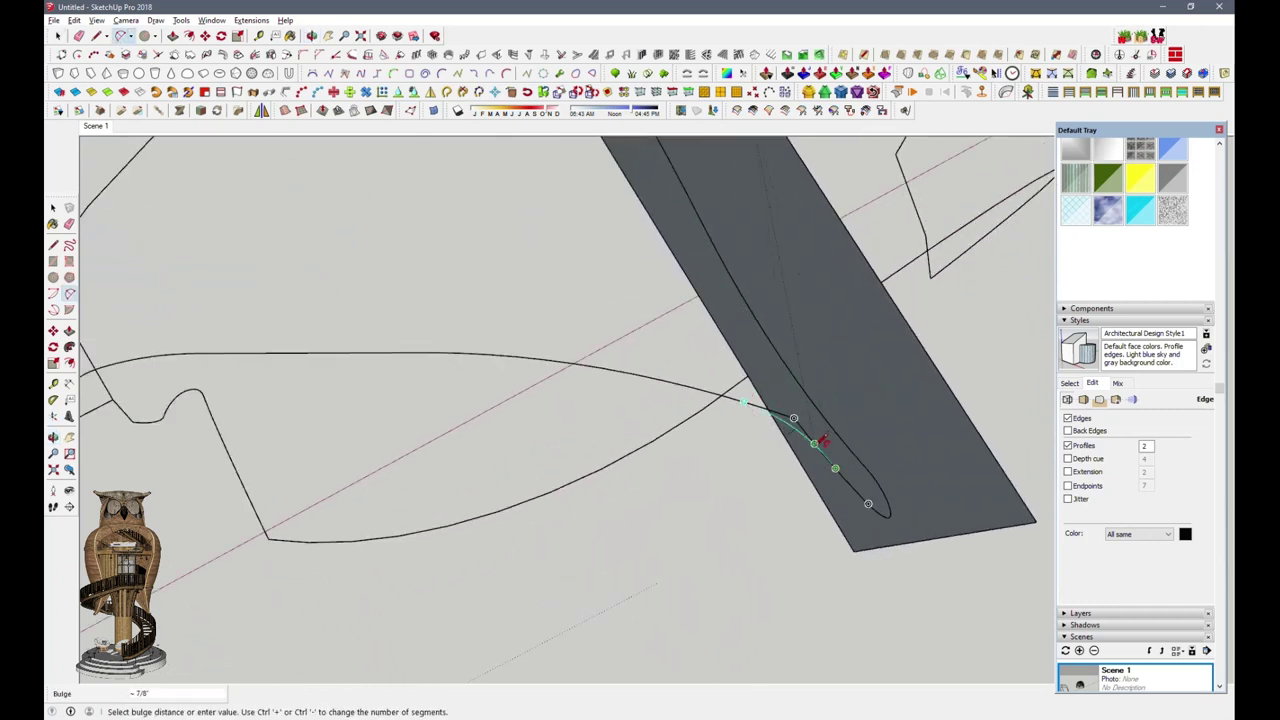
{"action": "scroll", "coordinate": [815, 440], "scroll_direction": "up", "scroll_amount": 2}
{"action": "scroll", "coordinate": [815, 440], "scroll_direction": "up", "scroll_amount": 1}
{"action": "left_click", "coordinate": [815, 441]}
Step: Erase the short leftover edge beside the new tip arc
{"action": "key", "text": "e"}
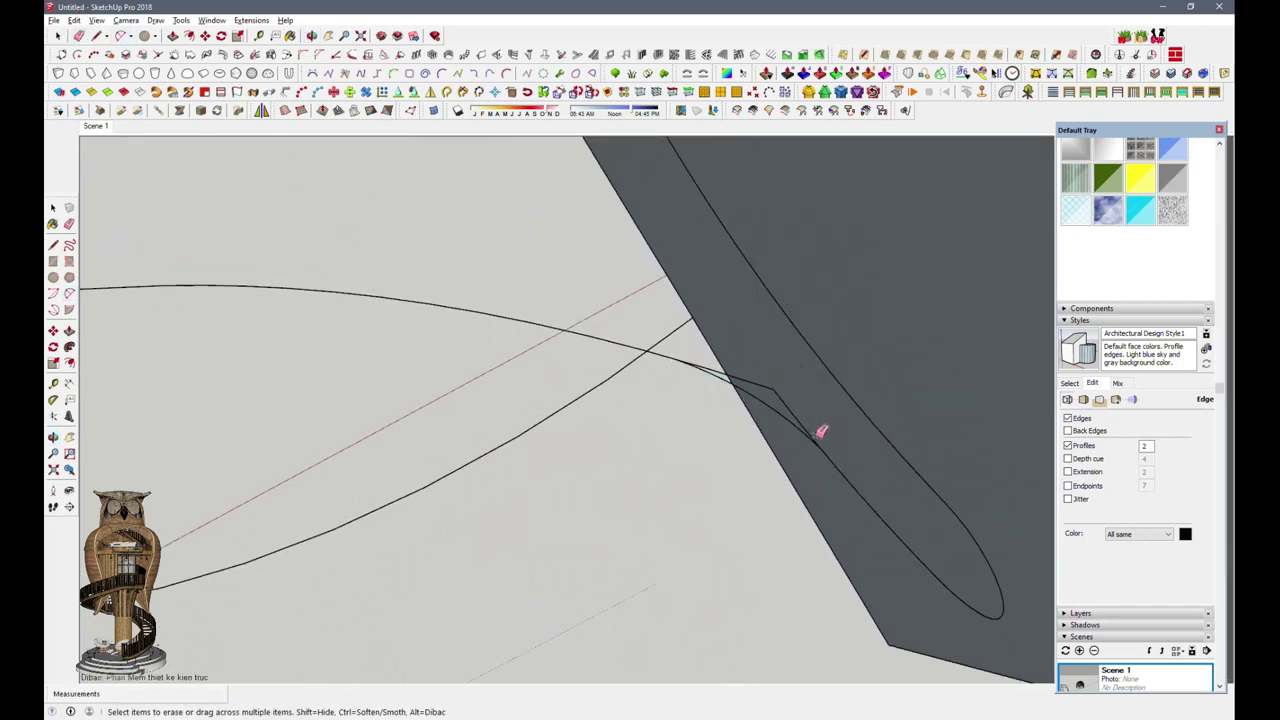
{"action": "scroll", "coordinate": [812, 420], "scroll_direction": "up", "scroll_amount": 3}
{"action": "middle_click_drag", "start_coordinate": [808, 408], "coordinate": [718, 290]}
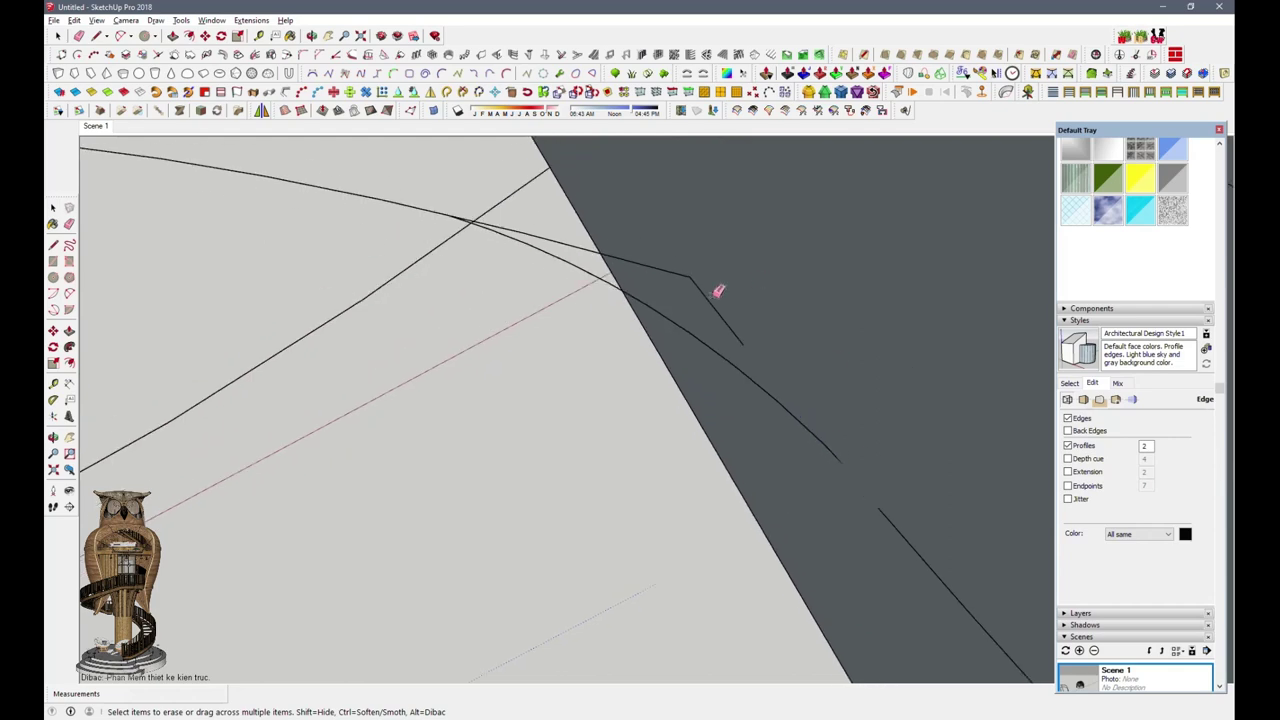
{"action": "left_click", "coordinate": [528, 234]}
Step: With the panel seen edge-on, bridge the outline's corner to the panel edge with an arc
{"action": "scroll", "coordinate": [666, 434], "scroll_direction": "down", "scroll_amount": 5}
{"action": "key", "text": "o"}
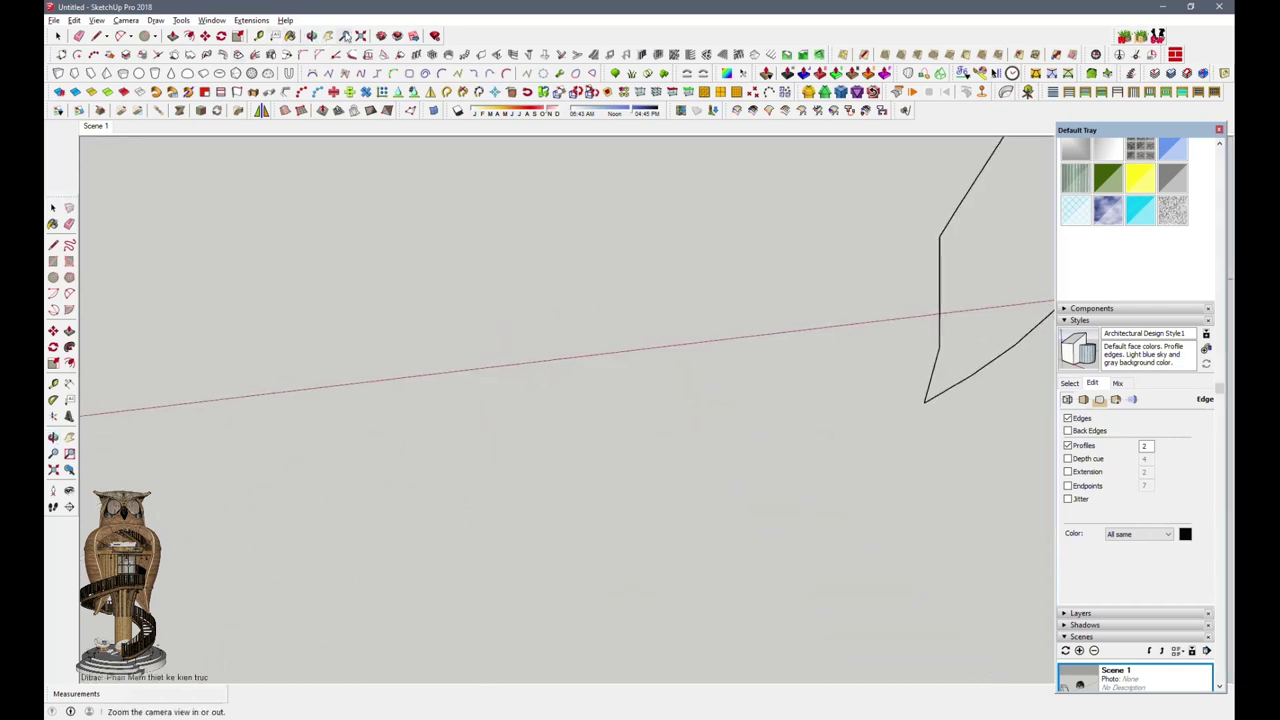
{"action": "mouse_move", "coordinate": [655, 312]}
{"action": "left_mouse_down"}
{"action": "mouse_move", "coordinate": [563, 200]}
{"action": "mouse_move", "coordinate": [551, 337]}
{"action": "mouse_move", "coordinate": [702, 211]}
{"action": "left_mouse_up"}
{"action": "scroll", "coordinate": [546, 371], "scroll_direction": "up", "scroll_amount": 5}
{"action": "mouse_move", "coordinate": [702, 211]}
{"action": "middle_mouse_down"}
{"action": "mouse_move", "coordinate": [517, 194]}
{"action": "mouse_move", "coordinate": [440, 222]}
{"action": "middle_mouse_up"}
{"action": "key", "text": "a"}
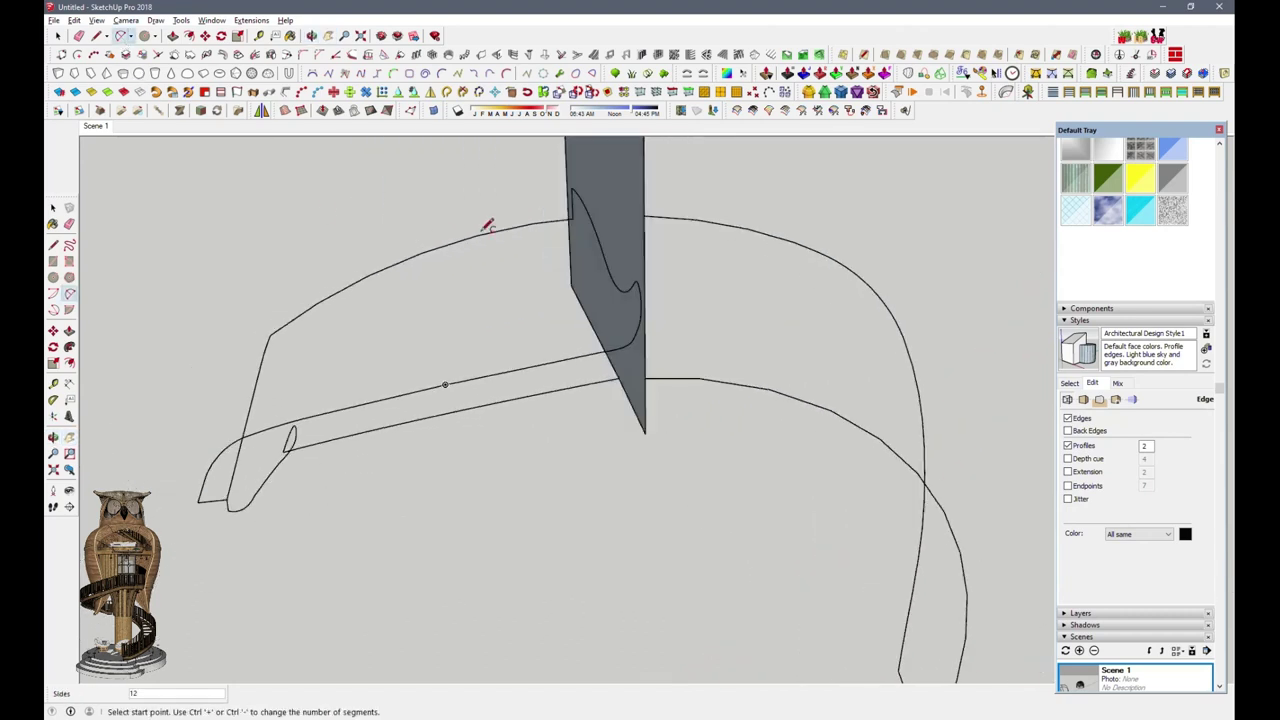
{"action": "key", "text": "l"}
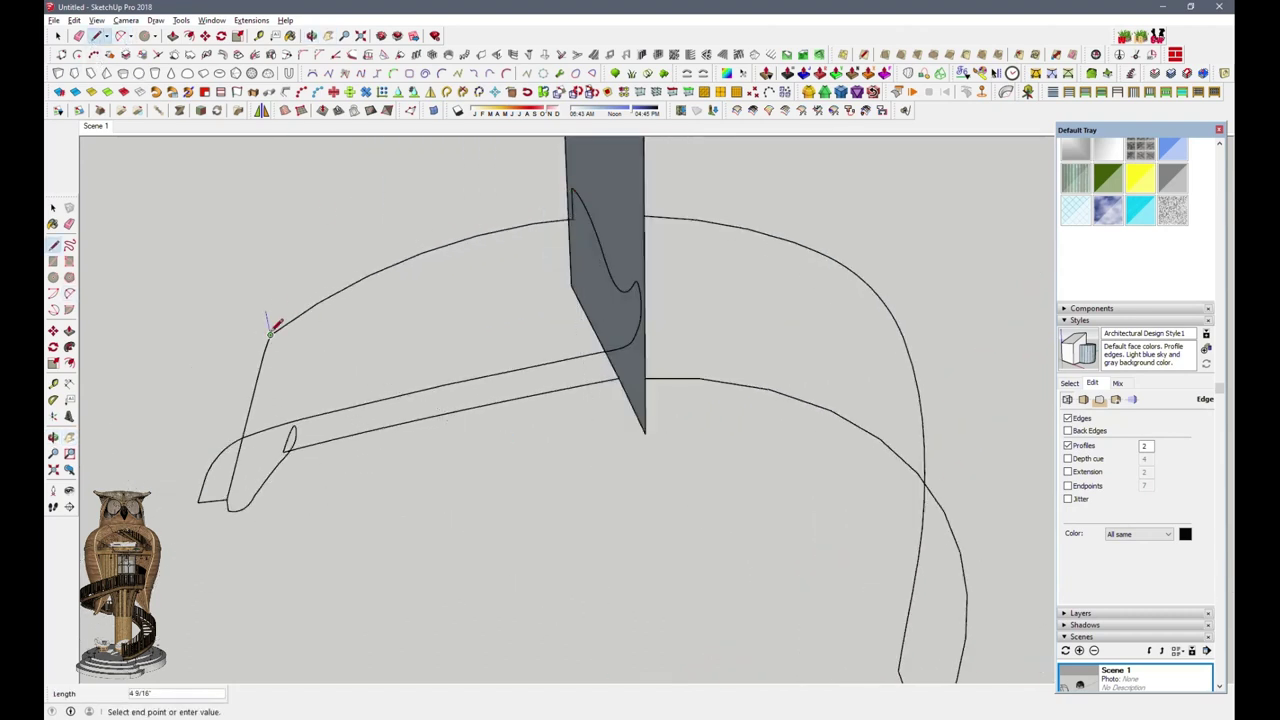
{"action": "left_click", "coordinate": [122, 37]}
{"action": "left_click", "coordinate": [572, 188]}
{"action": "left_click", "coordinate": [343, 271]}
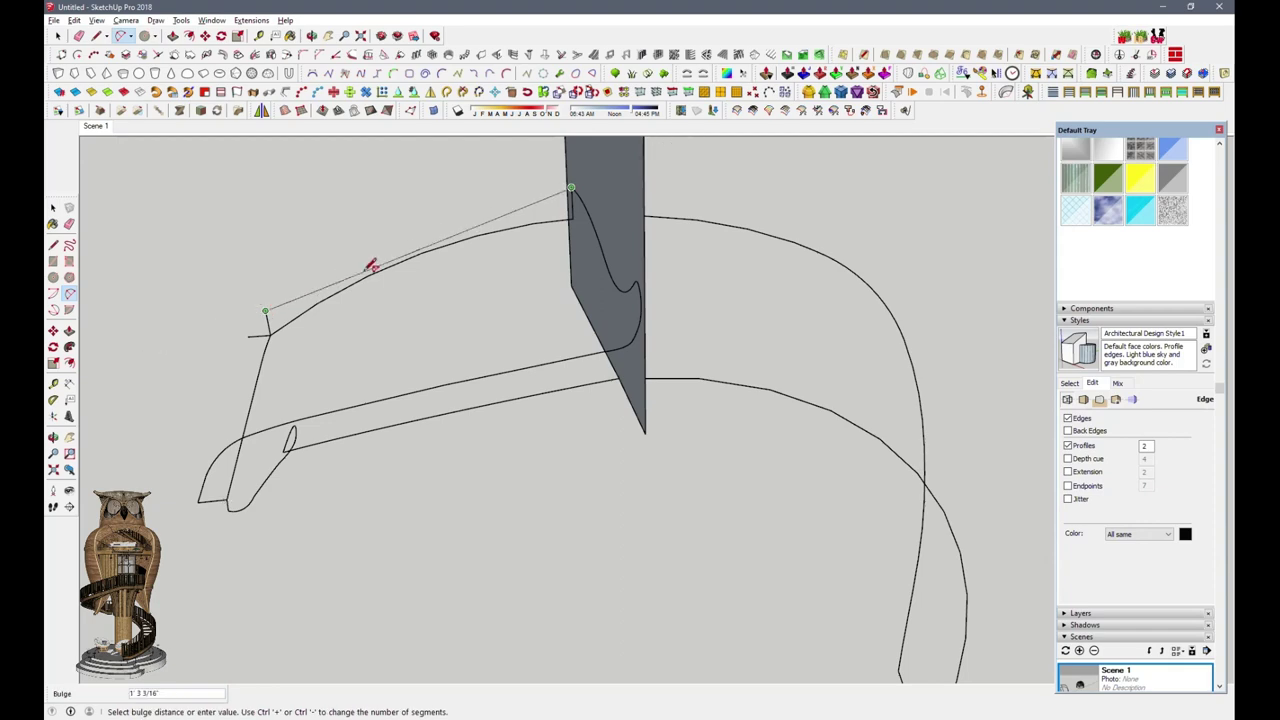
{"action": "middle_click_drag", "start_coordinate": [343, 271], "coordinate": [394, 249]}
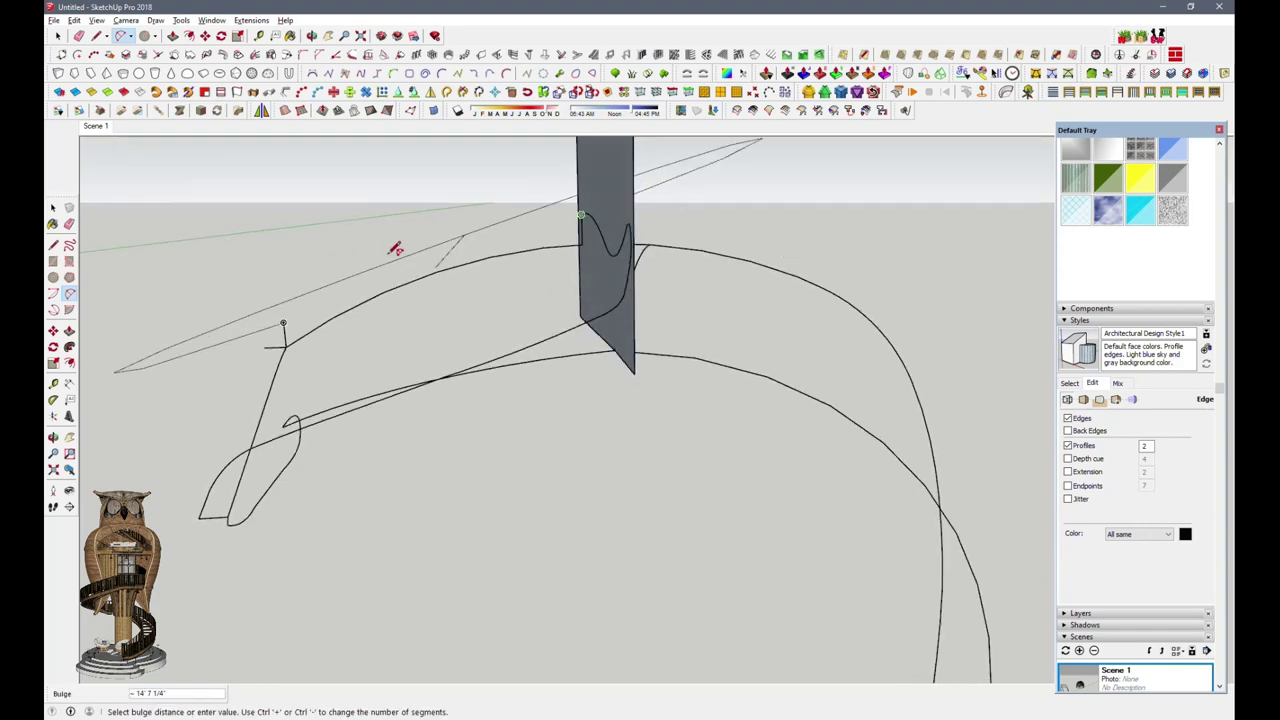
{"action": "left_click", "coordinate": [295, 295]}
Step: Close the curved band's other corner with a second arc, then Zoom Extents
{"action": "middle_click_drag", "start_coordinate": [295, 295], "coordinate": [691, 357]}
{"action": "left_click", "coordinate": [258, 452]}
{"action": "mouse_move", "coordinate": [258, 452]}
{"action": "middle_mouse_down"}
{"action": "mouse_move", "coordinate": [186, 543]}
{"action": "mouse_move", "coordinate": [197, 421]}
{"action": "middle_mouse_up"}
{"action": "left_click", "coordinate": [194, 536]}
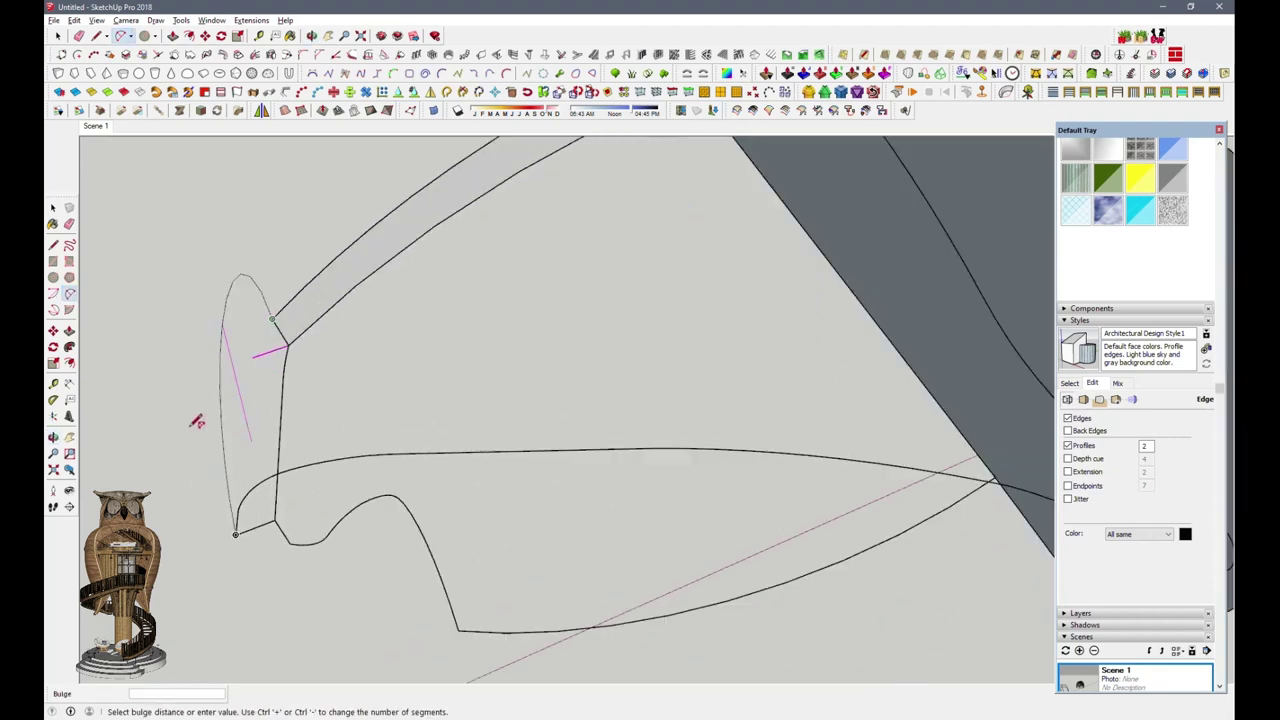
{"action": "mouse_move", "coordinate": [248, 371]}
{"action": "middle_mouse_down"}
{"action": "mouse_move", "coordinate": [248, 336]}
{"action": "mouse_move", "coordinate": [323, 409]}
{"action": "mouse_move", "coordinate": [786, 294]}
{"action": "mouse_move", "coordinate": [309, 371]}
{"action": "mouse_move", "coordinate": [310, 310]}
{"action": "middle_mouse_up"}
{"action": "left_click", "coordinate": [243, 336]}
{"action": "left_click", "coordinate": [310, 310]}
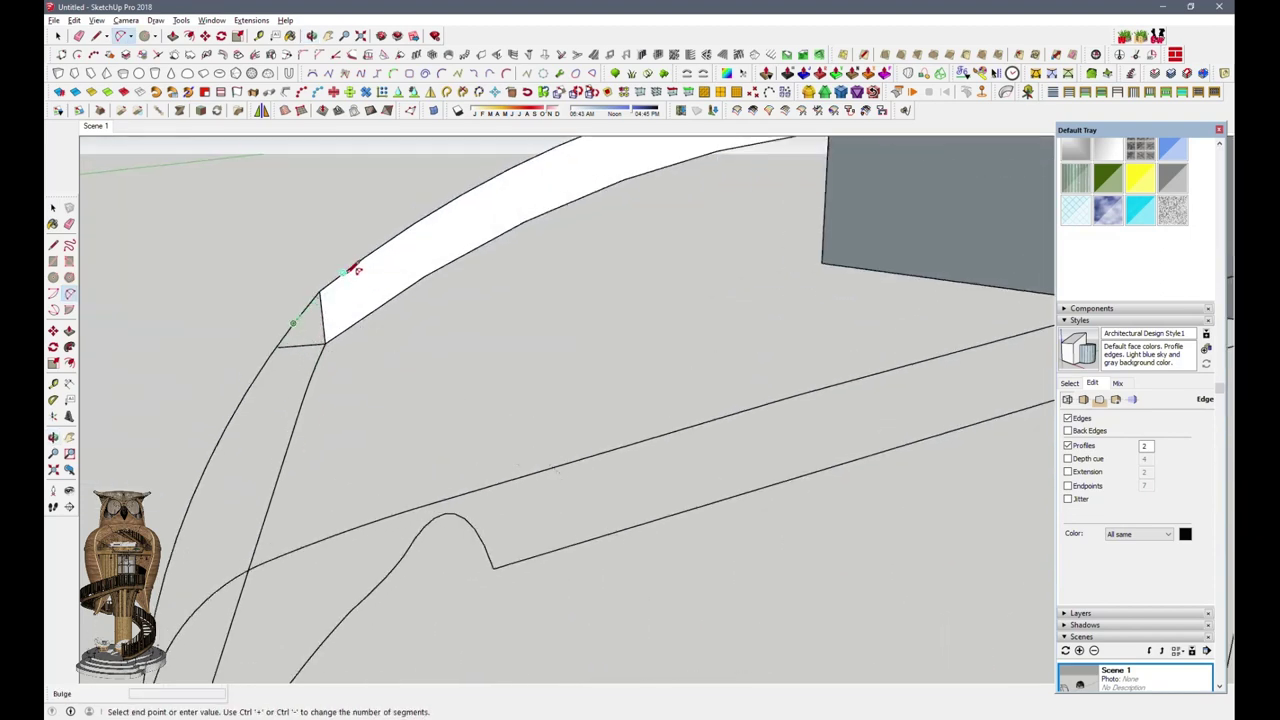
{"action": "scroll", "coordinate": [294, 288], "scroll_direction": "up", "scroll_amount": 3}
{"action": "mouse_move", "coordinate": [286, 293]}
{"action": "middle_mouse_down"}
{"action": "mouse_move", "coordinate": [366, 346]}
{"action": "mouse_move", "coordinate": [251, 354]}
{"action": "mouse_move", "coordinate": [249, 443]}
{"action": "mouse_move", "coordinate": [580, 404]}
{"action": "mouse_move", "coordinate": [417, 363]}
{"action": "mouse_move", "coordinate": [606, 337]}
{"action": "middle_mouse_up"}
{"action": "key", "text": "shift+z"}
{"action": "left_click_drag", "start_coordinate": [861, 176], "coordinate": [593, 440]}
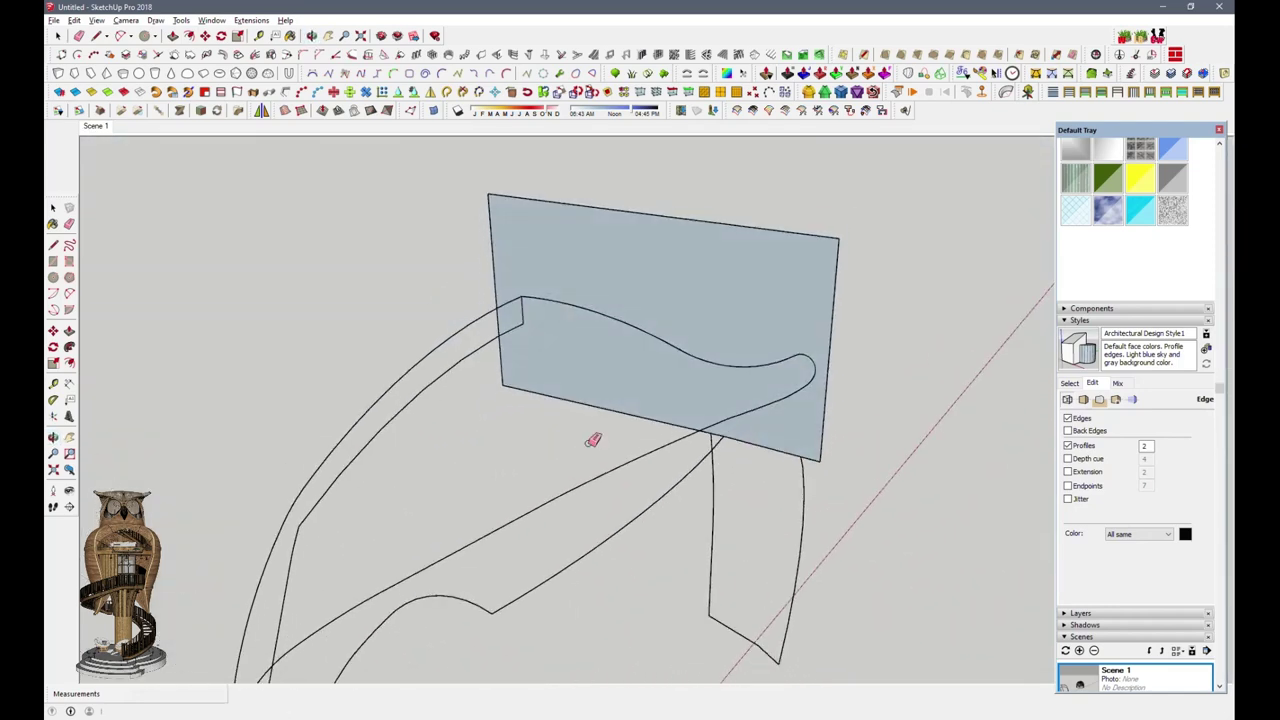
{"action": "scroll", "coordinate": [500, 450], "scroll_direction": "up", "scroll_amount": 3}
{"action": "scroll", "coordinate": [266, 260], "scroll_direction": "up", "scroll_amount": 3}
Step: Add two bridging arcs across the ends of the lower curves
{"action": "key", "text": "a"}
{"action": "scroll", "coordinate": [467, 568], "scroll_direction": "up", "scroll_amount": 1}
{"action": "left_click", "coordinate": [467, 568]}
{"action": "mouse_move", "coordinate": [471, 557]}
{"action": "middle_mouse_down"}
{"action": "mouse_move", "coordinate": [432, 582]}
{"action": "mouse_move", "coordinate": [354, 443]}
{"action": "mouse_move", "coordinate": [399, 483]}
{"action": "mouse_move", "coordinate": [386, 505]}
{"action": "mouse_move", "coordinate": [400, 523]}
{"action": "middle_mouse_up"}
{"action": "left_click", "coordinate": [433, 572]}
{"action": "left_click", "coordinate": [381, 500]}
{"action": "left_click", "coordinate": [402, 445]}
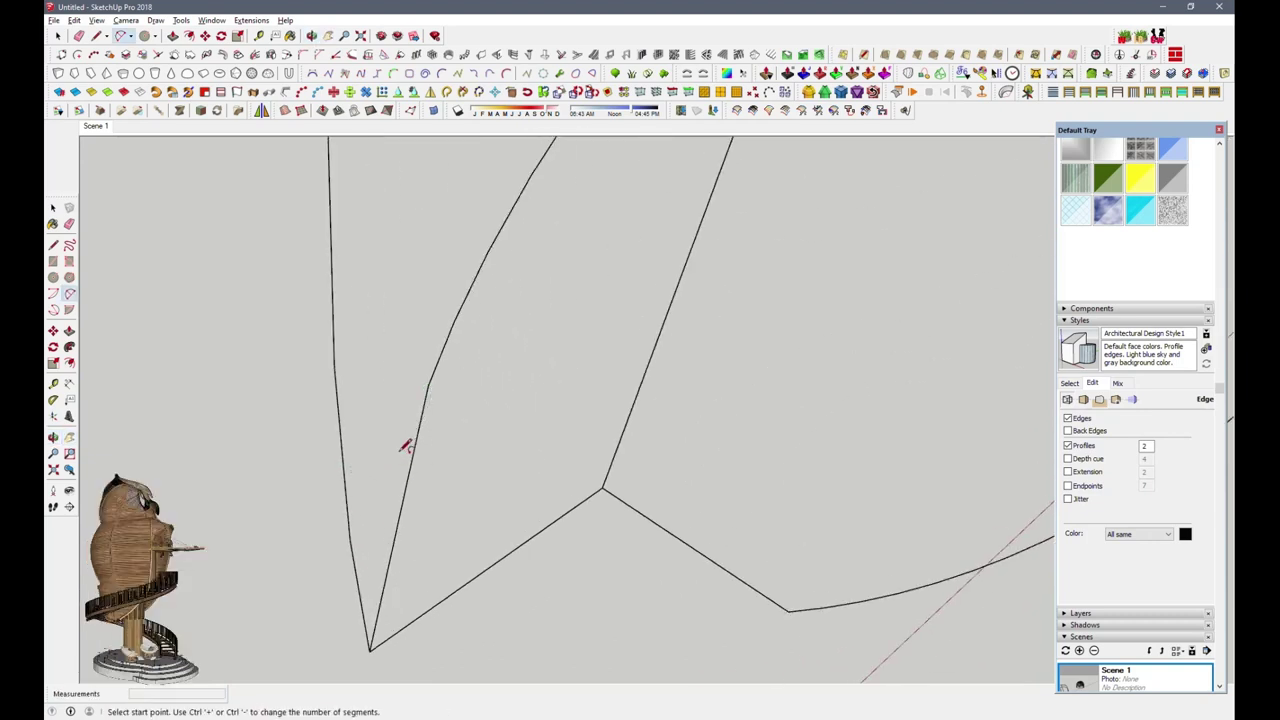
{"action": "left_click", "coordinate": [347, 484]}
{"action": "left_click", "coordinate": [360, 466]}
Step: Zoom out to the whole model and select the head outline curves
{"action": "mouse_move", "coordinate": [394, 557]}
{"action": "middle_mouse_down"}
{"action": "mouse_move", "coordinate": [620, 523]}
{"action": "mouse_move", "coordinate": [686, 331]}
{"action": "mouse_move", "coordinate": [527, 443]}
{"action": "middle_mouse_up"}
{"action": "key", "text": "shift+z"}
{"action": "middle_click_drag", "start_coordinate": [767, 307], "coordinate": [338, 450], "text": "shift"}
{"action": "key", "text": "space"}
{"action": "left_click", "coordinate": [668, 285]}
Step: Move the head outline curves beside the owl reference image and orbit to face the panel's profile
{"action": "key", "text": "m"}
{"action": "left_click", "coordinate": [714, 322]}
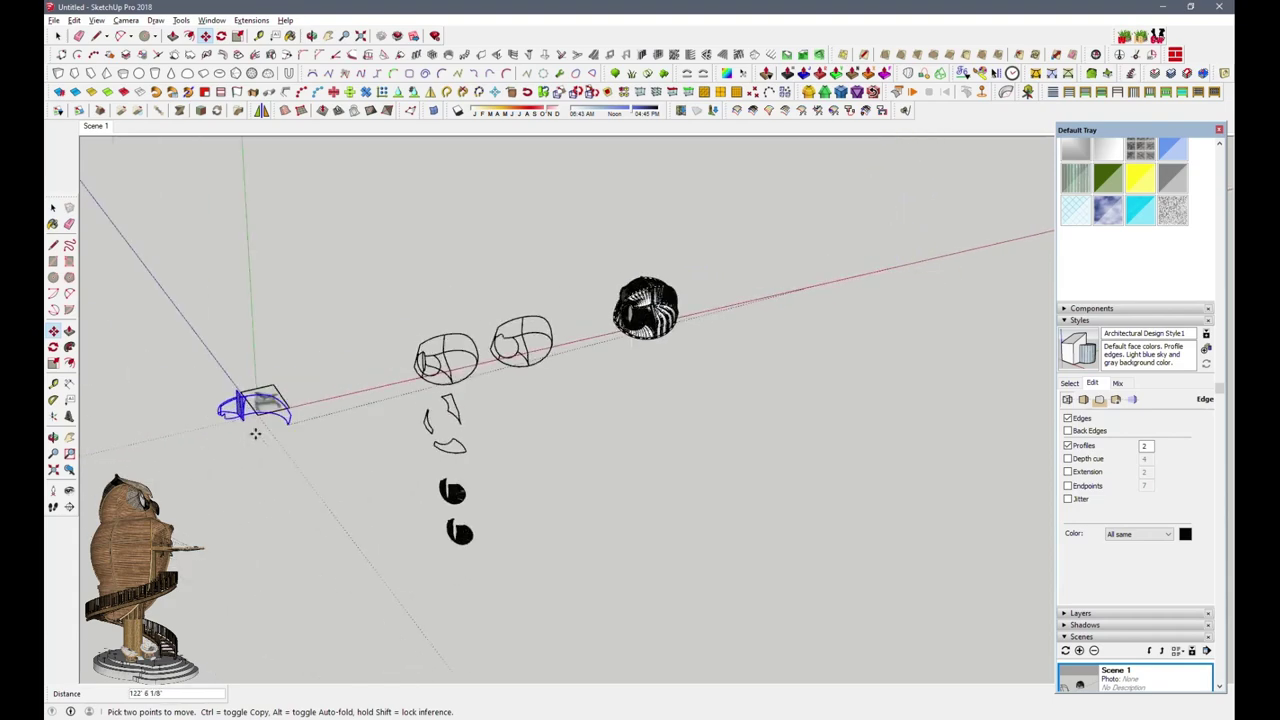
{"action": "middle_click_drag", "start_coordinate": [344, 339], "coordinate": [714, 329], "text": "shift"}
{"action": "scroll", "coordinate": [640, 380], "scroll_direction": "up", "scroll_amount": 5}
{"action": "mouse_move", "coordinate": [640, 380]}
{"action": "middle_mouse_down"}
{"action": "mouse_move", "coordinate": [886, 234]}
{"action": "mouse_move", "coordinate": [680, 402]}
{"action": "mouse_move", "coordinate": [600, 523]}
{"action": "mouse_move", "coordinate": [689, 466]}
{"action": "mouse_move", "coordinate": [497, 563]}
{"action": "mouse_move", "coordinate": [521, 470]}
{"action": "mouse_move", "coordinate": [646, 263]}
{"action": "mouse_move", "coordinate": [728, 228]}
{"action": "middle_mouse_up"}
{"action": "left_click_drag", "start_coordinate": [728, 228], "coordinate": [718, 313]}
{"action": "mouse_move", "coordinate": [718, 313]}
{"action": "middle_mouse_down"}
{"action": "mouse_move", "coordinate": [743, 220]}
{"action": "mouse_move", "coordinate": [651, 229]}
{"action": "mouse_move", "coordinate": [645, 320]}
{"action": "middle_mouse_up"}
{"action": "key", "text": "a"}
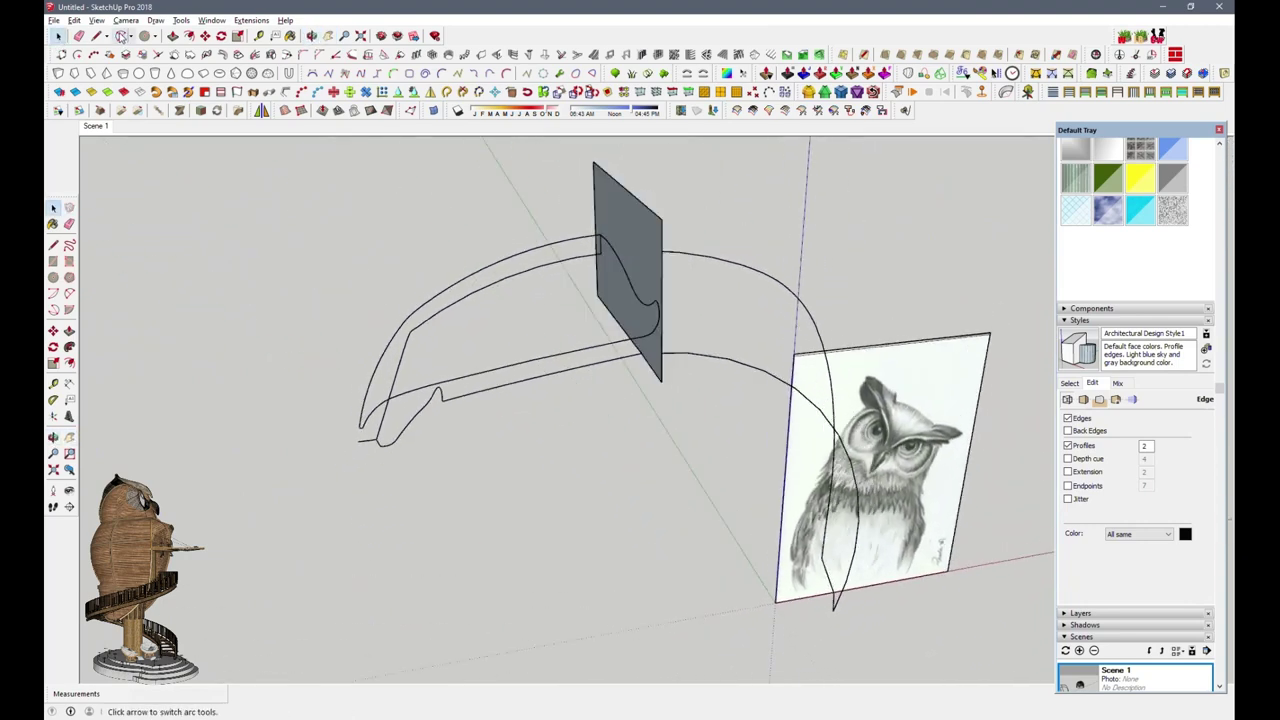
{"action": "scroll", "coordinate": [649, 340], "scroll_direction": "up", "scroll_amount": 2}
{"action": "scroll", "coordinate": [664, 345], "scroll_direction": "up", "scroll_amount": 2}
{"action": "mouse_move", "coordinate": [694, 323]}
{"action": "middle_mouse_down"}
{"action": "mouse_move", "coordinate": [665, 231]}
{"action": "mouse_move", "coordinate": [680, 212]}
{"action": "mouse_move", "coordinate": [677, 283]}
{"action": "mouse_move", "coordinate": [612, 297]}
{"action": "mouse_move", "coordinate": [686, 334]}
{"action": "mouse_move", "coordinate": [523, 423]}
{"action": "mouse_move", "coordinate": [545, 378]}
{"action": "middle_mouse_up"}
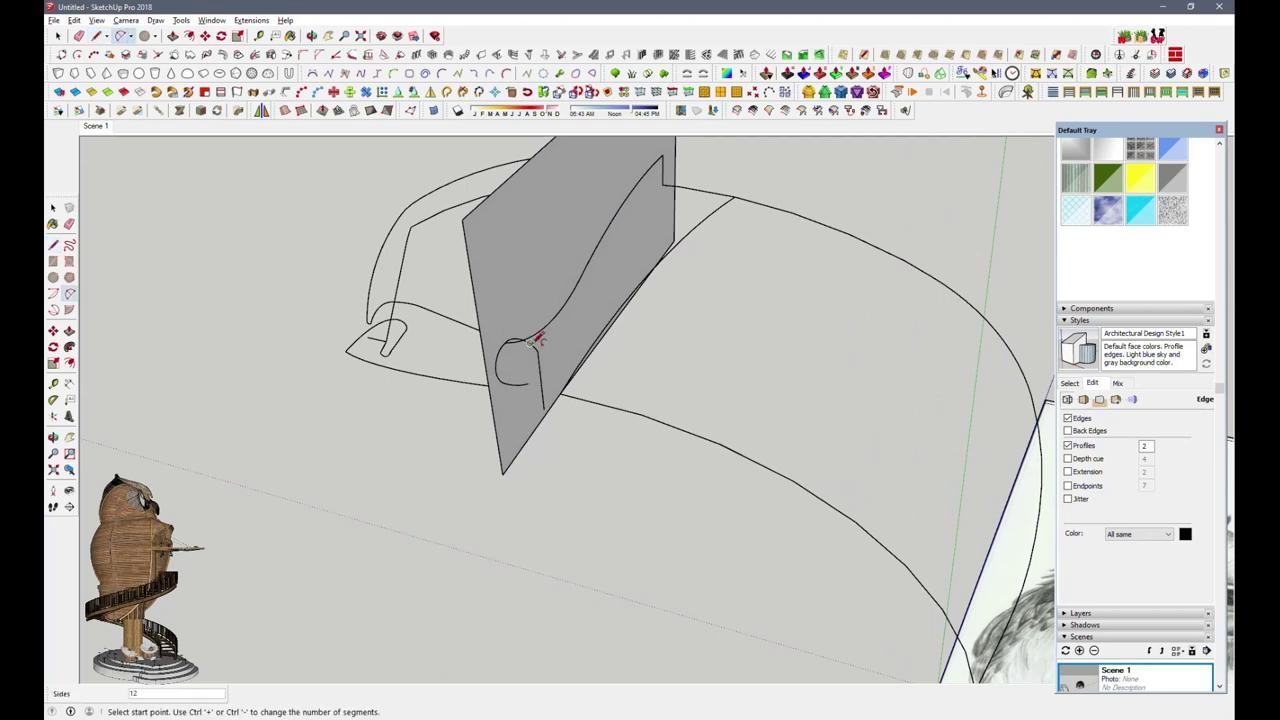
Step: Finish the pending arc to close a face, then draw a new arc from its endpoint
{"action": "scroll", "coordinate": [540, 390], "scroll_direction": "up", "scroll_amount": 3}
{"action": "middle_click_drag", "start_coordinate": [537, 371], "coordinate": [432, 459]}
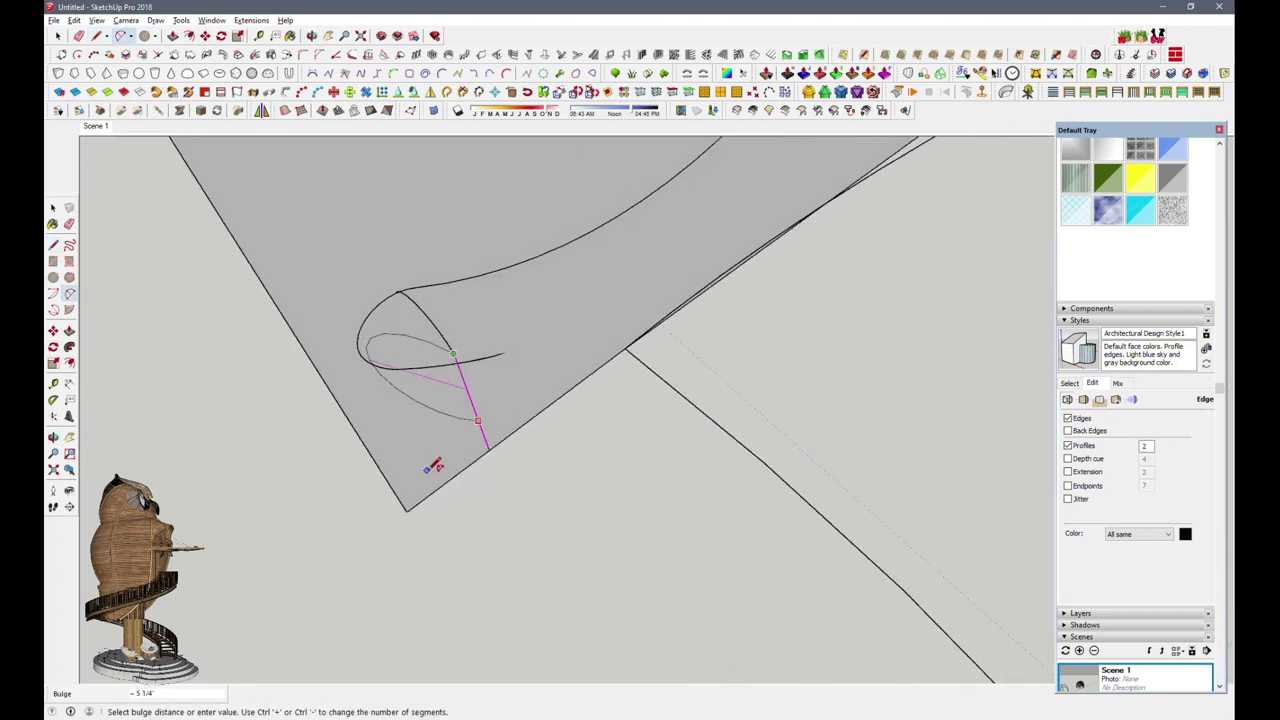
{"action": "left_click", "coordinate": [467, 474]}
{"action": "left_click", "coordinate": [478, 421]}
{"action": "mouse_move", "coordinate": [580, 426]}
{"action": "middle_mouse_down"}
{"action": "mouse_move", "coordinate": [722, 522]}
{"action": "mouse_move", "coordinate": [892, 197]}
{"action": "middle_mouse_up"}
{"action": "left_click", "coordinate": [723, 518]}
{"action": "left_click", "coordinate": [716, 288]}
Step: Draw an arc from the vertical panel's edge to the outline curve
{"action": "mouse_move", "coordinate": [531, 280]}
{"action": "middle_mouse_down"}
{"action": "mouse_move", "coordinate": [686, 323]}
{"action": "mouse_move", "coordinate": [543, 286]}
{"action": "mouse_move", "coordinate": [592, 270]}
{"action": "middle_mouse_up"}
{"action": "left_click", "coordinate": [583, 274]}
{"action": "left_click", "coordinate": [797, 344]}
{"action": "left_click", "coordinate": [755, 332]}
{"action": "left_click", "coordinate": [795, 345]}
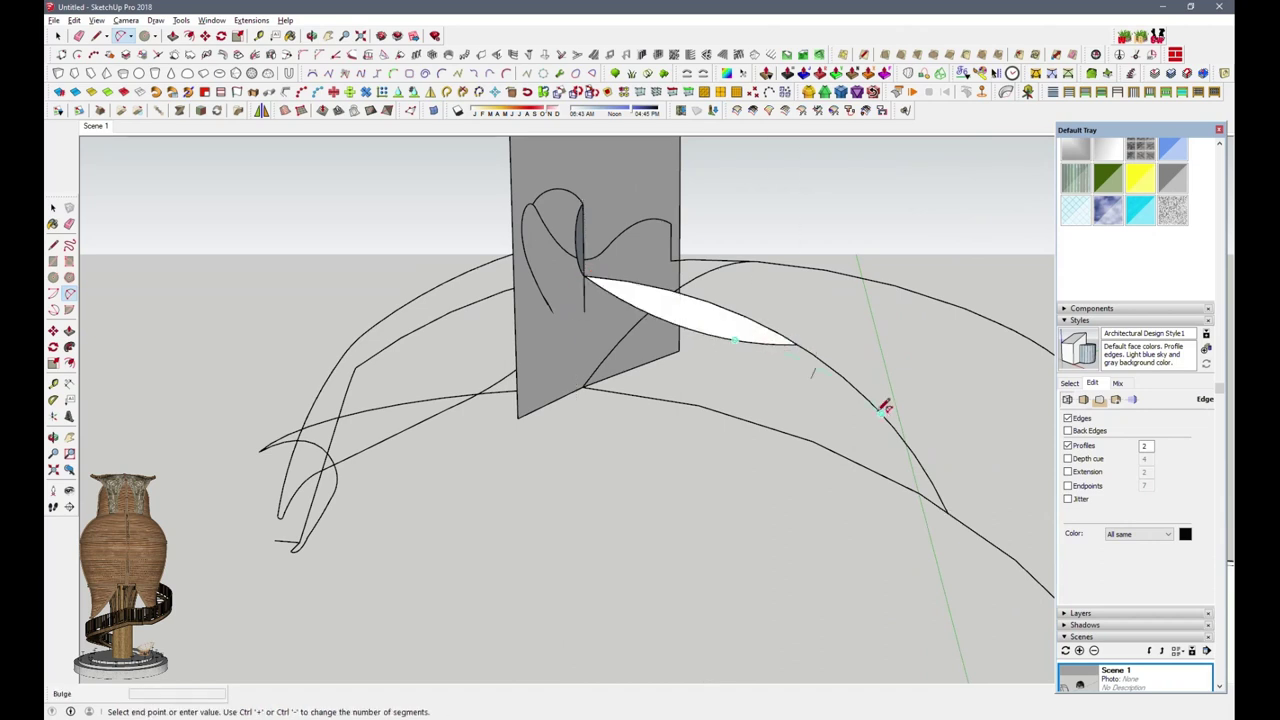
Step: Erase that arc with its sliver face and a stray curve segment, and delete the grey panel face
{"action": "key", "text": "e"}
{"action": "left_click", "coordinate": [790, 340]}
{"action": "middle_click_drag", "start_coordinate": [771, 334], "coordinate": [838, 392]}
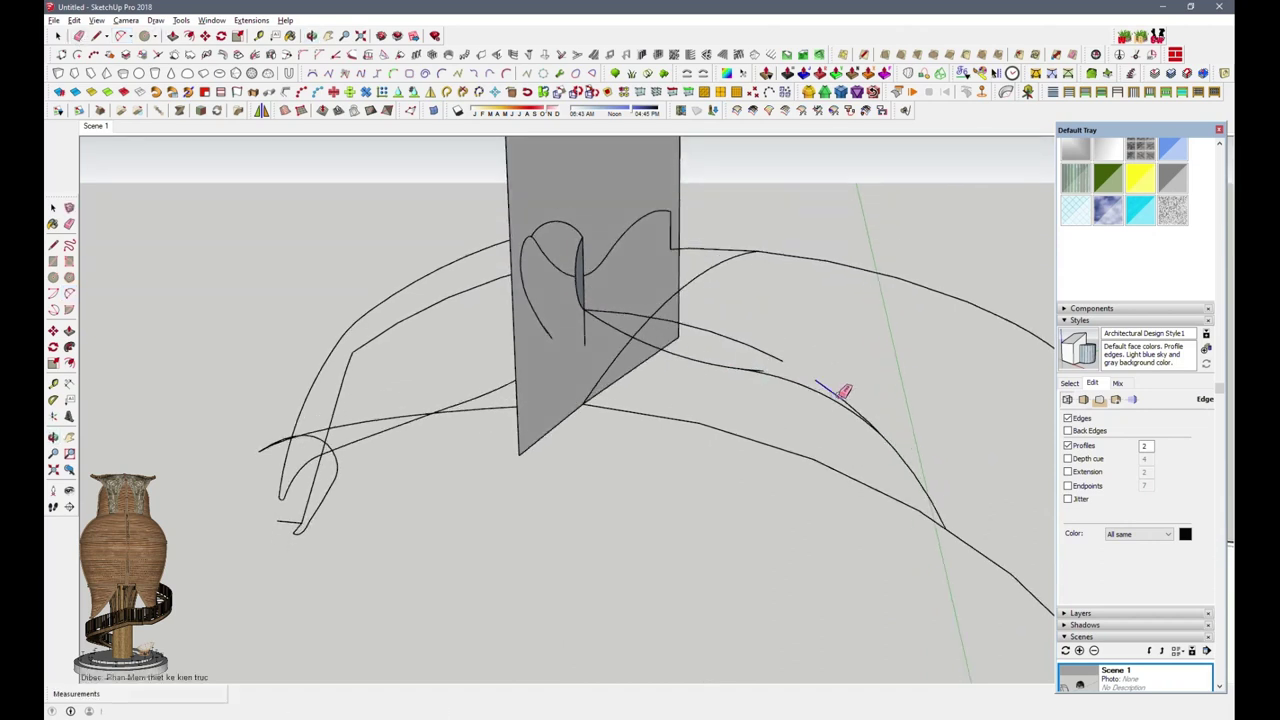
{"action": "scroll", "coordinate": [838, 392], "scroll_direction": "up", "scroll_amount": 3}
{"action": "mouse_move", "coordinate": [625, 307]}
{"action": "middle_mouse_down"}
{"action": "mouse_move", "coordinate": [614, 329]}
{"action": "mouse_move", "coordinate": [657, 374]}
{"action": "mouse_move", "coordinate": [617, 457]}
{"action": "mouse_move", "coordinate": [628, 442]}
{"action": "middle_mouse_up"}
{"action": "left_click", "coordinate": [669, 416]}
{"action": "scroll", "coordinate": [800, 294], "scroll_direction": "down", "scroll_amount": 3}
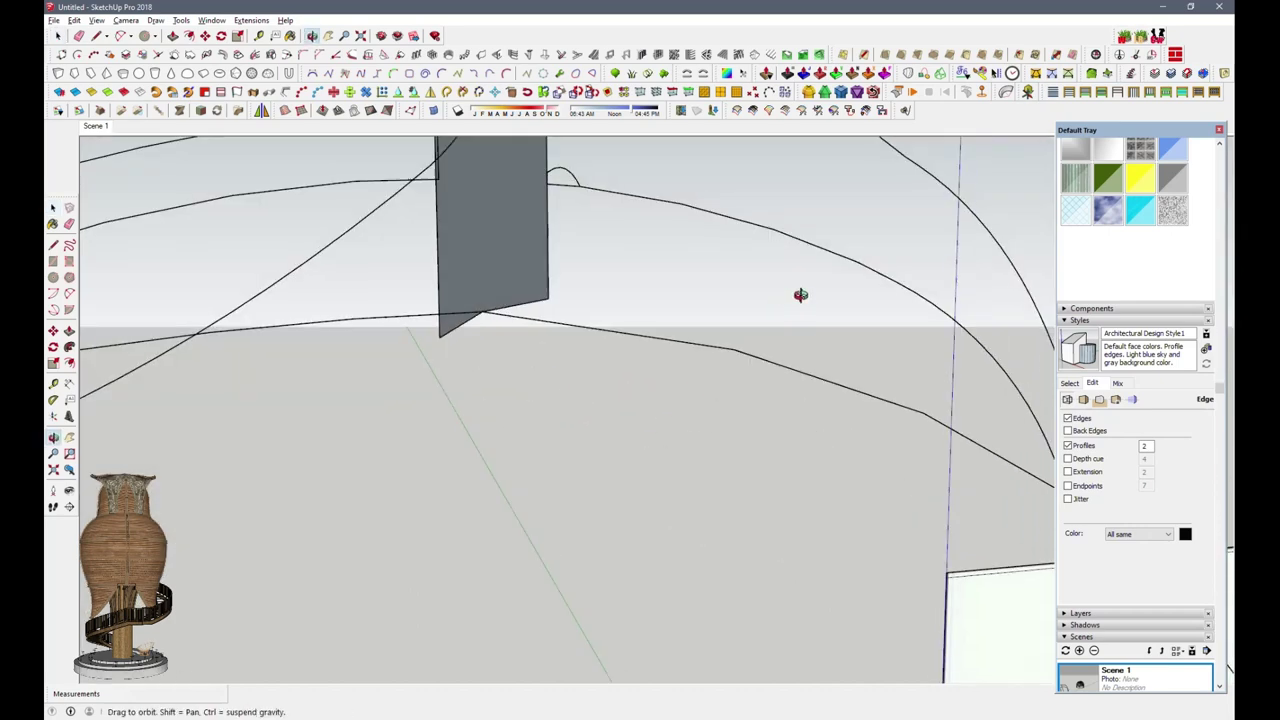
{"action": "scroll", "coordinate": [709, 463], "scroll_direction": "down", "scroll_amount": 3}
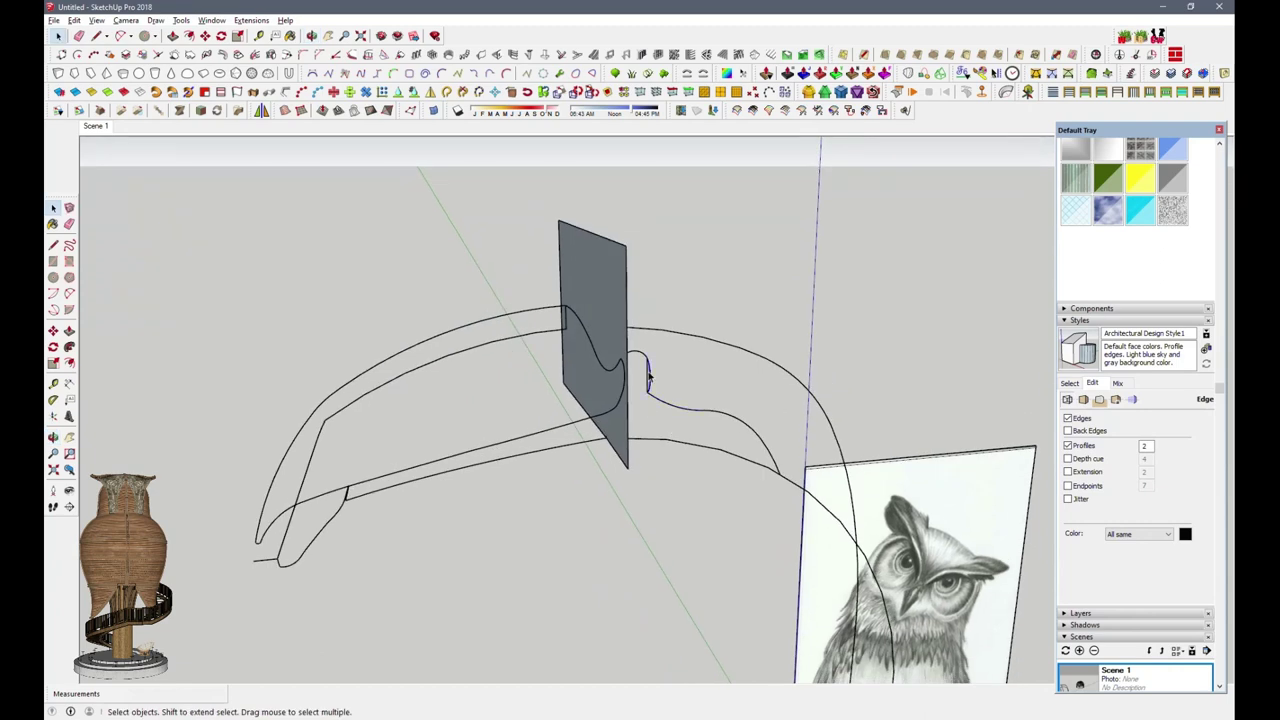
{"action": "scroll", "coordinate": [650, 377], "scroll_direction": "up", "scroll_amount": 2}
{"action": "key", "text": "Delete"}
Step: Redraw a smoother arc between two points on the head outline after cancelling failed attempts
{"action": "mouse_move", "coordinate": [543, 543]}
{"action": "middle_mouse_down"}
{"action": "mouse_move", "coordinate": [614, 586]}
{"action": "mouse_move", "coordinate": [386, 609]}
{"action": "mouse_move", "coordinate": [394, 662]}
{"action": "mouse_move", "coordinate": [406, 461]}
{"action": "mouse_move", "coordinate": [366, 366]}
{"action": "mouse_move", "coordinate": [371, 434]}
{"action": "middle_mouse_up"}
{"action": "scroll", "coordinate": [446, 254], "scroll_direction": "up", "scroll_amount": 3}
{"action": "mouse_move", "coordinate": [446, 254]}
{"action": "middle_mouse_down"}
{"action": "mouse_move", "coordinate": [619, 448]}
{"action": "mouse_move", "coordinate": [608, 268]}
{"action": "middle_mouse_up"}
{"action": "key", "text": "a"}
{"action": "left_click", "coordinate": [773, 472]}
{"action": "key", "text": "Escape"}
{"action": "left_click", "coordinate": [498, 228]}
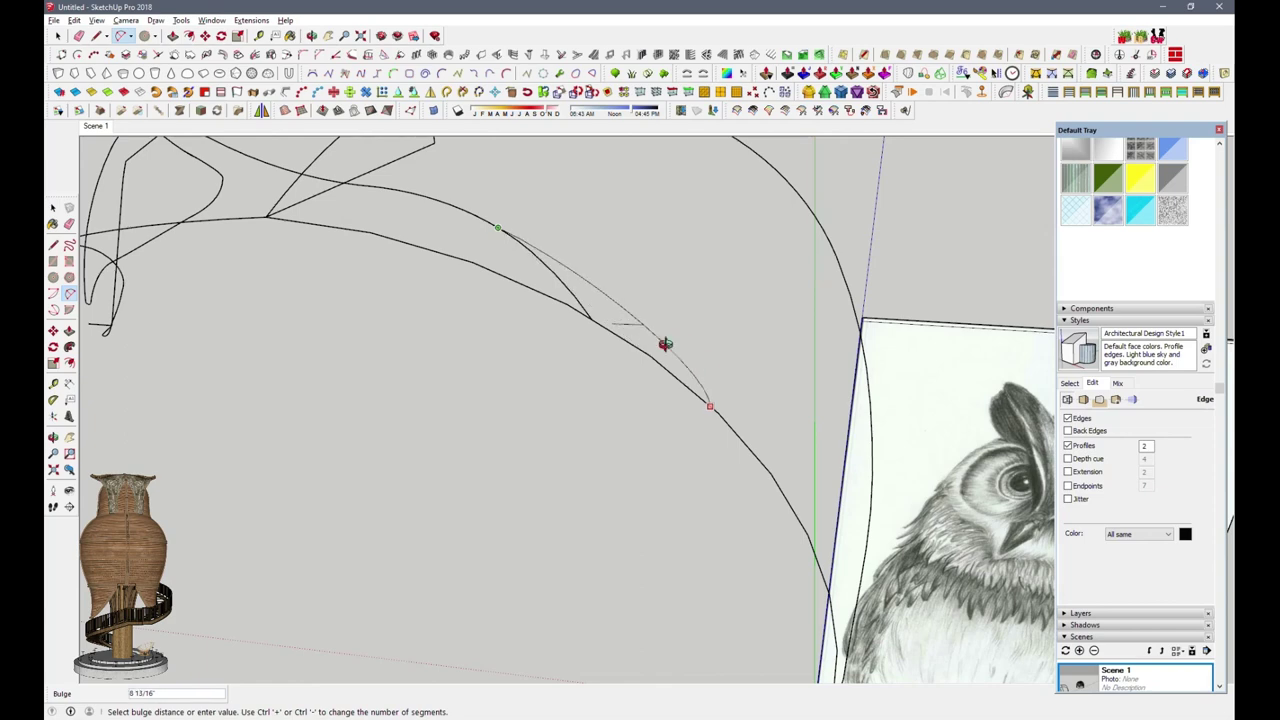
{"action": "middle_click_drag", "start_coordinate": [677, 341], "coordinate": [641, 388]}
{"action": "key", "text": "Escape"}
{"action": "left_click", "coordinate": [468, 273]}
{"action": "left_click", "coordinate": [757, 601]}
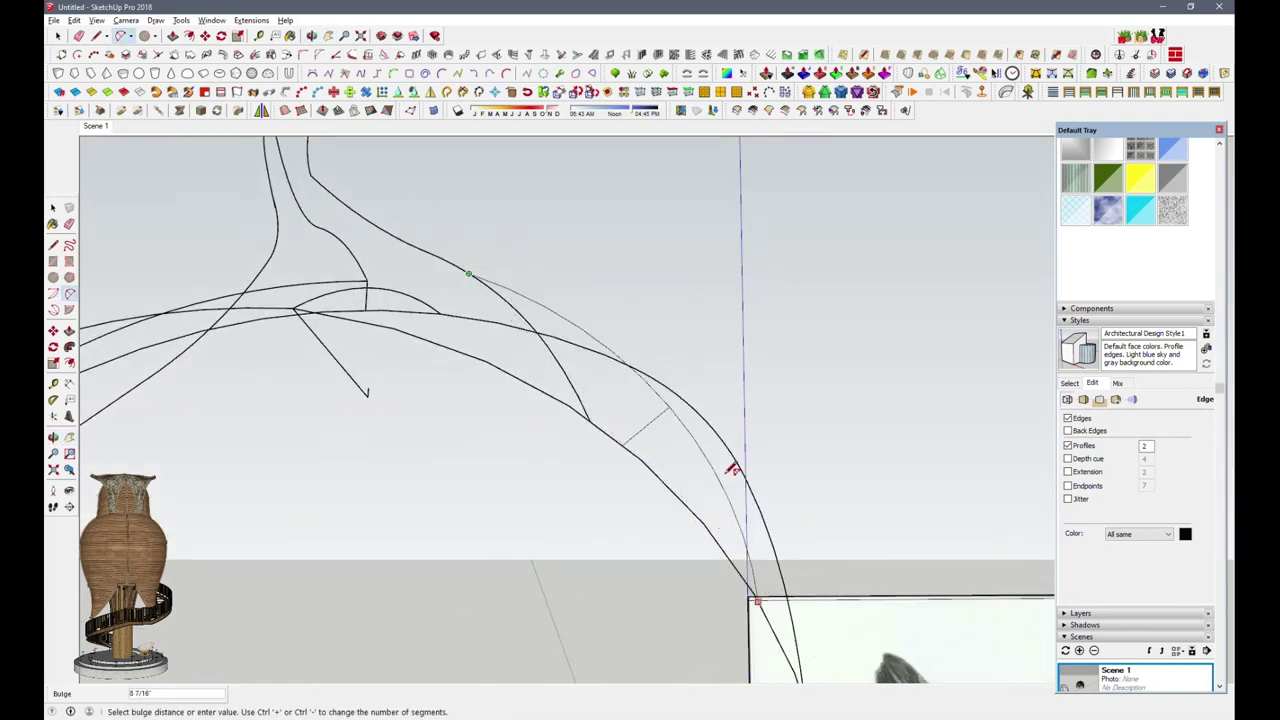
{"action": "key", "text": "e"}
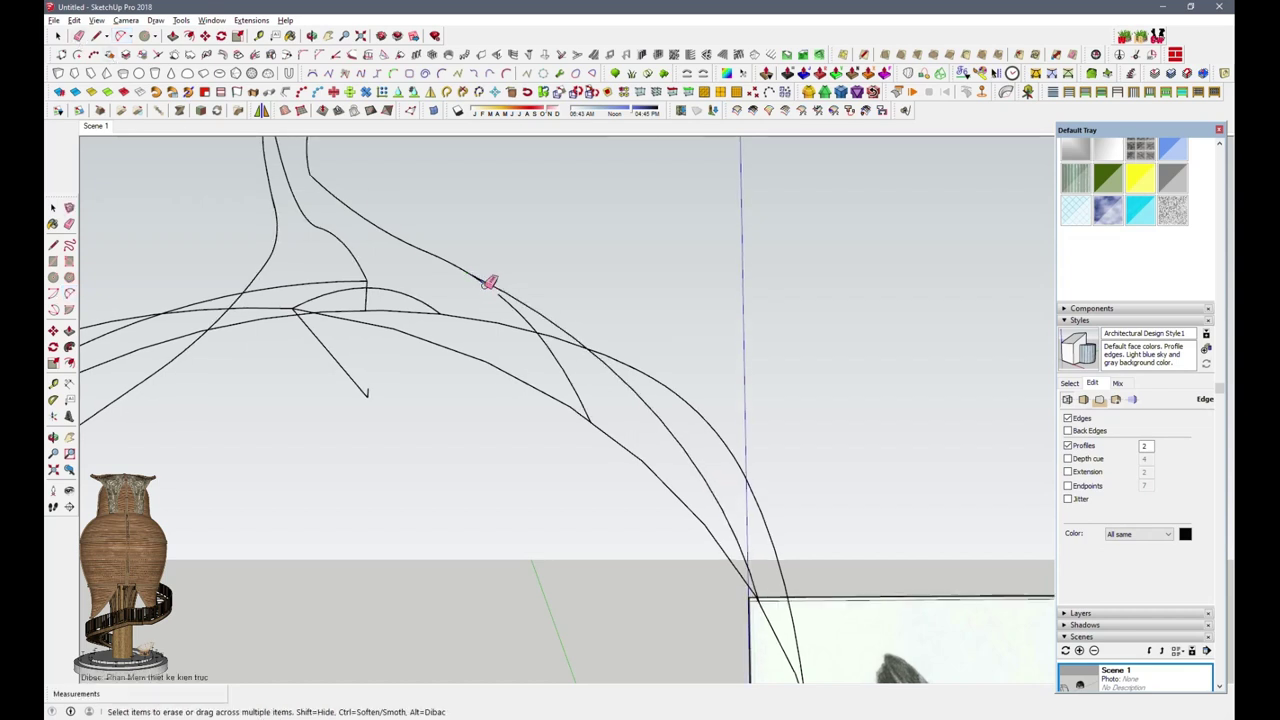
Step: Draw a short arc along the outline curve and orbit around the result
{"action": "scroll", "coordinate": [489, 283], "scroll_direction": "up", "scroll_amount": 2}
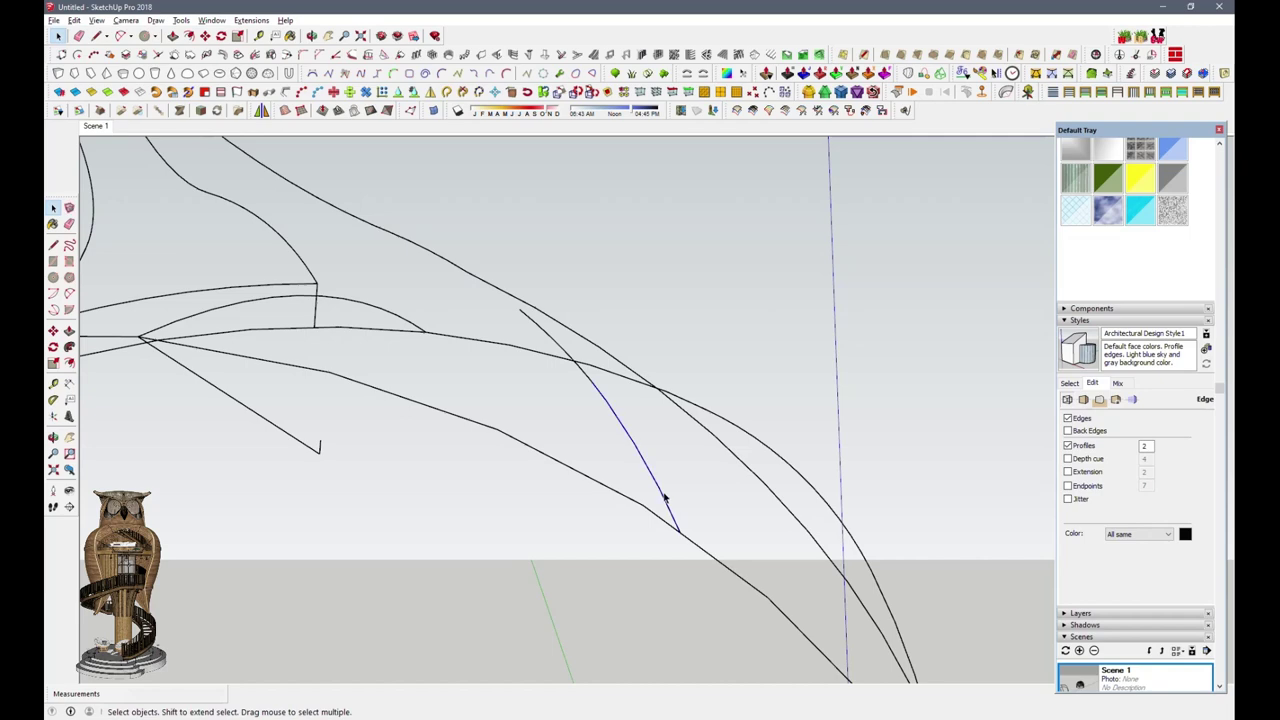
{"action": "middle_click_drag", "start_coordinate": [684, 430], "coordinate": [453, 510]}
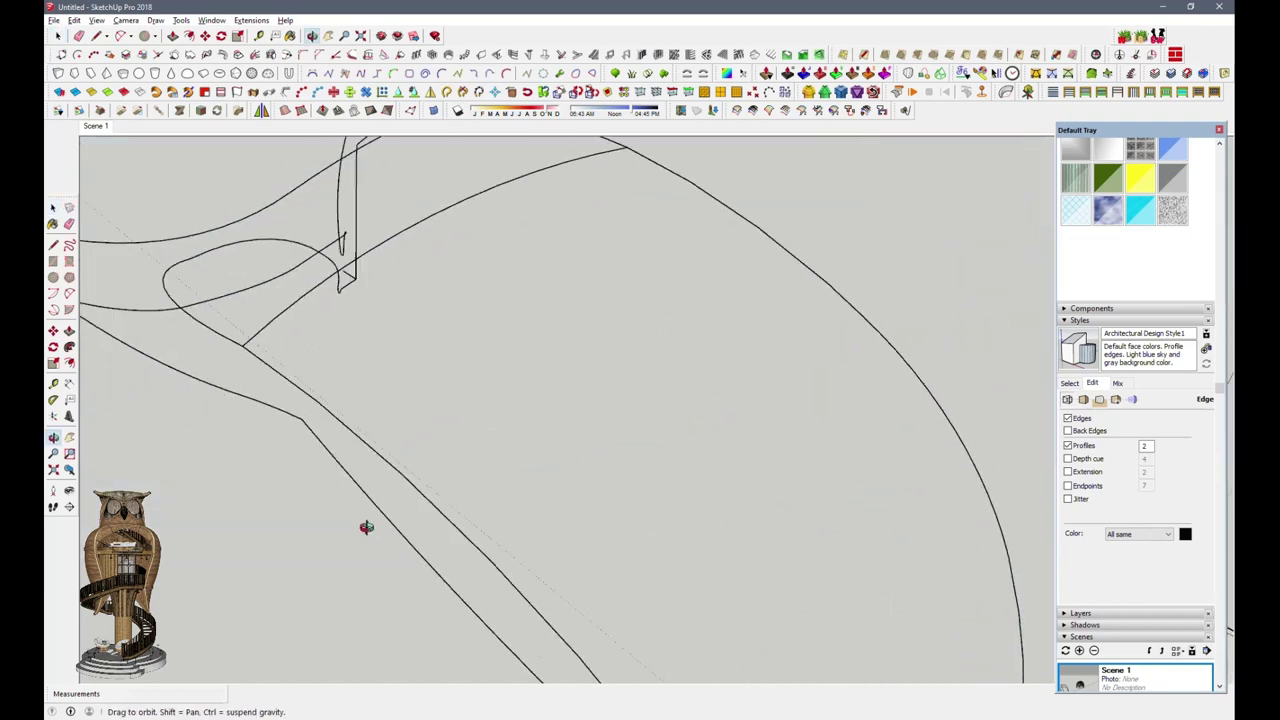
{"action": "left_click", "coordinate": [120, 37]}
{"action": "left_click", "coordinate": [336, 213]}
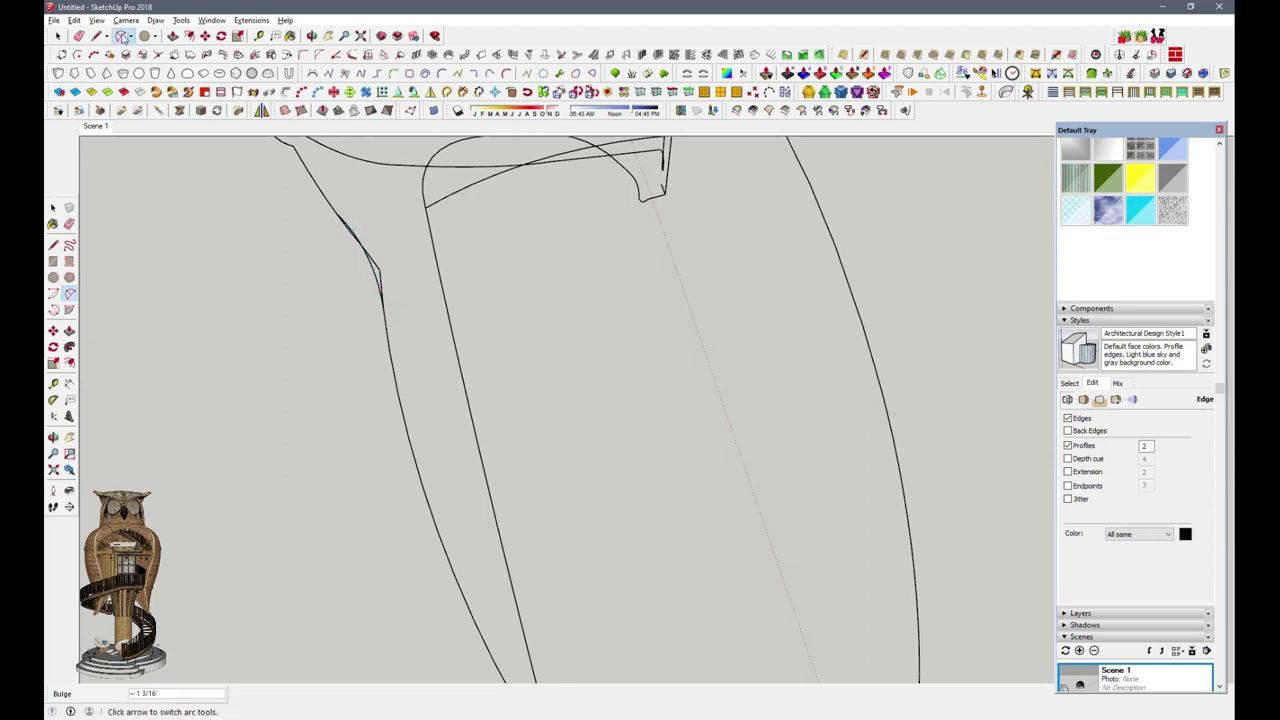
{"action": "left_click", "coordinate": [355, 237]}
{"action": "left_click", "coordinate": [383, 308]}
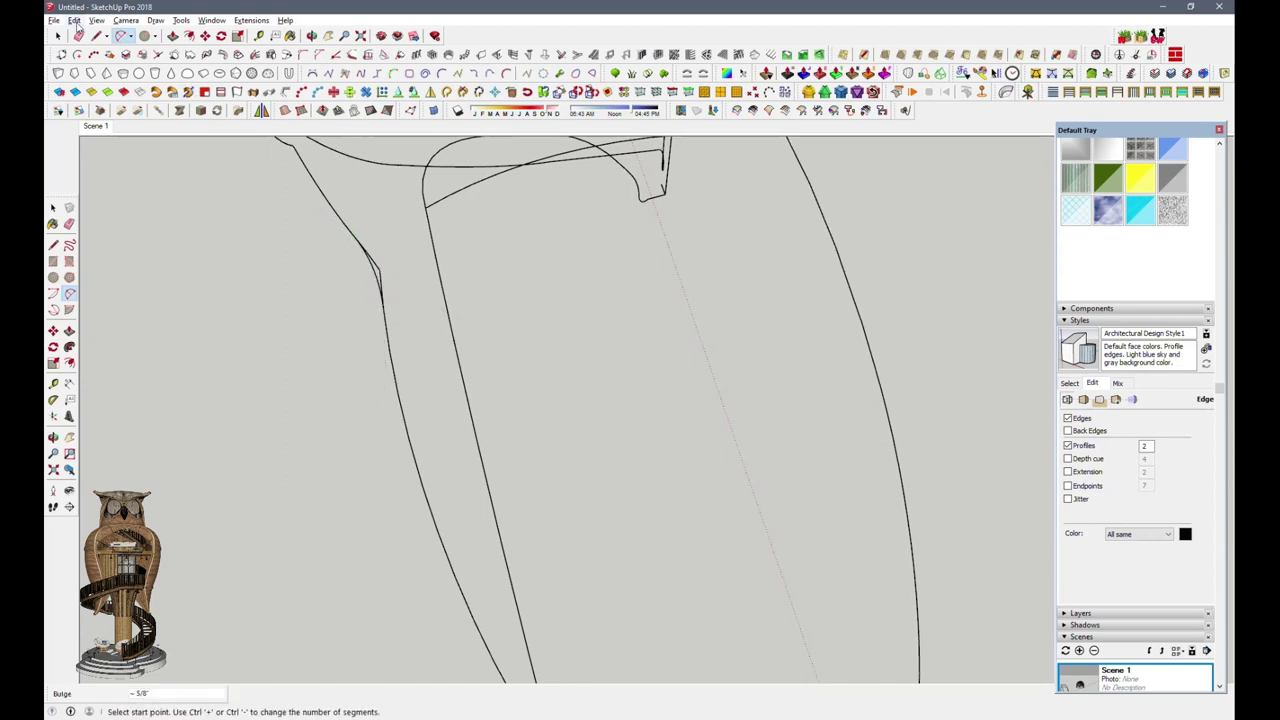
{"action": "left_click", "coordinate": [78, 35]}
{"action": "scroll", "coordinate": [383, 260], "scroll_direction": "up", "scroll_amount": 1}
{"action": "scroll", "coordinate": [366, 241], "scroll_direction": "up", "scroll_amount": 1}
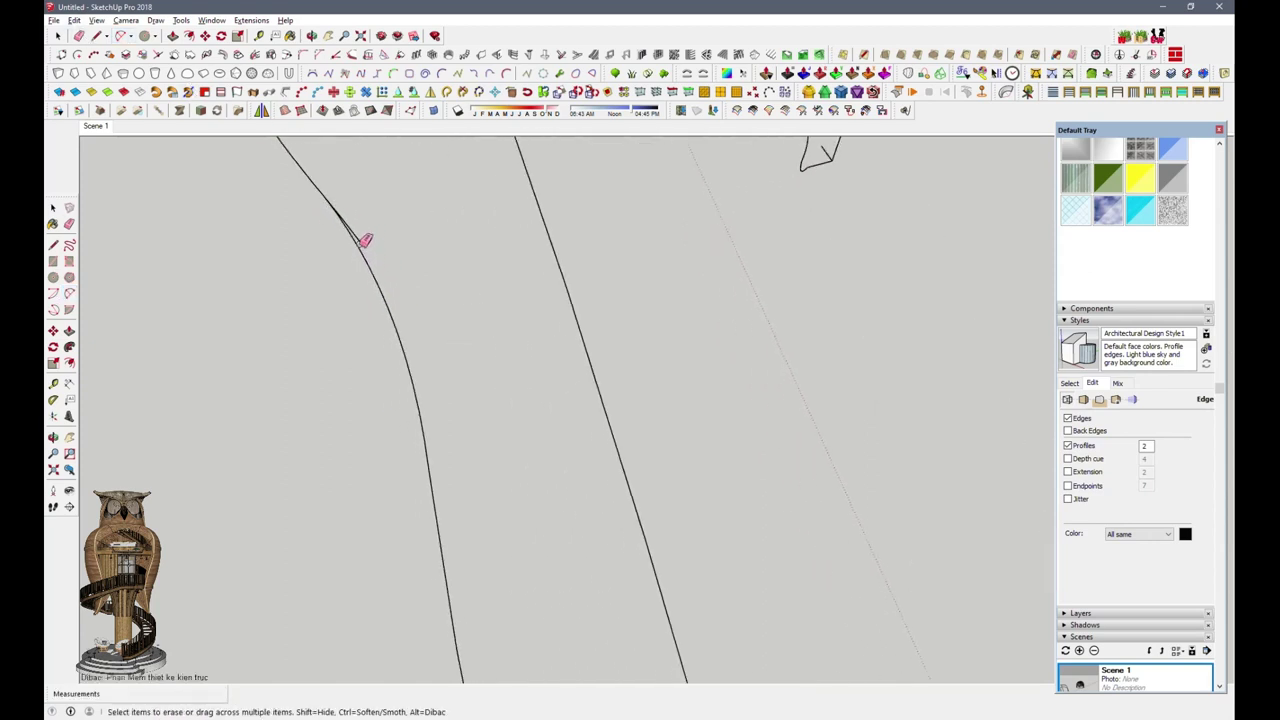
{"action": "mouse_move", "coordinate": [359, 207]}
{"action": "middle_mouse_down"}
{"action": "mouse_move", "coordinate": [208, 291]}
{"action": "mouse_move", "coordinate": [497, 297]}
{"action": "mouse_move", "coordinate": [189, 471]}
{"action": "mouse_move", "coordinate": [411, 409]}
{"action": "mouse_move", "coordinate": [551, 508]}
{"action": "middle_mouse_up"}
Step: Spread the curves apart in view and box-select the outline curve
{"action": "left_click", "coordinate": [58, 35]}
{"action": "scroll", "coordinate": [255, 418], "scroll_direction": "down", "scroll_amount": 5}
{"action": "scroll", "coordinate": [255, 418], "scroll_direction": "up", "scroll_amount": 2}
{"action": "middle_click_drag", "start_coordinate": [255, 418], "coordinate": [294, 404]}
{"action": "left_click_drag", "start_coordinate": [300, 385], "coordinate": [490, 515]}
{"action": "scroll", "coordinate": [490, 515], "scroll_direction": "up", "scroll_amount": 5}
{"action": "mouse_move", "coordinate": [490, 515]}
{"action": "middle_mouse_down"}
{"action": "mouse_move", "coordinate": [337, 363]}
{"action": "mouse_move", "coordinate": [135, 55]}
{"action": "middle_mouse_up"}
Step: End an arc at the curve's vertex, then zoom and orbit with the Eraser to check stray edges
{"action": "left_click", "coordinate": [121, 35]}
{"action": "left_click", "coordinate": [637, 290]}
{"action": "key", "text": "e"}
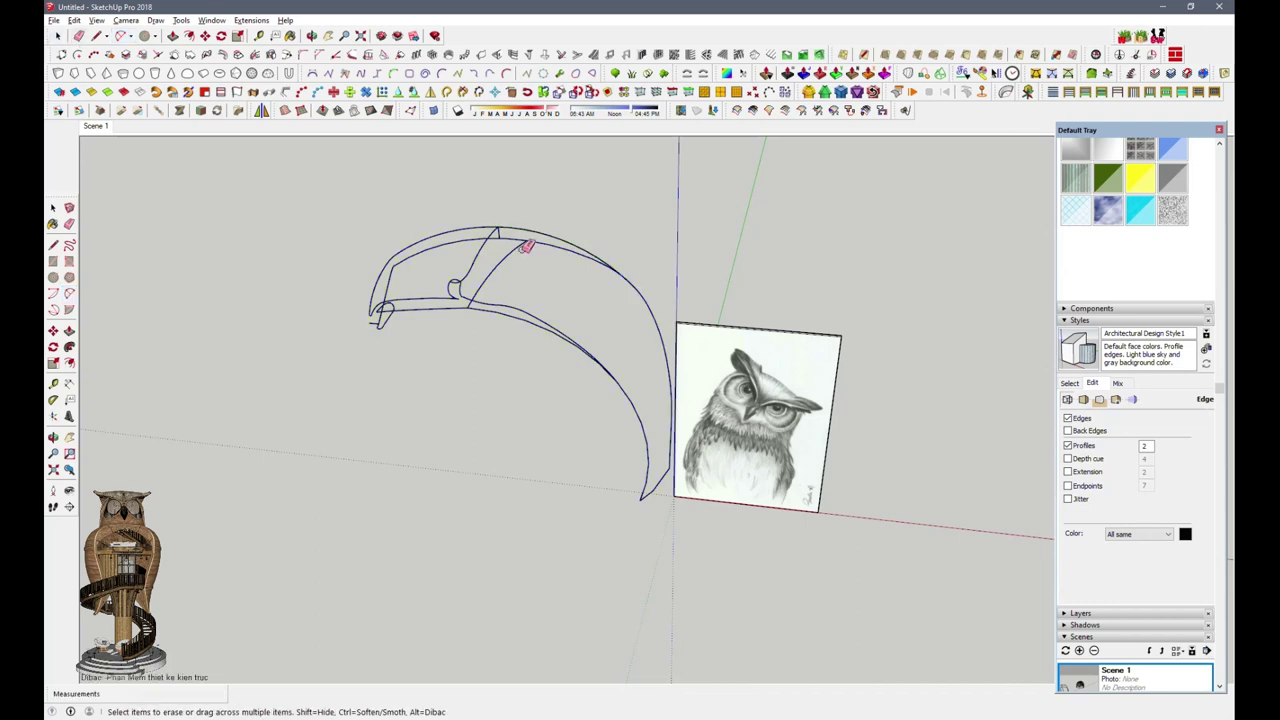
{"action": "scroll", "coordinate": [600, 268], "scroll_direction": "up", "scroll_amount": 1}
{"action": "scroll", "coordinate": [607, 280], "scroll_direction": "up", "scroll_amount": 1}
{"action": "scroll", "coordinate": [610, 273], "scroll_direction": "up", "scroll_amount": 1}
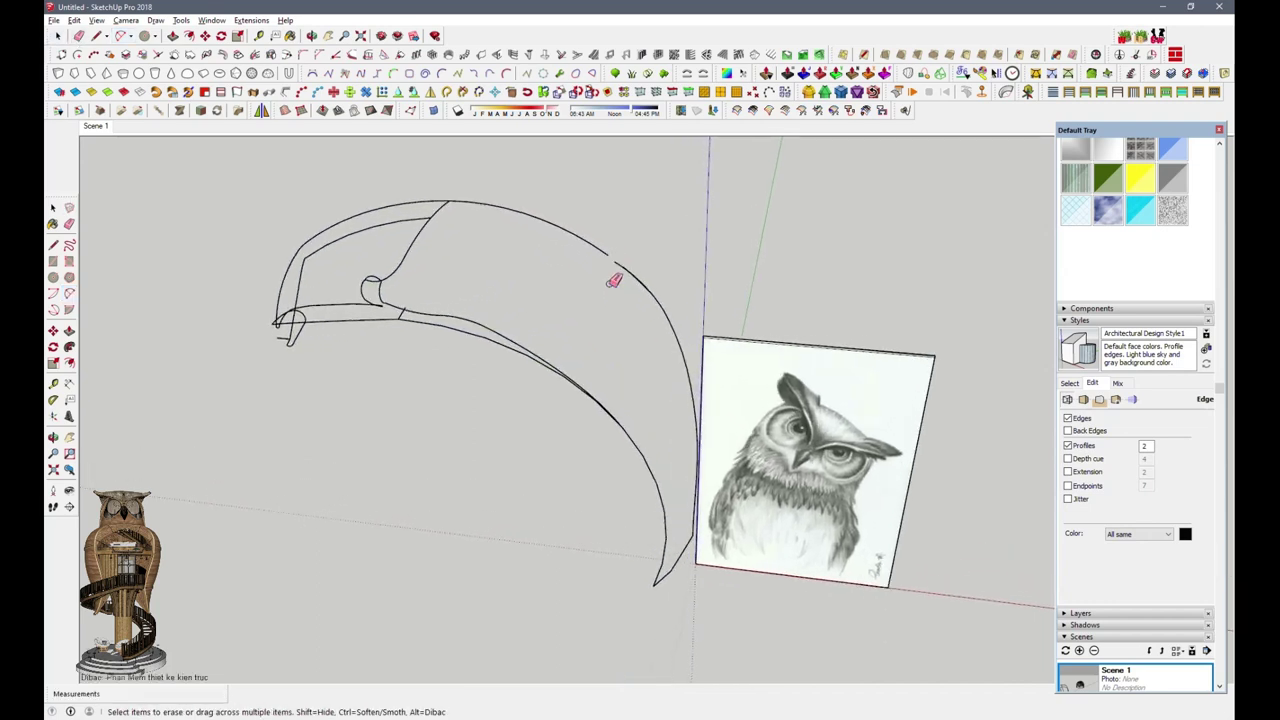
{"action": "mouse_move", "coordinate": [396, 326]}
{"action": "middle_mouse_down"}
{"action": "mouse_move", "coordinate": [546, 191]}
{"action": "mouse_move", "coordinate": [486, 343]}
{"action": "mouse_move", "coordinate": [450, 330]}
{"action": "middle_mouse_up"}
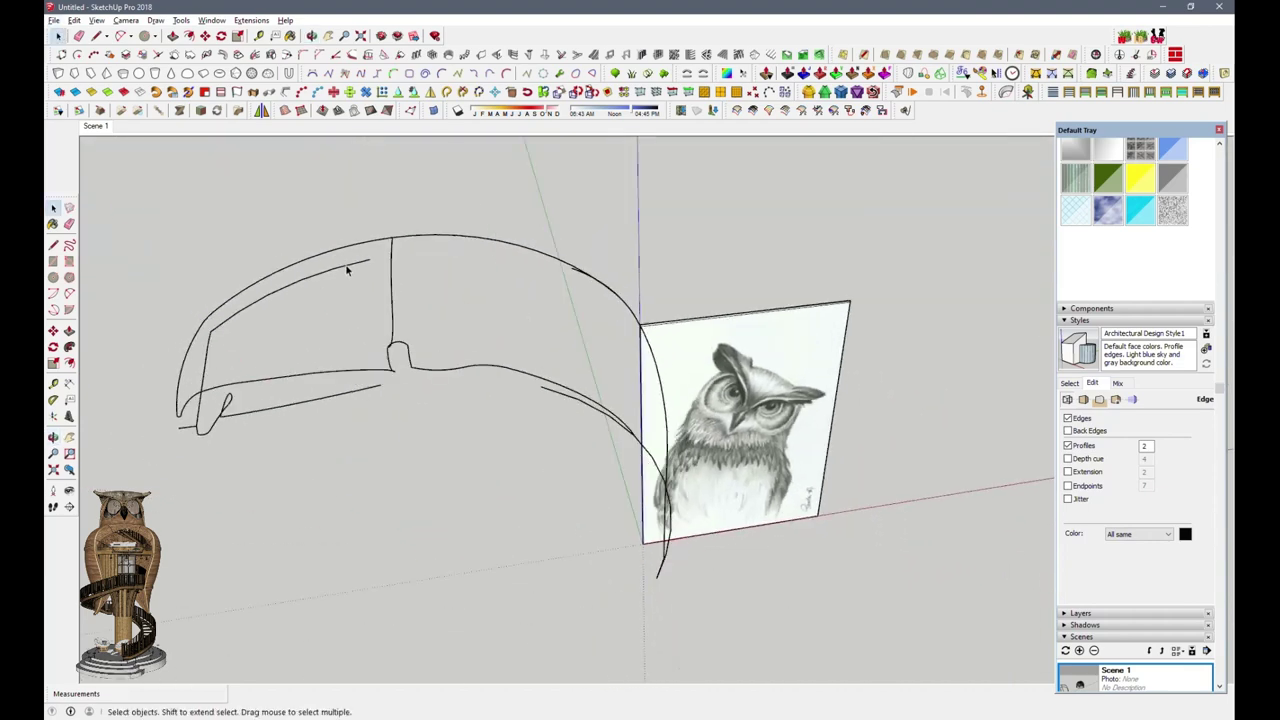
{"action": "mouse_move", "coordinate": [561, 398]}
{"action": "middle_mouse_down"}
{"action": "mouse_move", "coordinate": [380, 309]}
{"action": "mouse_move", "coordinate": [649, 448]}
{"action": "middle_mouse_up"}
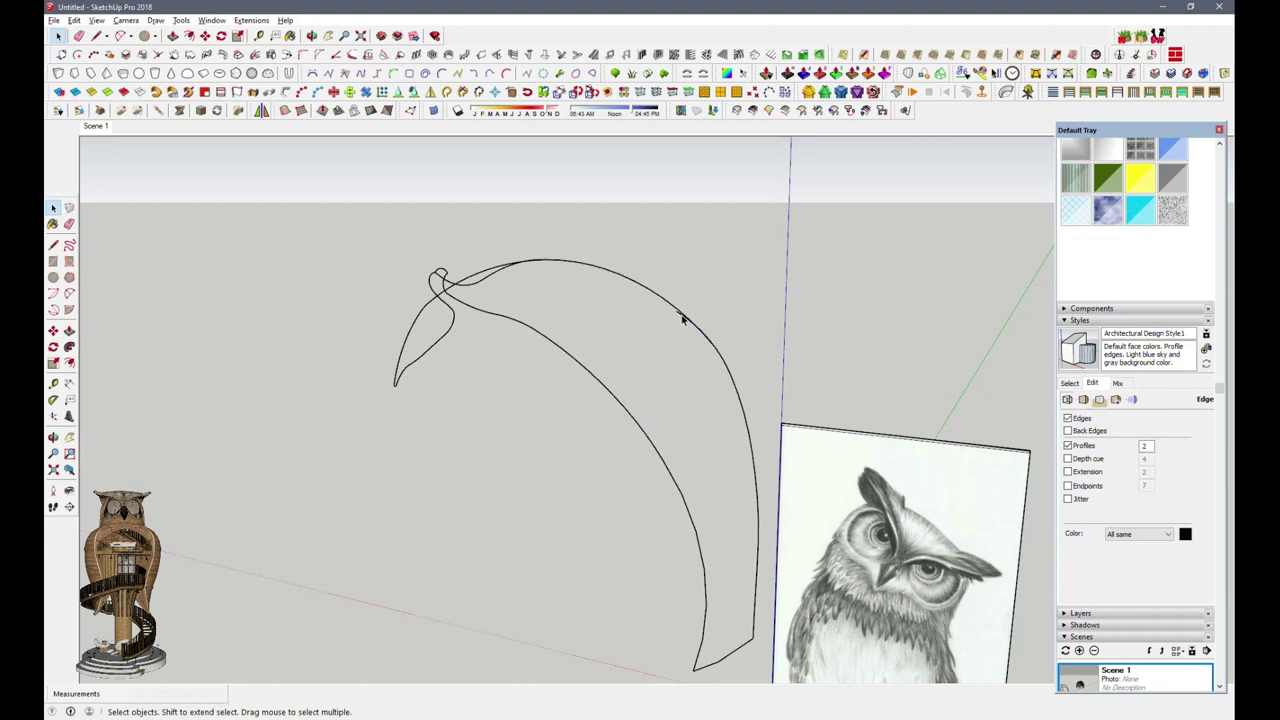
{"action": "scroll", "coordinate": [680, 318], "scroll_direction": "up", "scroll_amount": 5}
{"action": "mouse_move", "coordinate": [677, 309]}
{"action": "middle_mouse_down"}
{"action": "mouse_move", "coordinate": [629, 423]}
{"action": "mouse_move", "coordinate": [322, 387]}
{"action": "mouse_move", "coordinate": [369, 331]}
{"action": "mouse_move", "coordinate": [346, 511]}
{"action": "middle_mouse_up"}
Step: Draw a cross line and a 2-point arc between endpoints of the head outline curves
{"action": "scroll", "coordinate": [509, 374], "scroll_direction": "down", "scroll_amount": 5}
{"action": "mouse_move", "coordinate": [509, 374]}
{"action": "middle_mouse_down"}
{"action": "mouse_move", "coordinate": [383, 235]}
{"action": "mouse_move", "coordinate": [186, 320]}
{"action": "middle_mouse_up"}
{"action": "scroll", "coordinate": [431, 477], "scroll_direction": "up", "scroll_amount": 5}
{"action": "key", "text": "l"}
{"action": "left_click", "coordinate": [482, 303]}
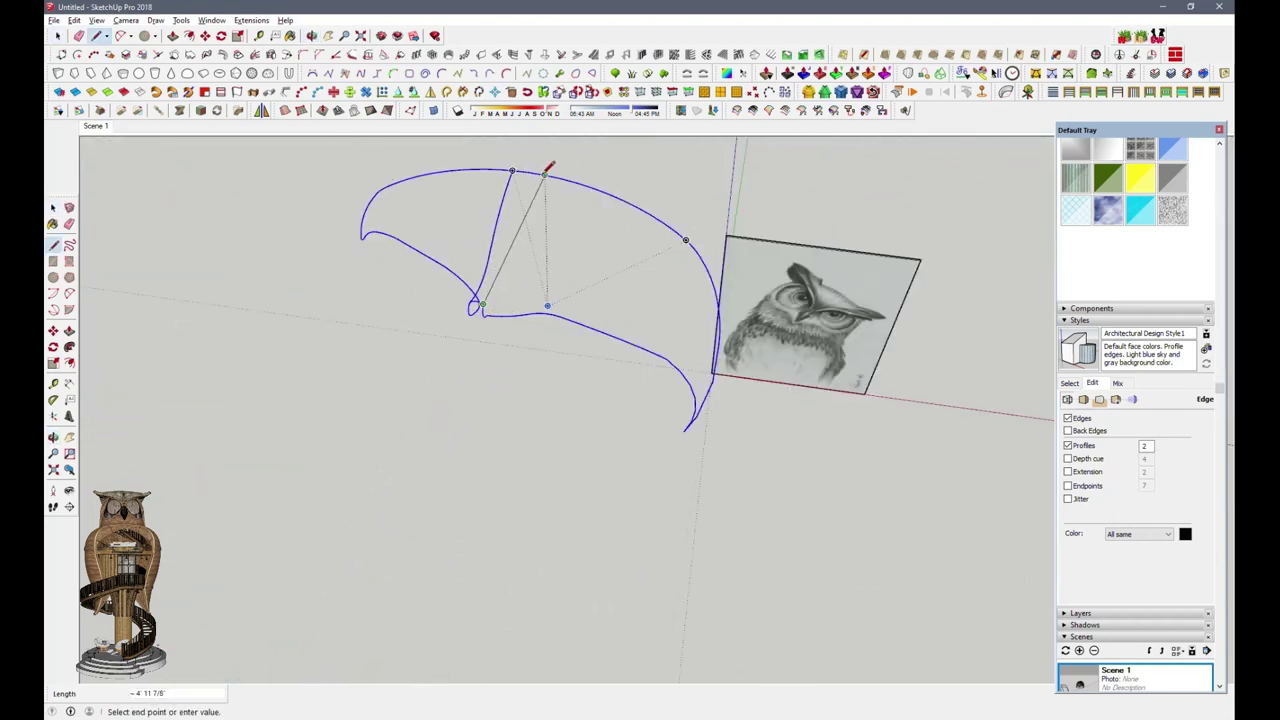
{"action": "mouse_move", "coordinate": [689, 245]}
{"action": "middle_mouse_down"}
{"action": "mouse_move", "coordinate": [480, 277]}
{"action": "mouse_move", "coordinate": [449, 306]}
{"action": "mouse_move", "coordinate": [560, 450]}
{"action": "mouse_move", "coordinate": [592, 467]}
{"action": "mouse_move", "coordinate": [465, 484]}
{"action": "middle_mouse_up"}
{"action": "left_click", "coordinate": [122, 35]}
{"action": "mouse_move", "coordinate": [400, 300]}
{"action": "middle_mouse_down"}
{"action": "mouse_move", "coordinate": [523, 443]}
{"action": "mouse_move", "coordinate": [520, 428]}
{"action": "middle_mouse_up"}
{"action": "left_click", "coordinate": [520, 428]}
{"action": "left_click", "coordinate": [596, 458]}
{"action": "mouse_move", "coordinate": [596, 458]}
{"action": "middle_mouse_down"}
{"action": "mouse_move", "coordinate": [634, 200]}
{"action": "mouse_move", "coordinate": [630, 382]}
{"action": "middle_mouse_up"}
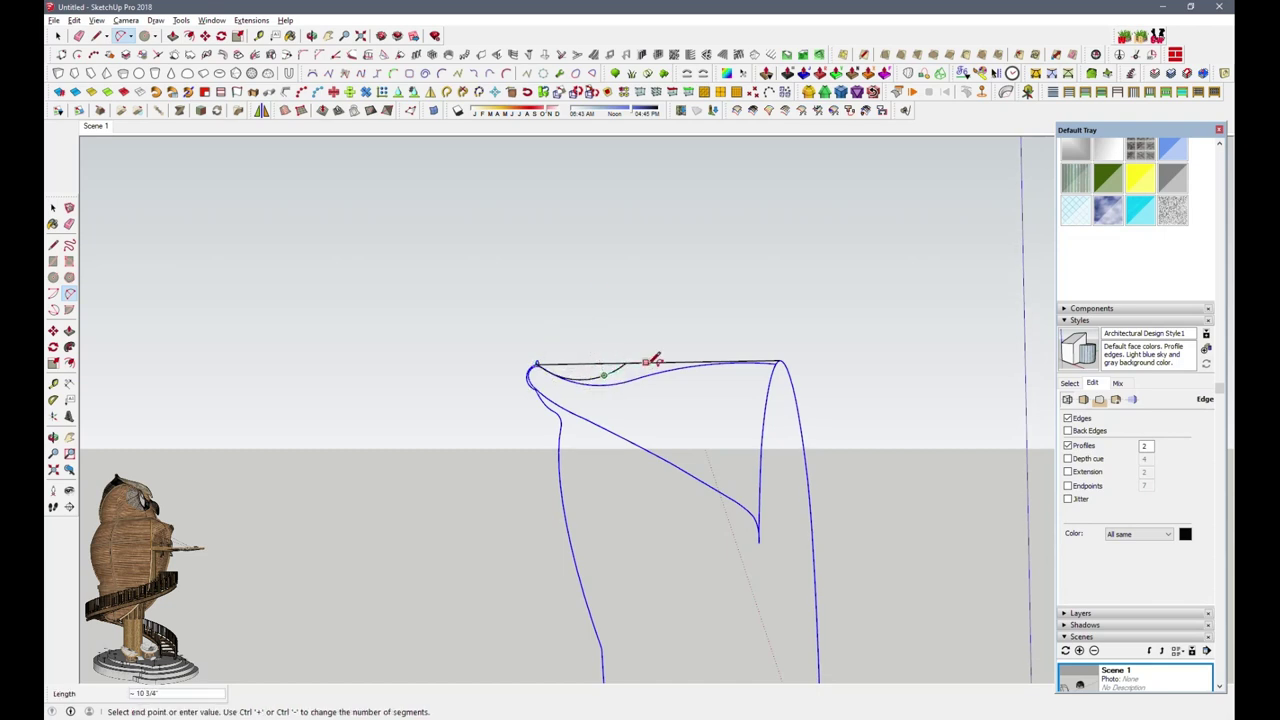
Step: Erase the helper lines and add a bulging arc joining the lower curl to the side curve
{"action": "key", "text": "e"}
{"action": "mouse_move", "coordinate": [627, 356]}
{"action": "middle_mouse_down"}
{"action": "mouse_move", "coordinate": [714, 508]}
{"action": "mouse_move", "coordinate": [623, 361]}
{"action": "mouse_move", "coordinate": [606, 406]}
{"action": "mouse_move", "coordinate": [637, 462]}
{"action": "mouse_move", "coordinate": [640, 443]}
{"action": "mouse_move", "coordinate": [771, 509]}
{"action": "middle_mouse_up"}
{"action": "scroll", "coordinate": [771, 509], "scroll_direction": "up", "scroll_amount": 3}
{"action": "scroll", "coordinate": [703, 471], "scroll_direction": "up", "scroll_amount": 3}
{"action": "mouse_move", "coordinate": [713, 470]}
{"action": "middle_mouse_down"}
{"action": "mouse_move", "coordinate": [663, 391]}
{"action": "mouse_move", "coordinate": [700, 449]}
{"action": "mouse_move", "coordinate": [931, 463]}
{"action": "mouse_move", "coordinate": [715, 423]}
{"action": "mouse_move", "coordinate": [646, 391]}
{"action": "middle_mouse_up"}
{"action": "left_click", "coordinate": [120, 35]}
{"action": "left_click", "coordinate": [813, 474]}
{"action": "left_click", "coordinate": [797, 598]}
{"action": "mouse_move", "coordinate": [814, 486]}
{"action": "middle_mouse_down"}
{"action": "mouse_move", "coordinate": [818, 470]}
{"action": "mouse_move", "coordinate": [637, 441]}
{"action": "middle_mouse_up"}
{"action": "key", "text": "space"}
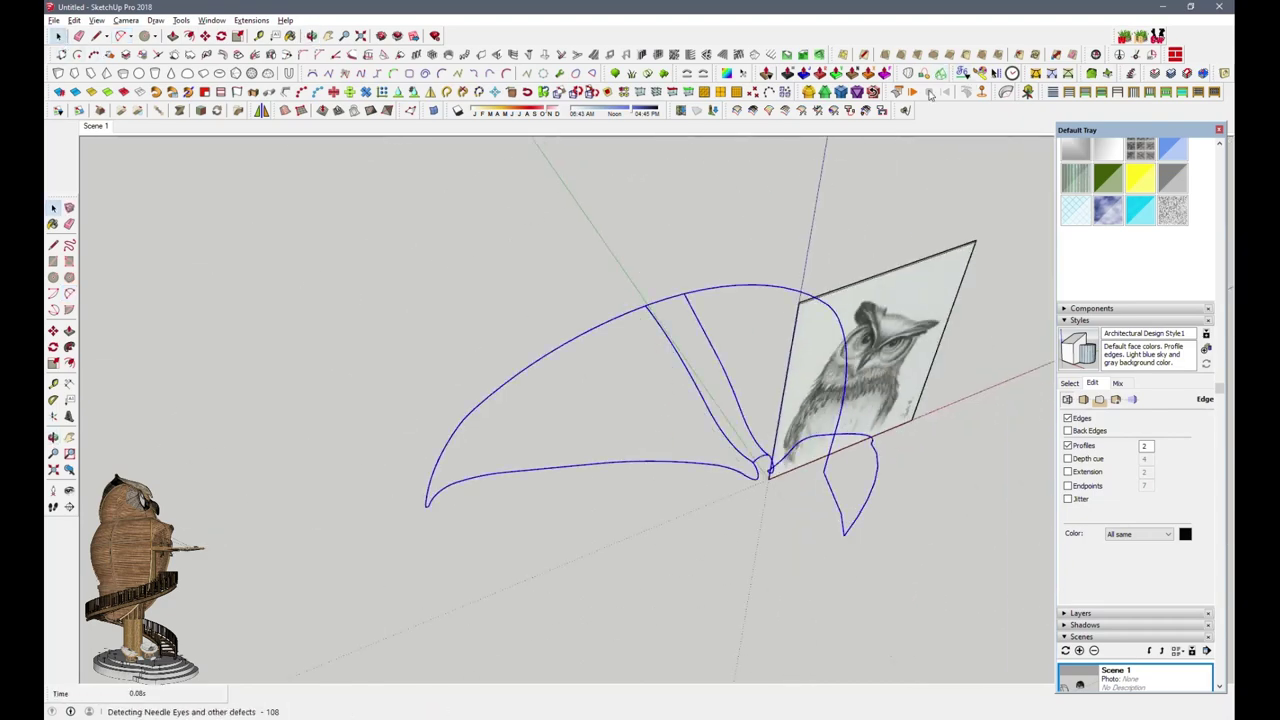
Step: Preview a Curviloft loft of the selected curves, cancel it, and undo a trial curve copy
{"action": "left_click", "coordinate": [938, 75]}
{"action": "mouse_move", "coordinate": [586, 389]}
{"action": "middle_mouse_down"}
{"action": "mouse_move", "coordinate": [828, 432]}
{"action": "mouse_move", "coordinate": [634, 514]}
{"action": "mouse_move", "coordinate": [488, 491]}
{"action": "mouse_move", "coordinate": [427, 331]}
{"action": "mouse_move", "coordinate": [686, 434]}
{"action": "middle_mouse_up"}
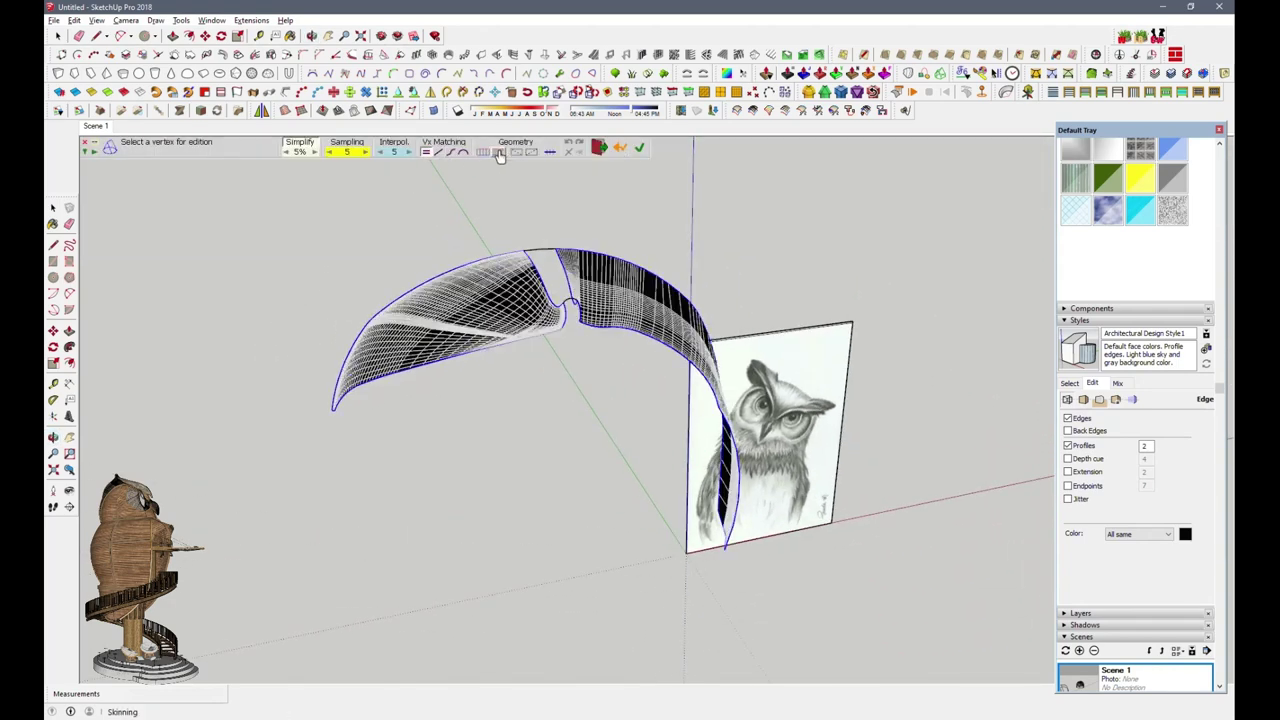
{"action": "key", "text": "space"}
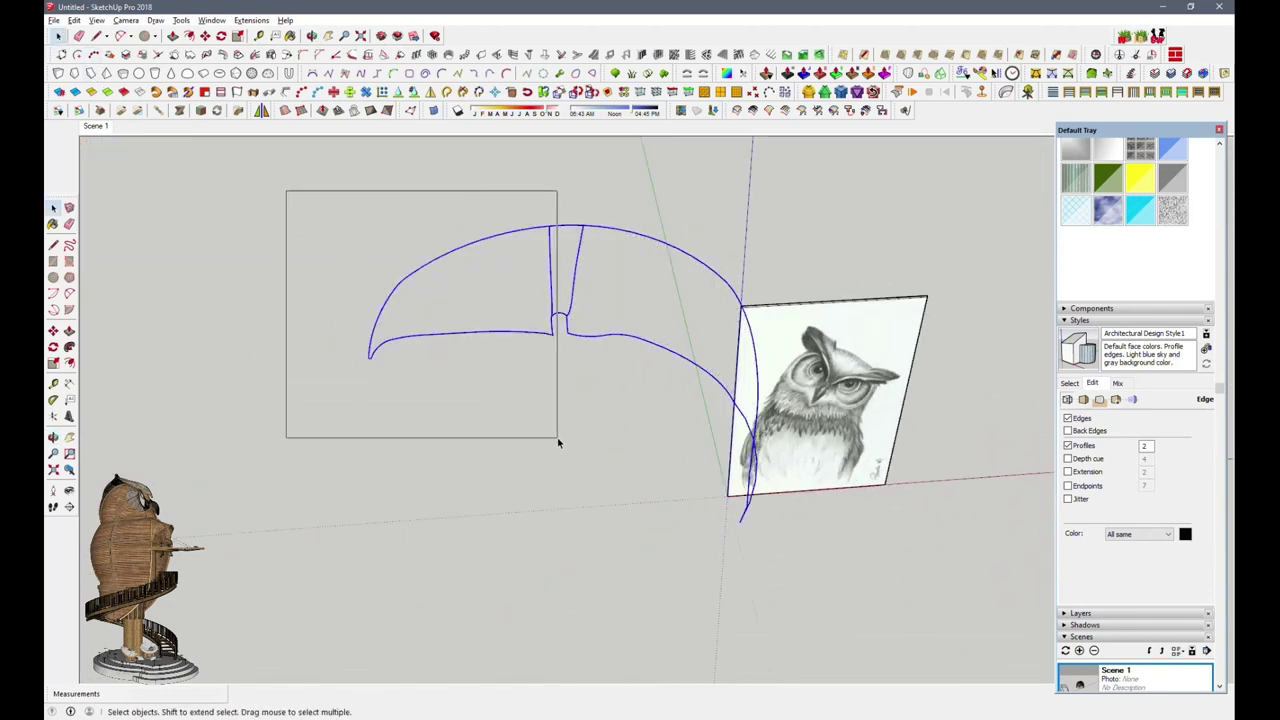
{"action": "key", "text": "m"}
{"action": "key", "text": "ctrl"}
{"action": "left_click", "coordinate": [540, 423]}
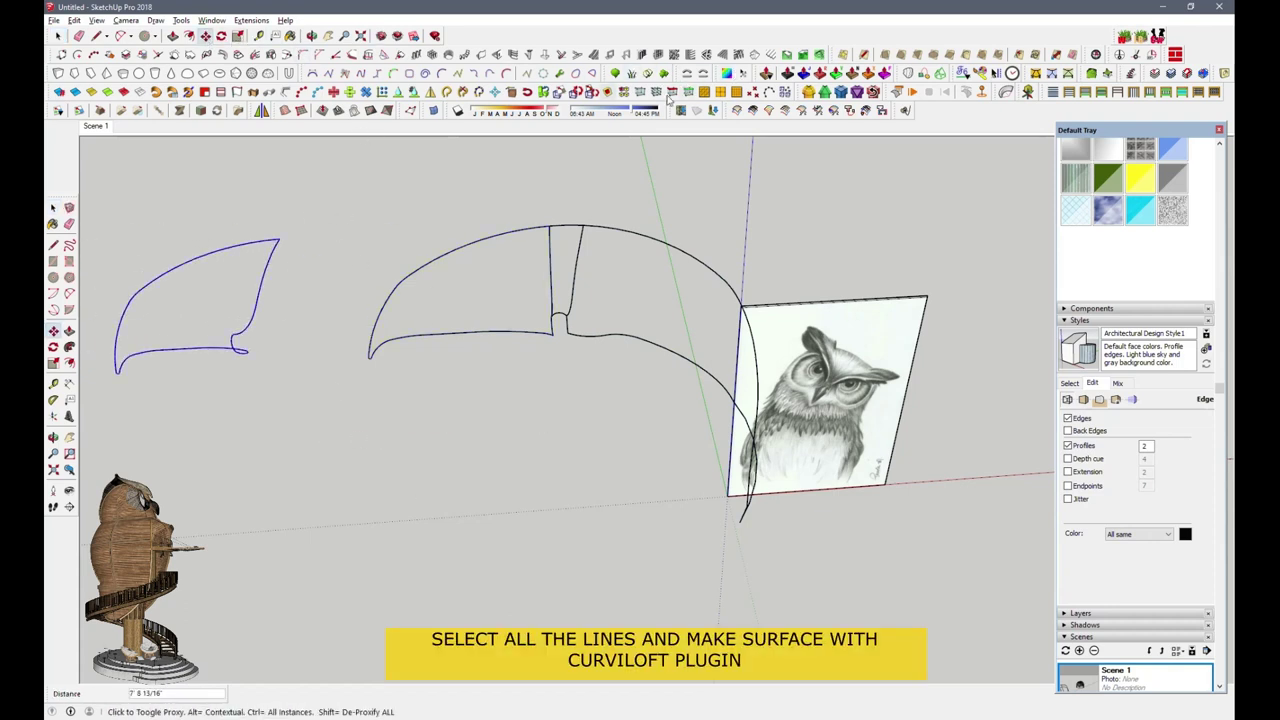
{"action": "mouse_move", "coordinate": [386, 289]}
{"action": "middle_mouse_down"}
{"action": "mouse_move", "coordinate": [174, 257]}
{"action": "mouse_move", "coordinate": [286, 277]}
{"action": "mouse_move", "coordinate": [266, 414]}
{"action": "middle_mouse_up"}
{"action": "key", "text": "ctrl+z"}
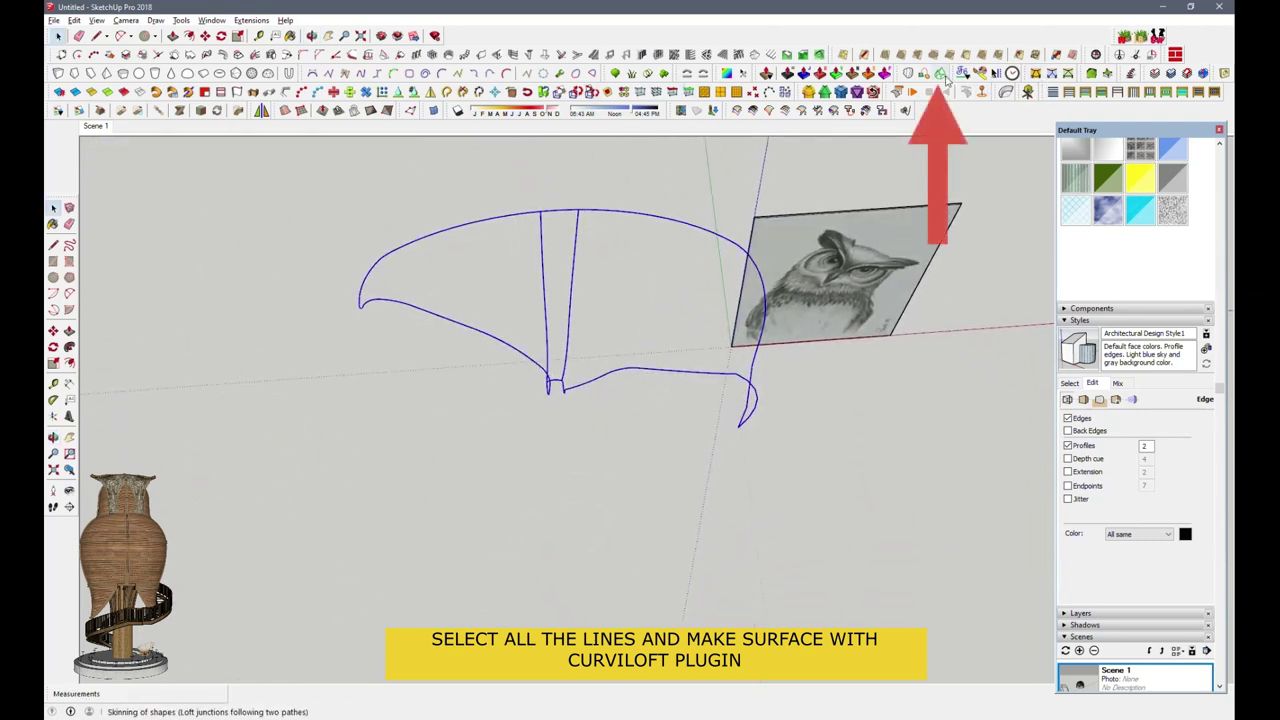
Step: Loft the outline curves into a curved meshed shell with Curviloft Skinning and commit it
{"action": "left_click", "coordinate": [946, 83]}
{"action": "middle_click_drag", "start_coordinate": [880, 300], "coordinate": [732, 272]}
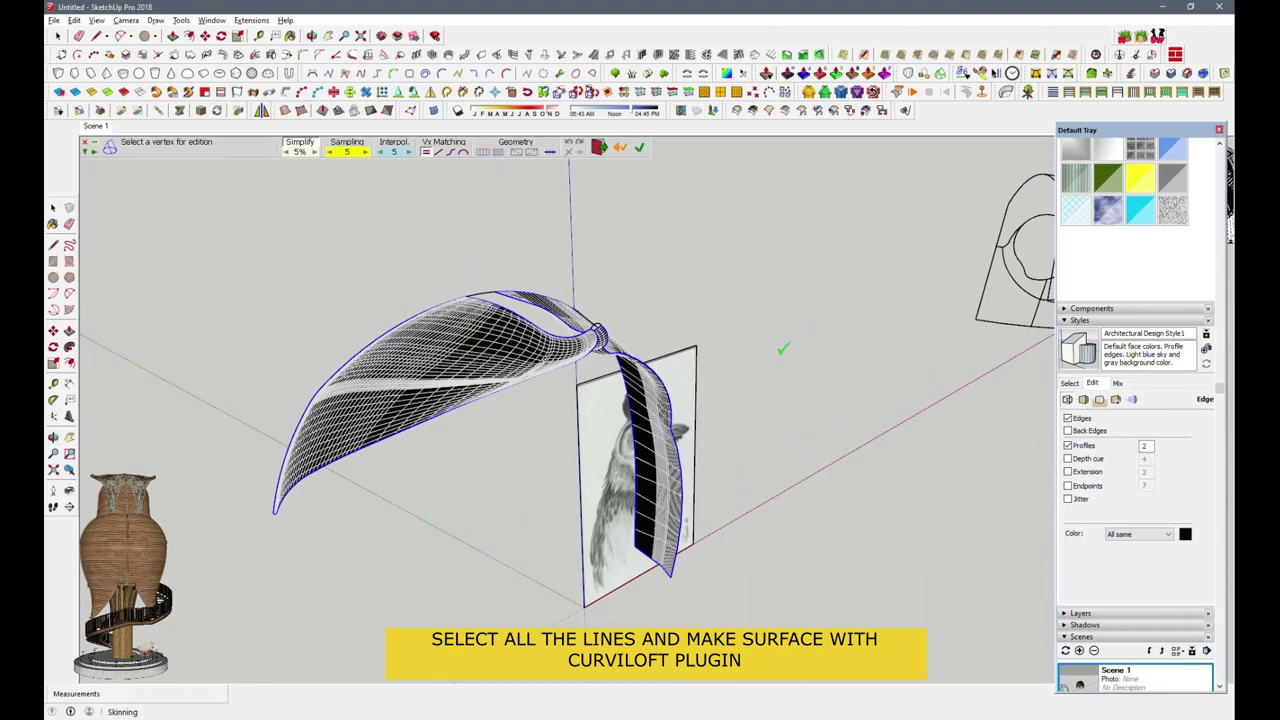
{"action": "middle_click_drag", "start_coordinate": [782, 348], "coordinate": [650, 450]}
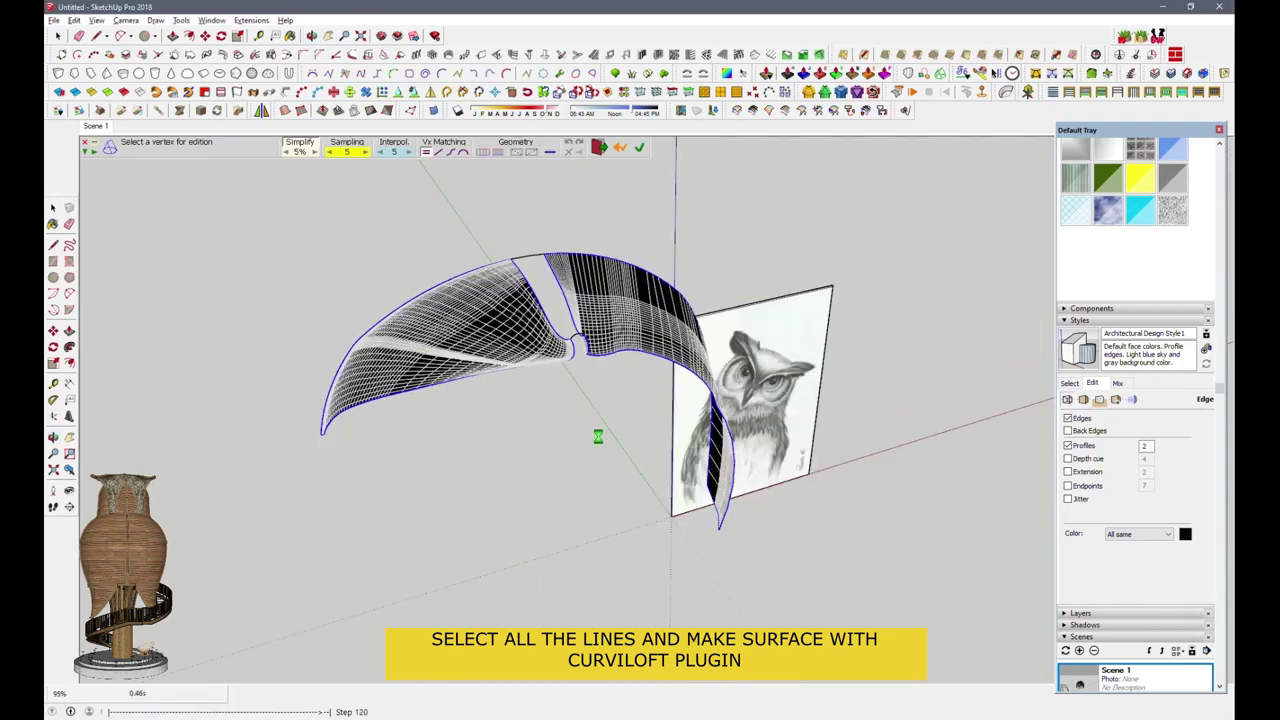
{"action": "key", "text": "Return"}
Step: Copy the profile curve for the narrow outline strip below the shell
{"action": "left_click", "coordinate": [204, 35]}
{"action": "key", "text": "ctrl"}
{"action": "left_click", "coordinate": [430, 405]}
{"action": "key", "text": "space"}
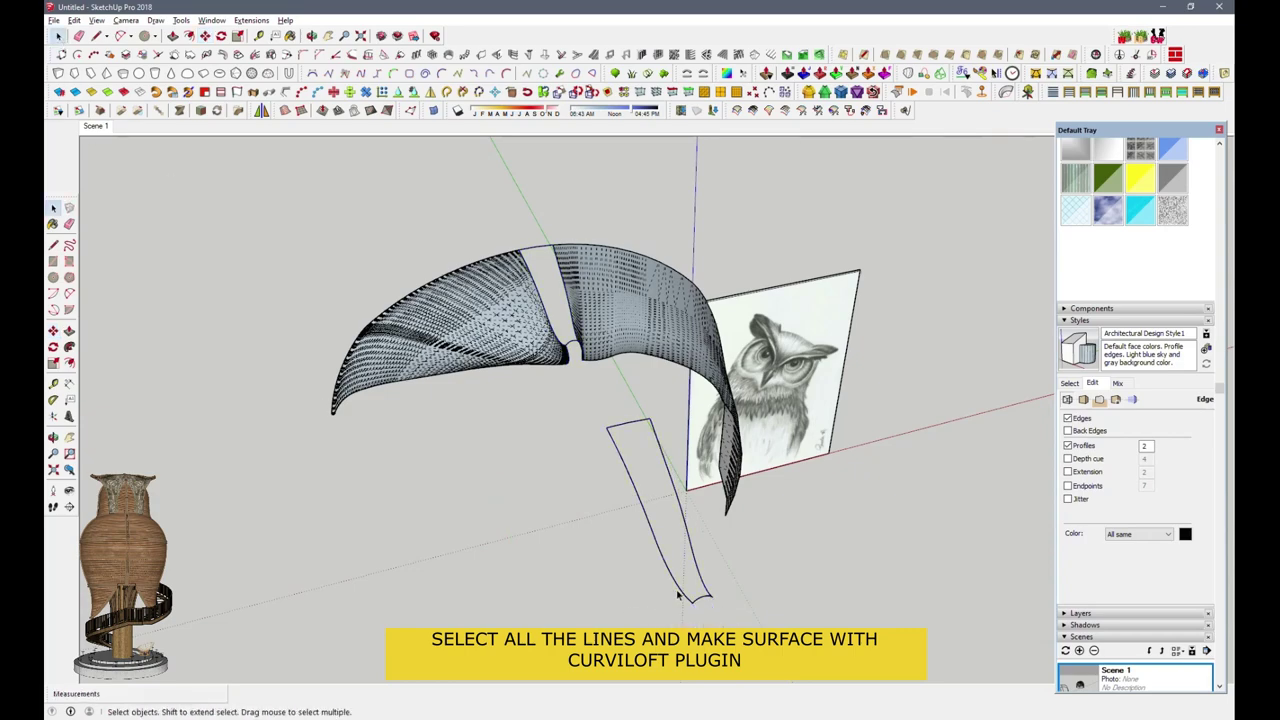
Step: Skin the narrow strip profile into a surface with Curviloft
{"action": "mouse_move", "coordinate": [845, 362]}
{"action": "middle_mouse_down"}
{"action": "mouse_move", "coordinate": [701, 541]}
{"action": "mouse_move", "coordinate": [215, 190]}
{"action": "middle_mouse_up"}
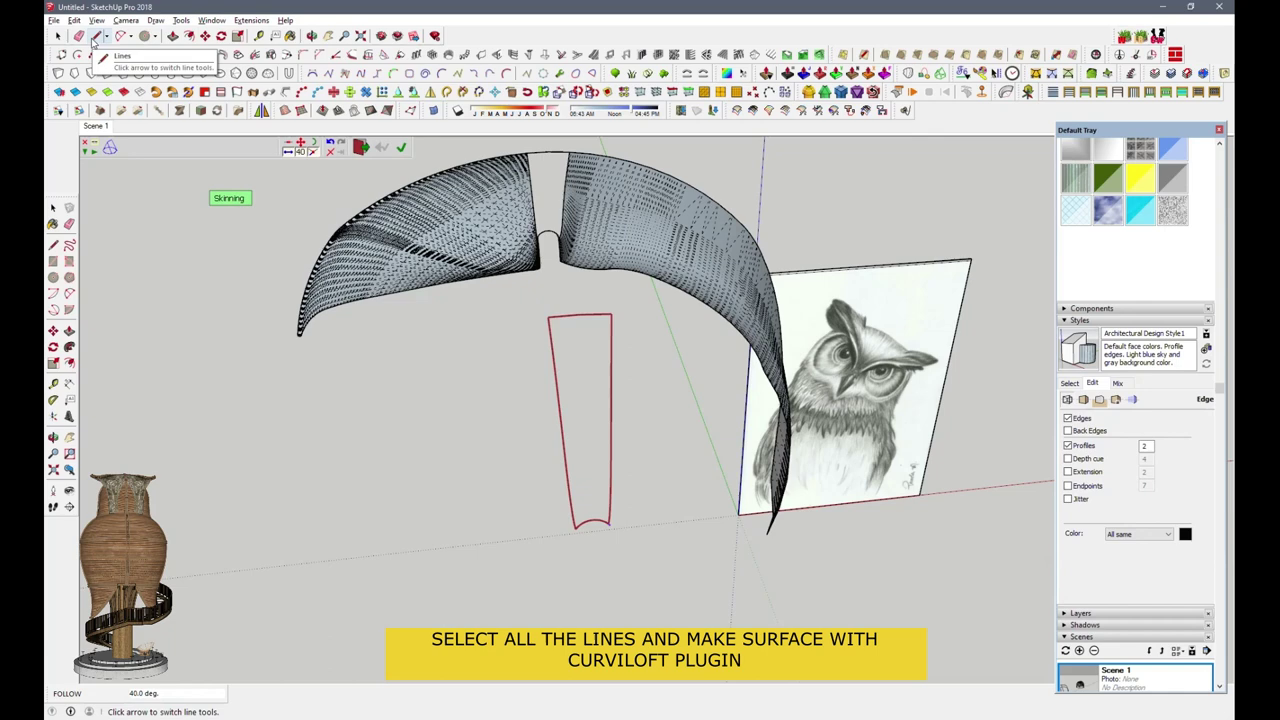
{"action": "left_click", "coordinate": [97, 35]}
{"action": "key", "text": "space"}
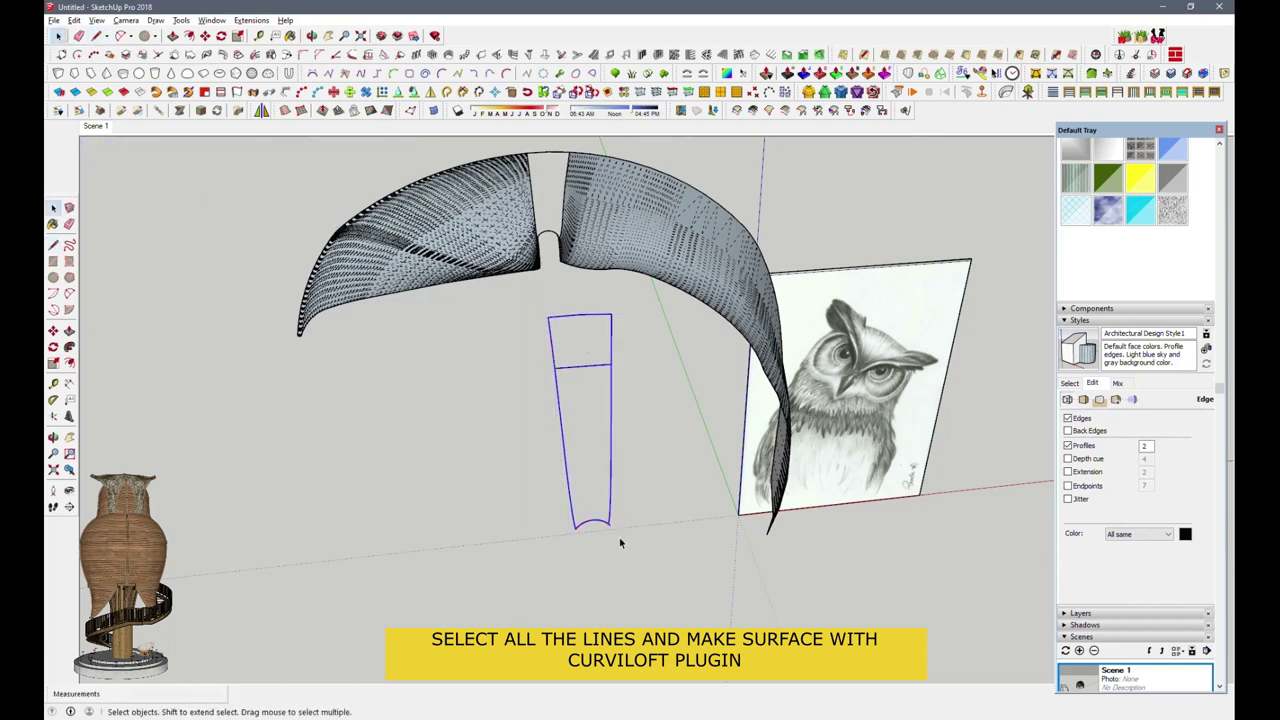
{"action": "scroll", "coordinate": [604, 520], "scroll_direction": "up", "scroll_amount": 3}
{"action": "left_click", "coordinate": [592, 530]}
{"action": "scroll", "coordinate": [592, 530], "scroll_direction": "down", "scroll_amount": 2}
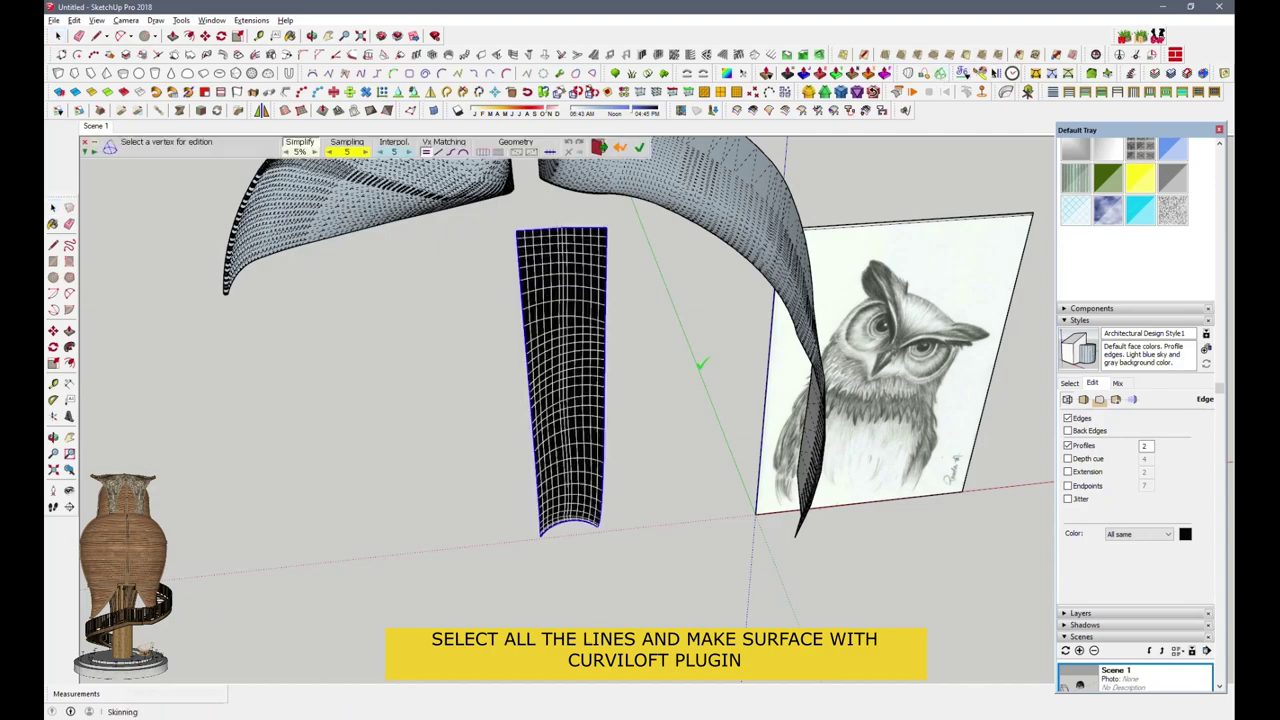
{"action": "middle_click_drag", "start_coordinate": [605, 305], "coordinate": [680, 380]}
{"action": "left_click", "coordinate": [680, 380]}
{"action": "scroll", "coordinate": [680, 380], "scroll_direction": "down", "scroll_amount": 3}
Step: Move the strip surface from its endpoint into the shell's centre gap
{"action": "key", "text": "m"}
{"action": "left_click", "coordinate": [663, 240]}
{"action": "scroll", "coordinate": [540, 212], "scroll_direction": "up", "scroll_amount": 2}
{"action": "left_click", "coordinate": [527, 218]}
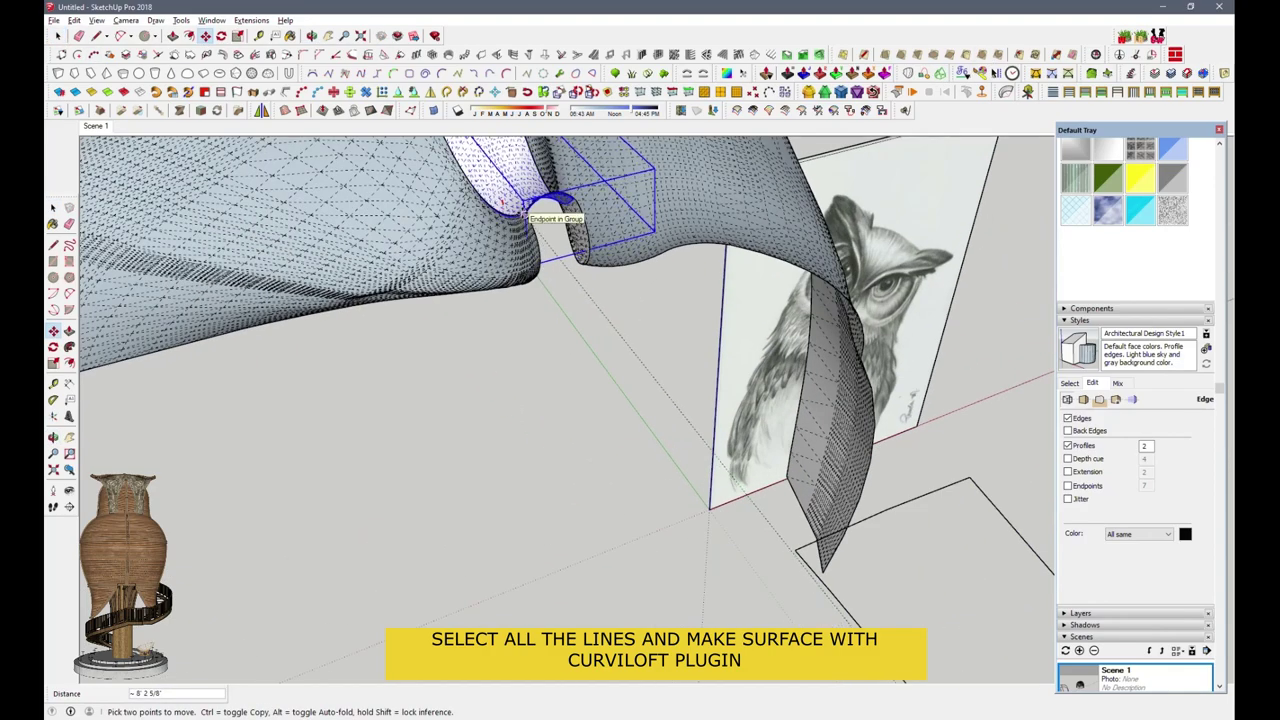
{"action": "scroll", "coordinate": [531, 483], "scroll_direction": "down", "scroll_amount": 3}
{"action": "scroll", "coordinate": [545, 469], "scroll_direction": "down", "scroll_amount": 2}
{"action": "key", "text": "space"}
Step: Place a copy of the shell group to the right of the original
{"action": "left_click", "coordinate": [552, 333]}
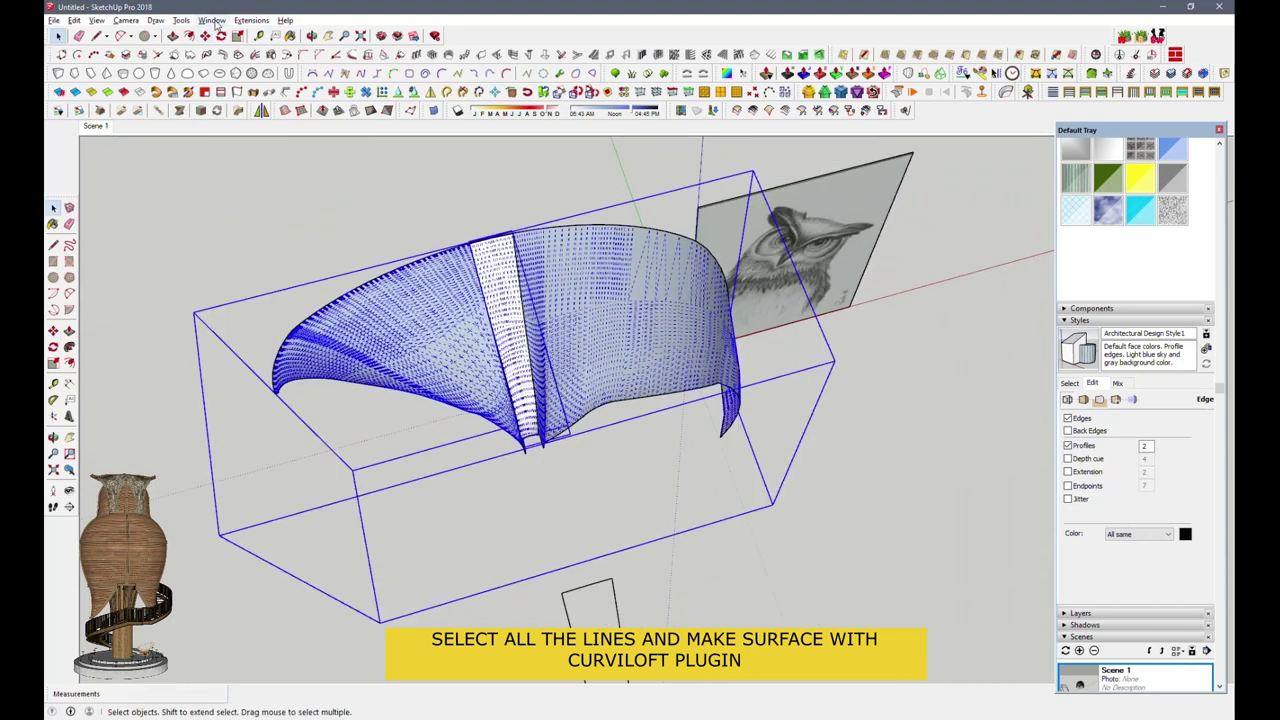
{"action": "scroll", "coordinate": [643, 277], "scroll_direction": "down", "scroll_amount": 2}
{"action": "key", "text": "m"}
{"action": "left_click", "coordinate": [643, 277]}
{"action": "key", "text": "ctrl"}
{"action": "left_click", "coordinate": [915, 350]}
{"action": "key", "text": "space"}
Step: In the copied group, hide the mesh lines and reverse the faces so they show white
{"action": "right_click", "coordinate": [884, 387]}
{"action": "left_click", "coordinate": [940, 390]}
{"action": "left_click", "coordinate": [96, 20]}
{"action": "left_click", "coordinate": [130, 66]}
{"action": "right_click", "coordinate": [822, 405]}
{"action": "left_click", "coordinate": [877, 160]}
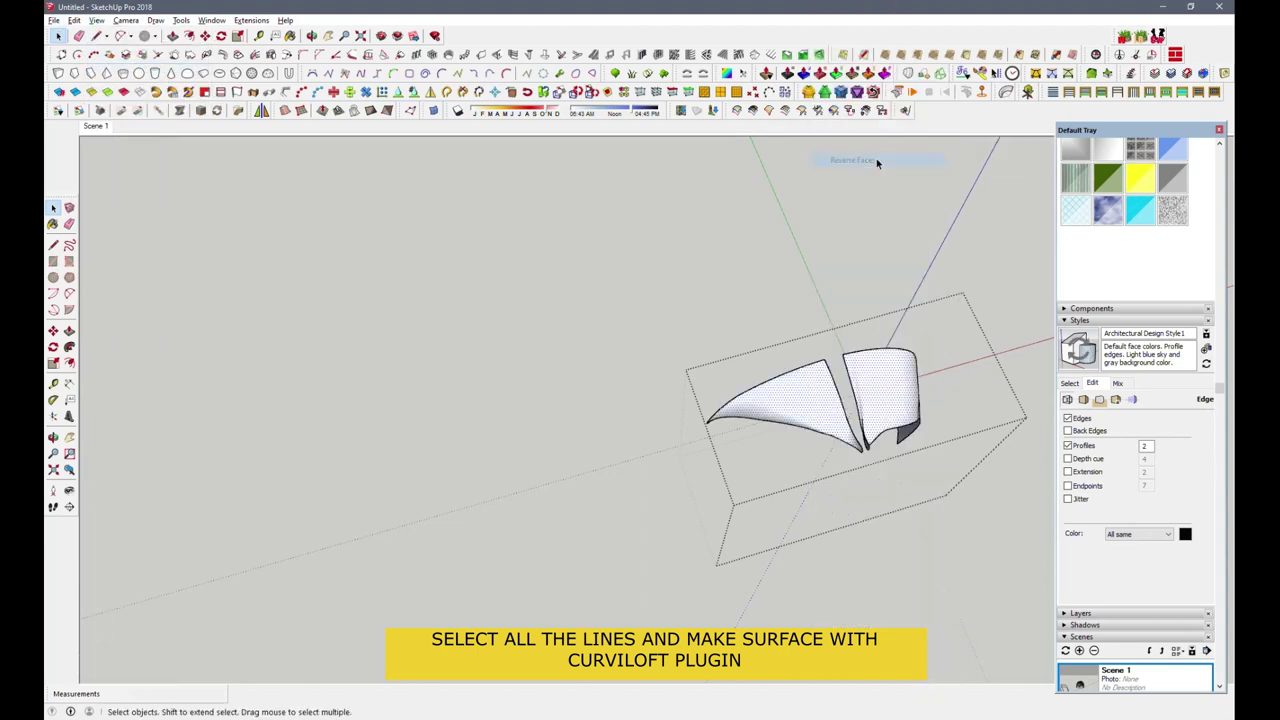
{"action": "left_click", "coordinate": [877, 160]}
{"action": "right_click", "coordinate": [845, 395]}
{"action": "left_click", "coordinate": [920, 378]}
{"action": "right_click", "coordinate": [832, 405]}
{"action": "left_click", "coordinate": [966, 397]}
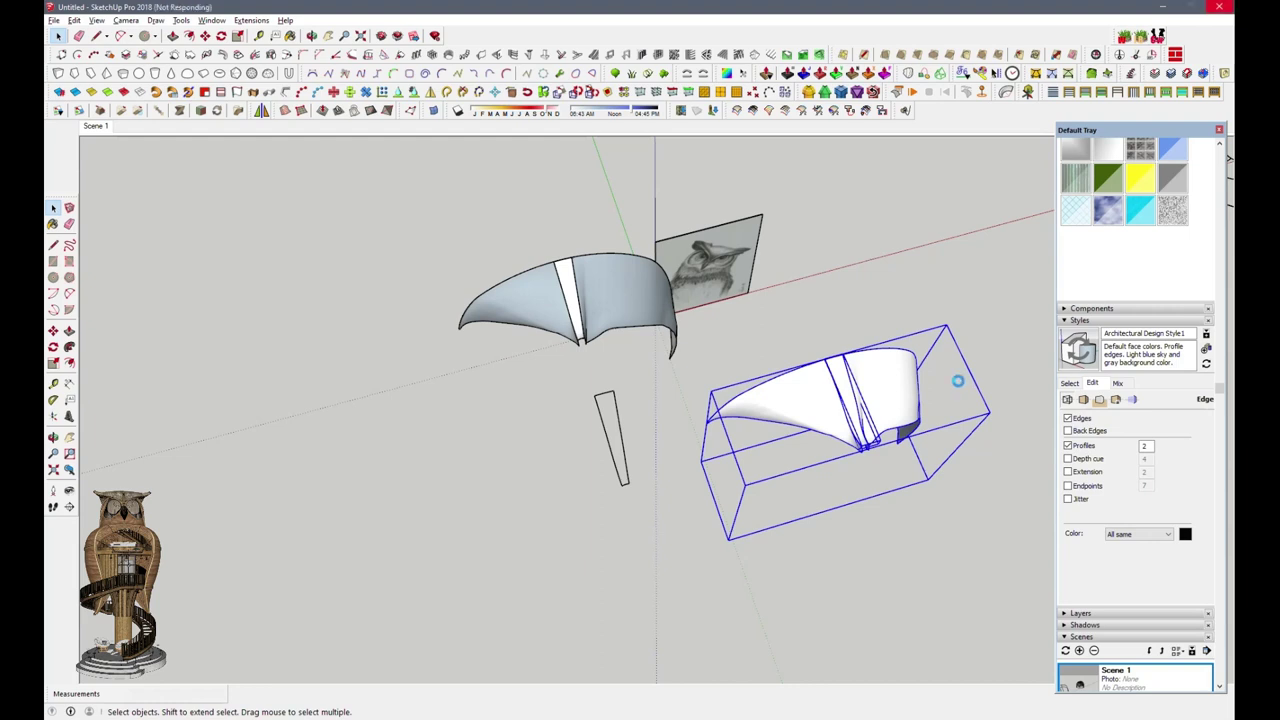
Step: Make the curved wing piece a group
{"action": "left_click", "coordinate": [945, 315]}
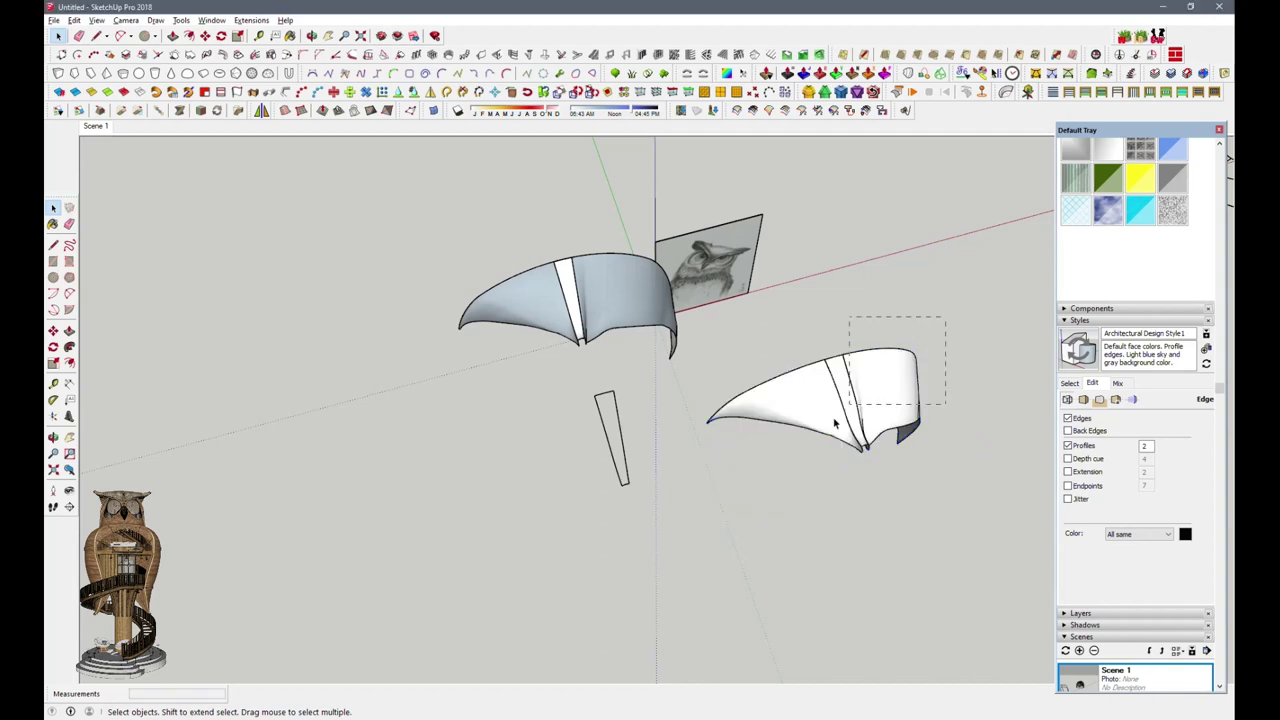
{"action": "right_click", "coordinate": [980, 420]}
{"action": "left_click", "coordinate": [1000, 177]}
Step: Move the wing group onto the dome-shaped owl head
{"action": "middle_click_drag", "start_coordinate": [771, 449], "coordinate": [663, 573]}
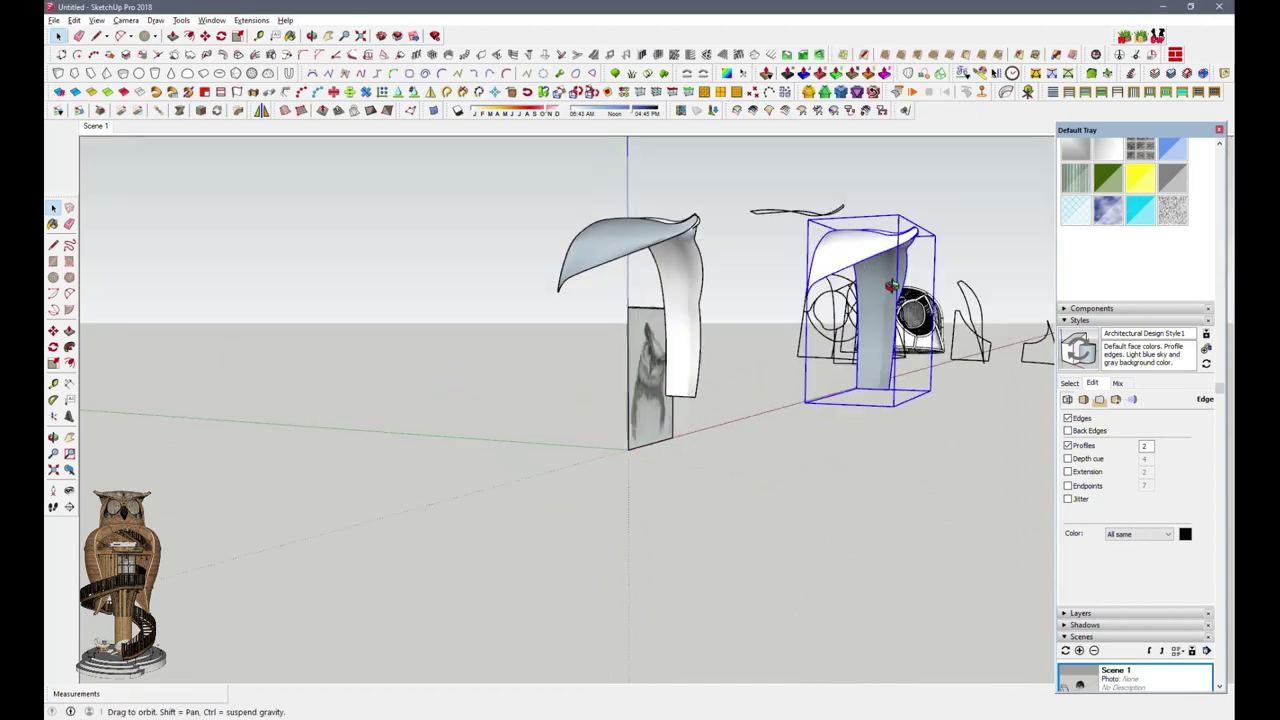
{"action": "scroll", "coordinate": [300, 563], "scroll_direction": "down", "scroll_amount": 3}
{"action": "scroll", "coordinate": [900, 300], "scroll_direction": "up", "scroll_amount": 4}
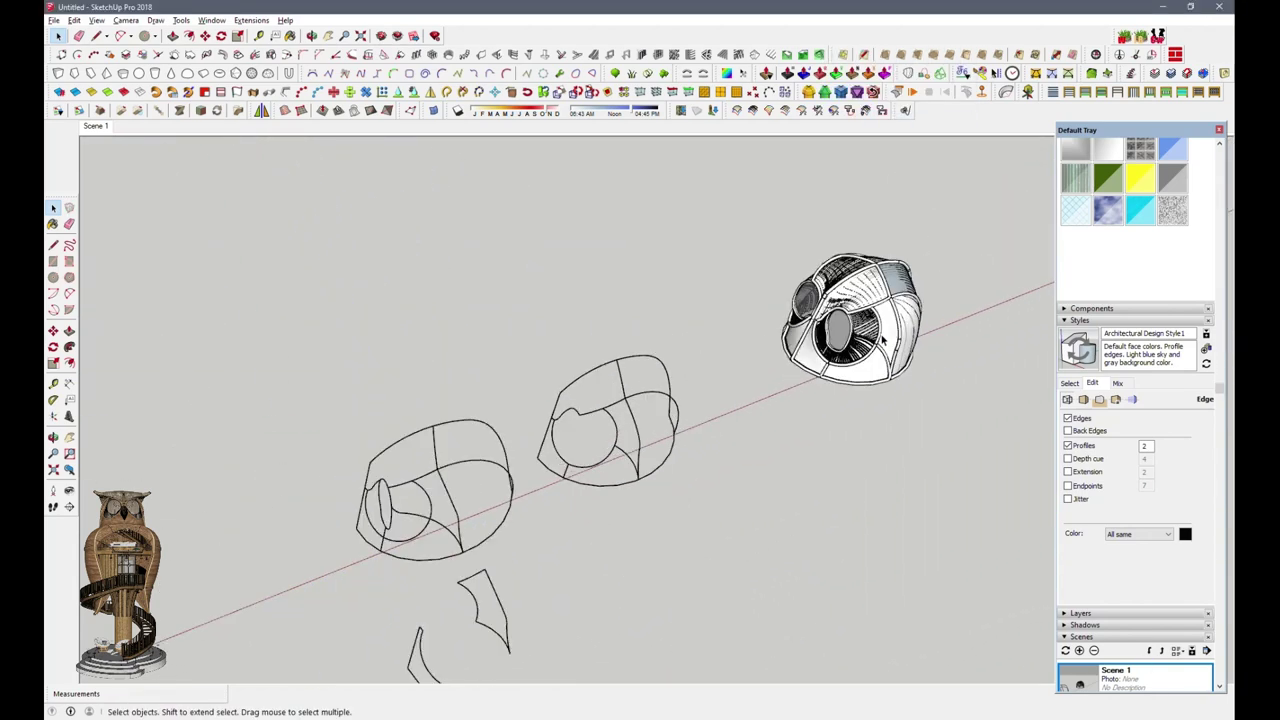
{"action": "middle_click_drag", "start_coordinate": [900, 300], "coordinate": [714, 482]}
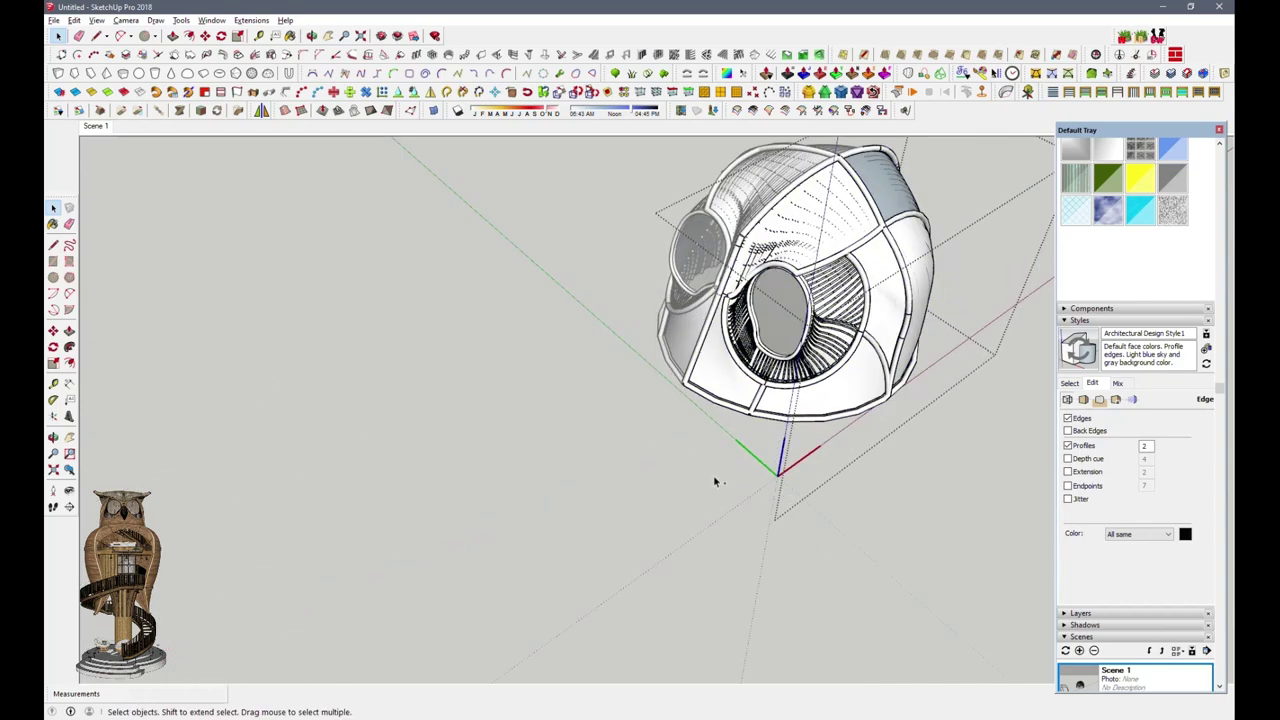
{"action": "key", "text": "m"}
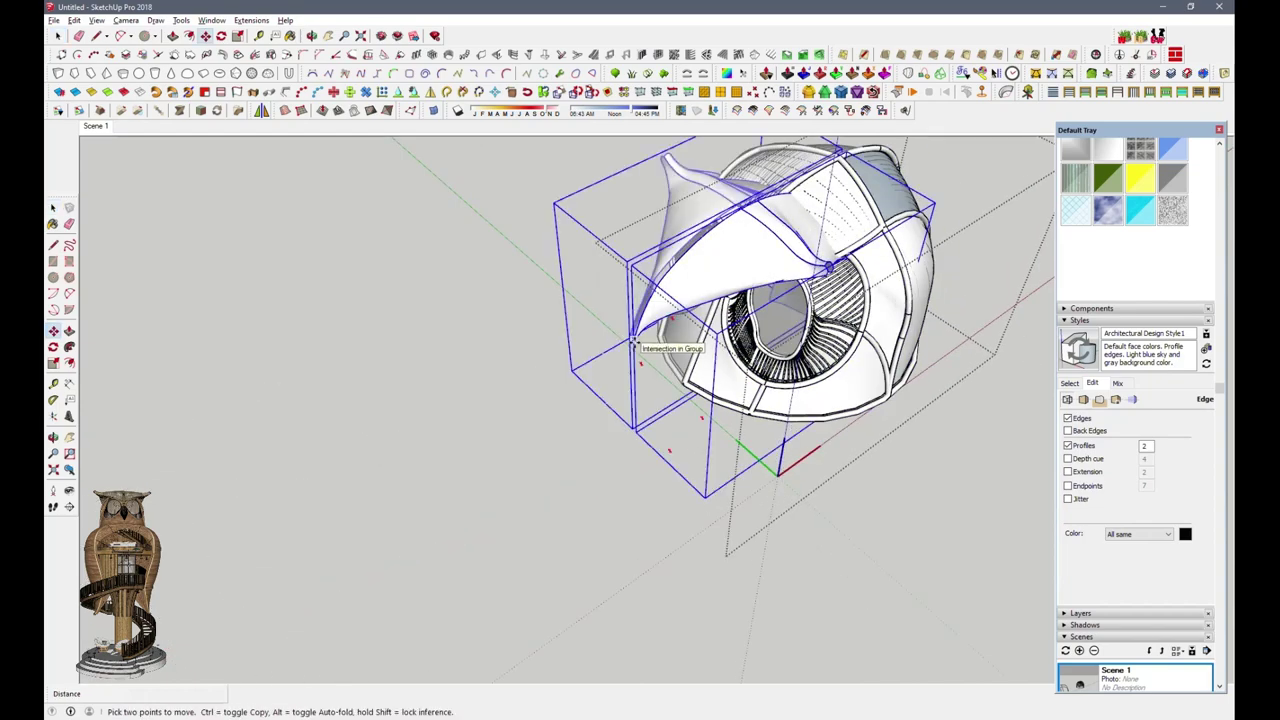
{"action": "left_click", "coordinate": [633, 339]}
{"action": "mouse_move", "coordinate": [633, 339]}
{"action": "middle_mouse_down"}
{"action": "mouse_move", "coordinate": [894, 206]}
{"action": "mouse_move", "coordinate": [891, 318]}
{"action": "middle_mouse_up"}
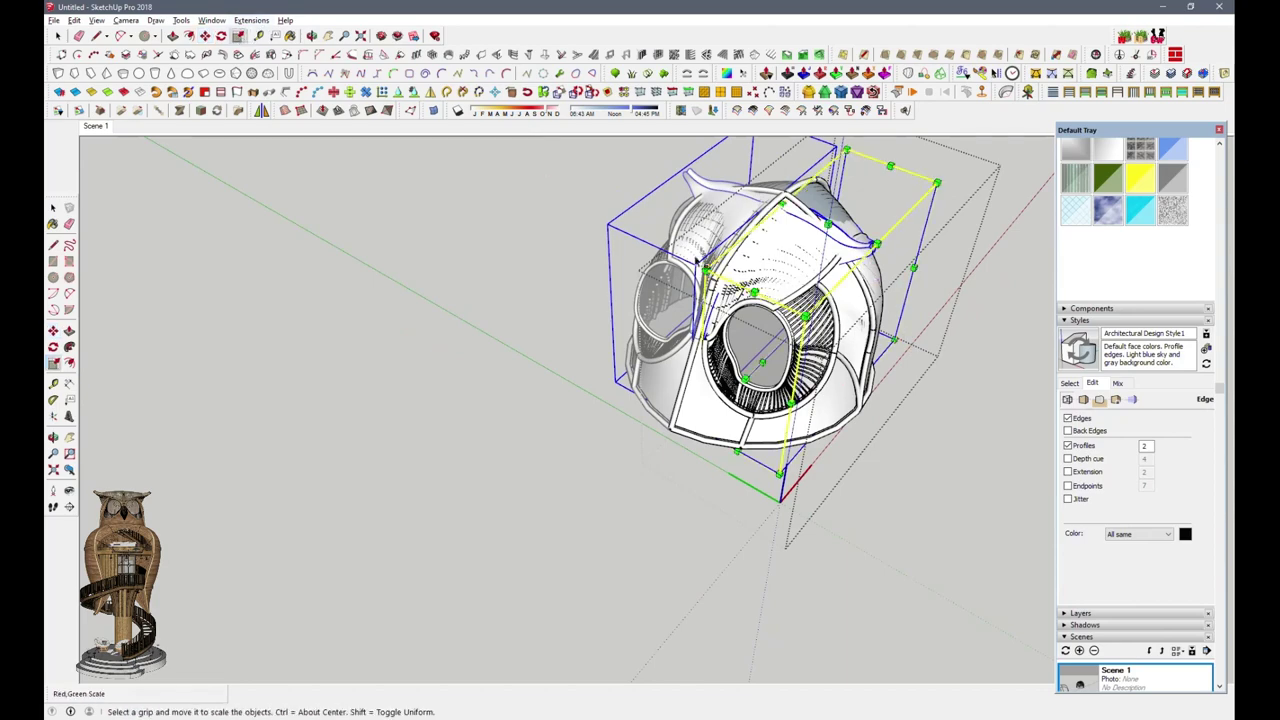
{"action": "mouse_move", "coordinate": [535, 166]}
{"action": "middle_mouse_down"}
{"action": "mouse_move", "coordinate": [808, 305]}
{"action": "mouse_move", "coordinate": [534, 566]}
{"action": "mouse_move", "coordinate": [466, 391]}
{"action": "mouse_move", "coordinate": [520, 400]}
{"action": "middle_mouse_up"}
{"action": "key", "text": "m"}
Step: Scale the wing group taller, stretched downward and narrower to fit the head's top
{"action": "key", "text": "s"}
{"action": "mouse_move", "coordinate": [880, 445]}
{"action": "middle_mouse_down"}
{"action": "mouse_move", "coordinate": [697, 401]}
{"action": "mouse_move", "coordinate": [808, 600]}
{"action": "mouse_move", "coordinate": [728, 400]}
{"action": "mouse_move", "coordinate": [800, 443]}
{"action": "mouse_move", "coordinate": [829, 426]}
{"action": "mouse_move", "coordinate": [760, 380]}
{"action": "middle_mouse_up"}
{"action": "key", "text": "m"}
{"action": "left_click_drag", "start_coordinate": [730, 502], "coordinate": [731, 513]}
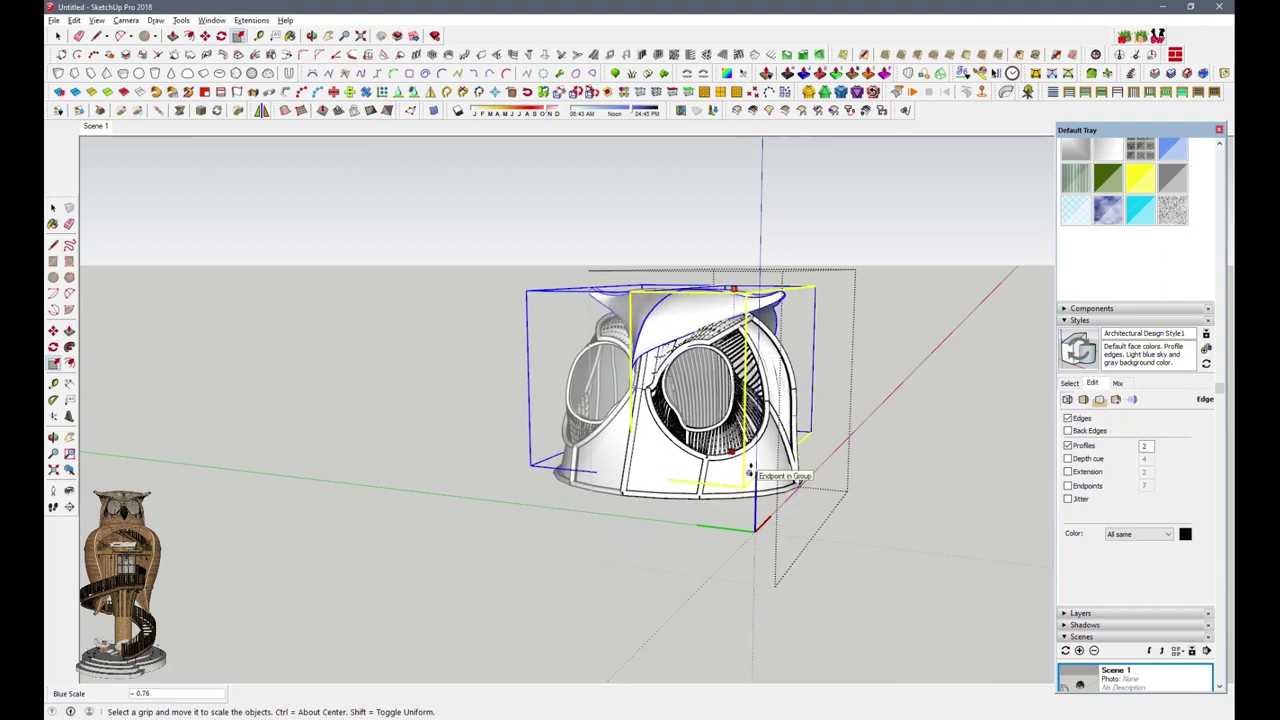
{"action": "left_click", "coordinate": [750, 470]}
{"action": "middle_click_drag", "start_coordinate": [750, 470], "coordinate": [537, 372]}
{"action": "left_click_drag", "start_coordinate": [648, 412], "coordinate": [698, 565]}
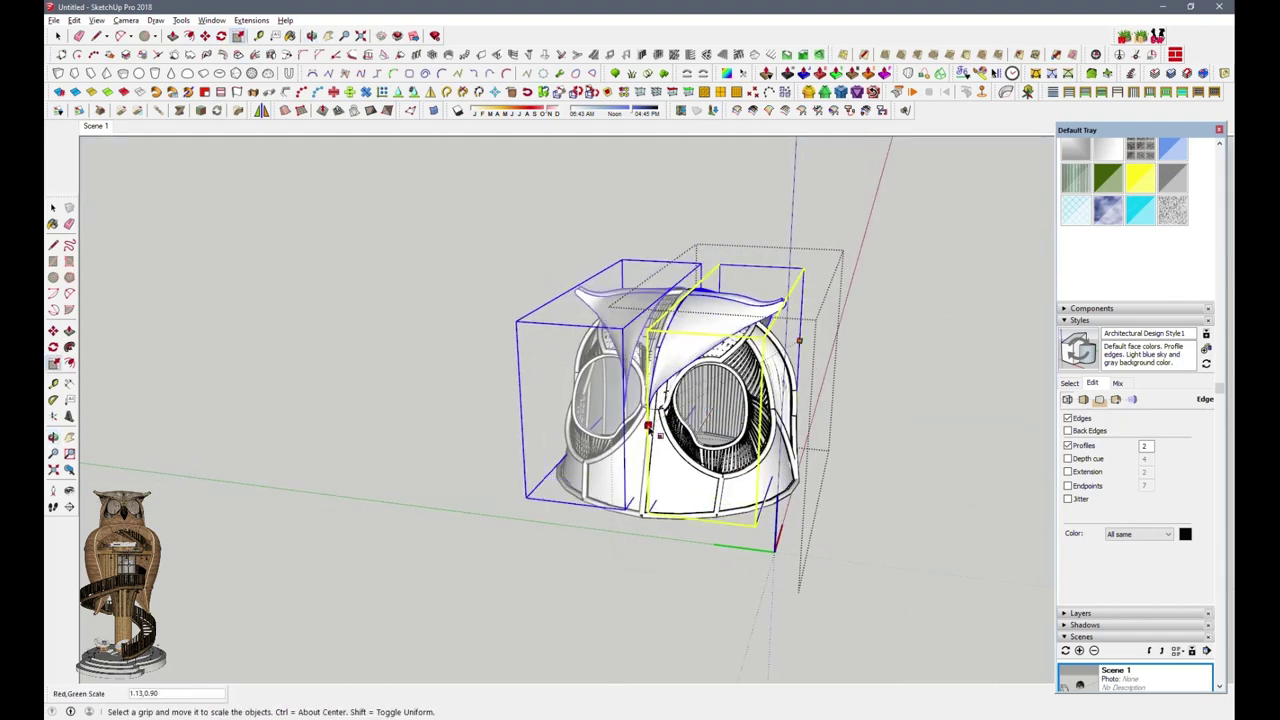
{"action": "left_click_drag", "start_coordinate": [697, 565], "coordinate": [751, 557]}
{"action": "middle_click_drag", "start_coordinate": [751, 557], "coordinate": [510, 415]}
{"action": "left_click_drag", "start_coordinate": [510, 415], "coordinate": [540, 417]}
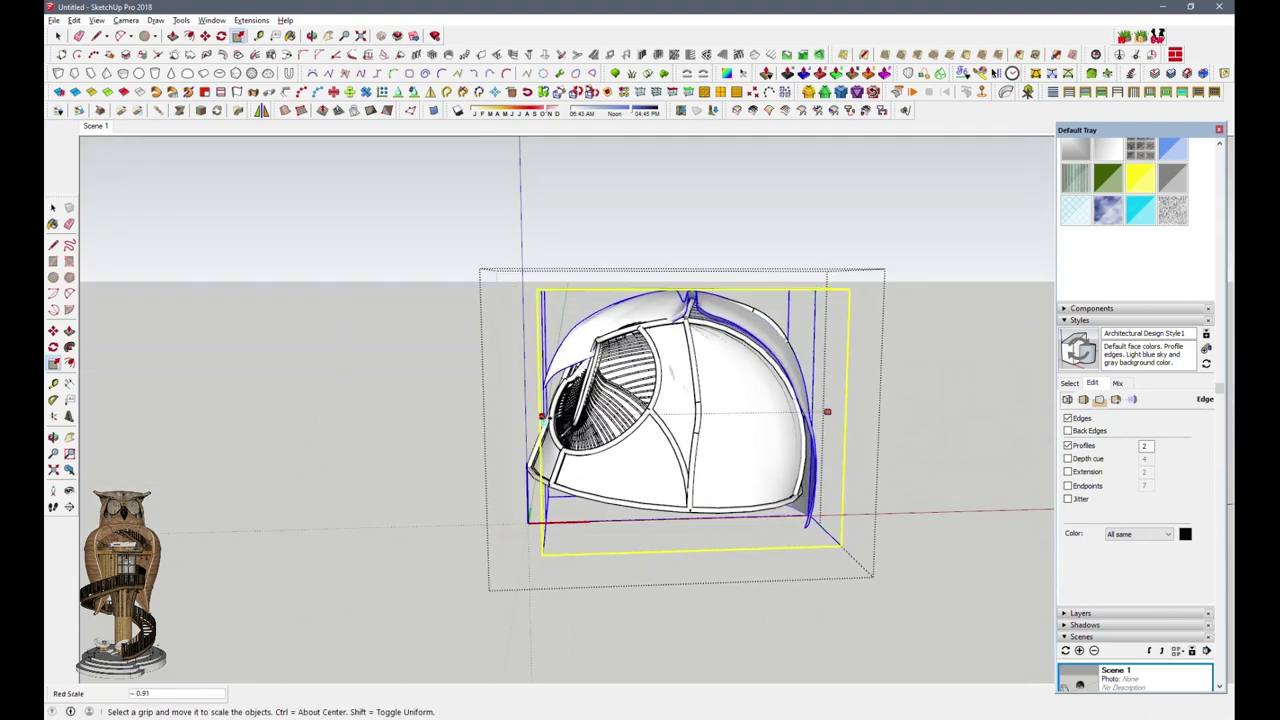
{"action": "middle_click_drag", "start_coordinate": [705, 373], "coordinate": [820, 317]}
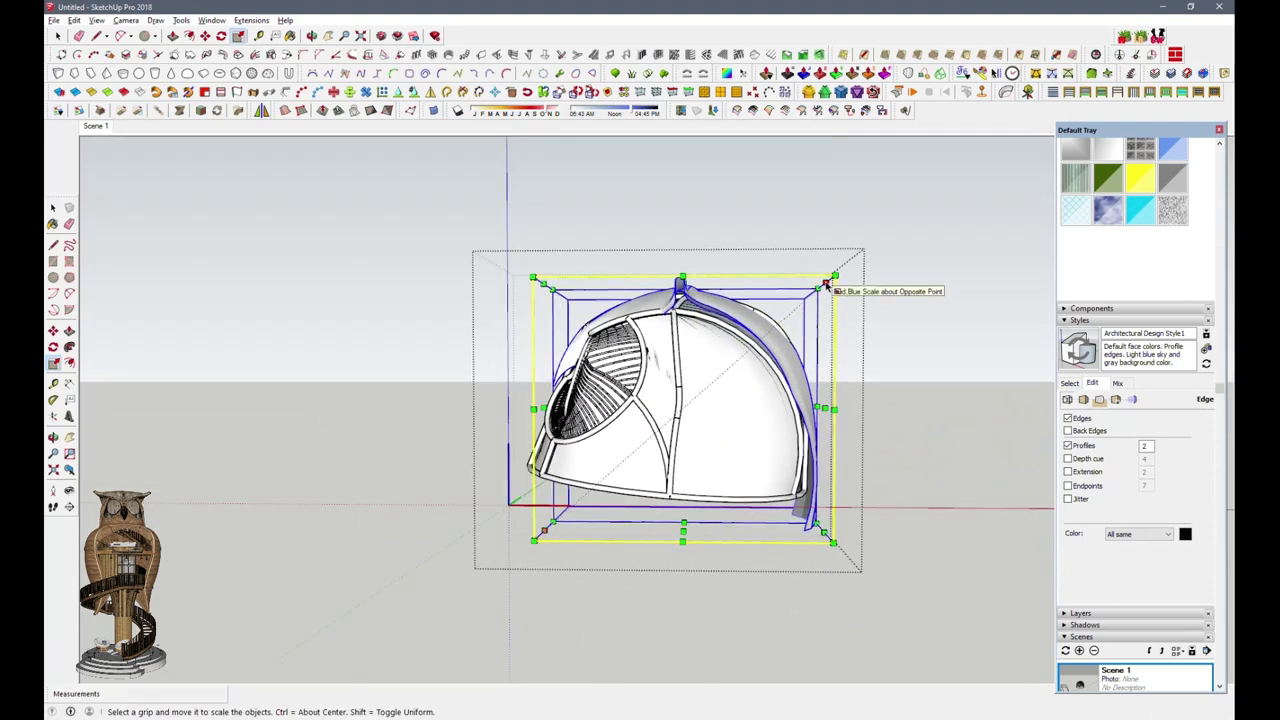
{"action": "left_click_drag", "start_coordinate": [828, 285], "coordinate": [830, 279]}
{"action": "middle_click_drag", "start_coordinate": [828, 283], "coordinate": [650, 400]}
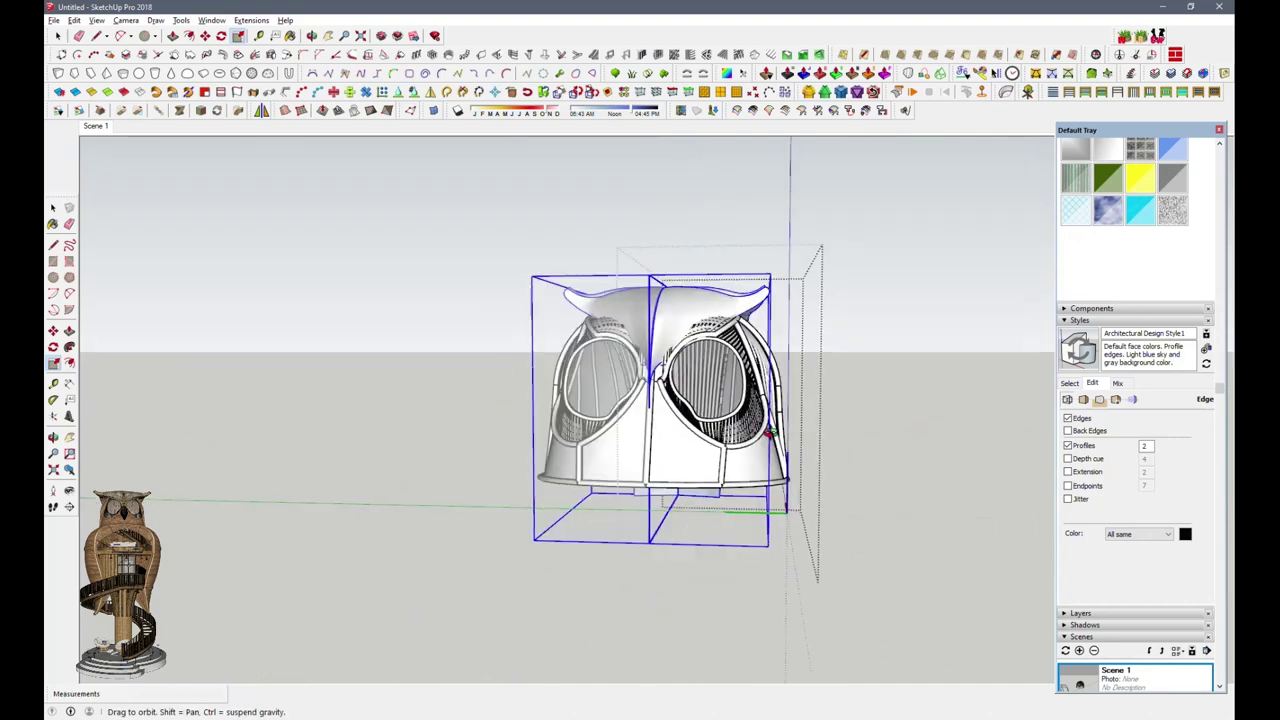
{"action": "left_click", "coordinate": [205, 36]}
Step: Fine-tune the wing group's width to fit the head, then select the left wing outline
{"action": "mouse_move", "coordinate": [520, 520]}
{"action": "middle_mouse_down"}
{"action": "mouse_move", "coordinate": [545, 520]}
{"action": "mouse_move", "coordinate": [457, 223]}
{"action": "middle_mouse_up"}
{"action": "key", "text": "s"}
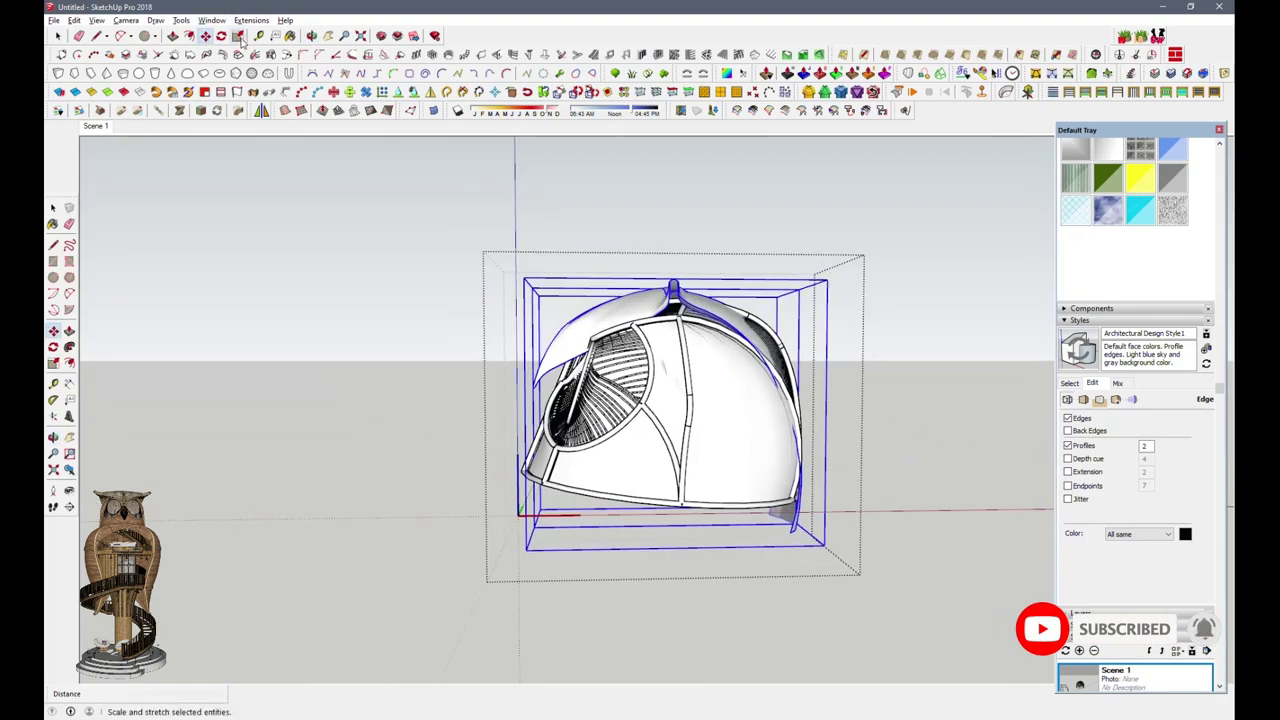
{"action": "left_click_drag", "start_coordinate": [552, 412], "coordinate": [552, 418]}
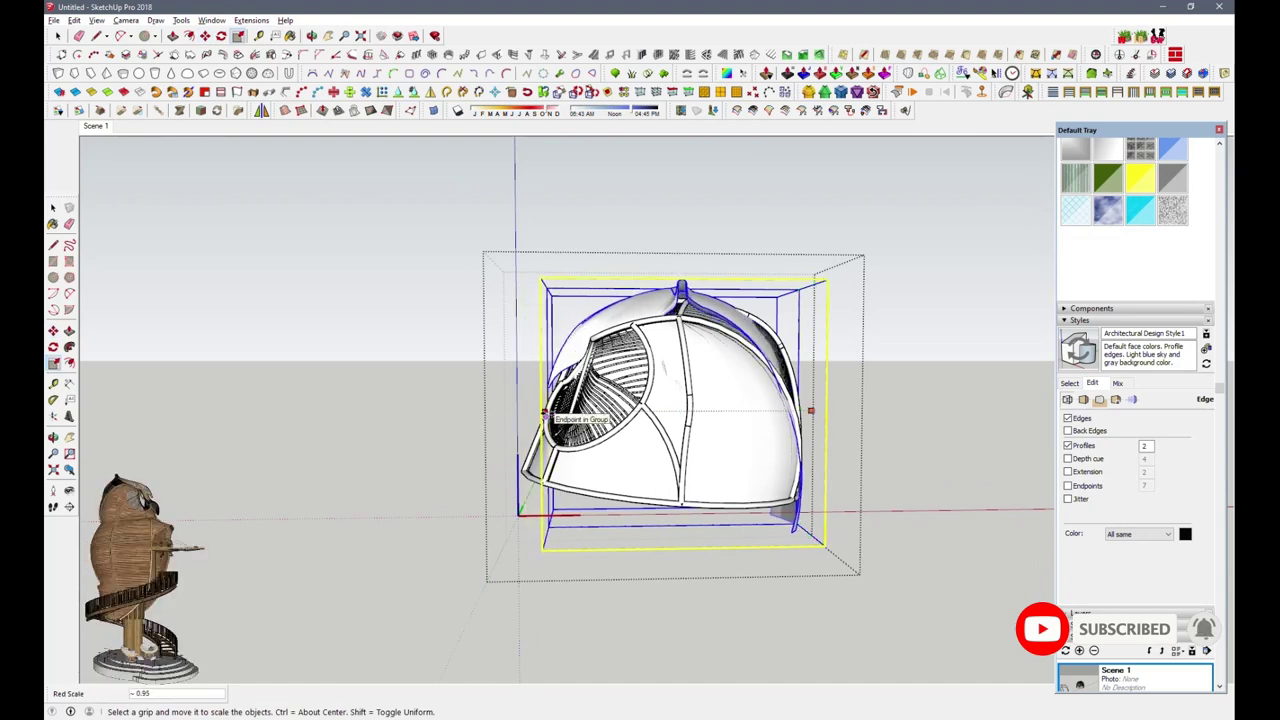
{"action": "mouse_move", "coordinate": [548, 420]}
{"action": "middle_mouse_down"}
{"action": "mouse_move", "coordinate": [737, 486]}
{"action": "mouse_move", "coordinate": [786, 460]}
{"action": "mouse_move", "coordinate": [794, 323]}
{"action": "mouse_move", "coordinate": [943, 408]}
{"action": "middle_mouse_up"}
{"action": "left_click", "coordinate": [58, 36]}
{"action": "mouse_move", "coordinate": [700, 450]}
{"action": "middle_mouse_down"}
{"action": "mouse_move", "coordinate": [771, 557]}
{"action": "mouse_move", "coordinate": [900, 500]}
{"action": "middle_mouse_up"}
{"action": "mouse_move", "coordinate": [340, 150]}
{"action": "middle_mouse_down"}
{"action": "mouse_move", "coordinate": [166, 286]}
{"action": "mouse_move", "coordinate": [580, 363]}
{"action": "mouse_move", "coordinate": [630, 286]}
{"action": "mouse_move", "coordinate": [720, 400]}
{"action": "middle_mouse_up"}
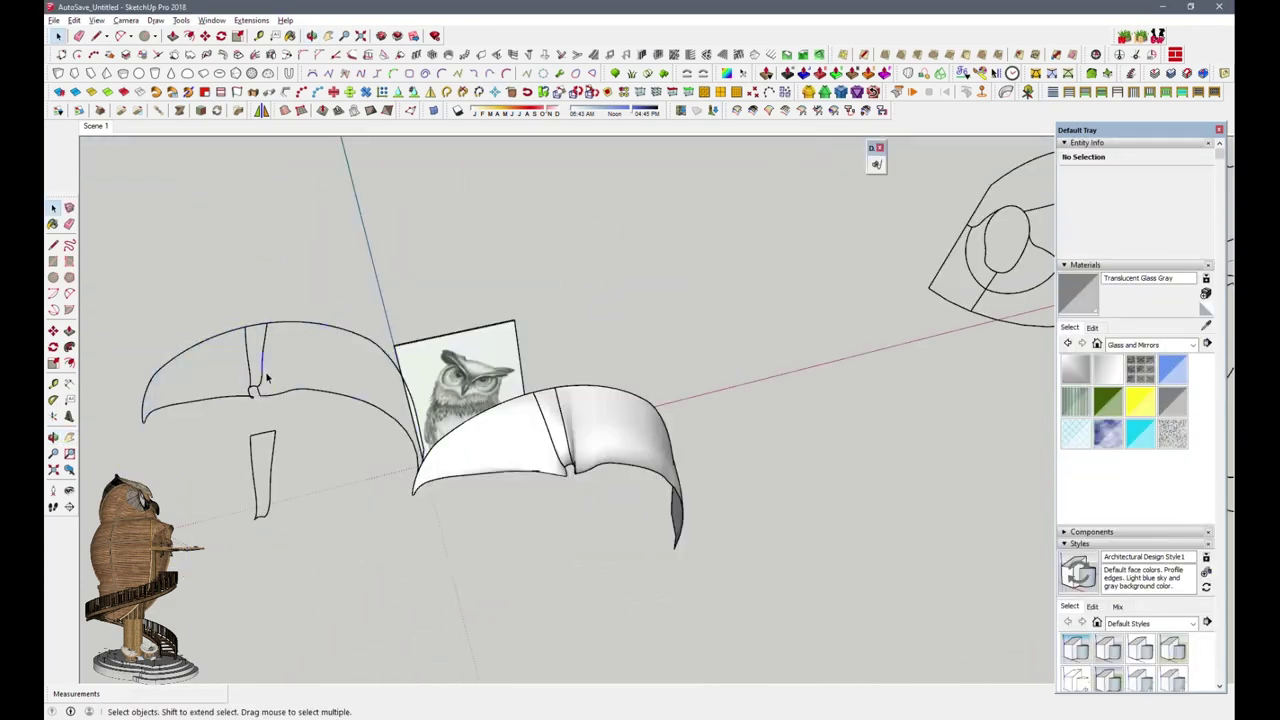
{"action": "triple_click", "coordinate": [266, 376]}
Step: Pick the wing profile curves one by one for lofting, then clear the selection
{"action": "key", "text": "q"}
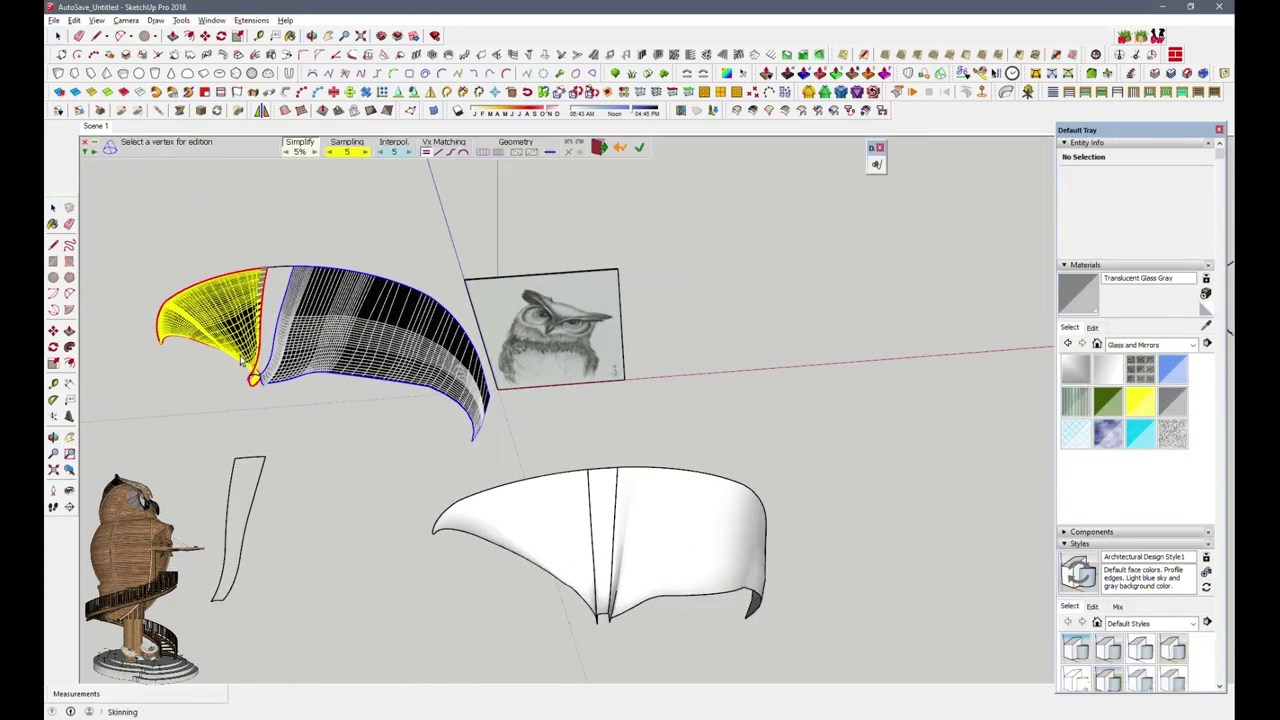
{"action": "middle_click_drag", "start_coordinate": [203, 389], "coordinate": [498, 158]}
{"action": "key", "text": "space"}
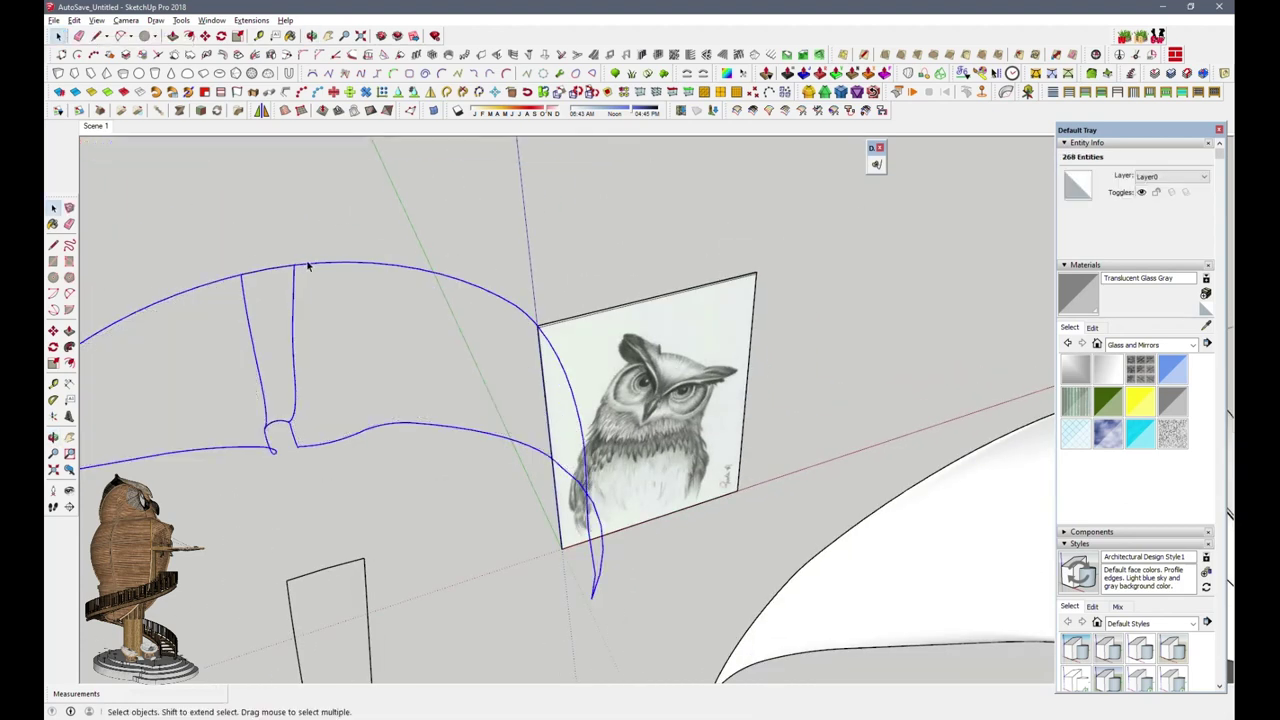
{"action": "left_click", "coordinate": [298, 368]}
{"action": "mouse_move", "coordinate": [298, 368]}
{"action": "middle_mouse_down"}
{"action": "mouse_move", "coordinate": [254, 500]}
{"action": "mouse_move", "coordinate": [727, 528]}
{"action": "middle_mouse_up"}
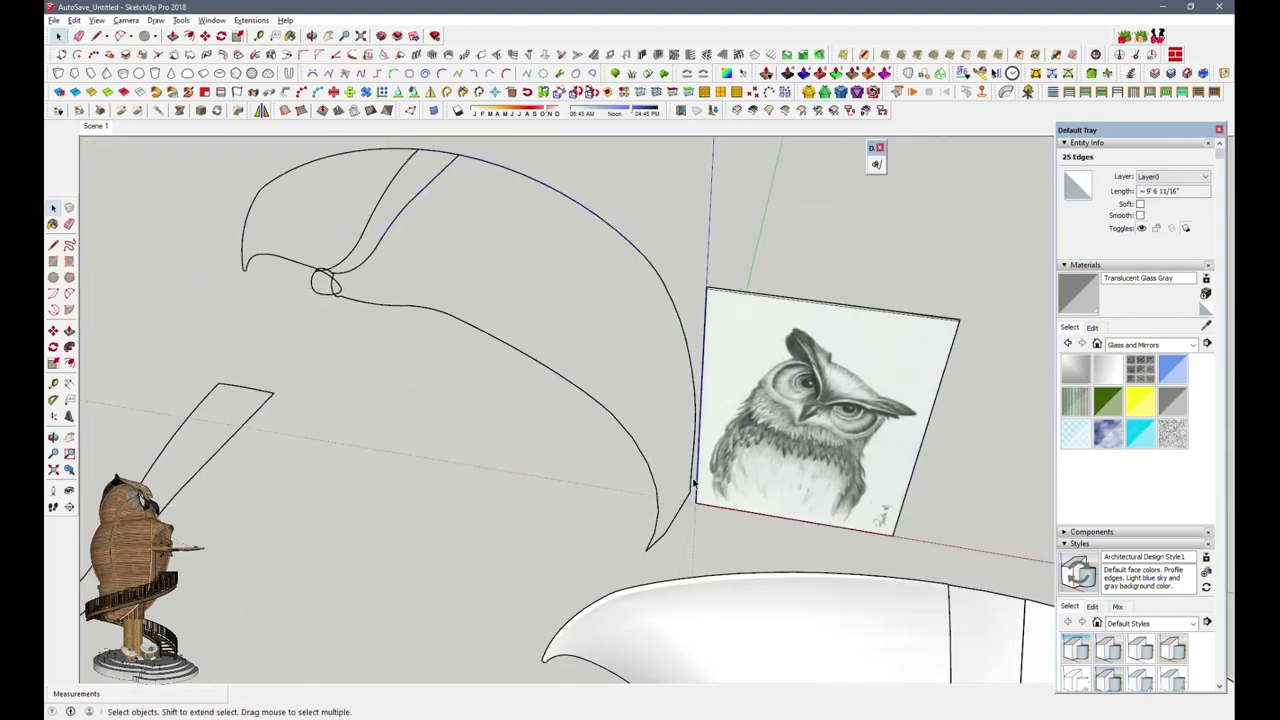
{"action": "left_click", "coordinate": [693, 484], "text": "shift"}
{"action": "left_click", "coordinate": [390, 310], "text": "shift"}
{"action": "mouse_move", "coordinate": [390, 310]}
{"action": "middle_mouse_down"}
{"action": "mouse_move", "coordinate": [508, 337]}
{"action": "mouse_move", "coordinate": [434, 331]}
{"action": "middle_mouse_up"}
{"action": "left_click", "coordinate": [334, 390], "text": "shift"}
{"action": "middle_click_drag", "start_coordinate": [334, 390], "coordinate": [769, 80]}
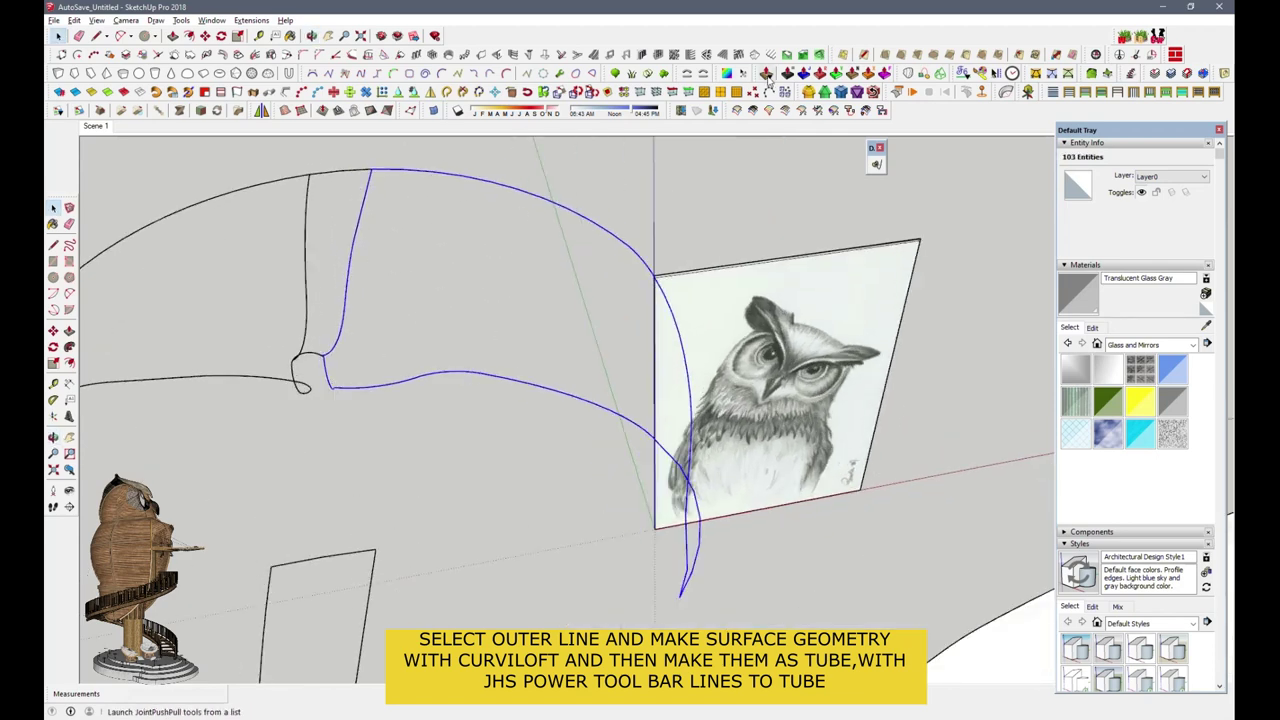
{"action": "left_click", "coordinate": [950, 76]}
{"action": "mouse_move", "coordinate": [423, 348]}
{"action": "middle_mouse_down"}
{"action": "mouse_move", "coordinate": [266, 423]}
{"action": "mouse_move", "coordinate": [451, 406]}
{"action": "mouse_move", "coordinate": [752, 438]}
{"action": "middle_mouse_up"}
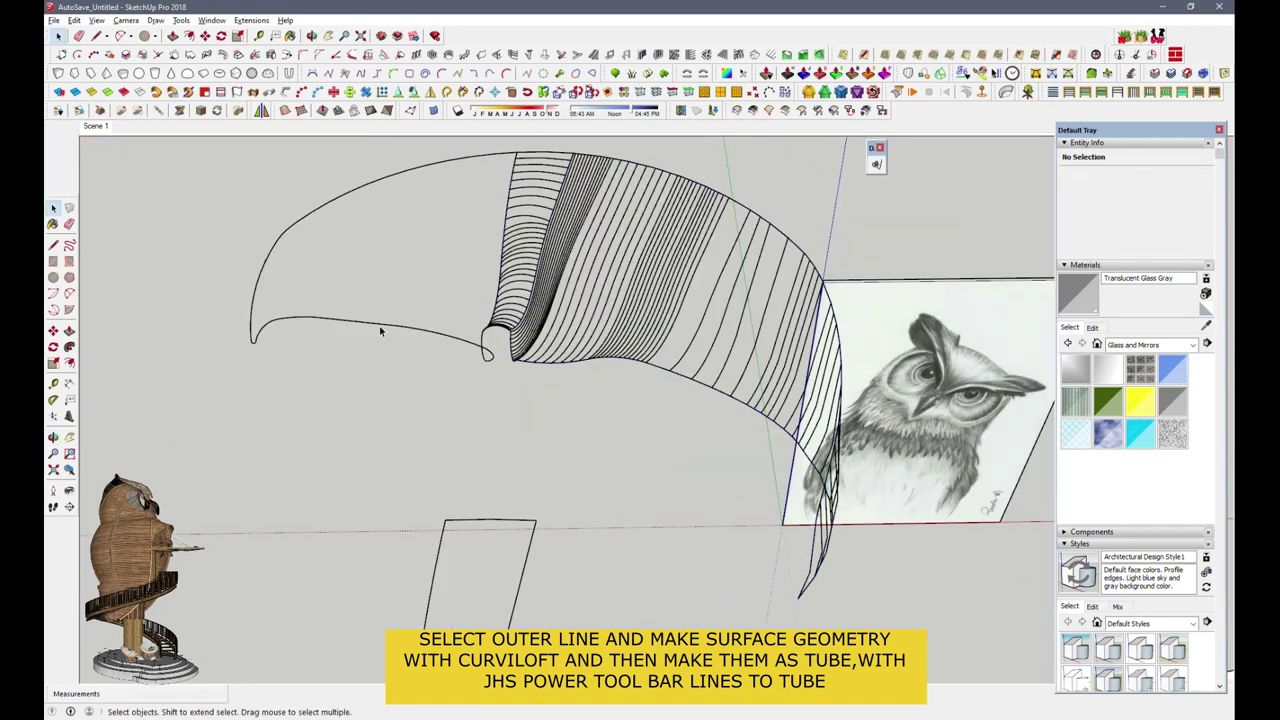
{"action": "middle_click_drag", "start_coordinate": [489, 230], "coordinate": [535, 248]}
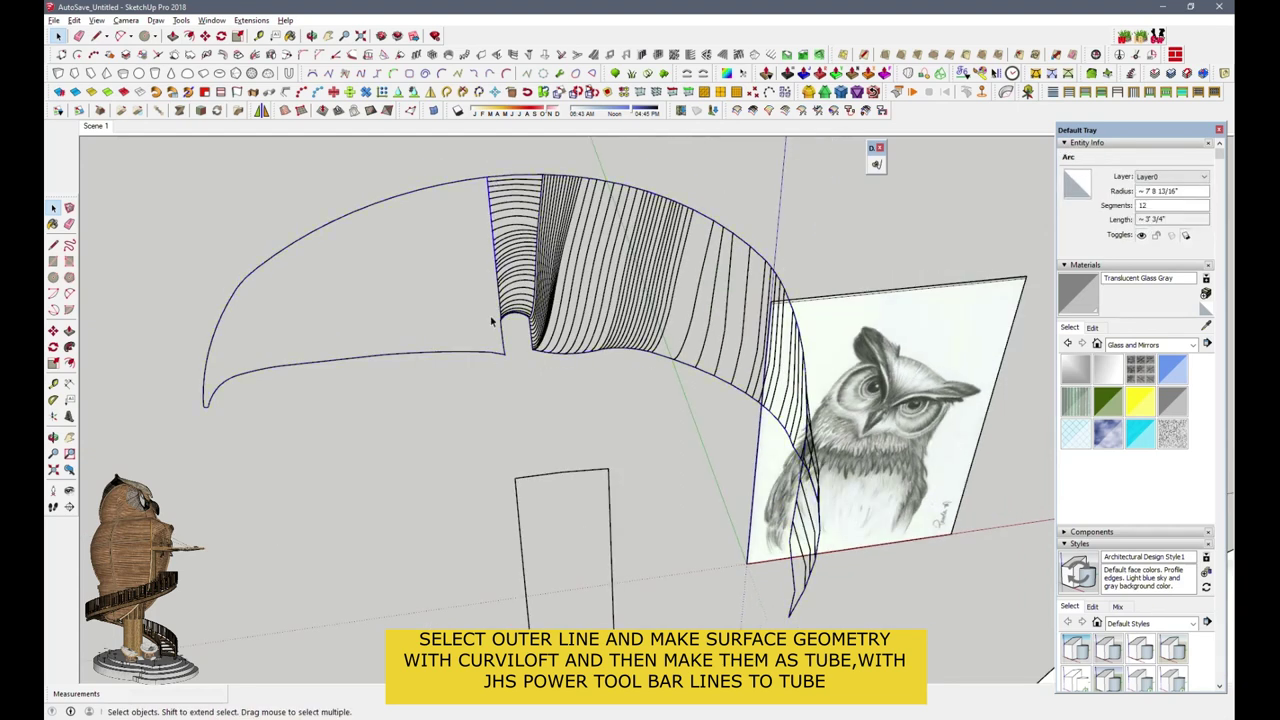
Step: Box-select the outer wing profile curves and generate a Curviloft skin across them
{"action": "left_click_drag", "start_coordinate": [472, 230], "coordinate": [517, 409]}
{"action": "key", "text": "space"}
{"action": "left_click_drag", "start_coordinate": [476, 158], "coordinate": [518, 288]}
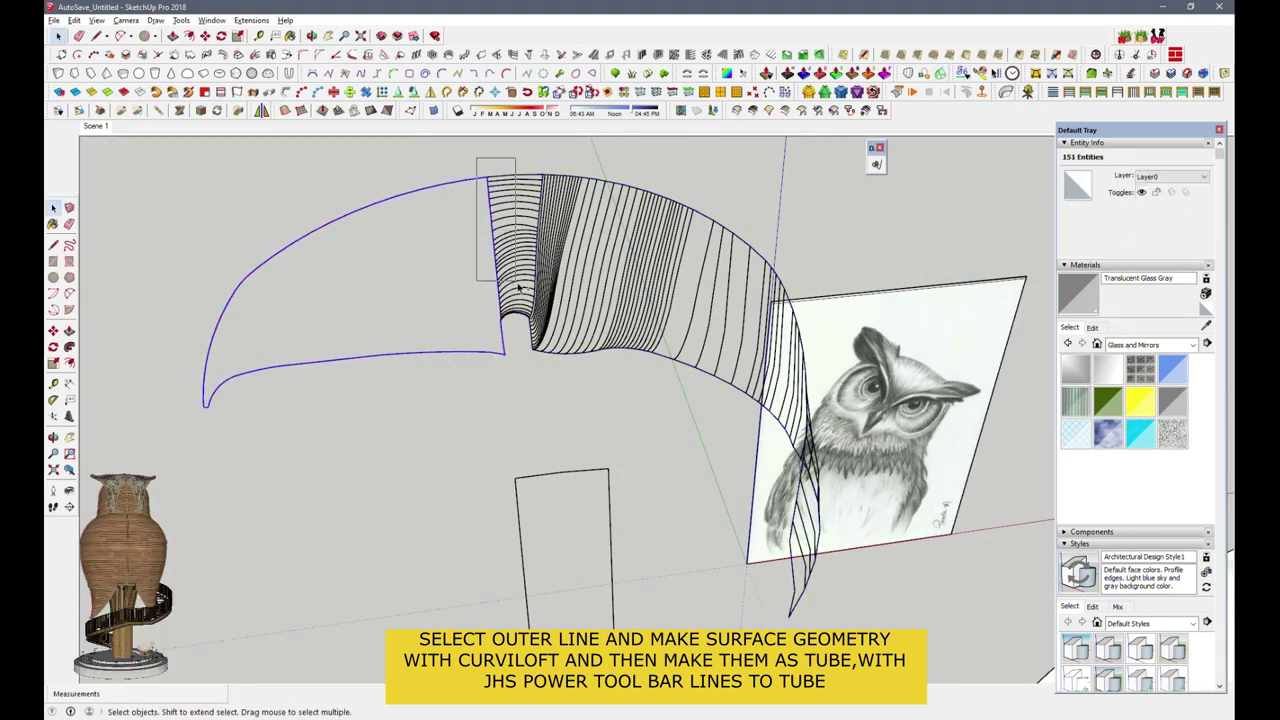
{"action": "left_click", "coordinate": [942, 75]}
{"action": "left_click", "coordinate": [501, 153]}
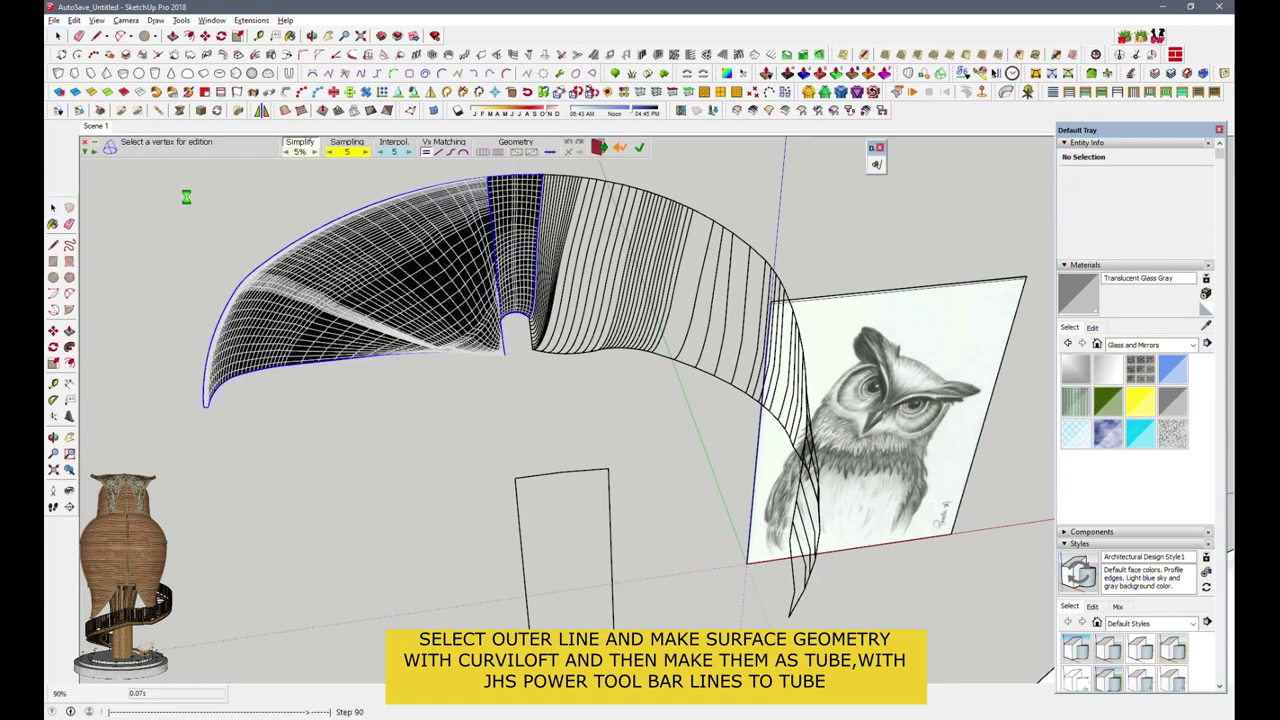
{"action": "left_click", "coordinate": [944, 85]}
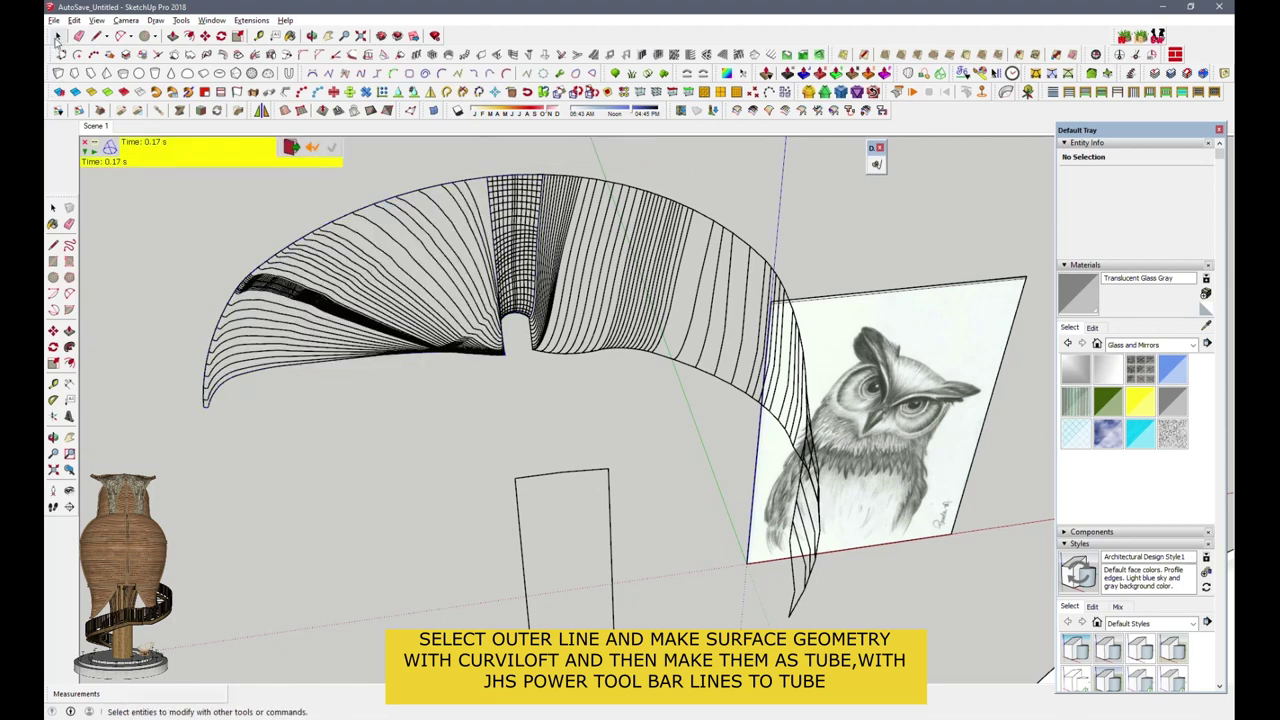
{"action": "scroll", "coordinate": [268, 287], "scroll_direction": "up", "scroll_amount": 5}
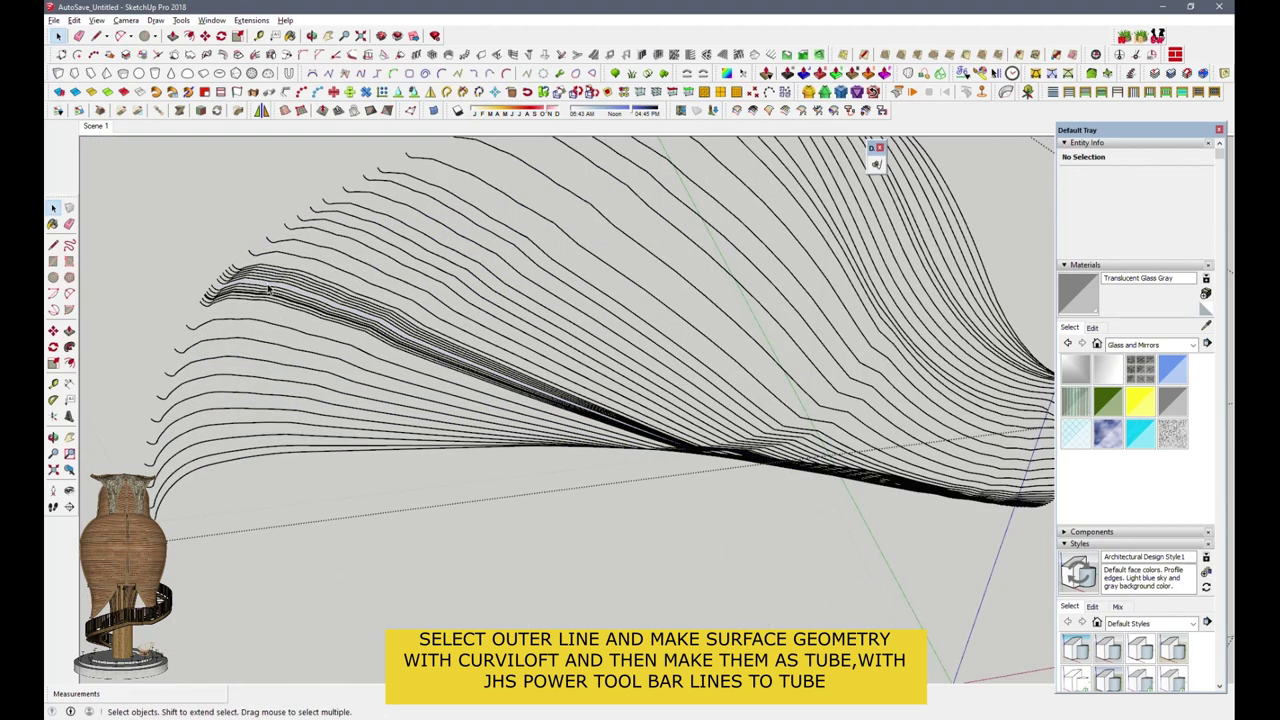
Step: Convert all loft lines and fan curves into 1" diameter tubes with Lines to Tubes
{"action": "middle_click_drag", "start_coordinate": [275, 303], "coordinate": [537, 502]}
{"action": "scroll", "coordinate": [537, 502], "scroll_direction": "up", "scroll_amount": 4}
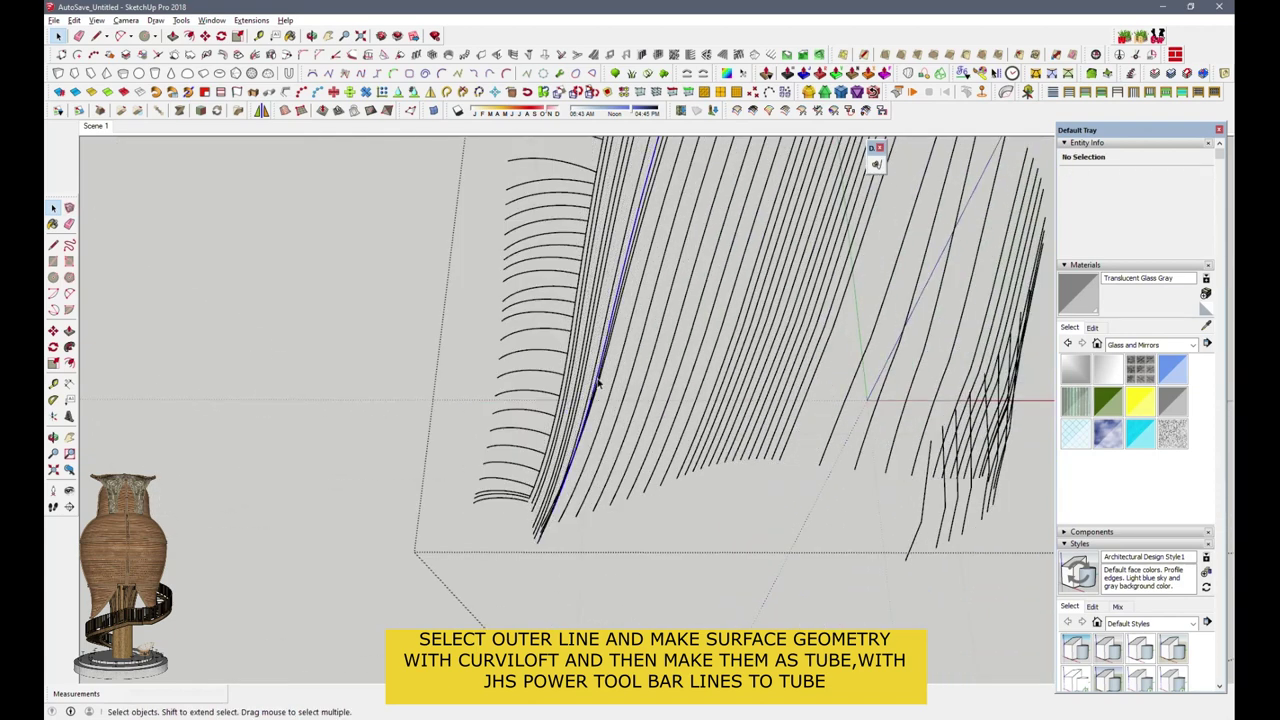
{"action": "key", "text": "ctrl+z"}
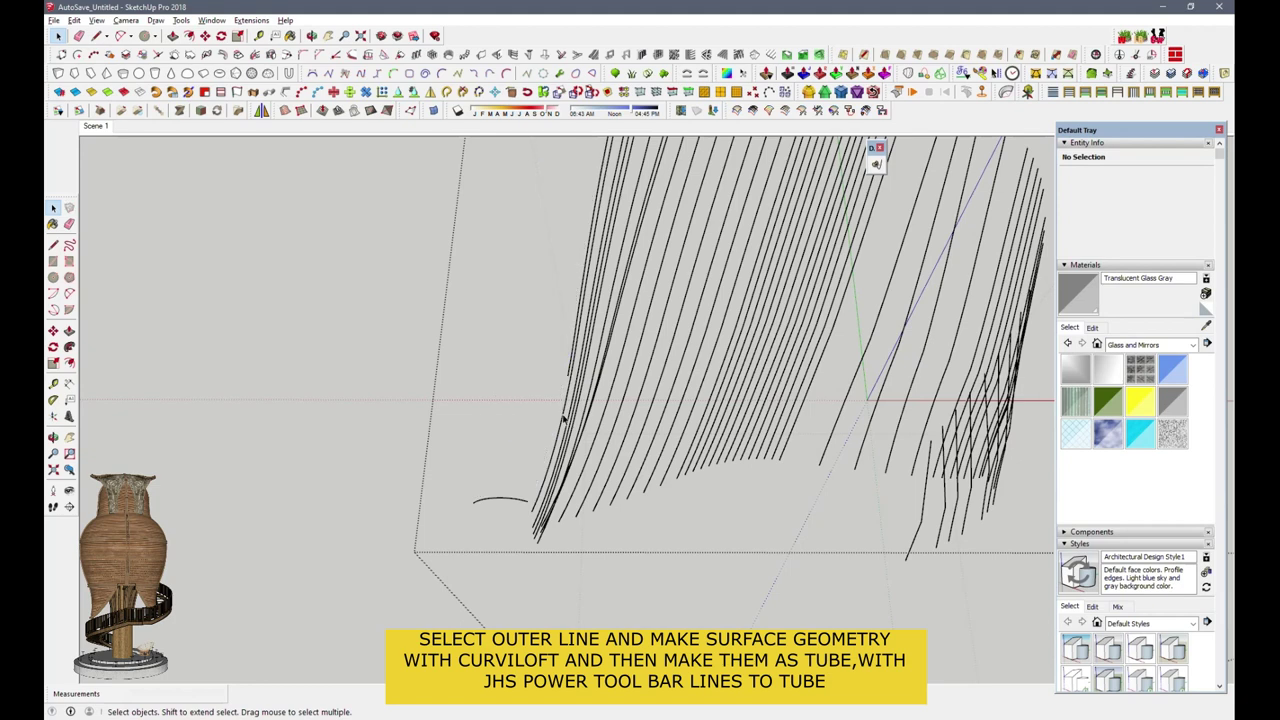
{"action": "key", "text": "ctrl+y"}
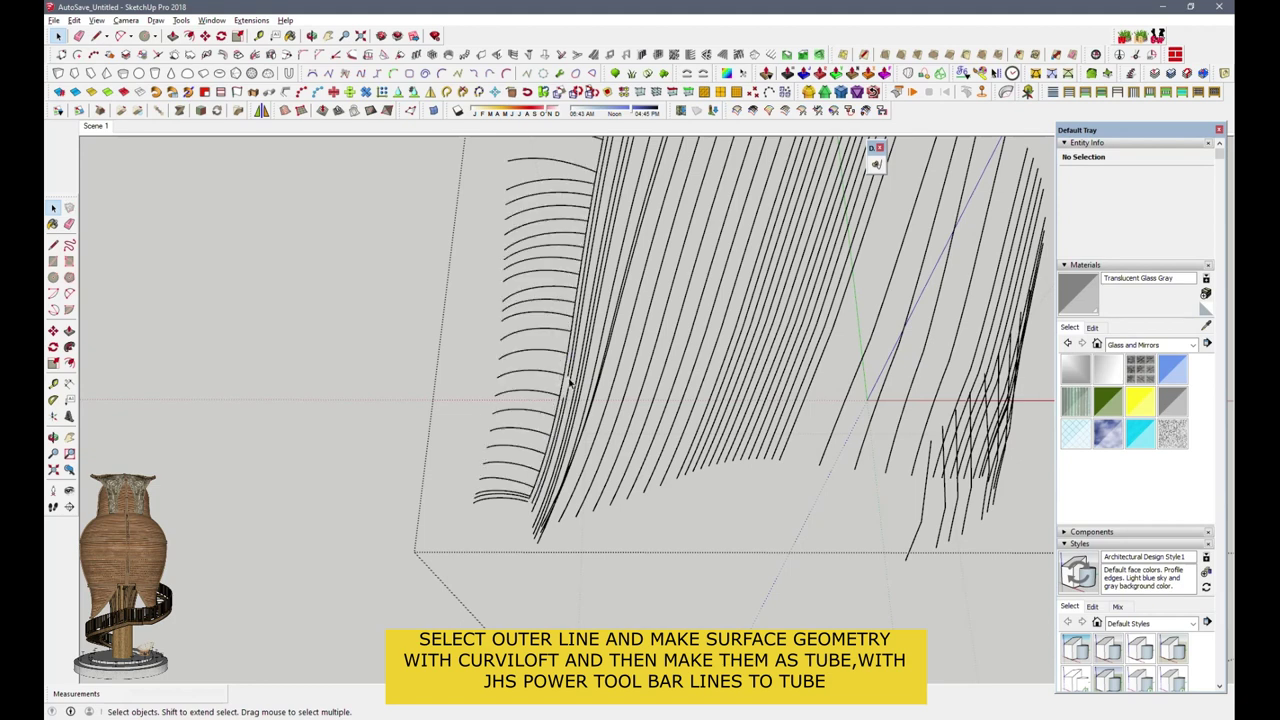
{"action": "scroll", "coordinate": [569, 382], "scroll_direction": "down", "scroll_amount": 5}
{"action": "key", "text": "ctrl+a"}
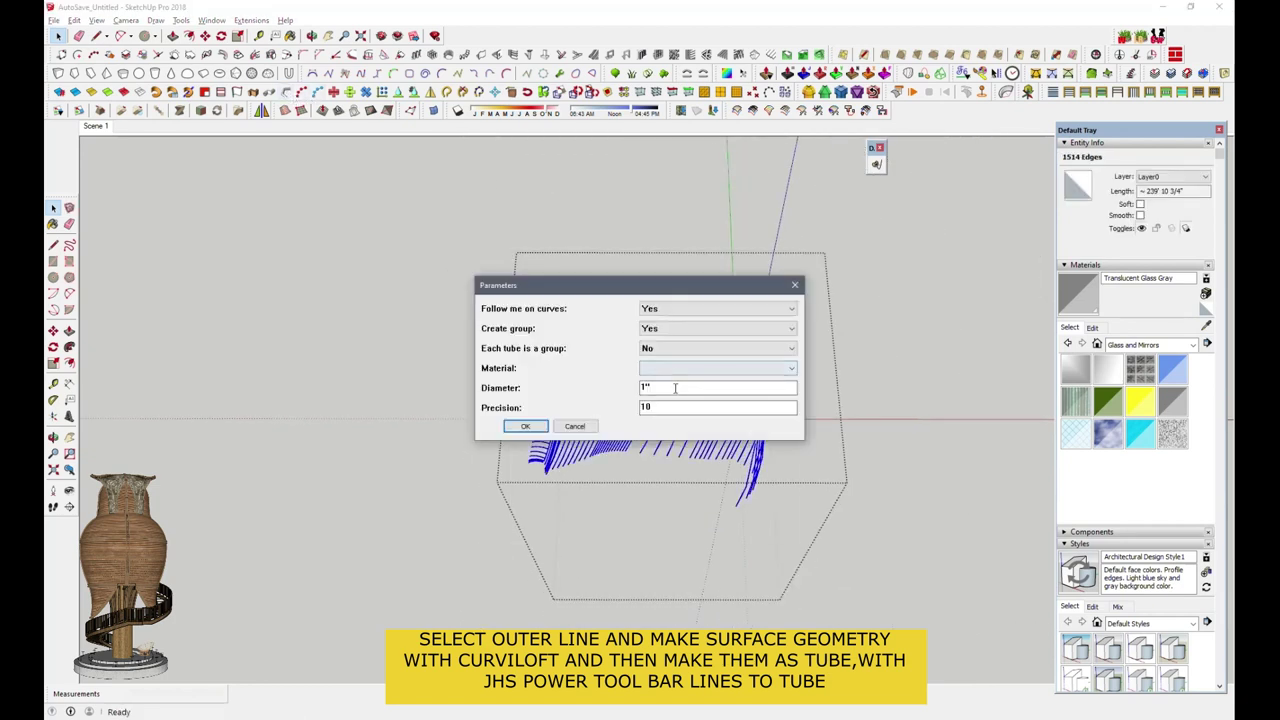
{"action": "key", "text": "Return"}
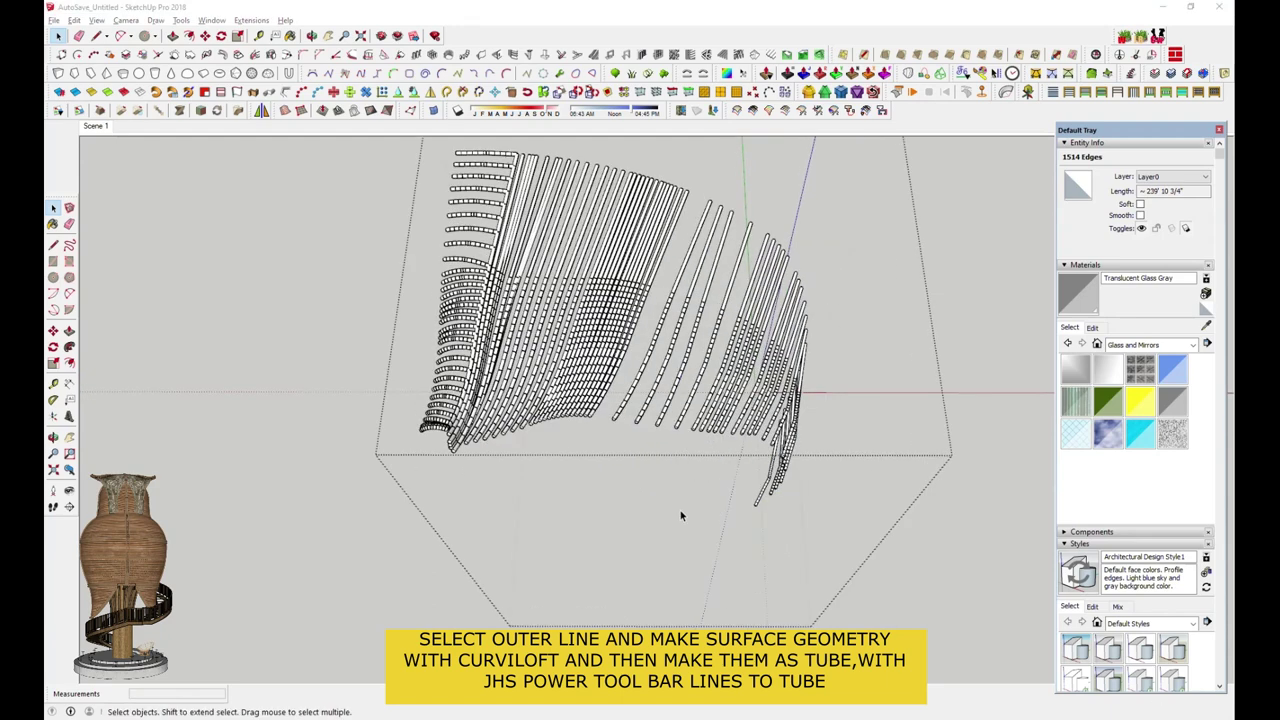
{"action": "key", "text": "ctrl+a"}
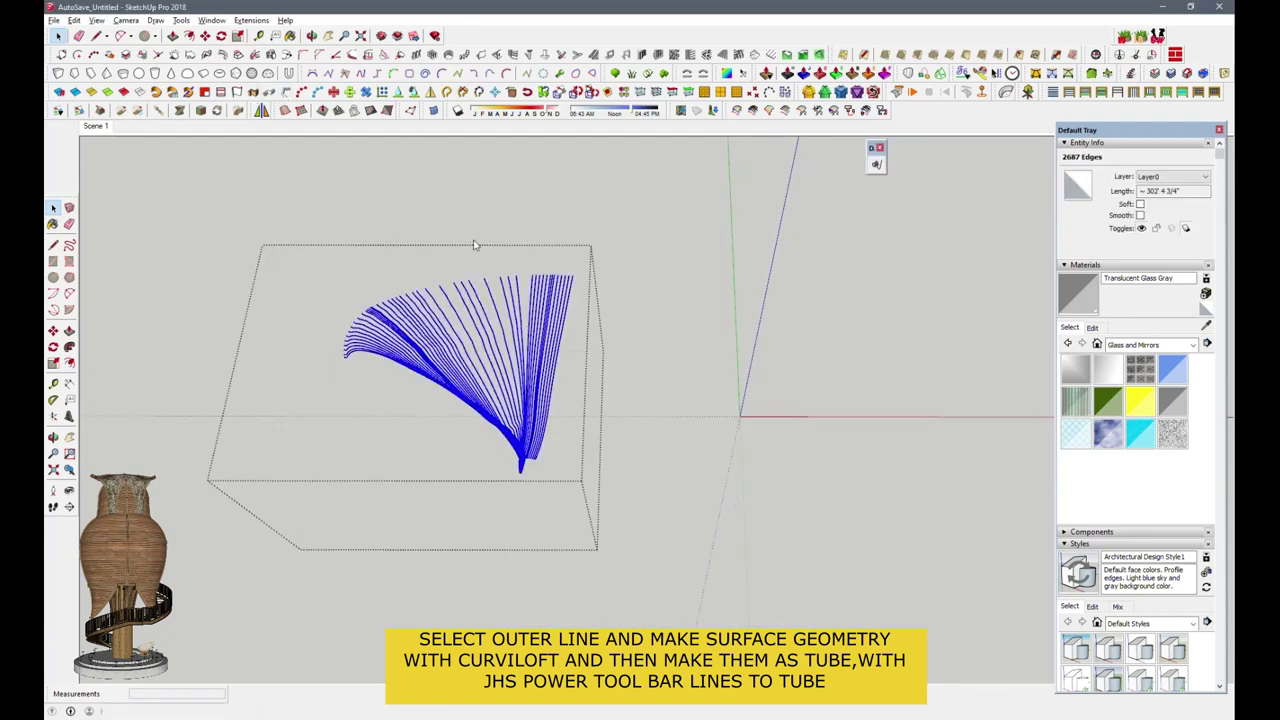
{"action": "key", "text": "Return"}
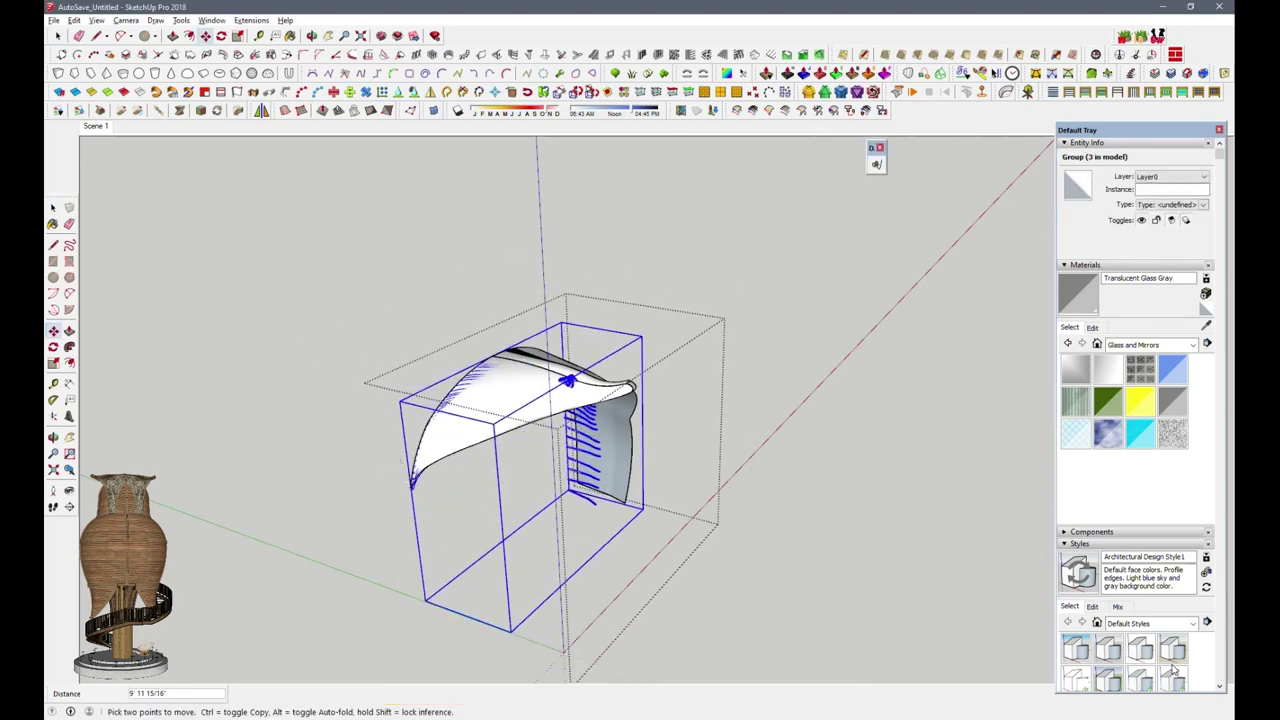
Step: Scale the tube group to 1.50 along the green axis and 1.08 along the red axis
{"action": "left_click", "coordinate": [238, 36]}
{"action": "left_click_drag", "start_coordinate": [594, 487], "coordinate": [651, 500]}
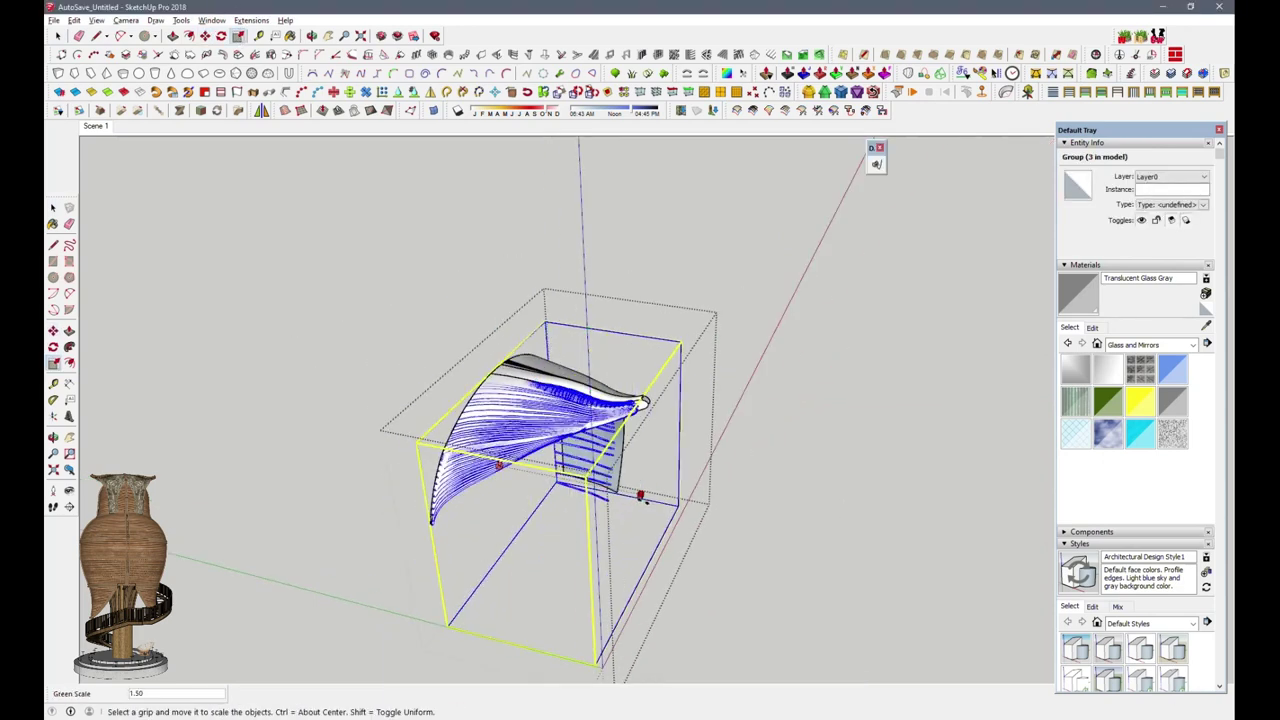
{"action": "middle_click_drag", "start_coordinate": [651, 500], "coordinate": [700, 400]}
{"action": "left_click_drag", "start_coordinate": [702, 400], "coordinate": [708, 401]}
{"action": "mouse_move", "coordinate": [708, 401]}
{"action": "middle_mouse_down"}
{"action": "mouse_move", "coordinate": [771, 309]}
{"action": "mouse_move", "coordinate": [900, 238]}
{"action": "middle_mouse_up"}
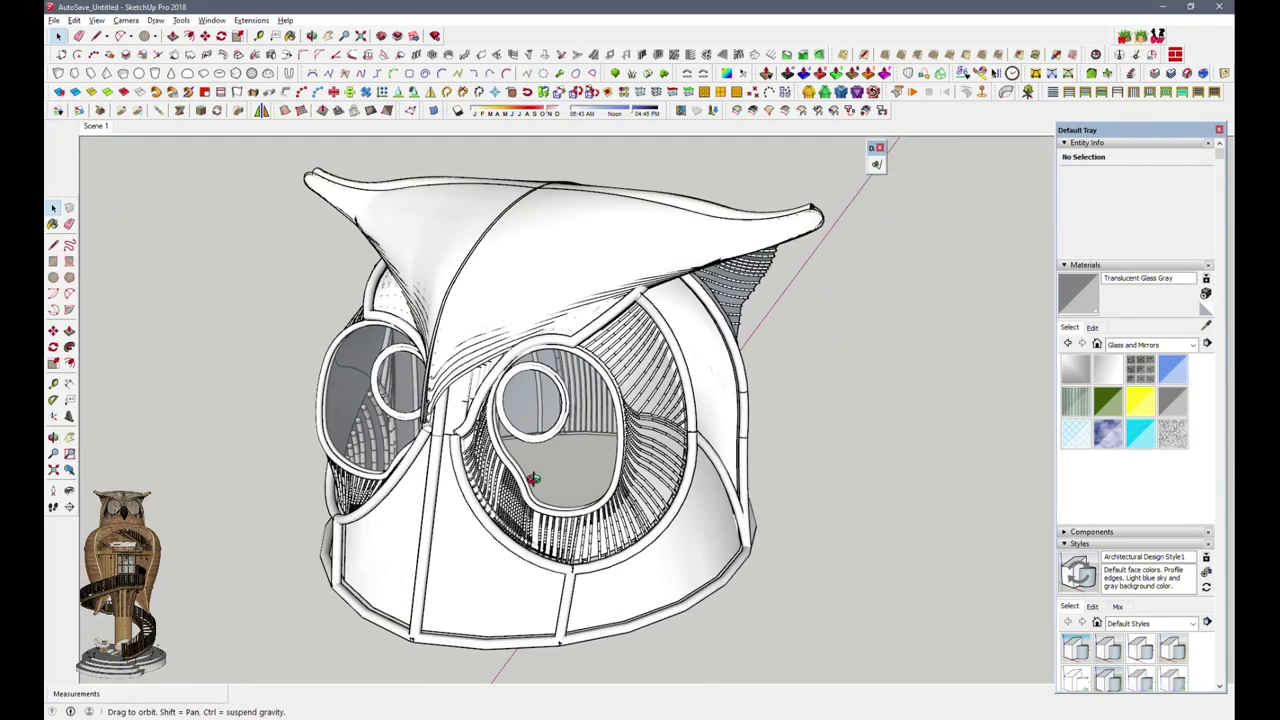
{"action": "left_click_drag", "start_coordinate": [854, 402], "coordinate": [612, 460]}
{"action": "key", "text": "space"}
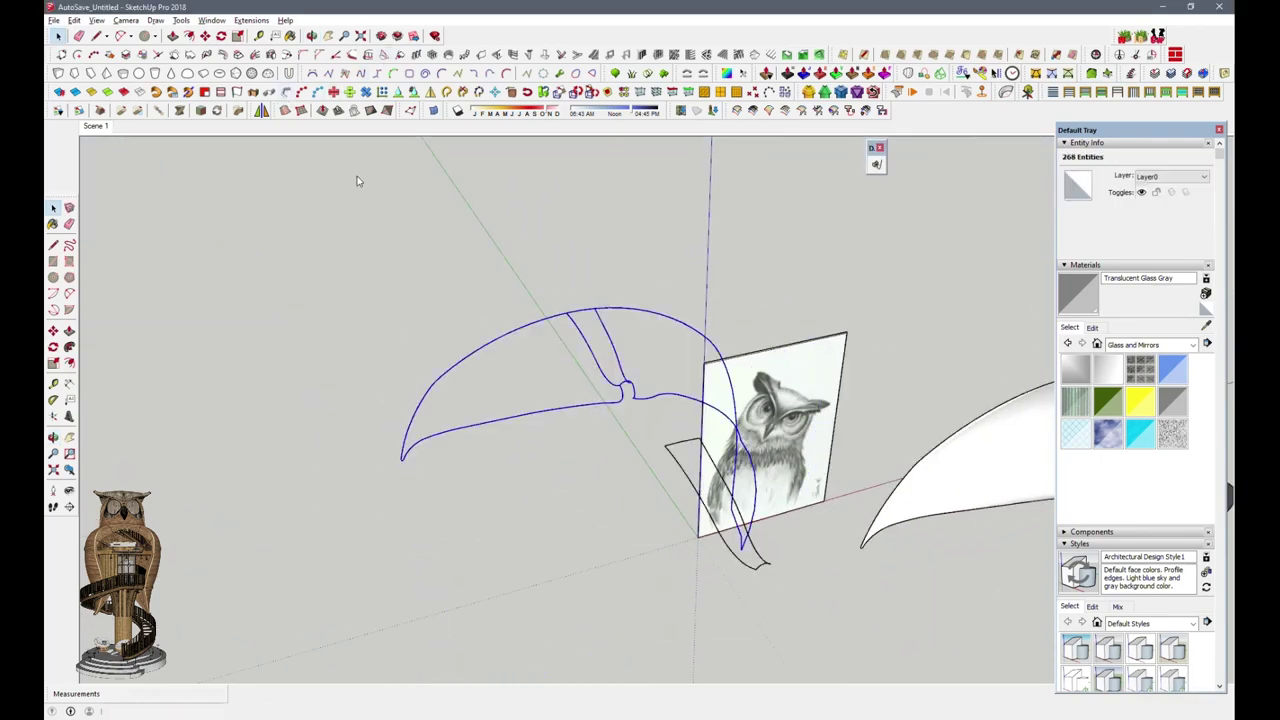
Step: Orbit around the owl, then pan and zoom out until the flat sketch outlines show
{"action": "left_click", "coordinate": [541, 426]}
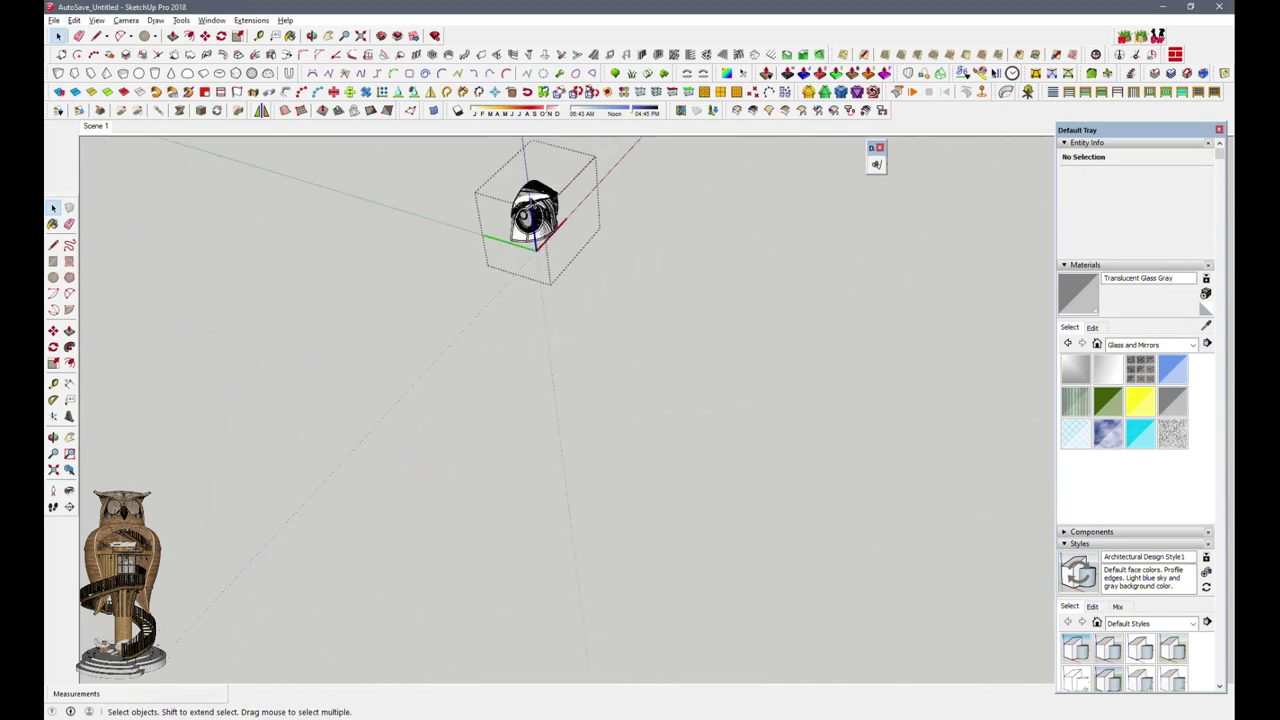
{"action": "scroll", "coordinate": [531, 196], "scroll_direction": "up", "scroll_amount": 5}
{"action": "left_click", "coordinate": [410, 272]}
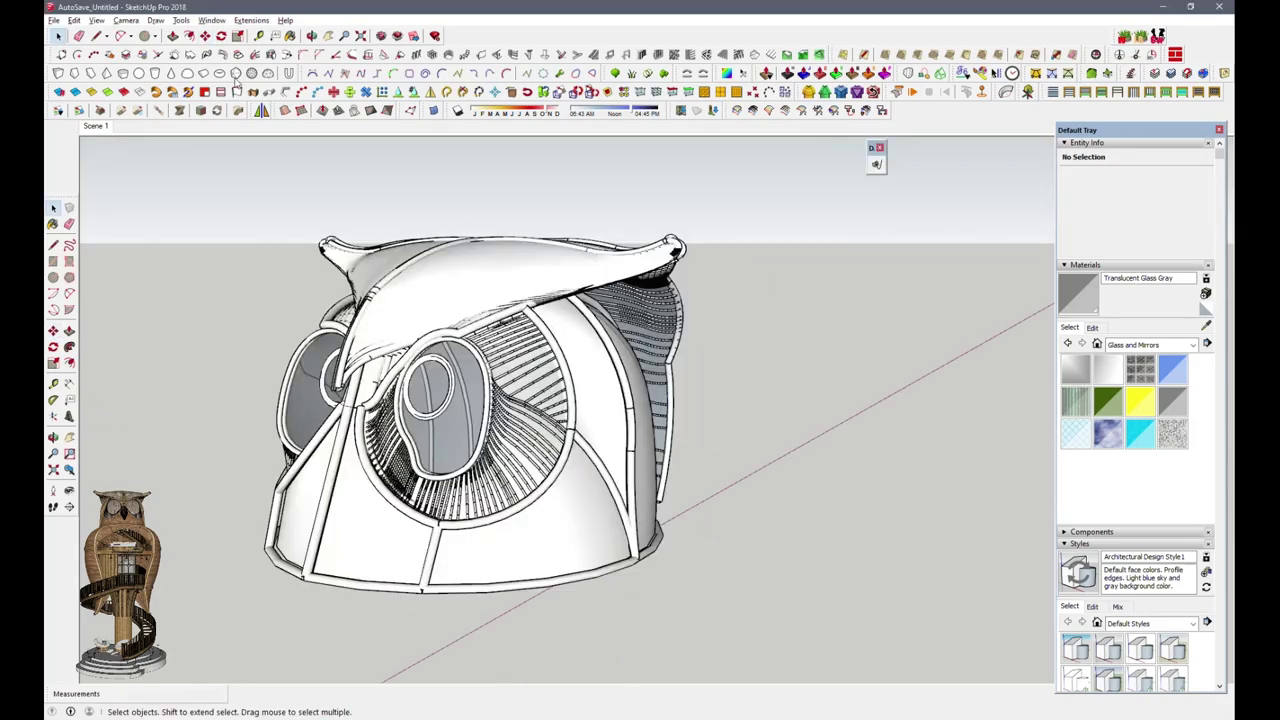
{"action": "middle_click_drag", "start_coordinate": [503, 393], "coordinate": [278, 381]}
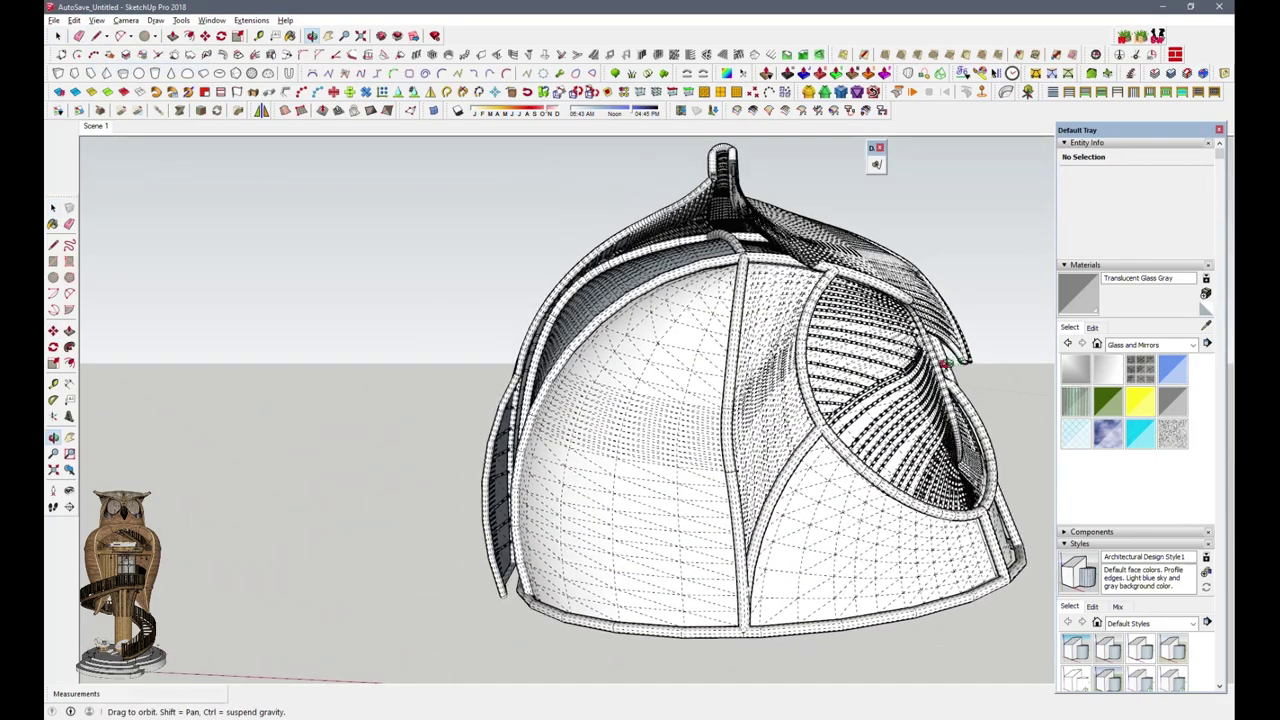
{"action": "mouse_move", "coordinate": [278, 381]}
{"action": "middle_mouse_down"}
{"action": "mouse_move", "coordinate": [909, 314]}
{"action": "mouse_move", "coordinate": [363, 657]}
{"action": "mouse_move", "coordinate": [610, 461]}
{"action": "mouse_move", "coordinate": [323, 323]}
{"action": "mouse_move", "coordinate": [380, 494]}
{"action": "mouse_move", "coordinate": [835, 385]}
{"action": "middle_mouse_up"}
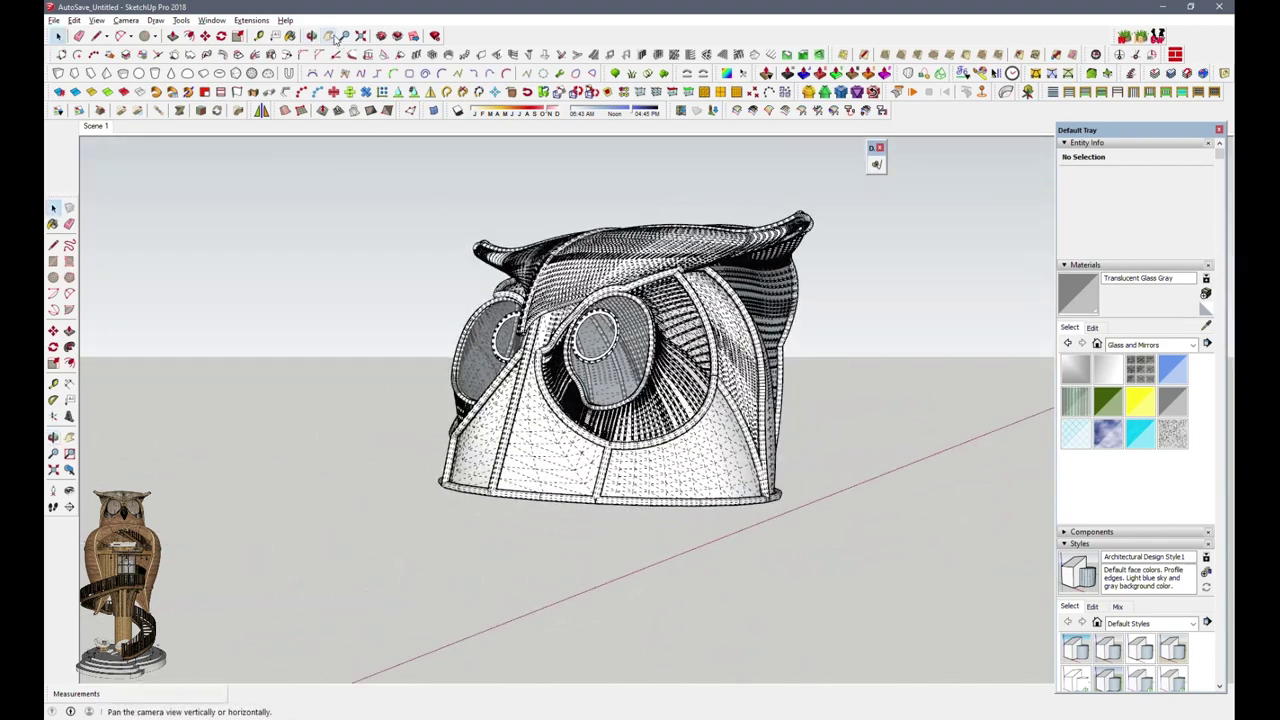
{"action": "left_click", "coordinate": [336, 37]}
{"action": "left_click_drag", "start_coordinate": [465, 400], "coordinate": [643, 429]}
{"action": "scroll", "coordinate": [655, 429], "scroll_direction": "down", "scroll_amount": 3}
{"action": "scroll", "coordinate": [660, 429], "scroll_direction": "down", "scroll_amount": 3}
{"action": "scroll", "coordinate": [662, 427], "scroll_direction": "down", "scroll_amount": 3}
{"action": "mouse_move", "coordinate": [662, 427]}
{"action": "middle_mouse_down"}
{"action": "mouse_move", "coordinate": [677, 506]}
{"action": "mouse_move", "coordinate": [449, 369]}
{"action": "mouse_move", "coordinate": [546, 528]}
{"action": "mouse_move", "coordinate": [395, 355]}
{"action": "middle_mouse_up"}
Step: Begin a copy of the blue sketch, then cancel it
{"action": "key", "text": "m"}
{"action": "key", "text": "ctrl"}
{"action": "left_click", "coordinate": [245, 516]}
{"action": "scroll", "coordinate": [724, 310], "scroll_direction": "down", "scroll_amount": 2}
{"action": "scroll", "coordinate": [724, 310], "scroll_direction": "down", "scroll_amount": 2}
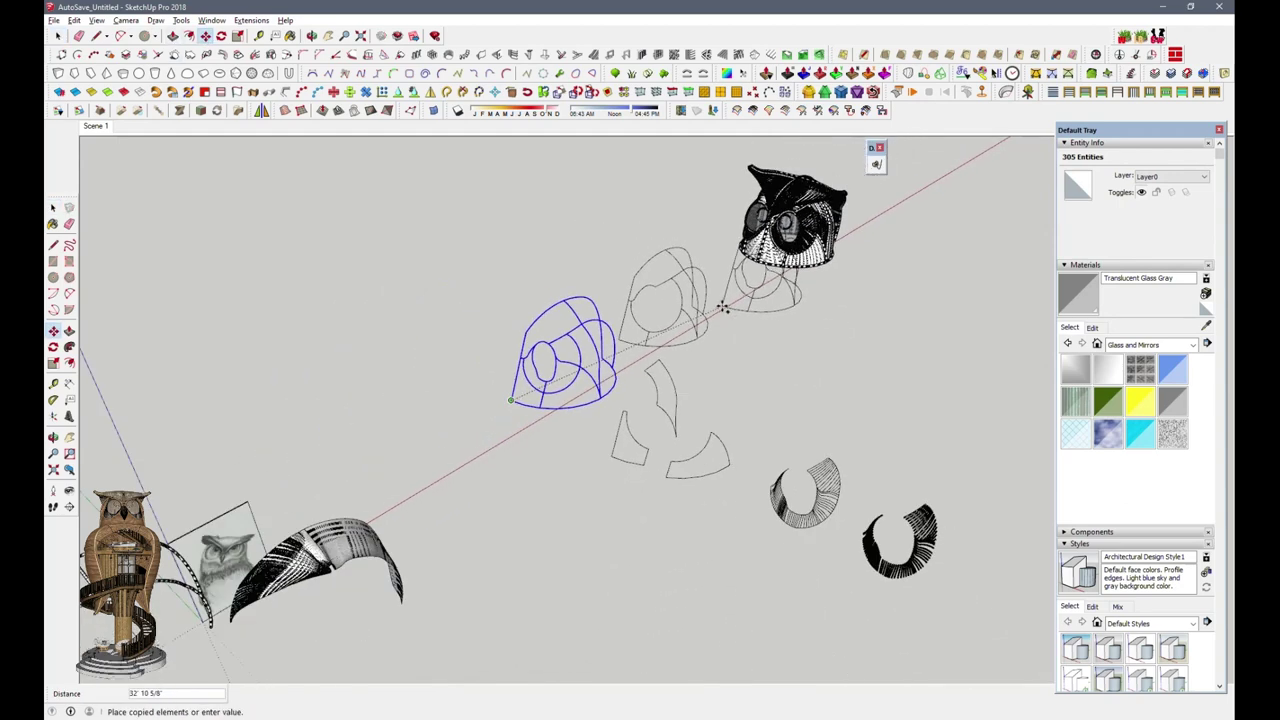
{"action": "middle_click_drag", "start_coordinate": [485, 608], "coordinate": [603, 420]}
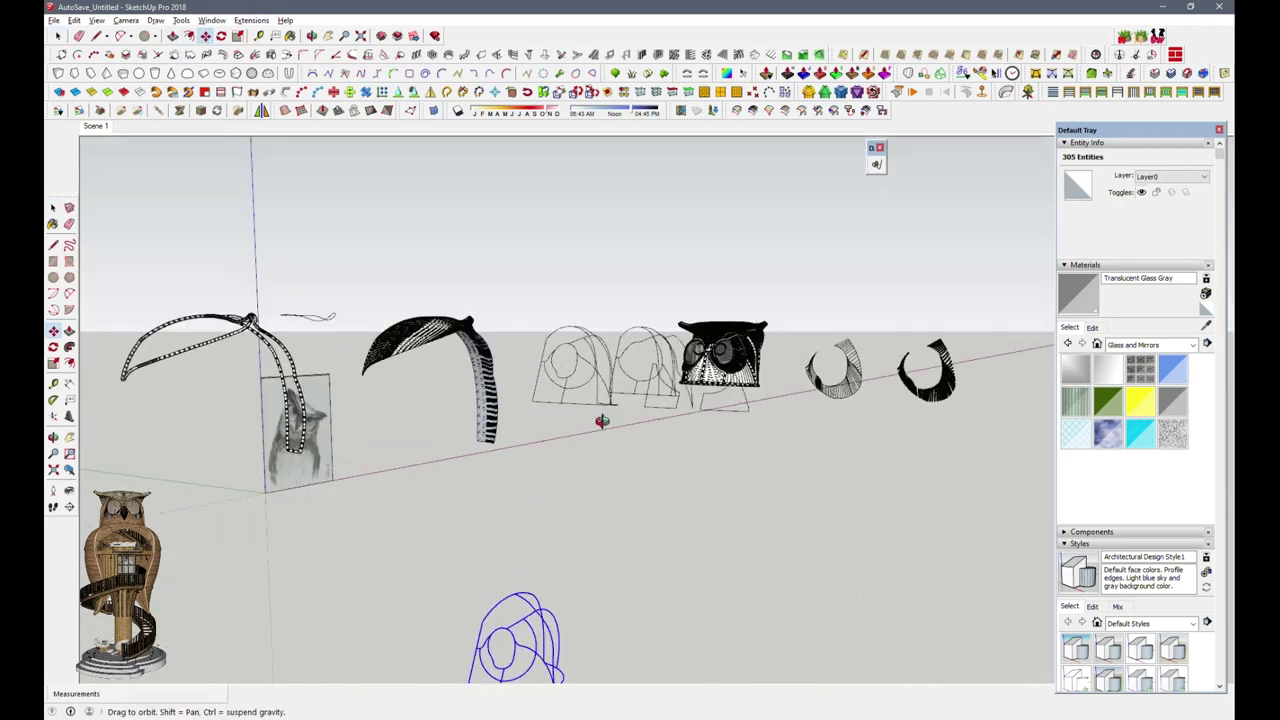
{"action": "key", "text": "Escape"}
Step: Copy the left shell sketch and place the copy in front of the others
{"action": "left_click_drag", "start_coordinate": [535, 224], "coordinate": [691, 366]}
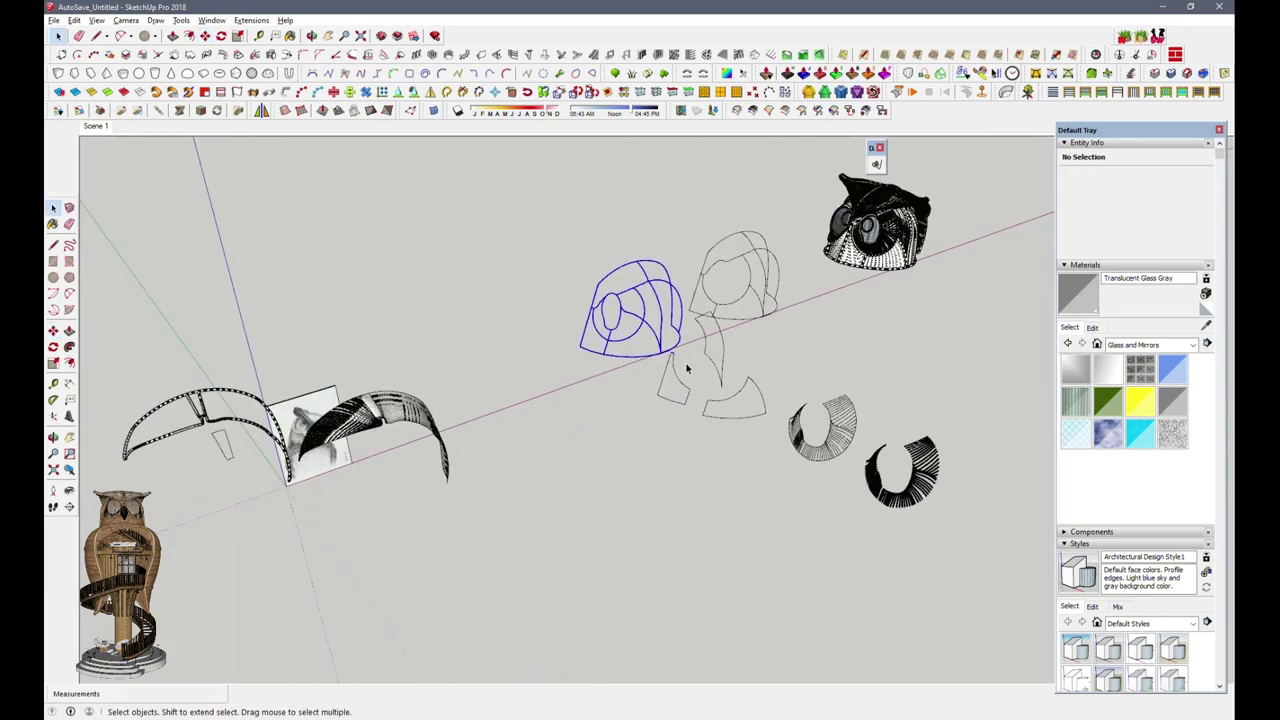
{"action": "key", "text": "m"}
{"action": "key", "text": "ctrl"}
{"action": "left_click", "coordinate": [580, 346]}
{"action": "left_click", "coordinate": [437, 617]}
{"action": "mouse_move", "coordinate": [437, 617]}
{"action": "middle_mouse_down"}
{"action": "mouse_move", "coordinate": [768, 560]}
{"action": "mouse_move", "coordinate": [616, 503]}
{"action": "mouse_move", "coordinate": [674, 519]}
{"action": "middle_mouse_up"}
Step: Select the copied sketch's bottom arc and start a line at its left end
{"action": "left_click", "coordinate": [769, 570]}
{"action": "left_click", "coordinate": [646, 503]}
{"action": "left_click", "coordinate": [540, 529], "text": "shift"}
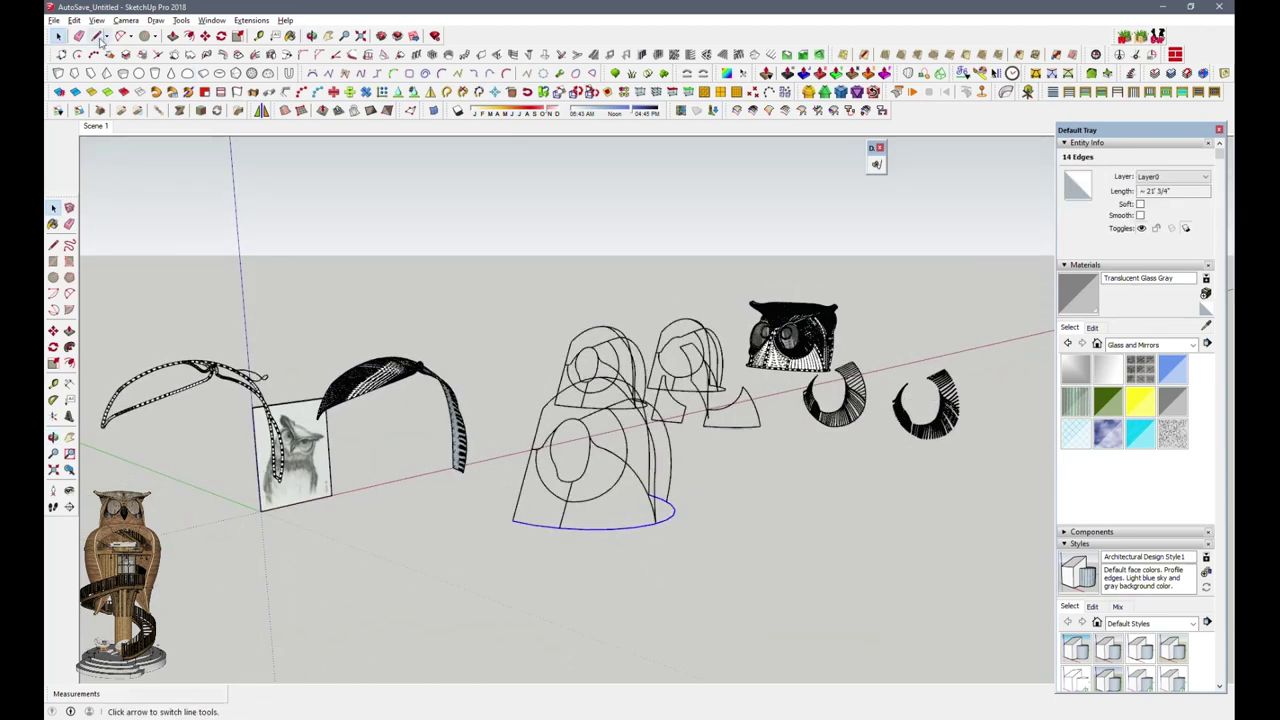
{"action": "left_click", "coordinate": [648, 491]}
{"action": "middle_click_drag", "start_coordinate": [648, 491], "coordinate": [457, 580]}
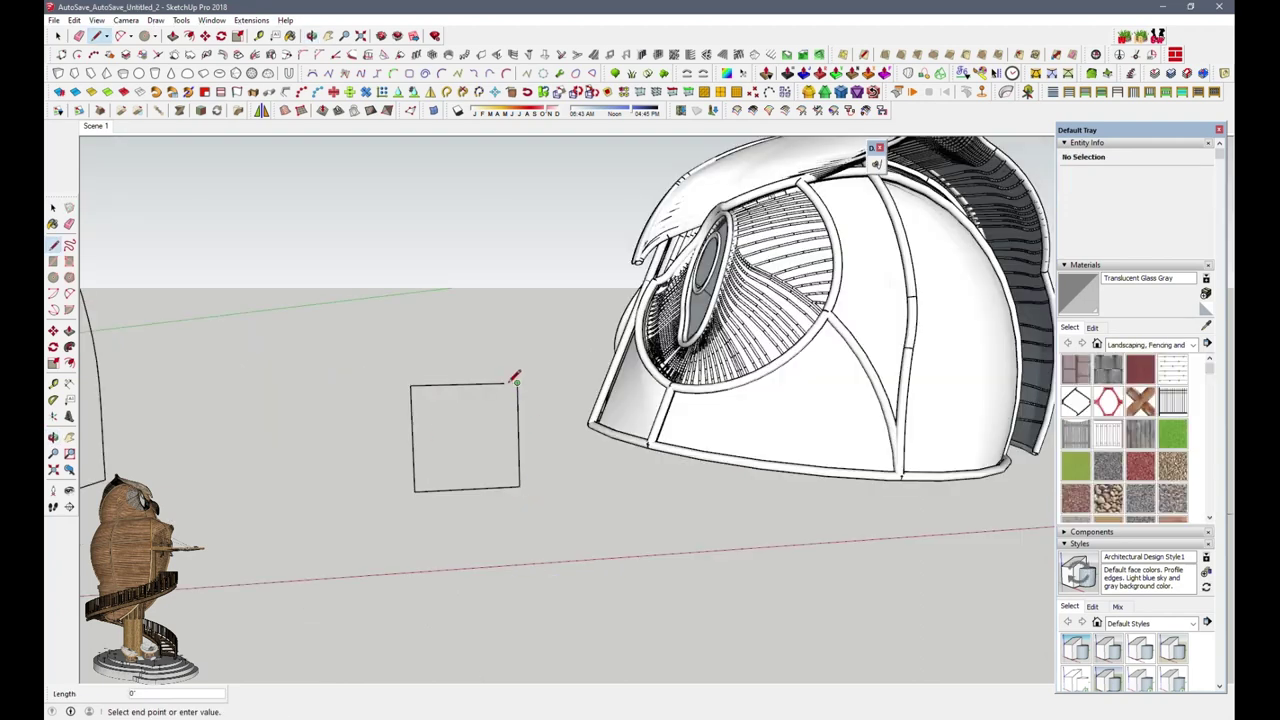
Step: Close the square into a face and arc from its top edge to the bottom-left corner
{"action": "left_click", "coordinate": [516, 382]}
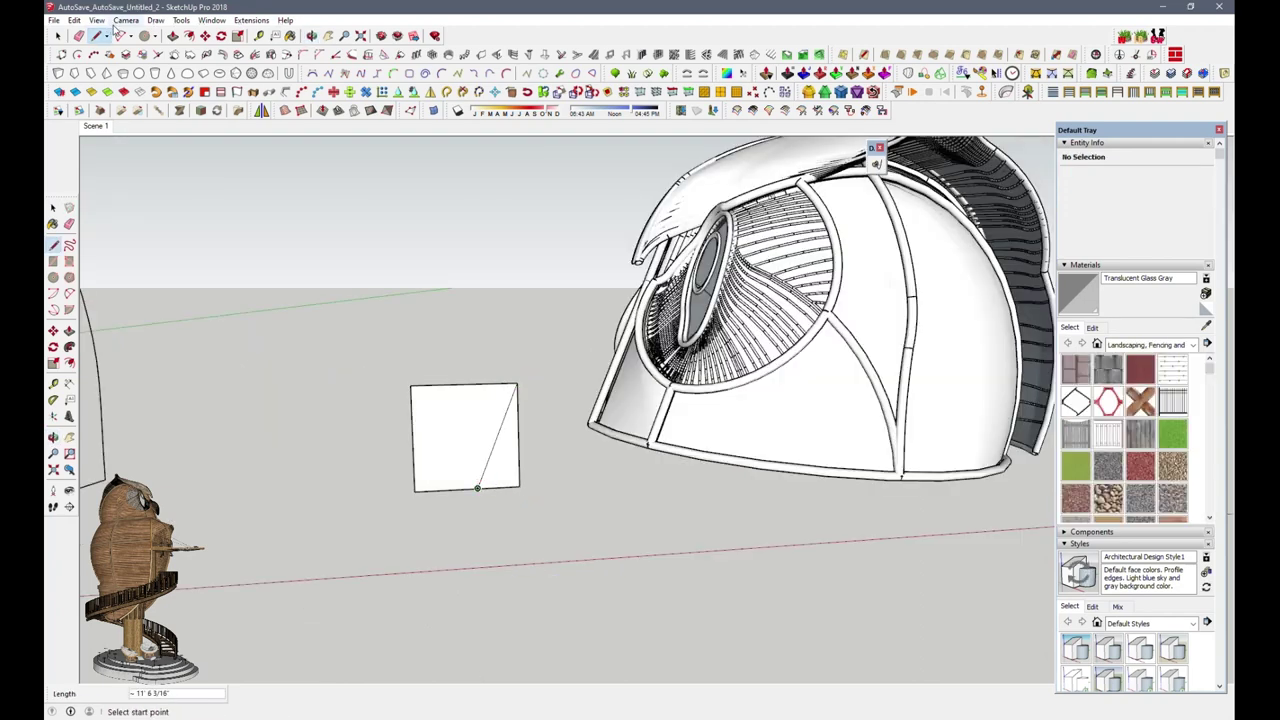
{"action": "left_click", "coordinate": [516, 392]}
{"action": "scroll", "coordinate": [516, 392], "scroll_direction": "up", "scroll_amount": 3}
{"action": "left_click", "coordinate": [490, 390]}
{"action": "scroll", "coordinate": [490, 395], "scroll_direction": "up", "scroll_amount": 3}
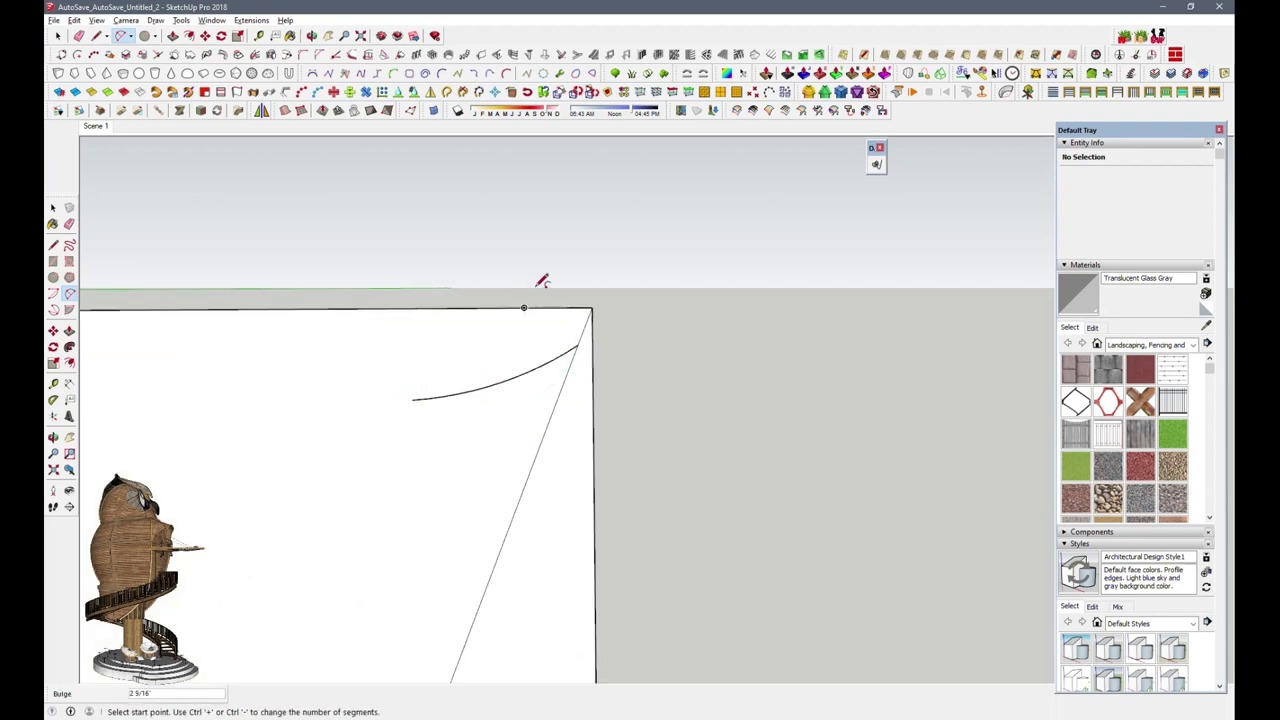
{"action": "middle_click_drag", "start_coordinate": [542, 281], "coordinate": [560, 320]}
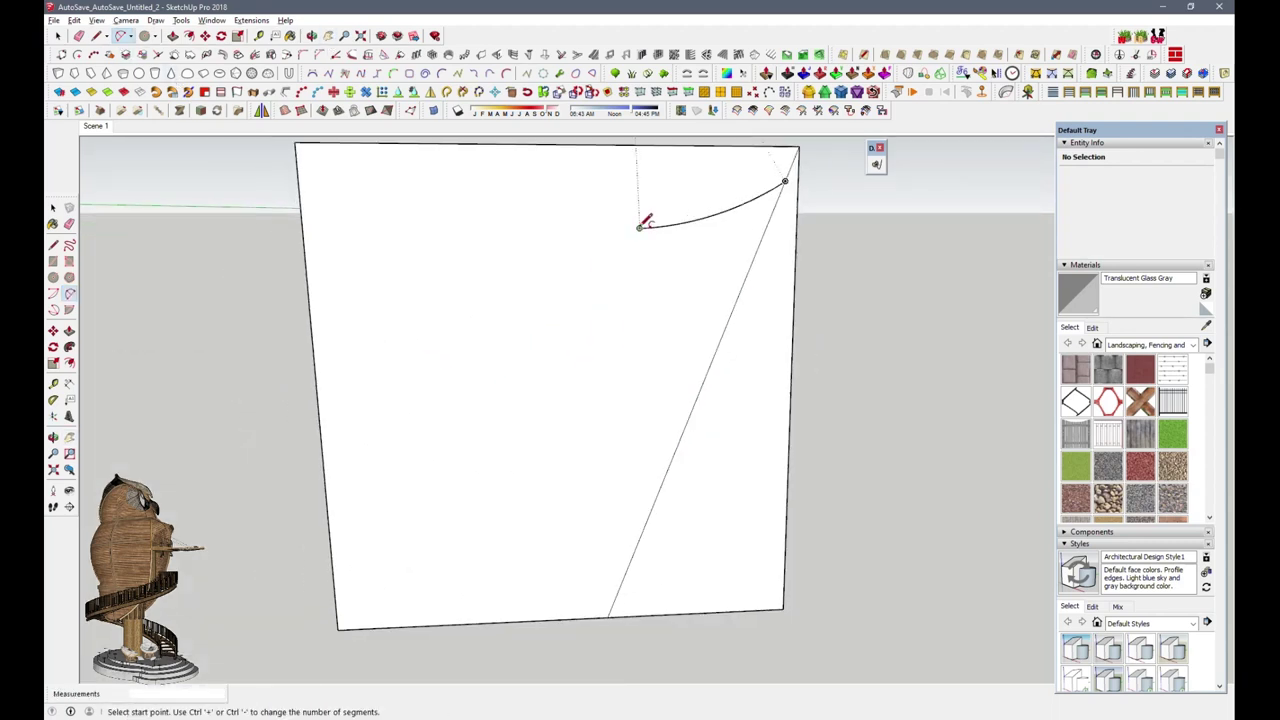
{"action": "left_click", "coordinate": [348, 603]}
{"action": "scroll", "coordinate": [505, 410], "scroll_direction": "down", "scroll_amount": 3}
{"action": "scroll", "coordinate": [455, 485], "scroll_direction": "up", "scroll_amount": 2}
{"action": "scroll", "coordinate": [429, 502], "scroll_direction": "up", "scroll_amount": 1}
{"action": "double_click", "coordinate": [430, 505]}
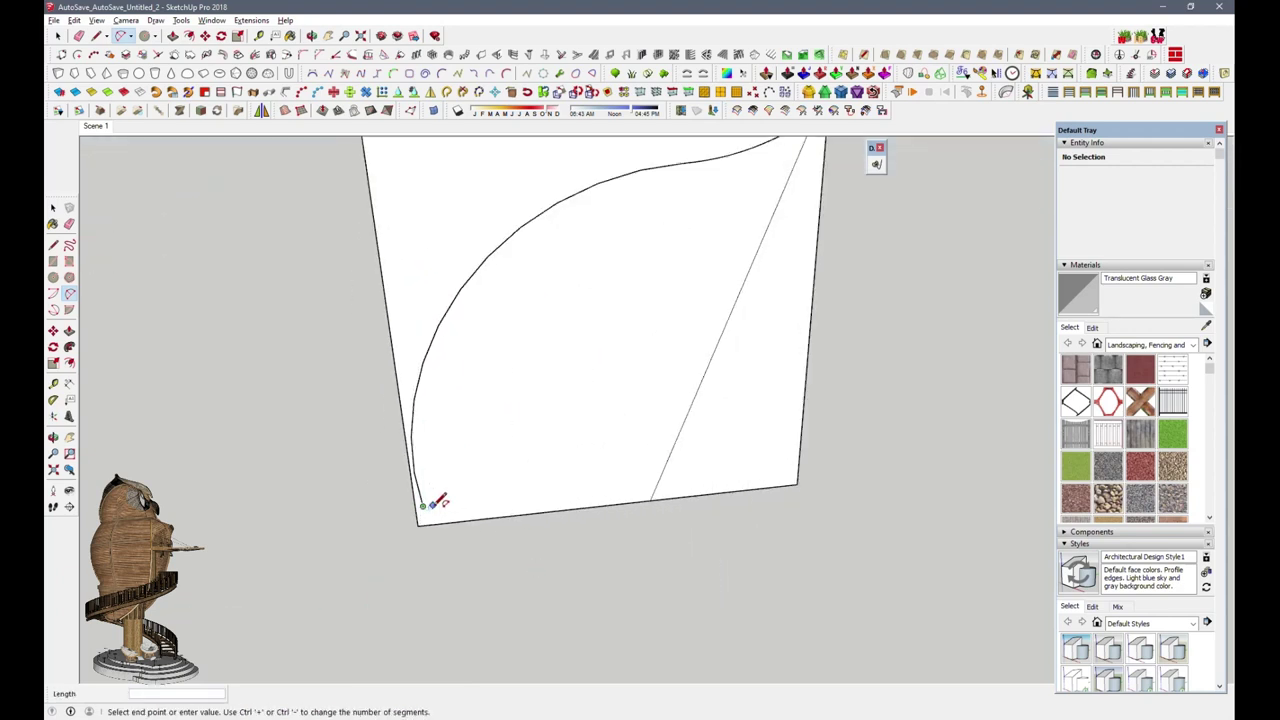
{"action": "scroll", "coordinate": [441, 506], "scroll_direction": "up", "scroll_amount": 2}
Step: Draw a second sweeping arc from the corner arc's end across to the diagonal line
{"action": "left_click", "coordinate": [440, 503]}
{"action": "scroll", "coordinate": [440, 503], "scroll_direction": "down", "scroll_amount": 1}
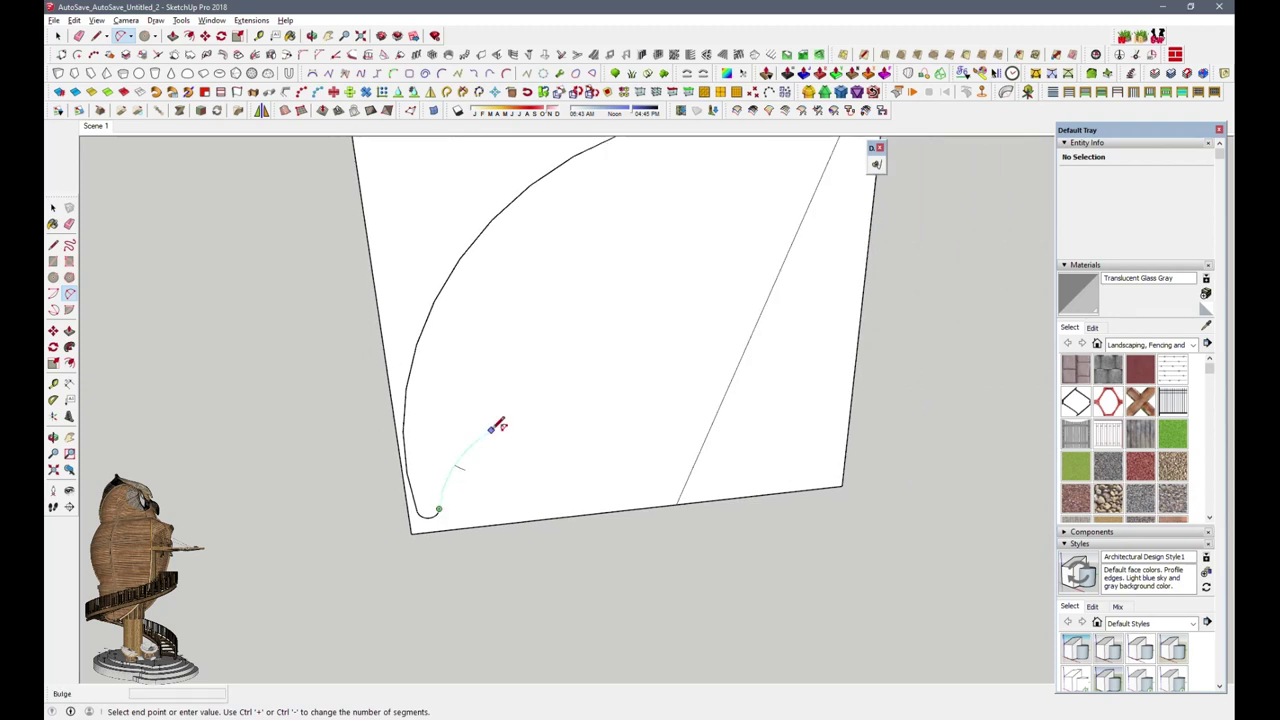
{"action": "left_click", "coordinate": [763, 313]}
{"action": "scroll", "coordinate": [711, 491], "scroll_direction": "down", "scroll_amount": 2}
{"action": "scroll", "coordinate": [740, 430], "scroll_direction": "down", "scroll_amount": 3}
{"action": "mouse_move", "coordinate": [771, 369]}
{"action": "middle_mouse_down"}
{"action": "mouse_move", "coordinate": [757, 457]}
{"action": "mouse_move", "coordinate": [720, 430]}
{"action": "middle_mouse_up"}
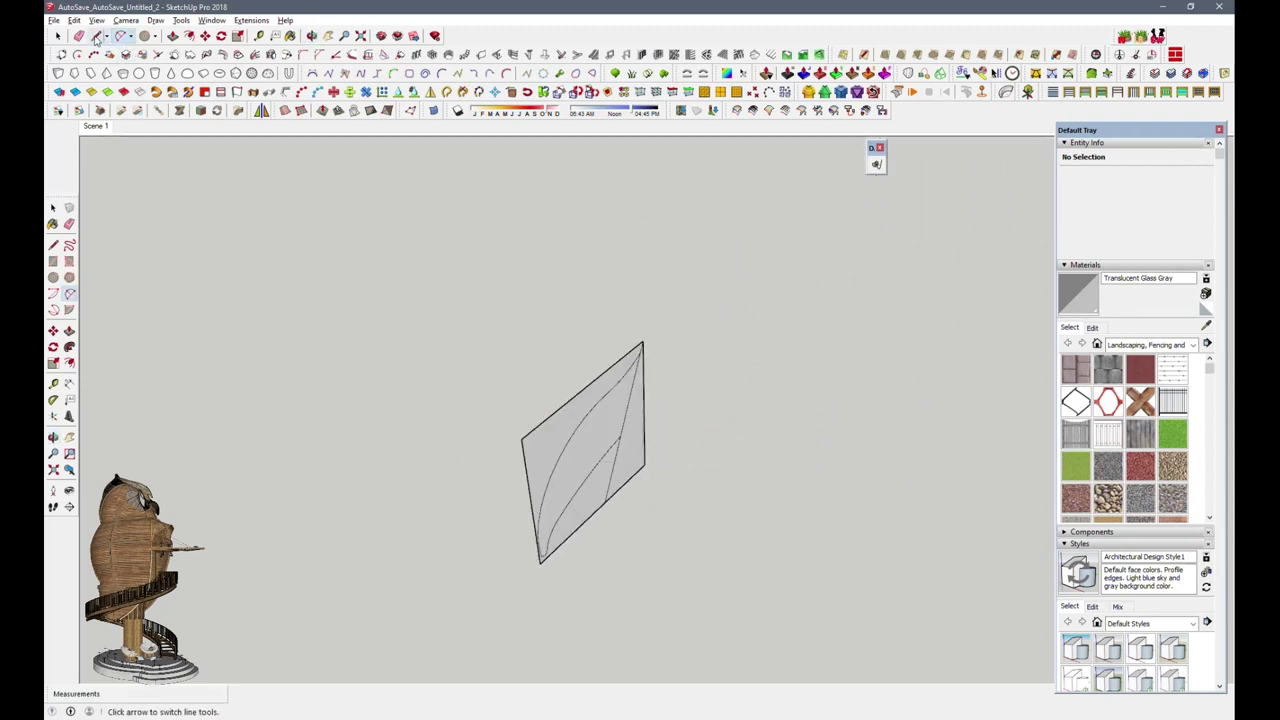
{"action": "scroll", "coordinate": [638, 573], "scroll_direction": "up", "scroll_amount": 1}
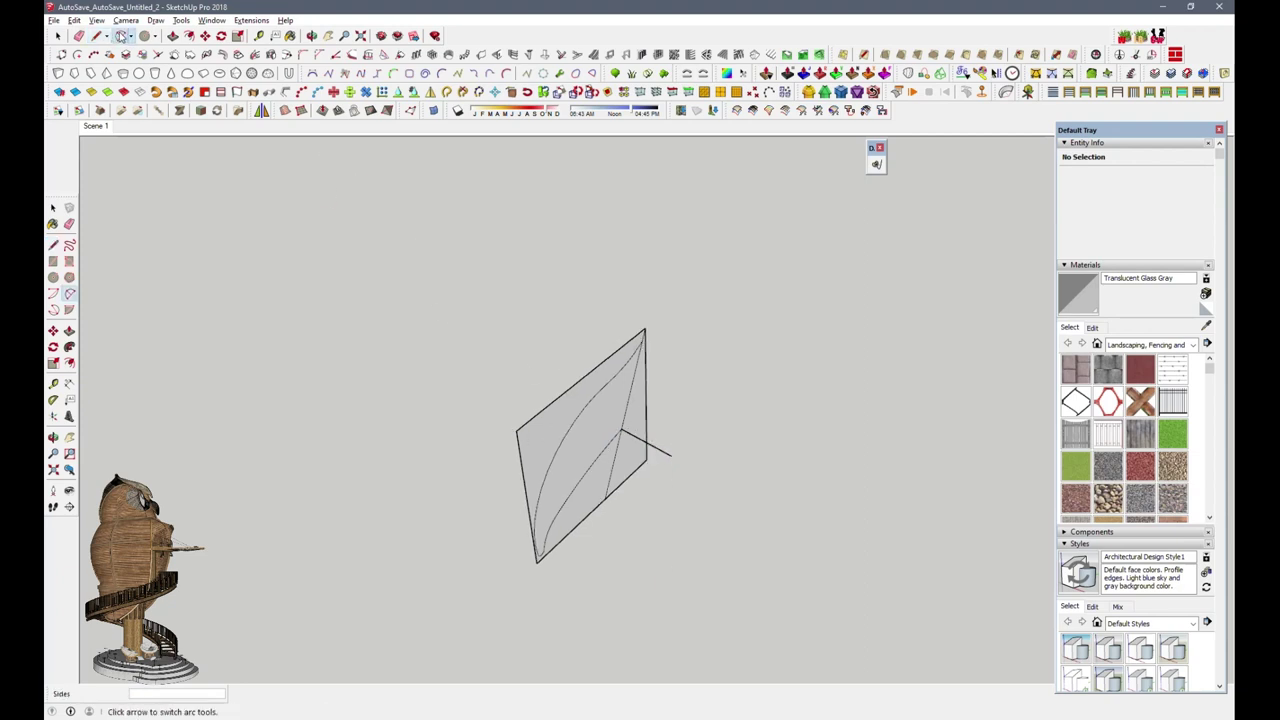
{"action": "scroll", "coordinate": [520, 598], "scroll_direction": "up", "scroll_amount": 2}
{"action": "scroll", "coordinate": [515, 565], "scroll_direction": "up", "scroll_amount": 3}
{"action": "mouse_move", "coordinate": [552, 545]}
{"action": "middle_mouse_down"}
{"action": "mouse_move", "coordinate": [563, 566]}
{"action": "mouse_move", "coordinate": [646, 614]}
{"action": "mouse_move", "coordinate": [622, 600]}
{"action": "middle_mouse_up"}
{"action": "left_click", "coordinate": [592, 597]}
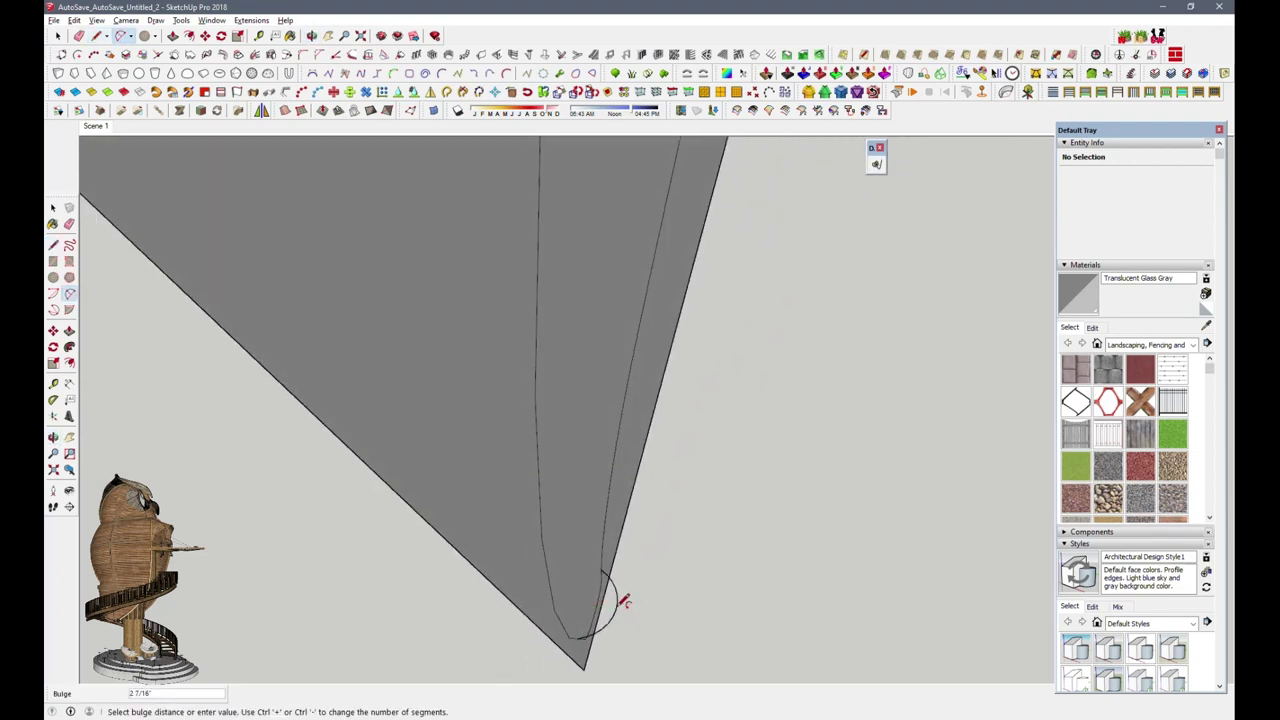
Step: Draw a perpendicular arc from the bottom corner, creating a curved side face
{"action": "key", "text": "space"}
{"action": "mouse_move", "coordinate": [600, 600]}
{"action": "middle_mouse_down"}
{"action": "mouse_move", "coordinate": [540, 651]}
{"action": "mouse_move", "coordinate": [608, 603]}
{"action": "mouse_move", "coordinate": [560, 617]}
{"action": "mouse_move", "coordinate": [700, 486]}
{"action": "middle_mouse_up"}
{"action": "left_click", "coordinate": [540, 651]}
{"action": "key", "text": "a"}
{"action": "left_click", "coordinate": [557, 618]}
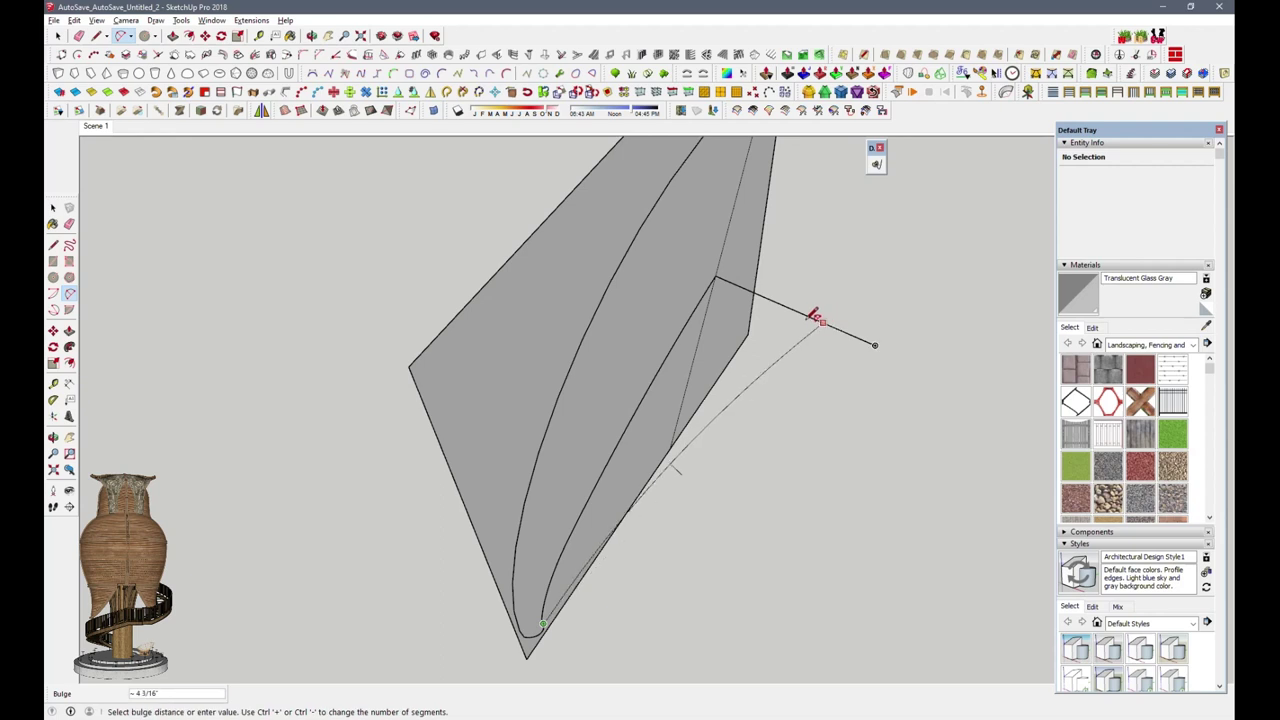
{"action": "left_click", "coordinate": [829, 330]}
{"action": "mouse_move", "coordinate": [806, 443]}
{"action": "middle_mouse_down"}
{"action": "mouse_move", "coordinate": [614, 286]}
{"action": "mouse_move", "coordinate": [713, 237]}
{"action": "middle_mouse_up"}
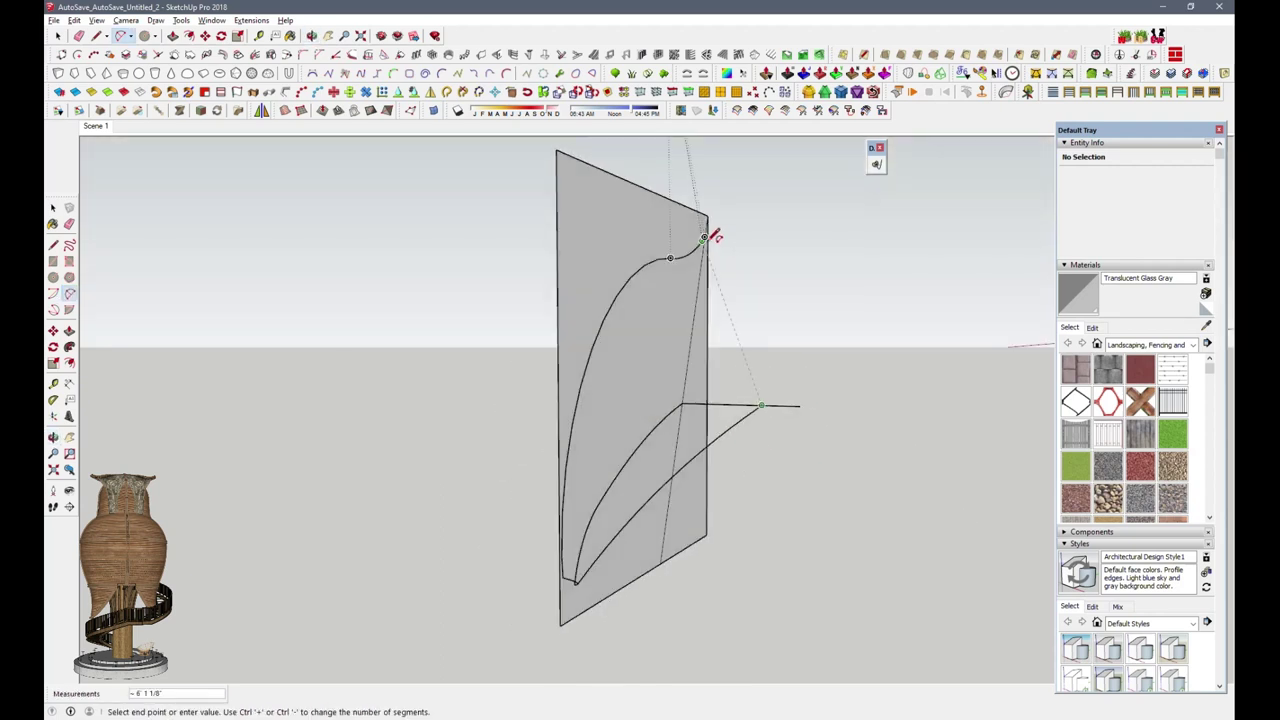
{"action": "left_click", "coordinate": [790, 404]}
{"action": "mouse_move", "coordinate": [790, 404]}
{"action": "middle_mouse_down"}
{"action": "mouse_move", "coordinate": [491, 423]}
{"action": "mouse_move", "coordinate": [760, 503]}
{"action": "mouse_move", "coordinate": [603, 389]}
{"action": "mouse_move", "coordinate": [544, 613]}
{"action": "middle_mouse_up"}
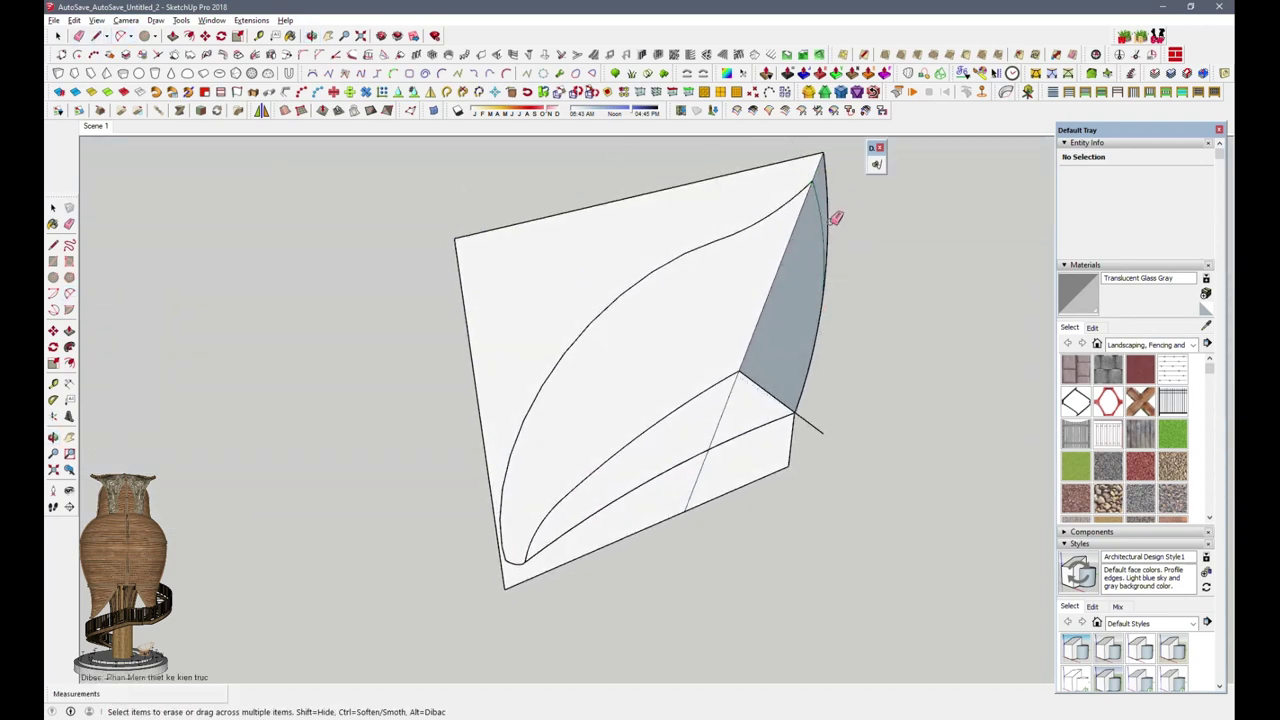
Step: Erase the square's edges, its diagonal and the grey side face, keeping only the leaf curves
{"action": "scroll", "coordinate": [832, 218], "scroll_direction": "up", "scroll_amount": 2}
{"action": "scroll", "coordinate": [834, 245], "scroll_direction": "up", "scroll_amount": 3}
{"action": "scroll", "coordinate": [815, 360], "scroll_direction": "up", "scroll_amount": 1}
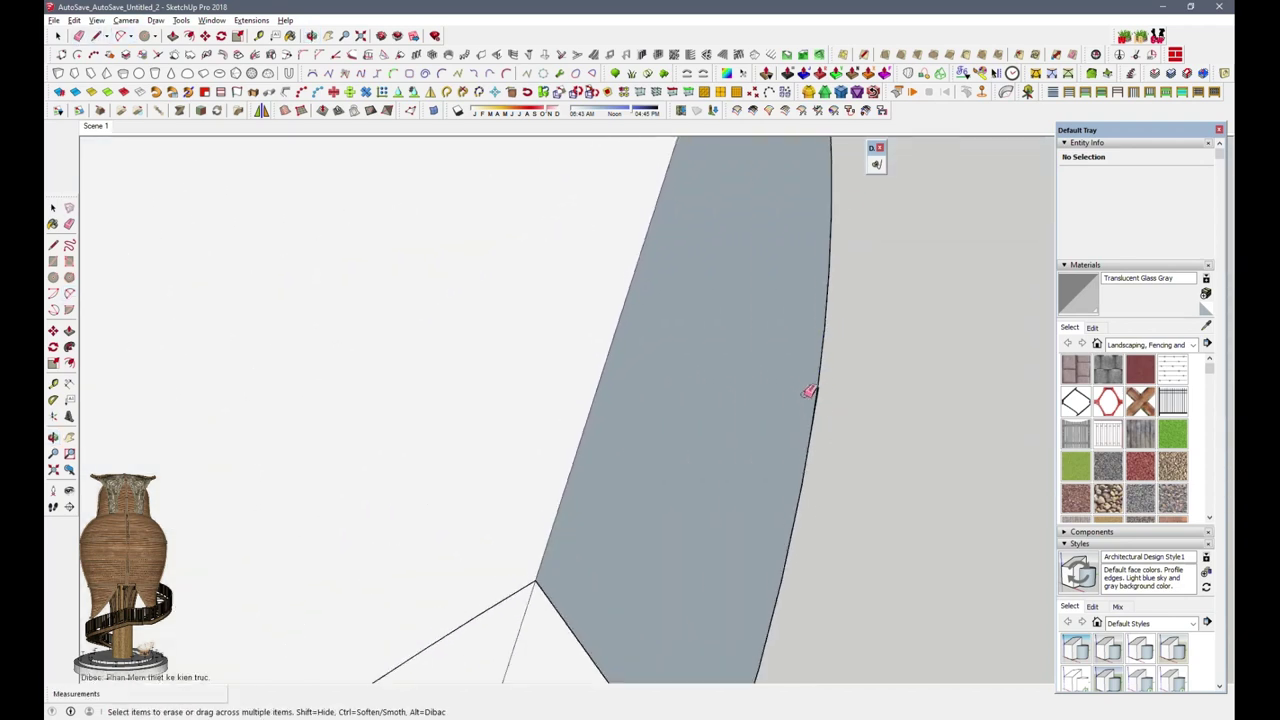
{"action": "scroll", "coordinate": [835, 380], "scroll_direction": "up", "scroll_amount": 2}
{"action": "scroll", "coordinate": [800, 365], "scroll_direction": "up", "scroll_amount": 1}
{"action": "middle_click_drag", "start_coordinate": [766, 448], "coordinate": [871, 220]}
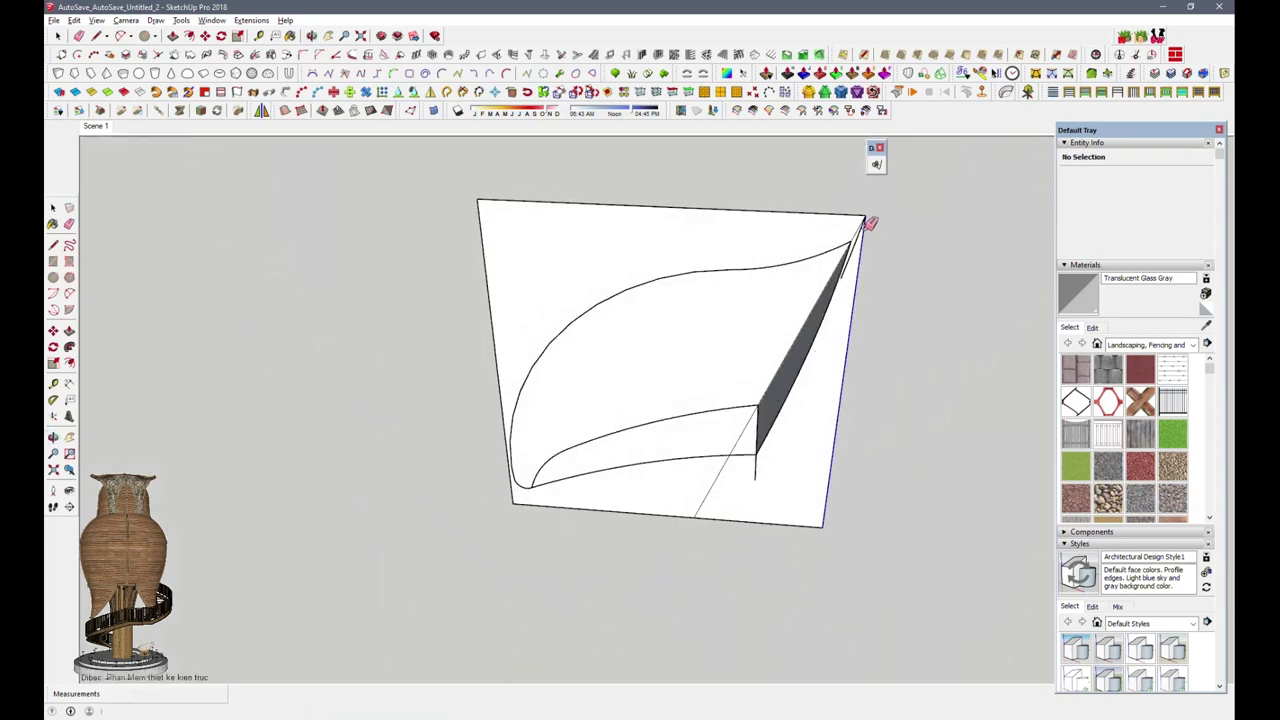
{"action": "left_click", "coordinate": [871, 220]}
{"action": "scroll", "coordinate": [862, 240], "scroll_direction": "up", "scroll_amount": 2}
{"action": "middle_click_drag", "start_coordinate": [696, 449], "coordinate": [733, 468]}
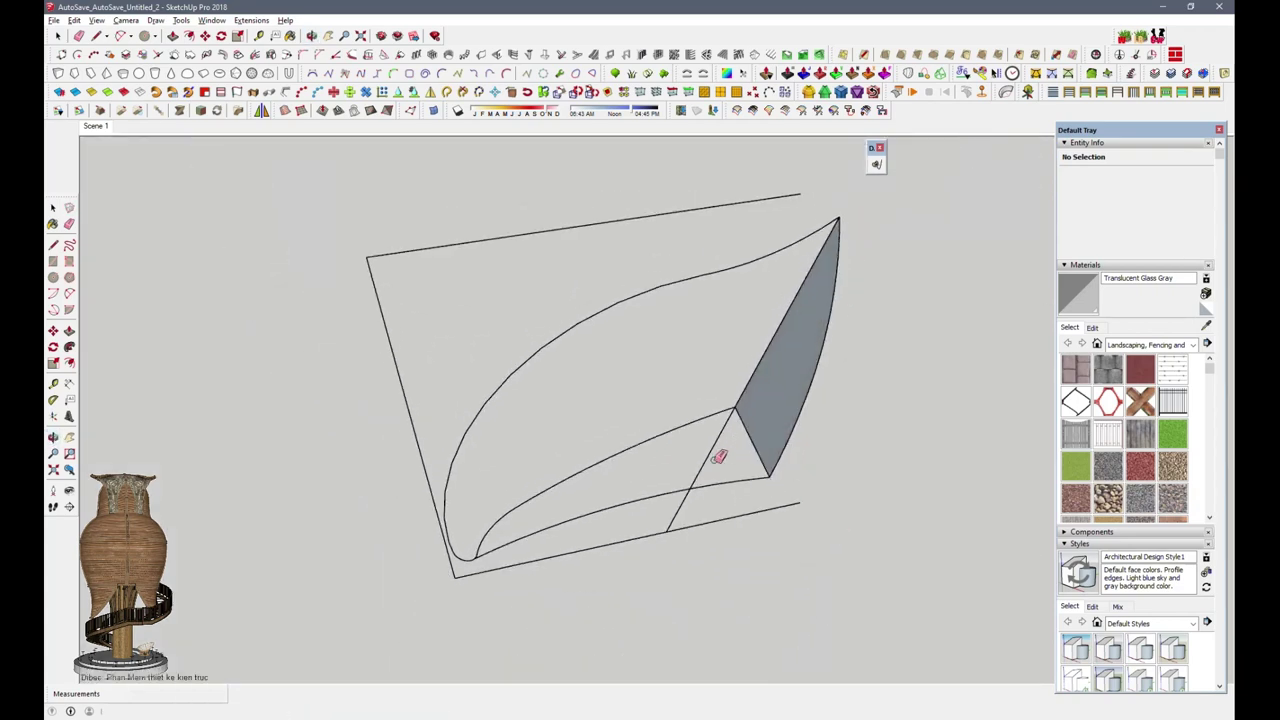
{"action": "left_click", "coordinate": [742, 406]}
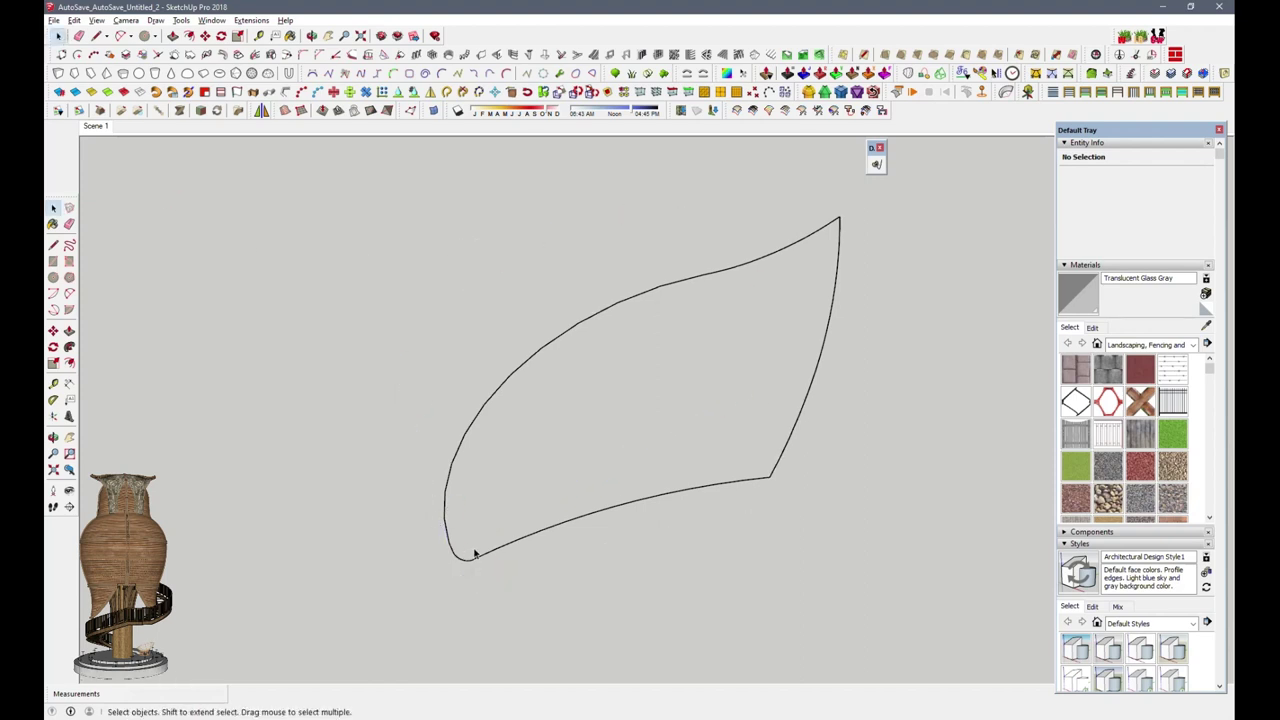
{"action": "scroll", "coordinate": [479, 569], "scroll_direction": "up", "scroll_amount": 2}
Step: Loft the leaf outline with Curviloft as lines only, then tube them at 0.4 diameter, precision 10
{"action": "scroll", "coordinate": [528, 541], "scroll_direction": "down", "scroll_amount": 2}
{"action": "left_click", "coordinate": [543, 533]}
{"action": "middle_click_drag", "start_coordinate": [543, 533], "coordinate": [977, 220]}
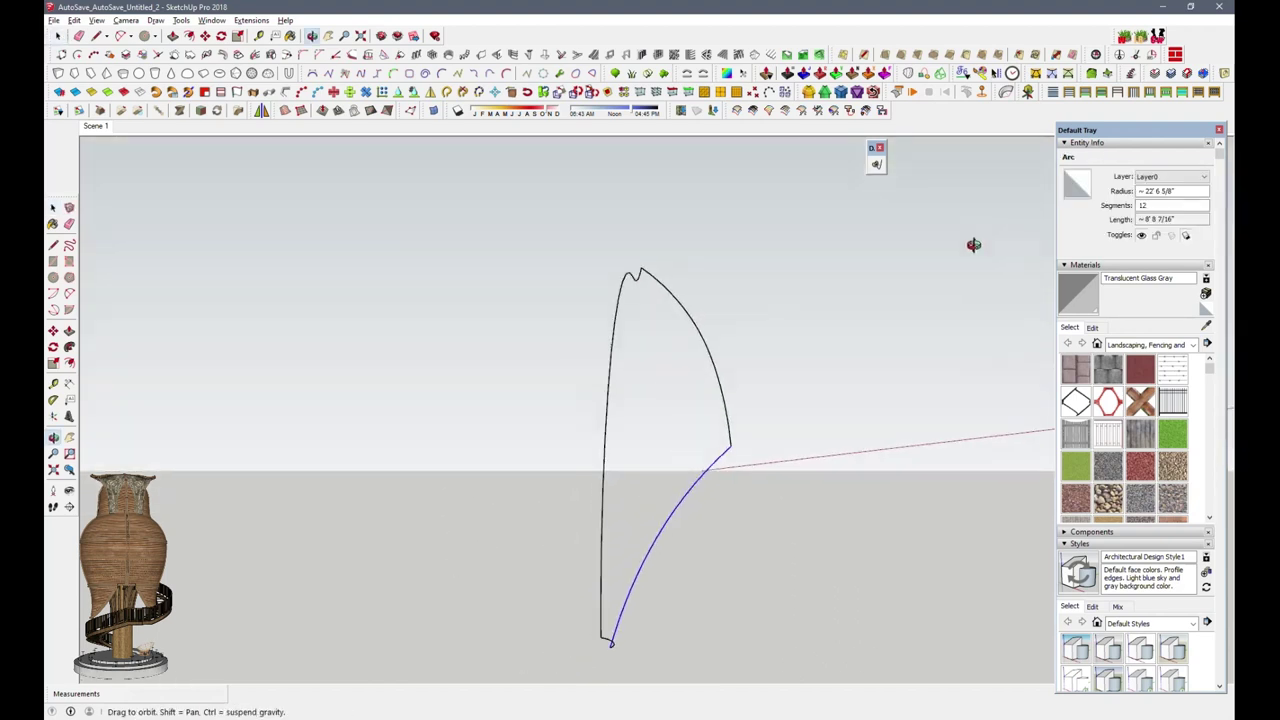
{"action": "left_click_drag", "start_coordinate": [779, 686], "coordinate": [780, 686]}
{"action": "middle_click_drag", "start_coordinate": [754, 371], "coordinate": [669, 328]}
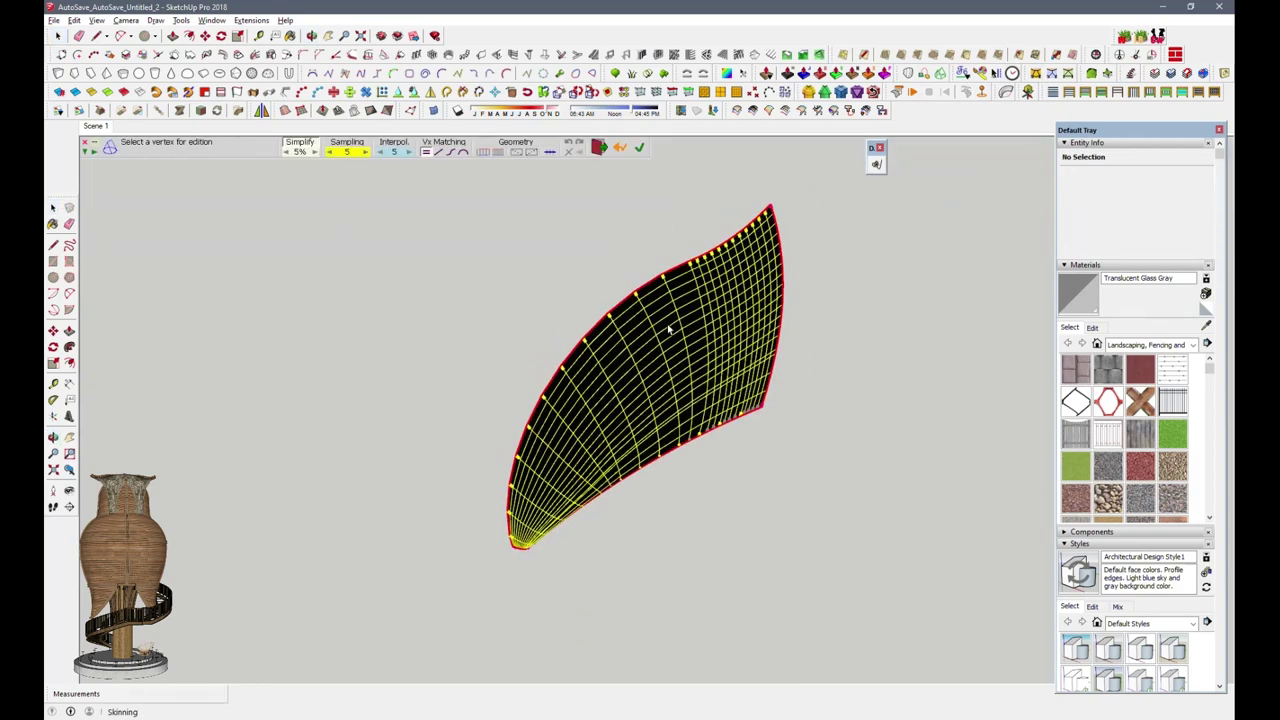
{"action": "left_click", "coordinate": [497, 154]}
{"action": "left_click", "coordinate": [496, 156]}
{"action": "left_click", "coordinate": [483, 156]}
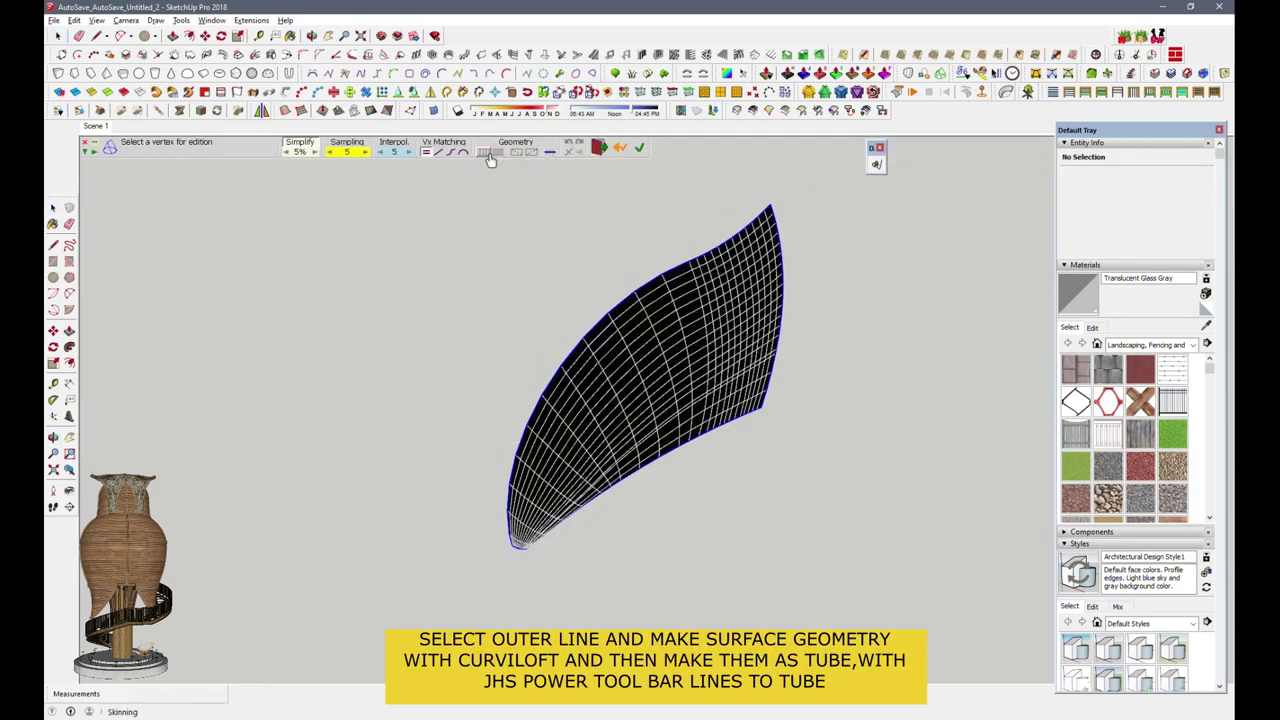
{"action": "left_click", "coordinate": [497, 156]}
{"action": "key", "text": "Return"}
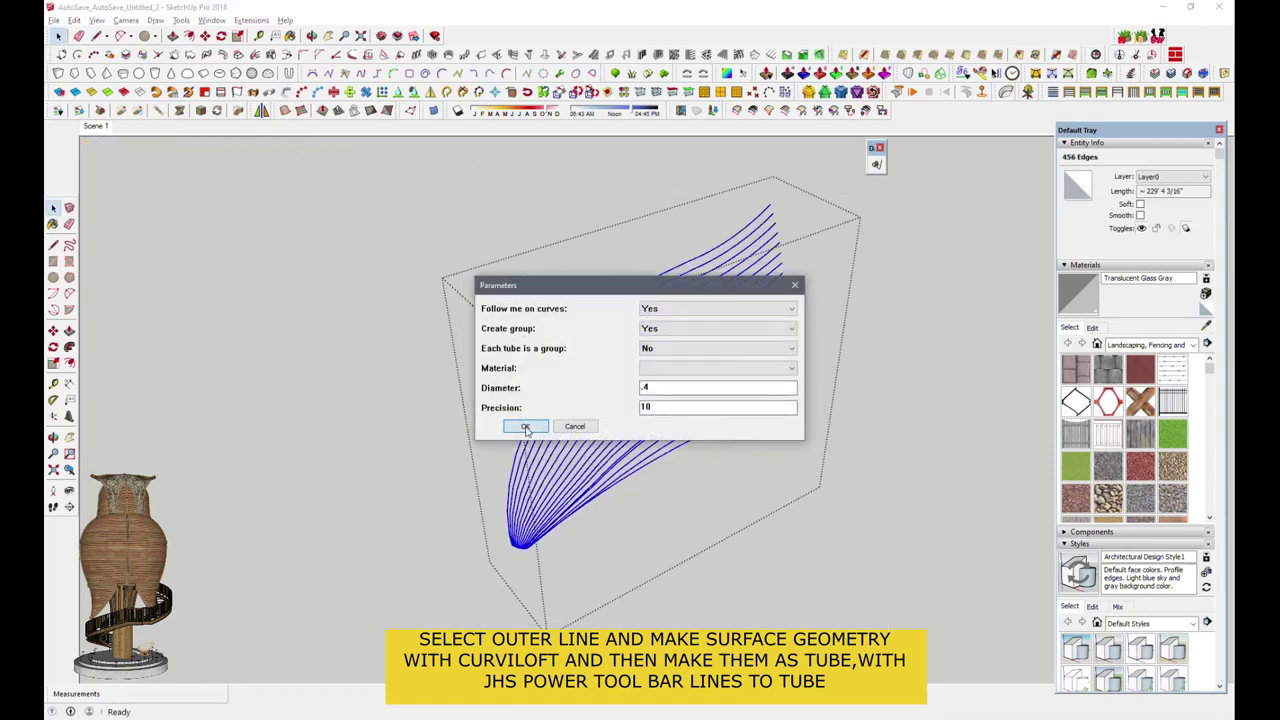
{"action": "left_click", "coordinate": [526, 427]}
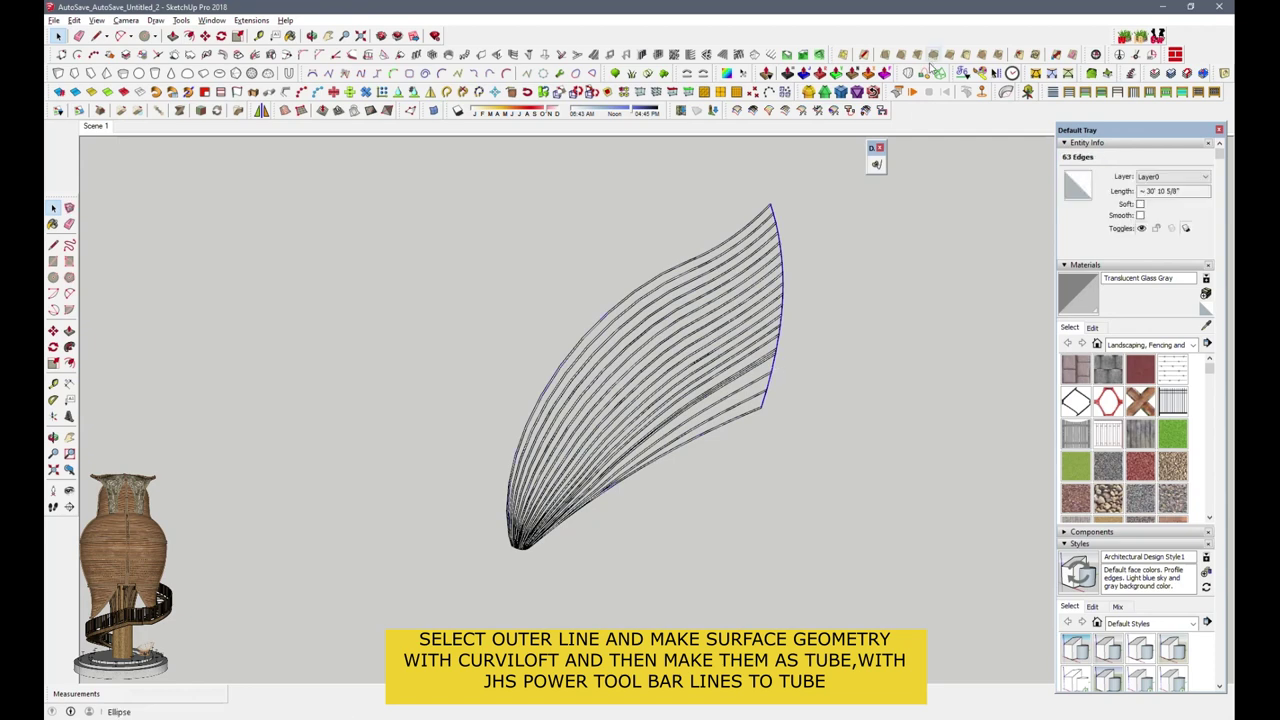
Step: Group the curved ribs, then cut and paste the group beside the owl eye
{"action": "left_click_drag", "start_coordinate": [430, 186], "coordinate": [843, 670]}
{"action": "right_click", "coordinate": [676, 380]}
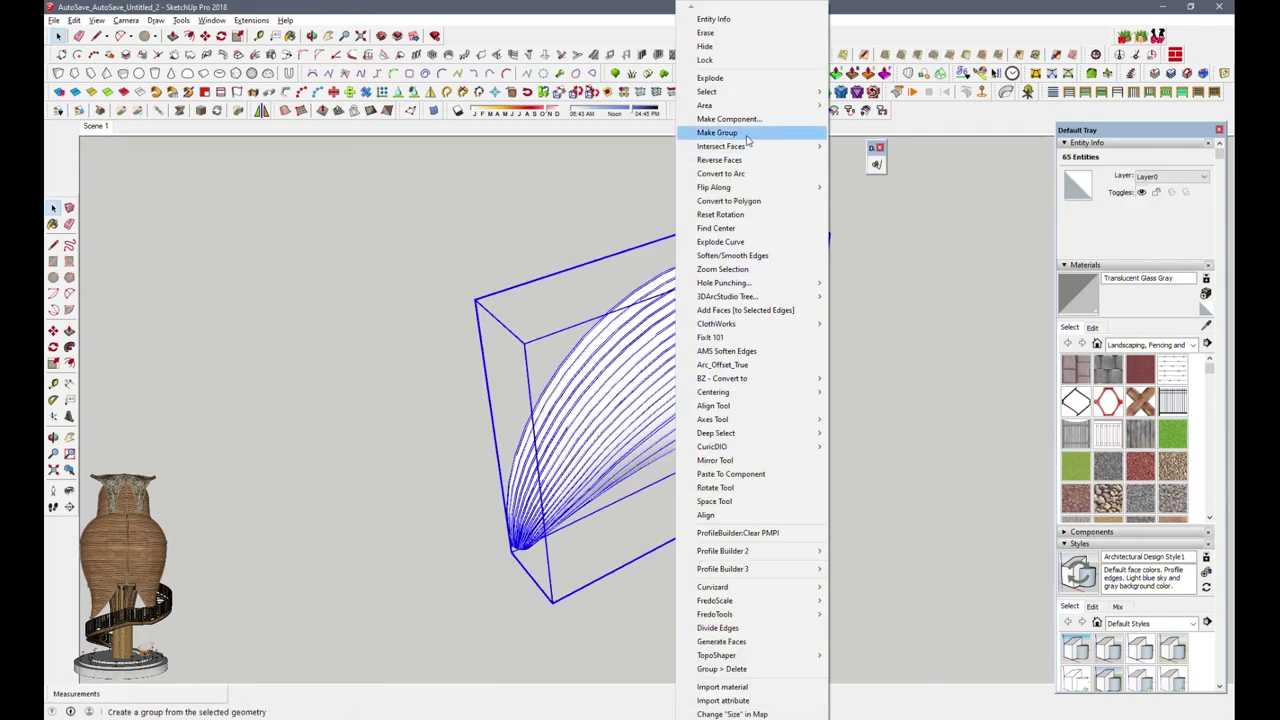
{"action": "left_click", "coordinate": [747, 133]}
{"action": "mouse_move", "coordinate": [426, 551]}
{"action": "middle_mouse_down"}
{"action": "mouse_move", "coordinate": [600, 450]}
{"action": "mouse_move", "coordinate": [813, 371]}
{"action": "mouse_move", "coordinate": [1050, 40]}
{"action": "middle_mouse_up"}
{"action": "scroll", "coordinate": [640, 330], "scroll_direction": "down", "scroll_amount": 5}
{"action": "scroll", "coordinate": [630, 330], "scroll_direction": "up", "scroll_amount": 4}
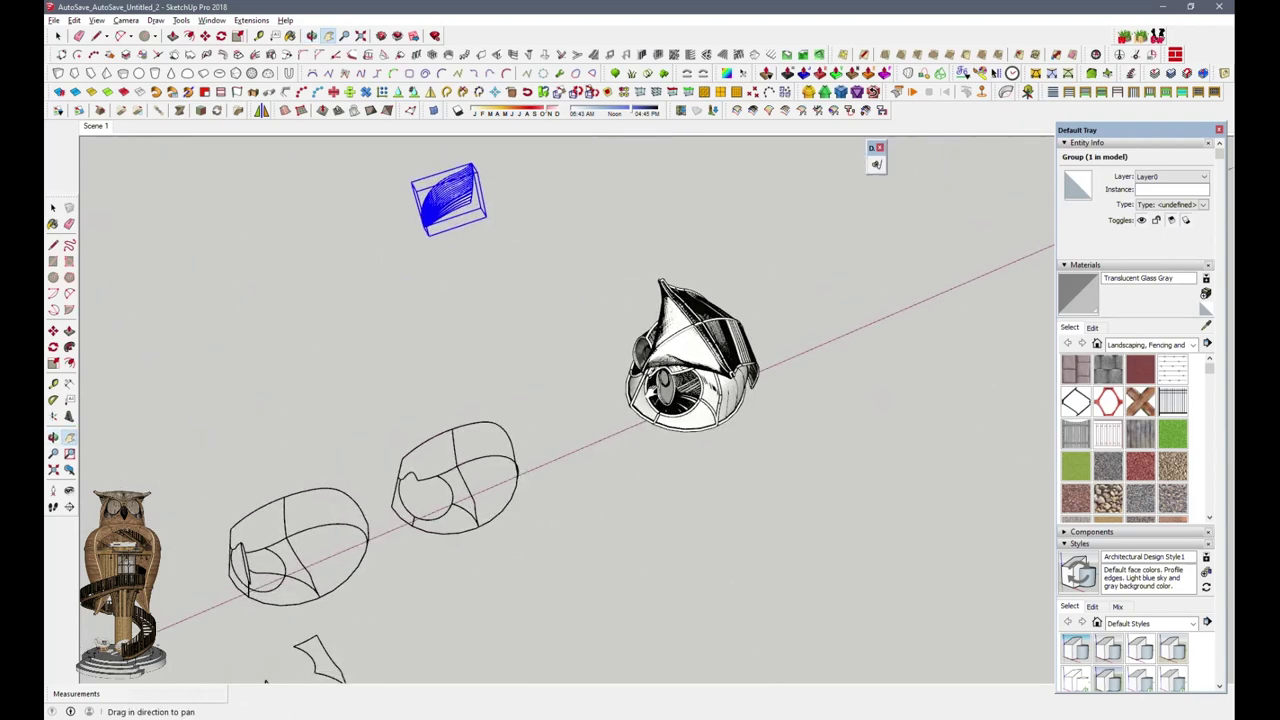
{"action": "scroll", "coordinate": [615, 327], "scroll_direction": "up", "scroll_amount": 4}
{"action": "scroll", "coordinate": [605, 325], "scroll_direction": "up", "scroll_amount": 3}
{"action": "key", "text": "ctrl+x"}
{"action": "key", "text": "ctrl+v"}
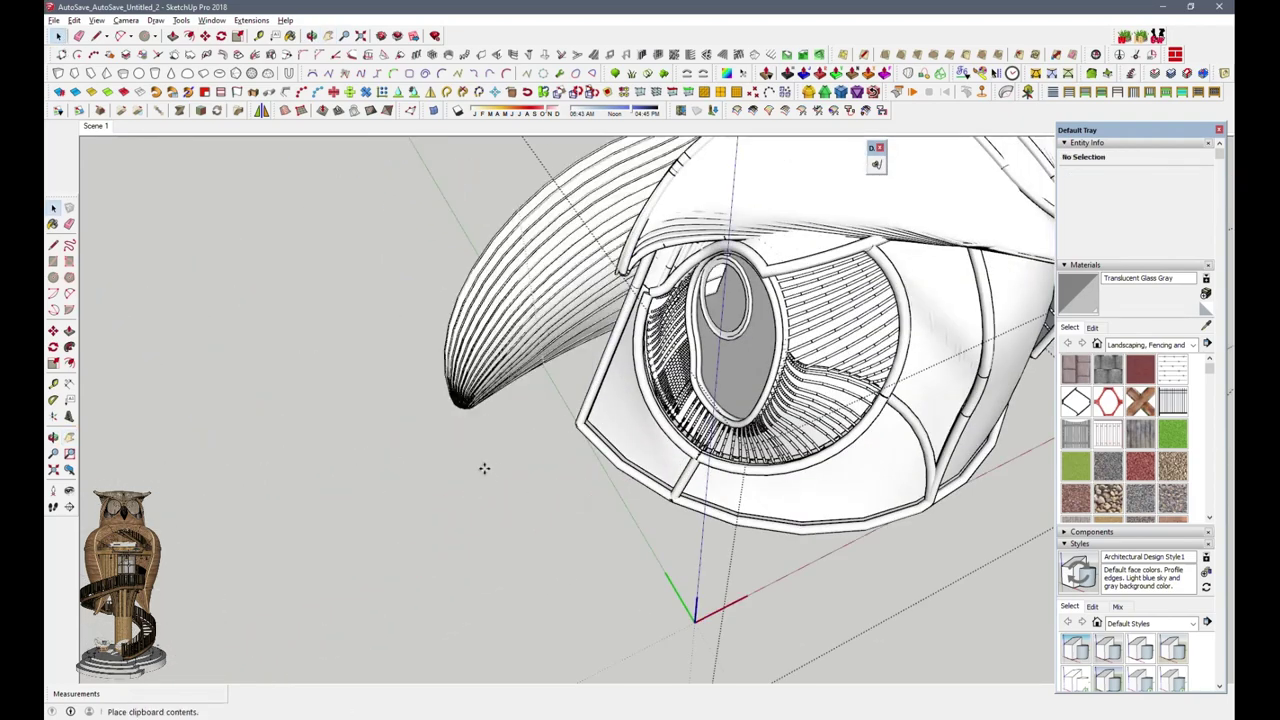
{"action": "left_click", "coordinate": [285, 460]}
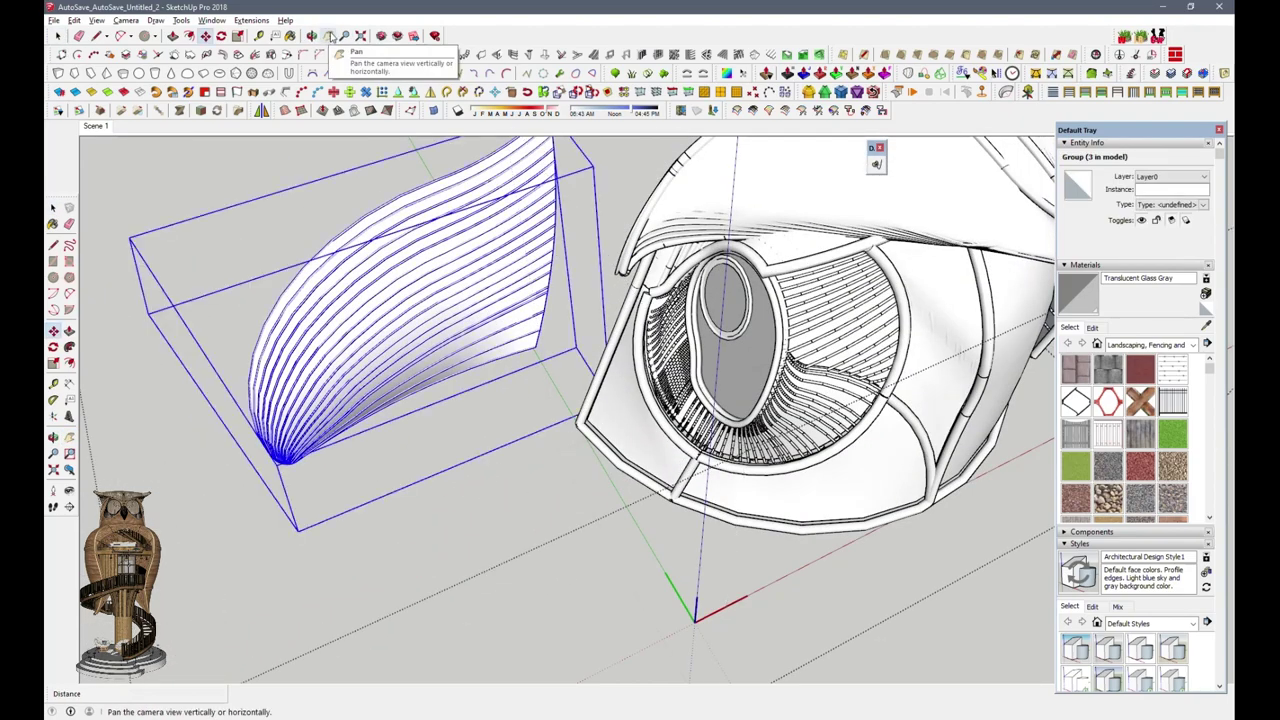
Step: Scale the rib group down to about 0.41 and move it against the eye shell's edge
{"action": "middle_click_drag", "start_coordinate": [290, 470], "coordinate": [300, 420]}
{"action": "key", "text": "s"}
{"action": "left_click_drag", "start_coordinate": [143, 309], "coordinate": [470, 405]}
{"action": "middle_click_drag", "start_coordinate": [474, 397], "coordinate": [540, 410]}
{"action": "key", "text": "m"}
{"action": "left_click", "coordinate": [609, 357]}
{"action": "mouse_move", "coordinate": [600, 340]}
{"action": "middle_mouse_down"}
{"action": "mouse_move", "coordinate": [658, 228]}
{"action": "mouse_move", "coordinate": [427, 476]}
{"action": "mouse_move", "coordinate": [216, 117]}
{"action": "middle_mouse_up"}
{"action": "left_click", "coordinate": [657, 229]}
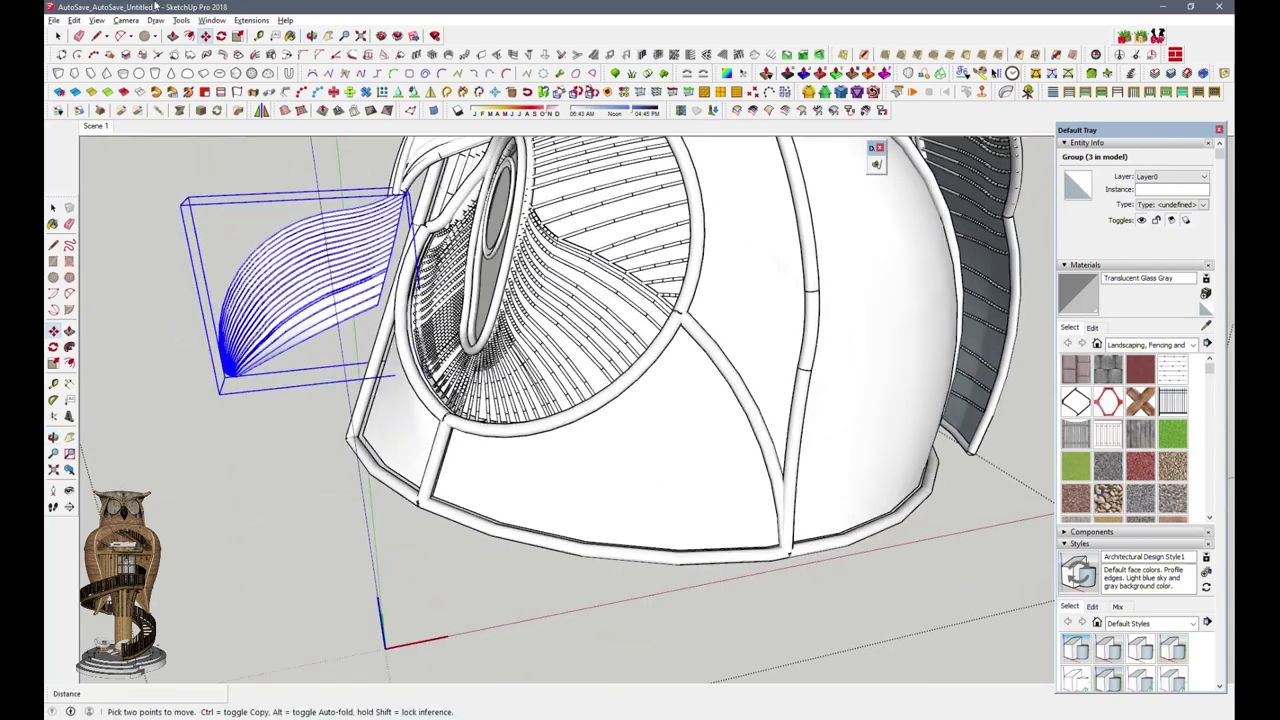
{"action": "middle_click_drag", "start_coordinate": [372, 310], "coordinate": [370, 286]}
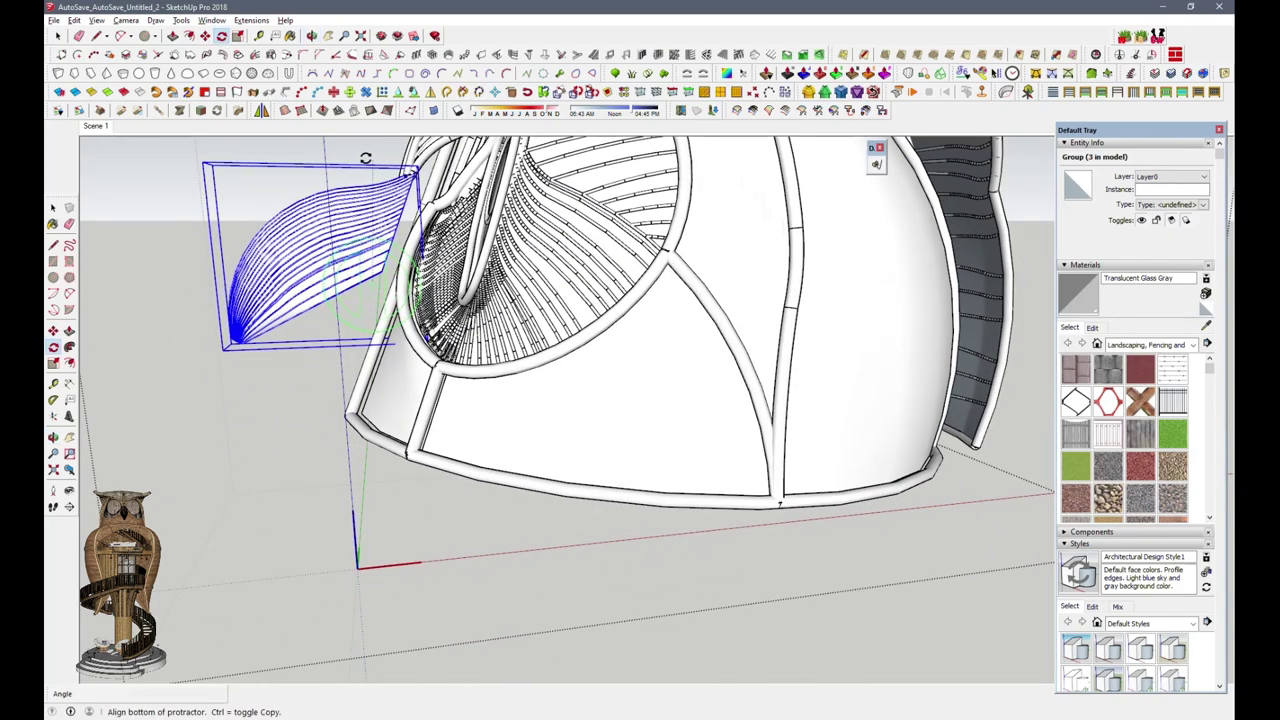
Step: Shift the group up and right, and squash it to 0.97 height to fit the head
{"action": "key", "text": "m"}
{"action": "middle_click_drag", "start_coordinate": [404, 544], "coordinate": [422, 569]}
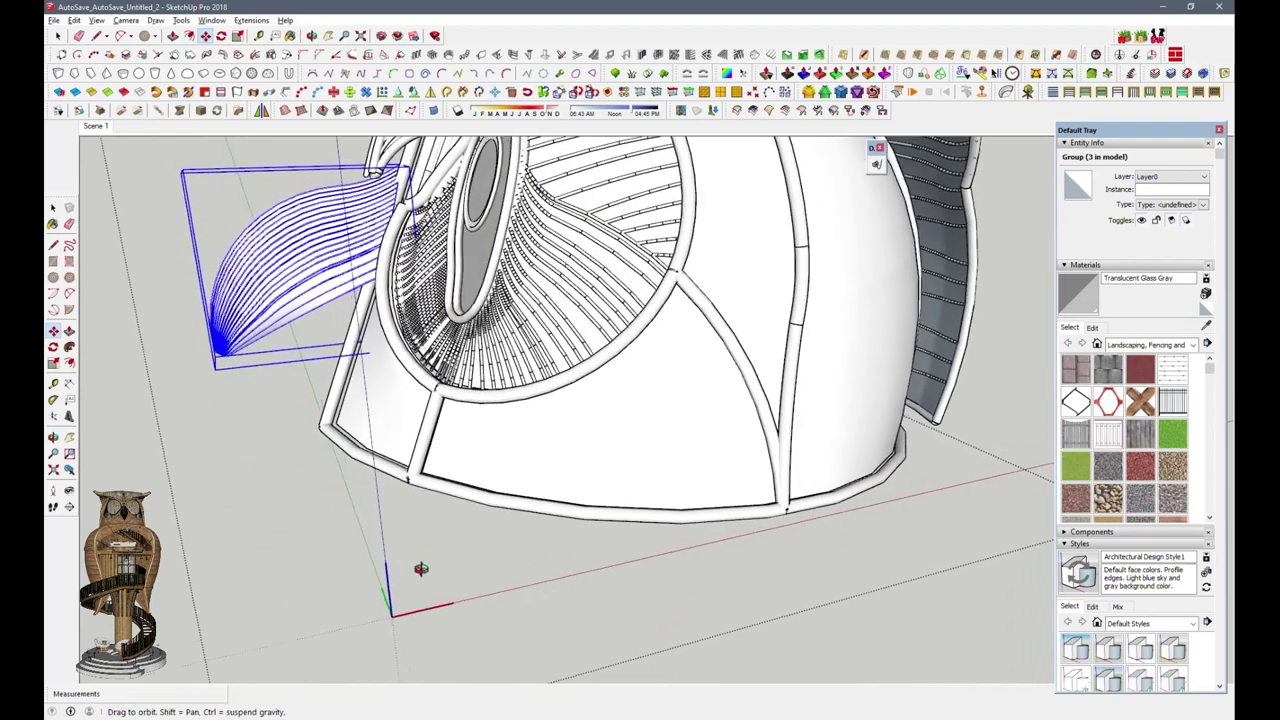
{"action": "left_click_drag", "start_coordinate": [367, 350], "coordinate": [377, 311]}
{"action": "mouse_move", "coordinate": [377, 311]}
{"action": "middle_mouse_down"}
{"action": "mouse_move", "coordinate": [700, 608]}
{"action": "mouse_move", "coordinate": [330, 405]}
{"action": "middle_mouse_up"}
{"action": "key", "text": "s"}
{"action": "mouse_move", "coordinate": [318, 427]}
{"action": "left_mouse_down"}
{"action": "mouse_move", "coordinate": [323, 410]}
{"action": "mouse_move", "coordinate": [363, 443]}
{"action": "left_mouse_up"}
{"action": "mouse_move", "coordinate": [363, 443]}
{"action": "middle_mouse_down"}
{"action": "mouse_move", "coordinate": [328, 315]}
{"action": "mouse_move", "coordinate": [580, 530]}
{"action": "middle_mouse_up"}
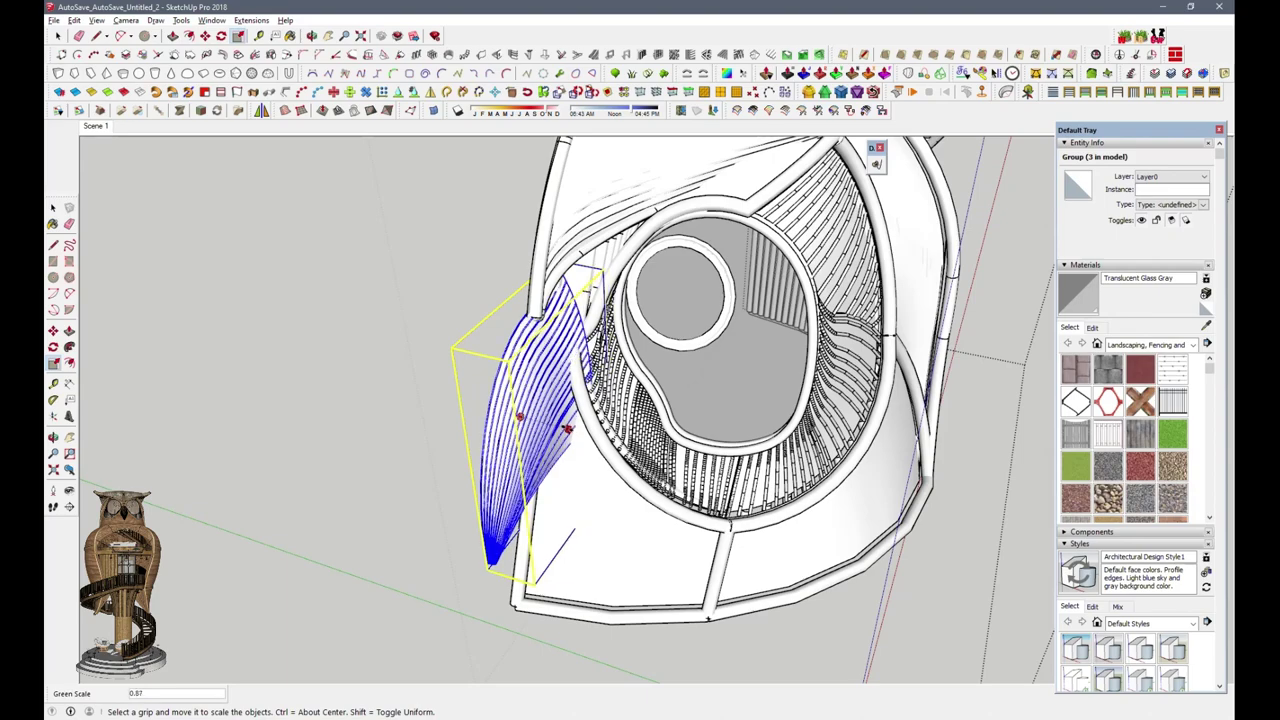
{"action": "middle_click_drag", "start_coordinate": [580, 530], "coordinate": [645, 495]}
{"action": "mouse_move", "coordinate": [666, 354]}
{"action": "middle_mouse_down"}
{"action": "mouse_move", "coordinate": [600, 420]}
{"action": "mouse_move", "coordinate": [775, 464]}
{"action": "mouse_move", "coordinate": [377, 439]}
{"action": "mouse_move", "coordinate": [463, 296]}
{"action": "mouse_move", "coordinate": [1071, 371]}
{"action": "mouse_move", "coordinate": [1006, 471]}
{"action": "mouse_move", "coordinate": [886, 366]}
{"action": "mouse_move", "coordinate": [865, 511]}
{"action": "mouse_move", "coordinate": [394, 451]}
{"action": "middle_mouse_up"}
{"action": "key", "text": "space"}
{"action": "key", "text": "space"}
{"action": "key", "text": "space"}
Step: Select the right-hand body outline and draw a first 2-point arc across it
{"action": "left_click", "coordinate": [725, 455]}
{"action": "mouse_move", "coordinate": [725, 455]}
{"action": "middle_mouse_down"}
{"action": "mouse_move", "coordinate": [831, 391]}
{"action": "mouse_move", "coordinate": [683, 486]}
{"action": "mouse_move", "coordinate": [675, 412]}
{"action": "middle_mouse_up"}
{"action": "left_click", "coordinate": [675, 410]}
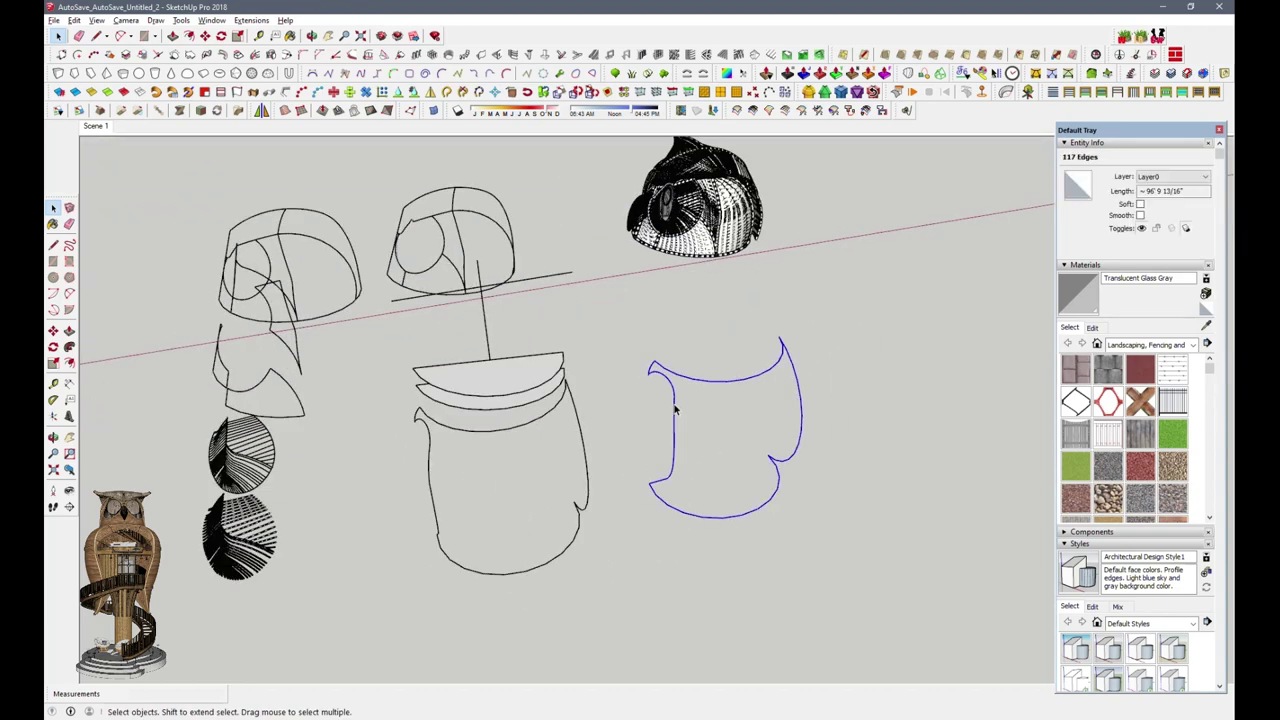
{"action": "mouse_move", "coordinate": [690, 218]}
{"action": "middle_mouse_down"}
{"action": "mouse_move", "coordinate": [751, 371]}
{"action": "mouse_move", "coordinate": [620, 300]}
{"action": "middle_mouse_up"}
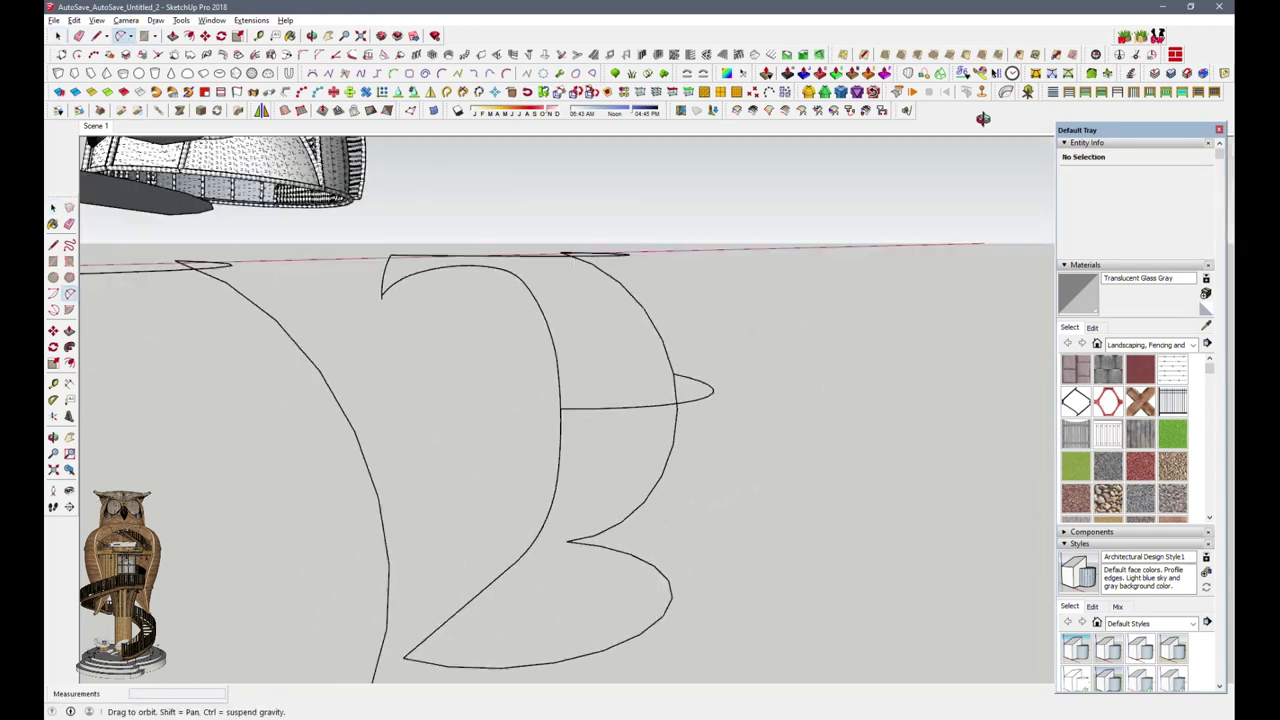
{"action": "left_click", "coordinate": [602, 265]}
{"action": "left_click", "coordinate": [694, 399]}
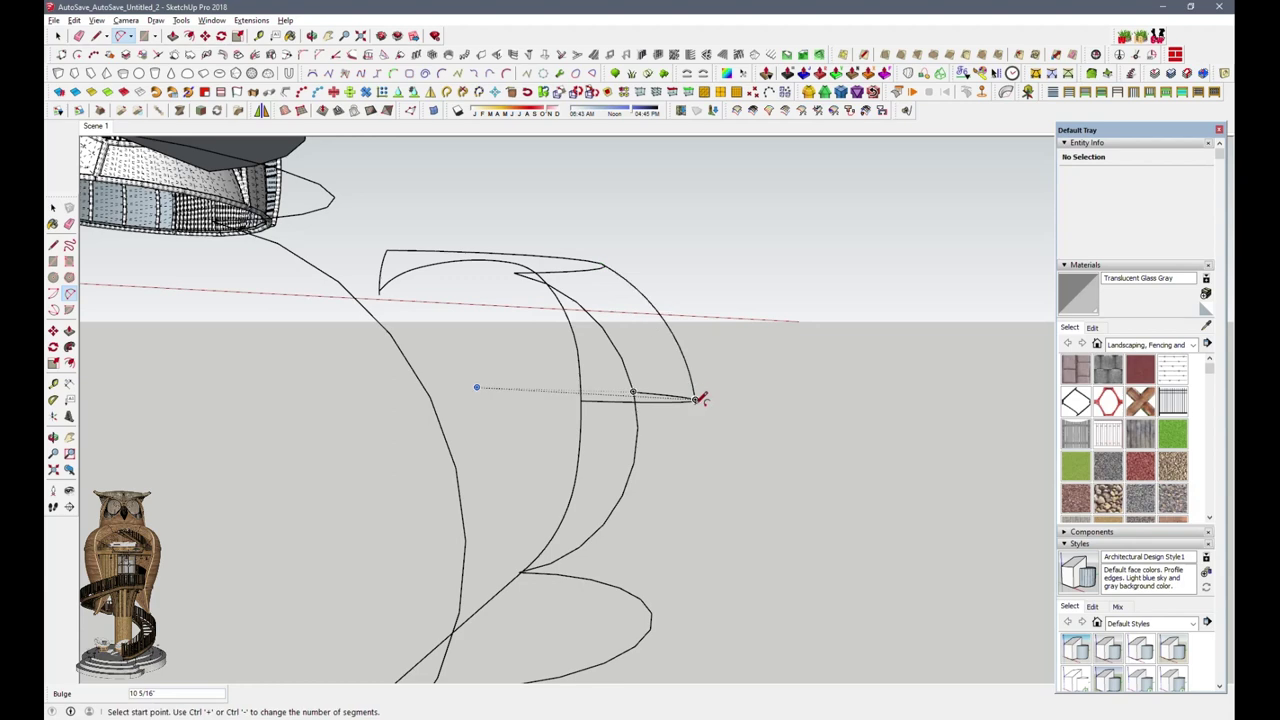
Step: Draw a second 2-point arc on the jug outline, adjusting its bulge
{"action": "middle_click_drag", "start_coordinate": [697, 485], "coordinate": [771, 471]}
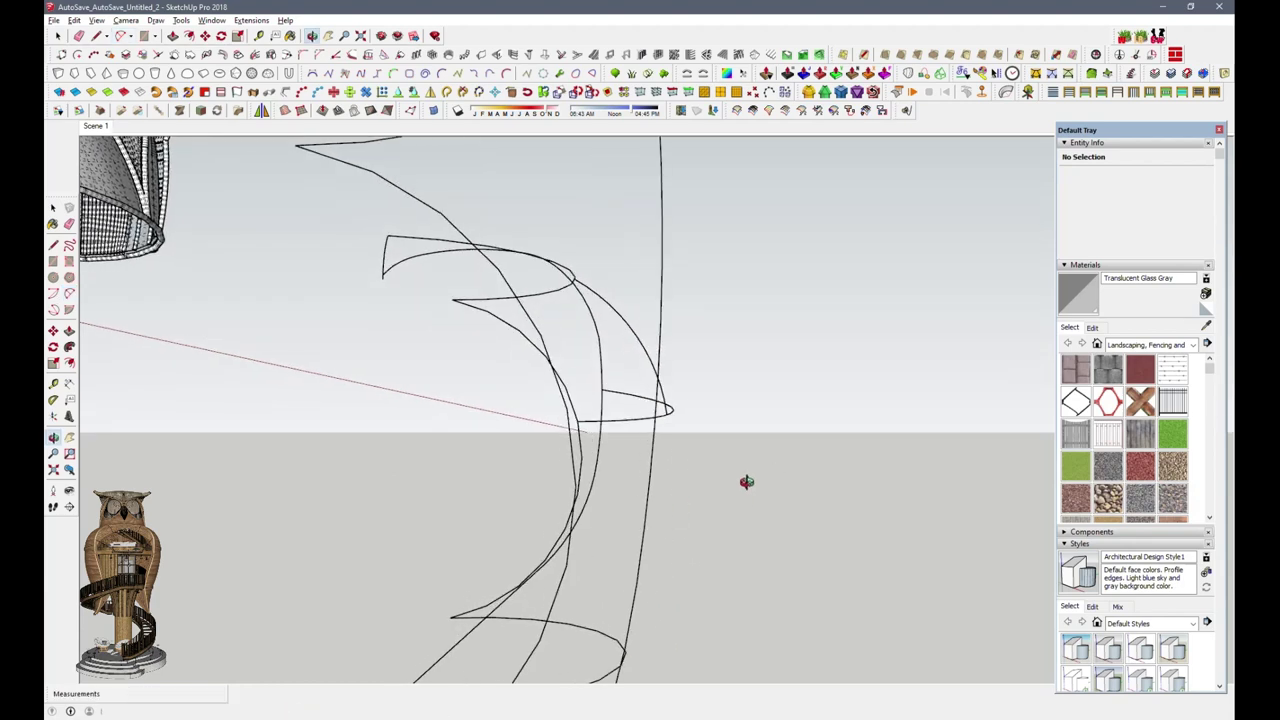
{"action": "middle_click_drag", "start_coordinate": [674, 409], "coordinate": [763, 306]}
{"action": "mouse_move", "coordinate": [560, 300]}
{"action": "middle_mouse_down"}
{"action": "mouse_move", "coordinate": [668, 374]}
{"action": "mouse_move", "coordinate": [526, 431]}
{"action": "mouse_move", "coordinate": [713, 410]}
{"action": "mouse_move", "coordinate": [489, 657]}
{"action": "middle_mouse_up"}
{"action": "left_click", "coordinate": [705, 416]}
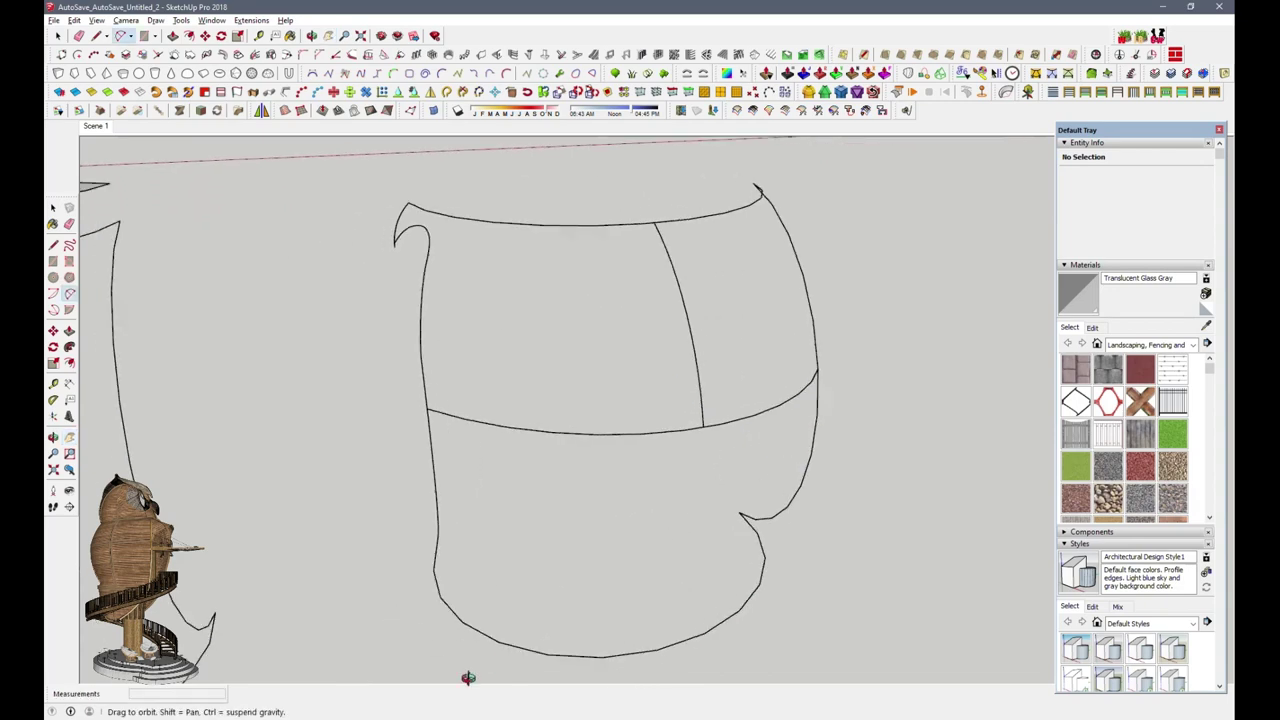
{"action": "left_click", "coordinate": [680, 620]}
{"action": "mouse_move", "coordinate": [680, 620]}
{"action": "middle_mouse_down"}
{"action": "mouse_move", "coordinate": [1034, 209]}
{"action": "mouse_move", "coordinate": [742, 495]}
{"action": "middle_mouse_up"}
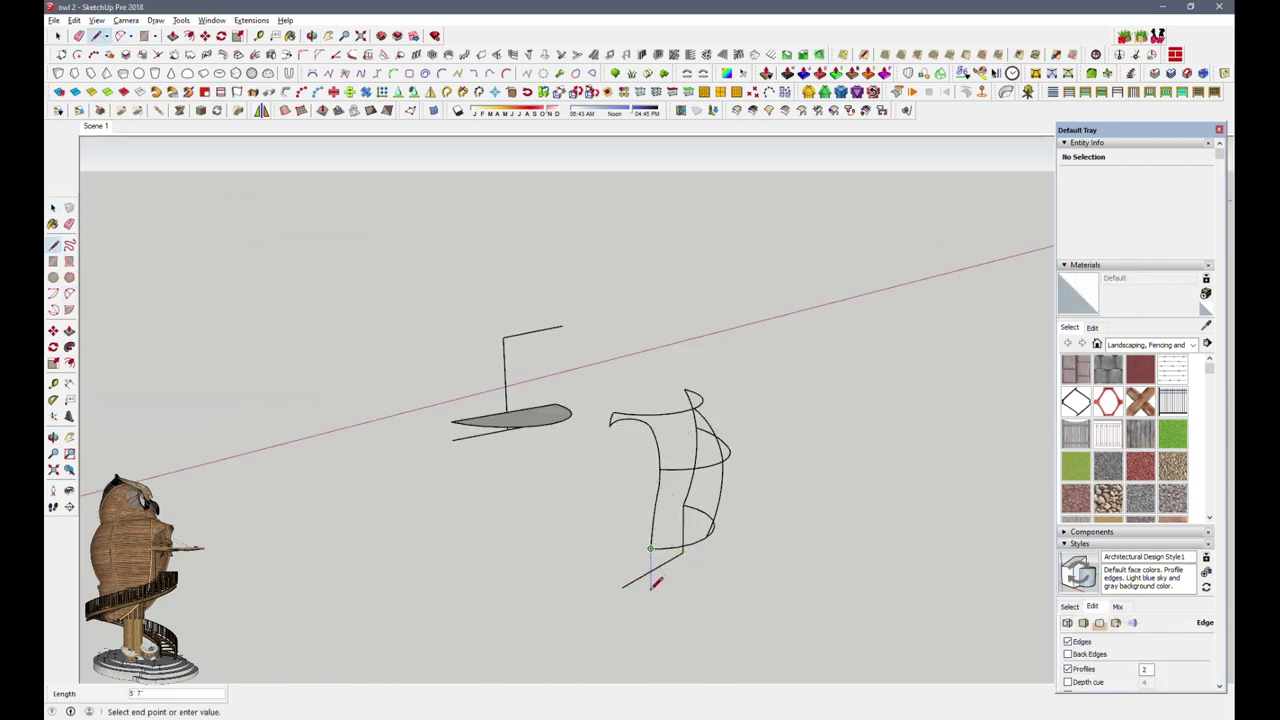
Step: Draw a small rounded arc on the grey base face below the body
{"action": "middle_click_drag", "start_coordinate": [692, 545], "coordinate": [457, 571]}
{"action": "key", "text": "a"}
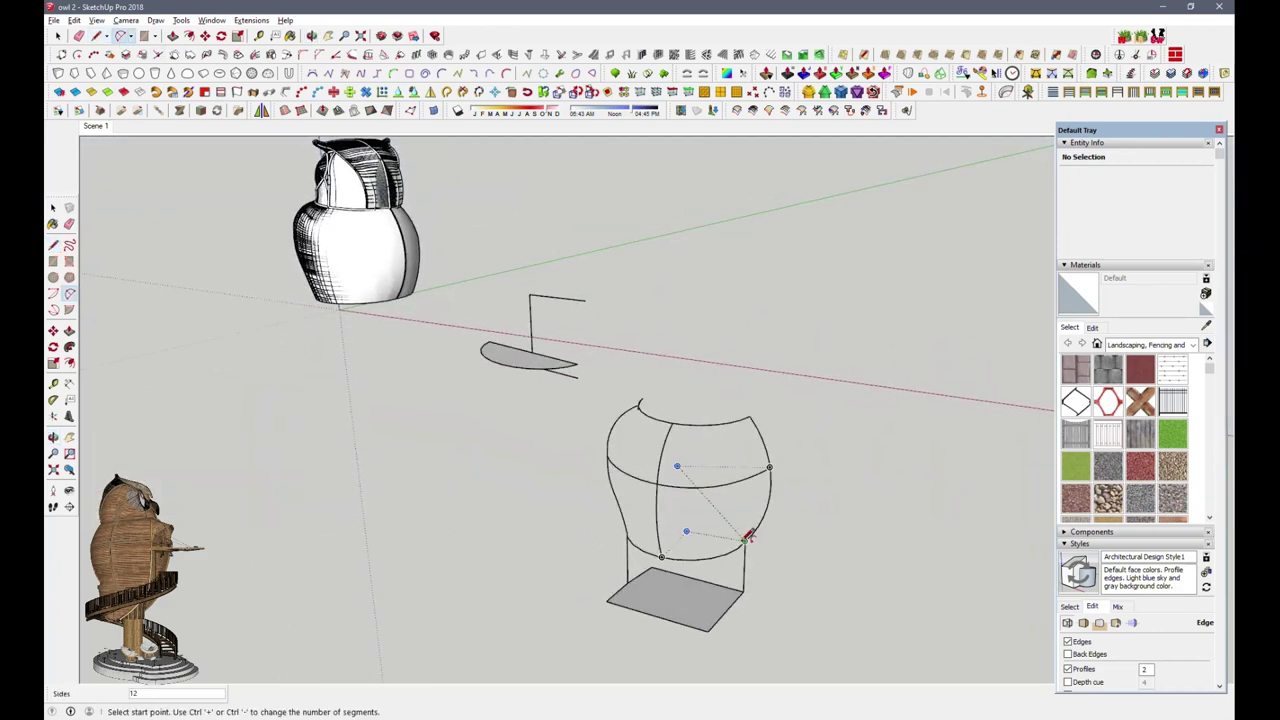
{"action": "middle_click_drag", "start_coordinate": [748, 537], "coordinate": [706, 568]}
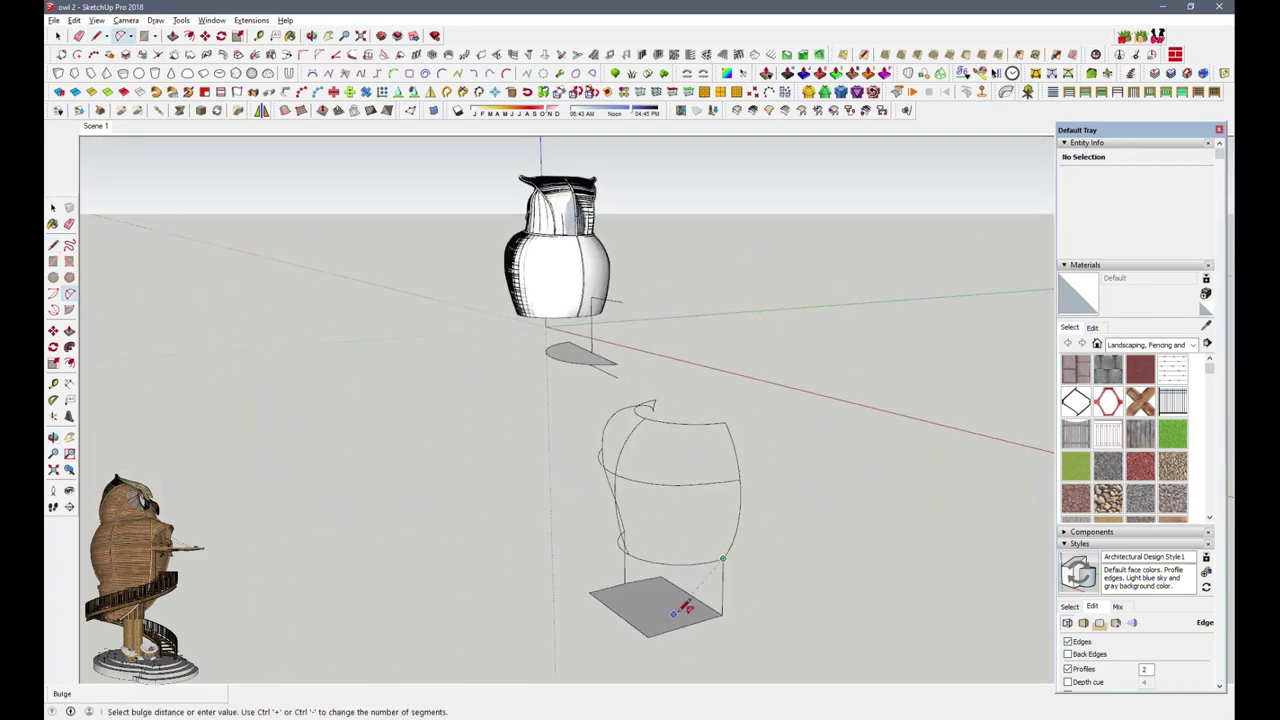
{"action": "scroll", "coordinate": [686, 607], "scroll_direction": "up", "scroll_amount": 3}
{"action": "left_click", "coordinate": [688, 592]}
{"action": "mouse_move", "coordinate": [688, 592]}
{"action": "middle_mouse_down"}
{"action": "mouse_move", "coordinate": [909, 603]}
{"action": "mouse_move", "coordinate": [924, 629]}
{"action": "middle_mouse_up"}
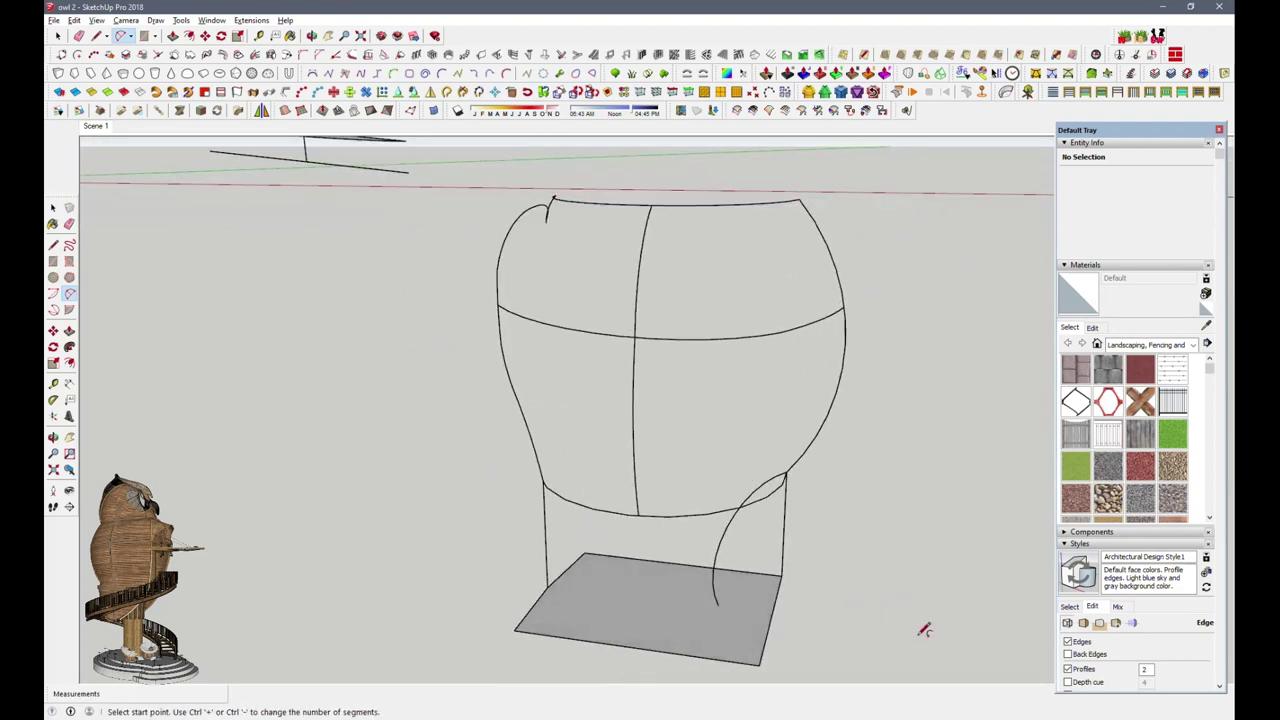
{"action": "middle_click_drag", "start_coordinate": [718, 622], "coordinate": [787, 633]}
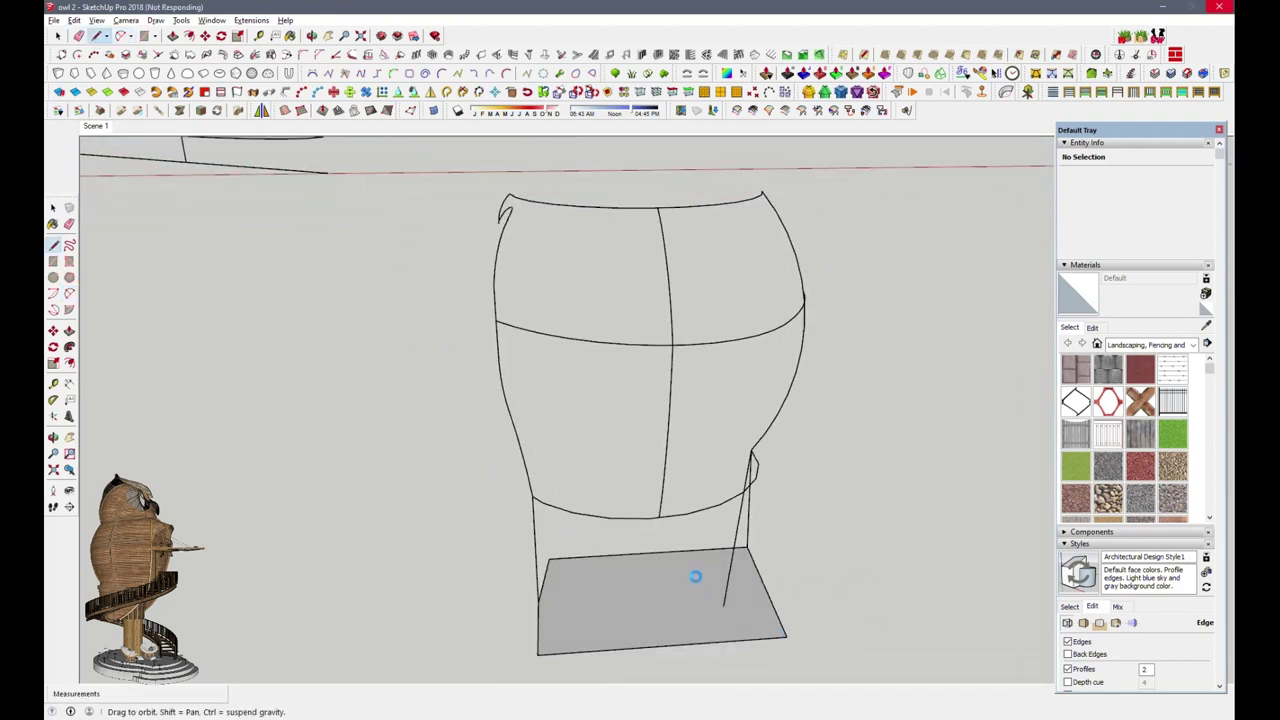
{"action": "middle_click_drag", "start_coordinate": [692, 573], "coordinate": [598, 563]}
{"action": "mouse_move", "coordinate": [748, 505]}
{"action": "middle_mouse_down"}
{"action": "mouse_move", "coordinate": [560, 443]}
{"action": "mouse_move", "coordinate": [582, 466]}
{"action": "middle_mouse_up"}
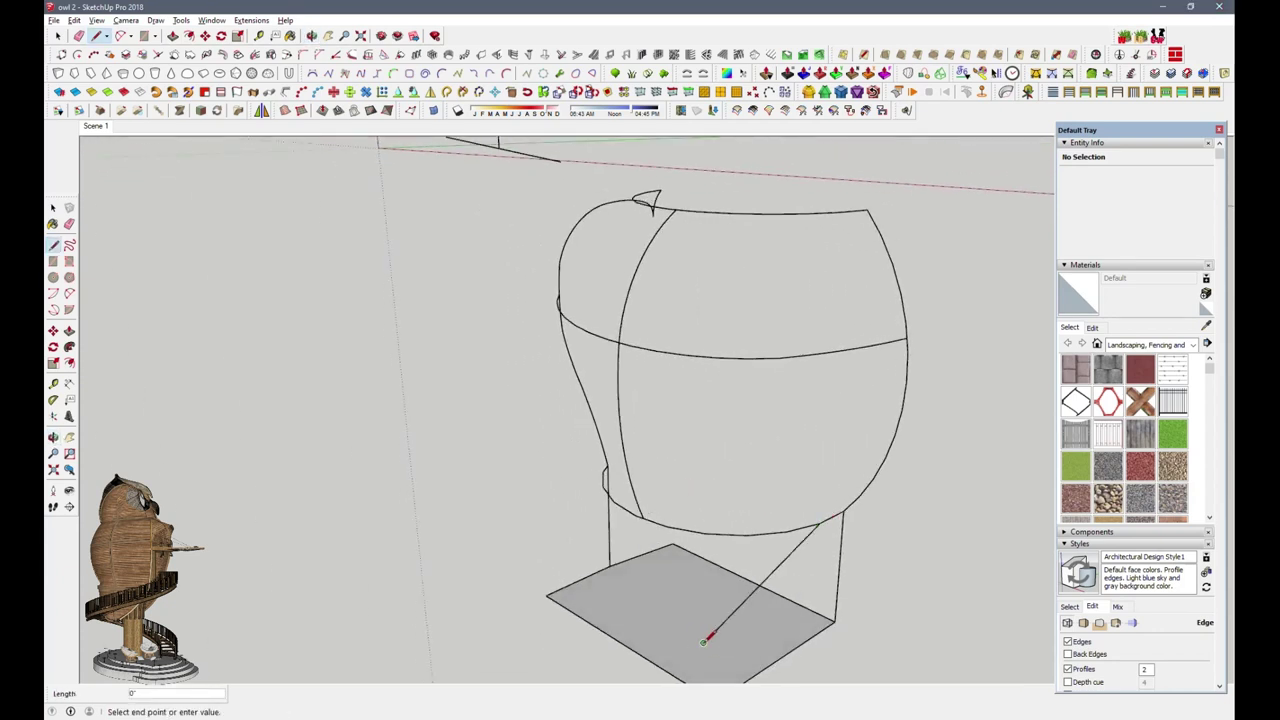
{"action": "left_click", "coordinate": [655, 620]}
{"action": "middle_click_drag", "start_coordinate": [655, 620], "coordinate": [871, 608]}
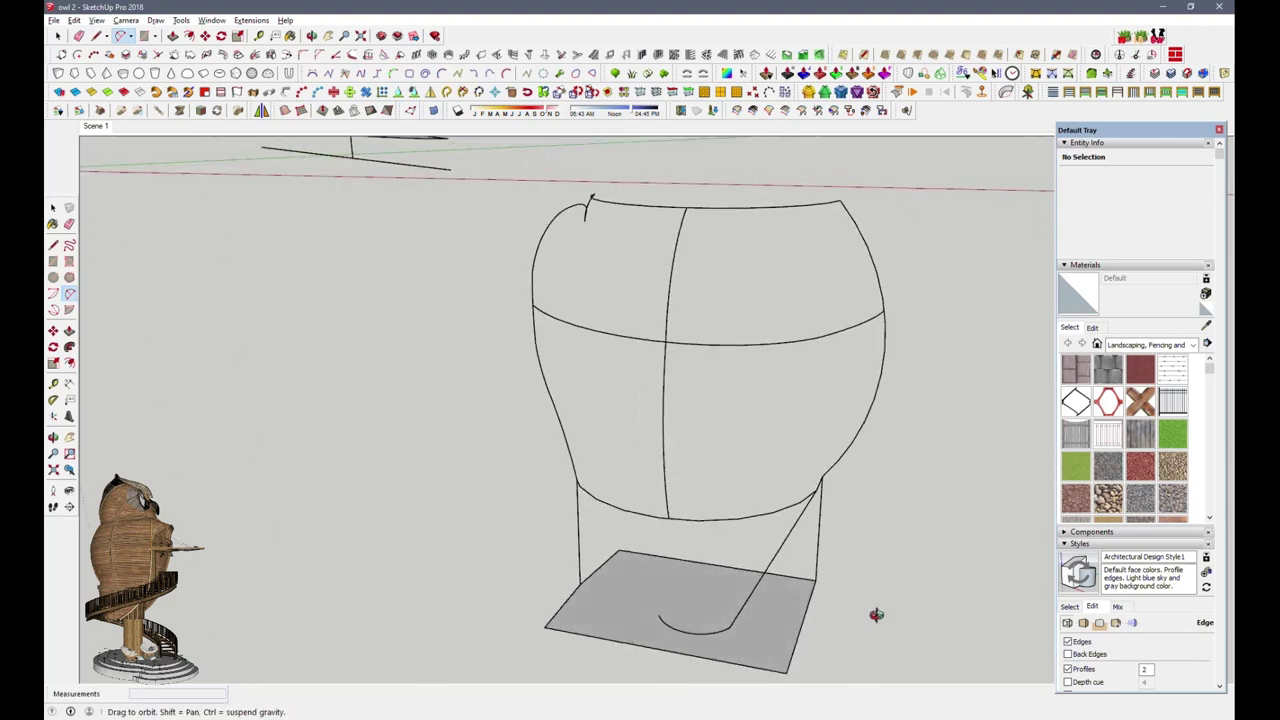
Step: Draw the leg edge from the body point down to the base, then return to Select
{"action": "left_click", "coordinate": [563, 490]}
{"action": "mouse_move", "coordinate": [563, 490]}
{"action": "middle_mouse_down"}
{"action": "mouse_move", "coordinate": [908, 503]}
{"action": "mouse_move", "coordinate": [1029, 371]}
{"action": "mouse_move", "coordinate": [714, 506]}
{"action": "middle_mouse_up"}
{"action": "left_click", "coordinate": [663, 642]}
{"action": "mouse_move", "coordinate": [663, 642]}
{"action": "middle_mouse_down"}
{"action": "mouse_move", "coordinate": [386, 609]}
{"action": "mouse_move", "coordinate": [794, 669]}
{"action": "mouse_move", "coordinate": [931, 600]}
{"action": "mouse_move", "coordinate": [439, 607]}
{"action": "mouse_move", "coordinate": [323, 543]}
{"action": "mouse_move", "coordinate": [742, 493]}
{"action": "middle_mouse_up"}
{"action": "key", "text": "a"}
{"action": "scroll", "coordinate": [796, 531], "scroll_direction": "up", "scroll_amount": 5}
{"action": "mouse_move", "coordinate": [623, 600]}
{"action": "middle_mouse_down"}
{"action": "mouse_move", "coordinate": [580, 657]}
{"action": "mouse_move", "coordinate": [598, 533]}
{"action": "mouse_move", "coordinate": [600, 549]}
{"action": "middle_mouse_up"}
{"action": "mouse_move", "coordinate": [600, 505]}
{"action": "middle_mouse_down"}
{"action": "mouse_move", "coordinate": [819, 443]}
{"action": "mouse_move", "coordinate": [723, 531]}
{"action": "mouse_move", "coordinate": [1003, 366]}
{"action": "mouse_move", "coordinate": [877, 431]}
{"action": "middle_mouse_up"}
{"action": "key", "text": "space"}
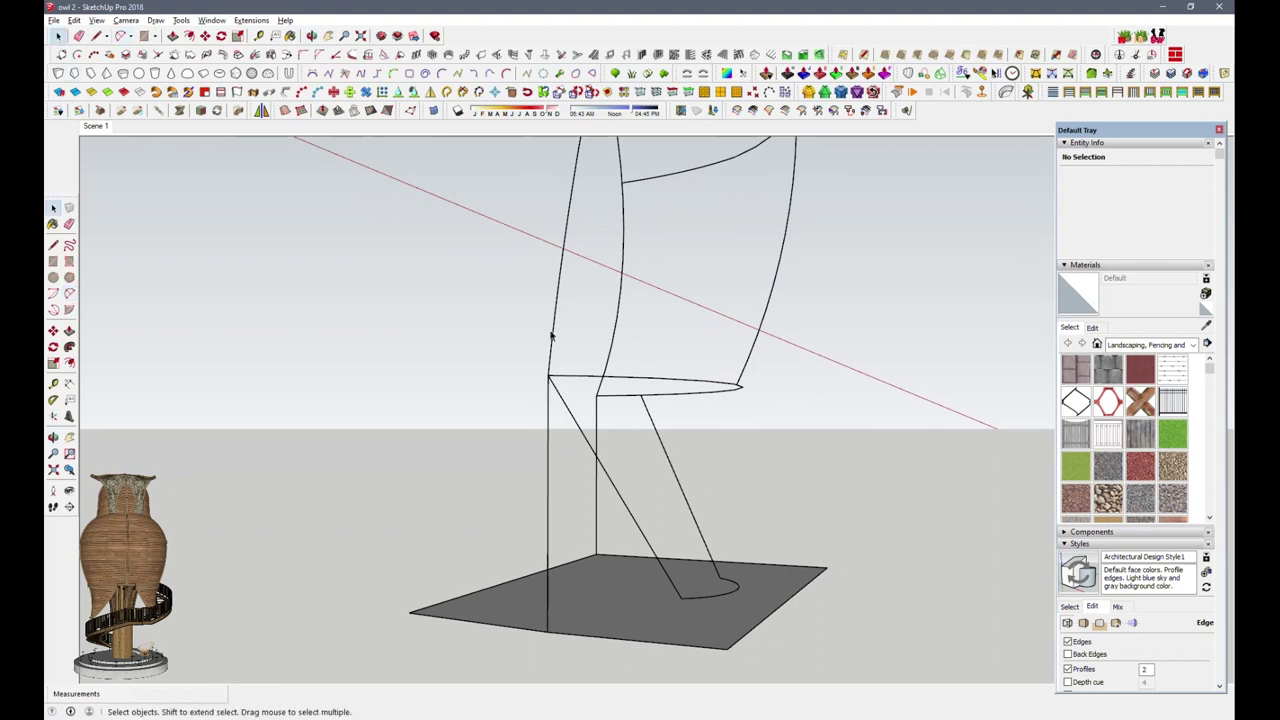
Step: Try a loft across the leg outline, discard it, and complete the arc at the base
{"action": "left_click_drag", "start_coordinate": [719, 433], "coordinate": [667, 460]}
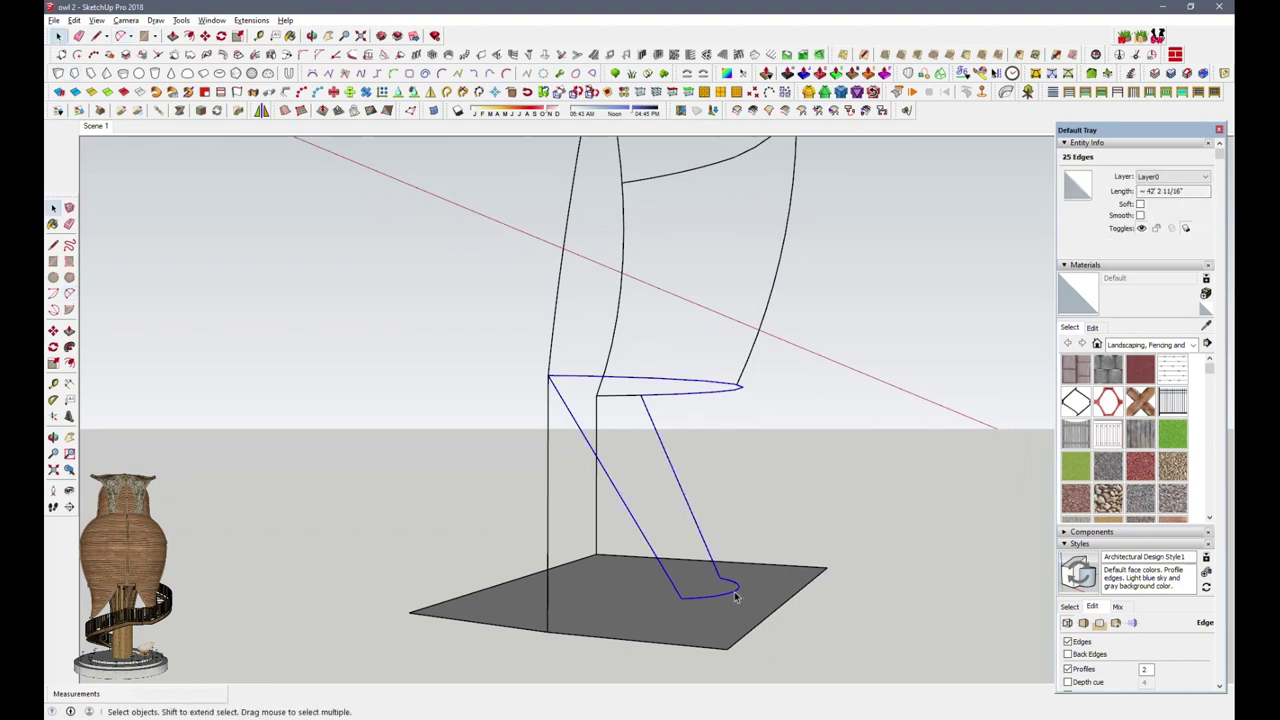
{"action": "left_click", "coordinate": [945, 90]}
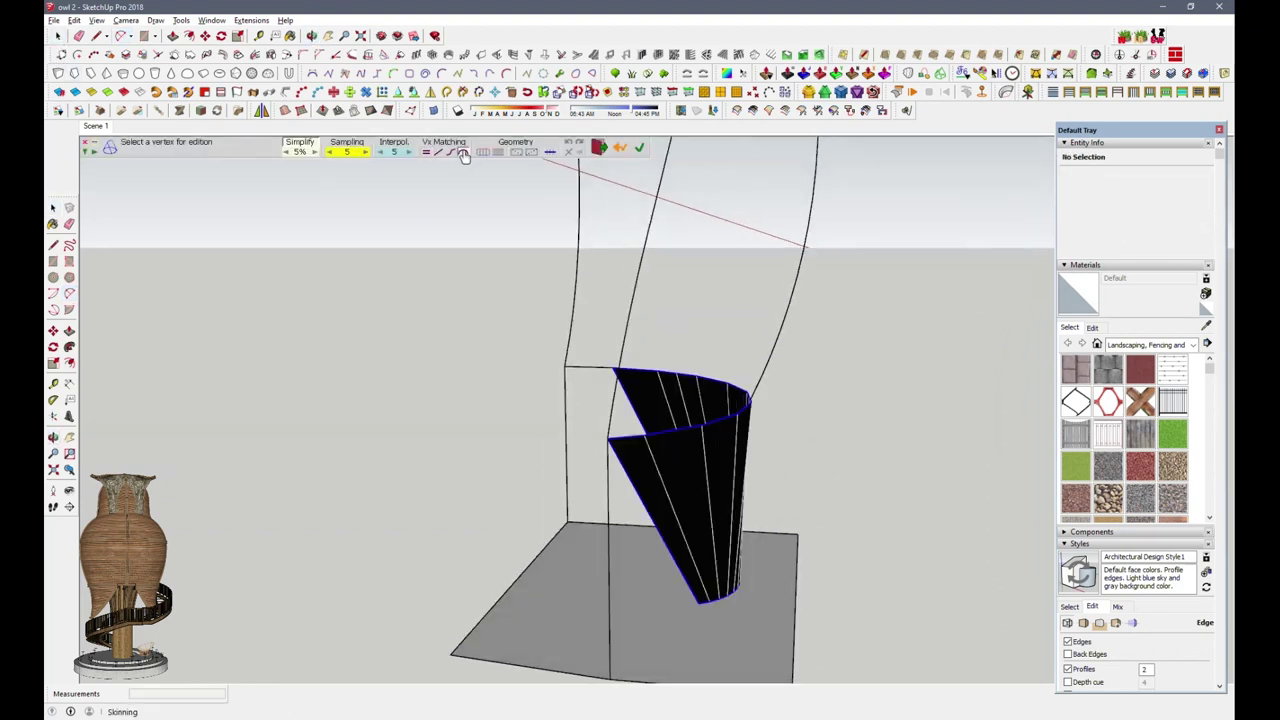
{"action": "mouse_move", "coordinate": [452, 160]}
{"action": "middle_mouse_down"}
{"action": "mouse_move", "coordinate": [663, 539]}
{"action": "mouse_move", "coordinate": [809, 487]}
{"action": "mouse_move", "coordinate": [214, 386]}
{"action": "middle_mouse_up"}
{"action": "key", "text": "Escape"}
{"action": "scroll", "coordinate": [685, 530], "scroll_direction": "up", "scroll_amount": 5}
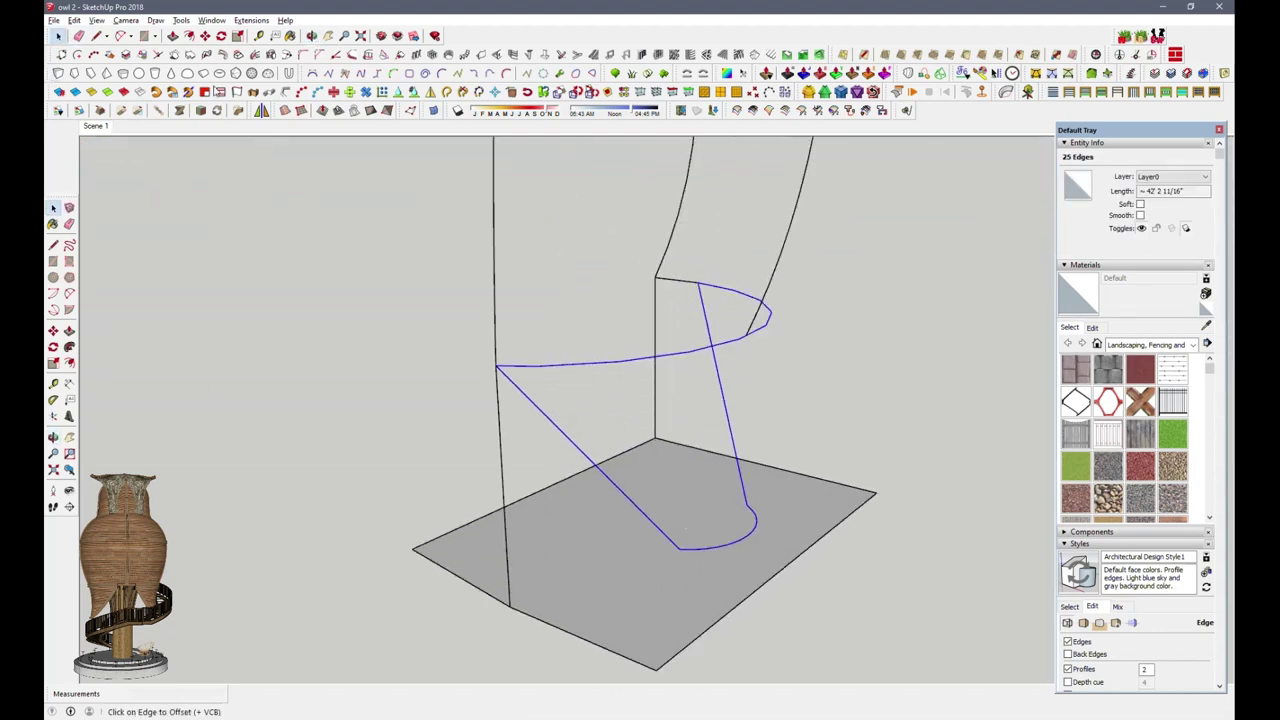
{"action": "left_click", "coordinate": [680, 545]}
{"action": "scroll", "coordinate": [600, 471], "scroll_direction": "up", "scroll_amount": 3}
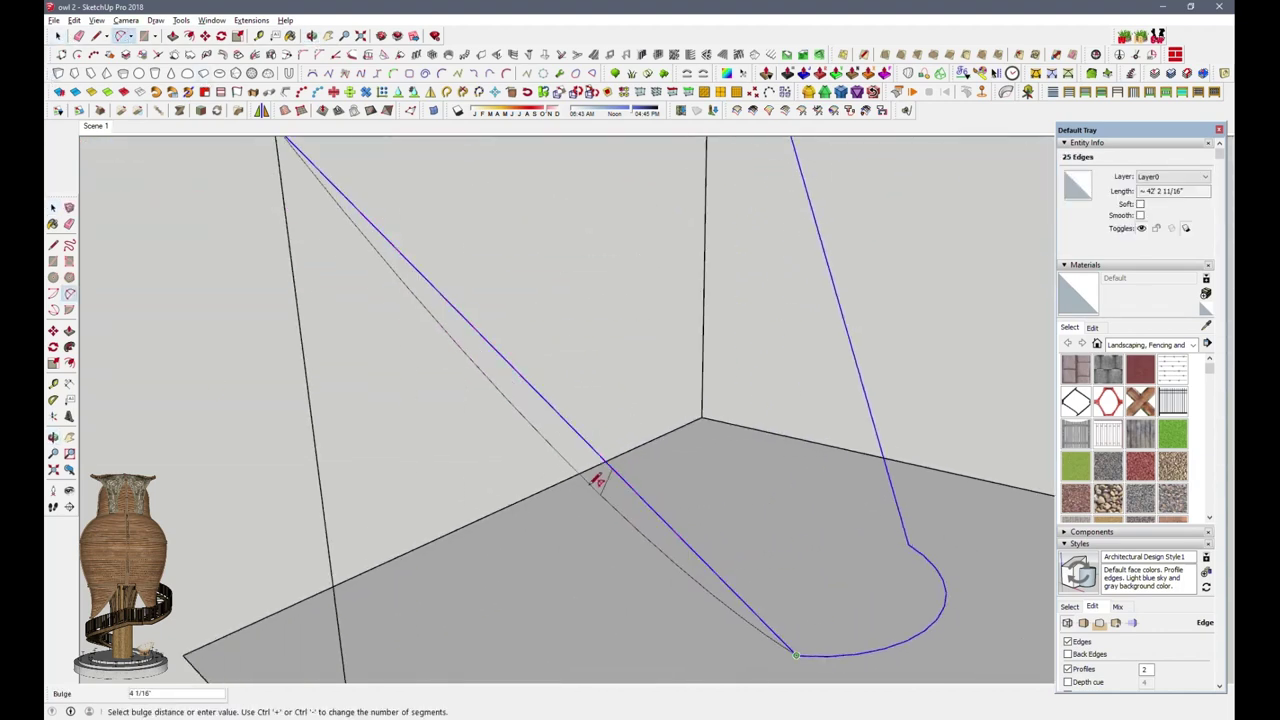
{"action": "scroll", "coordinate": [571, 386], "scroll_direction": "up", "scroll_amount": 3}
{"action": "left_click", "coordinate": [537, 374]}
{"action": "scroll", "coordinate": [257, 369], "scroll_direction": "down", "scroll_amount": 5}
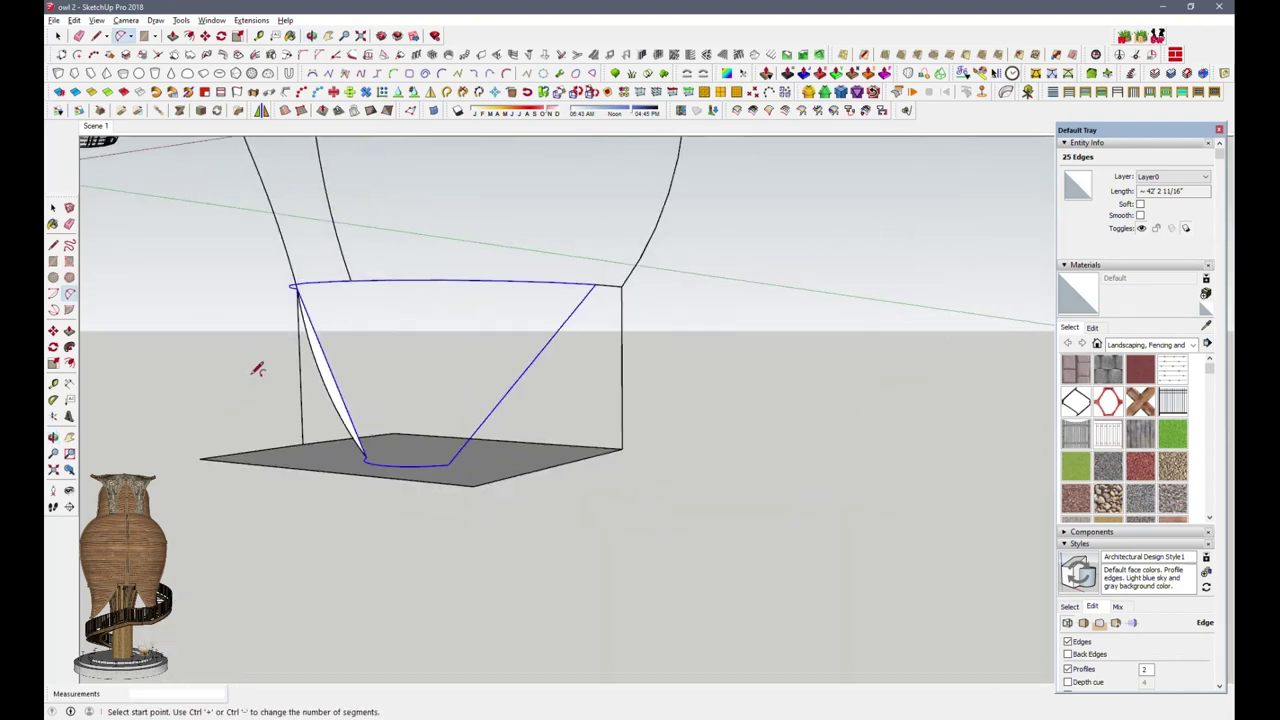
Step: Erase the stray white sliver and rotate the foot arc about its end point
{"action": "key", "text": "e"}
{"action": "left_click", "coordinate": [347, 387]}
{"action": "mouse_move", "coordinate": [366, 503]}
{"action": "middle_mouse_down"}
{"action": "mouse_move", "coordinate": [606, 417]}
{"action": "mouse_move", "coordinate": [320, 437]}
{"action": "mouse_move", "coordinate": [262, 404]}
{"action": "mouse_move", "coordinate": [62, 56]}
{"action": "middle_mouse_up"}
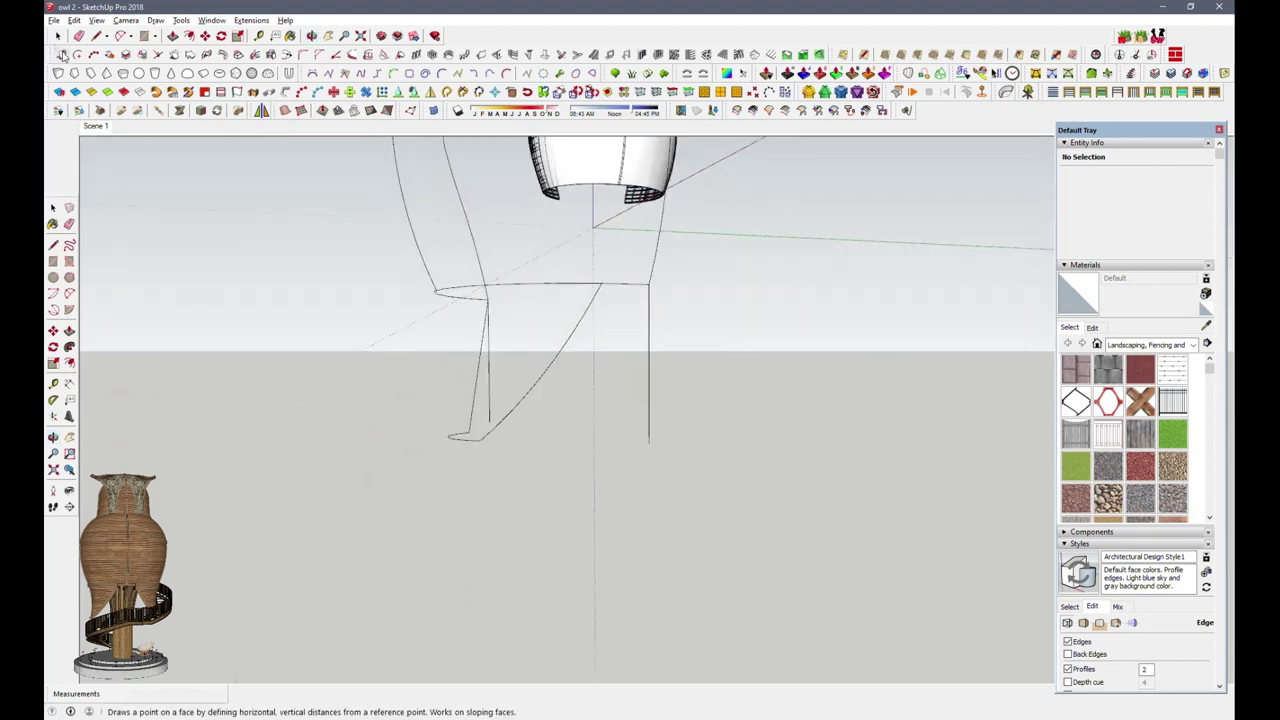
{"action": "left_click", "coordinate": [465, 441]}
{"action": "mouse_move", "coordinate": [465, 441]}
{"action": "middle_mouse_down"}
{"action": "mouse_move", "coordinate": [363, 417]}
{"action": "mouse_move", "coordinate": [350, 400]}
{"action": "middle_mouse_up"}
{"action": "left_click", "coordinate": [221, 35]}
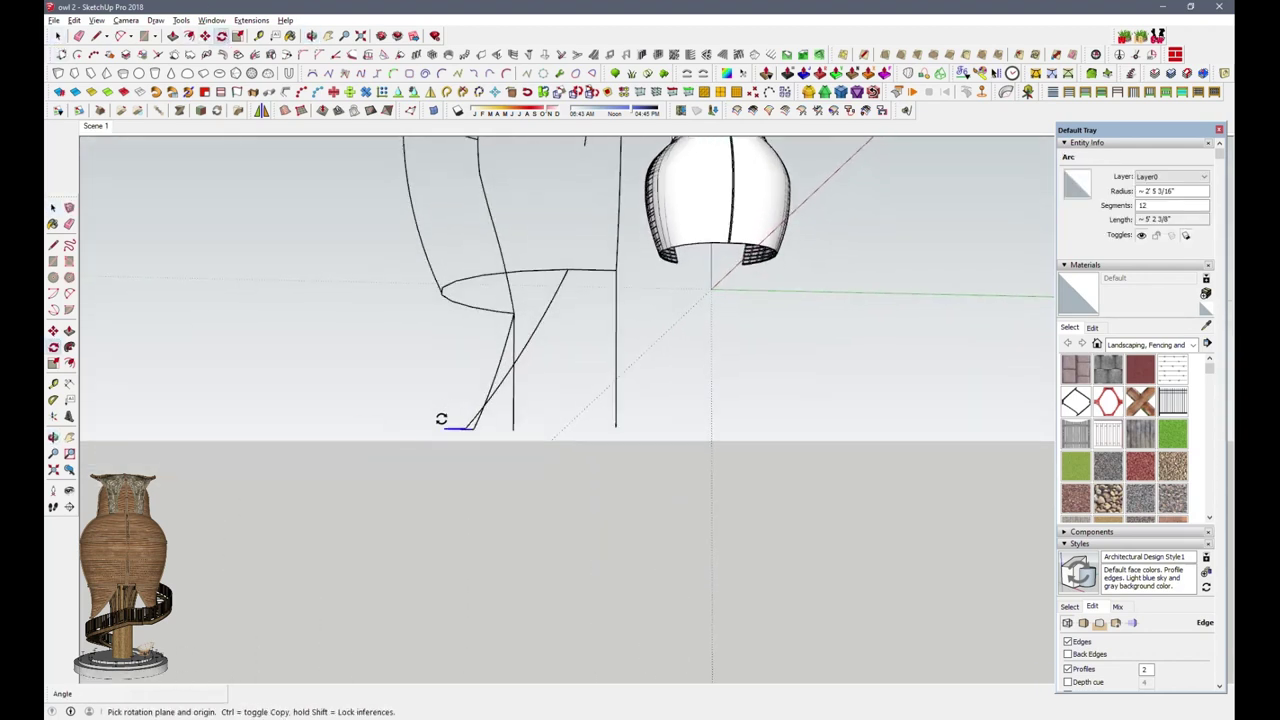
{"action": "left_click", "coordinate": [467, 428]}
{"action": "left_click", "coordinate": [513, 313]}
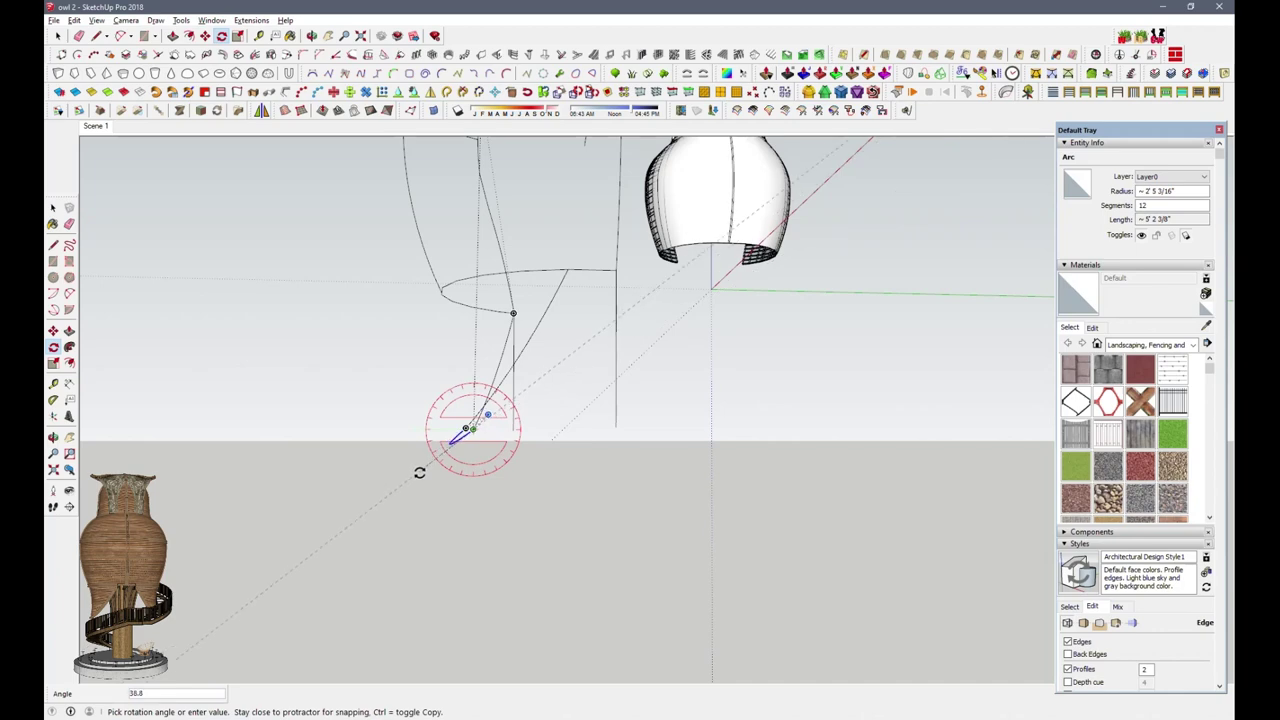
{"action": "left_click", "coordinate": [419, 471]}
Step: Erase the remaining stray edges and select an arc of the wing contours
{"action": "scroll", "coordinate": [552, 471], "scroll_direction": "up", "scroll_amount": 3}
{"action": "scroll", "coordinate": [471, 500], "scroll_direction": "up", "scroll_amount": 3}
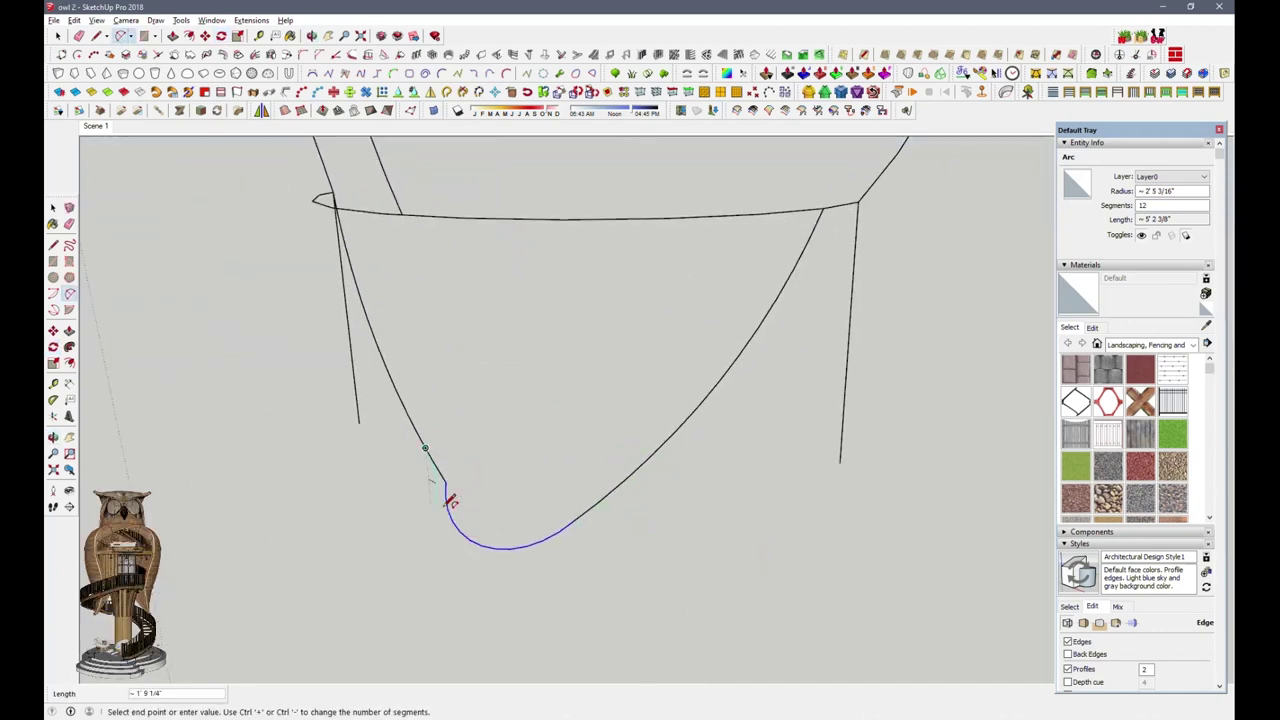
{"action": "mouse_move", "coordinate": [452, 503]}
{"action": "middle_mouse_down"}
{"action": "mouse_move", "coordinate": [1014, 414]}
{"action": "mouse_move", "coordinate": [537, 558]}
{"action": "middle_mouse_up"}
{"action": "key", "text": "e"}
{"action": "scroll", "coordinate": [537, 558], "scroll_direction": "up", "scroll_amount": 3}
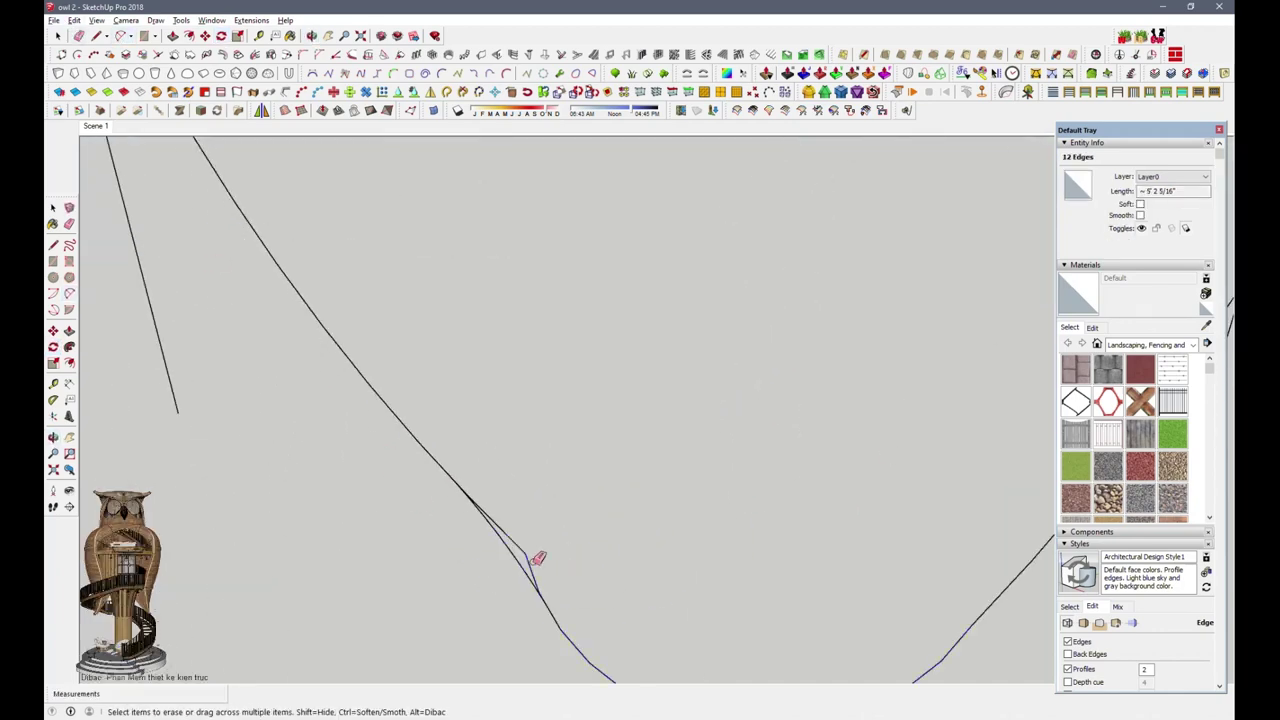
{"action": "scroll", "coordinate": [296, 478], "scroll_direction": "down", "scroll_amount": 3}
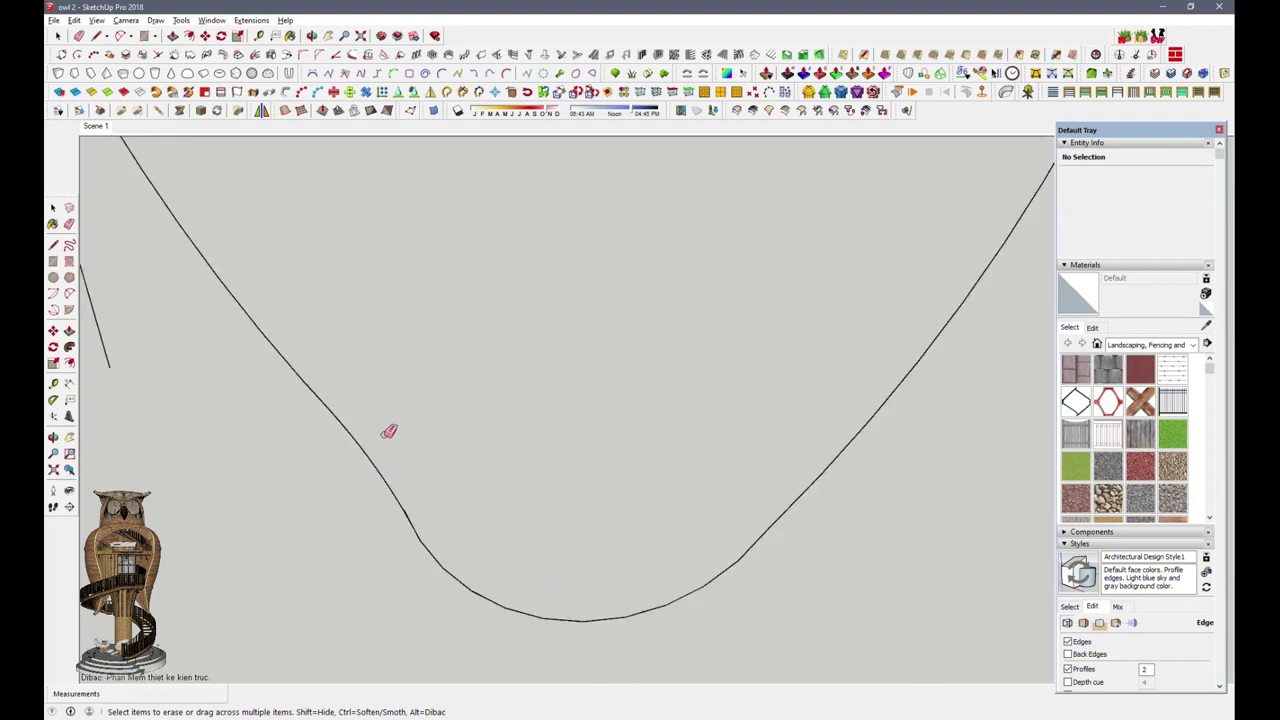
{"action": "scroll", "coordinate": [557, 529], "scroll_direction": "down", "scroll_amount": 5}
{"action": "key", "text": "space"}
{"action": "left_click", "coordinate": [693, 280]}
{"action": "middle_click_drag", "start_coordinate": [693, 280], "coordinate": [729, 283]}
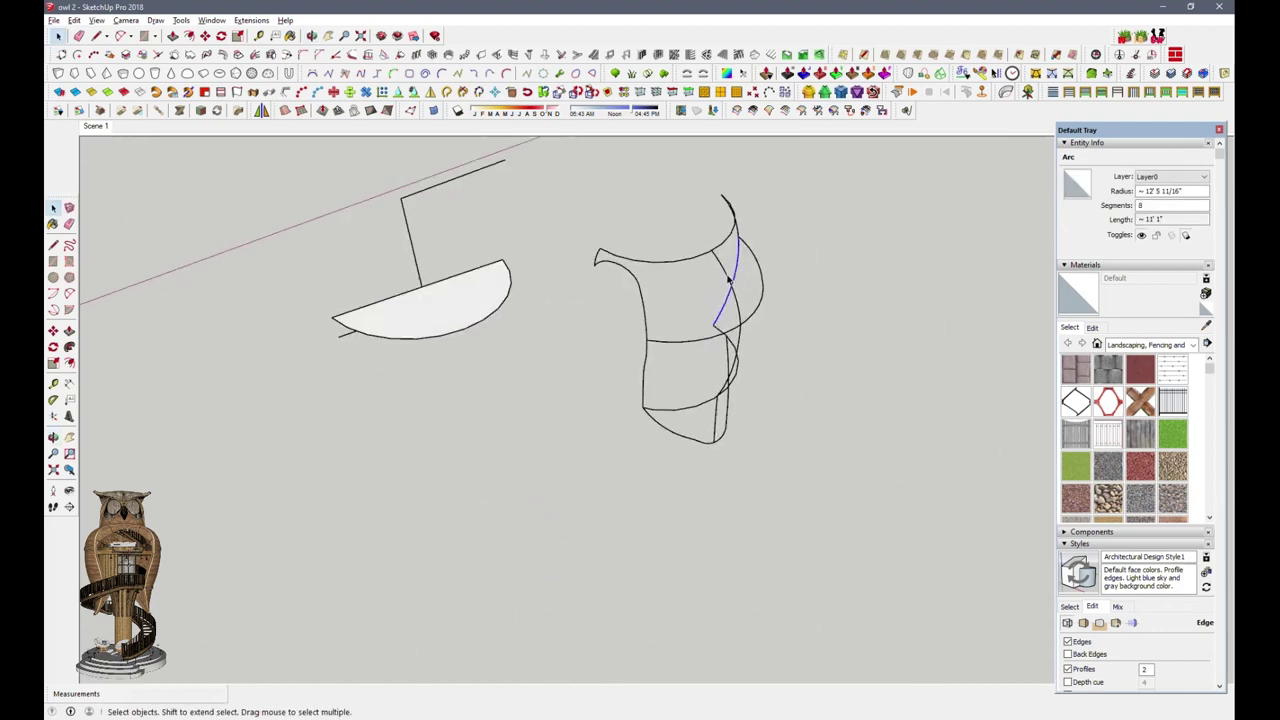
Step: Skin the selected contours with Curviloft and turn on View > Hidden Geometry
{"action": "left_click", "coordinate": [437, 96]}
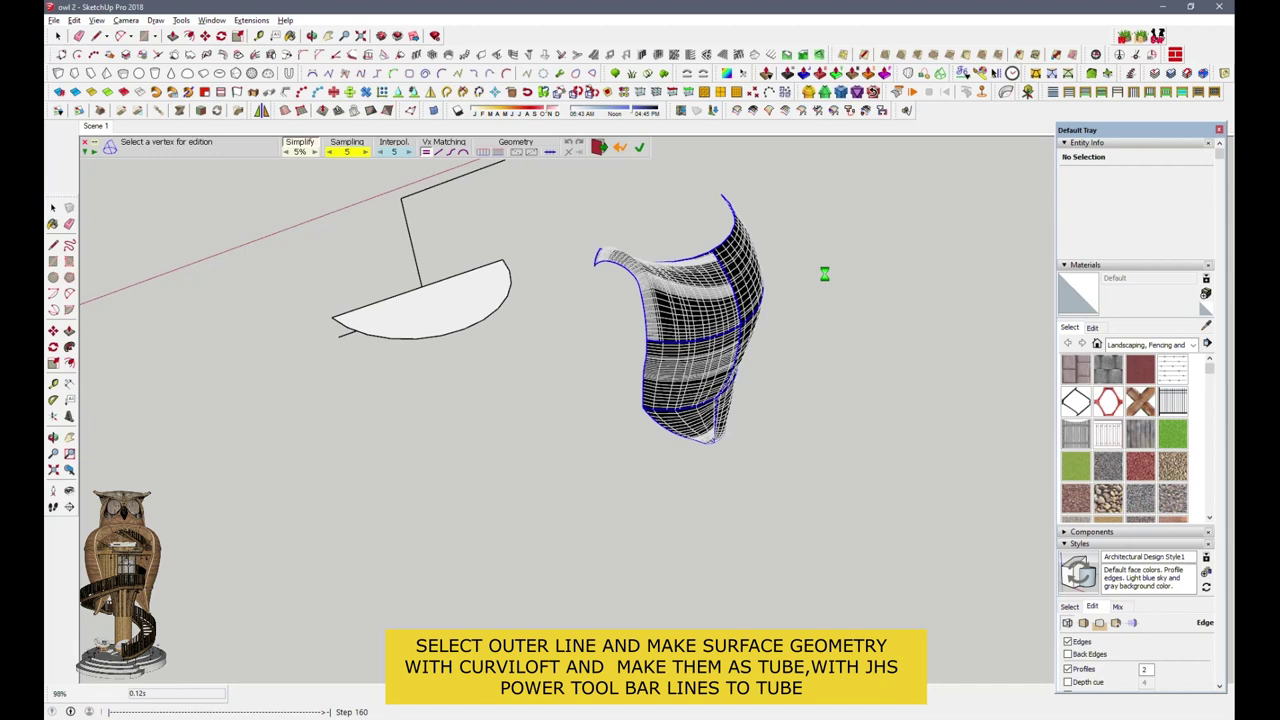
{"action": "key", "text": "Return"}
{"action": "key", "text": "space"}
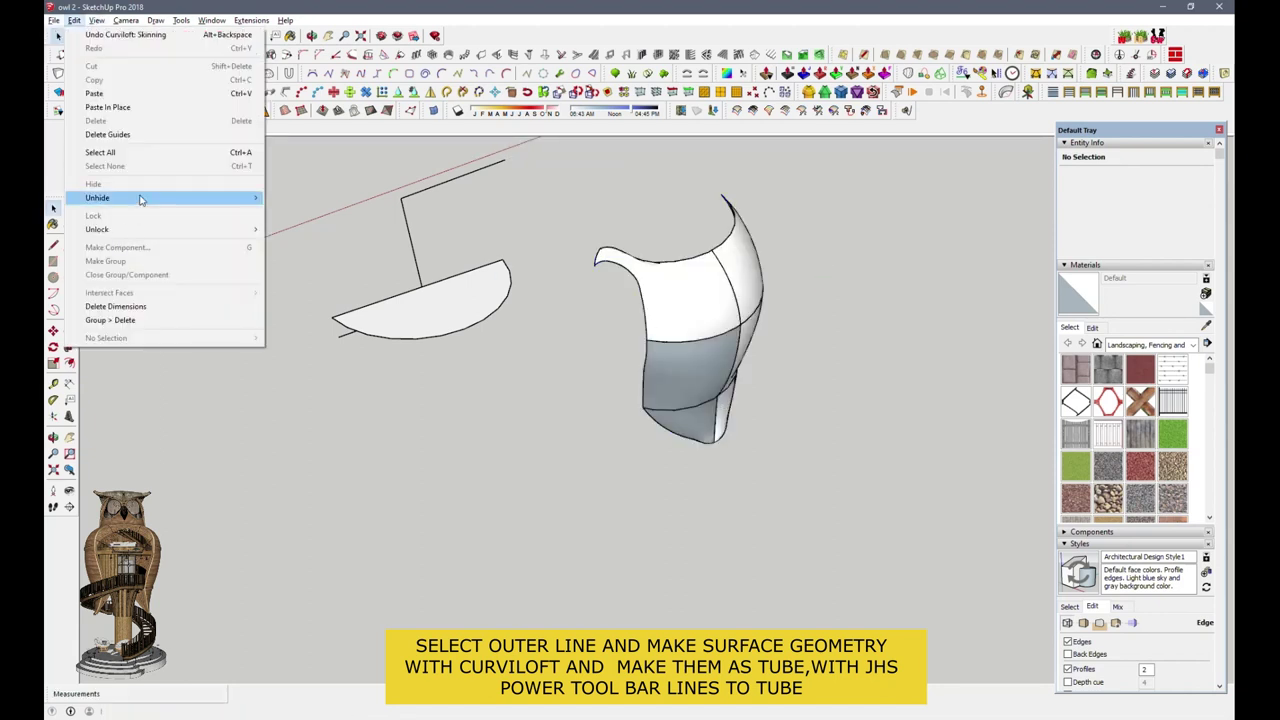
{"action": "scroll", "coordinate": [716, 390], "scroll_direction": "up", "scroll_amount": 3}
{"action": "left_click", "coordinate": [96, 20]}
{"action": "left_click", "coordinate": [140, 63]}
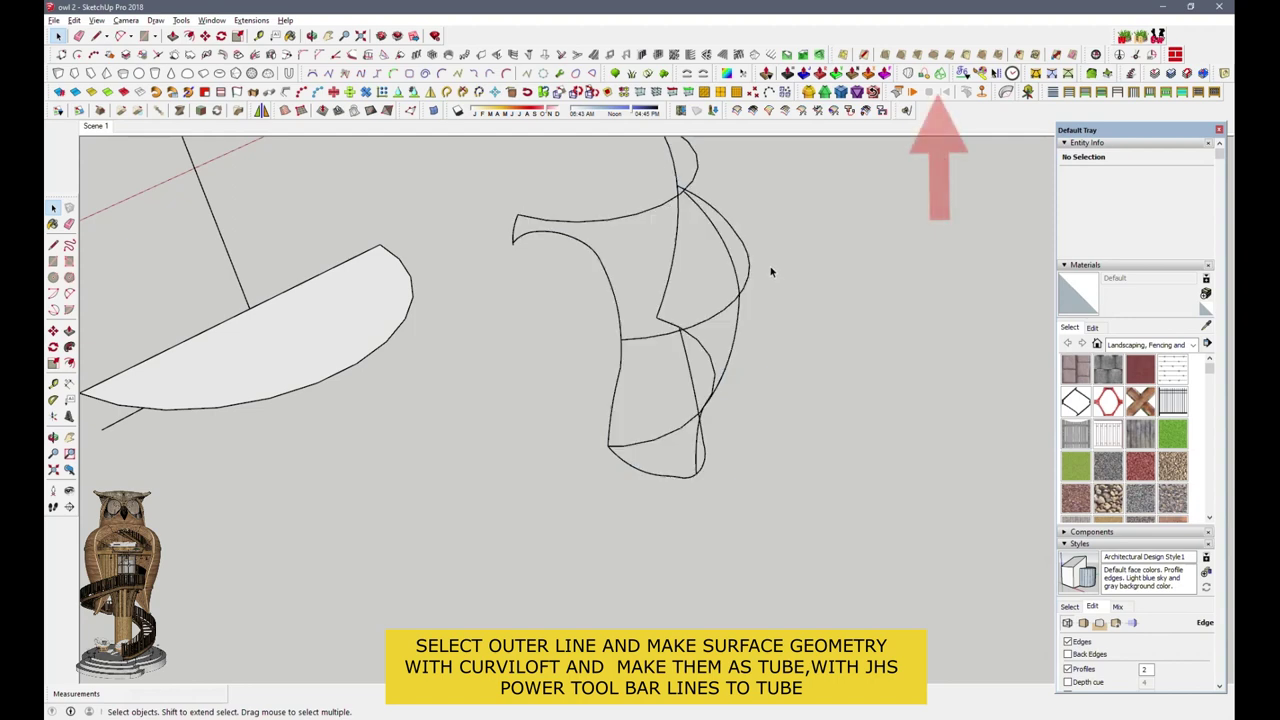
Step: Hide the helper surface group and the tube mesh
{"action": "scroll", "coordinate": [685, 300], "scroll_direction": "up", "scroll_amount": 2}
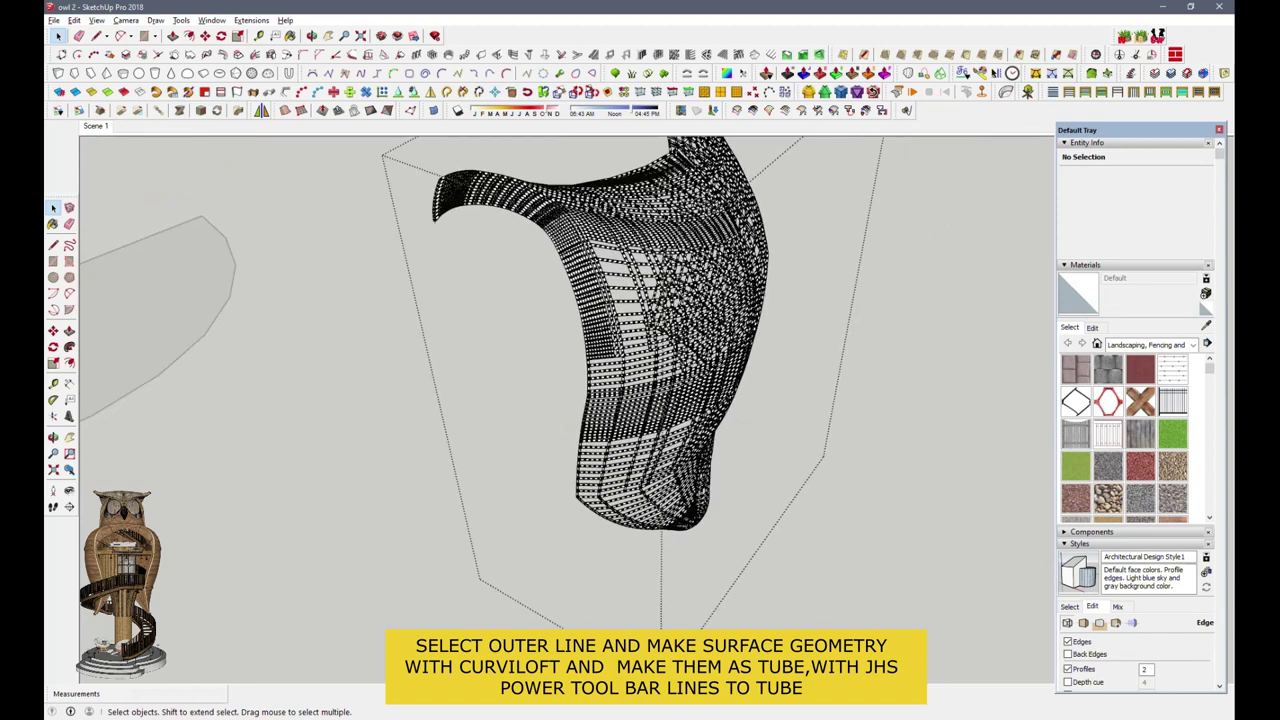
{"action": "left_click", "coordinate": [640, 300]}
{"action": "right_click", "coordinate": [742, 257]}
{"action": "left_click", "coordinate": [640, 300]}
{"action": "right_click", "coordinate": [638, 200]}
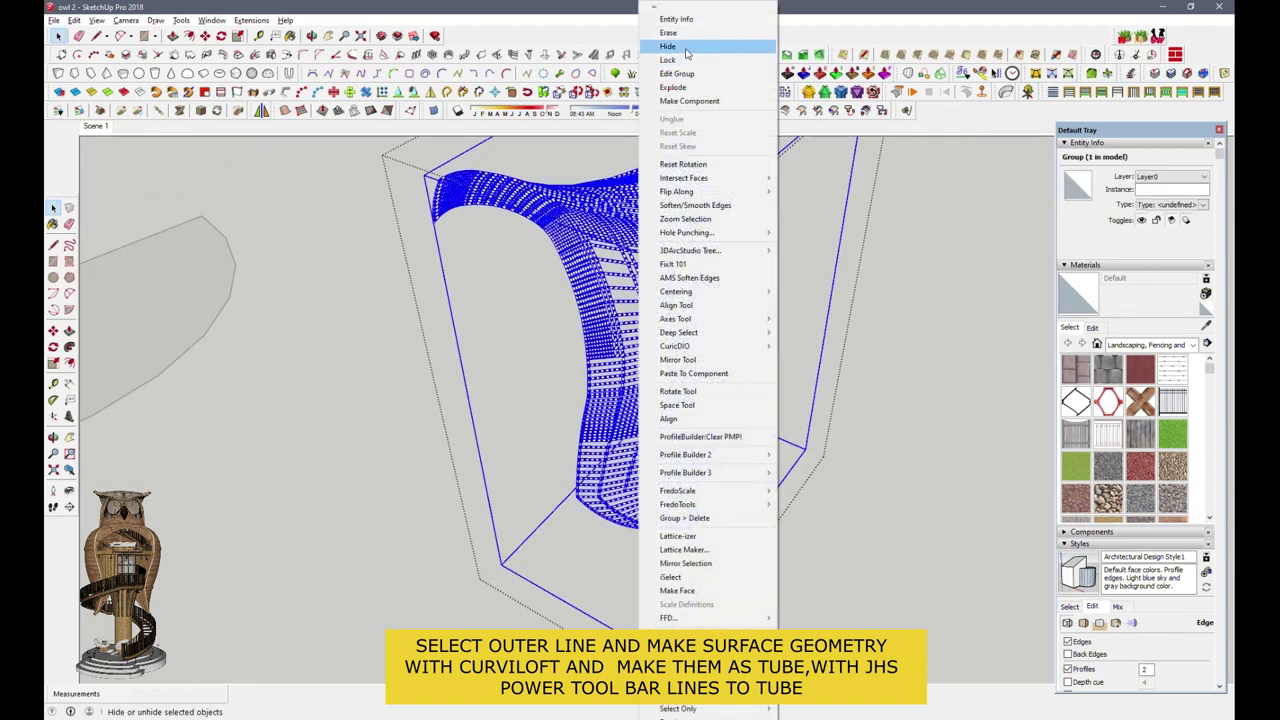
{"action": "left_click", "coordinate": [670, 47]}
{"action": "left_click", "coordinate": [635, 285]}
{"action": "right_click", "coordinate": [635, 285]}
{"action": "left_click", "coordinate": [670, 48]}
Step: Select the profile curves, unhide geometry via Edit > Unhide, then select the wing surface group
{"action": "triple_click", "coordinate": [578, 291]}
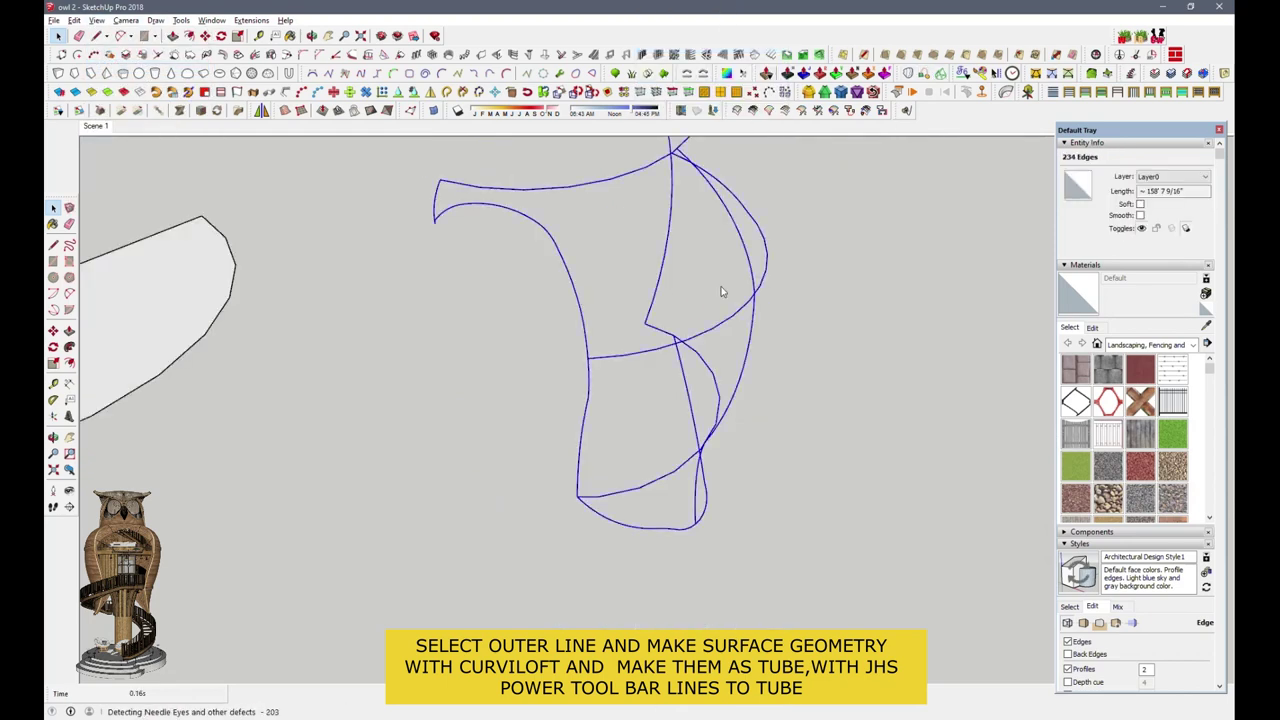
{"action": "left_click", "coordinate": [74, 20]}
{"action": "mouse_move", "coordinate": [97, 197]}
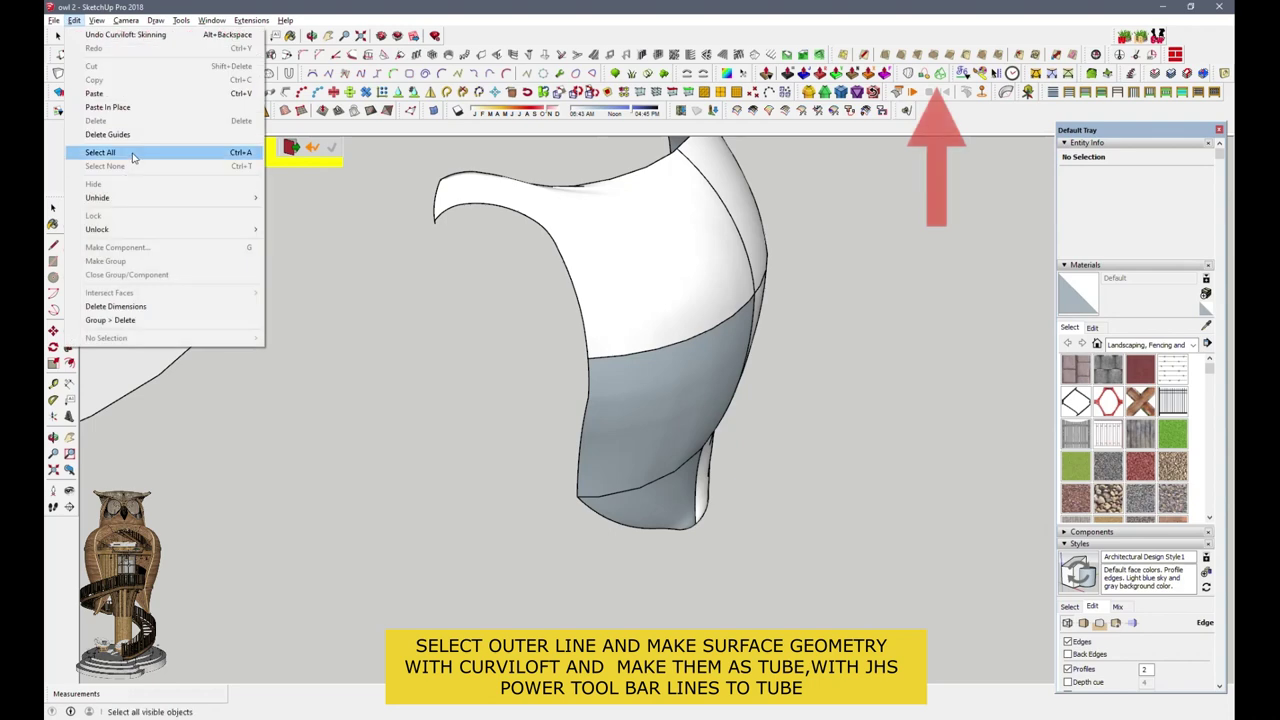
{"action": "left_click", "coordinate": [300, 222]}
{"action": "key", "text": "space"}
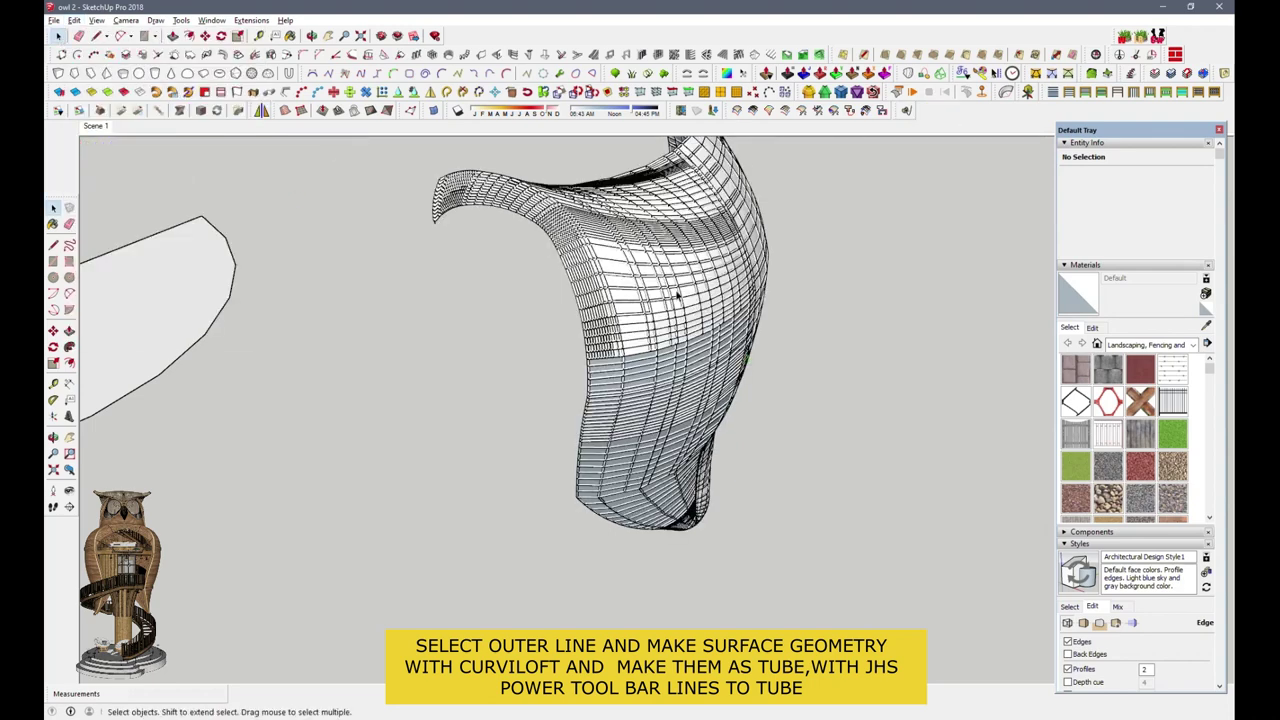
{"action": "left_click", "coordinate": [676, 295]}
Step: Scale the wing to about 1.01, then 1.01,0.99, making it slightly taller and narrower
{"action": "key", "text": "s"}
{"action": "middle_click_drag", "start_coordinate": [676, 300], "coordinate": [756, 381]}
{"action": "left_click_drag", "start_coordinate": [756, 381], "coordinate": [760, 386]}
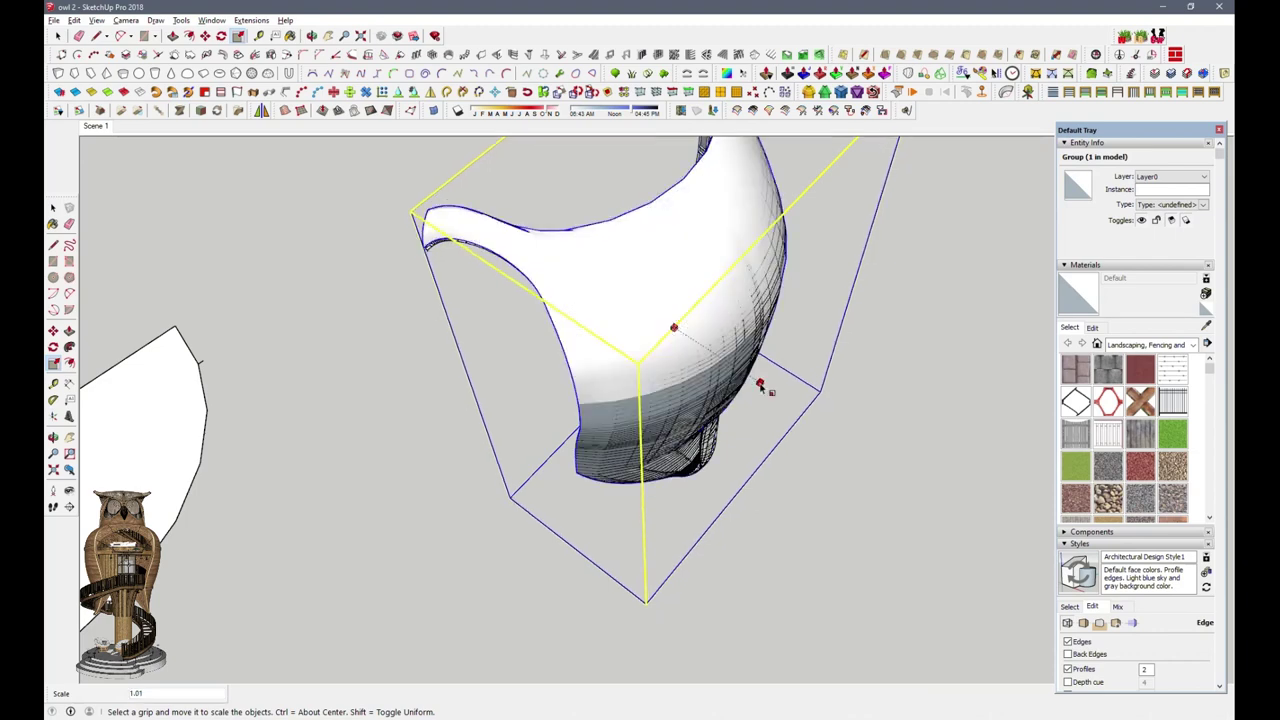
{"action": "middle_click_drag", "start_coordinate": [760, 386], "coordinate": [771, 488]}
{"action": "left_click_drag", "start_coordinate": [743, 614], "coordinate": [745, 613]}
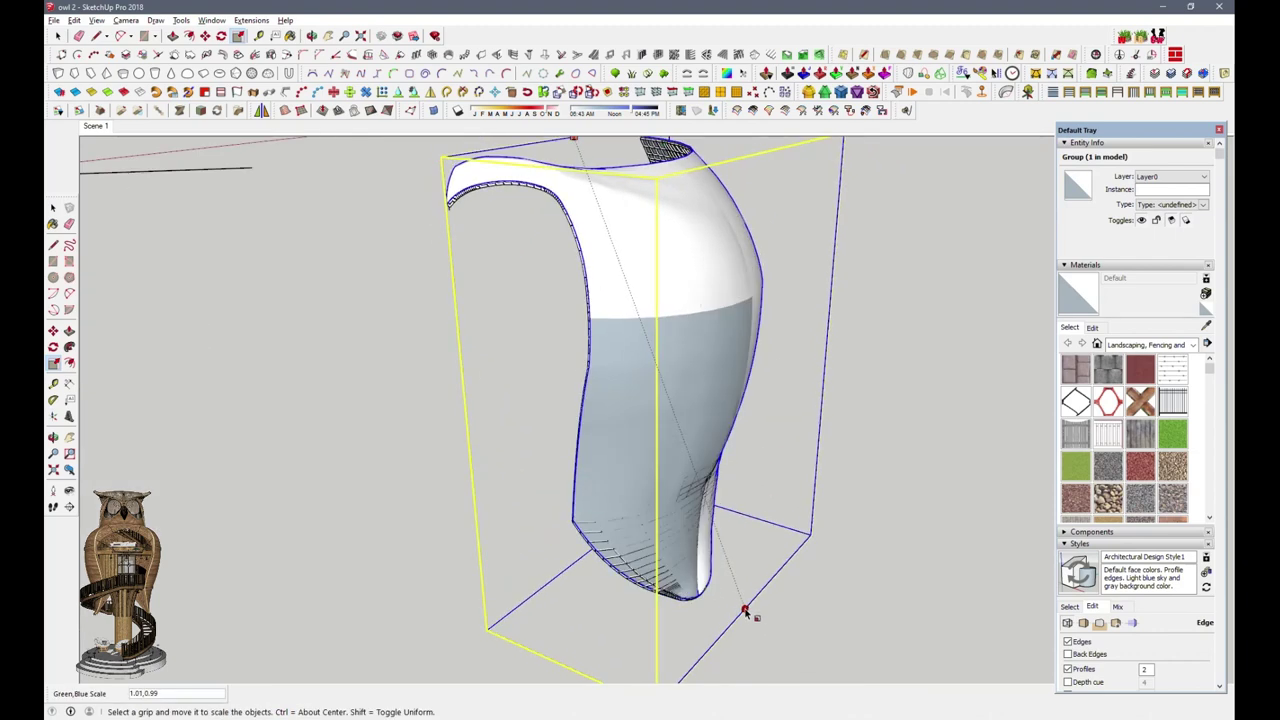
{"action": "mouse_move", "coordinate": [745, 613]}
{"action": "middle_mouse_down"}
{"action": "mouse_move", "coordinate": [466, 463]}
{"action": "mouse_move", "coordinate": [329, 229]}
{"action": "middle_mouse_up"}
{"action": "key", "text": "space"}
Step: Select the owl head group and bring it into view
{"action": "right_click", "coordinate": [730, 340]}
{"action": "left_click", "coordinate": [780, 155]}
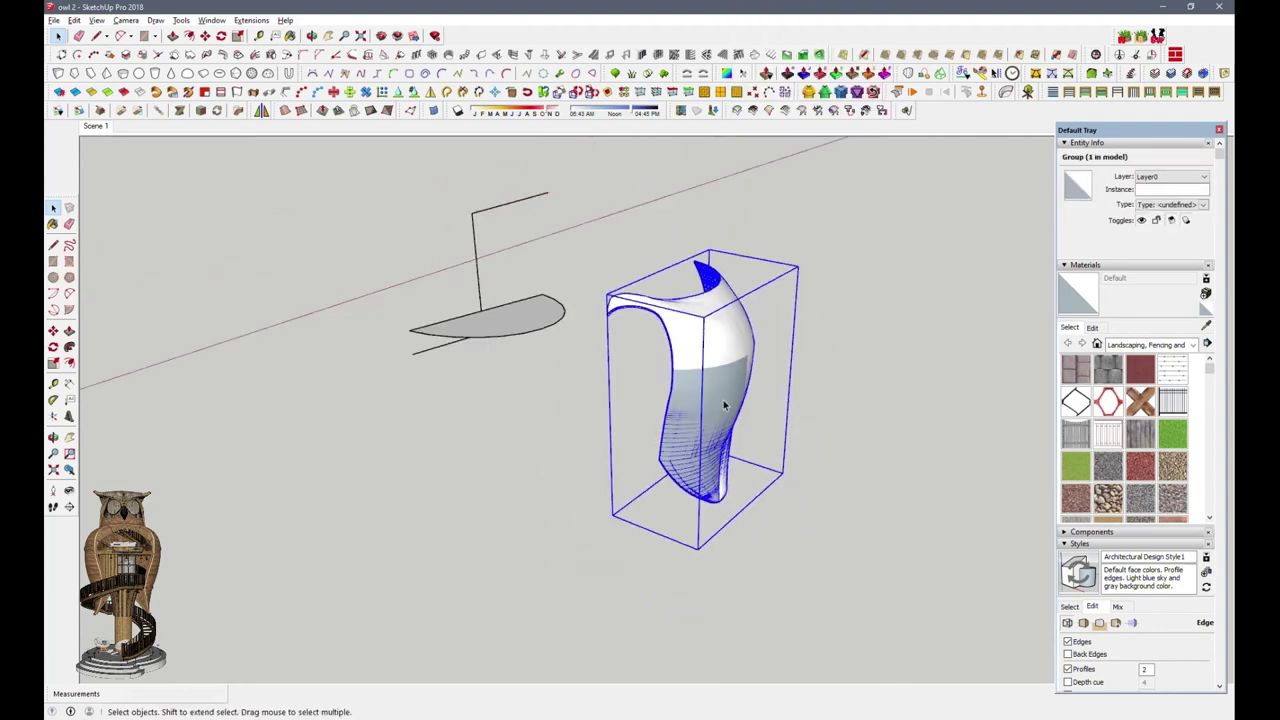
{"action": "left_click", "coordinate": [275, 325]}
{"action": "mouse_move", "coordinate": [262, 330]}
{"action": "middle_mouse_down"}
{"action": "mouse_move", "coordinate": [350, 420]}
{"action": "mouse_move", "coordinate": [470, 645]}
{"action": "mouse_move", "coordinate": [420, 551]}
{"action": "middle_mouse_up"}
Step: Open the owl group for editing and scale the wing to fit beside the body
{"action": "double_click", "coordinate": [420, 551]}
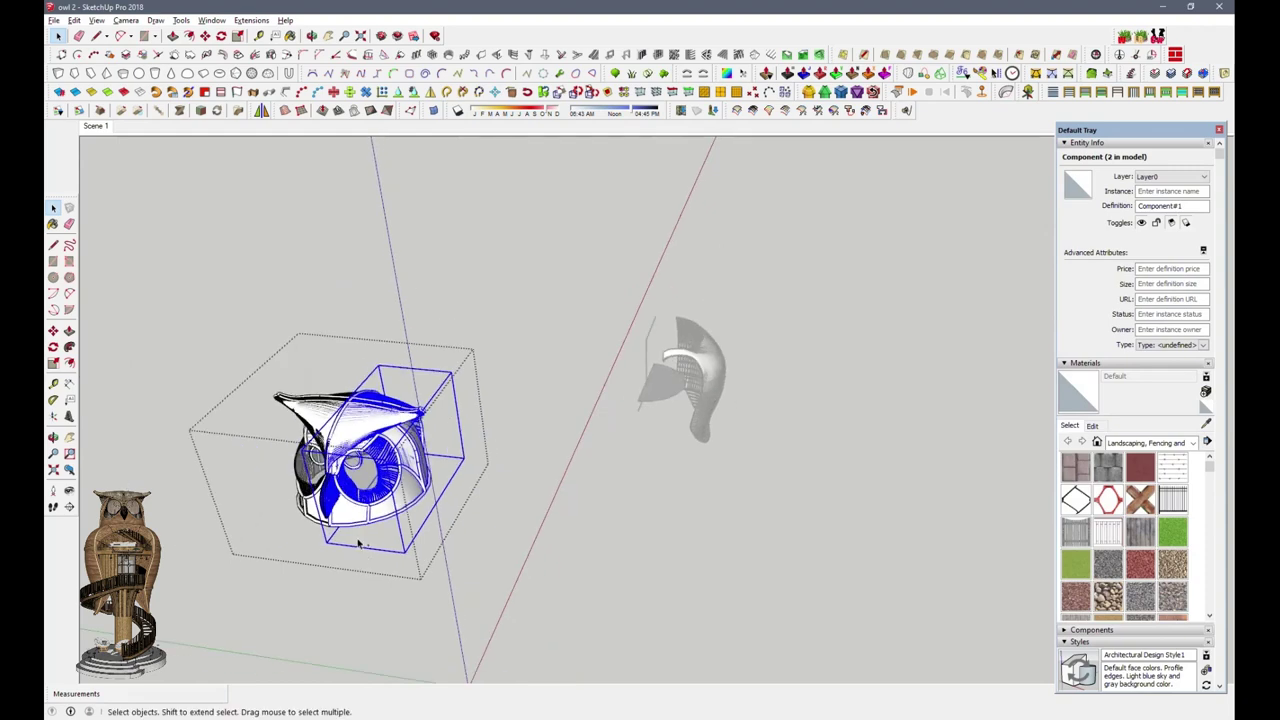
{"action": "key", "text": "m"}
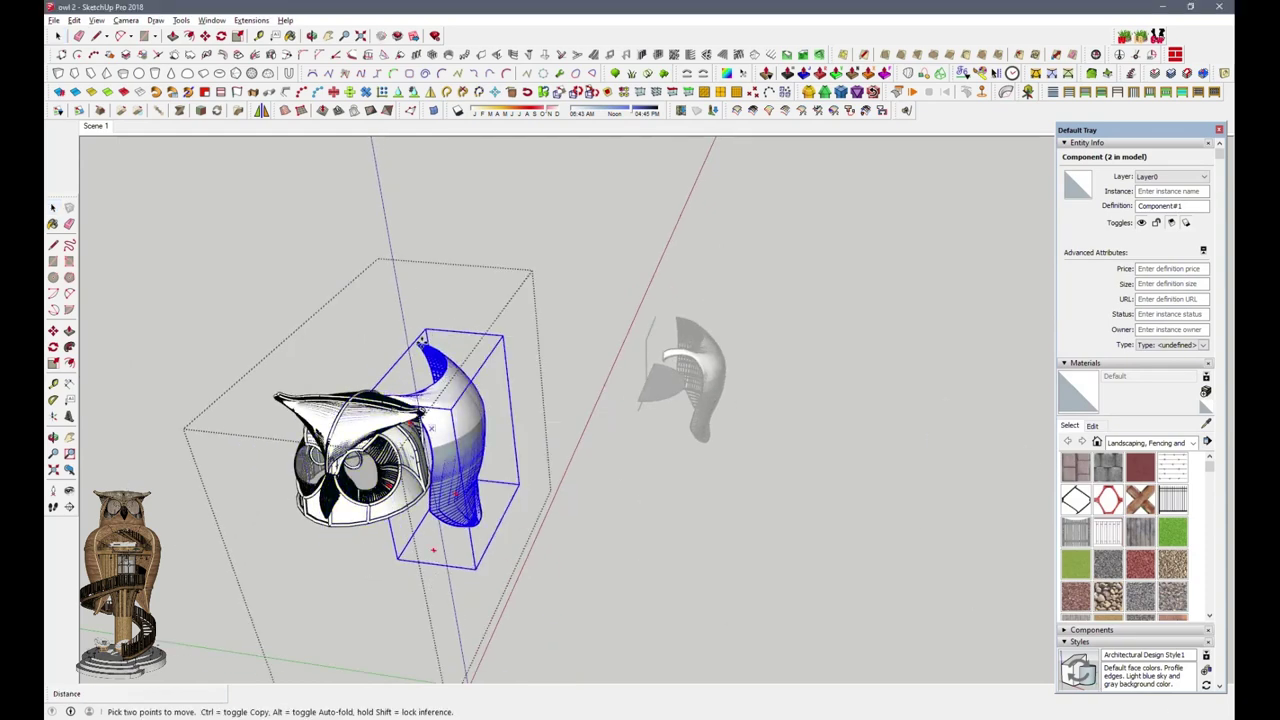
{"action": "mouse_move", "coordinate": [506, 506]}
{"action": "middle_mouse_down"}
{"action": "mouse_move", "coordinate": [479, 372]}
{"action": "mouse_move", "coordinate": [409, 417]}
{"action": "mouse_move", "coordinate": [566, 489]}
{"action": "mouse_move", "coordinate": [603, 477]}
{"action": "middle_mouse_up"}
{"action": "scroll", "coordinate": [647, 447], "scroll_direction": "down", "scroll_amount": 2}
{"action": "scroll", "coordinate": [763, 432], "scroll_direction": "up", "scroll_amount": 3}
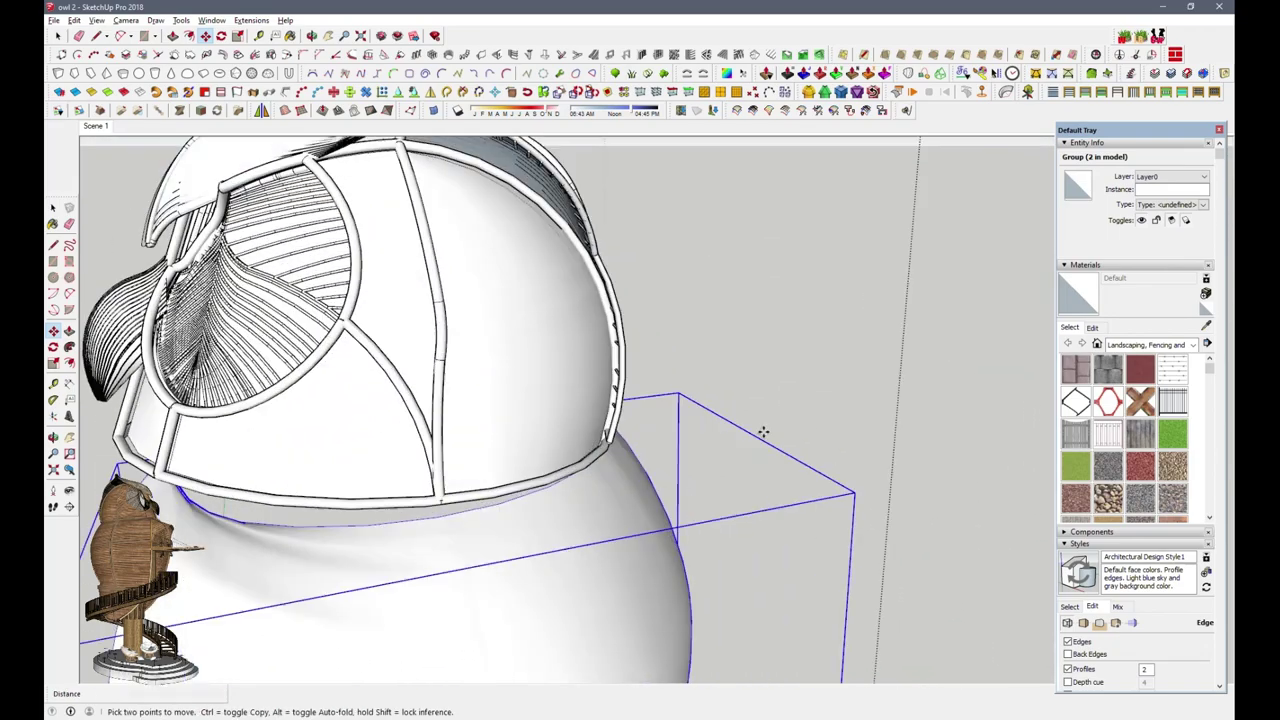
{"action": "scroll", "coordinate": [600, 500], "scroll_direction": "down", "scroll_amount": 5}
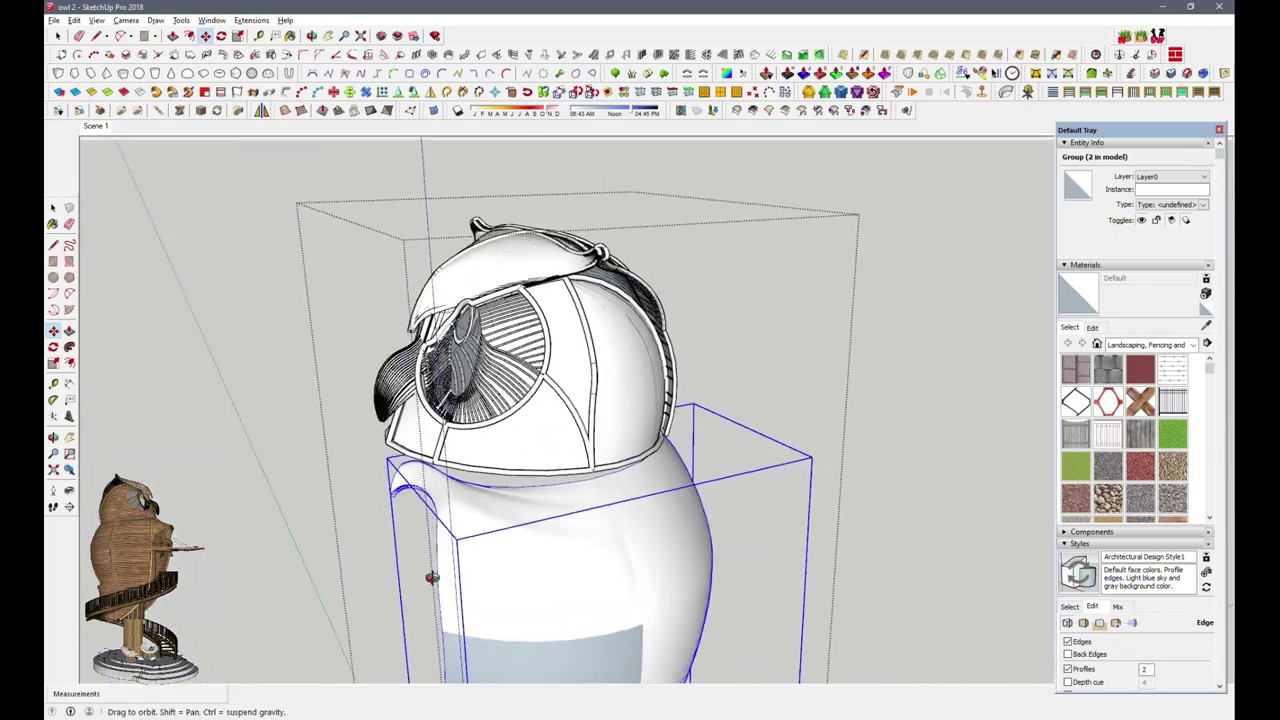
{"action": "middle_click_drag", "start_coordinate": [429, 571], "coordinate": [432, 590]}
{"action": "key", "text": "s"}
{"action": "scroll", "coordinate": [440, 600], "scroll_direction": "down", "scroll_amount": 1}
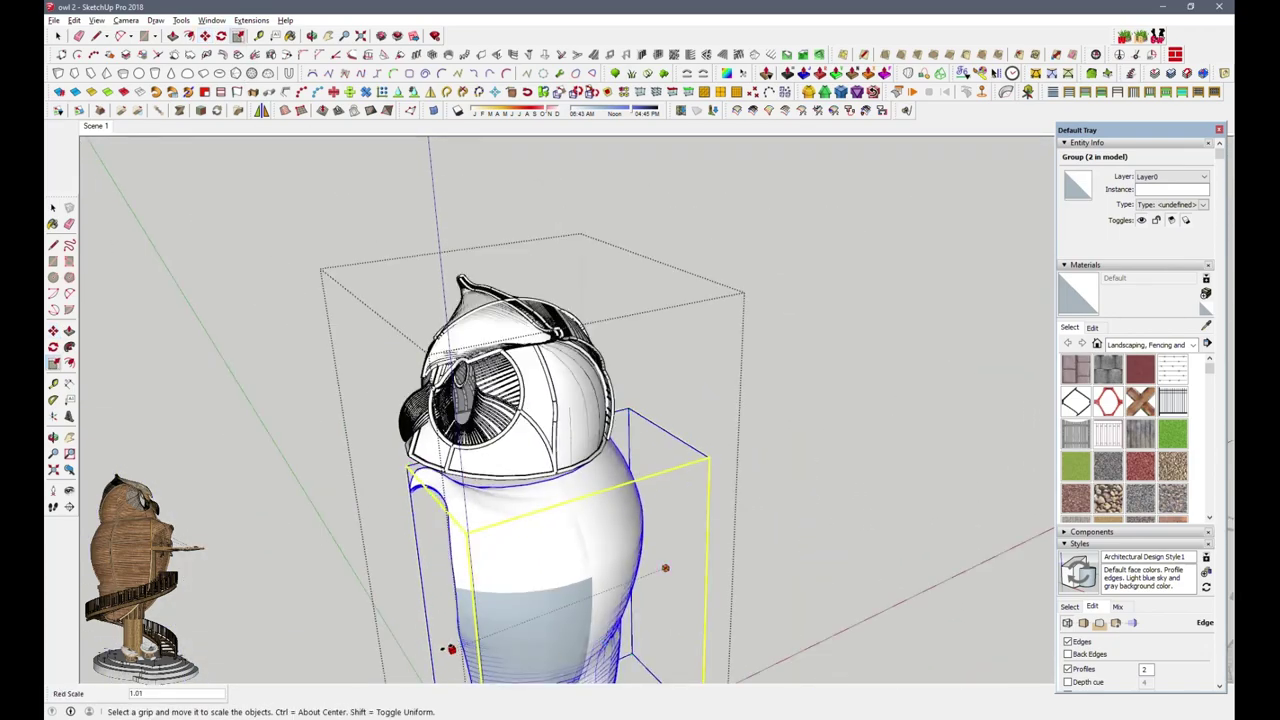
{"action": "mouse_move", "coordinate": [434, 571]}
{"action": "middle_mouse_down"}
{"action": "mouse_move", "coordinate": [729, 591]}
{"action": "mouse_move", "coordinate": [736, 450]}
{"action": "mouse_move", "coordinate": [700, 470]}
{"action": "middle_mouse_up"}
Step: Move the wing 2" along the blue axis so it sits just below the owl head
{"action": "key", "text": "m"}
{"action": "left_click", "coordinate": [720, 535]}
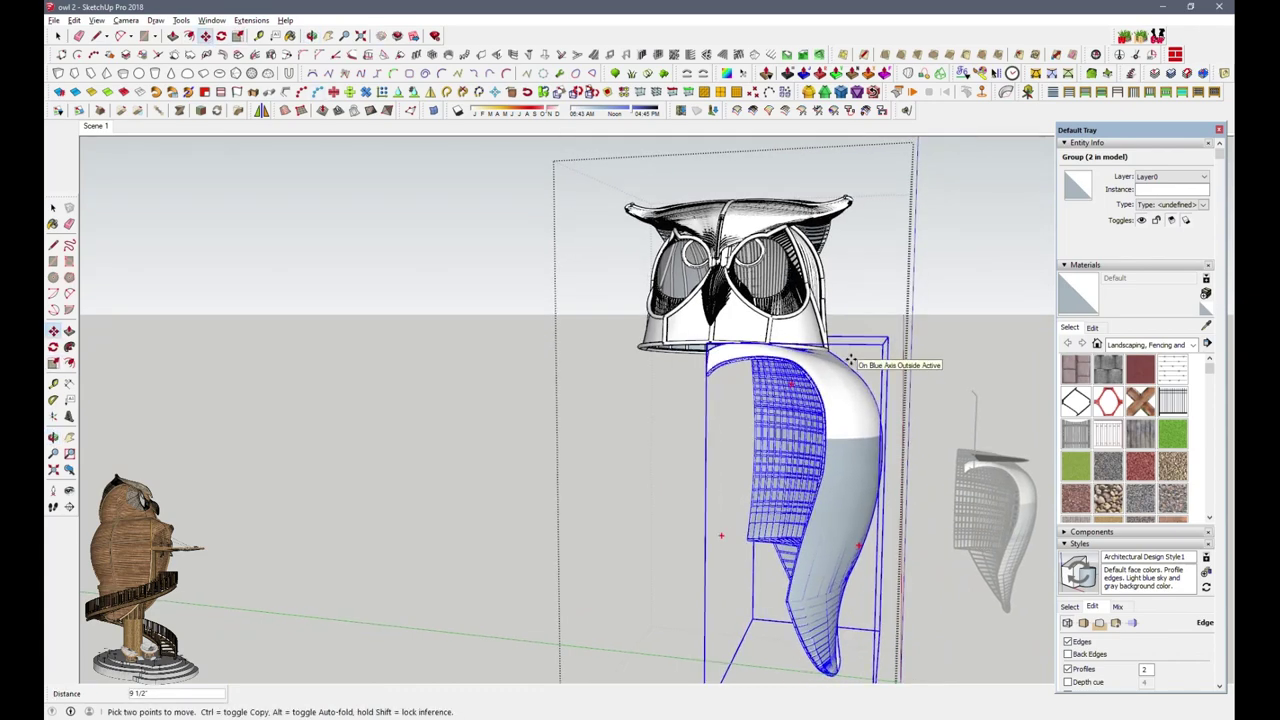
{"action": "middle_click_drag", "start_coordinate": [850, 360], "coordinate": [776, 443]}
{"action": "middle_click_drag", "start_coordinate": [493, 478], "coordinate": [204, 40]}
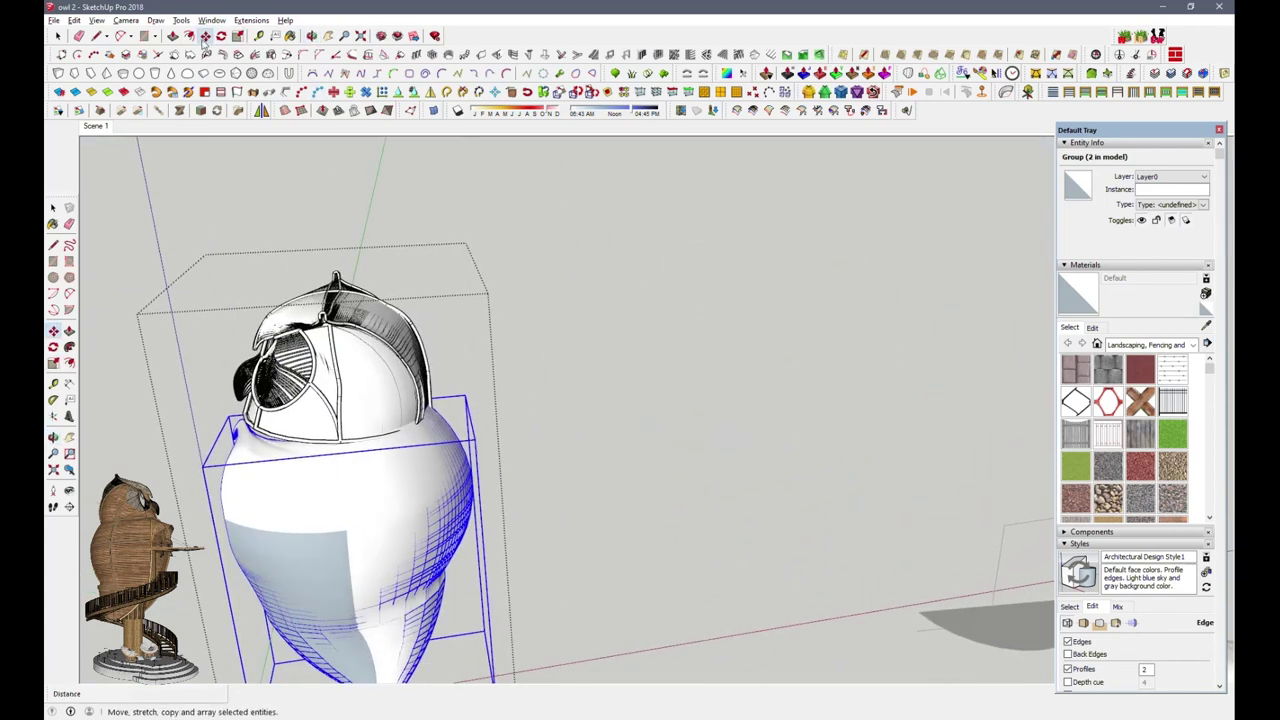
{"action": "left_click", "coordinate": [480, 463]}
{"action": "type", "text": "2"}
{"action": "key", "text": "Return"}
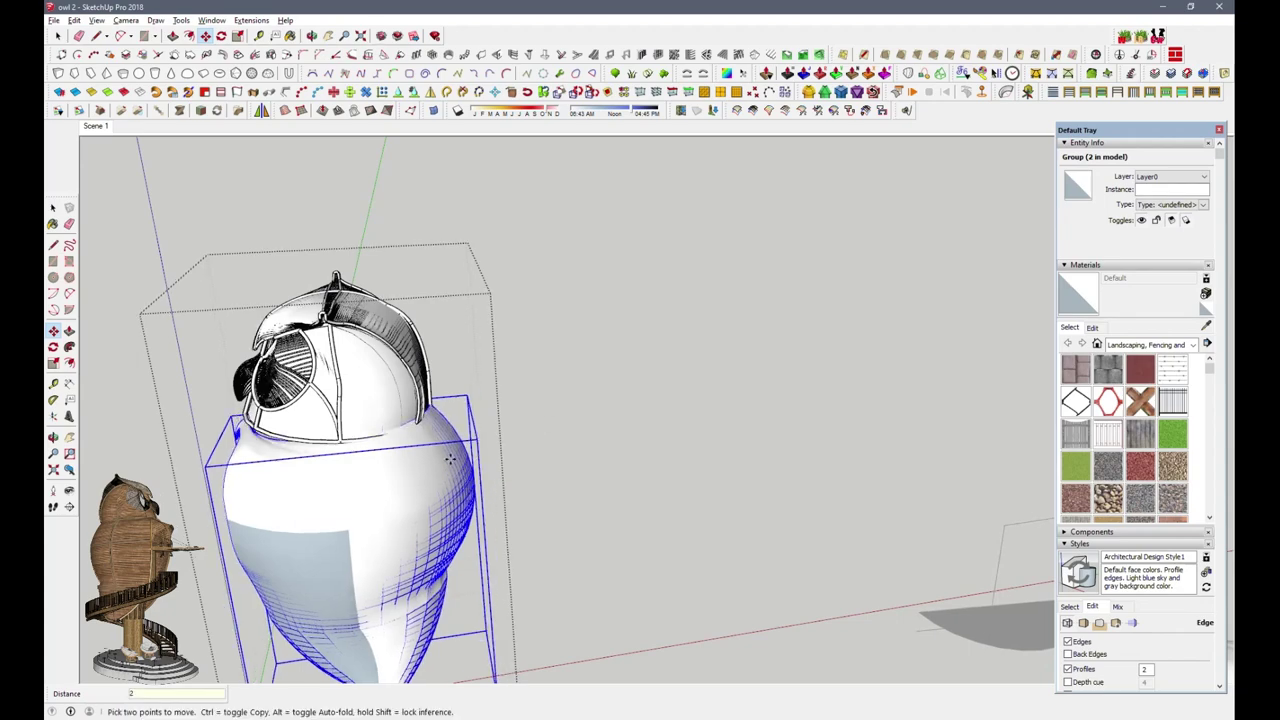
{"action": "middle_click_drag", "start_coordinate": [490, 463], "coordinate": [416, 415]}
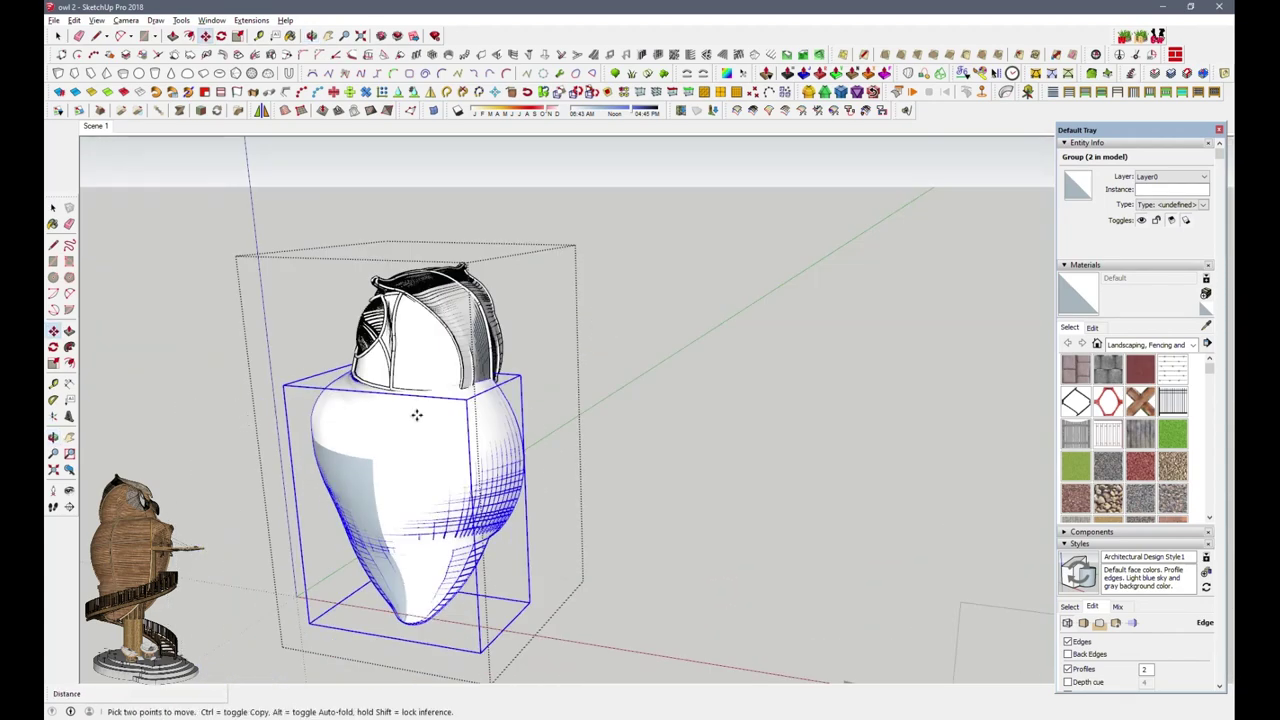
{"action": "scroll", "coordinate": [416, 415], "scroll_direction": "up", "scroll_amount": 2}
{"action": "left_click", "coordinate": [500, 410]}
{"action": "middle_click_drag", "start_coordinate": [509, 430], "coordinate": [718, 428]}
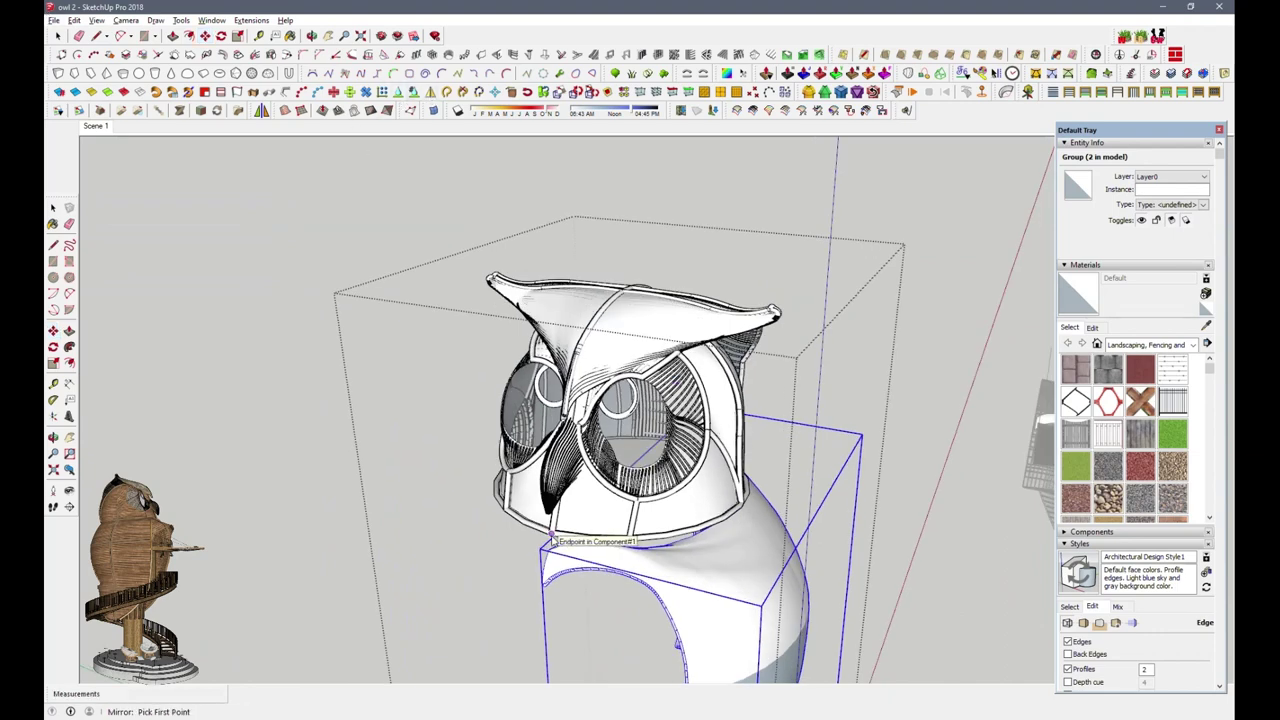
{"action": "left_click", "coordinate": [52, 35]}
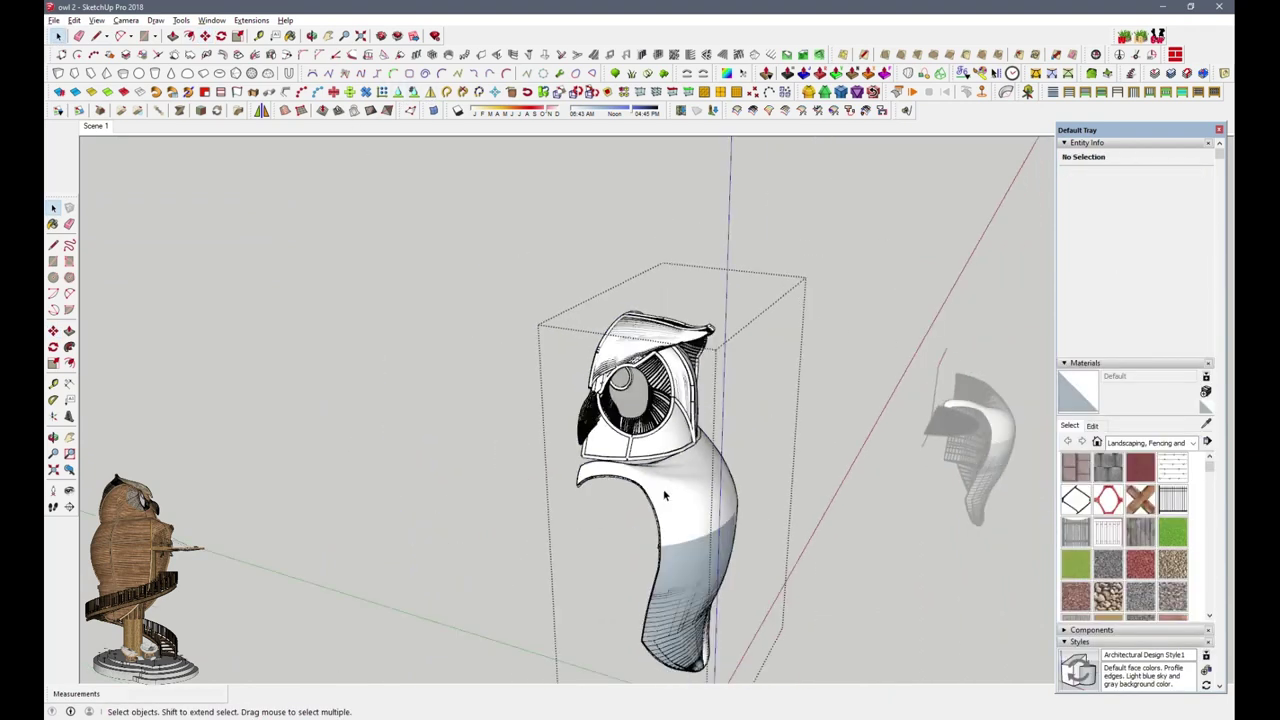
Step: Make the owl group unique and convert it into a new component
{"action": "left_click", "coordinate": [722, 230]}
{"action": "left_click", "coordinate": [657, 457]}
{"action": "right_click", "coordinate": [705, 400]}
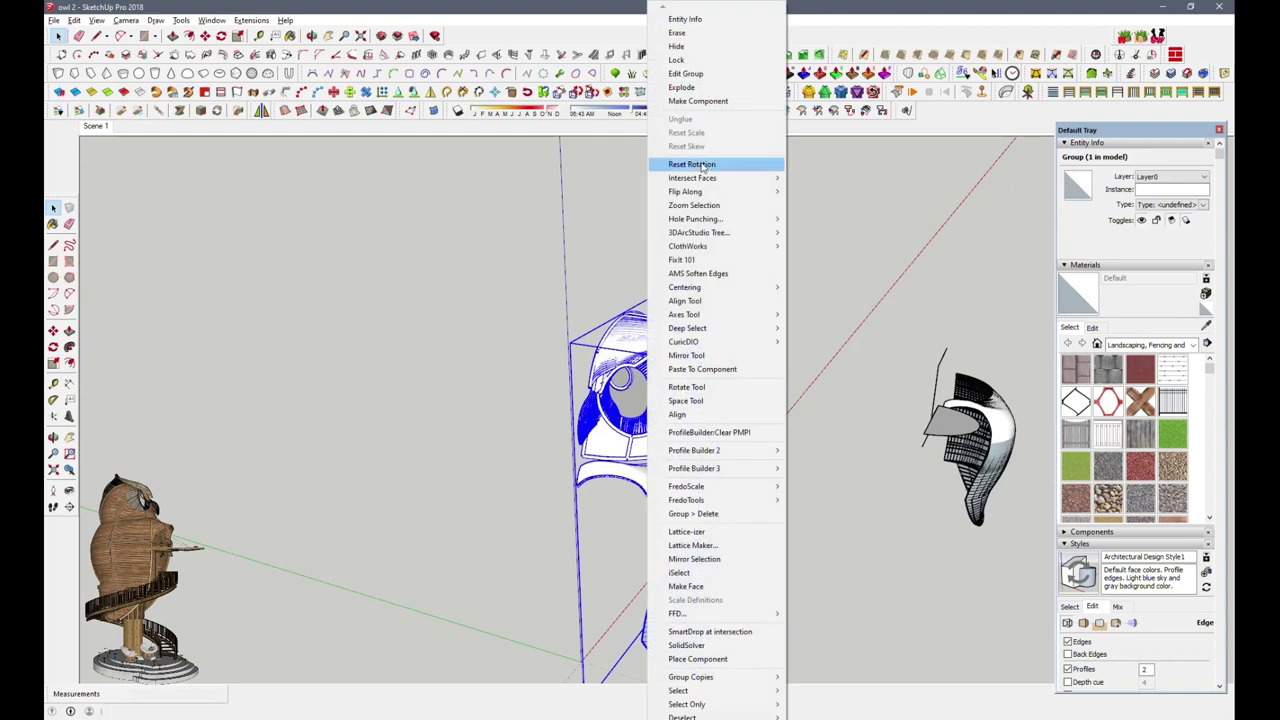
{"action": "left_click", "coordinate": [722, 271]}
{"action": "key", "text": "Escape"}
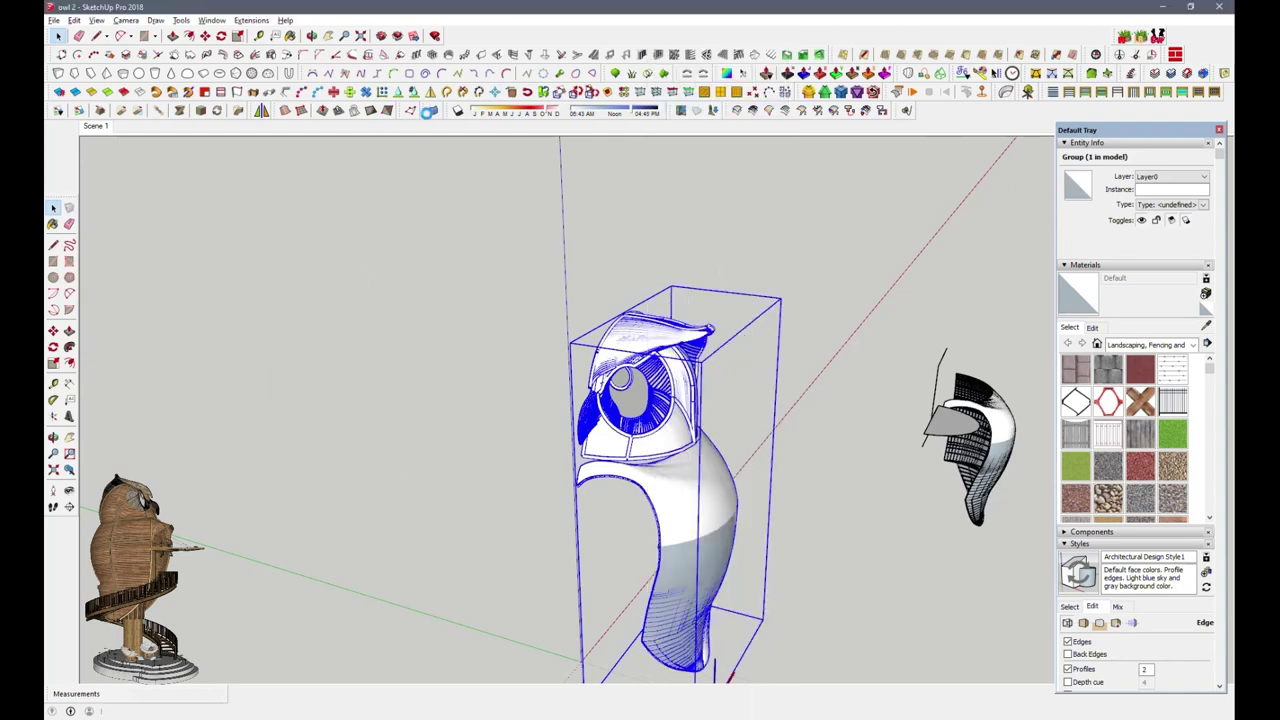
{"action": "left_click", "coordinate": [428, 108]}
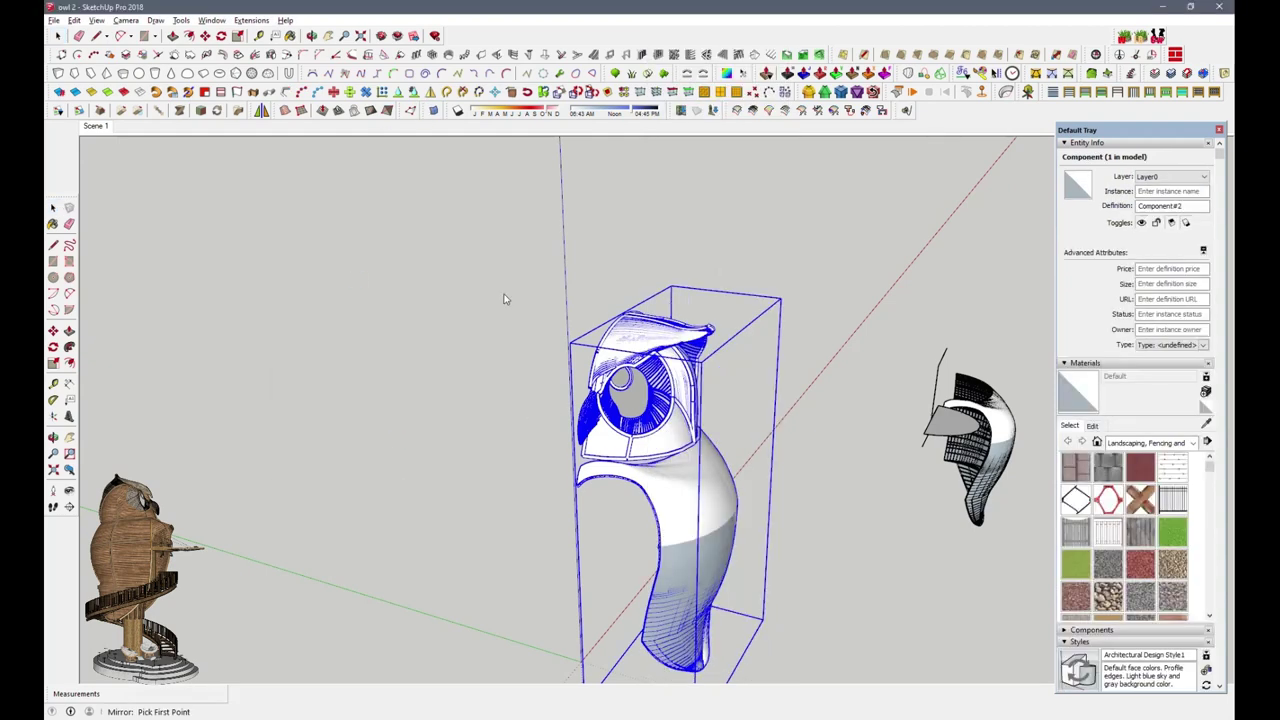
{"action": "middle_click_drag", "start_coordinate": [620, 400], "coordinate": [560, 390]}
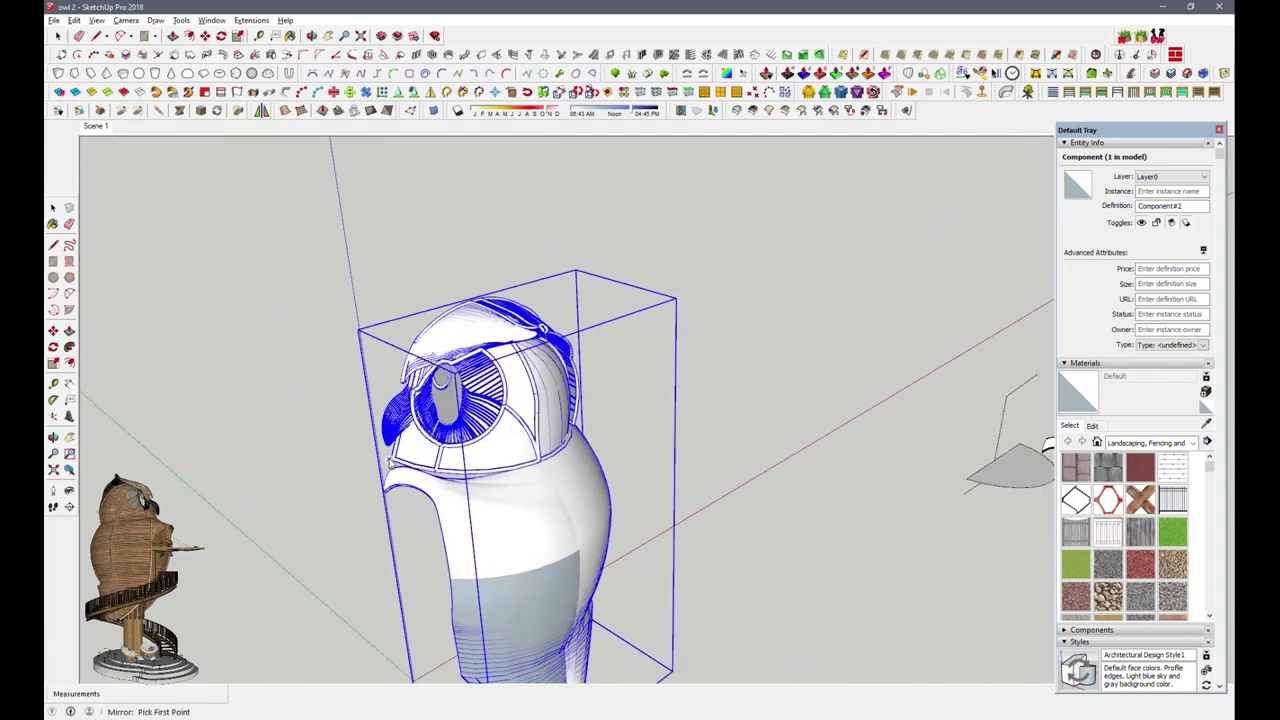
{"action": "mouse_move", "coordinate": [333, 455]}
{"action": "middle_mouse_down"}
{"action": "mouse_move", "coordinate": [557, 423]}
{"action": "mouse_move", "coordinate": [391, 457]}
{"action": "mouse_move", "coordinate": [609, 399]}
{"action": "mouse_move", "coordinate": [610, 324]}
{"action": "mouse_move", "coordinate": [330, 258]}
{"action": "mouse_move", "coordinate": [310, 335]}
{"action": "middle_mouse_up"}
Step: Edit the owl component and rotate the owl head
{"action": "left_click", "coordinate": [330, 258]}
{"action": "double_click", "coordinate": [330, 258]}
{"action": "left_click", "coordinate": [358, 254]}
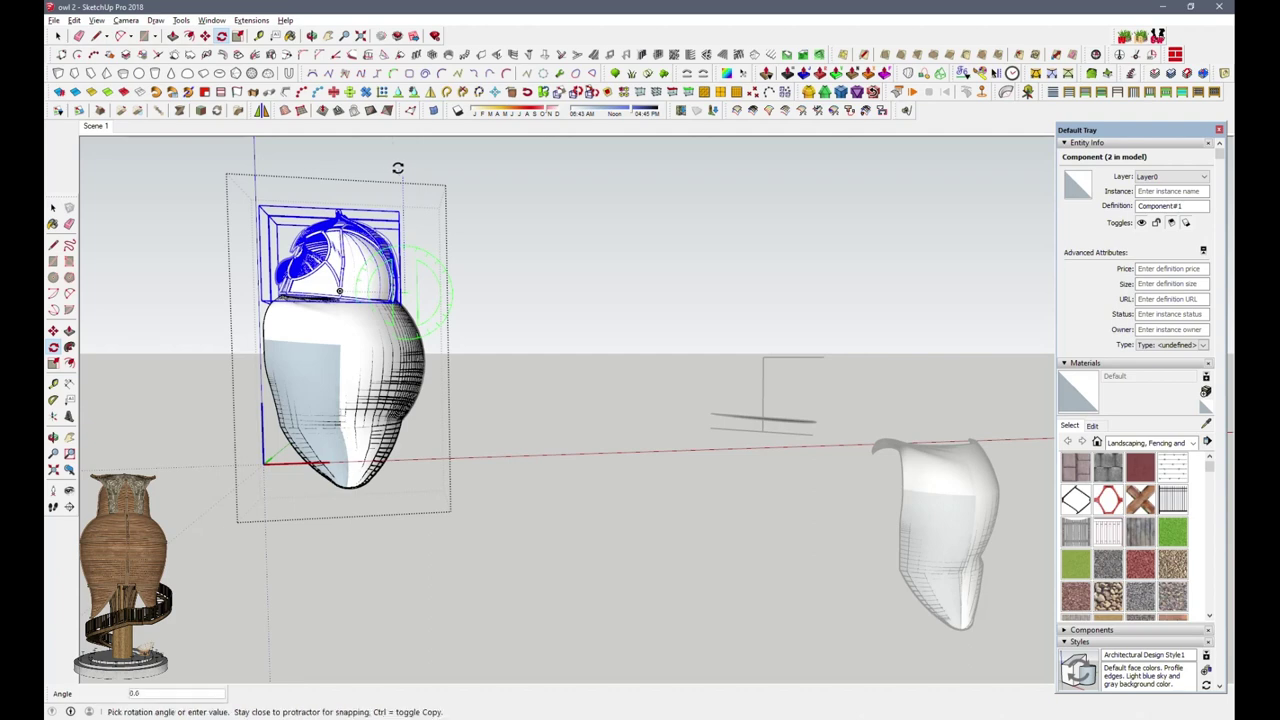
{"action": "key", "text": "Escape"}
{"action": "mouse_move", "coordinate": [392, 168]}
{"action": "middle_mouse_down"}
{"action": "mouse_move", "coordinate": [520, 329]}
{"action": "mouse_move", "coordinate": [465, 399]}
{"action": "mouse_move", "coordinate": [314, 263]}
{"action": "middle_mouse_up"}
Step: Exit component editing and select the small curved shell piece
{"action": "key", "text": "space"}
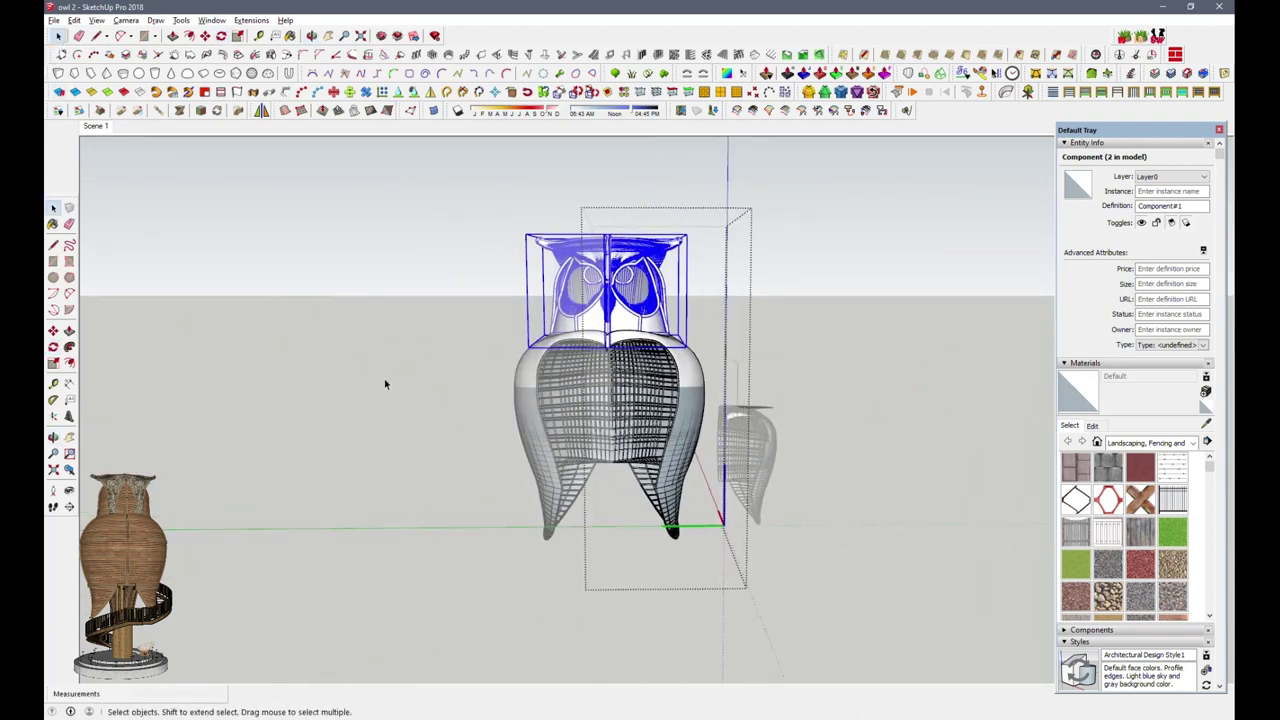
{"action": "left_click", "coordinate": [386, 380]}
{"action": "middle_click_drag", "start_coordinate": [486, 434], "coordinate": [300, 443]}
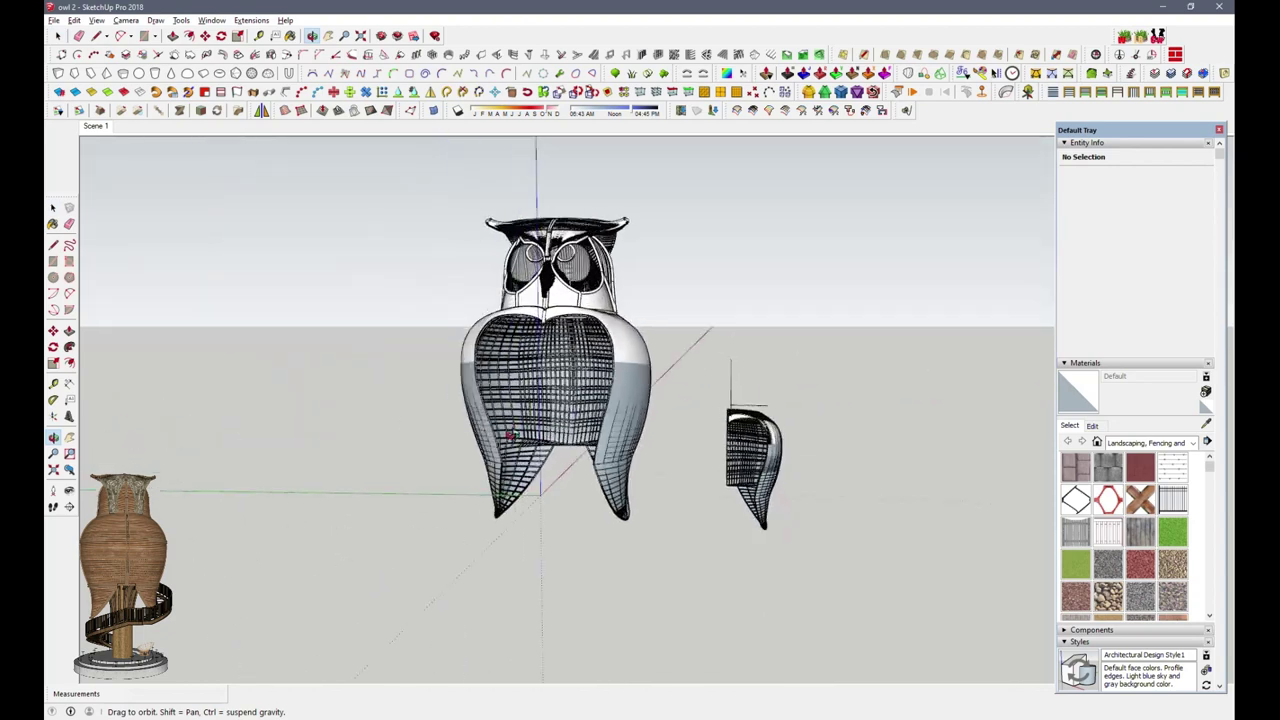
{"action": "left_click", "coordinate": [706, 446]}
{"action": "scroll", "coordinate": [708, 449], "scroll_direction": "up", "scroll_amount": 3}
Step: Explode the shell's surface group into its loose outline curves
{"action": "scroll", "coordinate": [710, 450], "scroll_direction": "up", "scroll_amount": 3}
{"action": "double_click", "coordinate": [712, 452]}
{"action": "mouse_move", "coordinate": [712, 452]}
{"action": "middle_mouse_down"}
{"action": "mouse_move", "coordinate": [600, 480]}
{"action": "mouse_move", "coordinate": [566, 504]}
{"action": "mouse_move", "coordinate": [656, 420]}
{"action": "middle_mouse_up"}
{"action": "key", "text": "Escape"}
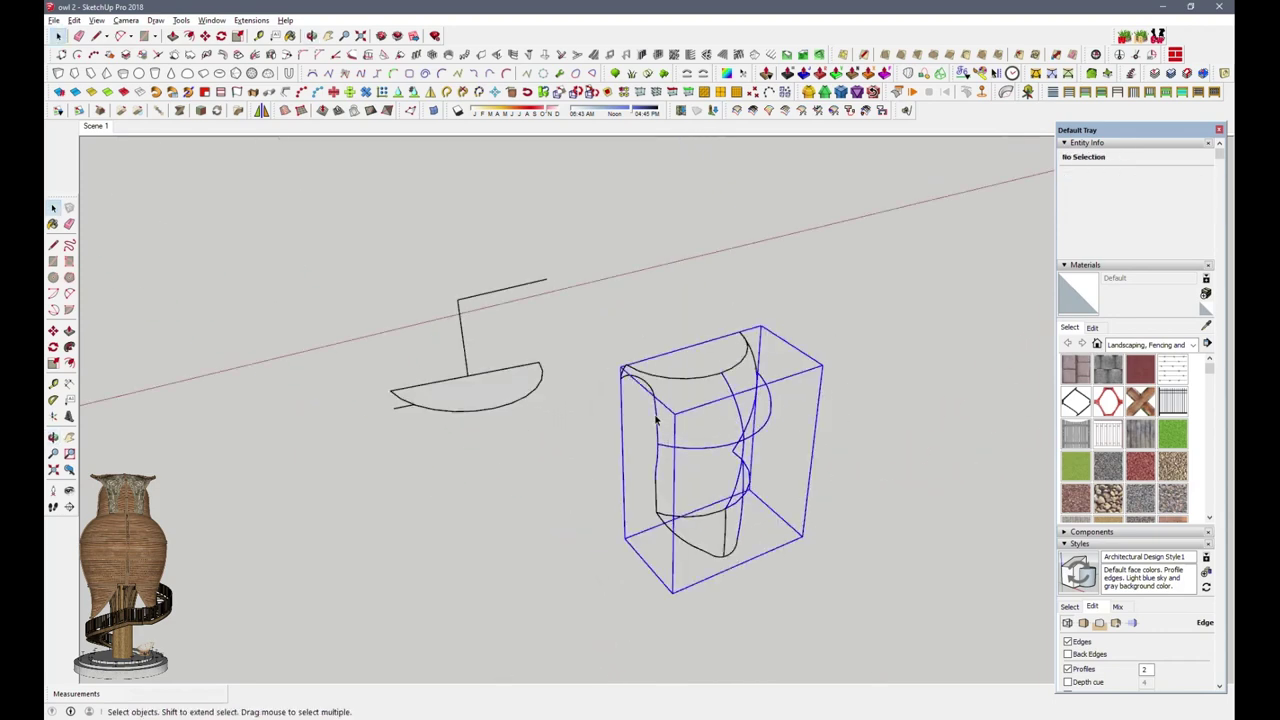
{"action": "right_click", "coordinate": [656, 420]}
{"action": "left_click", "coordinate": [656, 420]}
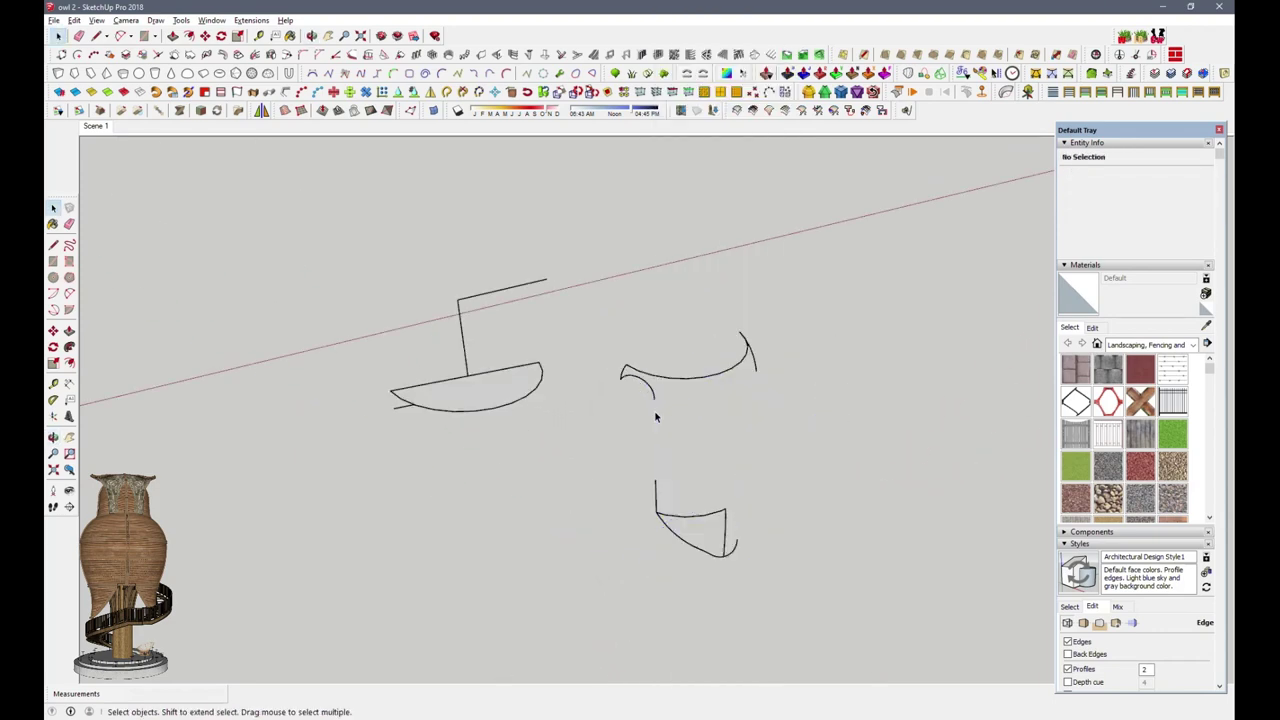
{"action": "left_click", "coordinate": [658, 415]}
{"action": "right_click", "coordinate": [656, 417]}
{"action": "left_click", "coordinate": [686, 86]}
{"action": "mouse_move", "coordinate": [371, 345]}
{"action": "middle_mouse_down"}
{"action": "mouse_move", "coordinate": [791, 423]}
{"action": "mouse_move", "coordinate": [747, 551]}
{"action": "middle_mouse_up"}
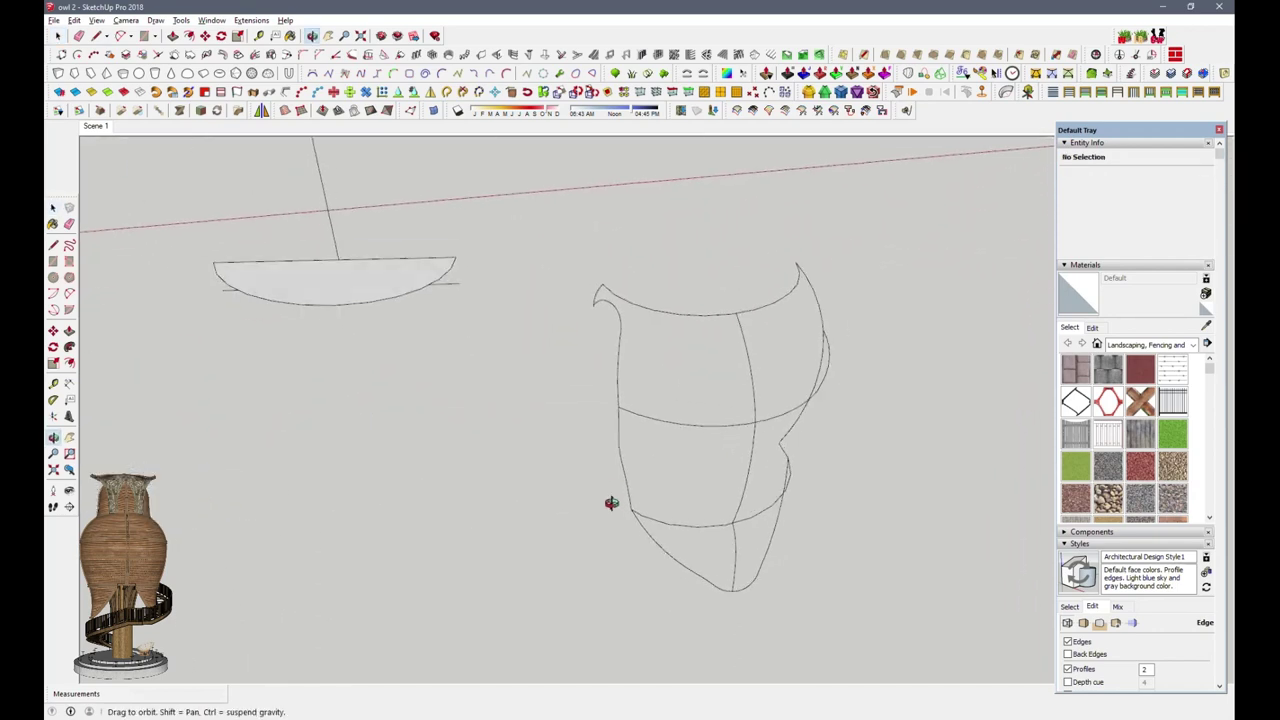
Step: Box-select the body curves and cancel the Curviloft surface preview
{"action": "left_click_drag", "start_coordinate": [543, 186], "coordinate": [843, 591]}
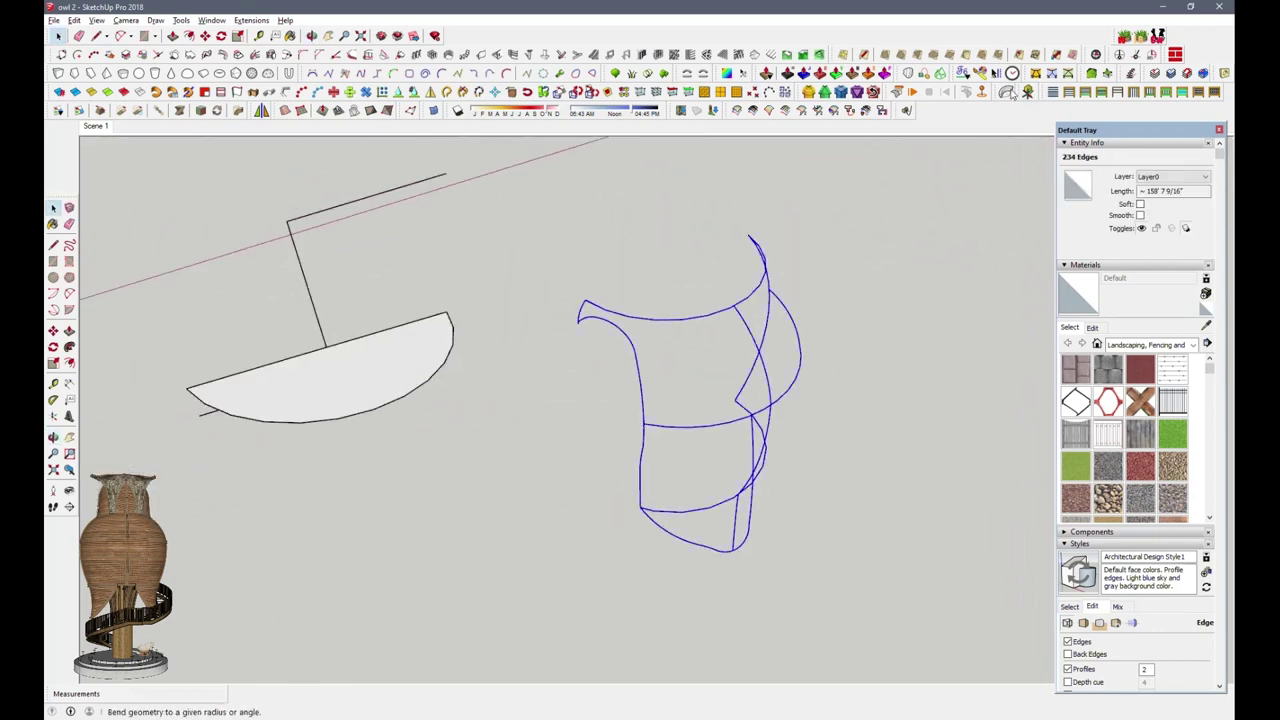
{"action": "key", "text": "Escape"}
{"action": "mouse_move", "coordinate": [884, 346]}
{"action": "middle_mouse_down"}
{"action": "mouse_move", "coordinate": [662, 436]}
{"action": "mouse_move", "coordinate": [698, 379]}
{"action": "middle_mouse_up"}
{"action": "left_click_drag", "start_coordinate": [556, 225], "coordinate": [850, 620]}
{"action": "left_click", "coordinate": [286, 91]}
{"action": "left_click", "coordinate": [574, 423]}
Step: Select the horizontal arc with its connected edges and begin a Move+Ctrl copy
{"action": "left_click", "coordinate": [668, 373]}
{"action": "left_click", "coordinate": [740, 367]}
{"action": "mouse_move", "coordinate": [740, 367]}
{"action": "middle_mouse_down"}
{"action": "mouse_move", "coordinate": [802, 355]}
{"action": "mouse_move", "coordinate": [577, 457]}
{"action": "mouse_move", "coordinate": [760, 470]}
{"action": "middle_mouse_up"}
{"action": "key", "text": "m"}
{"action": "key", "text": "ctrl"}
{"action": "left_click", "coordinate": [850, 480]}
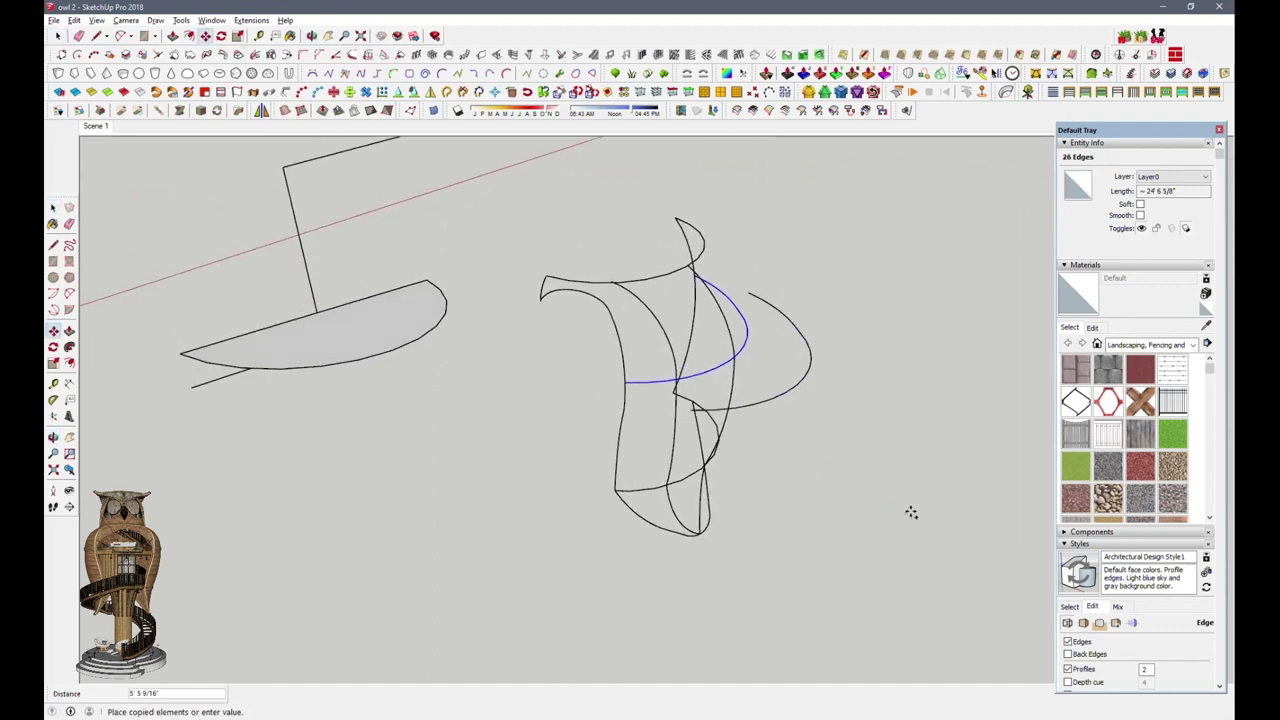
Step: Turn the copied horizontal arc into a tube with JHS Lines to Tube
{"action": "left_click", "coordinate": [57, 36]}
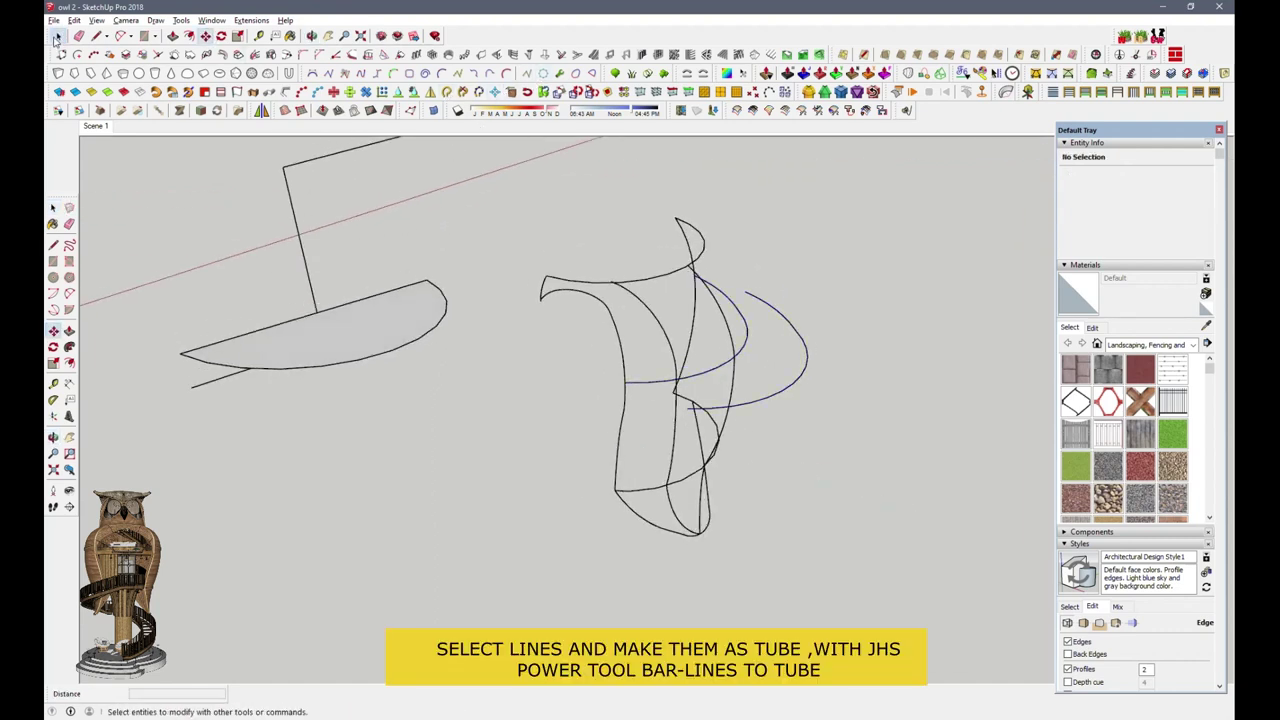
{"action": "left_click", "coordinate": [285, 91]}
{"action": "left_click", "coordinate": [520, 426]}
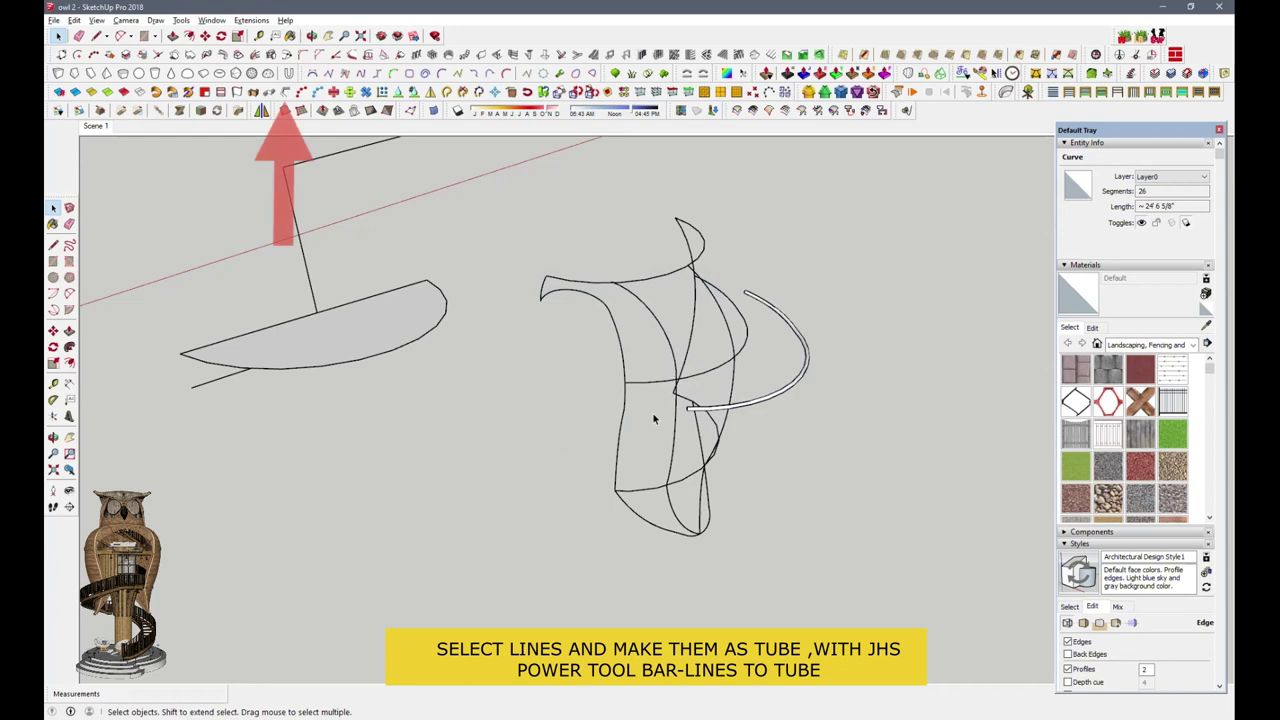
{"action": "left_click", "coordinate": [297, 105]}
{"action": "left_click", "coordinate": [522, 425]}
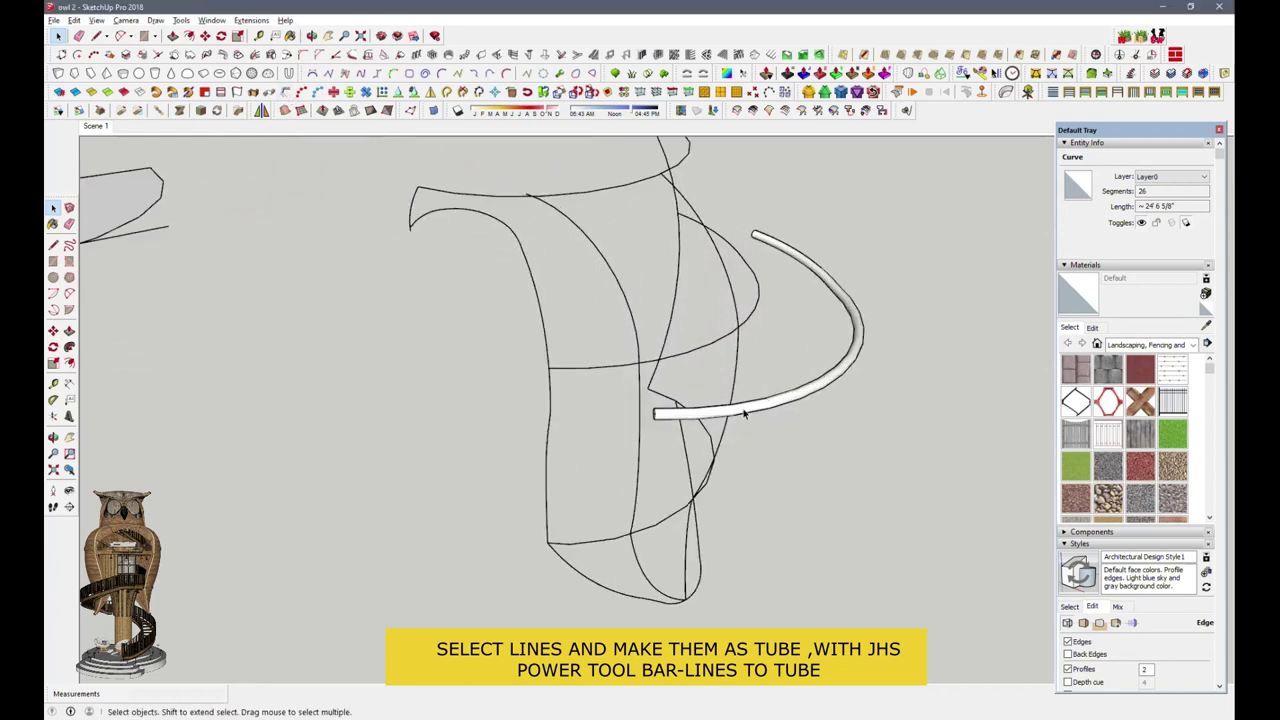
{"action": "middle_click_drag", "start_coordinate": [640, 420], "coordinate": [840, 288]}
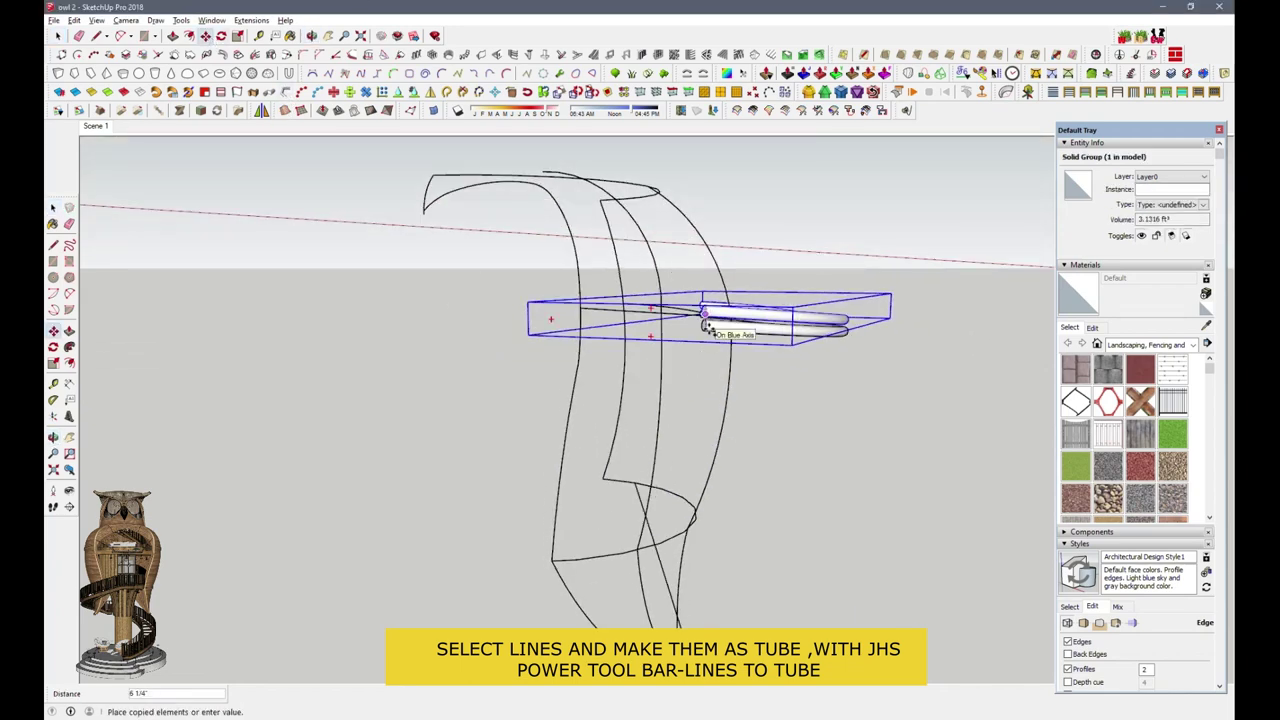
{"action": "type", "text": "4"}
Step: Duplicate the arc tube just below, group the pair, and move it onto the body frame
{"action": "key", "text": "Return"}
{"action": "middle_click_drag", "start_coordinate": [708, 330], "coordinate": [677, 400]}
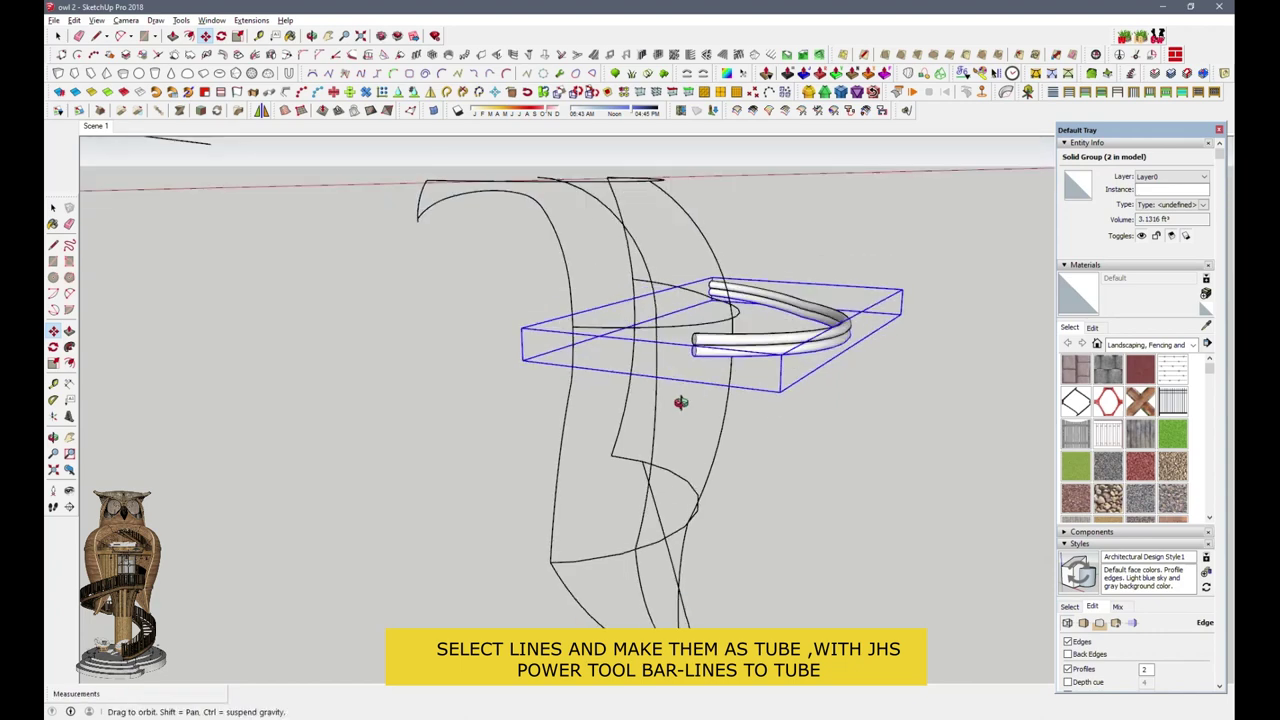
{"action": "left_click", "coordinate": [58, 36]}
{"action": "right_click", "coordinate": [785, 400]}
{"action": "left_click", "coordinate": [830, 128]}
{"action": "key", "text": "m"}
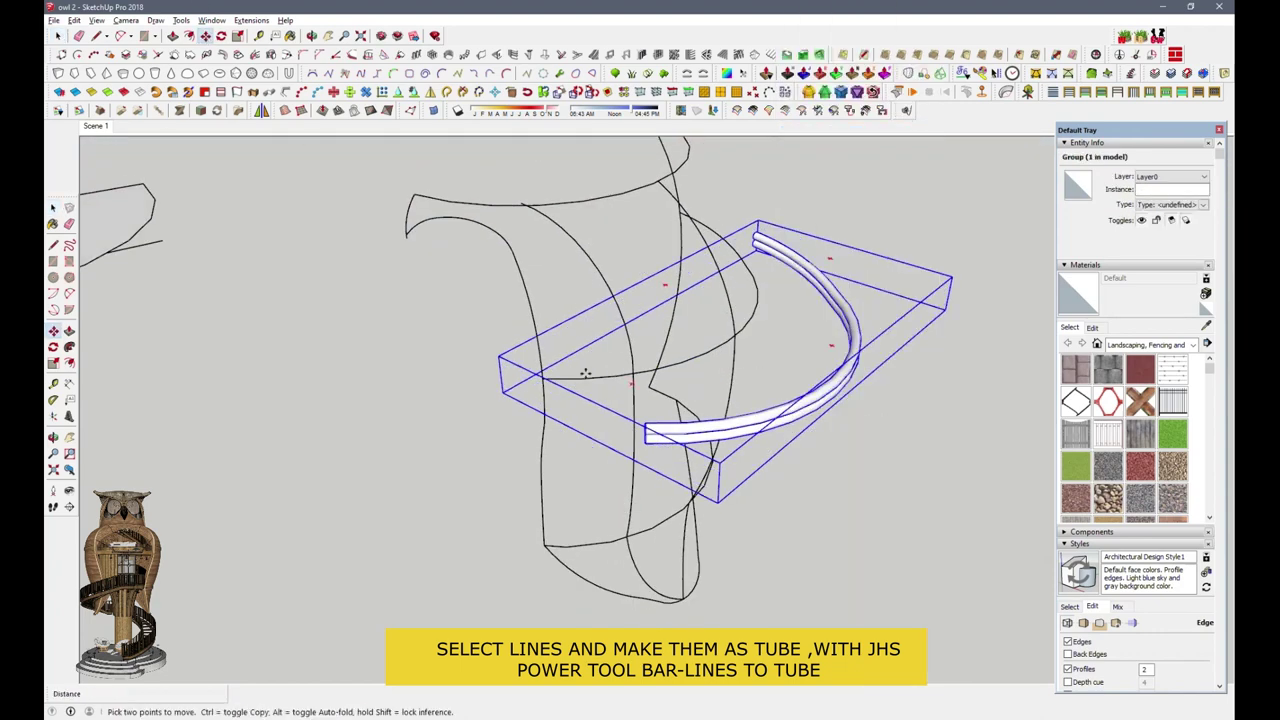
{"action": "left_click", "coordinate": [647, 431]}
{"action": "left_click", "coordinate": [526, 353]}
{"action": "middle_click_drag", "start_coordinate": [526, 353], "coordinate": [500, 300]}
Step: Tube the vertical spine curve and copy the tube beside the original
{"action": "left_click", "coordinate": [708, 406]}
{"action": "middle_click_drag", "start_coordinate": [729, 414], "coordinate": [650, 350]}
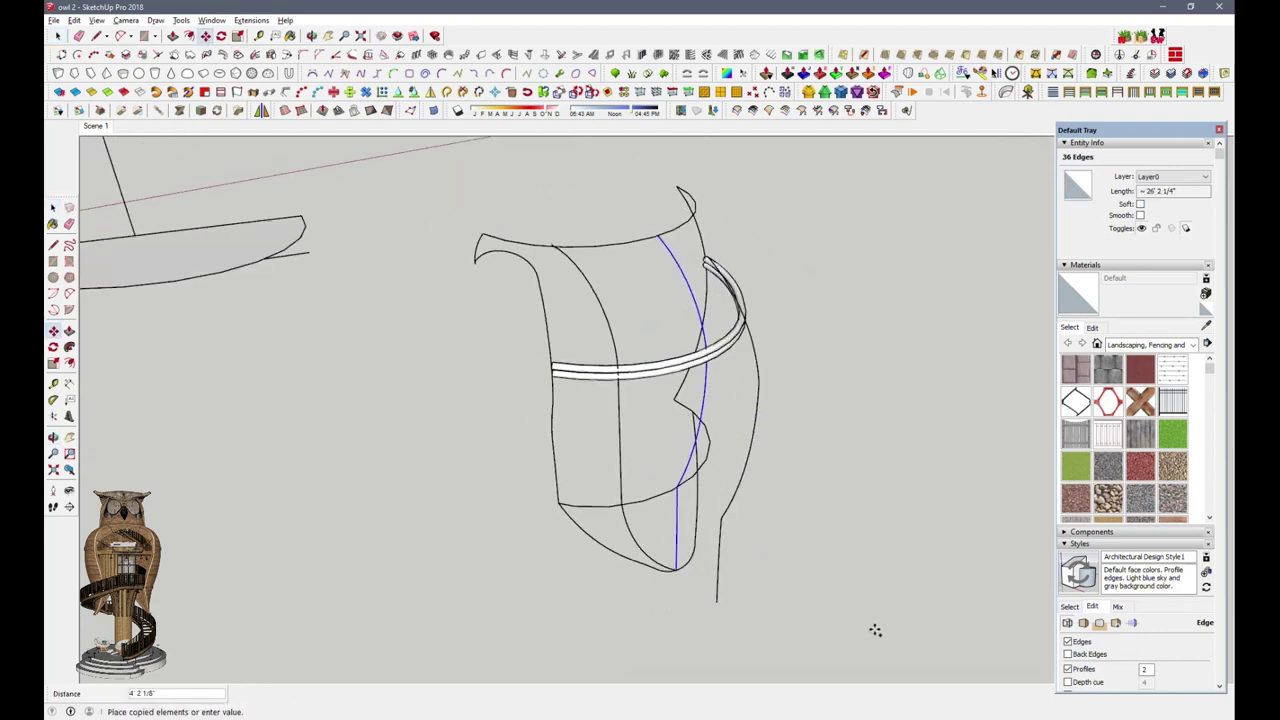
{"action": "left_click", "coordinate": [755, 367]}
{"action": "left_click", "coordinate": [523, 423]}
{"action": "left_click", "coordinate": [205, 36]}
{"action": "left_click", "coordinate": [681, 620]}
{"action": "key", "text": "ctrl"}
{"action": "left_click", "coordinate": [672, 626]}
Step: Group the two vertical tubes and move the group into place
{"action": "key", "text": "space"}
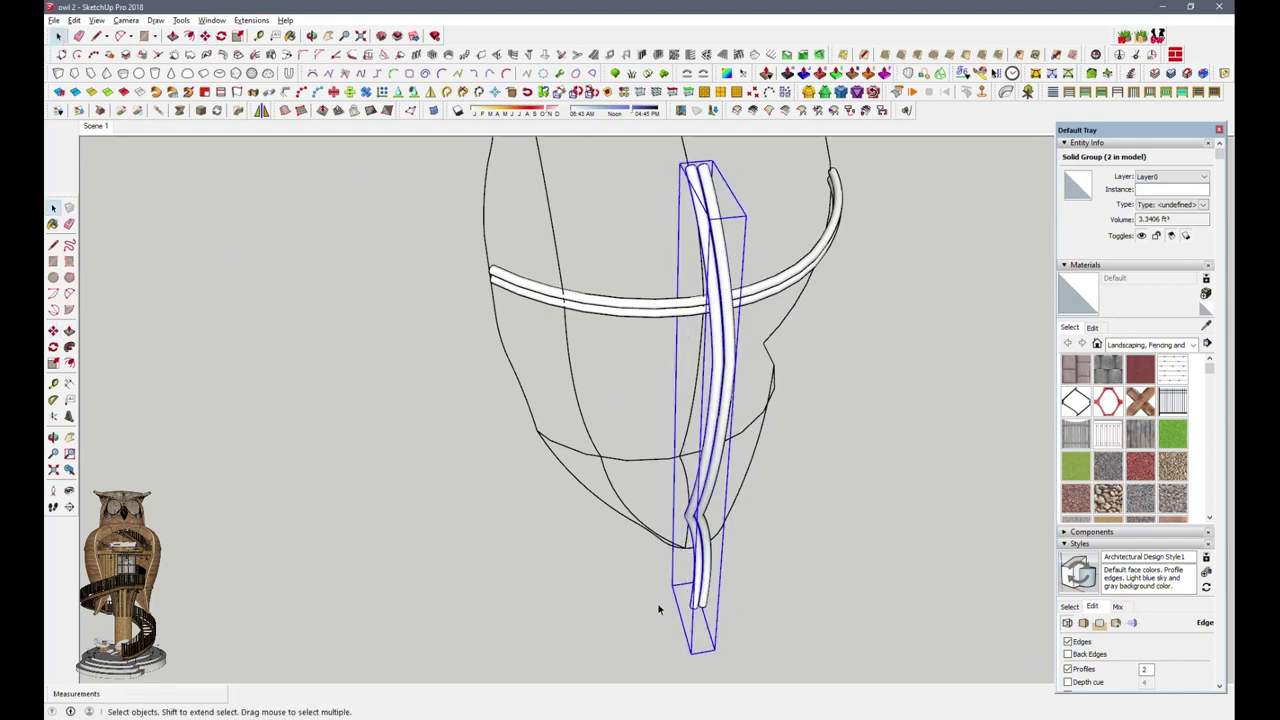
{"action": "right_click", "coordinate": [680, 520]}
{"action": "left_click", "coordinate": [708, 133]}
{"action": "key", "text": "q"}
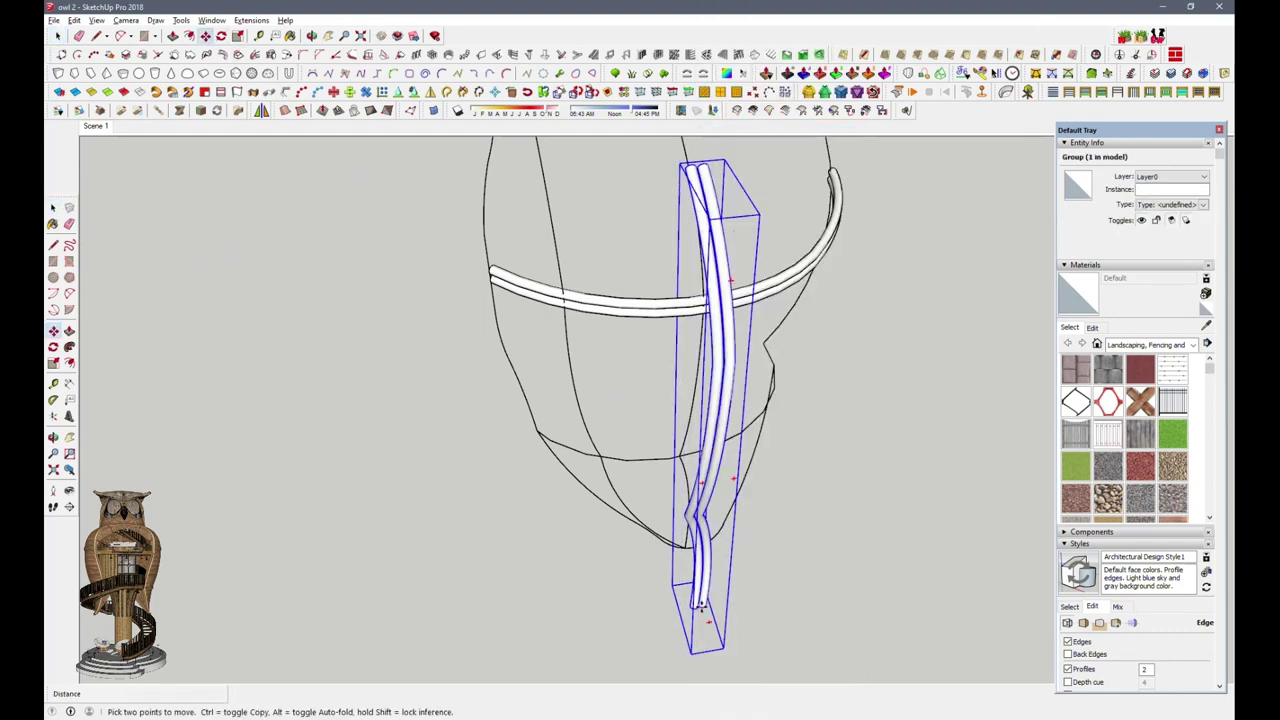
{"action": "left_click", "coordinate": [700, 605]}
{"action": "middle_click_drag", "start_coordinate": [829, 400], "coordinate": [801, 605]}
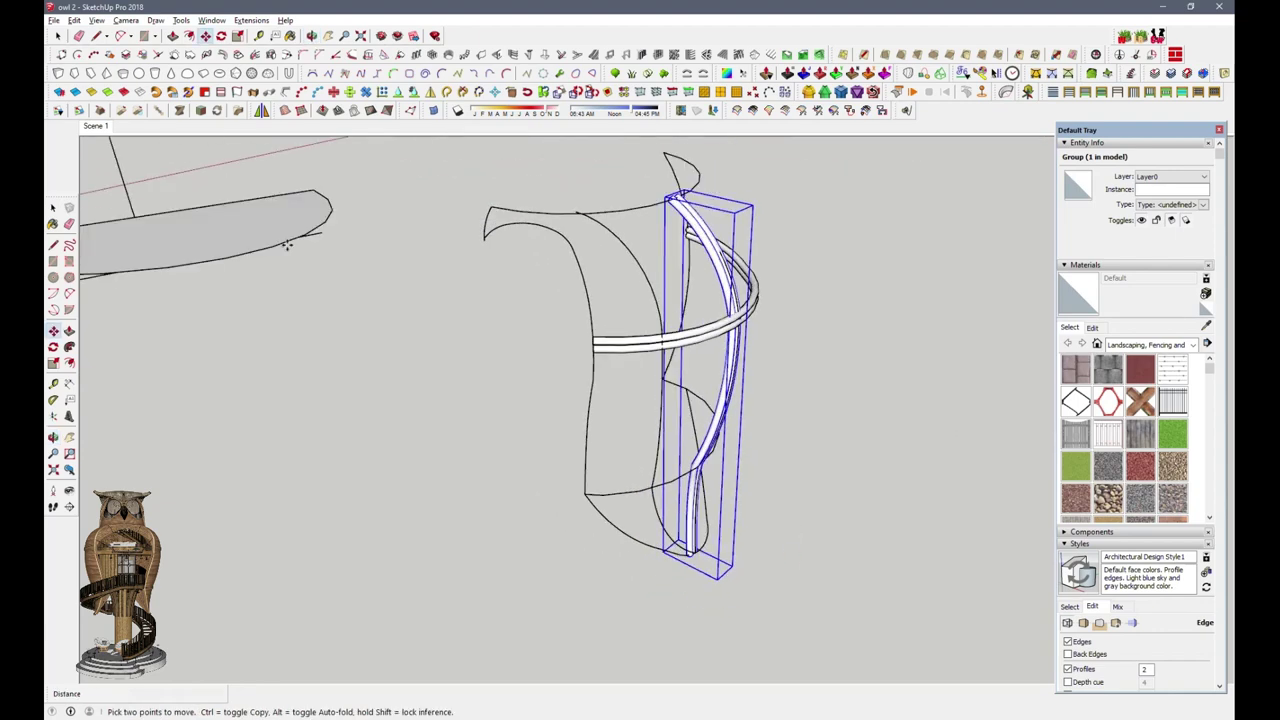
{"action": "middle_click_drag", "start_coordinate": [657, 348], "coordinate": [543, 391]}
{"action": "left_click", "coordinate": [685, 505]}
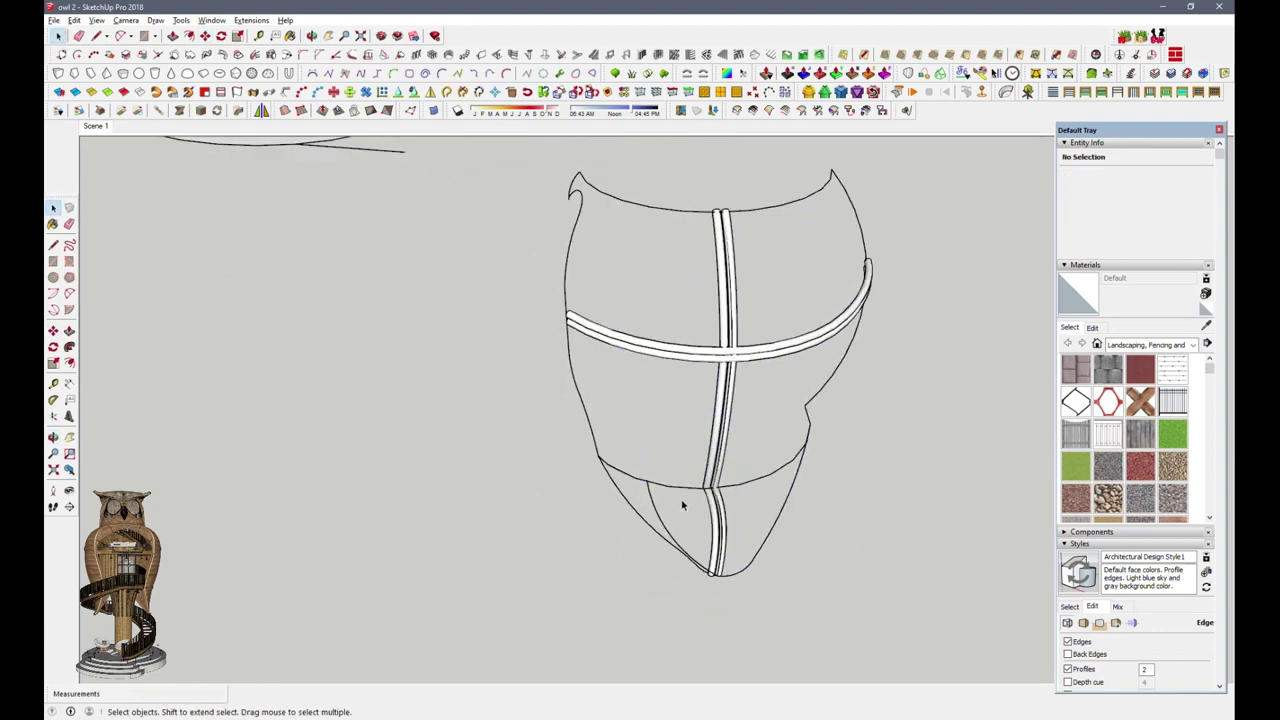
Step: Build a tube along the lower curved edge of the body
{"action": "left_click", "coordinate": [685, 490]}
{"action": "middle_click_drag", "start_coordinate": [685, 490], "coordinate": [620, 480]}
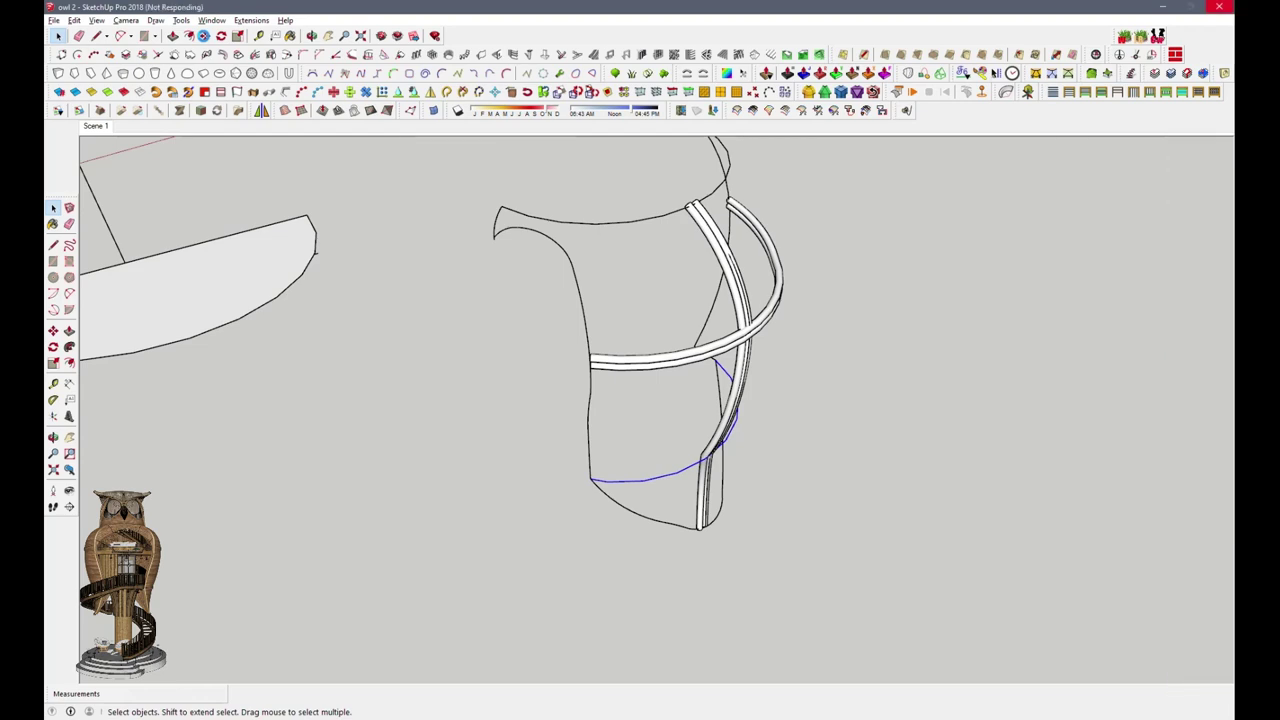
{"action": "key", "text": "m"}
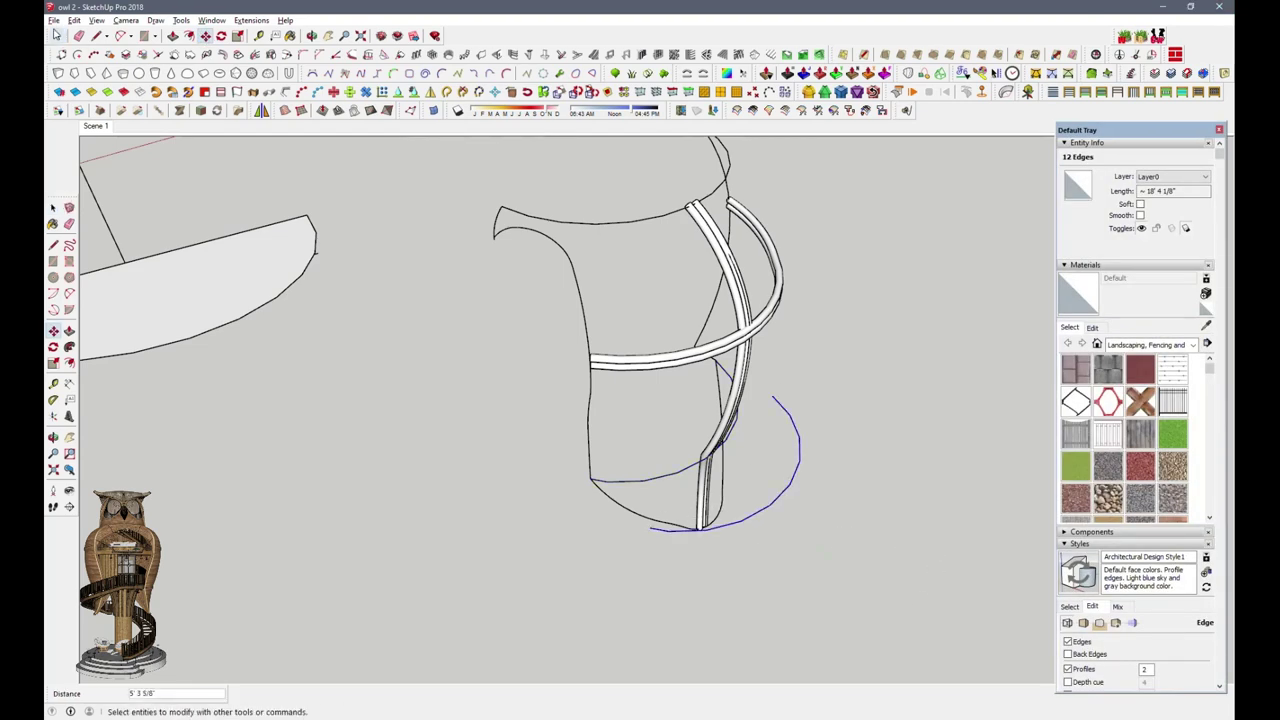
{"action": "left_click", "coordinate": [447, 93]}
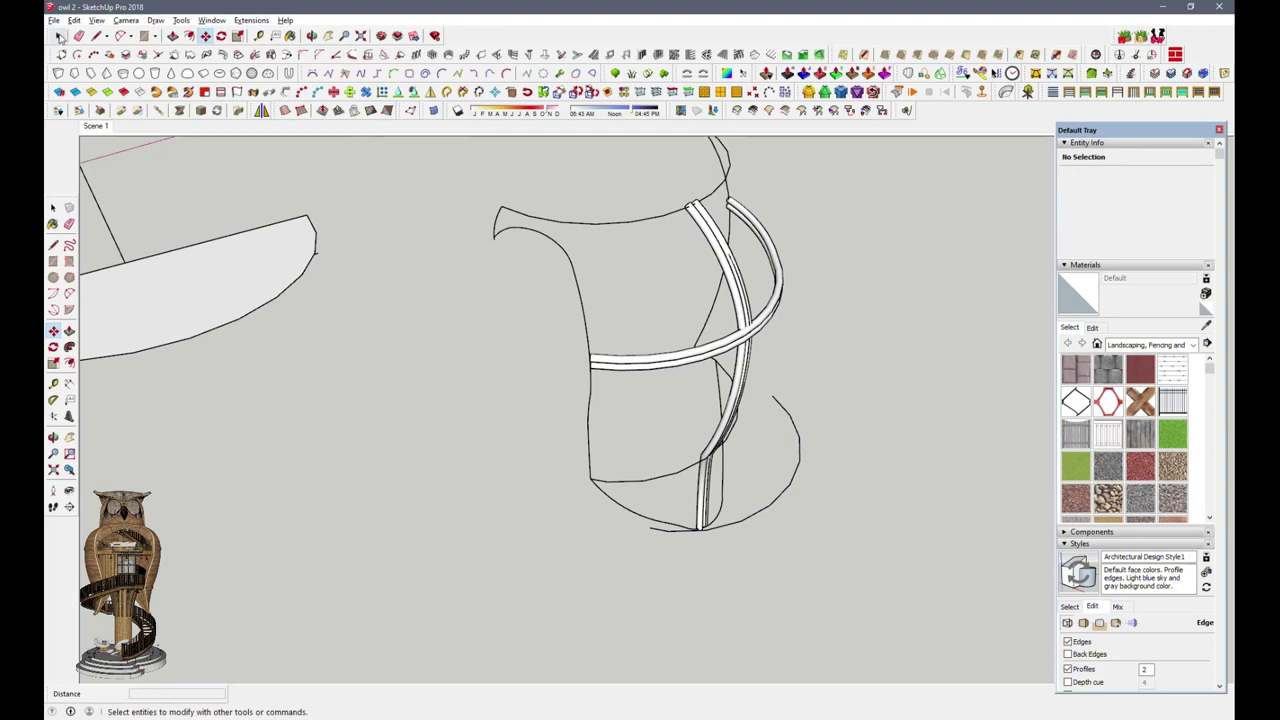
{"action": "key", "text": "Return"}
{"action": "scroll", "coordinate": [693, 543], "scroll_direction": "up", "scroll_amount": 3}
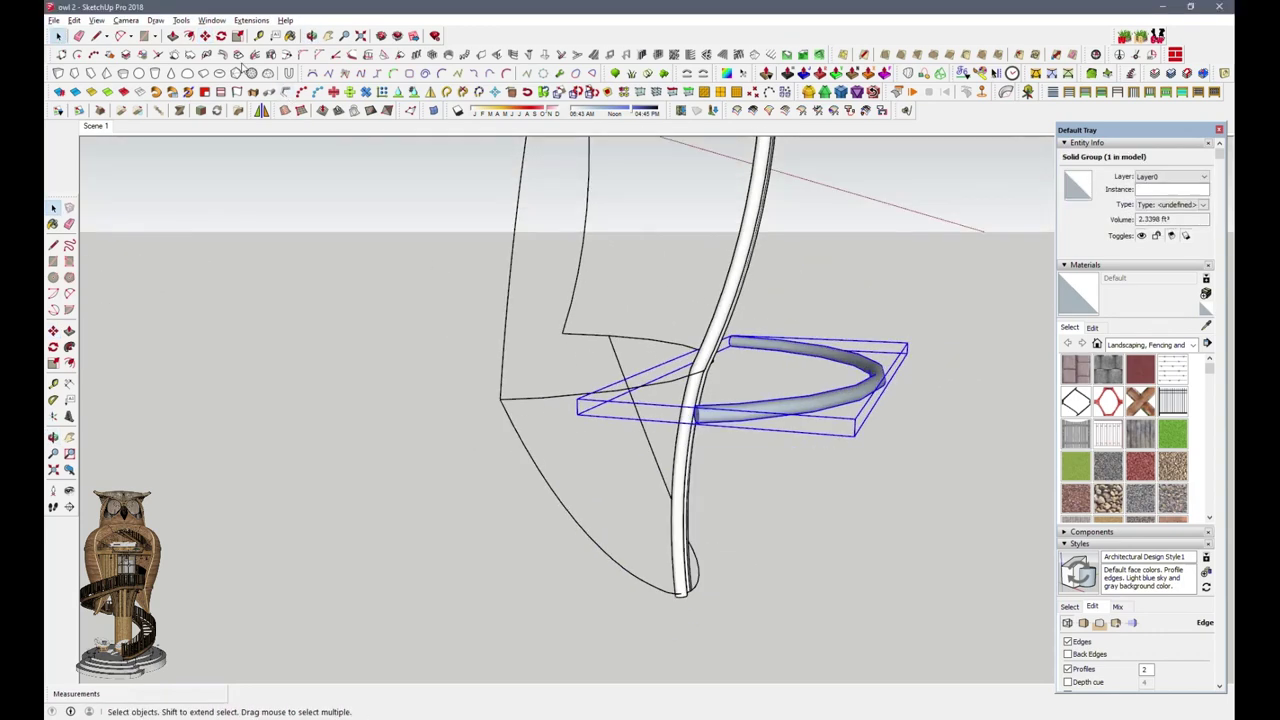
Step: Copy the lower tube slightly below, group both, and place the pair on the body
{"action": "key", "text": "ctrl"}
{"action": "left_click", "coordinate": [797, 417]}
{"action": "left_click", "coordinate": [797, 438]}
{"action": "right_click", "coordinate": [857, 427]}
{"action": "left_click", "coordinate": [900, 137]}
{"action": "left_click", "coordinate": [697, 430]}
{"action": "mouse_move", "coordinate": [697, 430]}
{"action": "middle_mouse_down"}
{"action": "mouse_move", "coordinate": [607, 533]}
{"action": "mouse_move", "coordinate": [523, 437]}
{"action": "middle_mouse_up"}
{"action": "left_click", "coordinate": [529, 443]}
{"action": "key", "text": "space"}
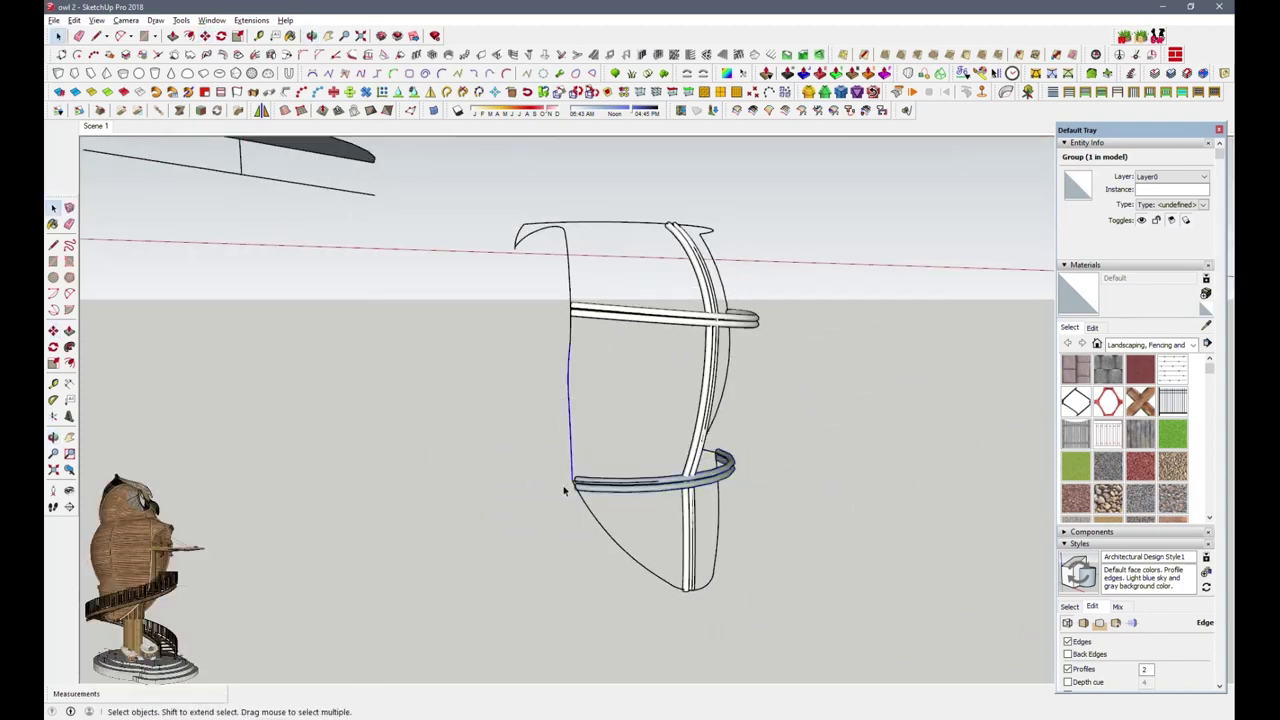
Step: Select the outer and side body curves and begin a Move+Ctrl copy of them
{"action": "left_click", "coordinate": [662, 582]}
{"action": "middle_click_drag", "start_coordinate": [695, 603], "coordinate": [521, 543]}
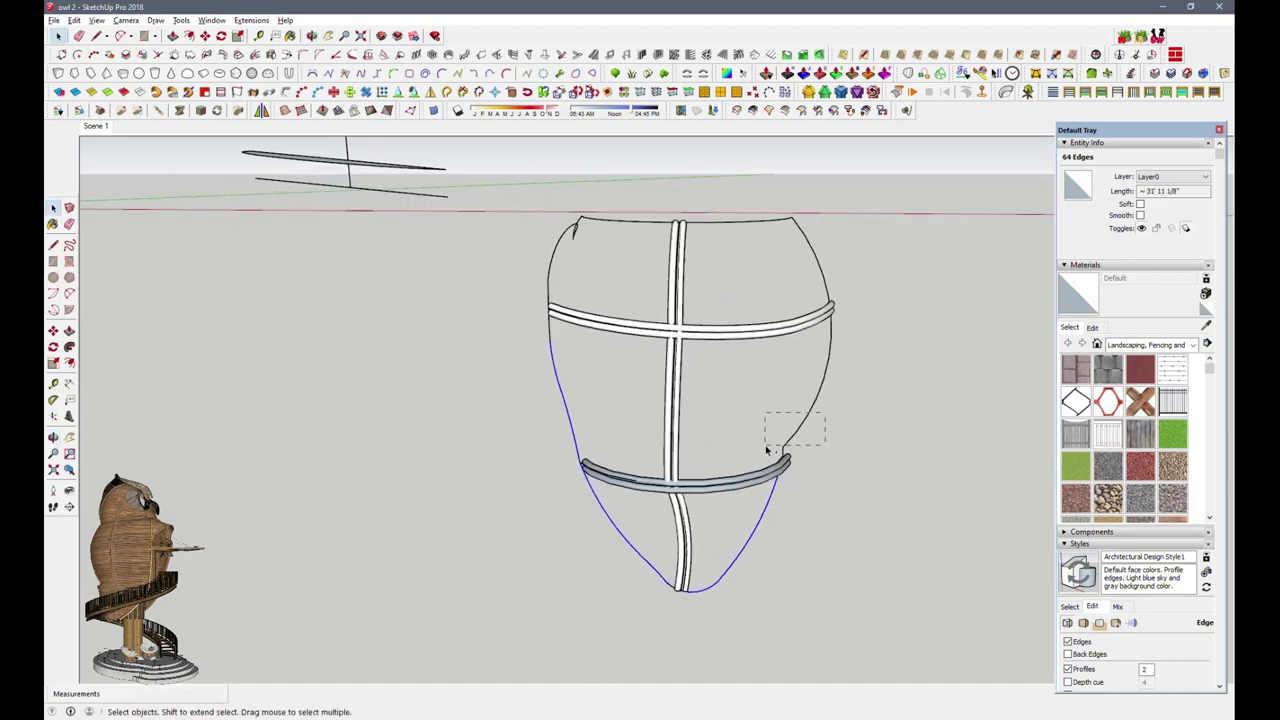
{"action": "middle_click_drag", "start_coordinate": [797, 272], "coordinate": [607, 256]}
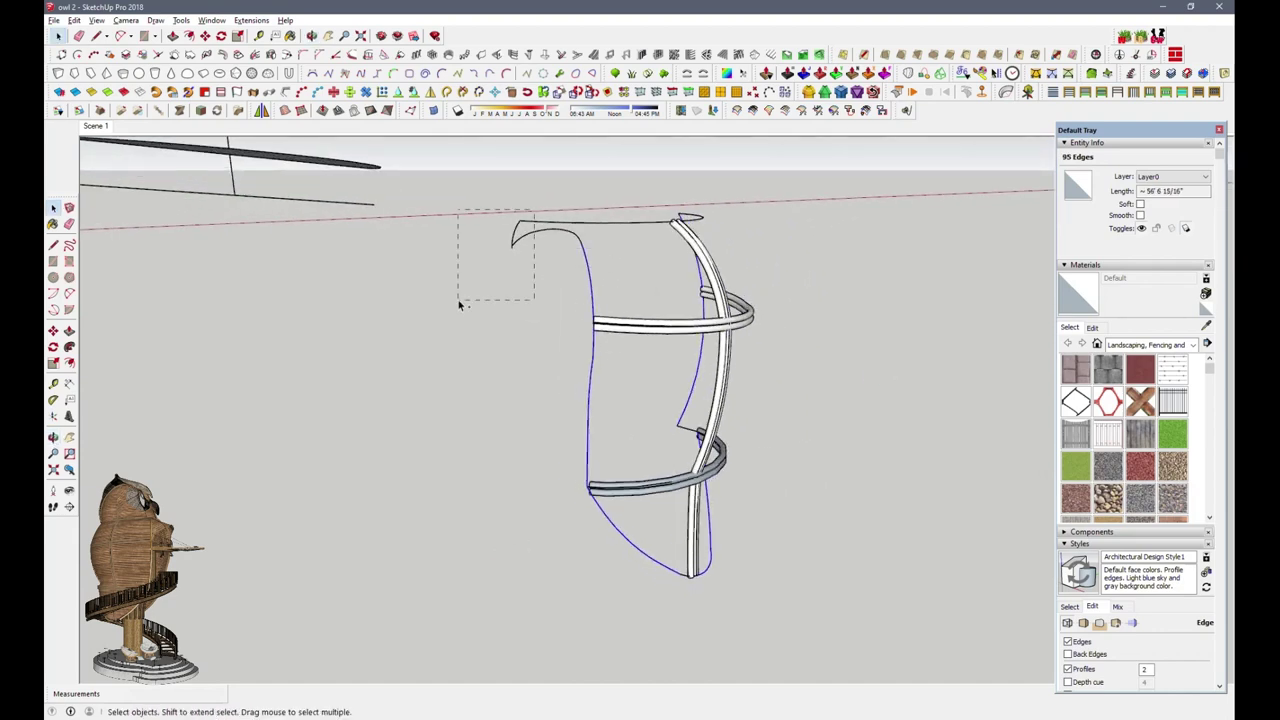
{"action": "mouse_move", "coordinate": [714, 245]}
{"action": "middle_mouse_down"}
{"action": "mouse_move", "coordinate": [666, 306]}
{"action": "mouse_move", "coordinate": [700, 400]}
{"action": "middle_mouse_up"}
{"action": "key", "text": "m"}
{"action": "left_click", "coordinate": [785, 535]}
{"action": "key", "text": "ctrl"}
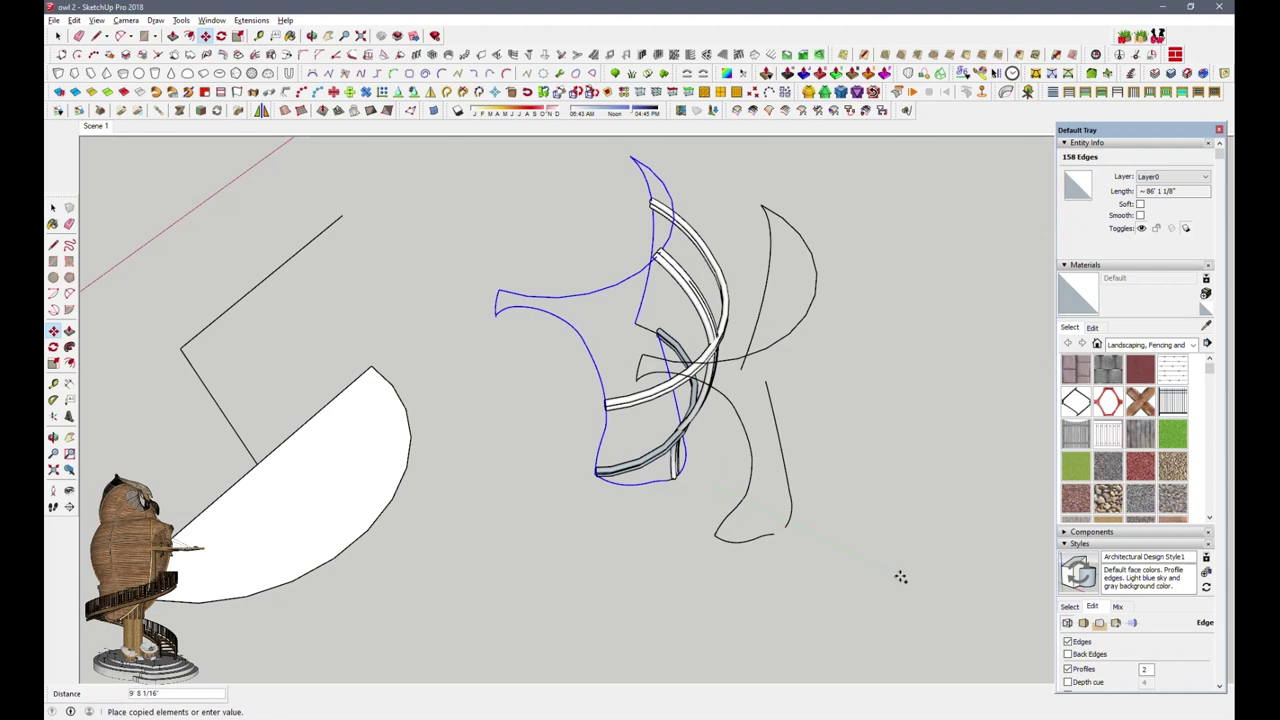
Step: Copy the side curves out beside the body and save the model
{"action": "key", "text": "space"}
{"action": "left_click", "coordinate": [205, 36]}
{"action": "left_click", "coordinate": [815, 524]}
{"action": "key", "text": "ctrl"}
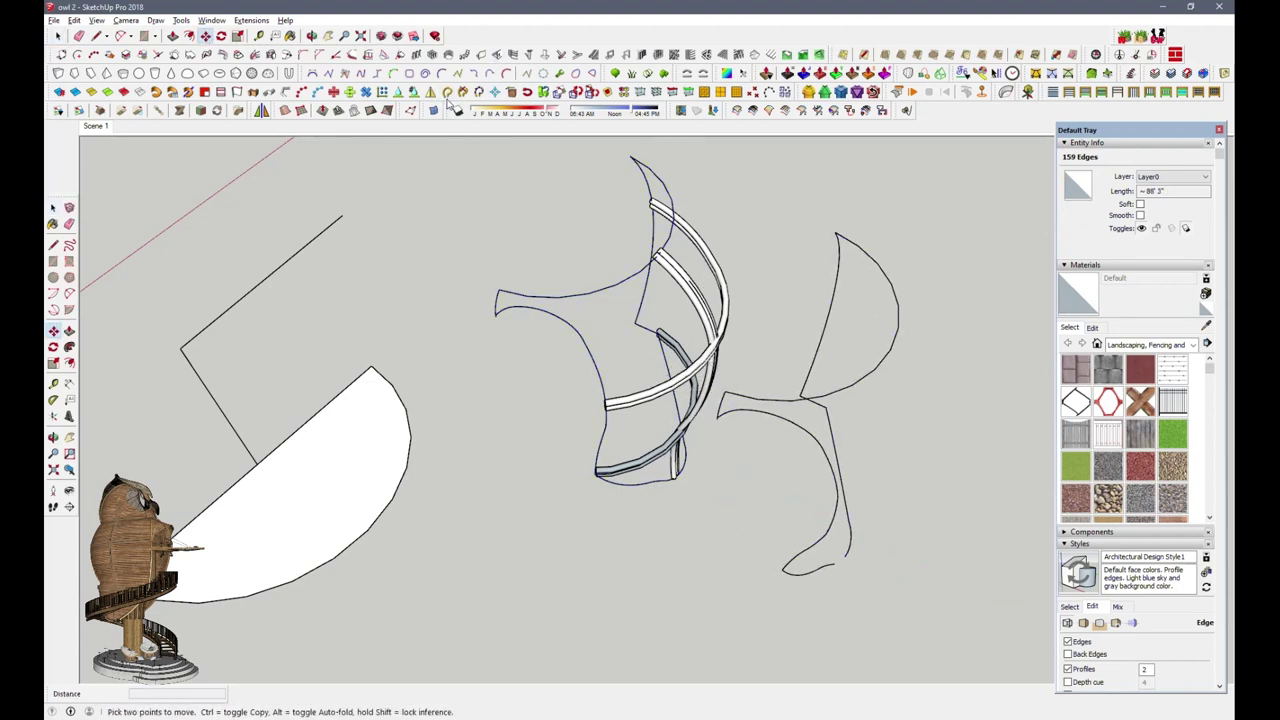
{"action": "left_click", "coordinate": [55, 21]}
{"action": "left_click", "coordinate": [95, 77]}
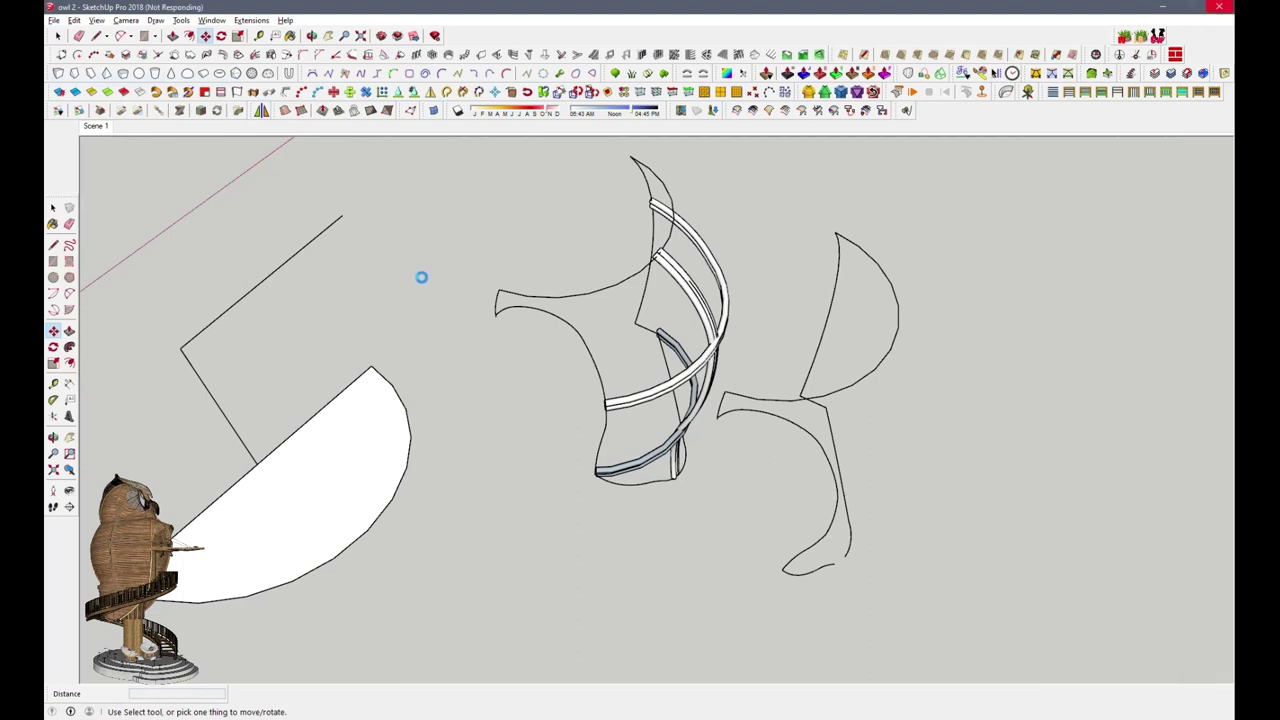
Step: Turn both copied side curves into tubes with Lines to Tube
{"action": "left_click", "coordinate": [552, 389]}
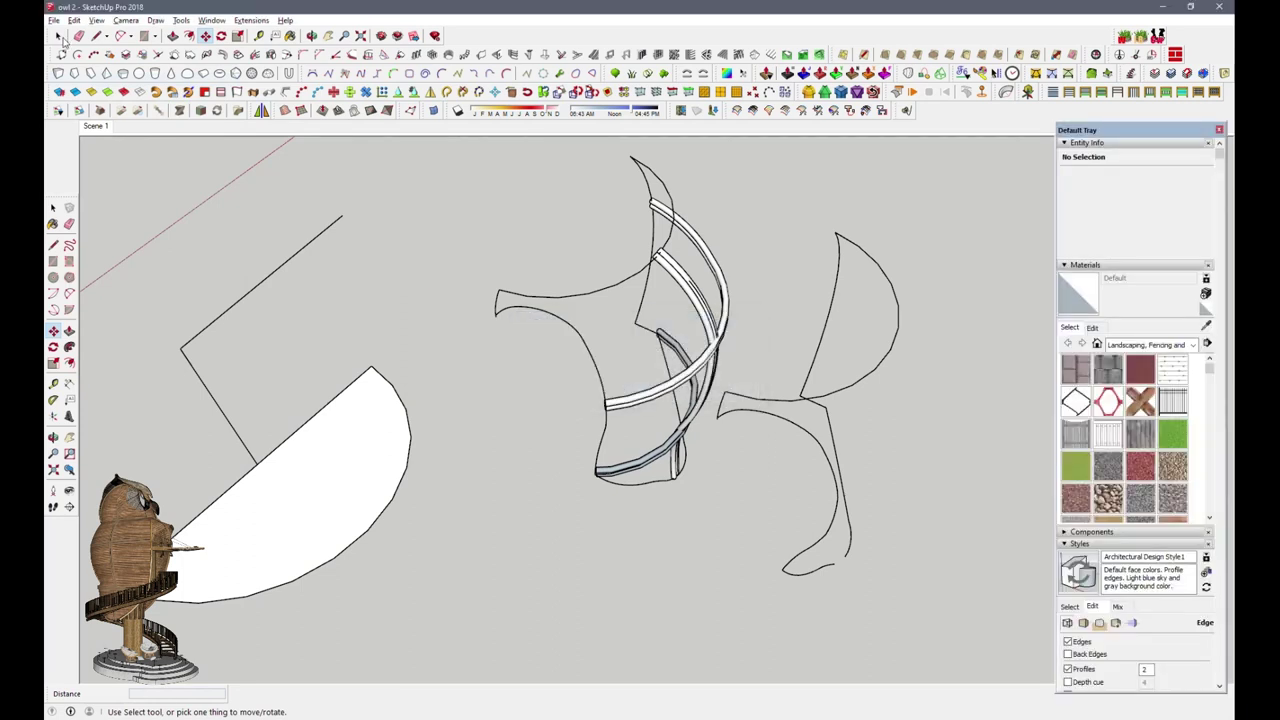
{"action": "triple_click", "coordinate": [788, 425]}
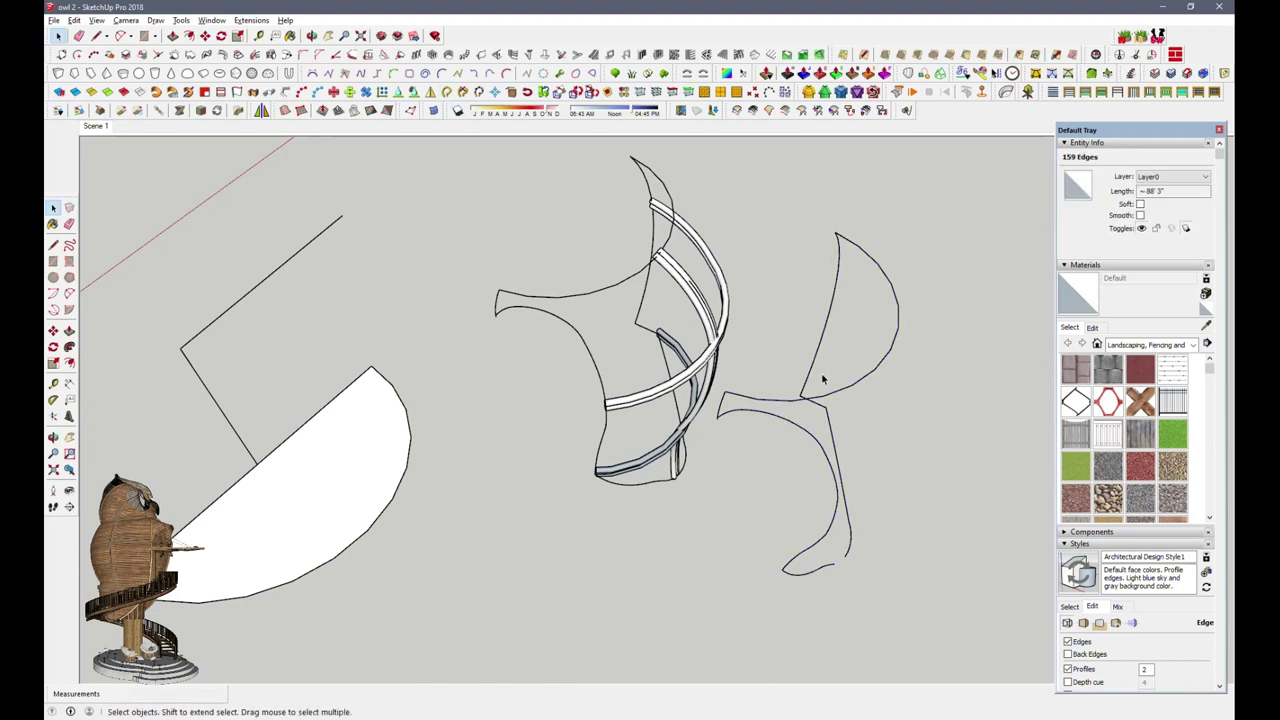
{"action": "left_click", "coordinate": [856, 388]}
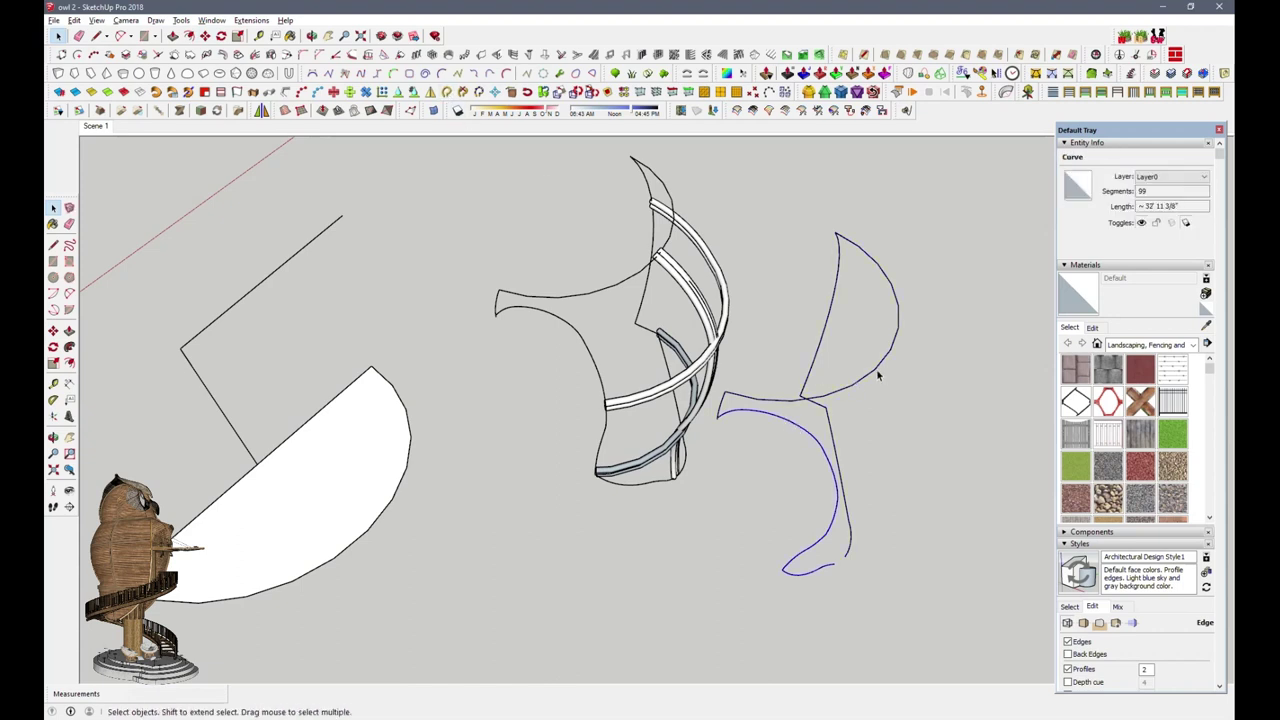
{"action": "left_click", "coordinate": [286, 92]}
{"action": "left_click", "coordinate": [524, 424]}
Step: Copy the new tube group and place the duplicate beside the original
{"action": "mouse_move", "coordinate": [543, 430]}
{"action": "middle_mouse_down"}
{"action": "mouse_move", "coordinate": [720, 432]}
{"action": "mouse_move", "coordinate": [766, 549]}
{"action": "middle_mouse_up"}
{"action": "left_click", "coordinate": [766, 549]}
{"action": "key", "text": "m"}
{"action": "key", "text": "ctrl"}
{"action": "left_click", "coordinate": [828, 606]}
{"action": "scroll", "coordinate": [828, 606], "scroll_direction": "up", "scroll_amount": 3}
{"action": "left_click", "coordinate": [855, 592]}
{"action": "middle_click_drag", "start_coordinate": [846, 591], "coordinate": [749, 289]}
Step: Stretch the tube copy slightly in the vertical direction
{"action": "key", "text": "s"}
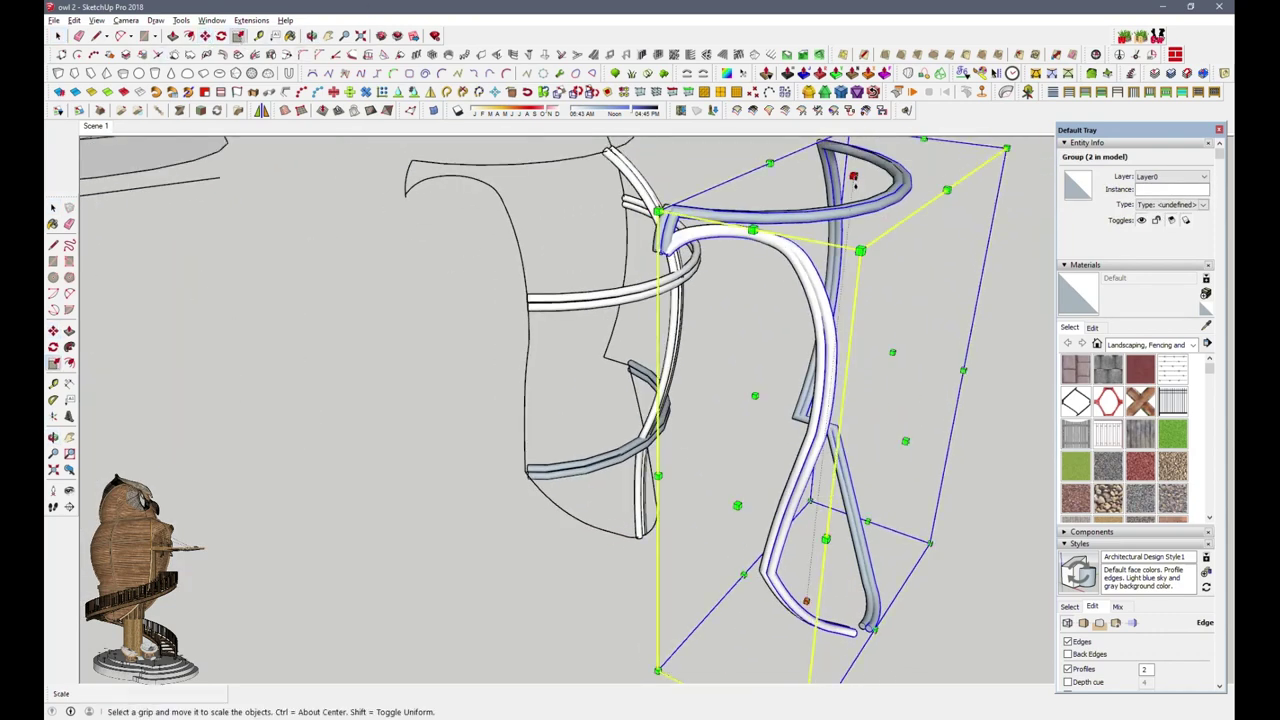
{"action": "left_click_drag", "start_coordinate": [853, 177], "coordinate": [853, 181]}
{"action": "middle_click_drag", "start_coordinate": [853, 181], "coordinate": [800, 357]}
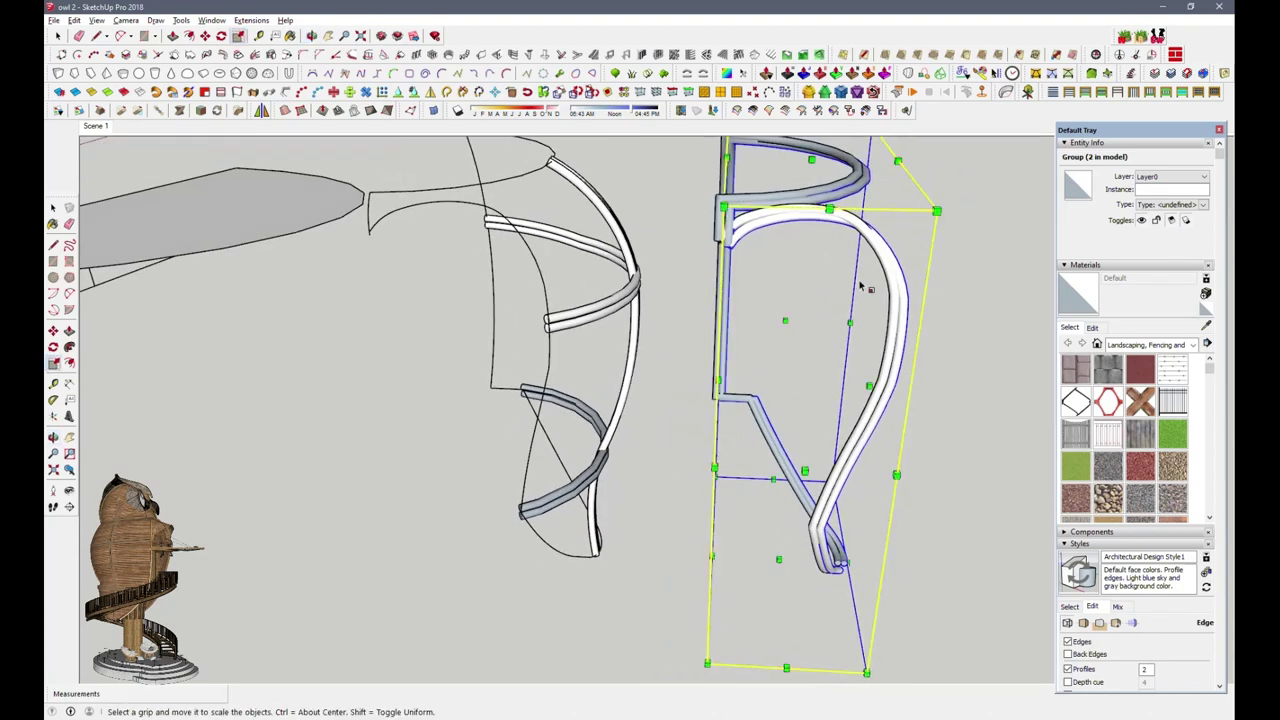
Step: Group the side tubes and curves together with Make Group
{"action": "key", "text": "space"}
{"action": "middle_click_drag", "start_coordinate": [852, 316], "coordinate": [894, 571]}
{"action": "key", "text": "m"}
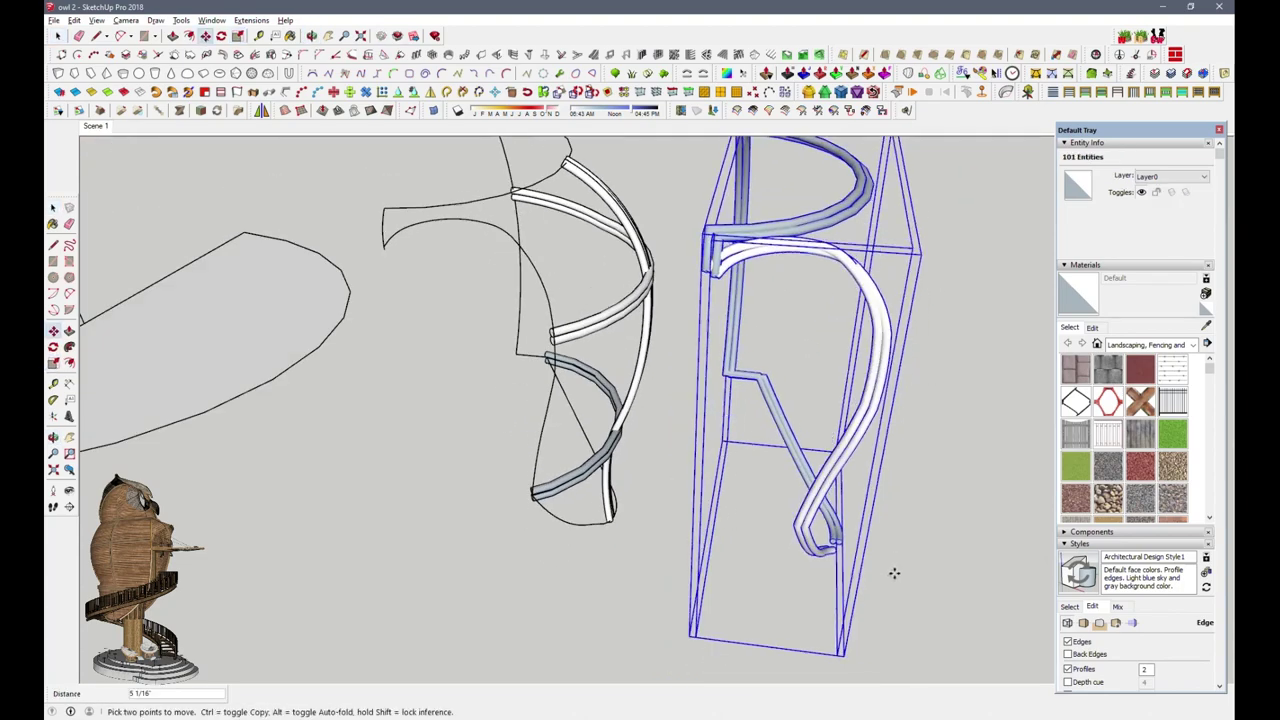
{"action": "scroll", "coordinate": [880, 443], "scroll_direction": "down", "scroll_amount": 5}
{"action": "left_click_drag", "start_coordinate": [742, 228], "coordinate": [922, 632]}
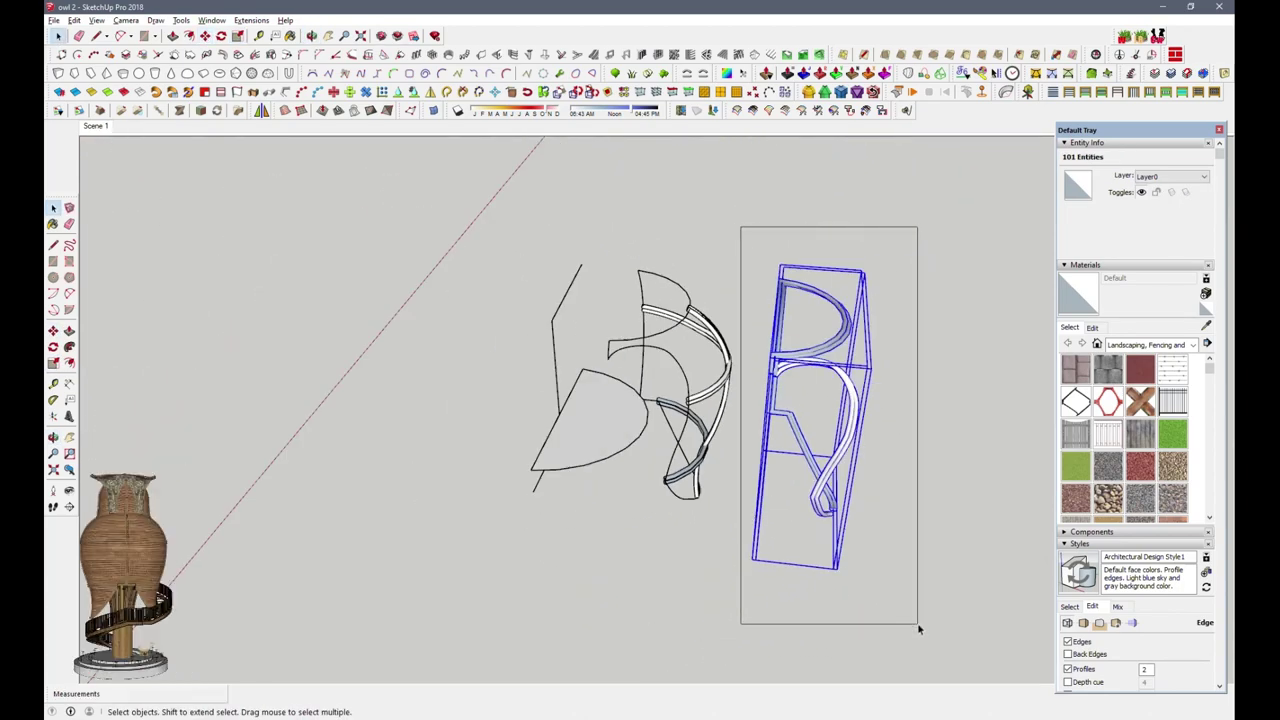
{"action": "right_click", "coordinate": [816, 400]}
{"action": "left_click", "coordinate": [850, 140]}
Step: Slide the rib group along the green axis and group its loose edges
{"action": "left_click", "coordinate": [205, 37]}
{"action": "left_click", "coordinate": [838, 513]}
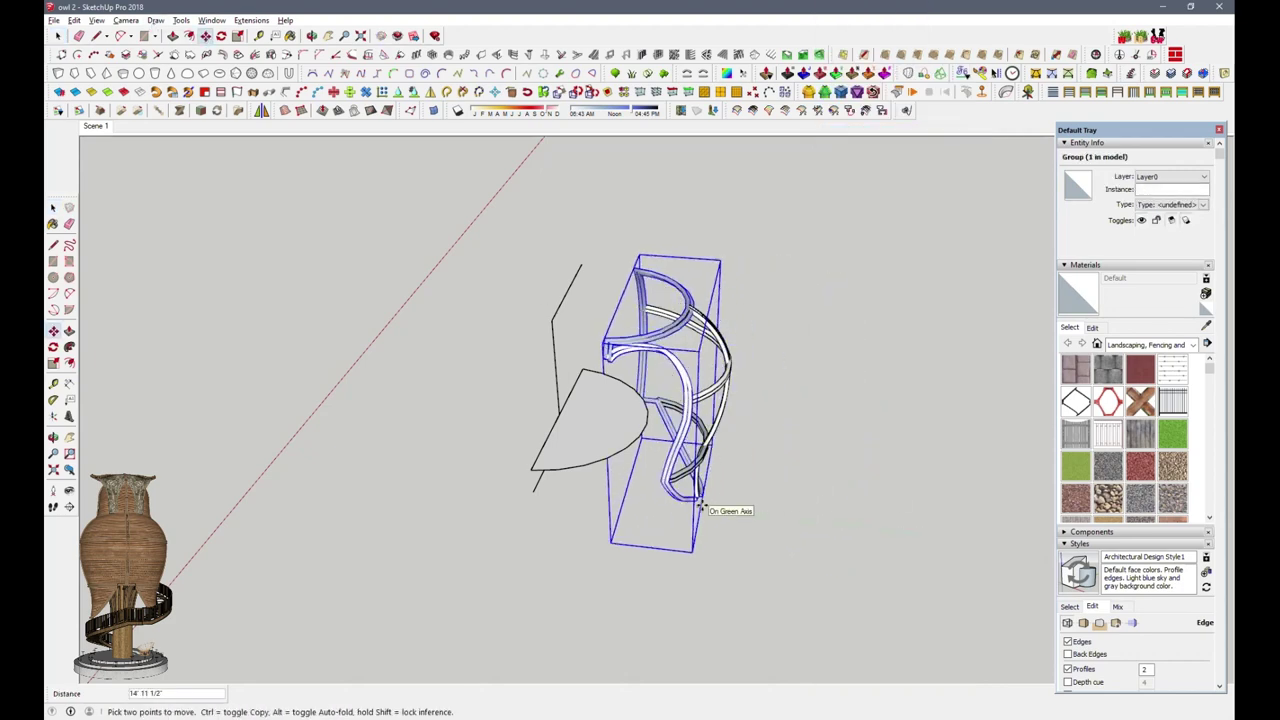
{"action": "middle_click_drag", "start_coordinate": [701, 505], "coordinate": [466, 289]}
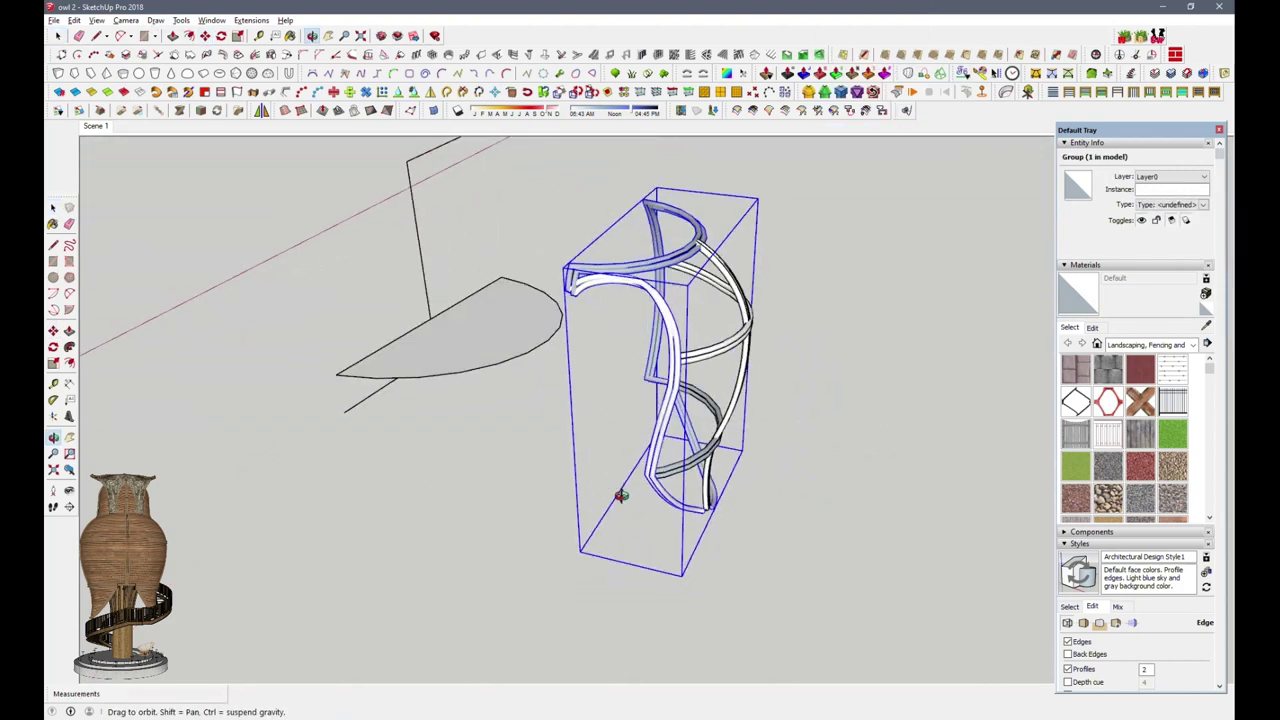
{"action": "left_click", "coordinate": [57, 35]}
{"action": "scroll", "coordinate": [765, 433], "scroll_direction": "down", "scroll_amount": 3}
{"action": "right_click", "coordinate": [680, 400]}
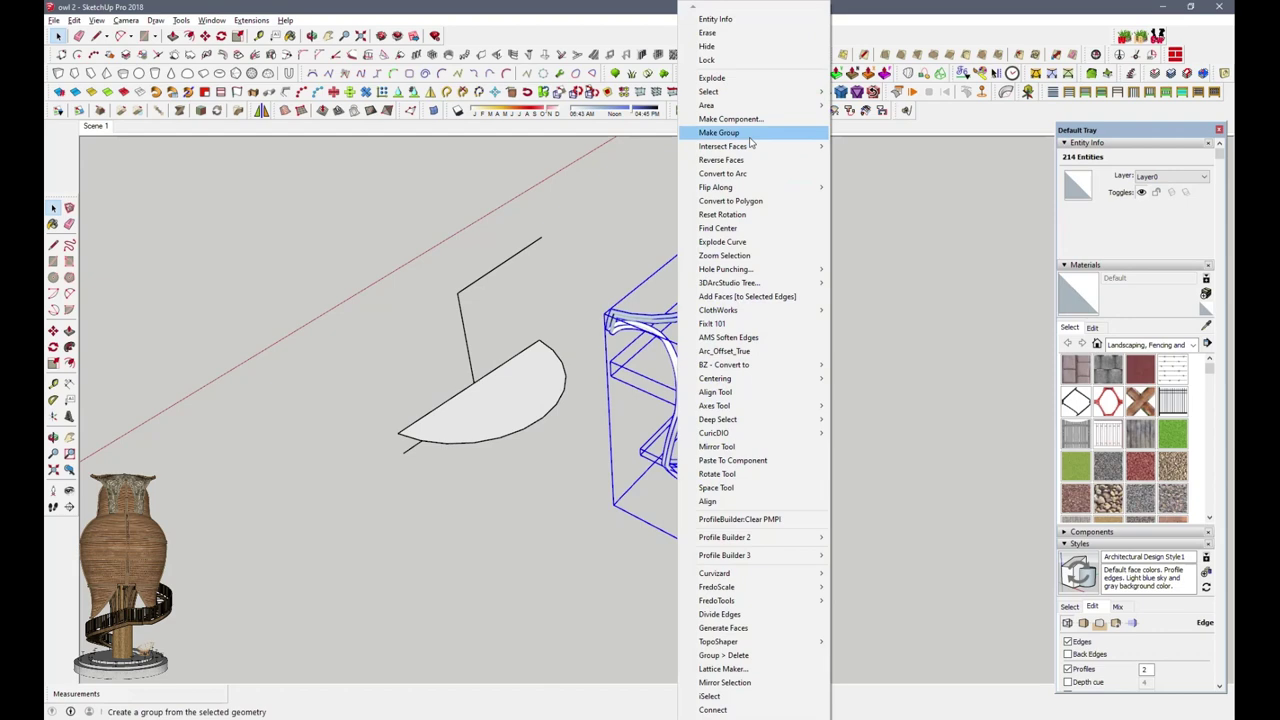
{"action": "left_click", "coordinate": [720, 126]}
{"action": "middle_click_drag", "start_coordinate": [765, 433], "coordinate": [523, 458]}
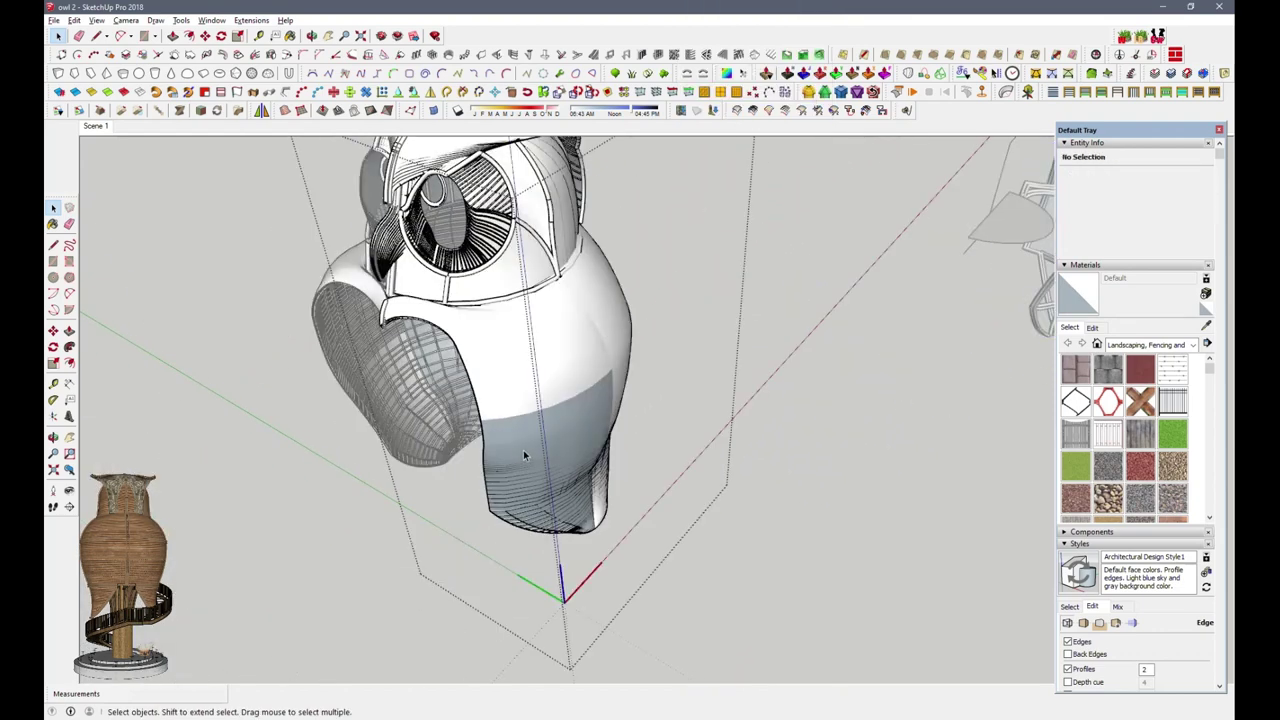
Step: Change how the rest of the model displays under View > Component Edit
{"action": "left_click", "coordinate": [96, 20]}
{"action": "left_click", "coordinate": [260, 211]}
{"action": "left_click", "coordinate": [96, 20]}
{"action": "left_click", "coordinate": [243, 225]}
{"action": "mouse_move", "coordinate": [509, 380]}
{"action": "middle_mouse_down"}
{"action": "mouse_move", "coordinate": [543, 429]}
{"action": "mouse_move", "coordinate": [480, 486]}
{"action": "mouse_move", "coordinate": [454, 464]}
{"action": "mouse_move", "coordinate": [588, 498]}
{"action": "mouse_move", "coordinate": [423, 455]}
{"action": "mouse_move", "coordinate": [525, 433]}
{"action": "mouse_move", "coordinate": [470, 440]}
{"action": "middle_mouse_up"}
Step: Scale the owl body piece to about 1.02 along the red axis
{"action": "key", "text": "m"}
{"action": "key", "text": "s"}
{"action": "mouse_move", "coordinate": [600, 330]}
{"action": "middle_mouse_down"}
{"action": "mouse_move", "coordinate": [834, 177]}
{"action": "mouse_move", "coordinate": [665, 302]}
{"action": "mouse_move", "coordinate": [586, 537]}
{"action": "mouse_move", "coordinate": [605, 484]}
{"action": "mouse_move", "coordinate": [393, 577]}
{"action": "middle_mouse_up"}
{"action": "left_click_drag", "start_coordinate": [393, 577], "coordinate": [386, 508]}
{"action": "mouse_move", "coordinate": [386, 508]}
{"action": "middle_mouse_down"}
{"action": "mouse_move", "coordinate": [720, 463]}
{"action": "mouse_move", "coordinate": [605, 426]}
{"action": "mouse_move", "coordinate": [813, 449]}
{"action": "middle_mouse_up"}
{"action": "key", "text": "space"}
{"action": "left_click", "coordinate": [722, 465]}
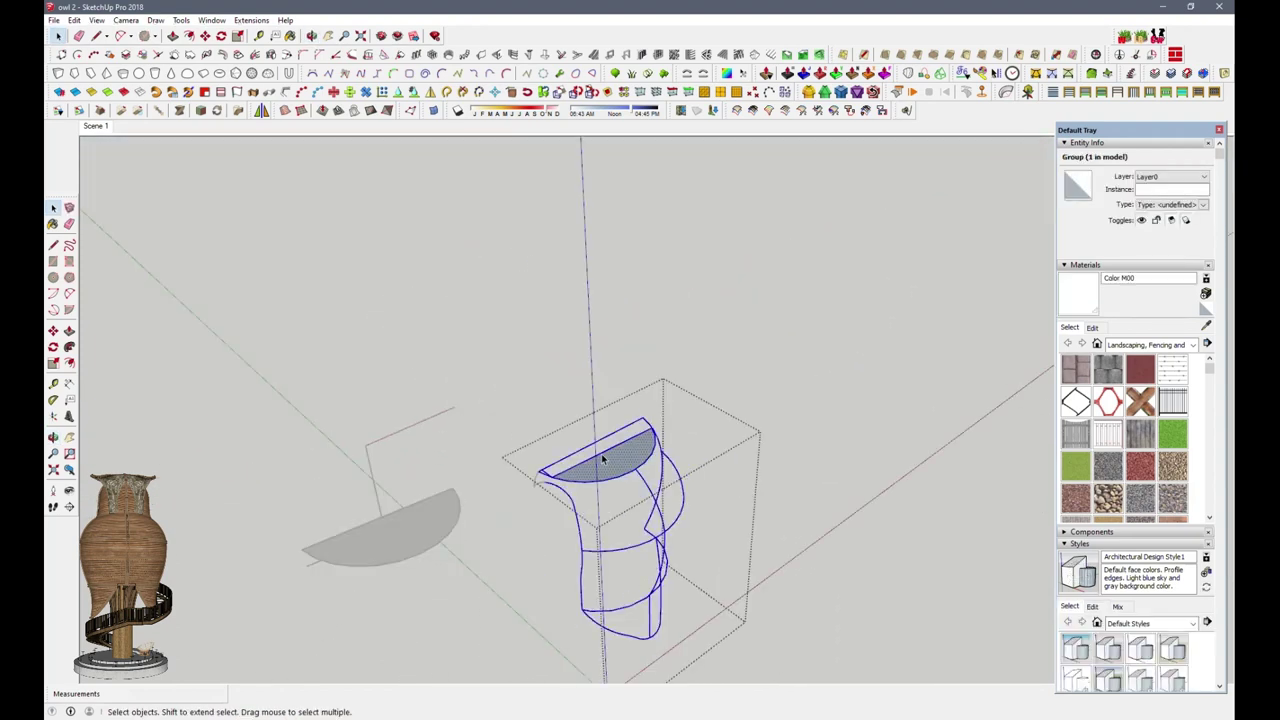
{"action": "mouse_move", "coordinate": [586, 460]}
{"action": "middle_mouse_down"}
{"action": "mouse_move", "coordinate": [560, 486]}
{"action": "mouse_move", "coordinate": [547, 418]}
{"action": "middle_mouse_up"}
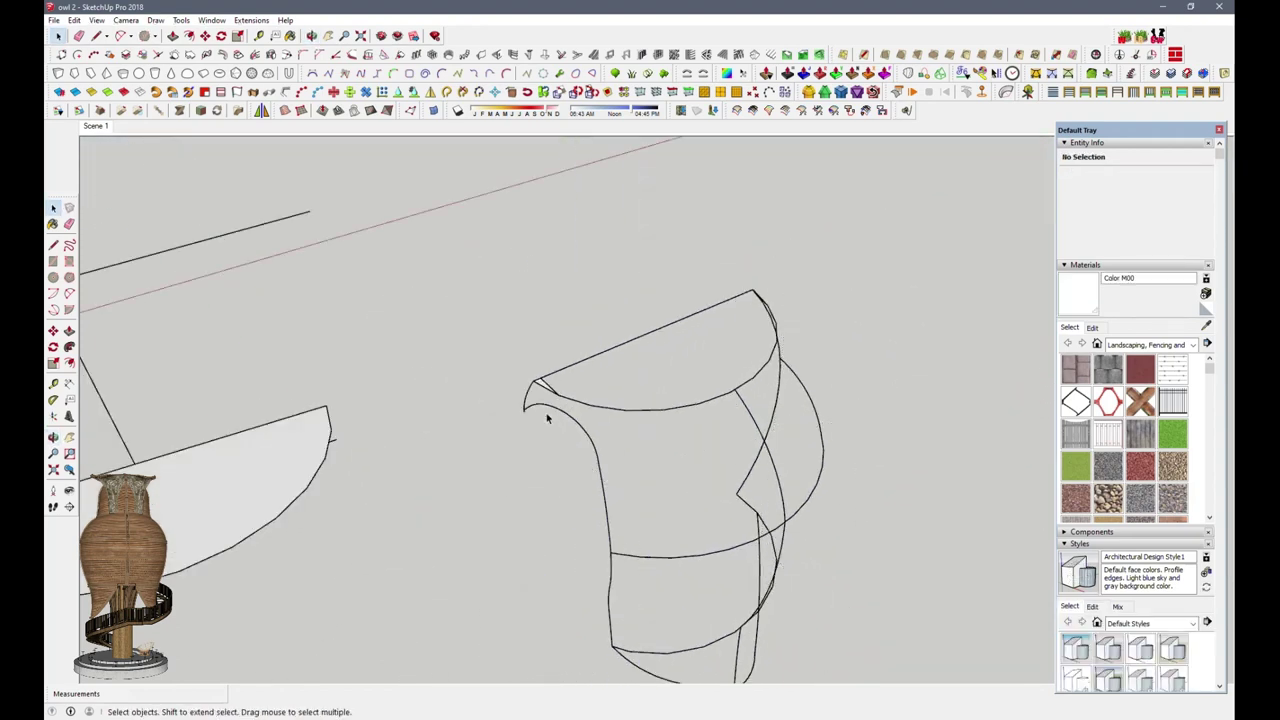
Step: Draw a 2-Point Arc at the wing tip ending at the edge intersection
{"action": "right_click", "coordinate": [550, 392]}
{"action": "left_click", "coordinate": [550, 392]}
{"action": "key", "text": "l"}
{"action": "scroll", "coordinate": [523, 395], "scroll_direction": "up", "scroll_amount": 3}
{"action": "scroll", "coordinate": [523, 395], "scroll_direction": "up", "scroll_amount": 3}
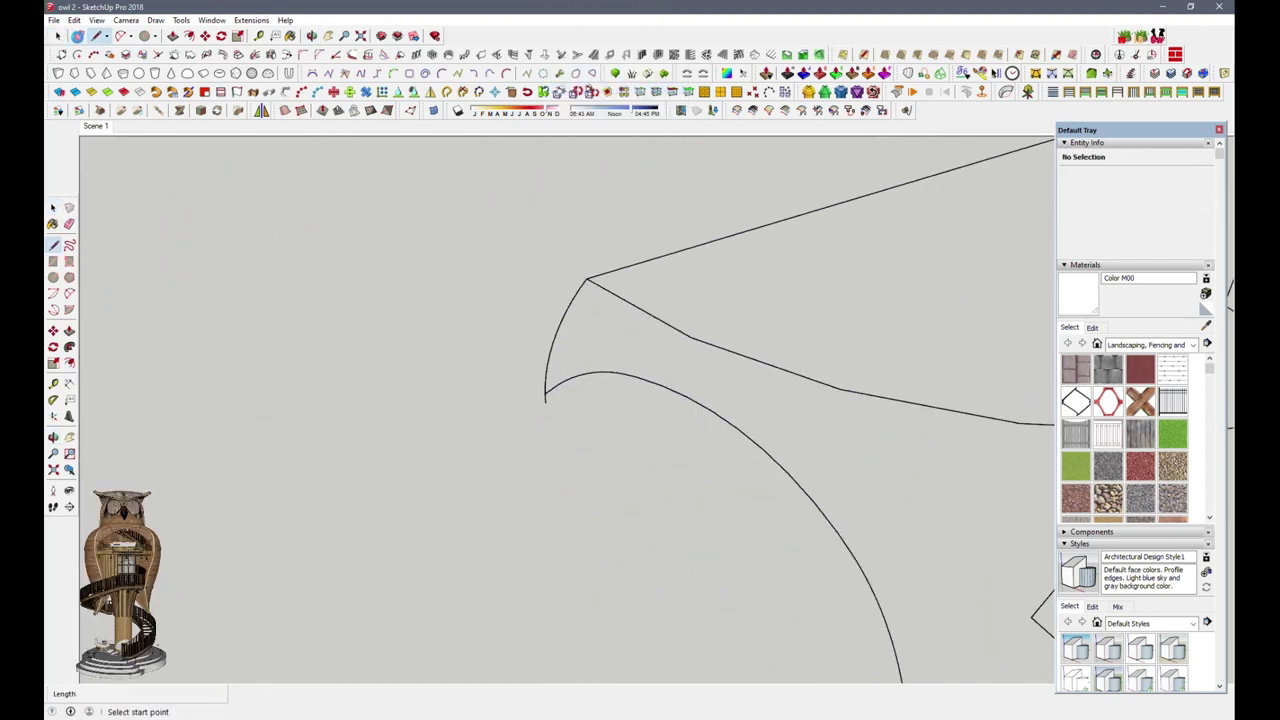
{"action": "key", "text": "e"}
{"action": "mouse_move", "coordinate": [343, 455]}
{"action": "middle_mouse_down"}
{"action": "mouse_move", "coordinate": [529, 306]}
{"action": "mouse_move", "coordinate": [632, 547]}
{"action": "mouse_move", "coordinate": [608, 620]}
{"action": "mouse_move", "coordinate": [571, 571]}
{"action": "mouse_move", "coordinate": [720, 632]}
{"action": "middle_mouse_up"}
{"action": "middle_click_drag", "start_coordinate": [476, 568], "coordinate": [660, 414]}
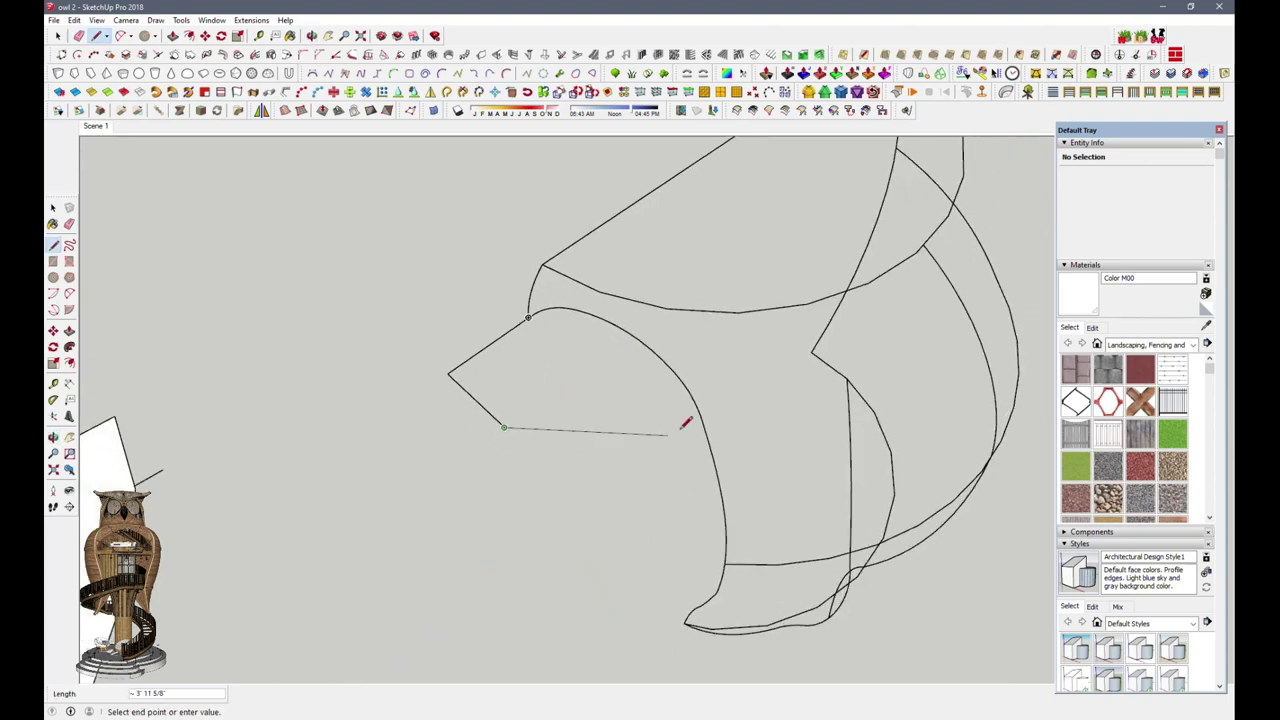
{"action": "mouse_move", "coordinate": [716, 460]}
{"action": "middle_mouse_down"}
{"action": "mouse_move", "coordinate": [794, 262]}
{"action": "mouse_move", "coordinate": [256, 28]}
{"action": "middle_mouse_up"}
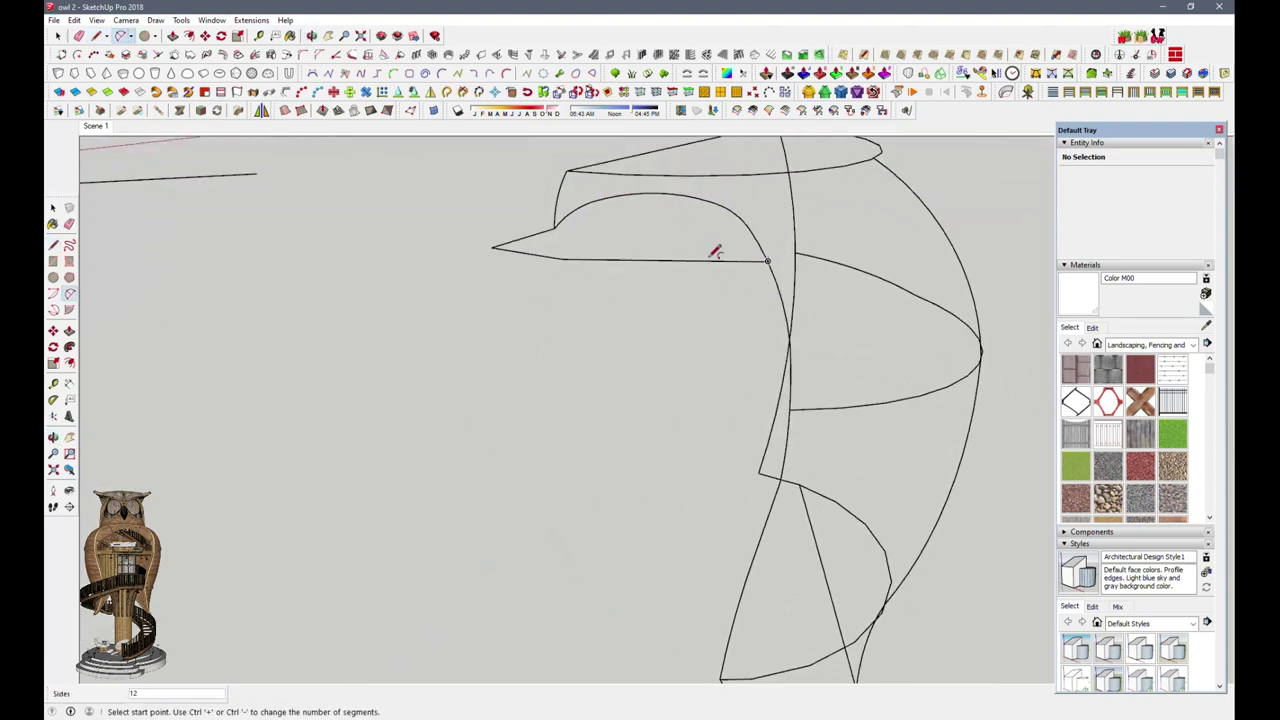
{"action": "left_click", "coordinate": [565, 279]}
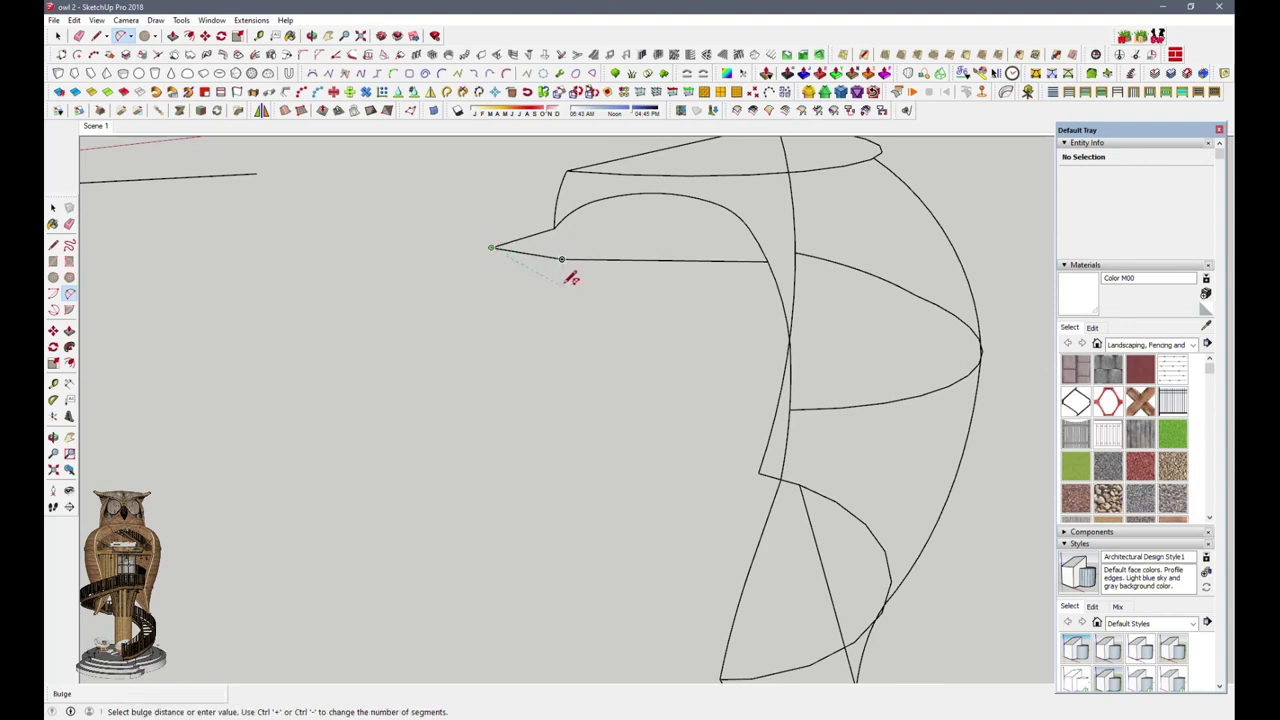
{"action": "left_click", "coordinate": [789, 408]}
{"action": "left_click", "coordinate": [793, 378]}
Step: Add further arcs along the wing curve at the tip
{"action": "mouse_move", "coordinate": [793, 378]}
{"action": "middle_mouse_down"}
{"action": "mouse_move", "coordinate": [586, 471]}
{"action": "mouse_move", "coordinate": [694, 429]}
{"action": "mouse_move", "coordinate": [563, 368]}
{"action": "middle_mouse_up"}
{"action": "mouse_move", "coordinate": [707, 456]}
{"action": "middle_mouse_down"}
{"action": "mouse_move", "coordinate": [757, 614]}
{"action": "mouse_move", "coordinate": [737, 466]}
{"action": "middle_mouse_up"}
{"action": "left_click", "coordinate": [733, 460]}
{"action": "double_click", "coordinate": [779, 546]}
{"action": "left_click", "coordinate": [485, 283]}
{"action": "middle_click_drag", "start_coordinate": [485, 283], "coordinate": [568, 347]}
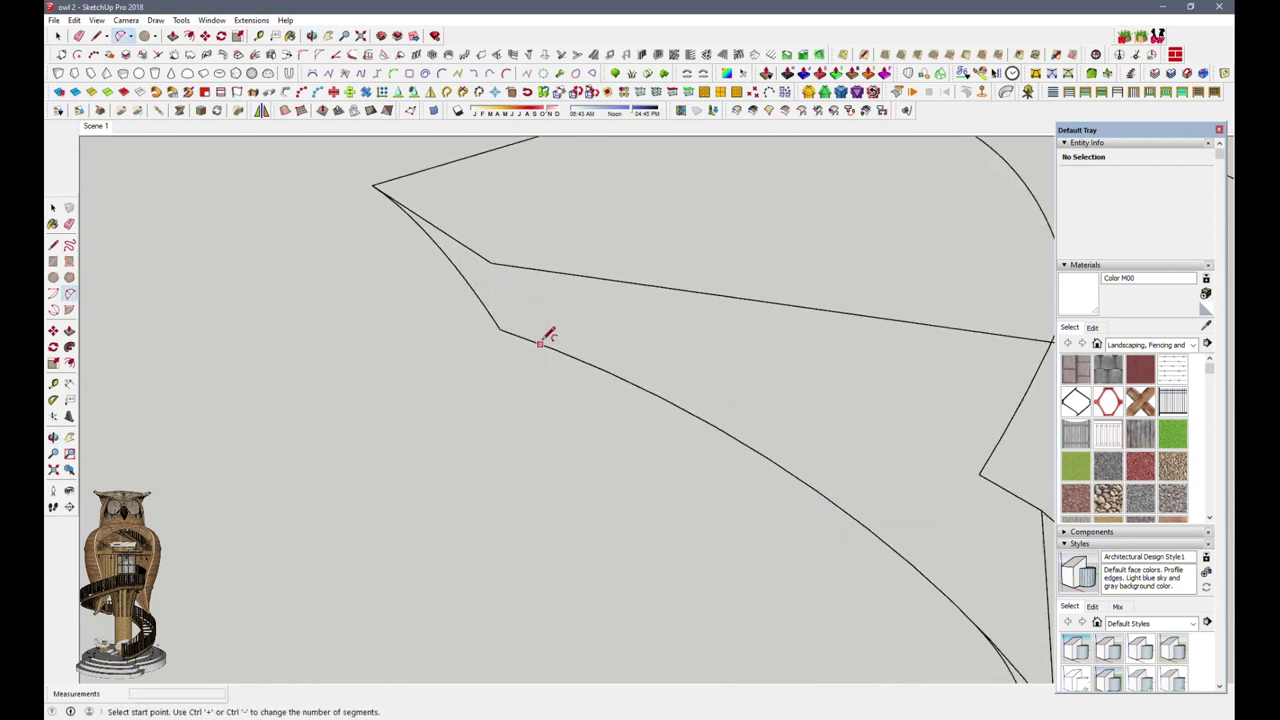
Step: Erase the overlapping leftover edges, then box-select the outline's lower curve
{"action": "key", "text": "e"}
{"action": "scroll", "coordinate": [487, 305], "scroll_direction": "up", "scroll_amount": 2}
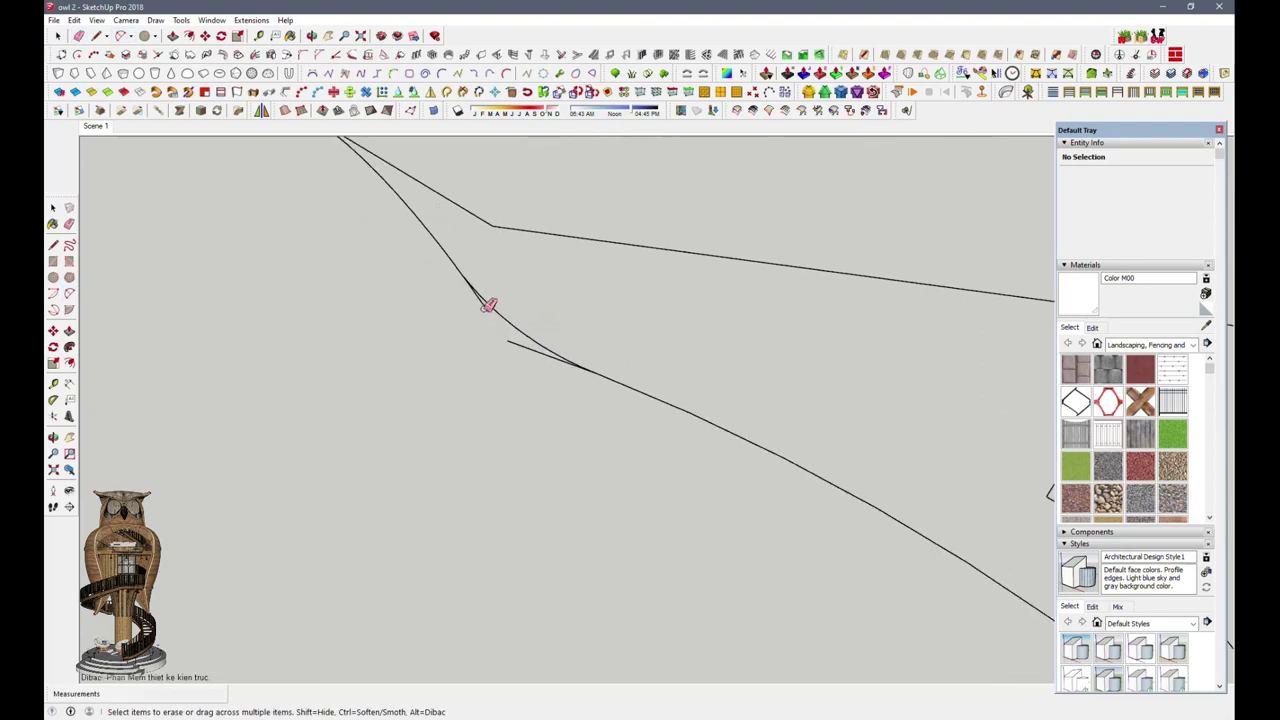
{"action": "scroll", "coordinate": [475, 288], "scroll_direction": "up", "scroll_amount": 3}
{"action": "left_click_drag", "start_coordinate": [467, 280], "coordinate": [468, 284]}
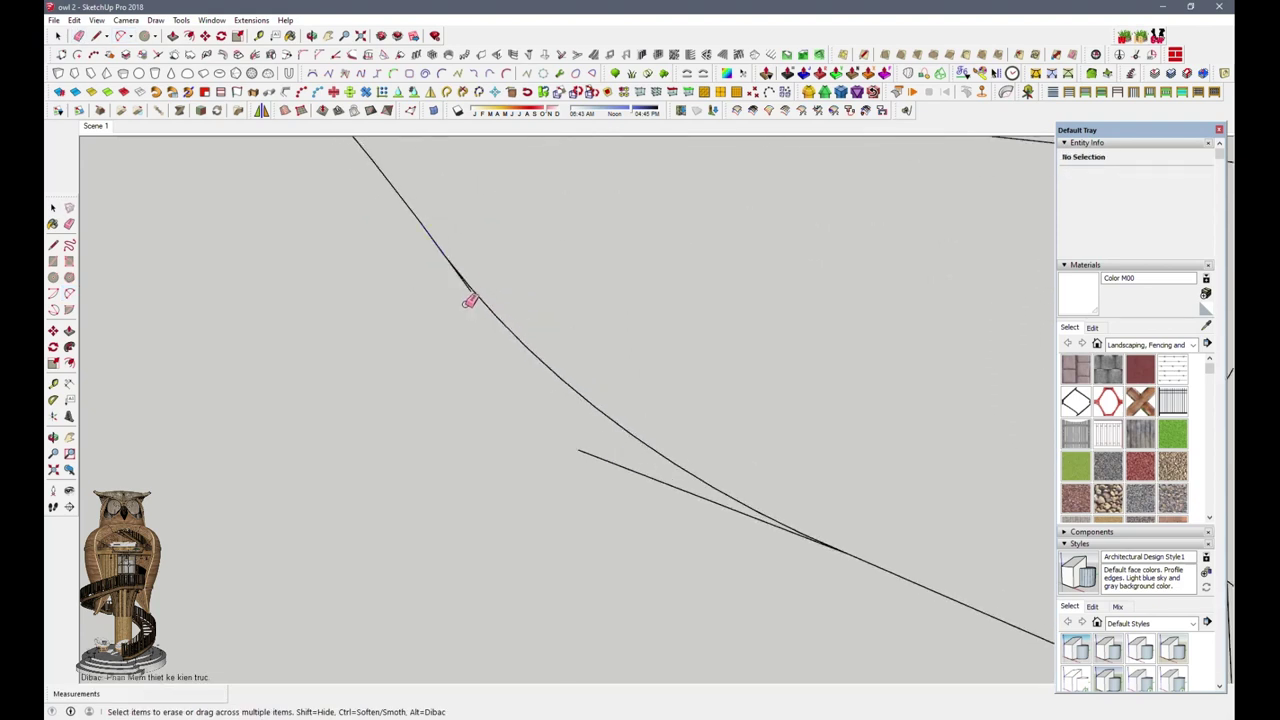
{"action": "scroll", "coordinate": [470, 286], "scroll_direction": "up", "scroll_amount": 2}
{"action": "scroll", "coordinate": [470, 288], "scroll_direction": "down", "scroll_amount": 1}
{"action": "scroll", "coordinate": [470, 290], "scroll_direction": "down", "scroll_amount": 1}
{"action": "scroll", "coordinate": [470, 288], "scroll_direction": "down", "scroll_amount": 2}
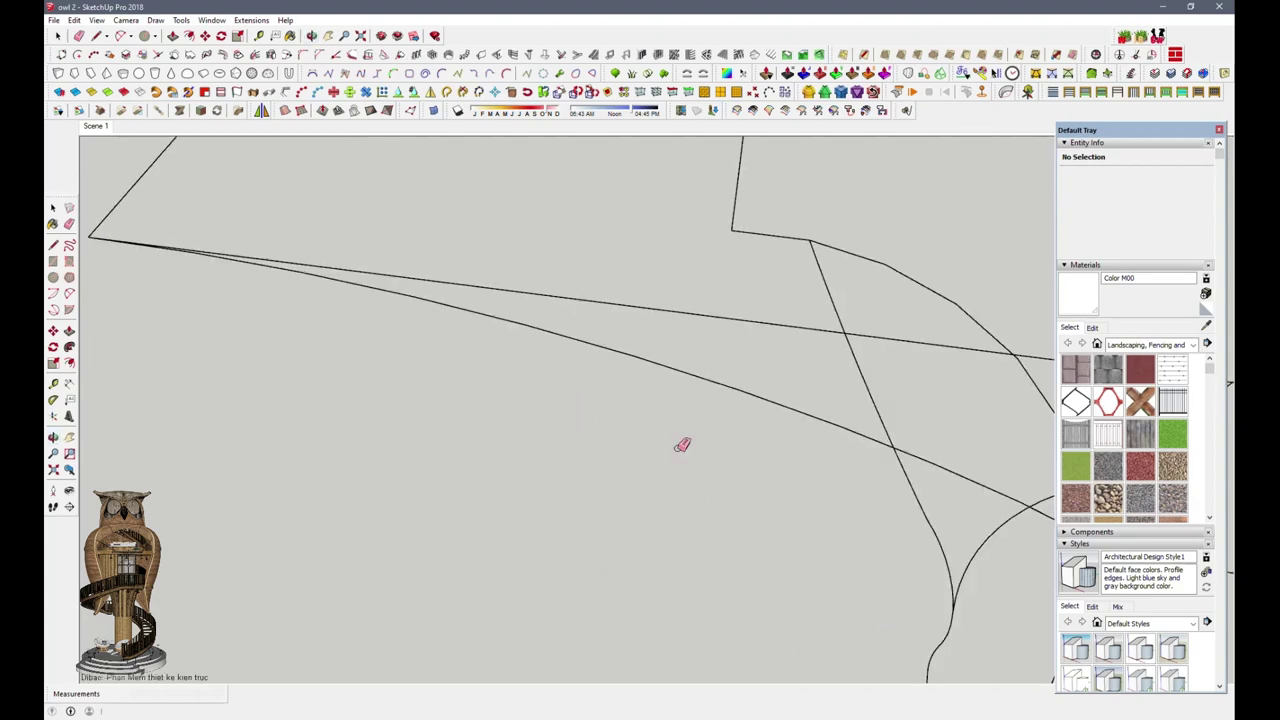
{"action": "scroll", "coordinate": [659, 455], "scroll_direction": "down", "scroll_amount": 5}
{"action": "middle_click_drag", "start_coordinate": [463, 394], "coordinate": [700, 451]}
{"action": "scroll", "coordinate": [700, 451], "scroll_direction": "up", "scroll_amount": 5}
{"action": "middle_click_drag", "start_coordinate": [458, 431], "coordinate": [400, 380]}
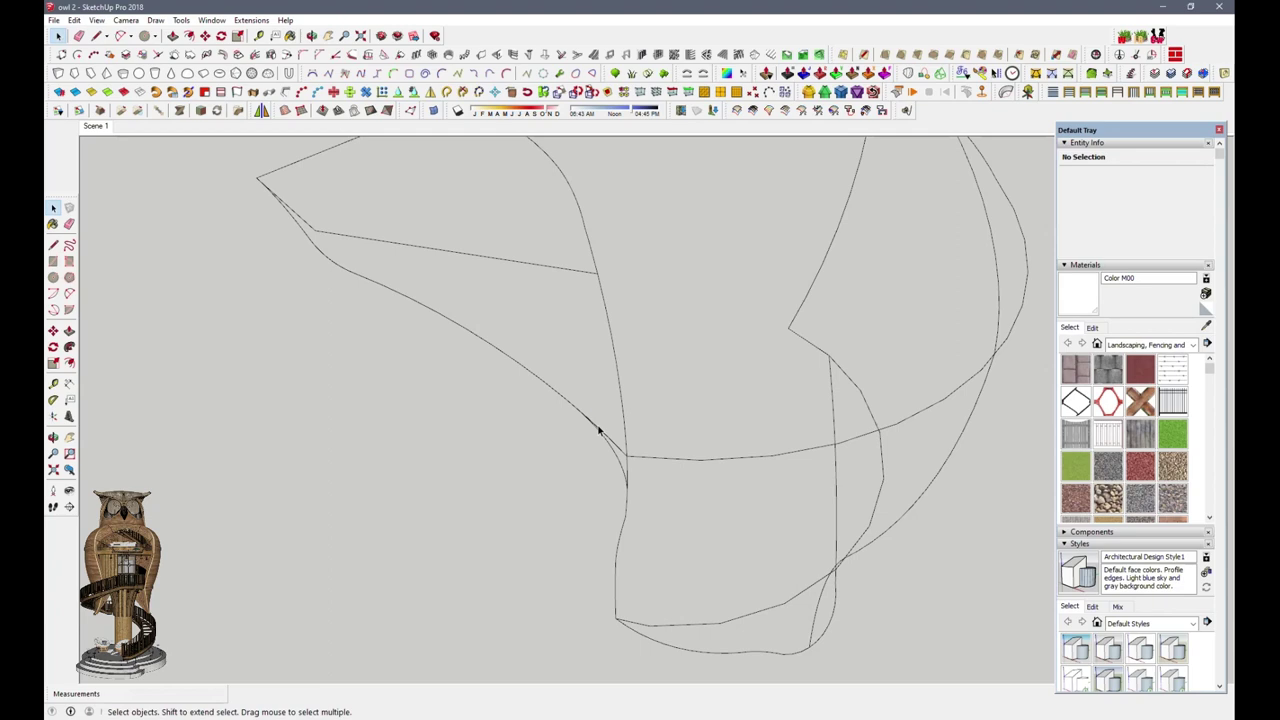
{"action": "mouse_move", "coordinate": [603, 443]}
{"action": "middle_mouse_down"}
{"action": "mouse_move", "coordinate": [683, 534]}
{"action": "mouse_move", "coordinate": [336, 405]}
{"action": "mouse_move", "coordinate": [746, 420]}
{"action": "mouse_move", "coordinate": [631, 449]}
{"action": "middle_mouse_up"}
{"action": "left_click_drag", "start_coordinate": [540, 314], "coordinate": [306, 423]}
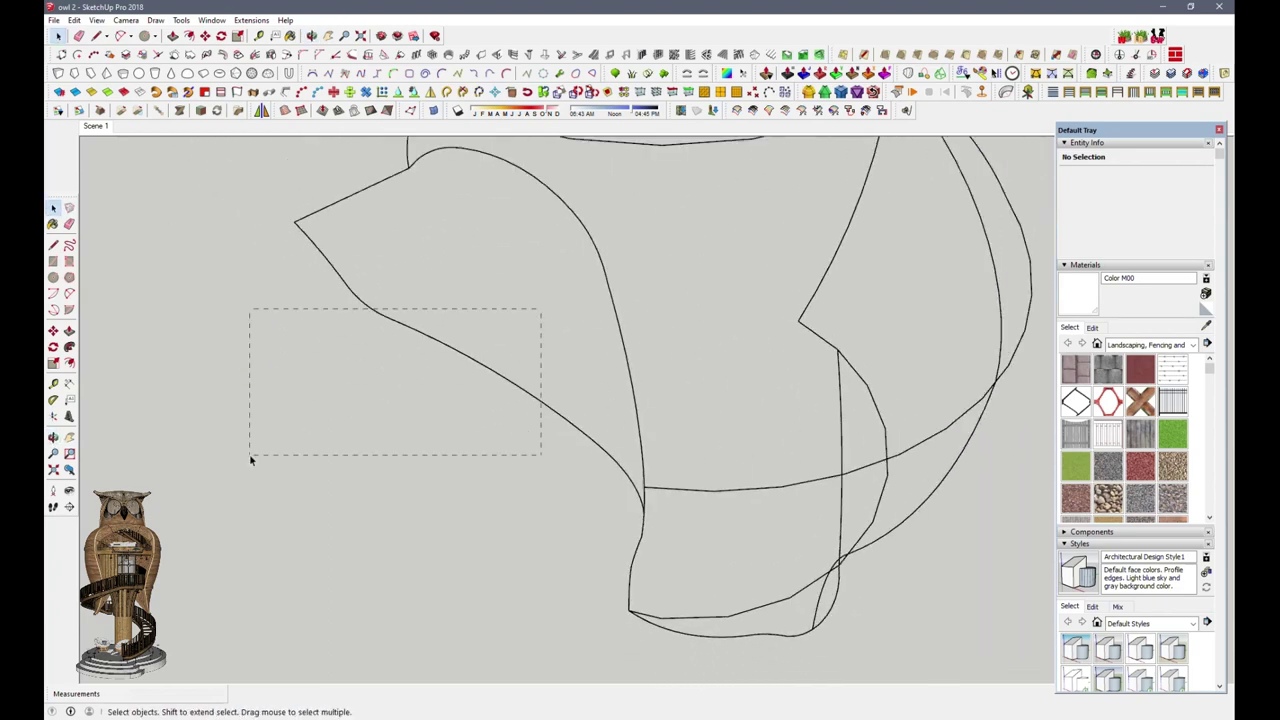
{"action": "middle_click_drag", "start_coordinate": [645, 524], "coordinate": [630, 341]}
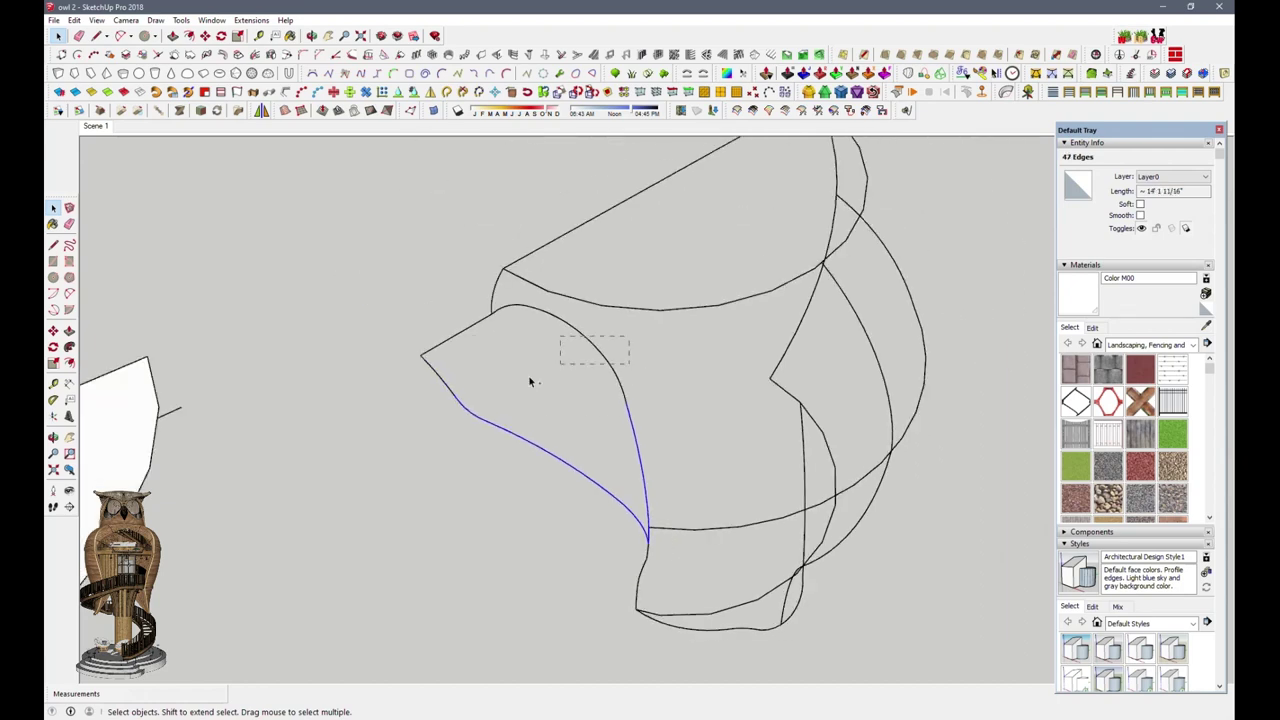
Step: Begin copying the selected curve, then cancel the move
{"action": "key", "text": "m"}
{"action": "left_click", "coordinate": [498, 308]}
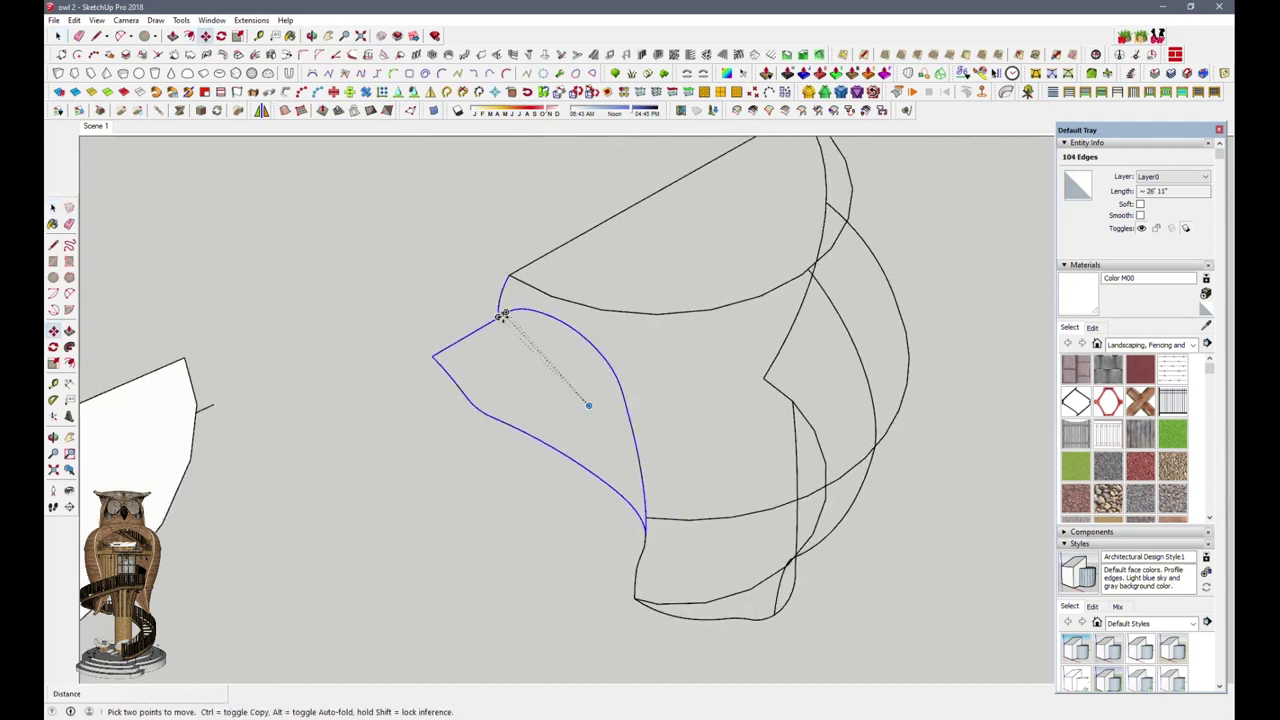
{"action": "key", "text": "ctrl"}
{"action": "scroll", "coordinate": [586, 403], "scroll_direction": "down", "scroll_amount": 3}
{"action": "scroll", "coordinate": [915, 292], "scroll_direction": "down", "scroll_amount": 2}
{"action": "middle_click_drag", "start_coordinate": [915, 292], "coordinate": [322, 485]}
{"action": "key", "text": "Escape"}
Step: Delete the stub edges at the curve top and select the whole outline
{"action": "key", "text": "space"}
{"action": "scroll", "coordinate": [198, 449], "scroll_direction": "up", "scroll_amount": 1}
{"action": "scroll", "coordinate": [306, 486], "scroll_direction": "up", "scroll_amount": 3}
{"action": "scroll", "coordinate": [306, 486], "scroll_direction": "up", "scroll_amount": 3}
{"action": "left_click_drag", "start_coordinate": [555, 310], "coordinate": [473, 372]}
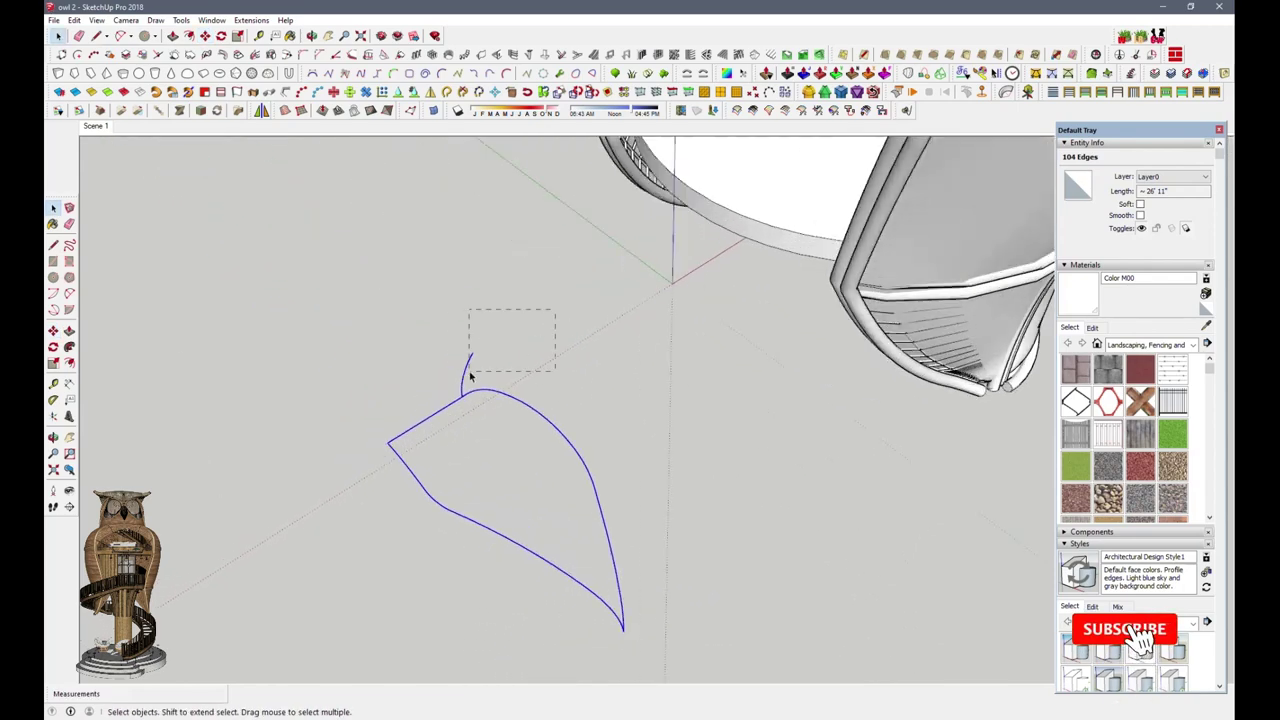
{"action": "key", "text": "Delete"}
{"action": "triple_click", "coordinate": [514, 398]}
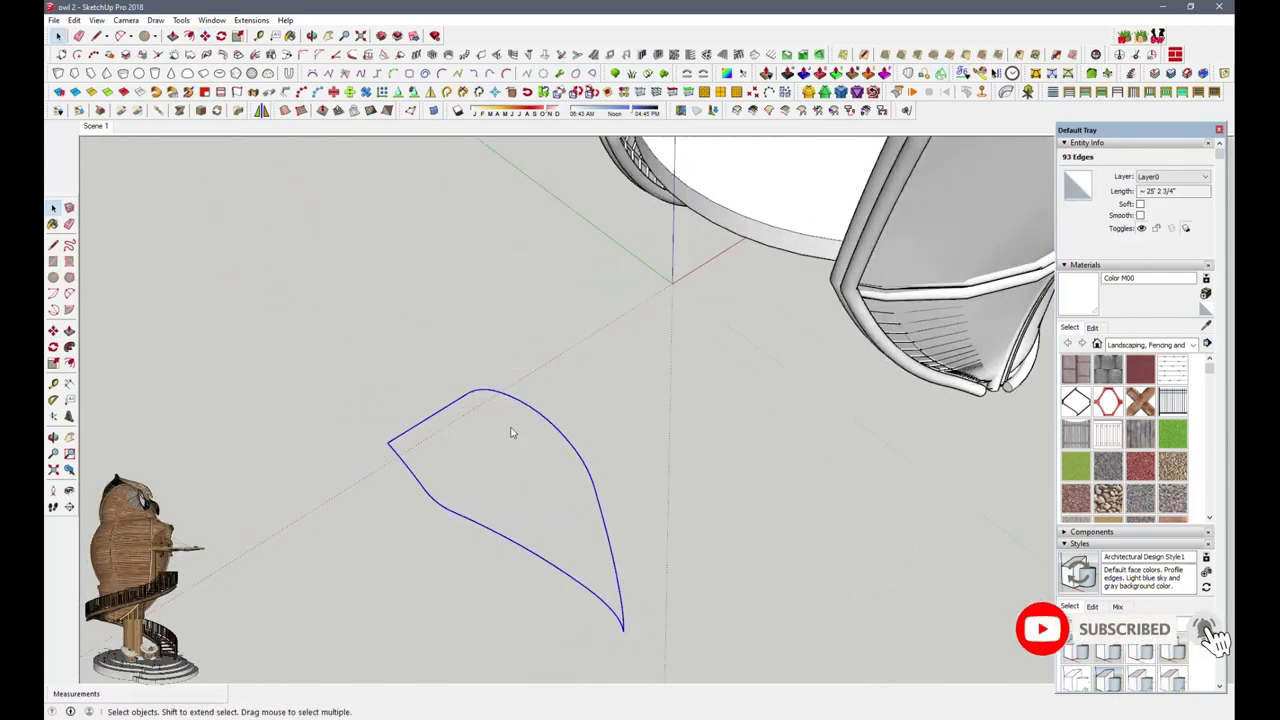
Step: Draw an arc across the leaf outline and select its curves for Curviloft
{"action": "middle_click_drag", "start_coordinate": [511, 432], "coordinate": [766, 337]}
{"action": "scroll", "coordinate": [451, 380], "scroll_direction": "up", "scroll_amount": 3}
{"action": "left_click", "coordinate": [455, 385]}
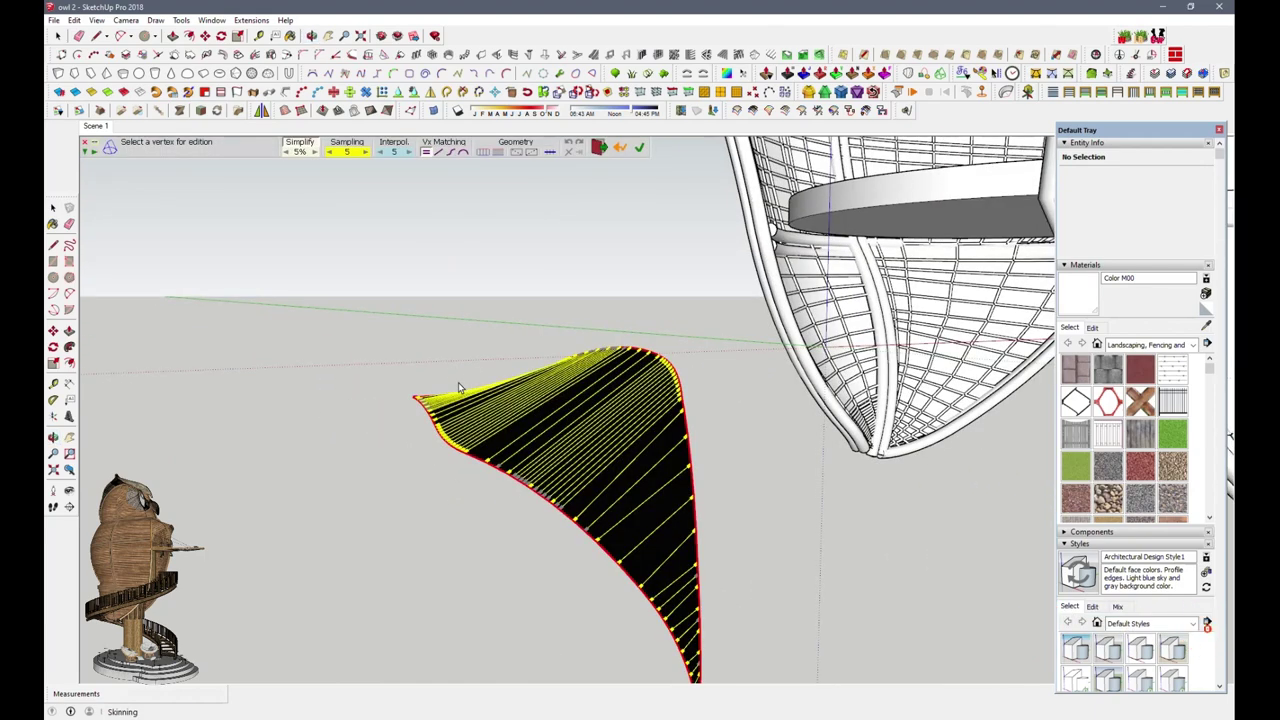
{"action": "middle_click_drag", "start_coordinate": [430, 510], "coordinate": [423, 451]}
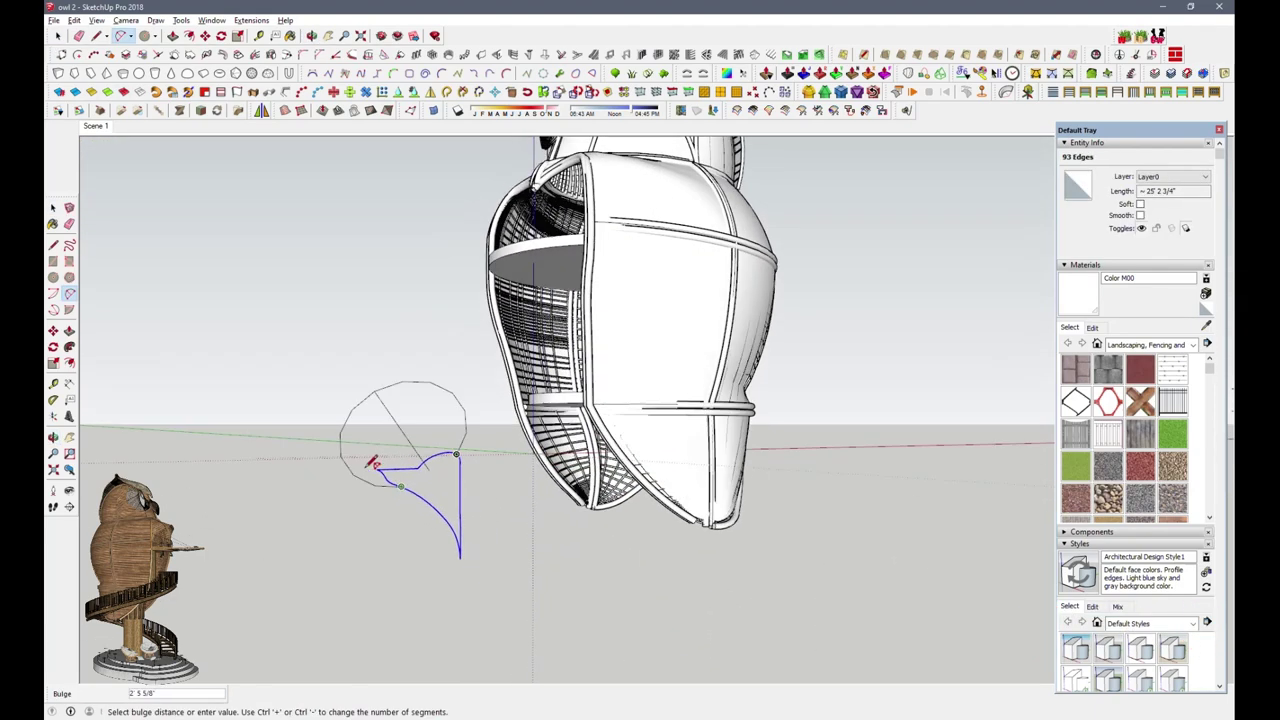
{"action": "scroll", "coordinate": [443, 471], "scroll_direction": "up", "scroll_amount": 2}
{"action": "scroll", "coordinate": [423, 428], "scroll_direction": "up", "scroll_amount": 2}
{"action": "scroll", "coordinate": [392, 403], "scroll_direction": "up", "scroll_amount": 2}
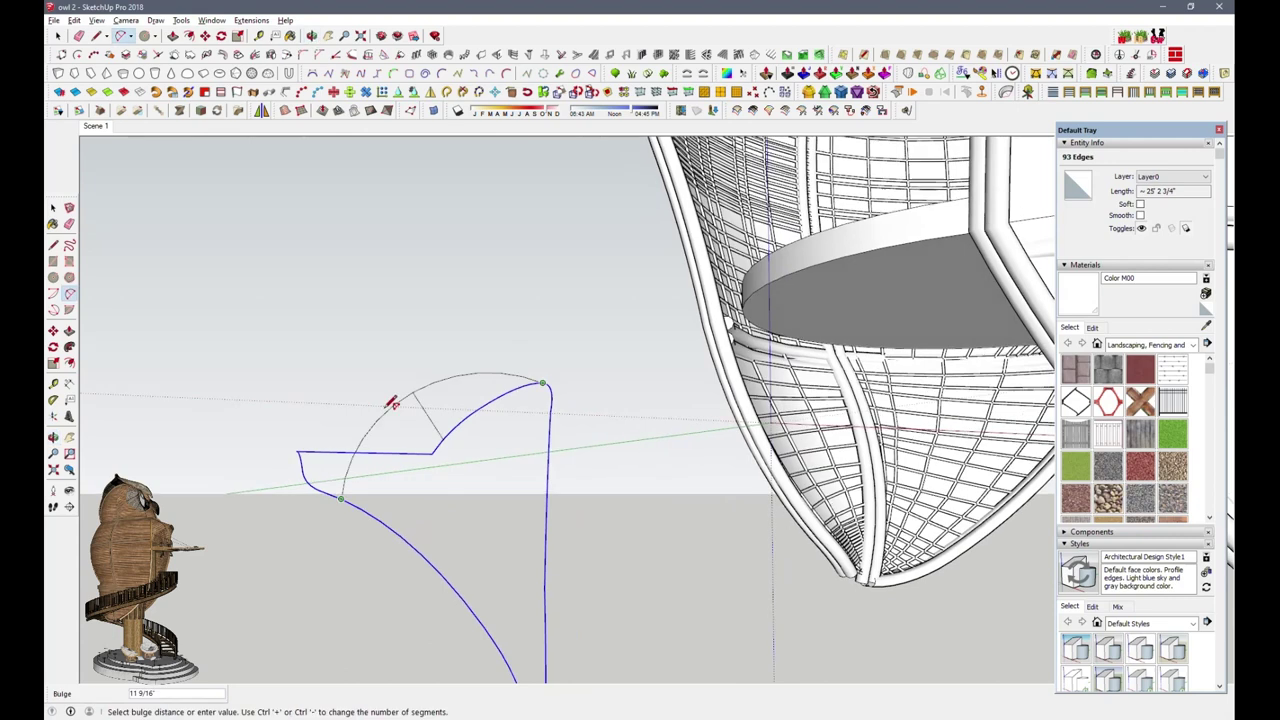
{"action": "left_click", "coordinate": [457, 413]}
{"action": "middle_click_drag", "start_coordinate": [457, 413], "coordinate": [443, 386]}
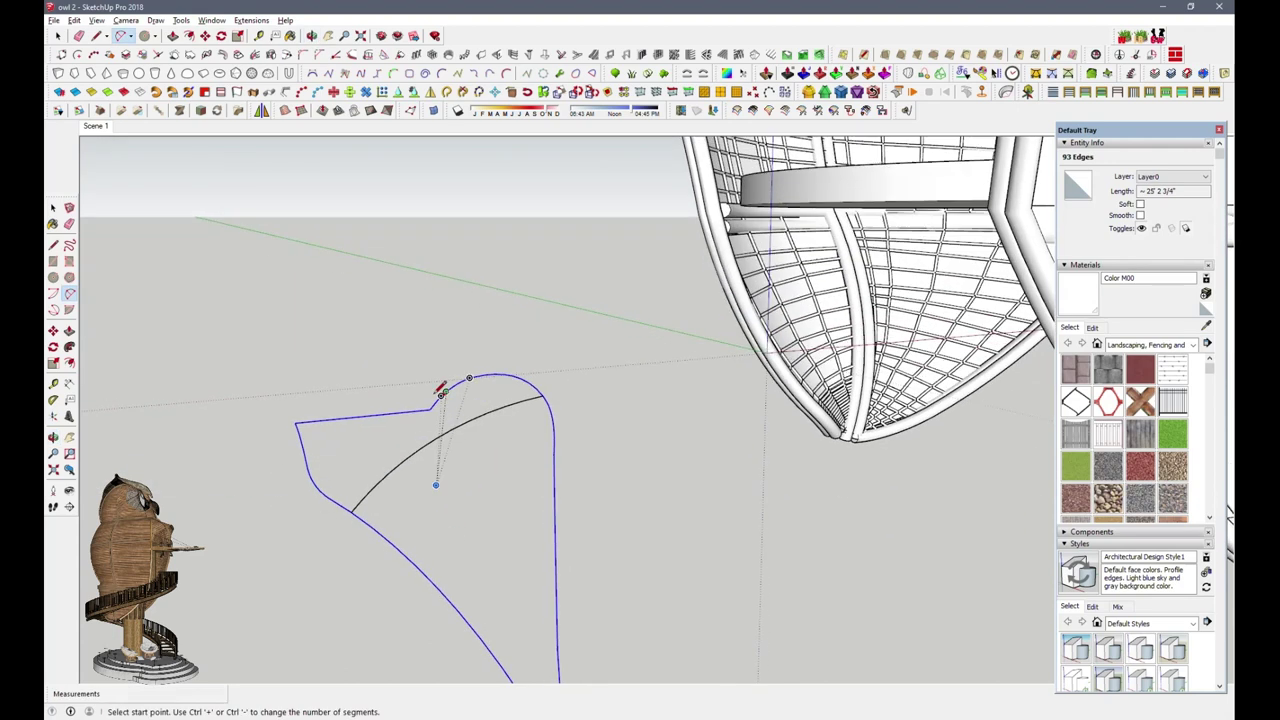
{"action": "key", "text": "space"}
{"action": "left_click_drag", "start_coordinate": [317, 296], "coordinate": [521, 611]}
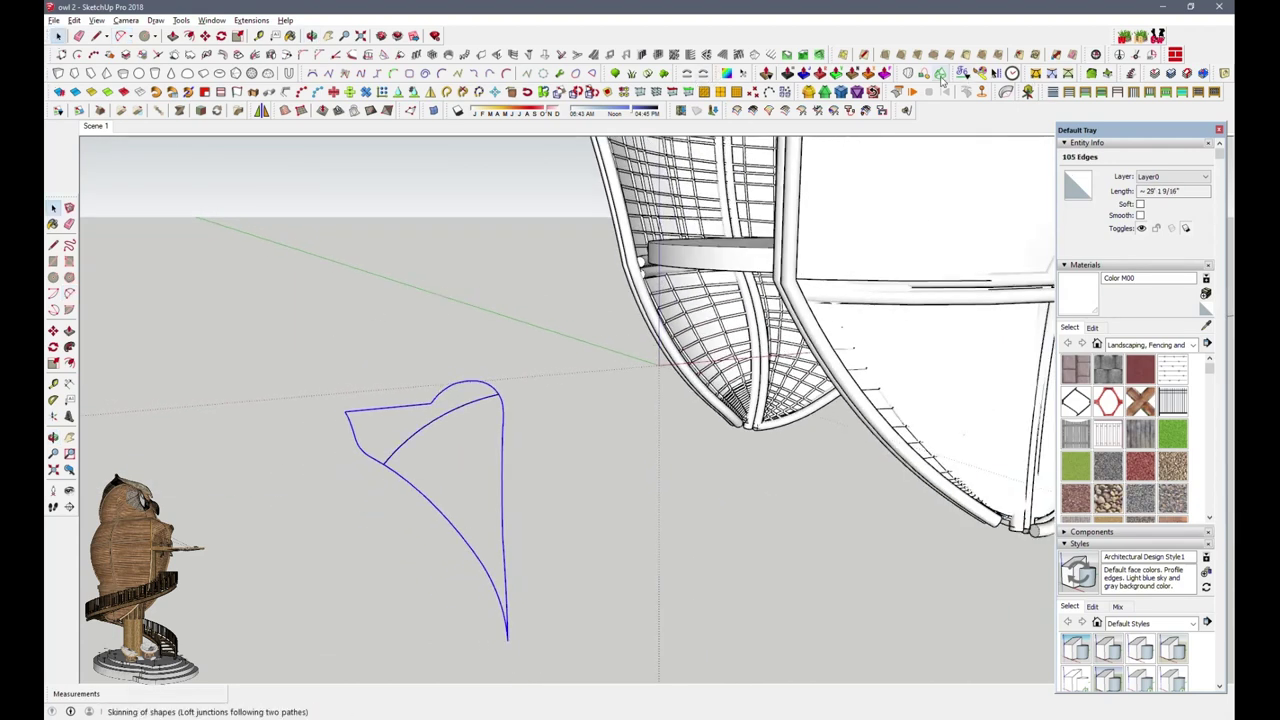
{"action": "left_click", "coordinate": [940, 78]}
Step: Commit the loft as rib curves, tube them, and loft a skin over them
{"action": "left_click", "coordinate": [497, 152]}
{"action": "key", "text": "Return"}
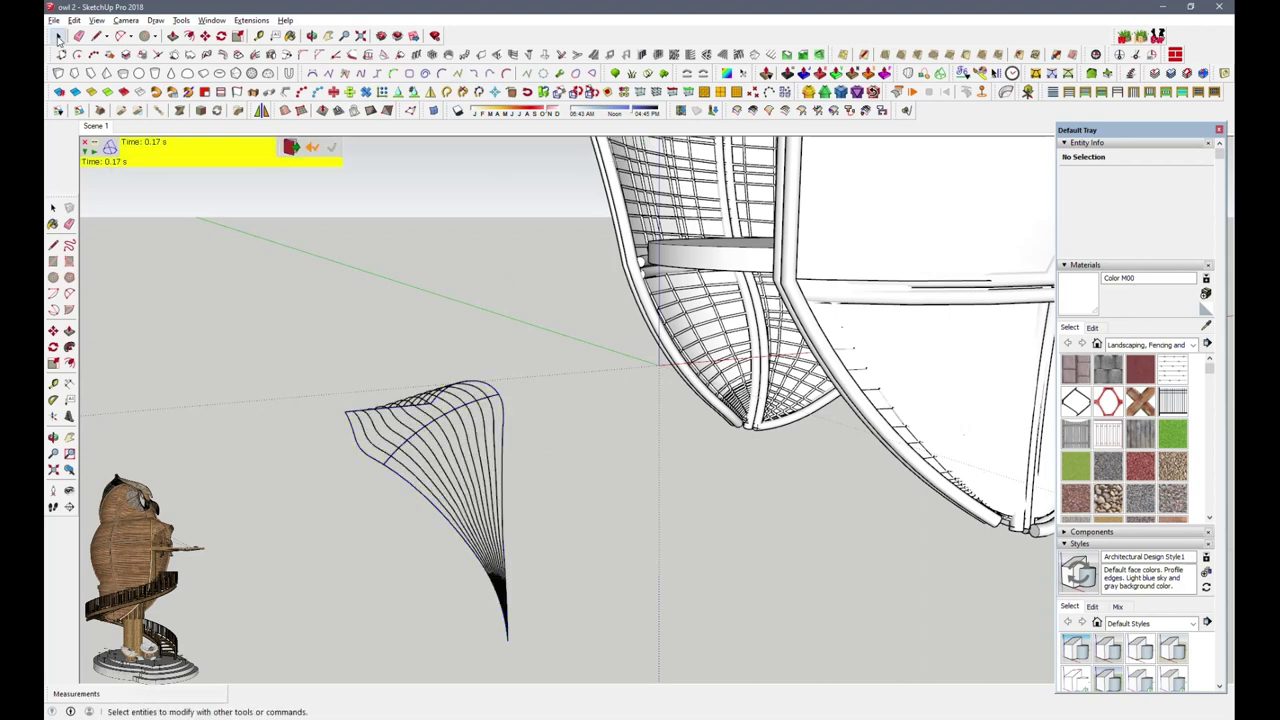
{"action": "left_click", "coordinate": [538, 427]}
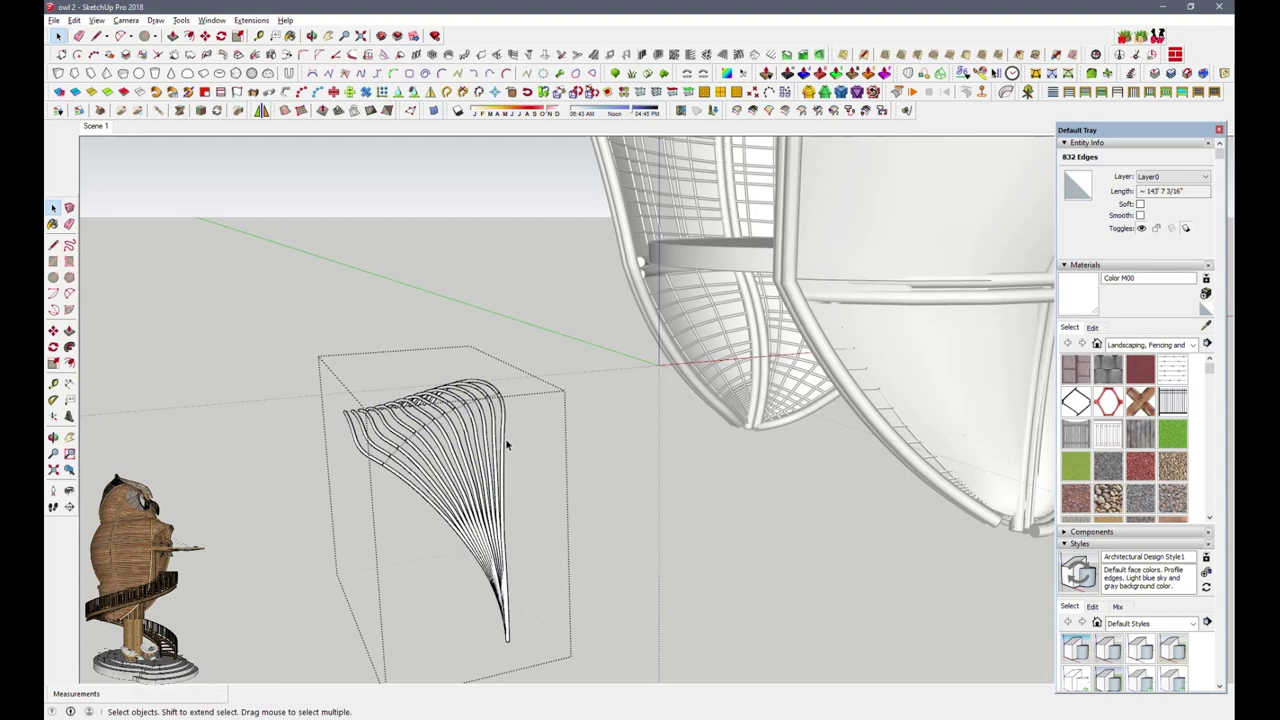
{"action": "left_click", "coordinate": [493, 403]}
{"action": "left_click", "coordinate": [939, 76]}
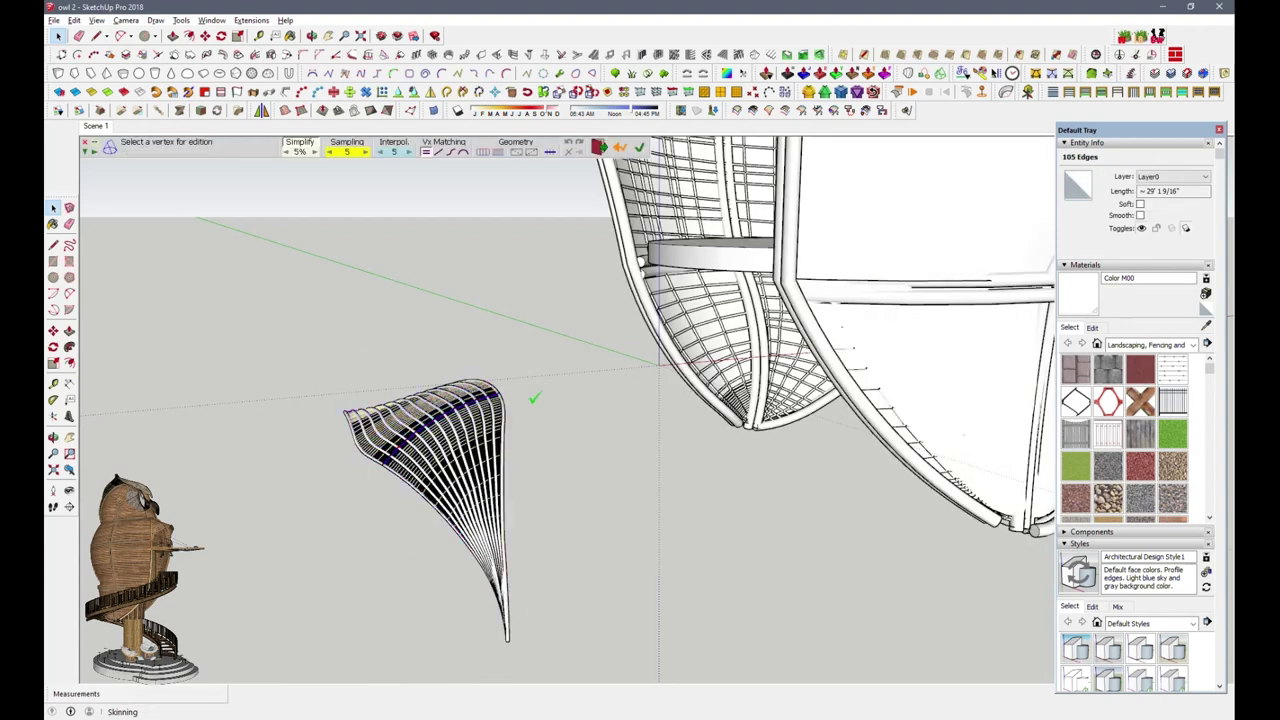
{"action": "key", "text": "Return"}
Step: Enlarge the loft group slightly with Scale
{"action": "key", "text": "s"}
{"action": "middle_click_drag", "start_coordinate": [691, 549], "coordinate": [649, 609]}
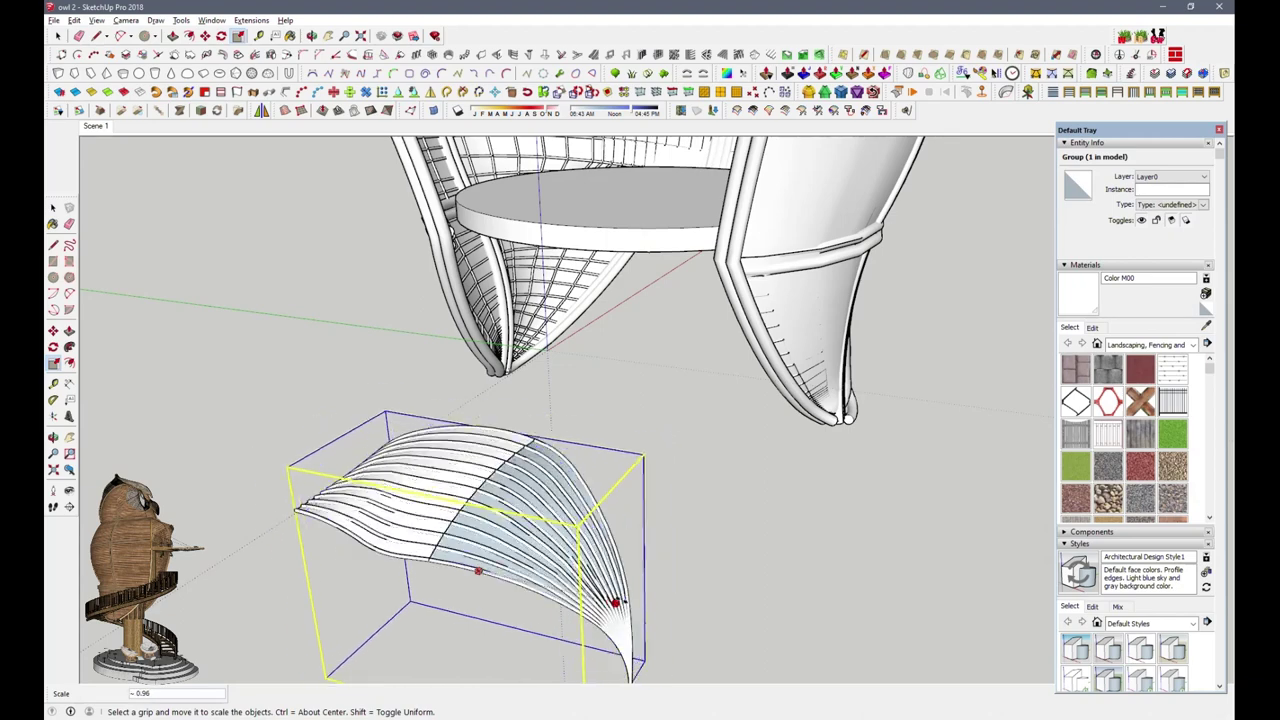
{"action": "left_click", "coordinate": [614, 600]}
{"action": "key", "text": "space"}
{"action": "mouse_move", "coordinate": [604, 467]}
{"action": "middle_mouse_down"}
{"action": "mouse_move", "coordinate": [469, 423]}
{"action": "mouse_move", "coordinate": [633, 222]}
{"action": "mouse_move", "coordinate": [414, 414]}
{"action": "mouse_move", "coordinate": [428, 357]}
{"action": "mouse_move", "coordinate": [343, 433]}
{"action": "mouse_move", "coordinate": [877, 429]}
{"action": "middle_mouse_up"}
Step: Paste the loft group and scale it about 1.08 vertically inside the shell opening
{"action": "key", "text": "ctrl+v"}
{"action": "scroll", "coordinate": [720, 366], "scroll_direction": "up", "scroll_amount": 5}
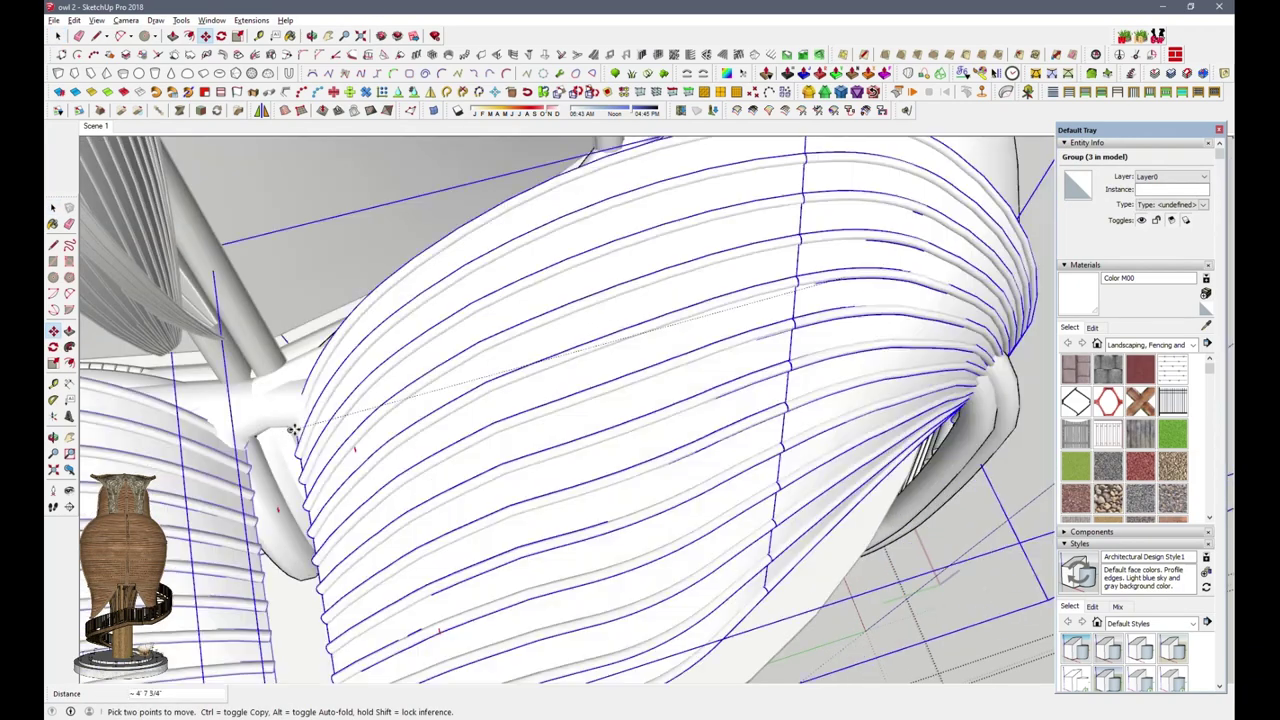
{"action": "scroll", "coordinate": [249, 424], "scroll_direction": "down", "scroll_amount": 2}
{"action": "mouse_move", "coordinate": [249, 424]}
{"action": "middle_mouse_down"}
{"action": "mouse_move", "coordinate": [443, 400]}
{"action": "mouse_move", "coordinate": [443, 329]}
{"action": "mouse_move", "coordinate": [469, 352]}
{"action": "mouse_move", "coordinate": [886, 463]}
{"action": "middle_mouse_up"}
{"action": "scroll", "coordinate": [469, 352], "scroll_direction": "down", "scroll_amount": 3}
{"action": "mouse_move", "coordinate": [771, 531]}
{"action": "middle_mouse_down"}
{"action": "mouse_move", "coordinate": [894, 523]}
{"action": "mouse_move", "coordinate": [849, 380]}
{"action": "mouse_move", "coordinate": [837, 457]}
{"action": "mouse_move", "coordinate": [978, 410]}
{"action": "mouse_move", "coordinate": [985, 421]}
{"action": "middle_mouse_up"}
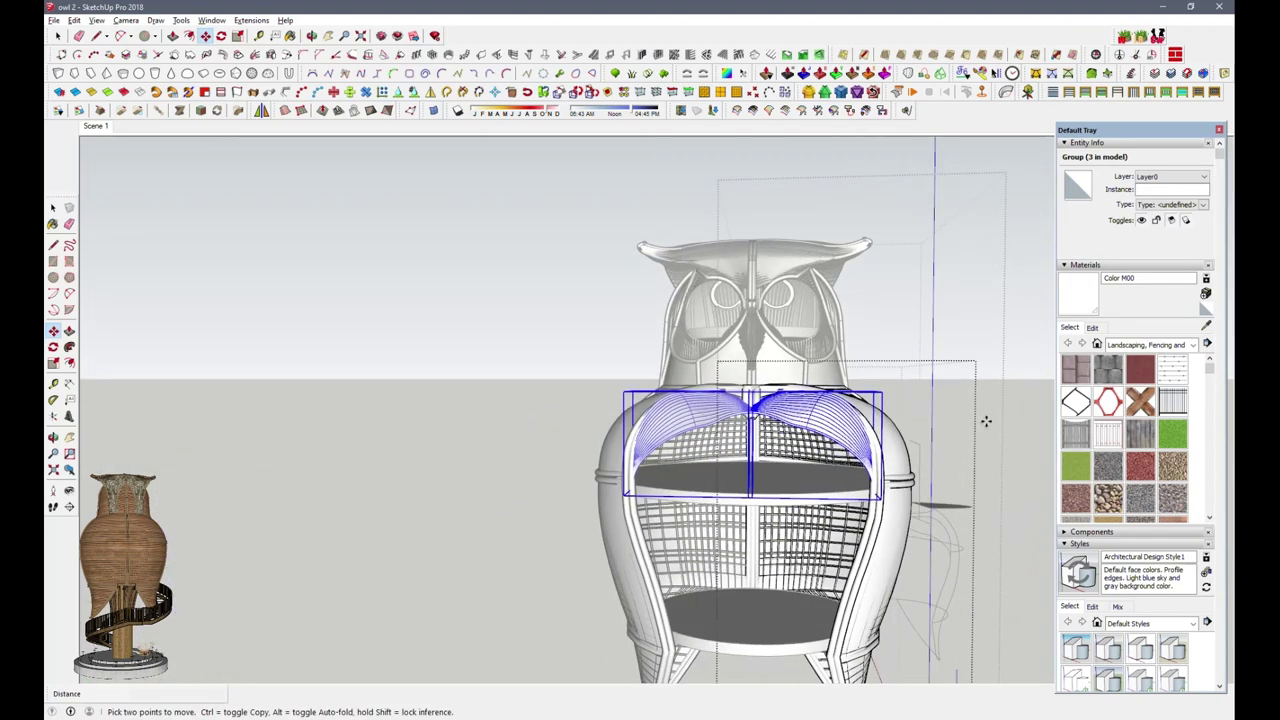
{"action": "left_click", "coordinate": [240, 36]}
{"action": "middle_click_drag", "start_coordinate": [860, 455], "coordinate": [525, 540]}
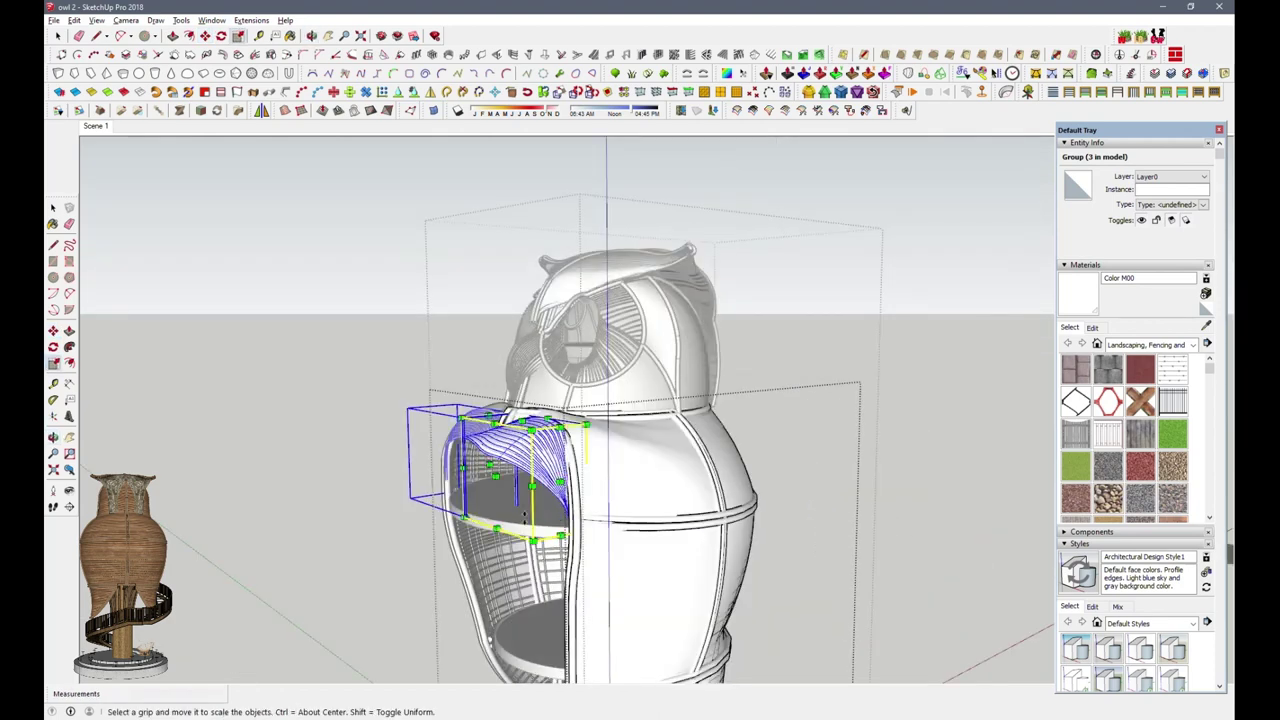
{"action": "left_click_drag", "start_coordinate": [525, 540], "coordinate": [529, 533]}
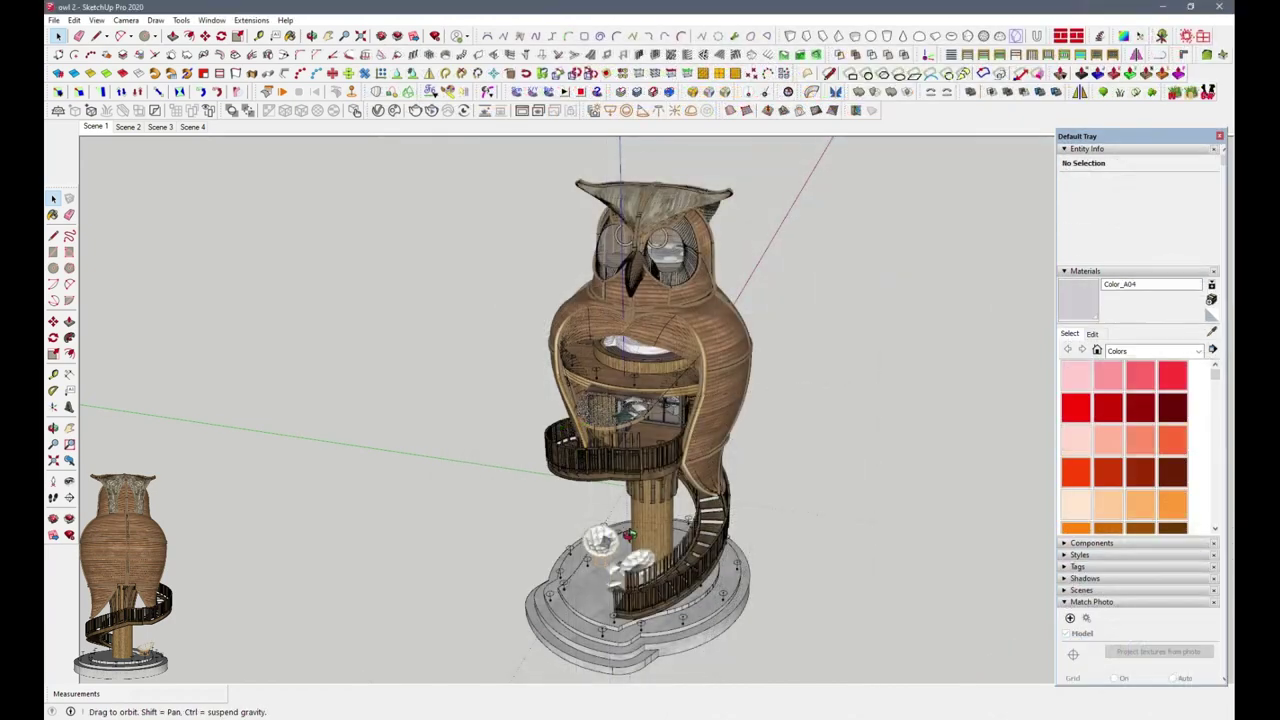
Step: Hide the owl shell group to expose the tower's decks, balconies and spiral stairs
{"action": "mouse_move", "coordinate": [630, 535]}
{"action": "middle_mouse_down"}
{"action": "mouse_move", "coordinate": [911, 517]}
{"action": "mouse_move", "coordinate": [820, 562]}
{"action": "mouse_move", "coordinate": [849, 537]}
{"action": "mouse_move", "coordinate": [543, 549]}
{"action": "mouse_move", "coordinate": [480, 523]}
{"action": "mouse_move", "coordinate": [475, 560]}
{"action": "middle_mouse_up"}
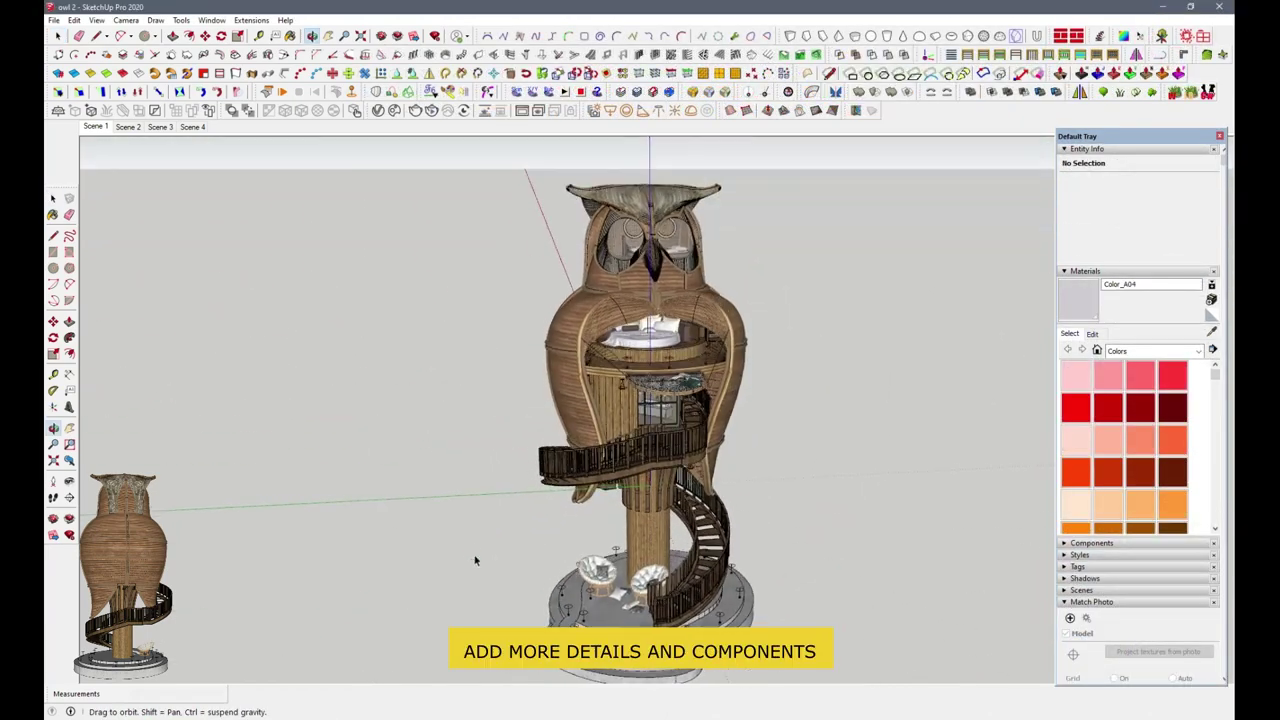
{"action": "left_click", "coordinate": [650, 541]}
{"action": "key", "text": "Delete"}
{"action": "mouse_move", "coordinate": [650, 541]}
{"action": "middle_mouse_down"}
{"action": "mouse_move", "coordinate": [551, 538]}
{"action": "mouse_move", "coordinate": [301, 448]}
{"action": "mouse_move", "coordinate": [266, 449]}
{"action": "mouse_move", "coordinate": [620, 492]}
{"action": "mouse_move", "coordinate": [840, 477]}
{"action": "mouse_move", "coordinate": [618, 478]}
{"action": "middle_mouse_up"}
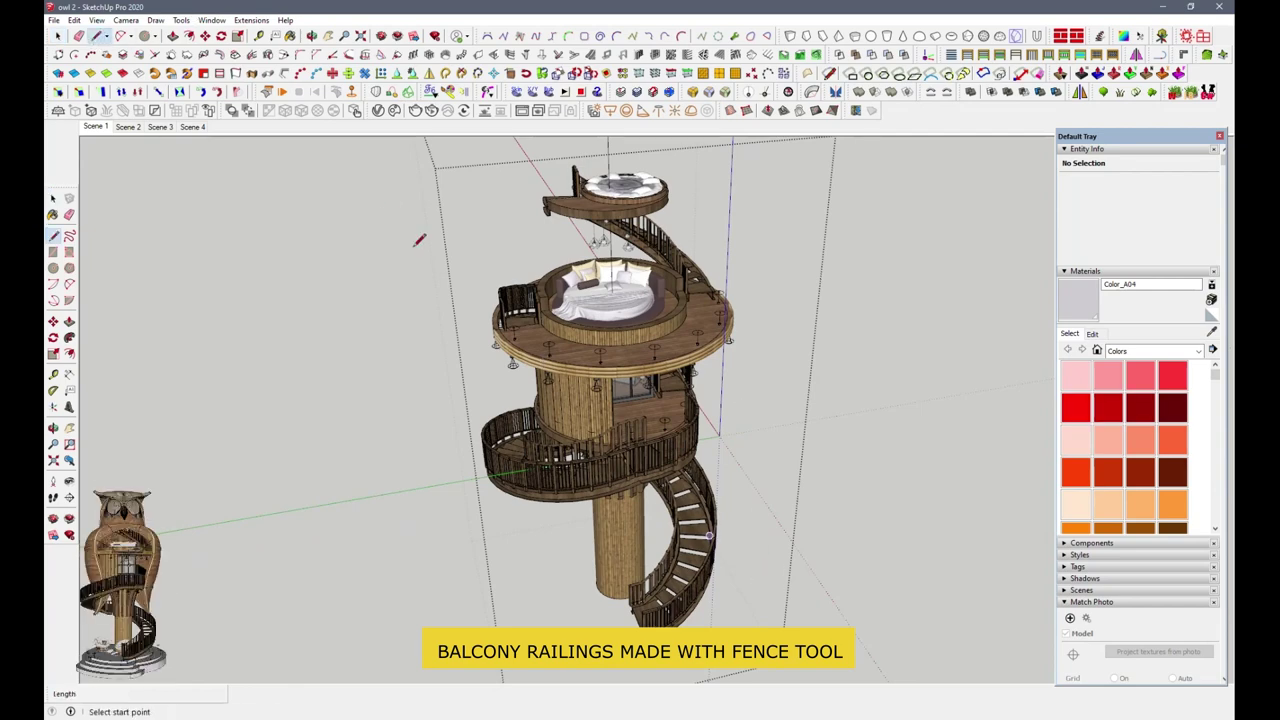
Step: Draw an arc beside the tower and run the railing plugin along it at 3' height
{"action": "left_click", "coordinate": [120, 36]}
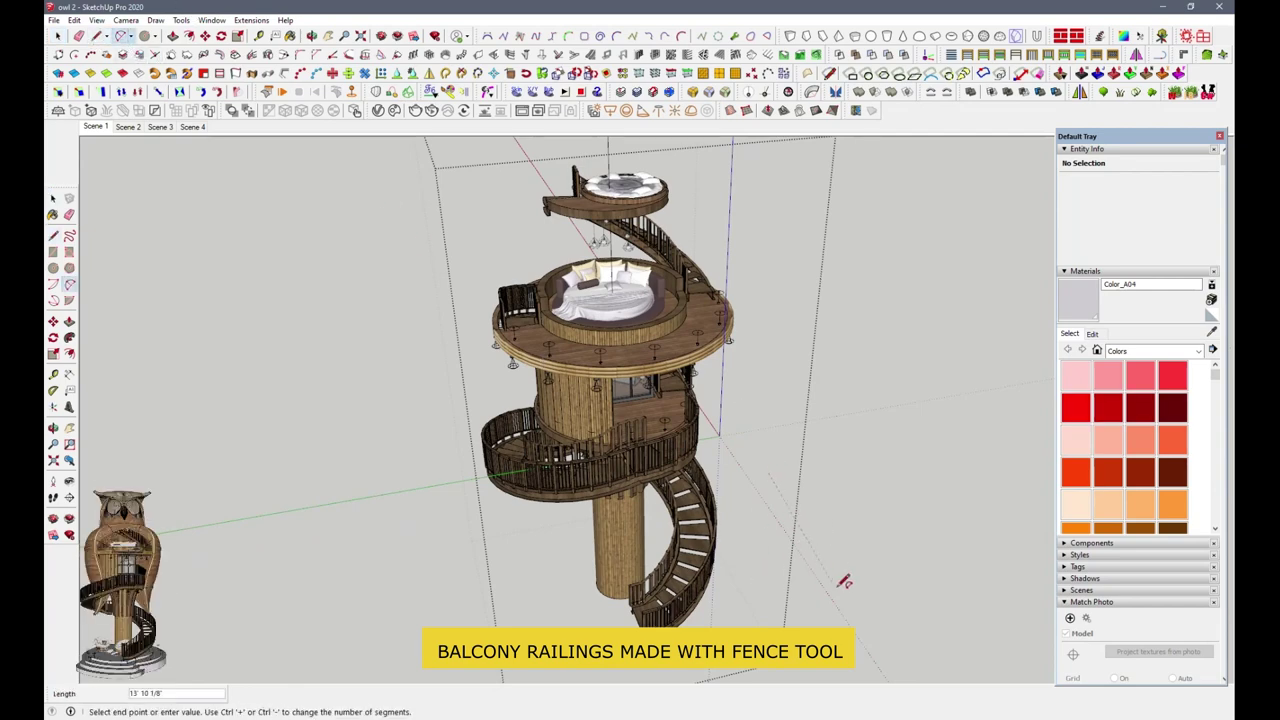
{"action": "left_click", "coordinate": [846, 527]}
{"action": "key", "text": "space"}
{"action": "left_click", "coordinate": [826, 504]}
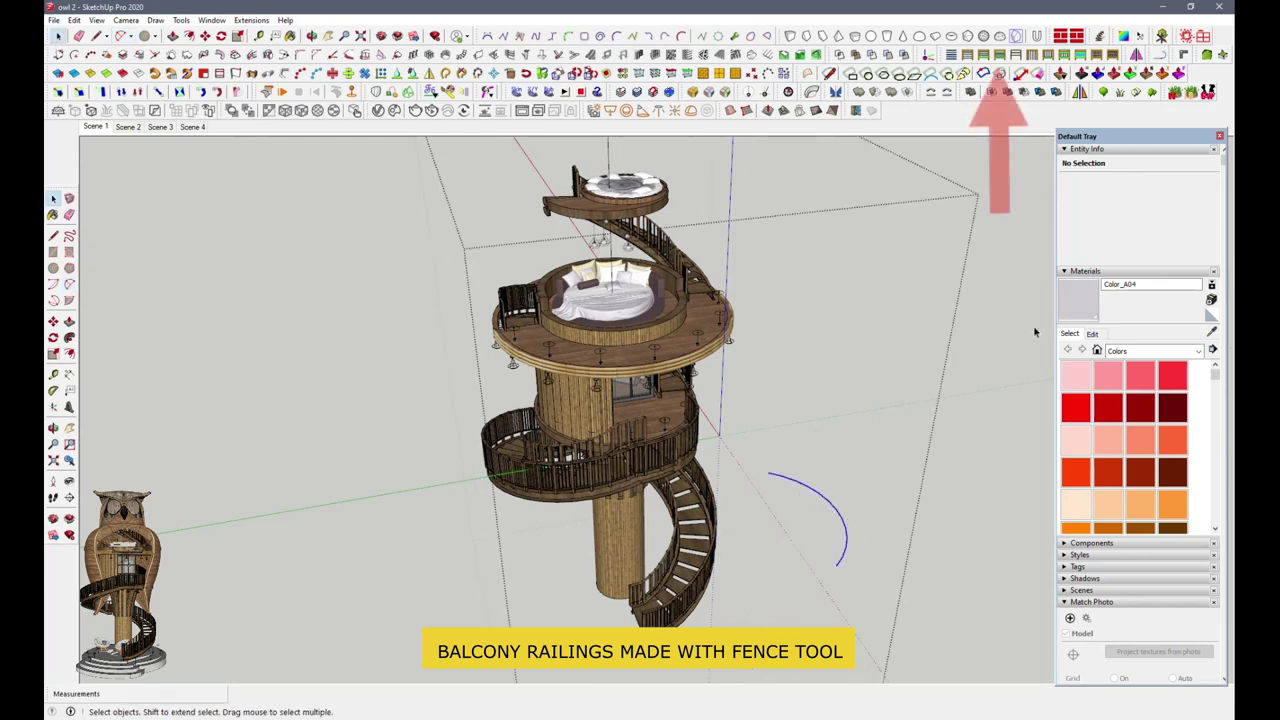
{"action": "left_click", "coordinate": [1017, 64]}
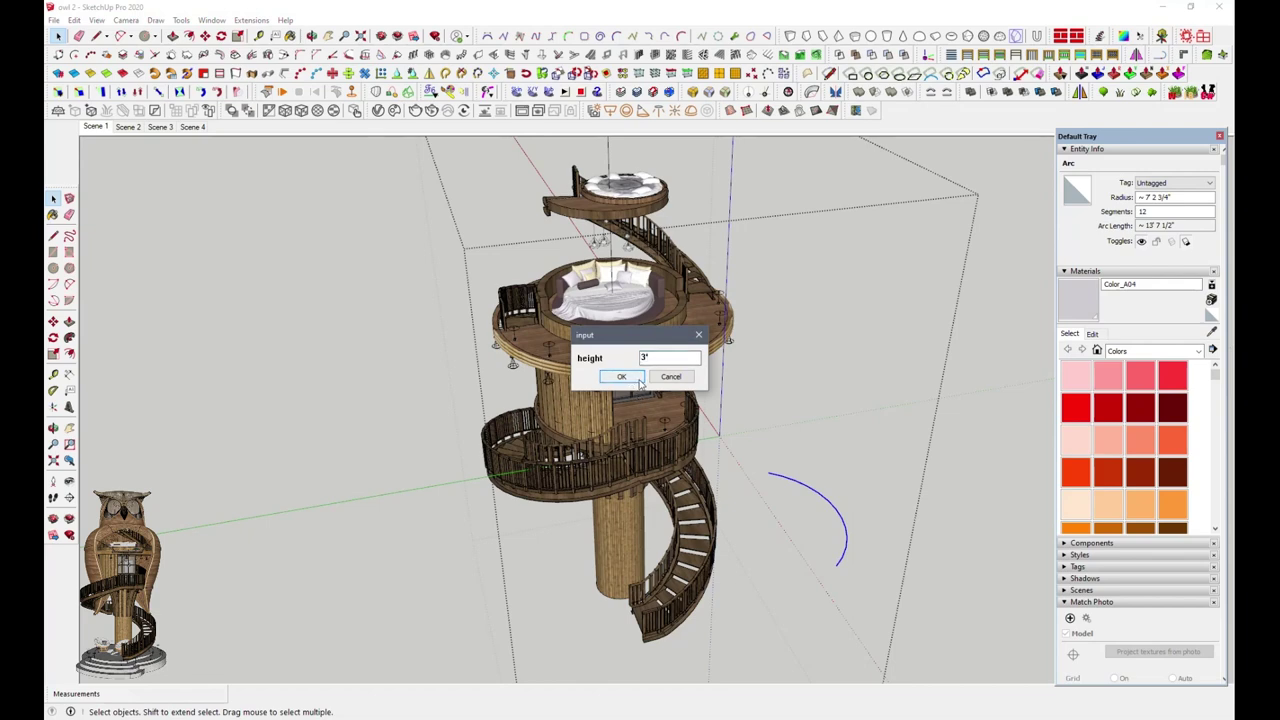
{"action": "left_click", "coordinate": [638, 380]}
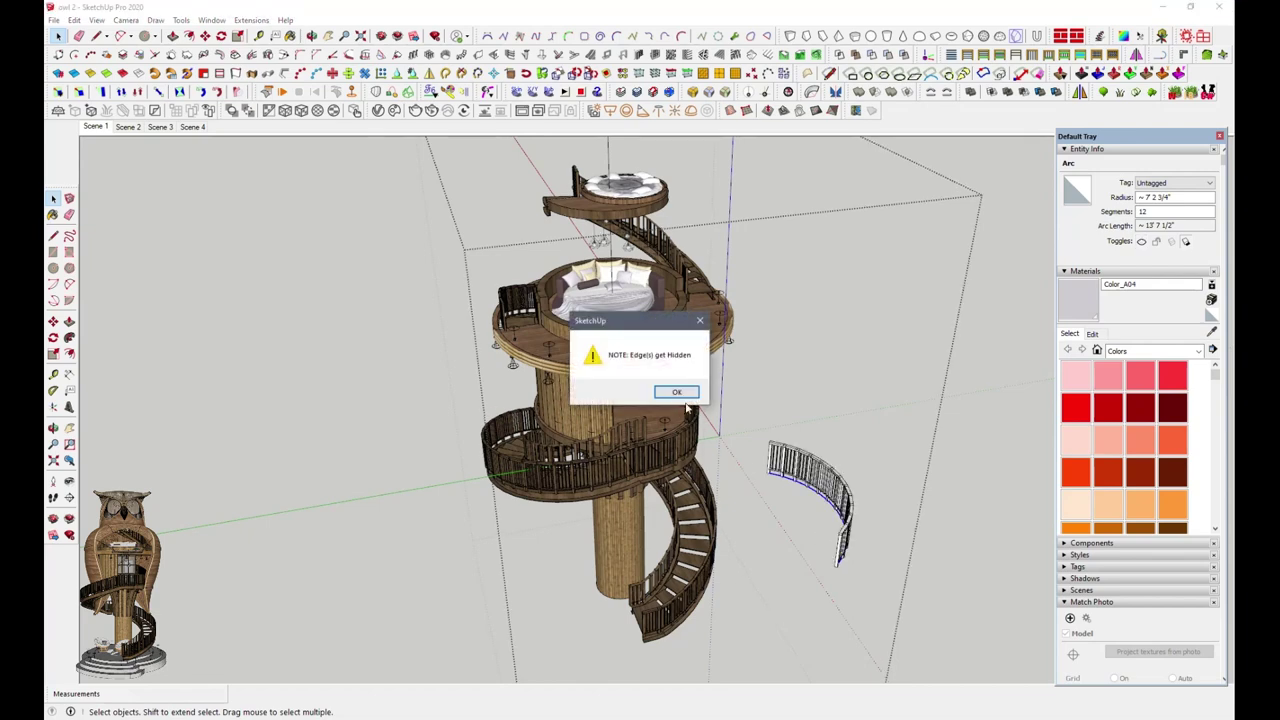
{"action": "left_click", "coordinate": [676, 391]}
Step: Window-select and delete the test railing, then orbit to an upright side view of the tower
{"action": "scroll", "coordinate": [866, 533], "scroll_direction": "up", "scroll_amount": 3}
{"action": "scroll", "coordinate": [847, 544], "scroll_direction": "up", "scroll_amount": 3}
{"action": "mouse_move", "coordinate": [847, 544]}
{"action": "middle_mouse_down"}
{"action": "mouse_move", "coordinate": [850, 600]}
{"action": "mouse_move", "coordinate": [803, 553]}
{"action": "middle_mouse_up"}
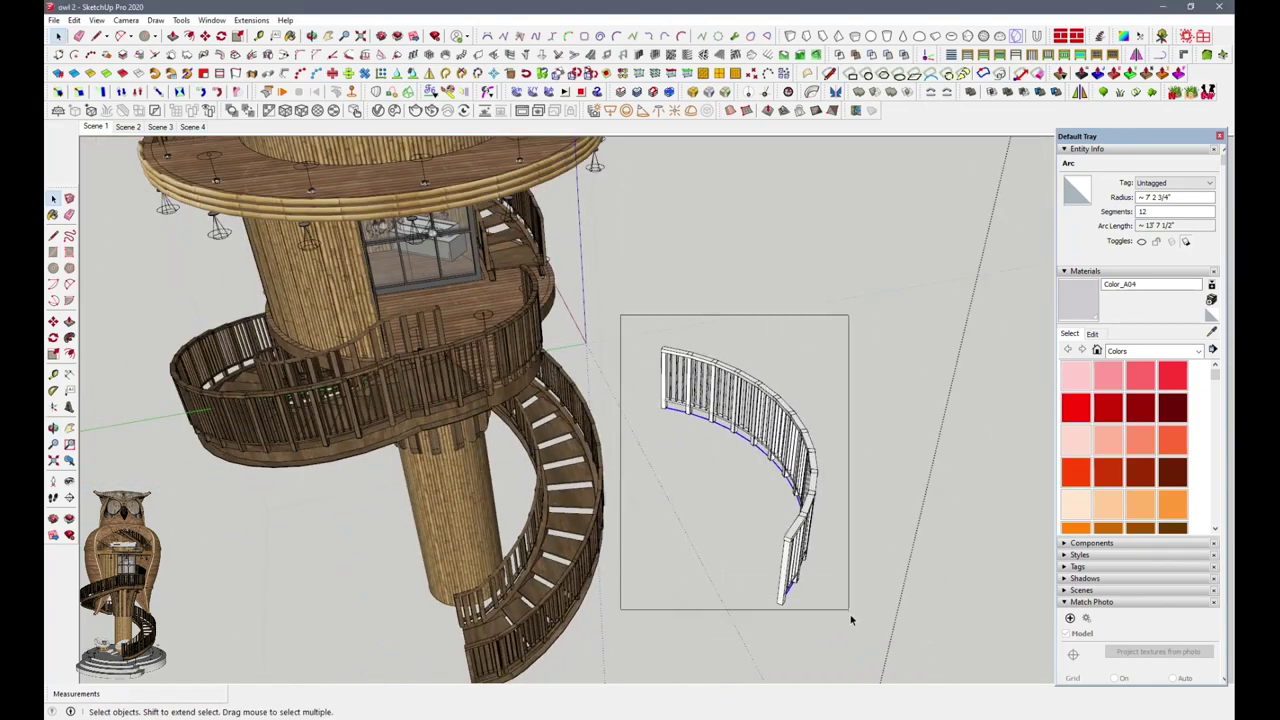
{"action": "left_click_drag", "start_coordinate": [847, 603], "coordinate": [838, 619]}
{"action": "key", "text": "Delete"}
{"action": "middle_click_drag", "start_coordinate": [835, 608], "coordinate": [783, 597]}
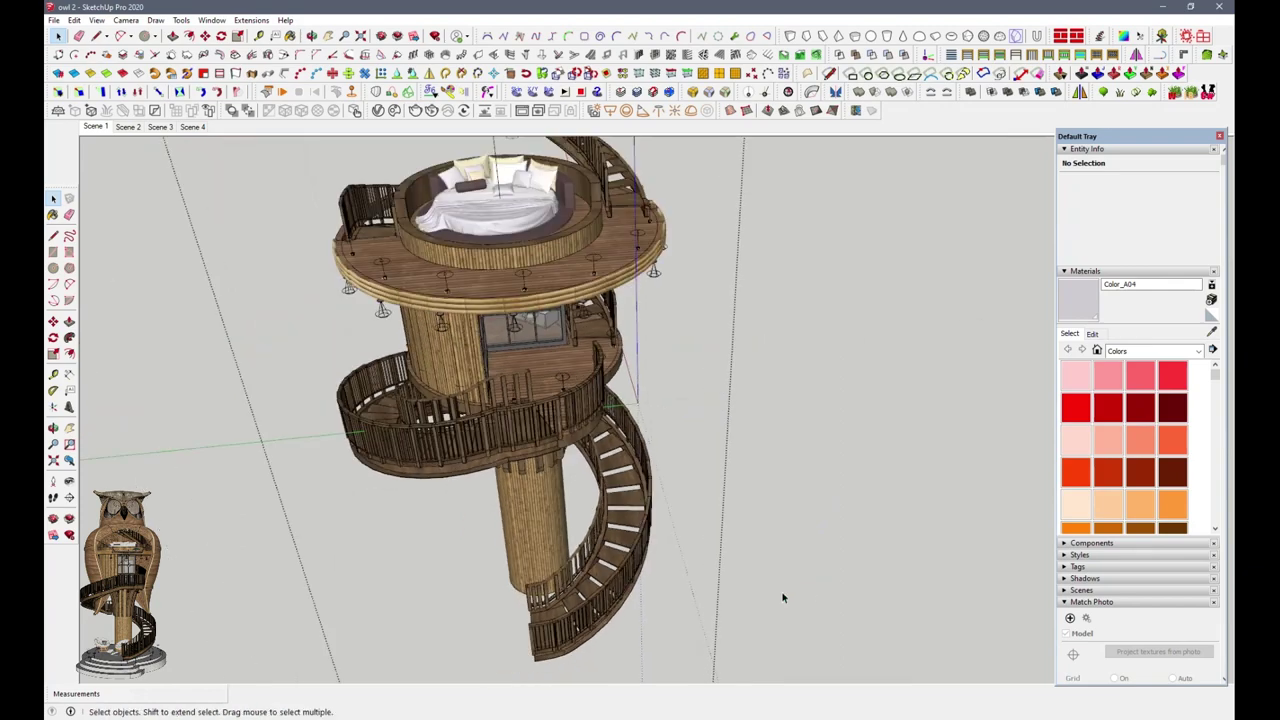
{"action": "mouse_move", "coordinate": [447, 463]}
{"action": "middle_mouse_down"}
{"action": "mouse_move", "coordinate": [677, 514]}
{"action": "mouse_move", "coordinate": [617, 511]}
{"action": "middle_mouse_up"}
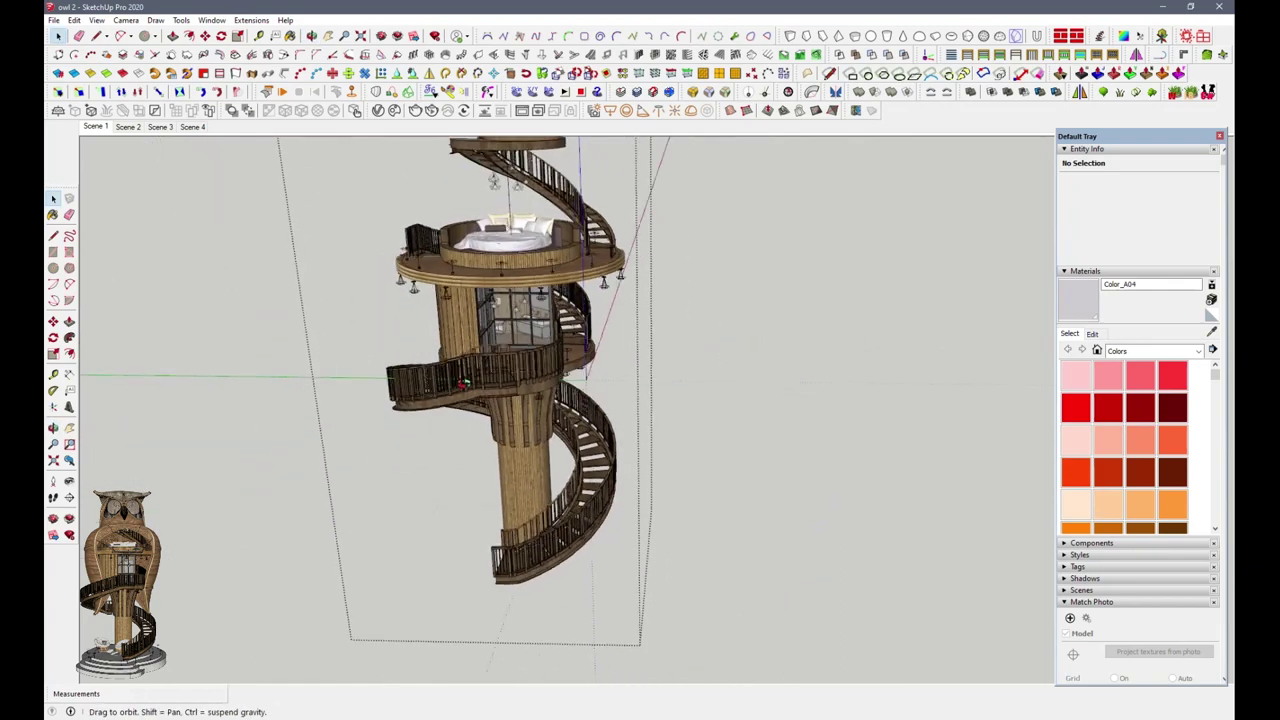
{"action": "scroll", "coordinate": [617, 511], "scroll_direction": "down", "scroll_amount": 2}
{"action": "scroll", "coordinate": [435, 277], "scroll_direction": "up", "scroll_amount": 3}
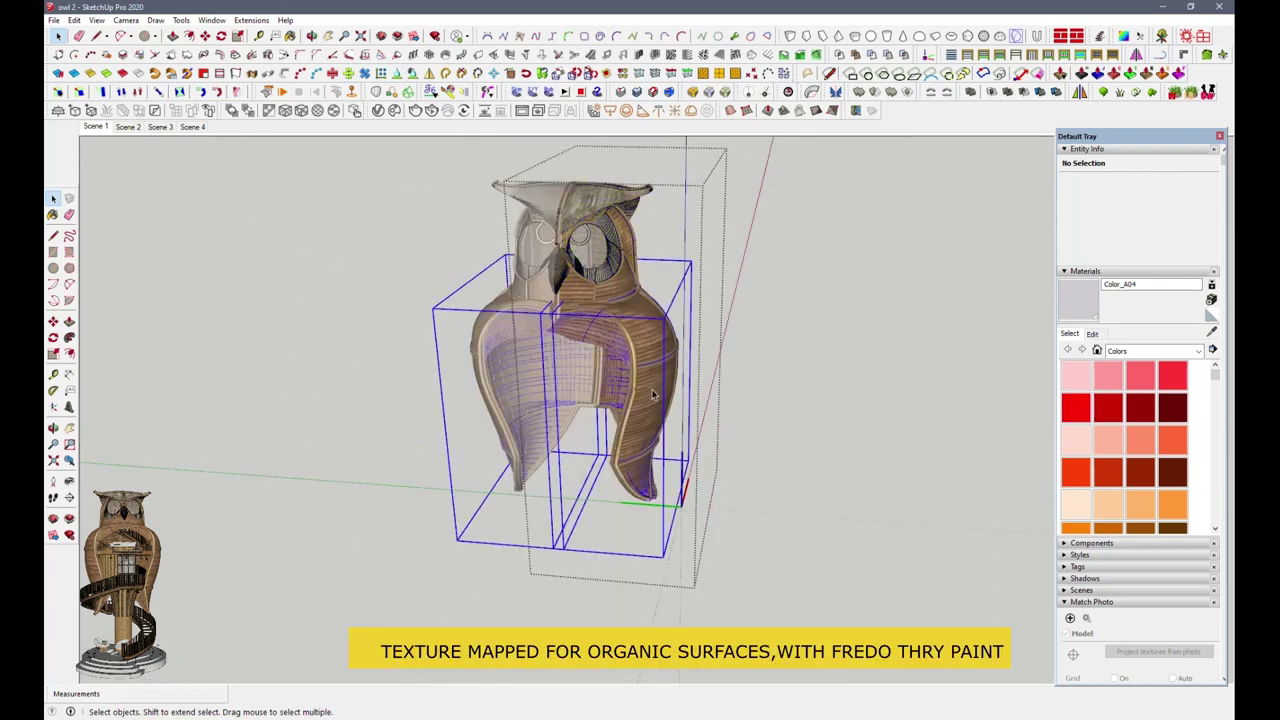
Step: Select an owl shell half, exit ThruPaint, and switch to the section-cut interior scene from the front
{"action": "left_click", "coordinate": [688, 400]}
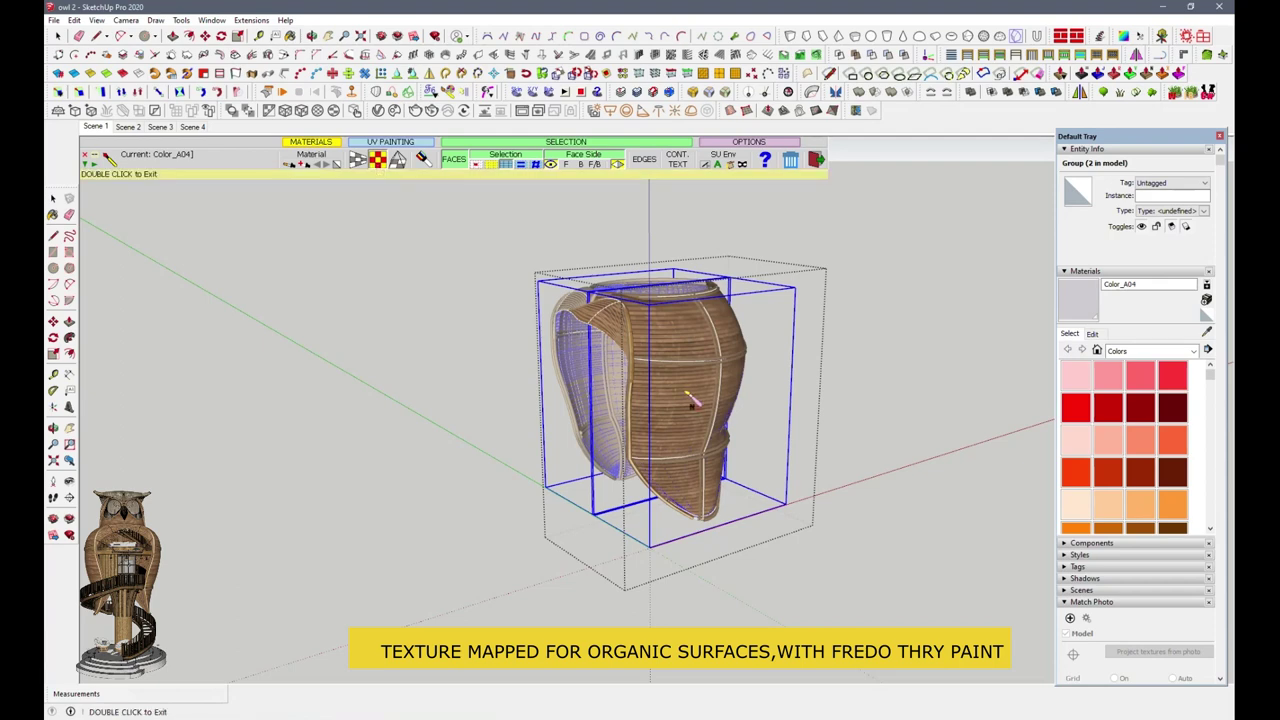
{"action": "left_click", "coordinate": [58, 36]}
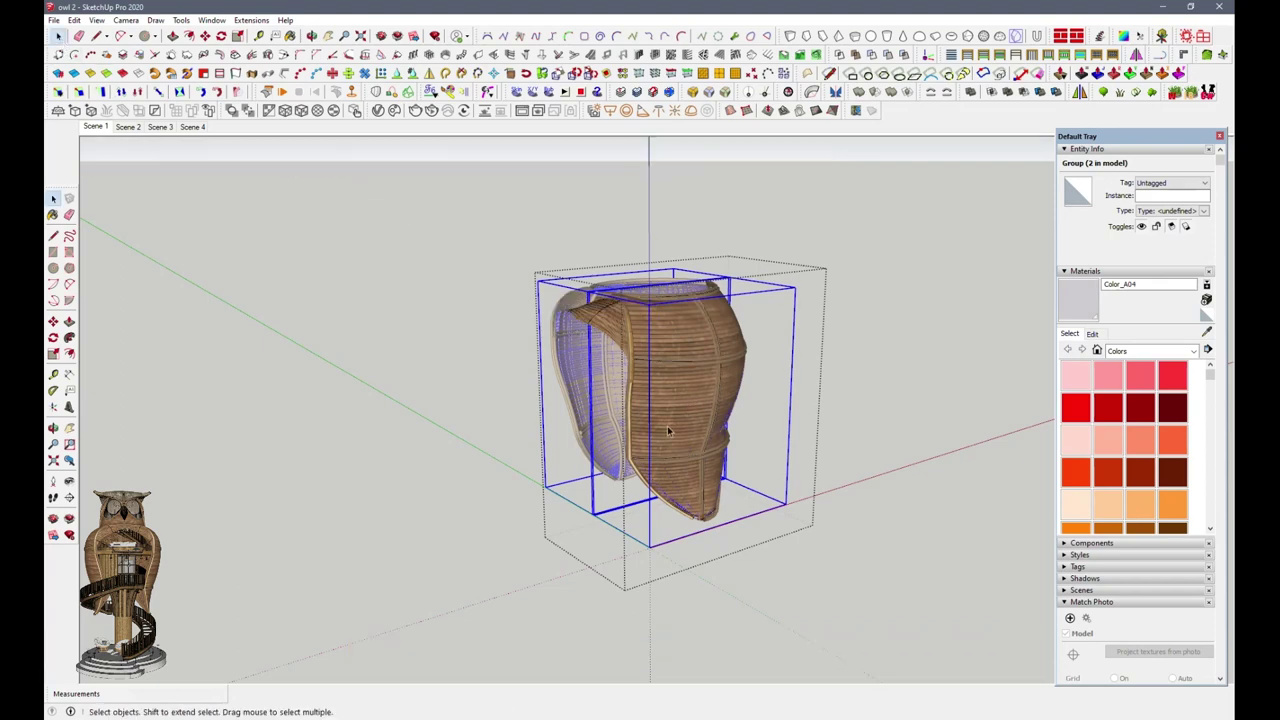
{"action": "middle_click_drag", "start_coordinate": [686, 409], "coordinate": [874, 446]}
{"action": "left_click", "coordinate": [874, 446]}
{"action": "middle_click_drag", "start_coordinate": [686, 485], "coordinate": [501, 496]}
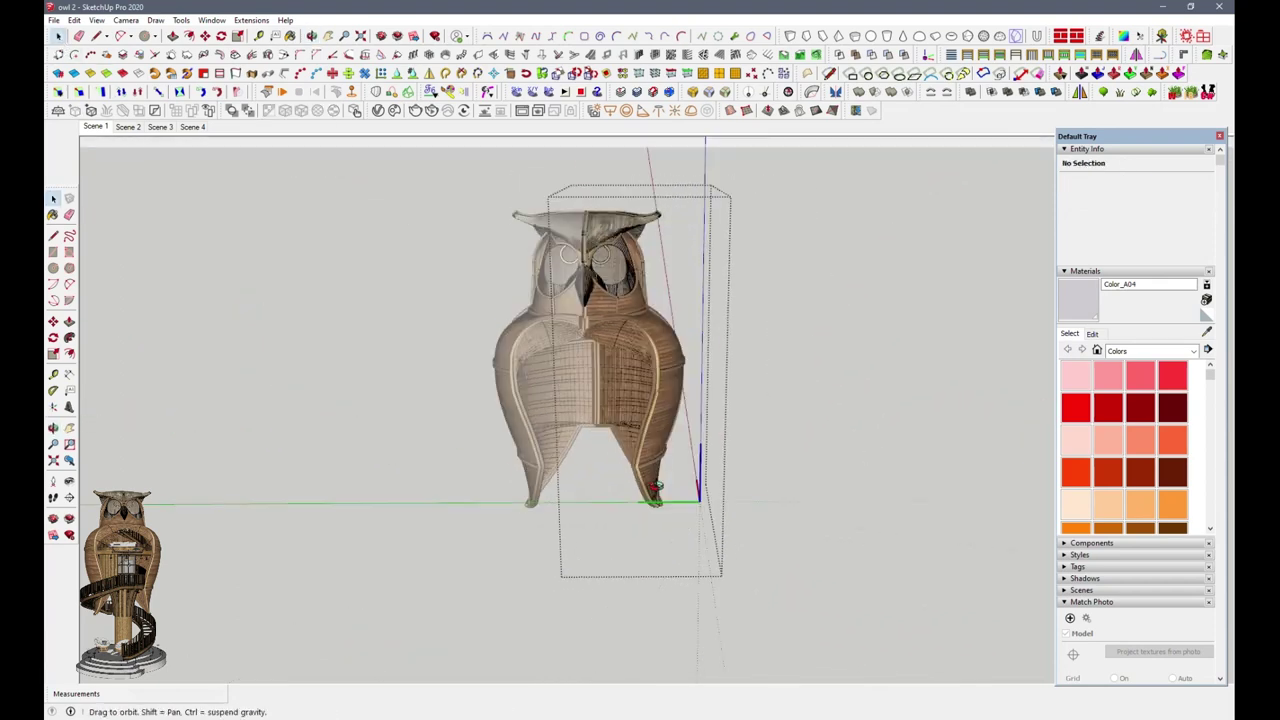
{"action": "key", "text": "Page_Down"}
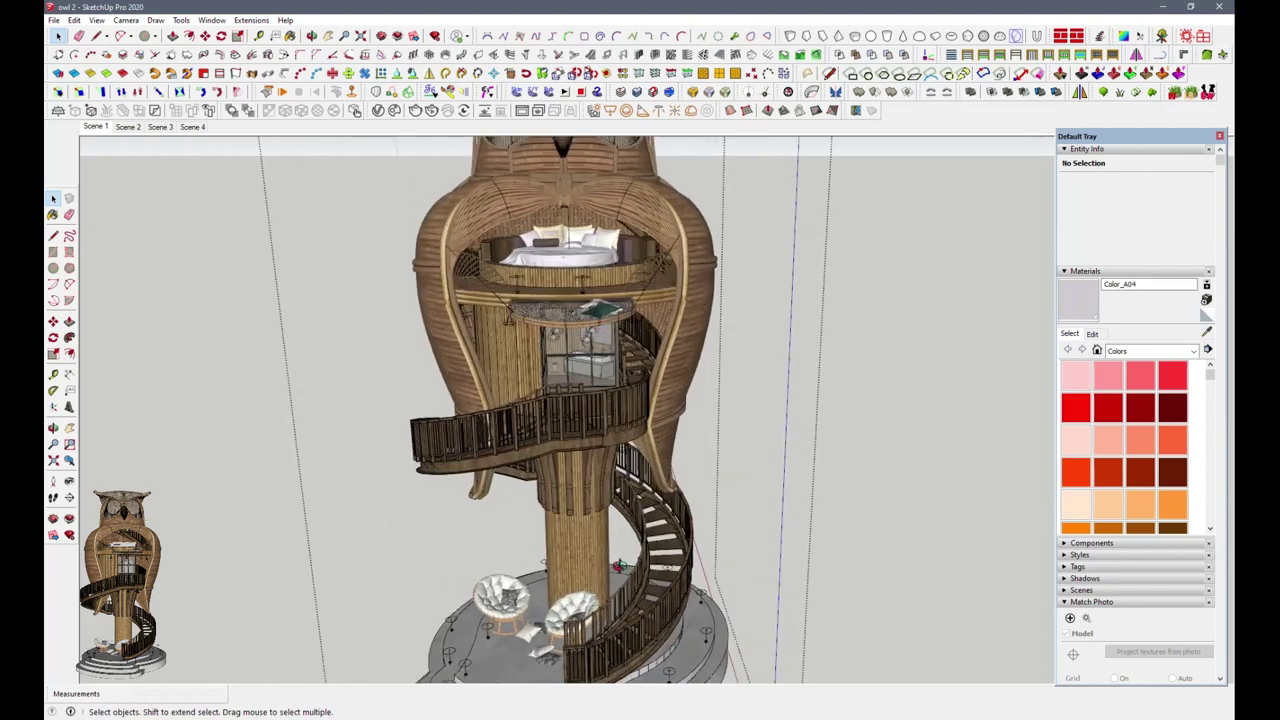
Step: Zoom out and orbit around the owl, then around the landscaped owl villa new model
{"action": "scroll", "coordinate": [859, 447], "scroll_direction": "down", "scroll_amount": 3}
{"action": "middle_click_drag", "start_coordinate": [812, 500], "coordinate": [775, 533]}
{"action": "left_click_drag", "start_coordinate": [536, 582], "coordinate": [526, 523]}
{"action": "key", "text": "space"}
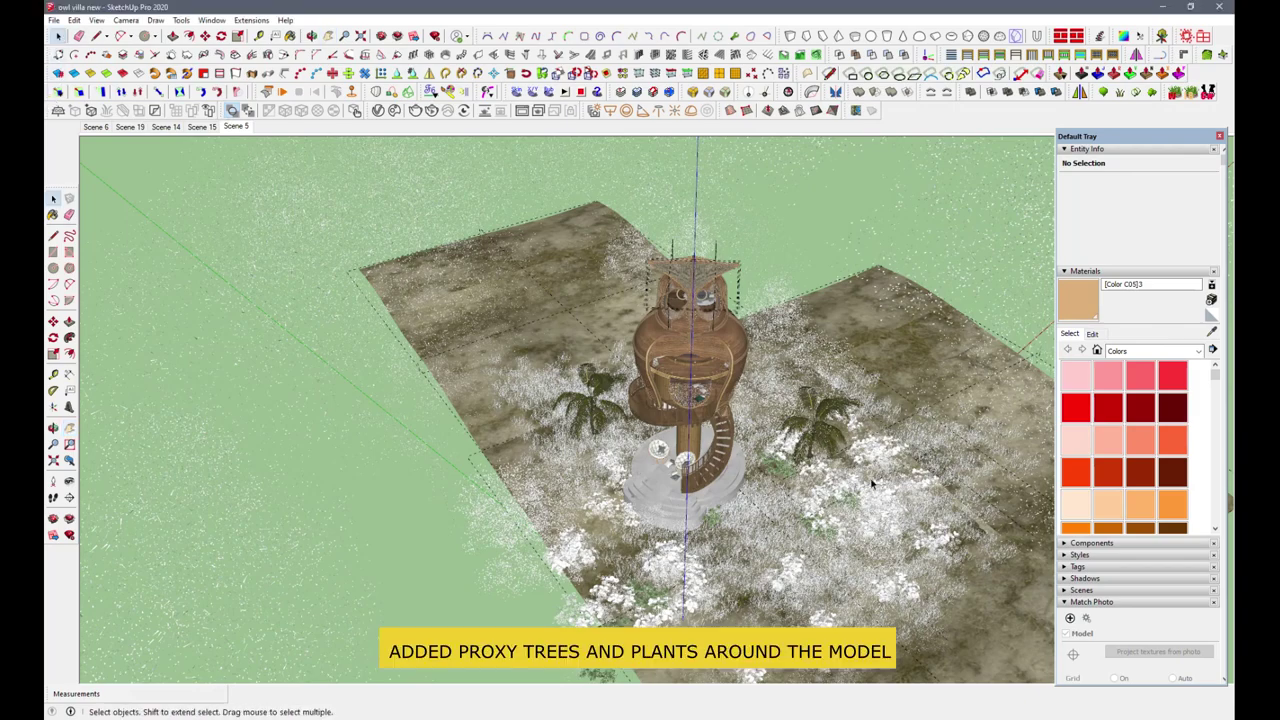
{"action": "mouse_move", "coordinate": [640, 450]}
{"action": "middle_mouse_down"}
{"action": "mouse_move", "coordinate": [538, 453]}
{"action": "mouse_move", "coordinate": [704, 360]}
{"action": "middle_mouse_up"}
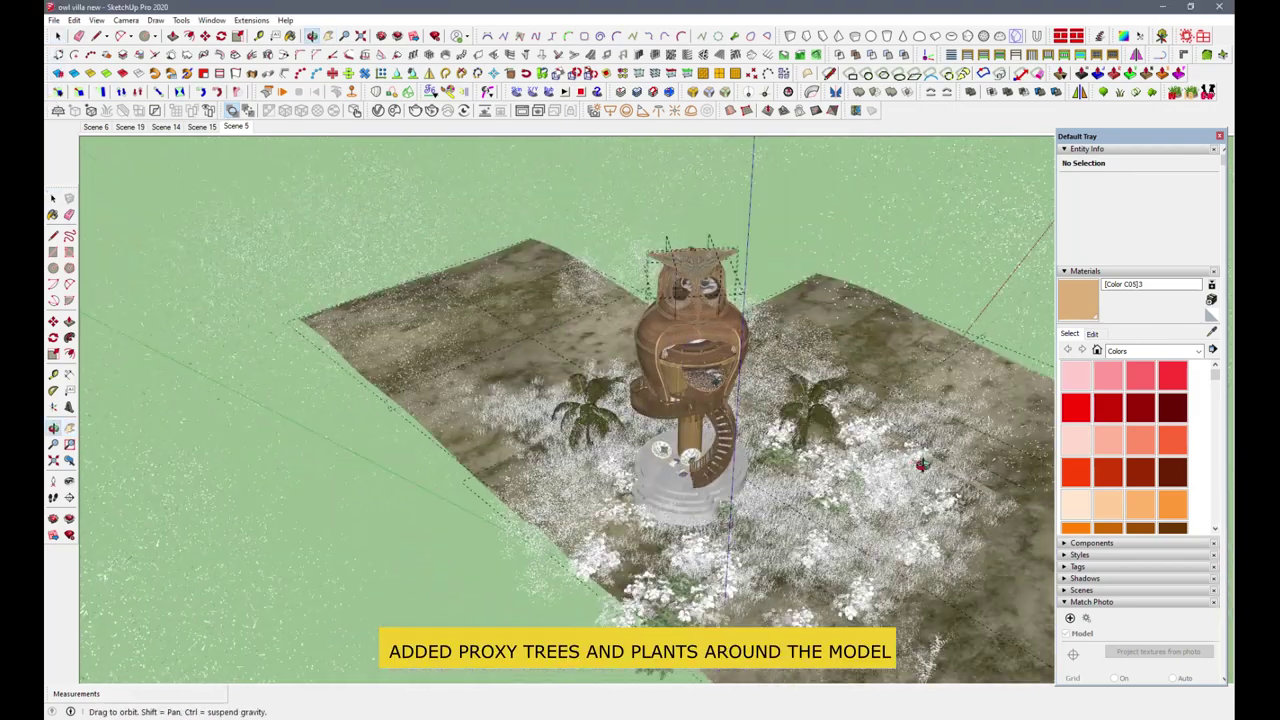
Step: Select the owl component and turn off Edges in the style settings
{"action": "left_click", "coordinate": [704, 360]}
{"action": "middle_click_drag", "start_coordinate": [704, 360], "coordinate": [760, 548]}
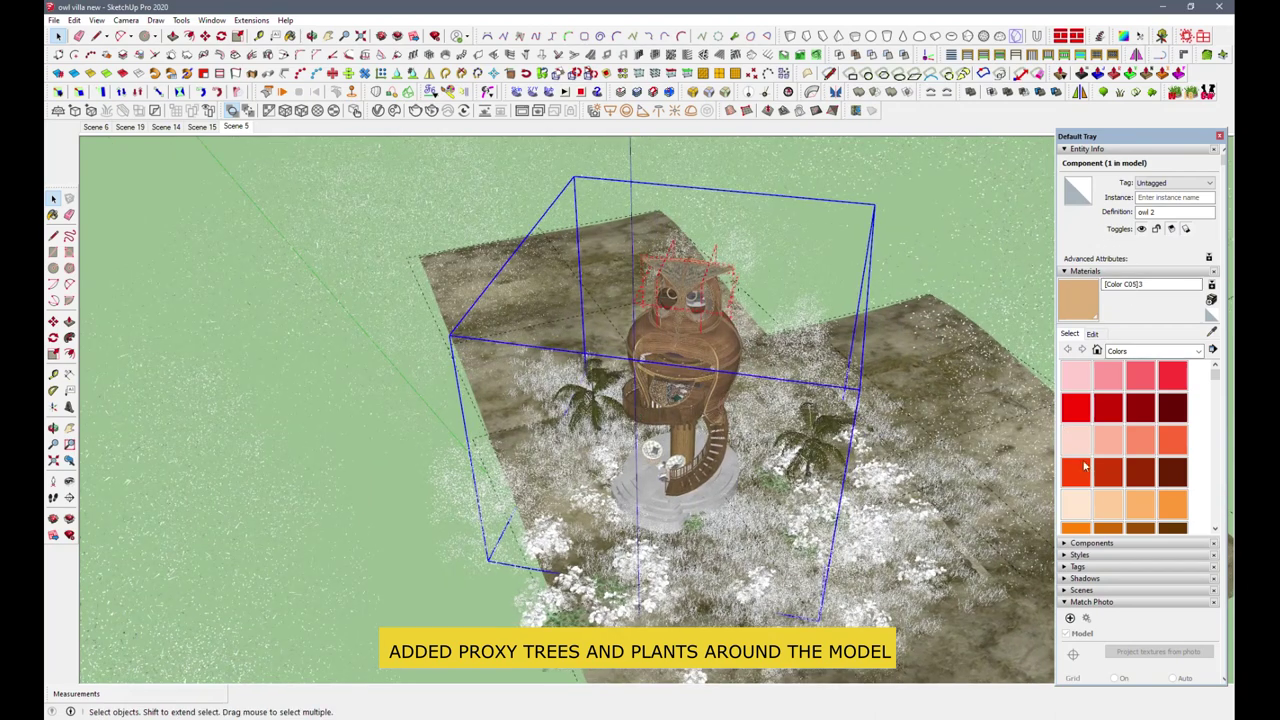
{"action": "left_click", "coordinate": [1080, 556]}
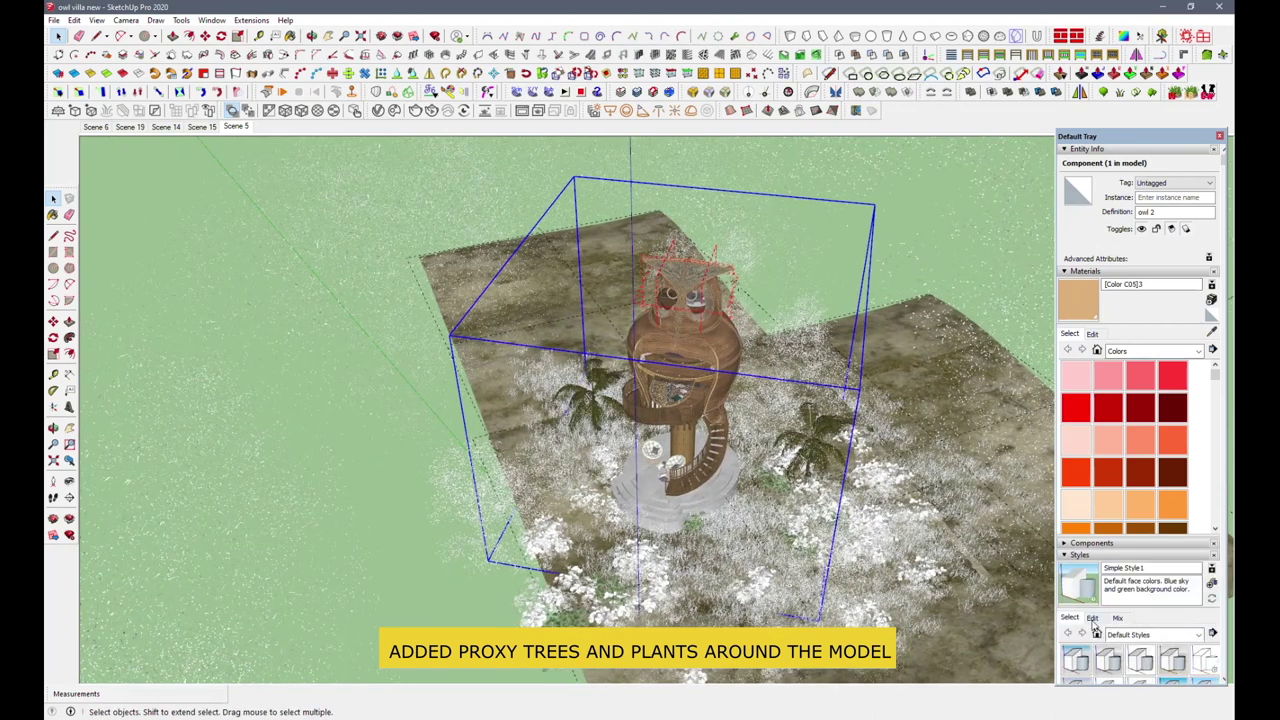
{"action": "left_click", "coordinate": [1093, 619]}
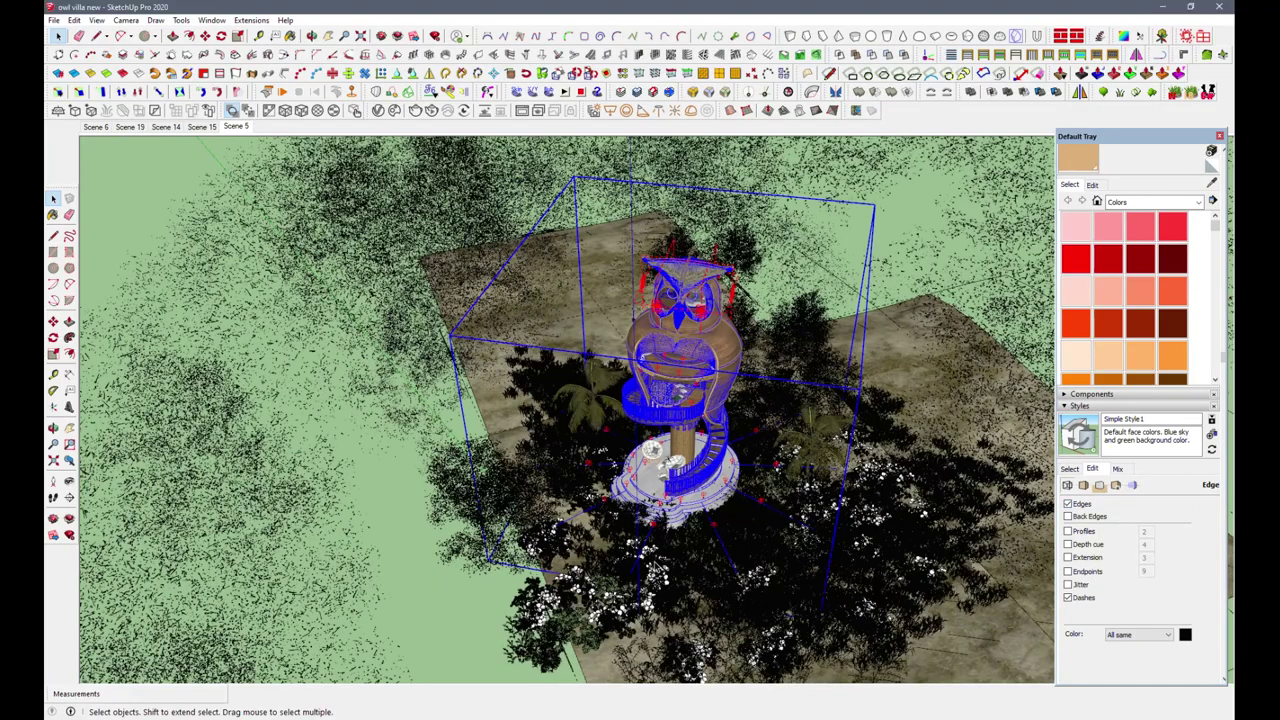
{"action": "mouse_move", "coordinate": [640, 555]}
{"action": "middle_mouse_down"}
{"action": "mouse_move", "coordinate": [300, 515]}
{"action": "mouse_move", "coordinate": [360, 515]}
{"action": "mouse_move", "coordinate": [345, 512]}
{"action": "middle_mouse_up"}
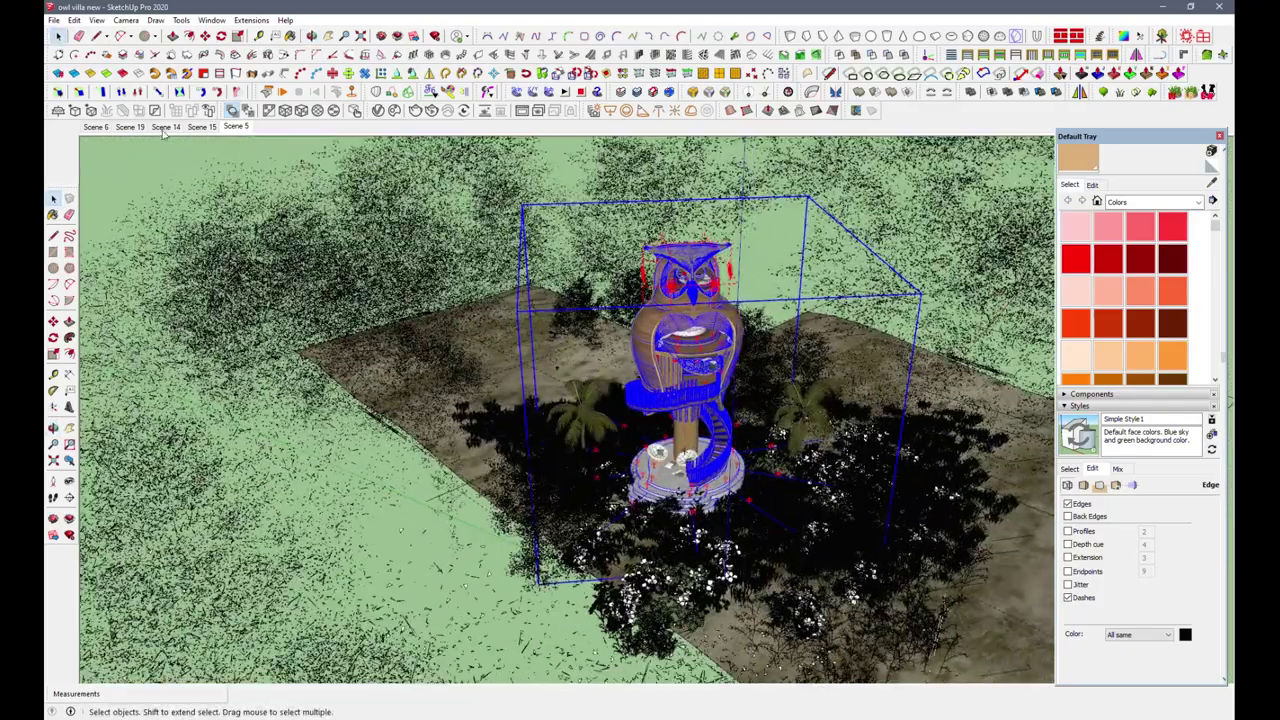
Step: Go to the Scene 19 front view and open the owl's top part for editing
{"action": "left_click", "coordinate": [131, 129]}
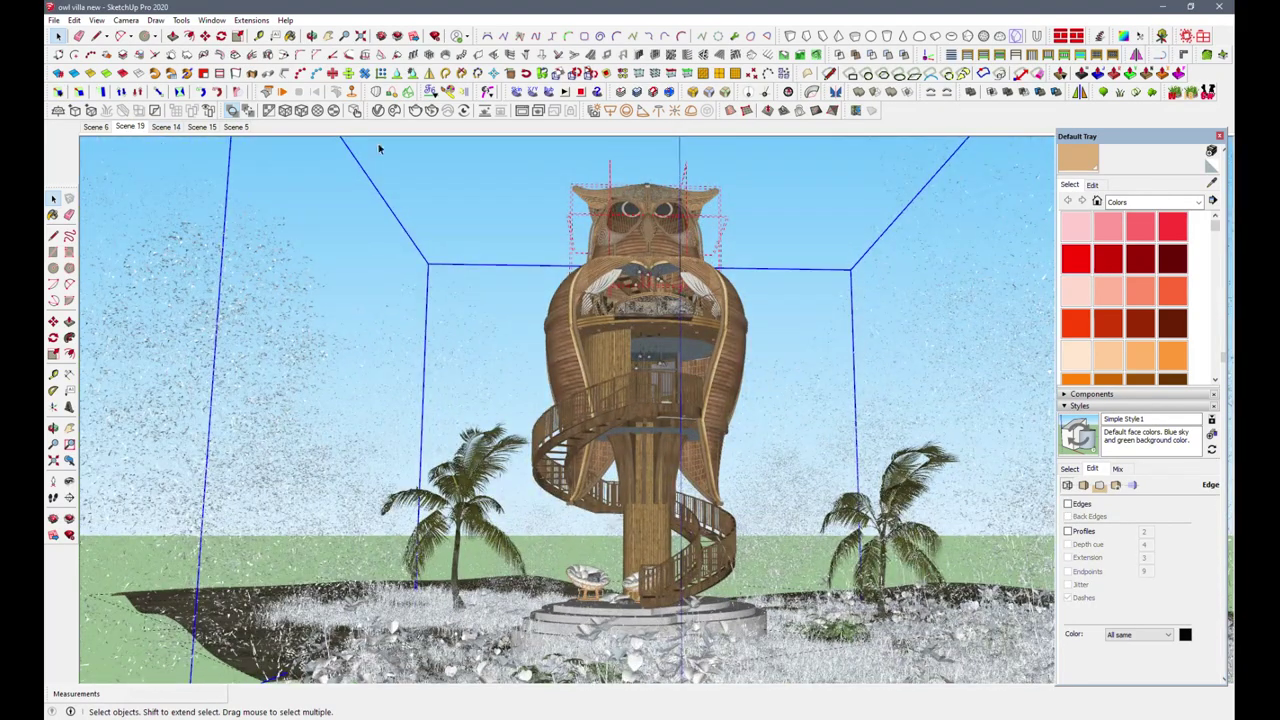
{"action": "left_click", "coordinate": [674, 200]}
{"action": "double_click", "coordinate": [674, 200]}
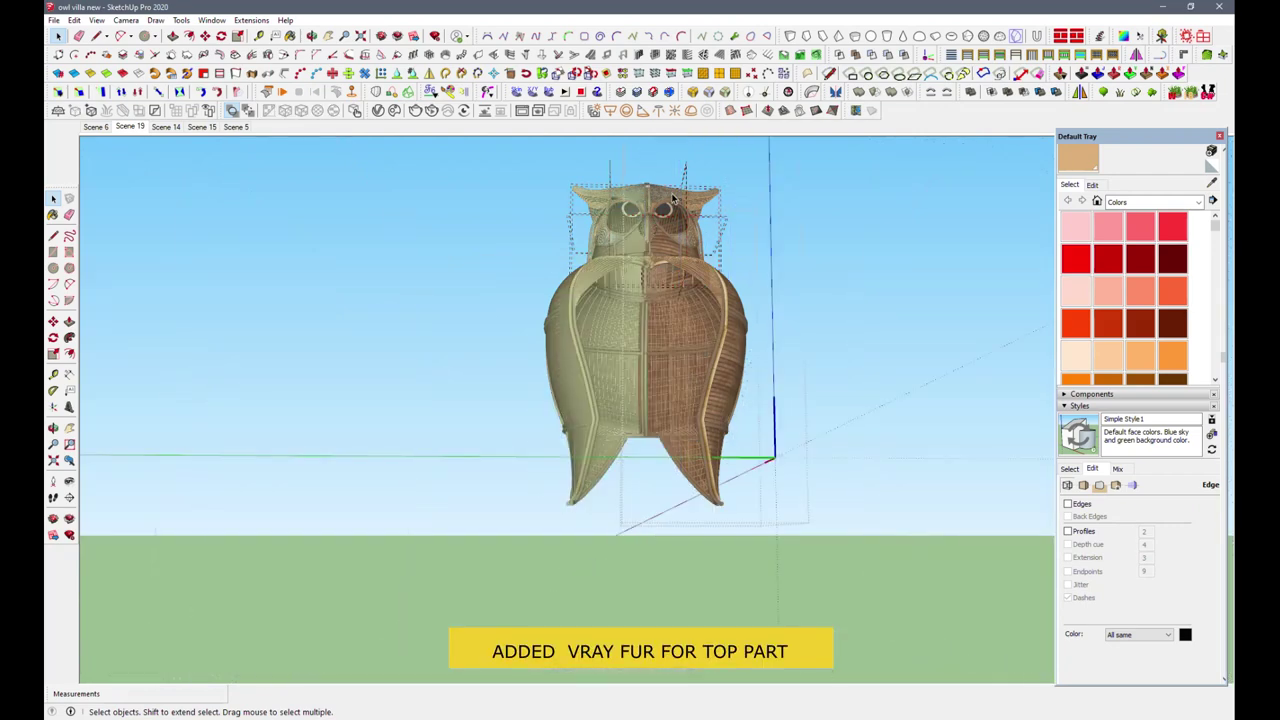
Step: Zoom and orbit in on the owl's textured head piece inside the top group, then select it
{"action": "scroll", "coordinate": [674, 200], "scroll_direction": "up", "scroll_amount": 2}
{"action": "scroll", "coordinate": [674, 200], "scroll_direction": "up", "scroll_amount": 2}
{"action": "scroll", "coordinate": [674, 200], "scroll_direction": "up", "scroll_amount": 3}
{"action": "scroll", "coordinate": [674, 199], "scroll_direction": "up", "scroll_amount": 2}
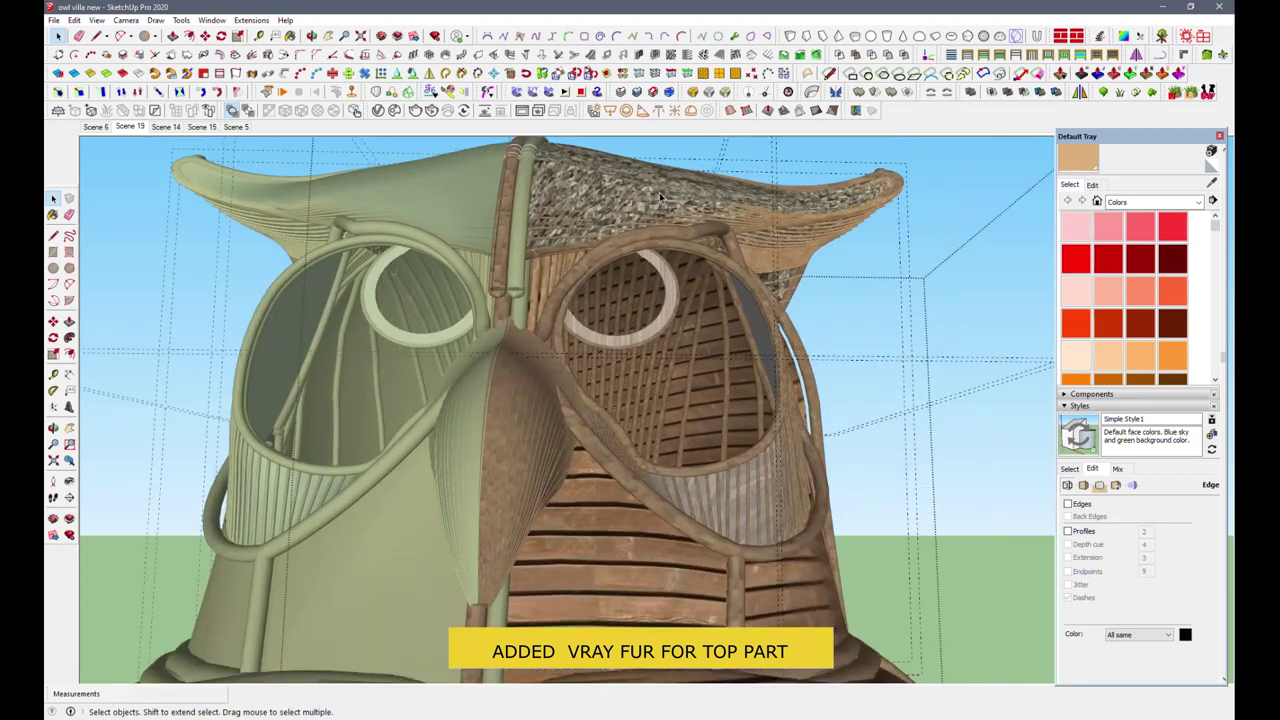
{"action": "middle_click_drag", "start_coordinate": [765, 205], "coordinate": [598, 250]}
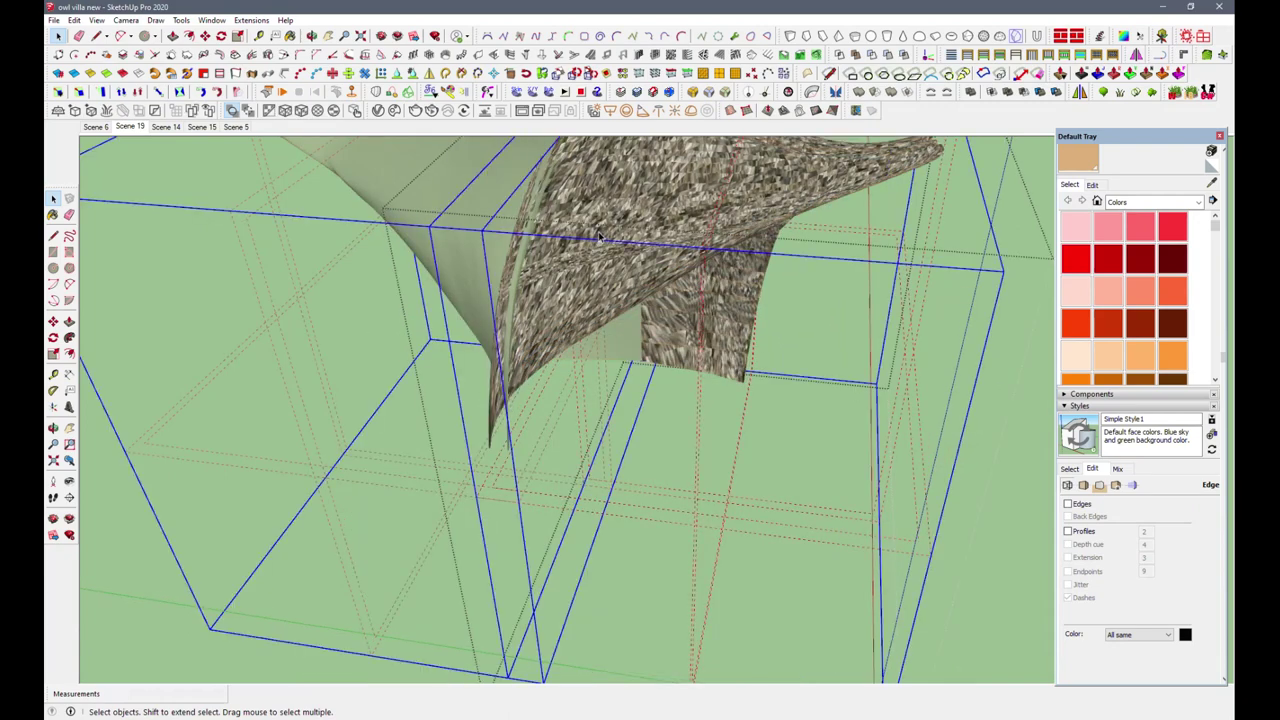
{"action": "scroll", "coordinate": [614, 347], "scroll_direction": "down", "scroll_amount": 5}
{"action": "middle_click_drag", "start_coordinate": [614, 347], "coordinate": [643, 272]}
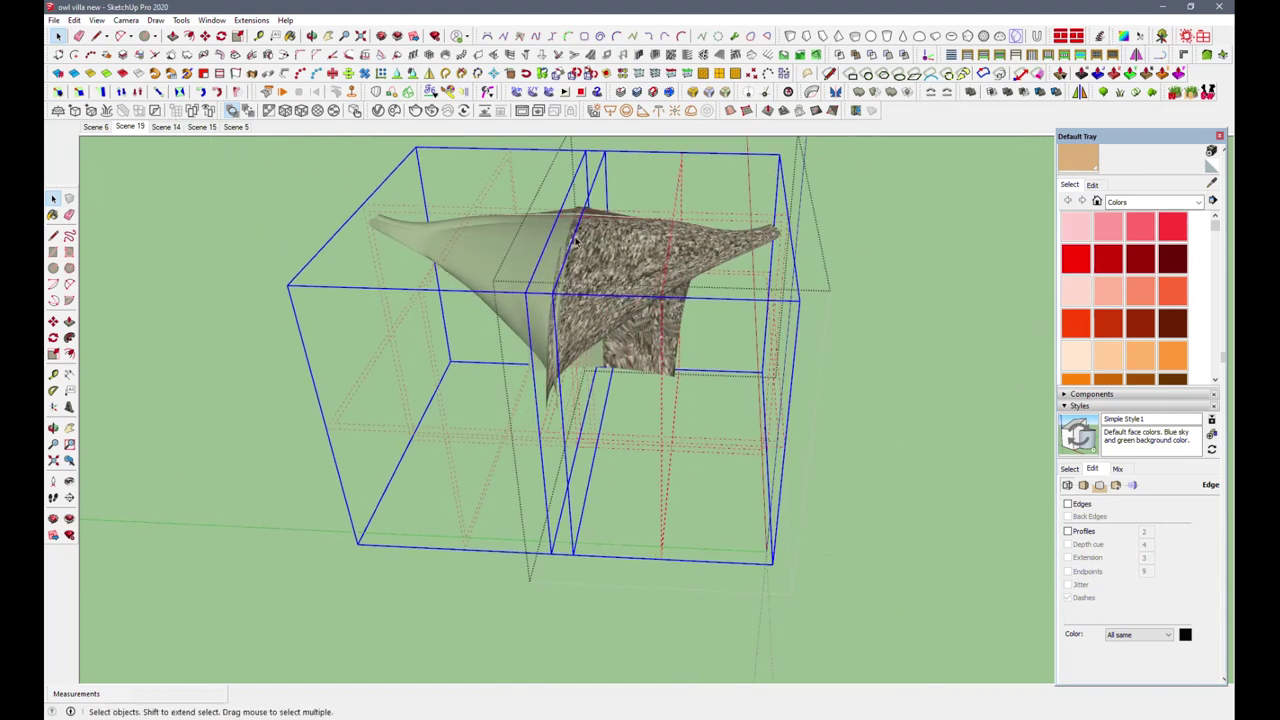
{"action": "key", "text": "Escape"}
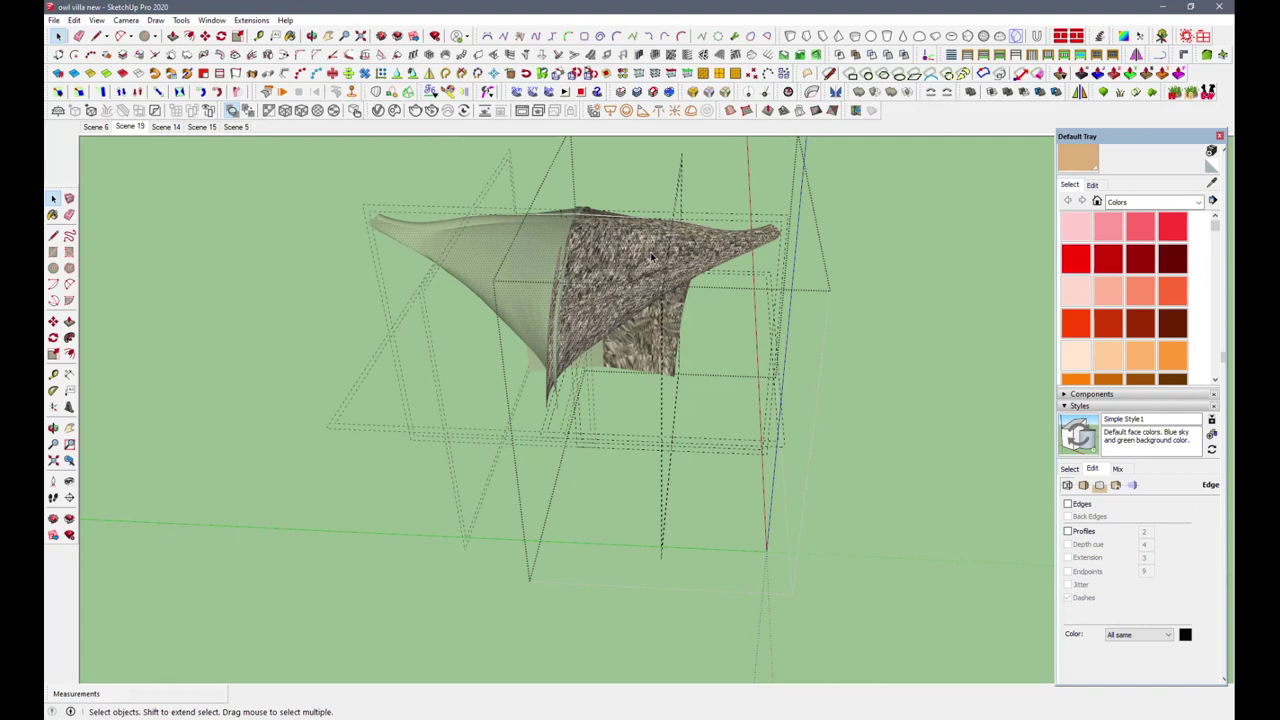
{"action": "left_click", "coordinate": [650, 254]}
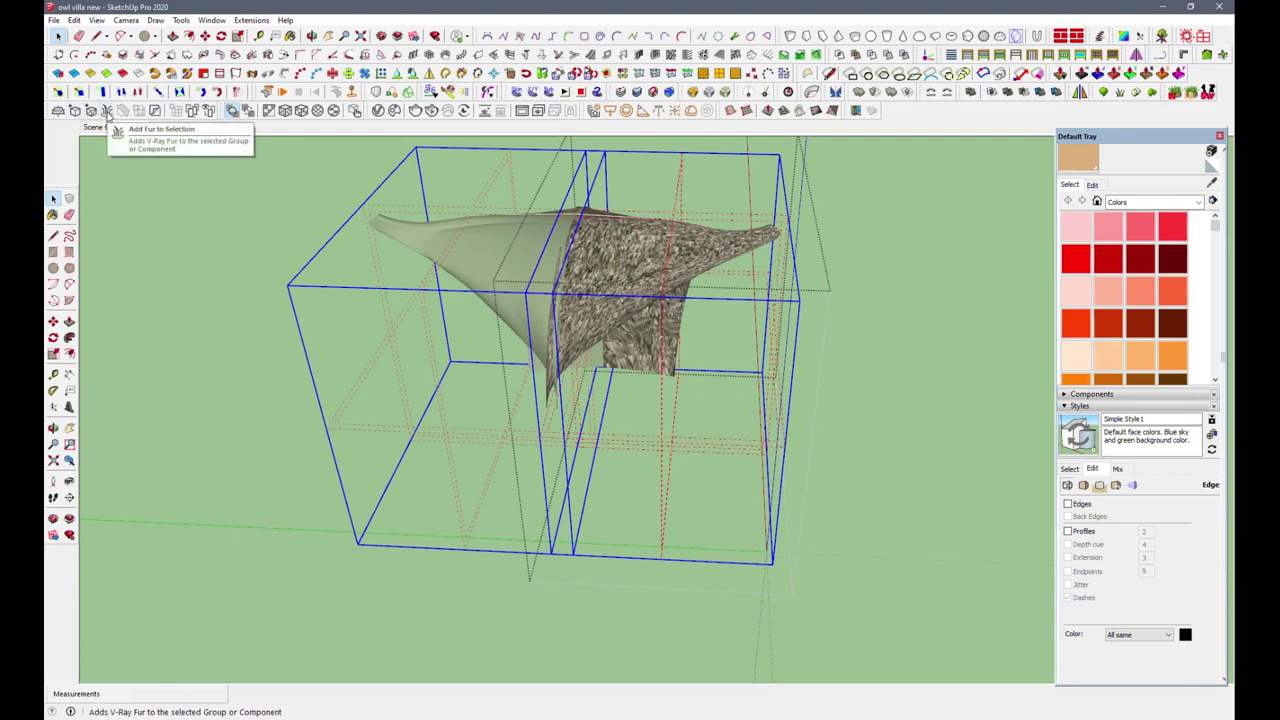
{"action": "middle_click_drag", "start_coordinate": [704, 260], "coordinate": [688, 290]}
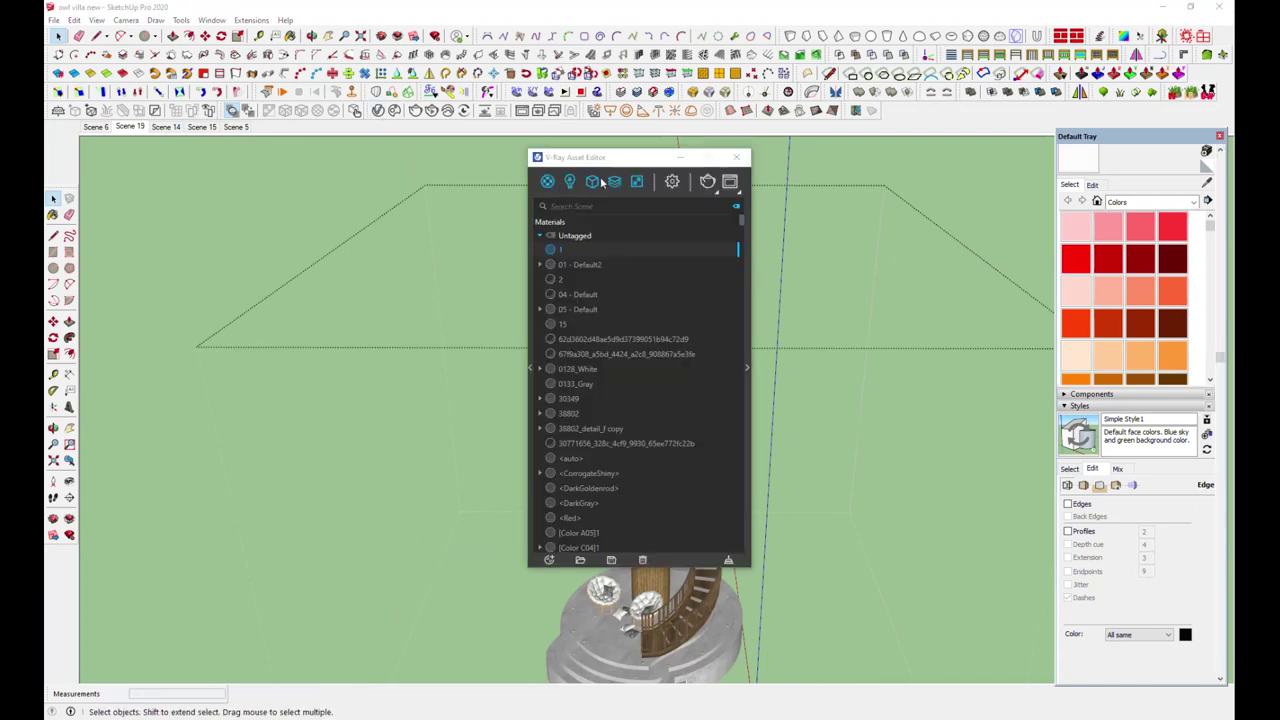
Step: Show the Asset Editor's Geometry list and expand the Fur#3 fur parameters
{"action": "left_click_drag", "start_coordinate": [607, 155], "coordinate": [422, 152]}
{"action": "left_click", "coordinate": [400, 174]}
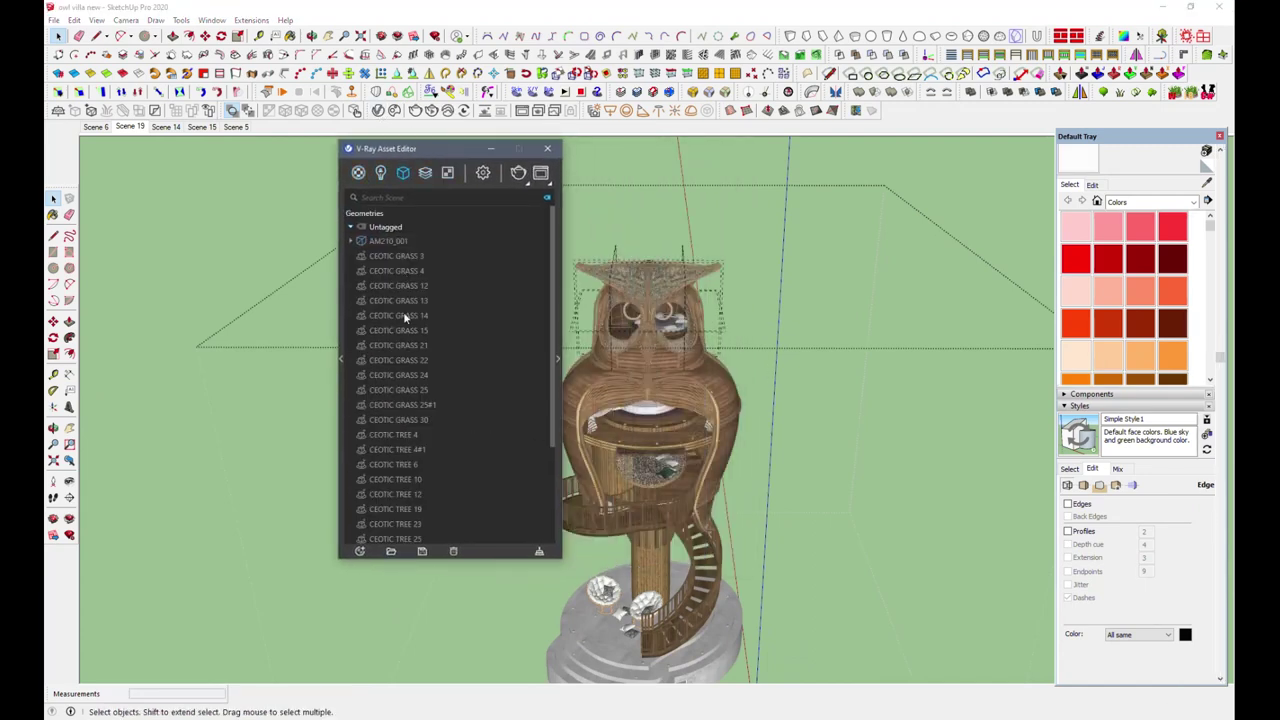
{"action": "scroll", "coordinate": [390, 285], "scroll_direction": "down", "scroll_amount": 5}
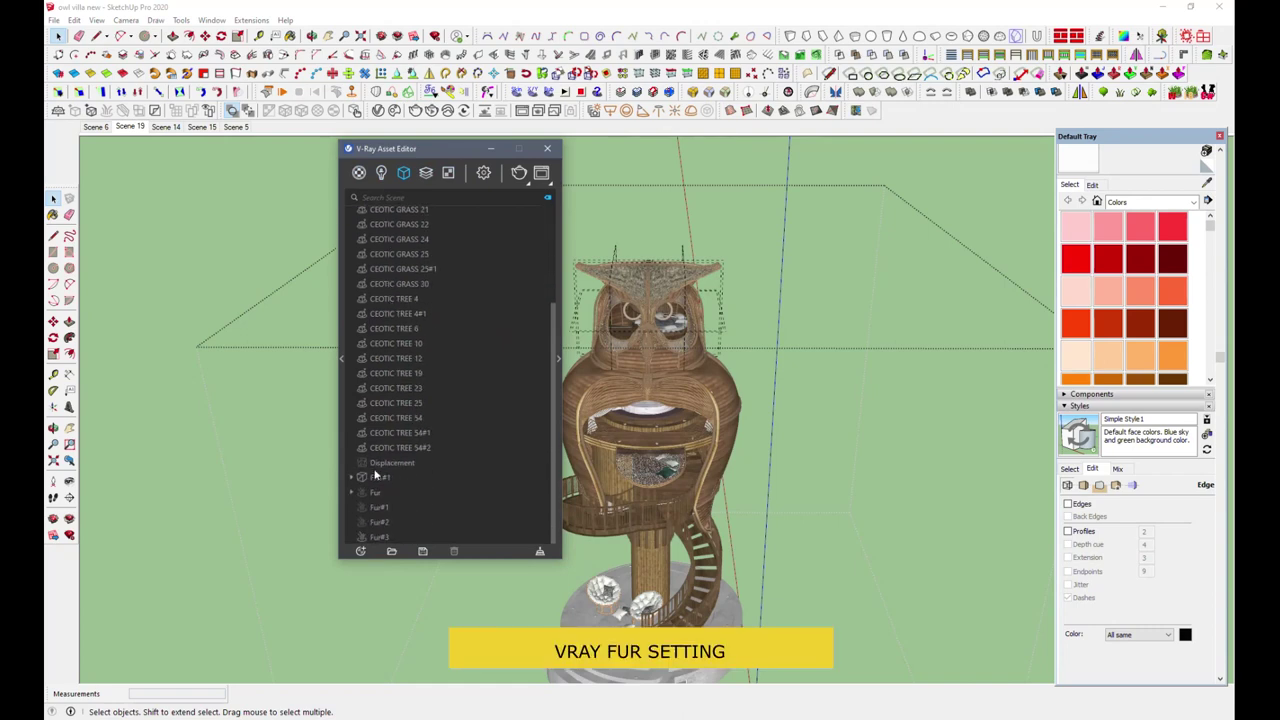
{"action": "left_click", "coordinate": [383, 537]}
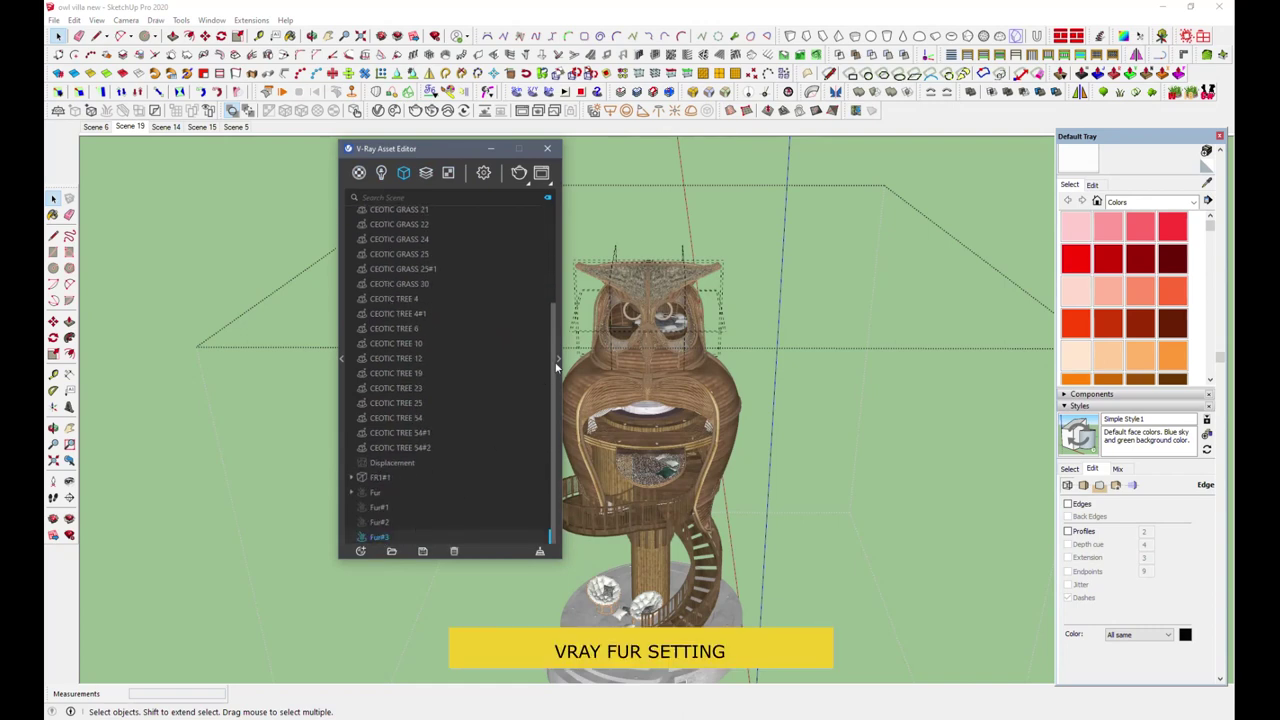
{"action": "left_click", "coordinate": [556, 362]}
Step: Enlarge and move the editor aside, then switch to the owl villa new project folder
{"action": "left_click_drag", "start_coordinate": [578, 152], "coordinate": [500, 148]}
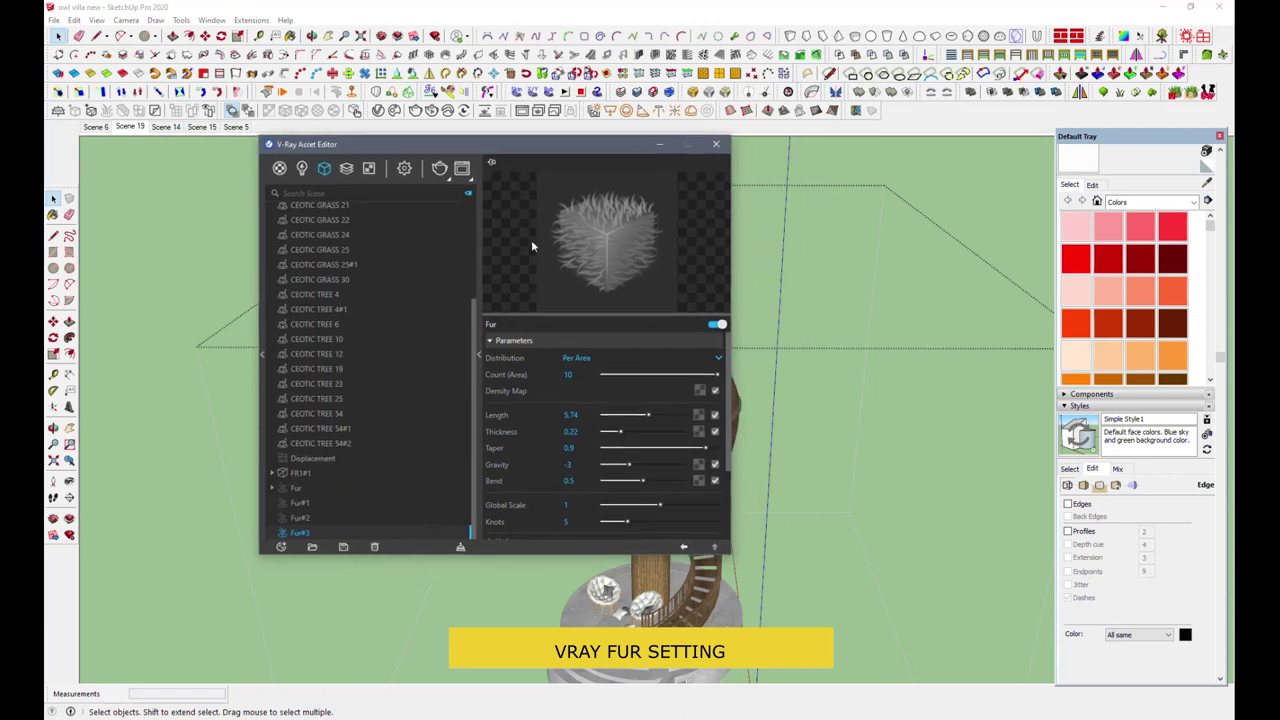
{"action": "left_click_drag", "start_coordinate": [600, 552], "coordinate": [600, 665]}
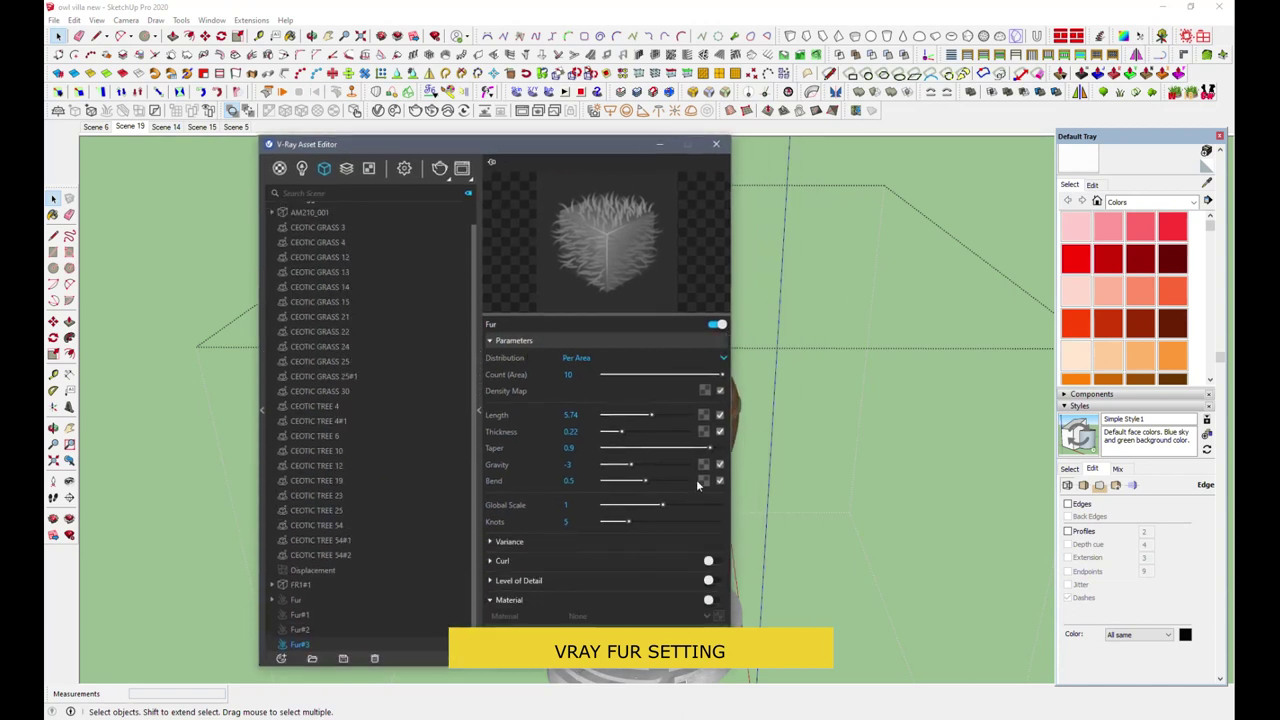
{"action": "left_click_drag", "start_coordinate": [580, 146], "coordinate": [387, 171]}
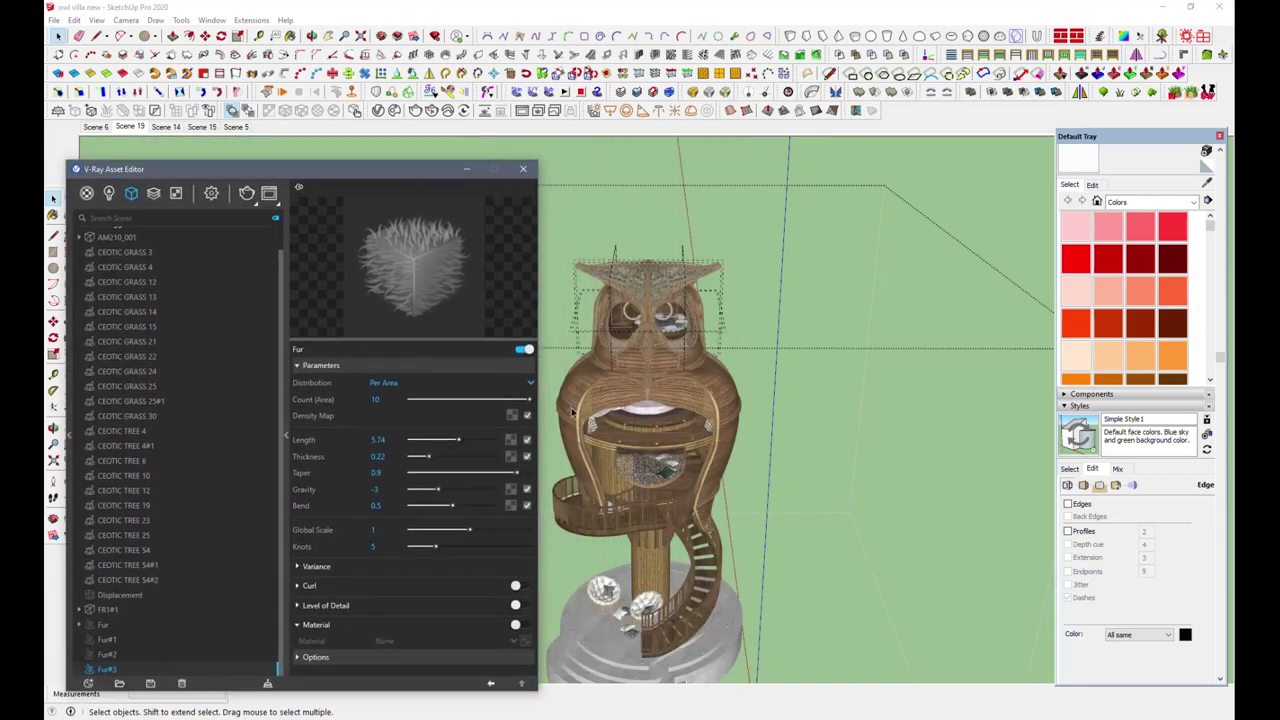
{"action": "key", "text": "alt+Tab"}
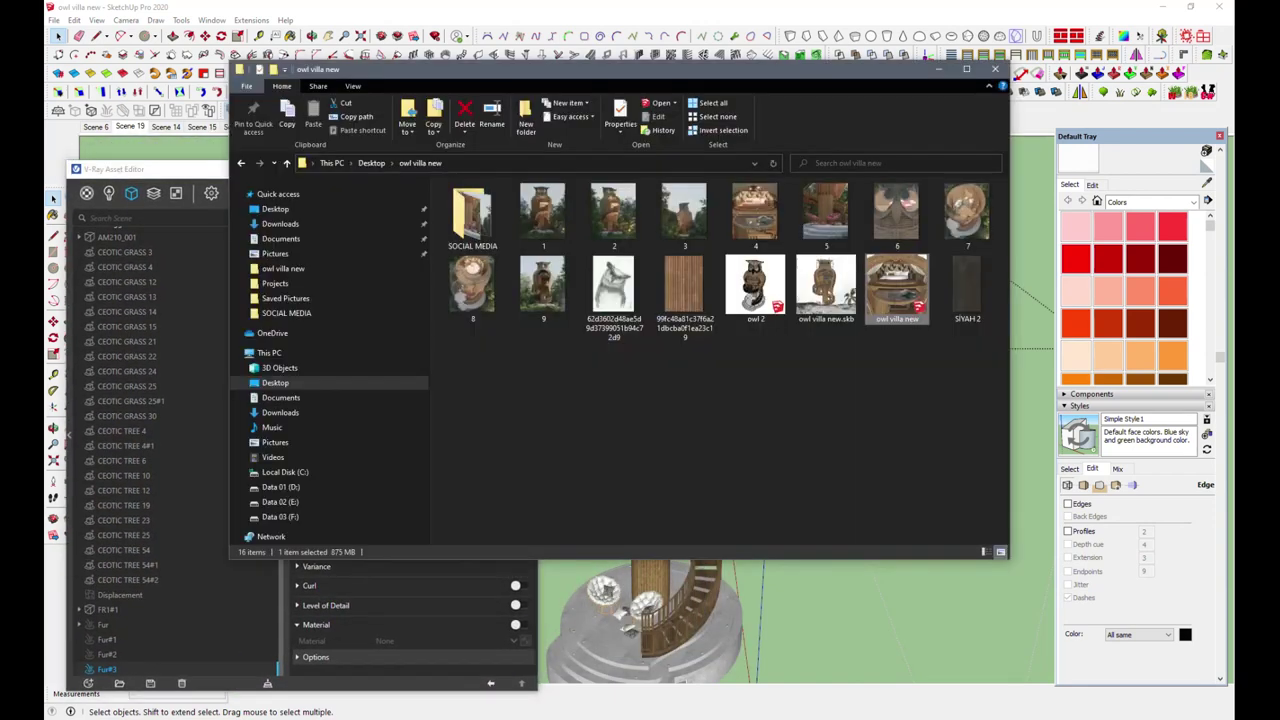
Step: Open 9.jpg in Photos, zoom into its fur-thatched owl roof, and return to SketchUp
{"action": "left_click", "coordinate": [542, 288]}
{"action": "left_click", "coordinate": [662, 310]}
{"action": "scroll", "coordinate": [662, 101], "scroll_direction": "up", "scroll_amount": 2}
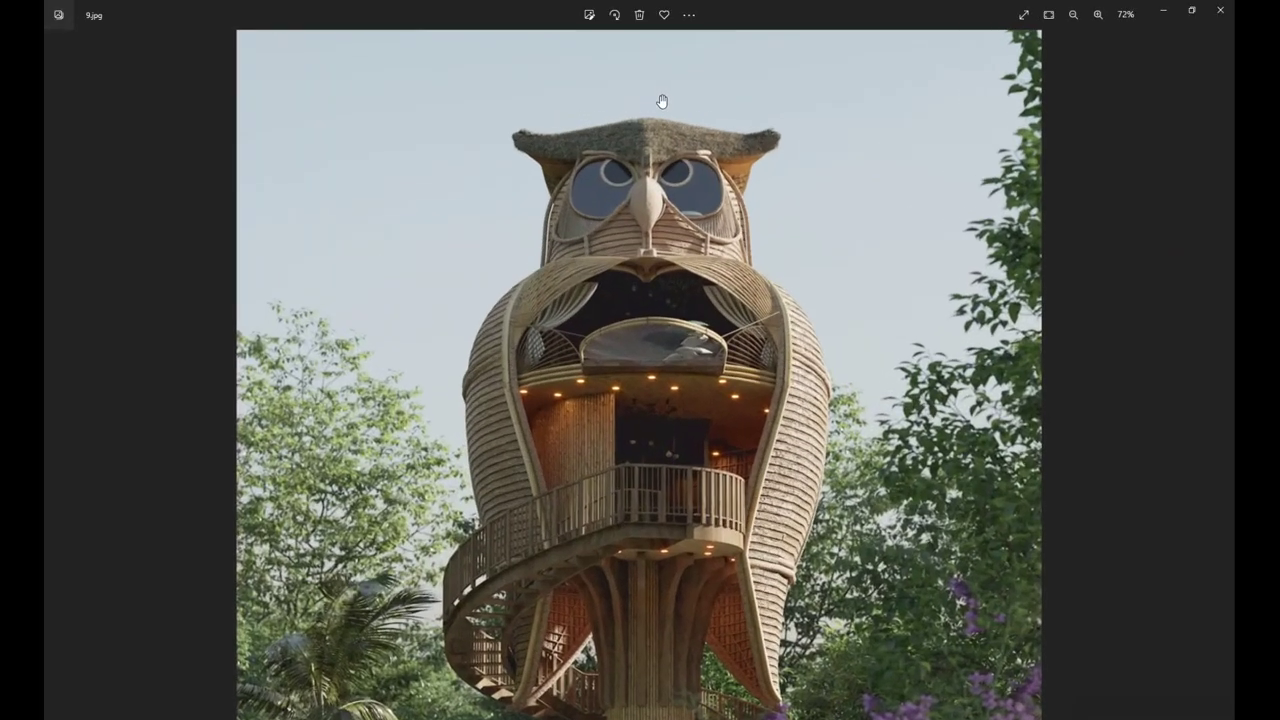
{"action": "scroll", "coordinate": [662, 101], "scroll_direction": "up", "scroll_amount": 3}
{"action": "scroll", "coordinate": [660, 103], "scroll_direction": "up", "scroll_amount": 2}
{"action": "scroll", "coordinate": [660, 103], "scroll_direction": "up", "scroll_amount": 1}
{"action": "scroll", "coordinate": [751, 294], "scroll_direction": "down", "scroll_amount": 1}
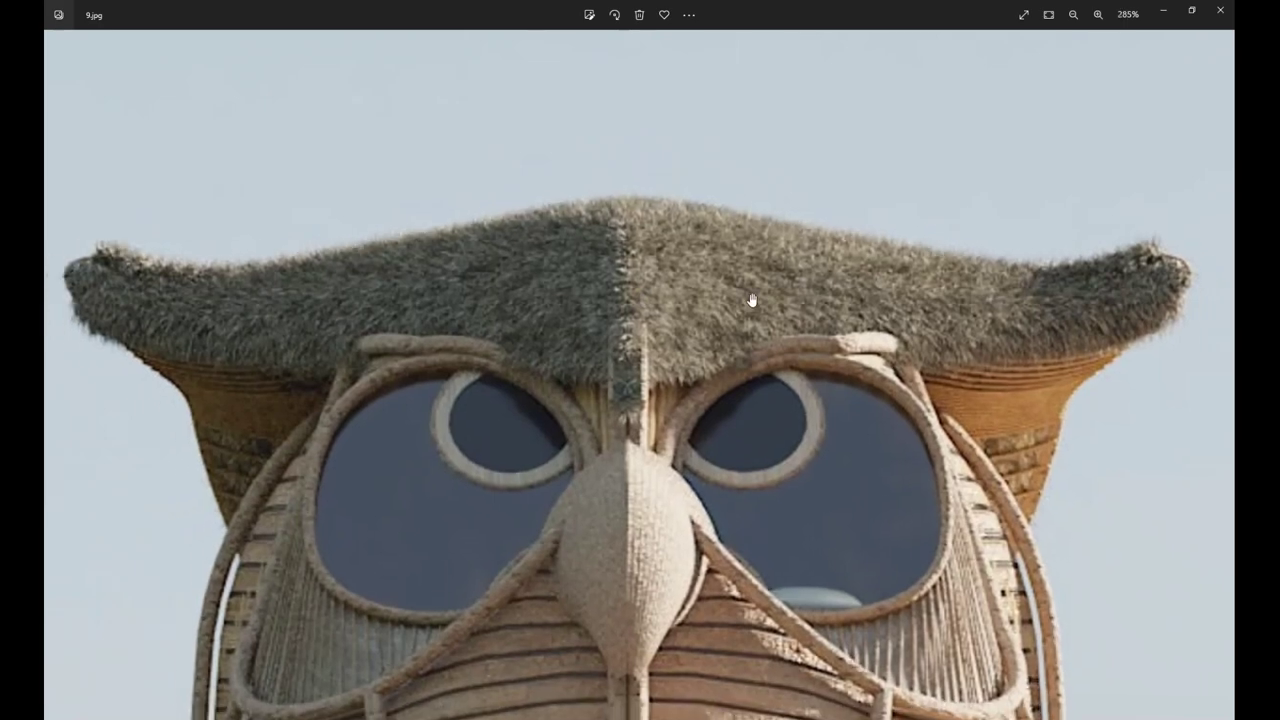
{"action": "scroll", "coordinate": [1007, 255], "scroll_direction": "down", "scroll_amount": 1}
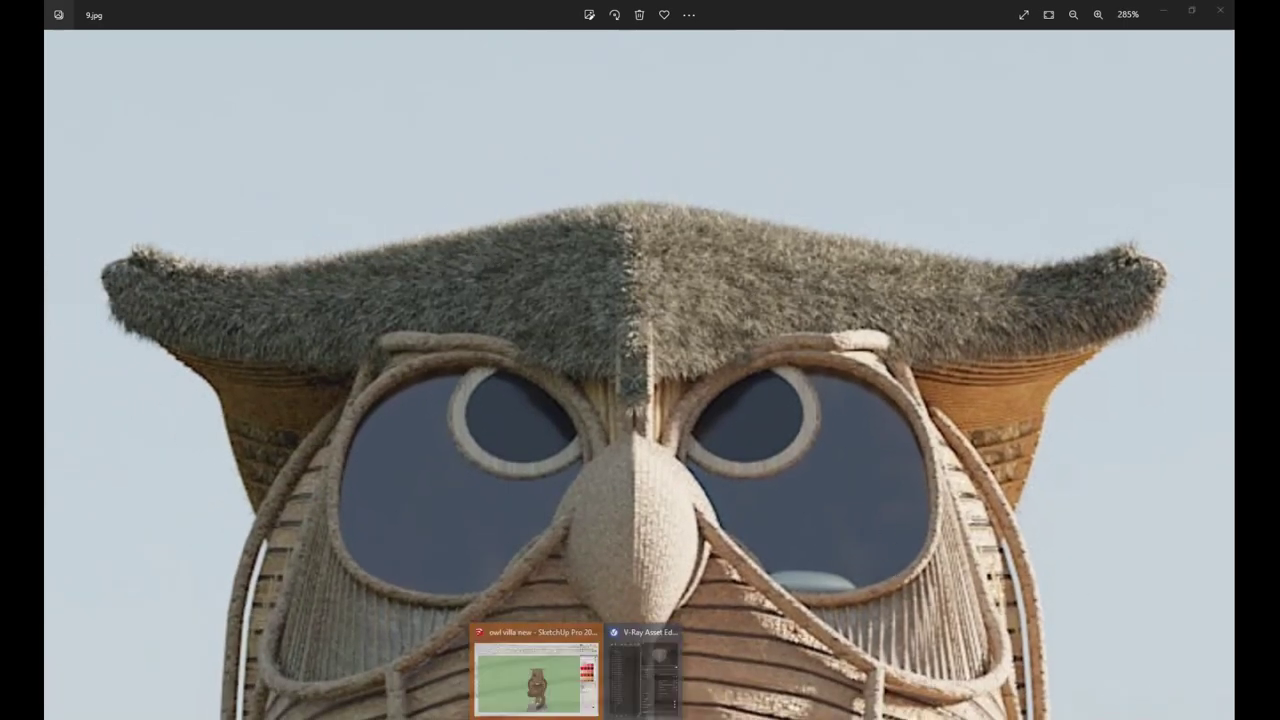
{"action": "left_click", "coordinate": [535, 680]}
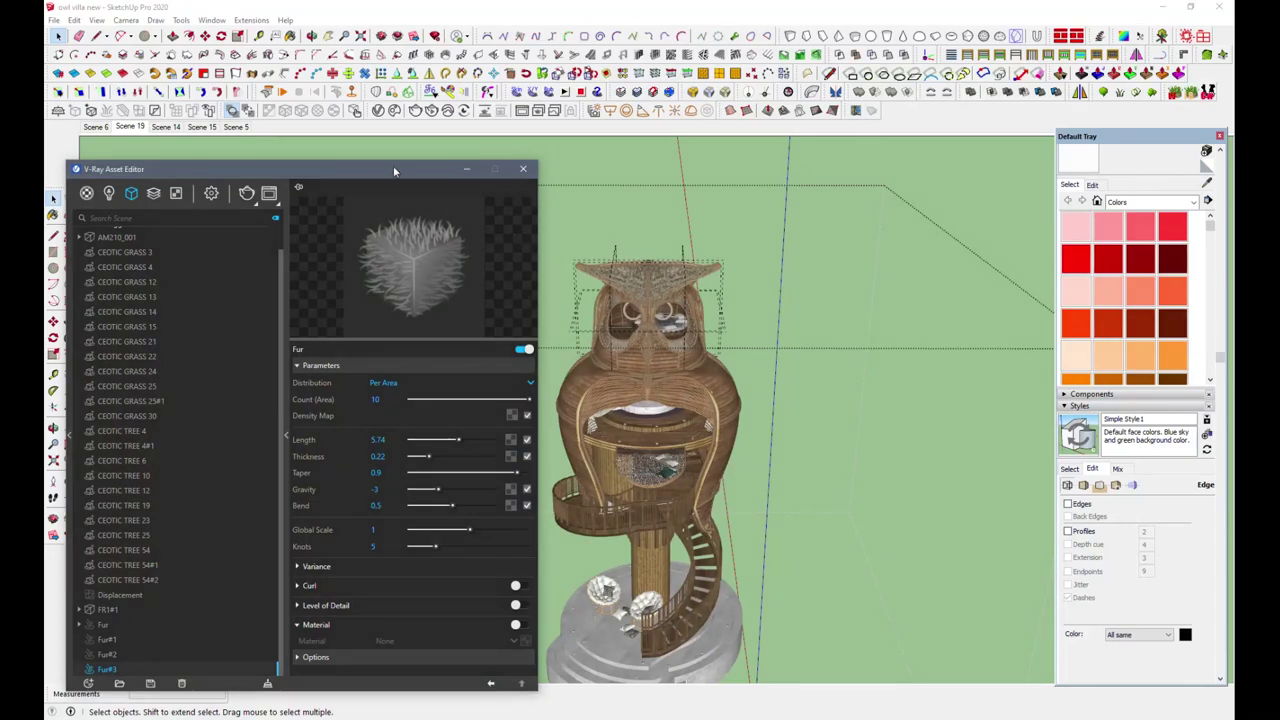
Step: Select the Dome Light's objects in the scene from the Asset Editor's Lights list
{"action": "left_click_drag", "start_coordinate": [394, 172], "coordinate": [429, 138]}
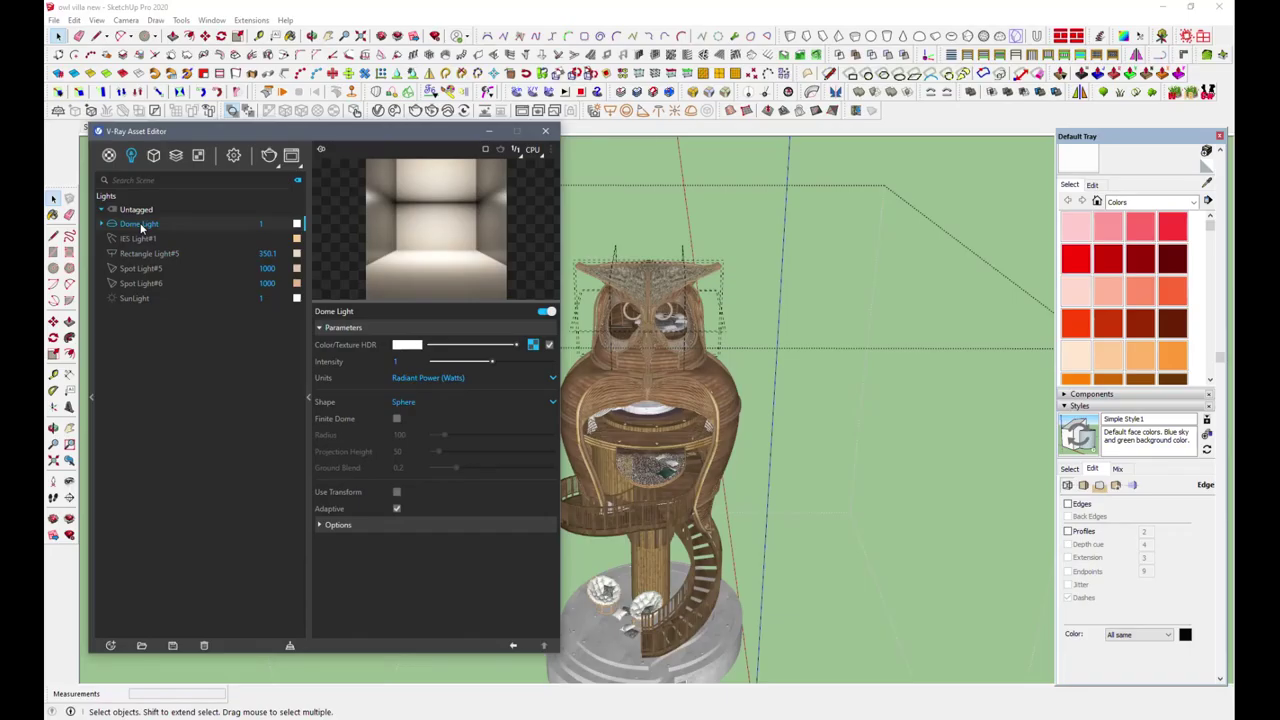
{"action": "right_click", "coordinate": [145, 226]}
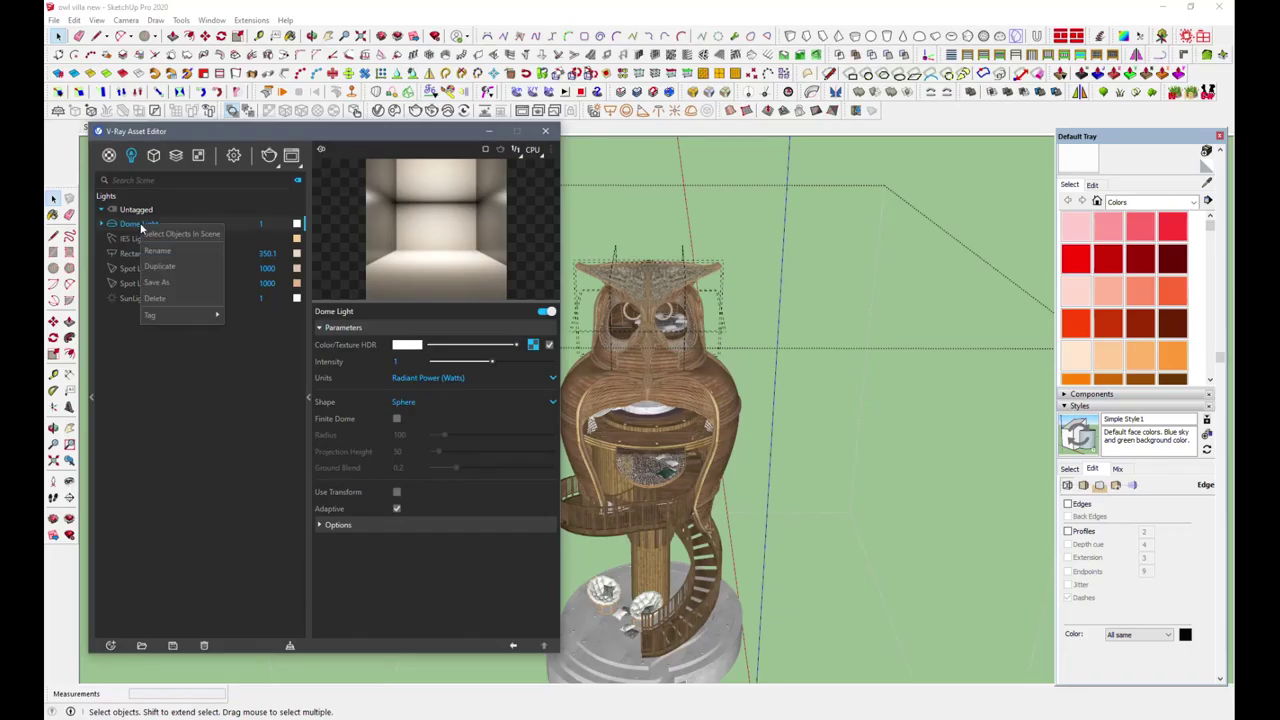
{"action": "left_click", "coordinate": [158, 234]}
{"action": "scroll", "coordinate": [810, 456], "scroll_direction": "down", "scroll_amount": 4}
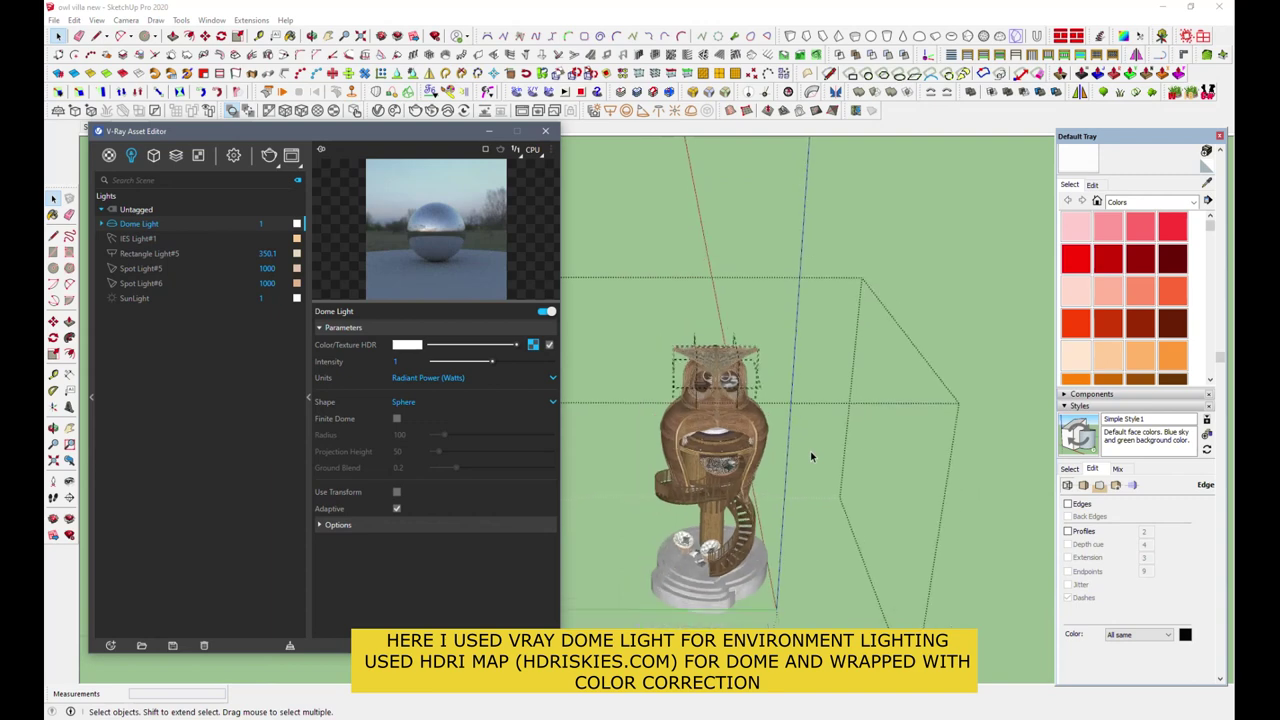
{"action": "scroll", "coordinate": [810, 451], "scroll_direction": "up", "scroll_amount": 1}
{"action": "scroll", "coordinate": [697, 555], "scroll_direction": "up", "scroll_amount": 1}
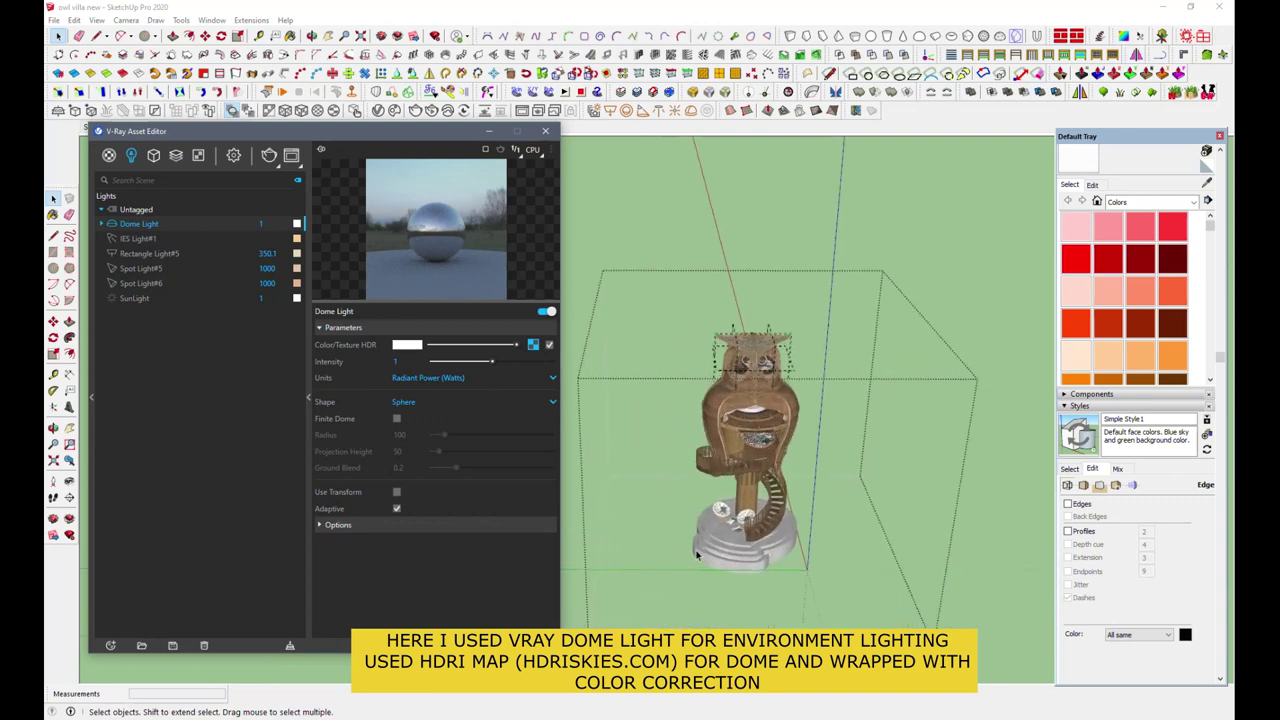
Step: Review the Dome's Color Correction (saturation -0.09) and HDRI bitmap, then show IES Light#1
{"action": "left_click", "coordinate": [534, 345]}
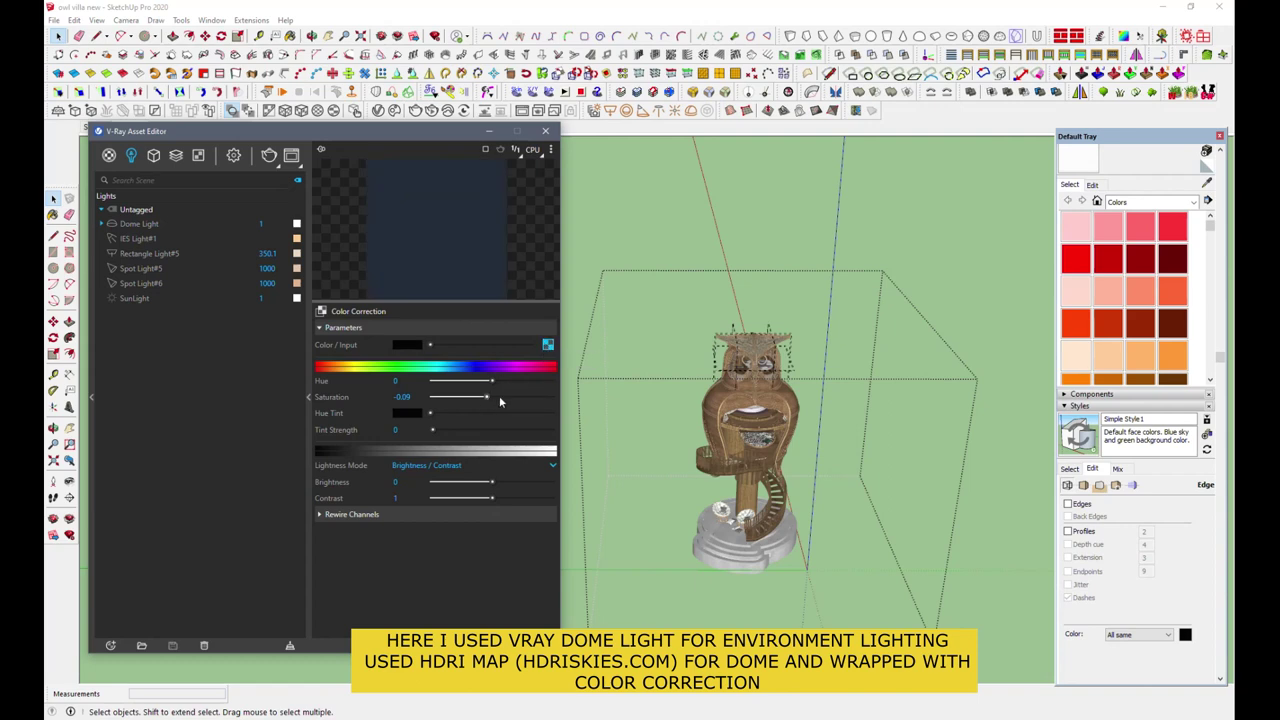
{"action": "left_click", "coordinate": [548, 345]}
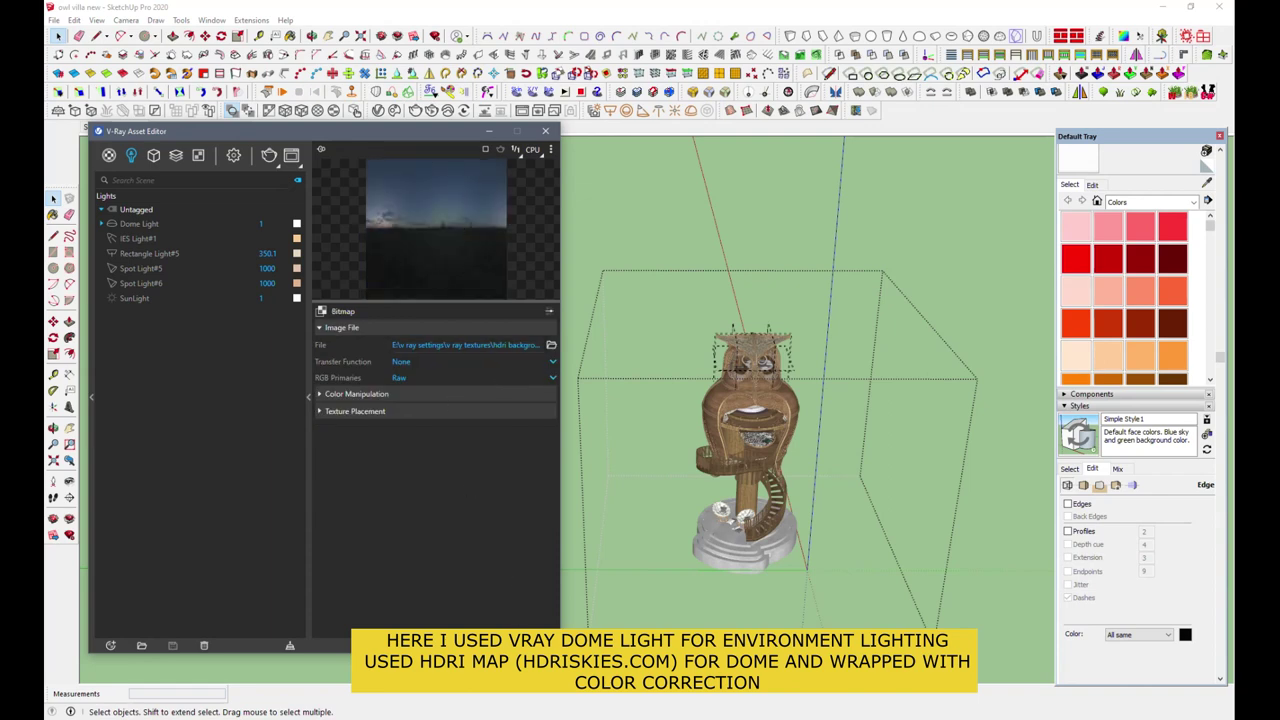
{"action": "left_click", "coordinate": [549, 311]}
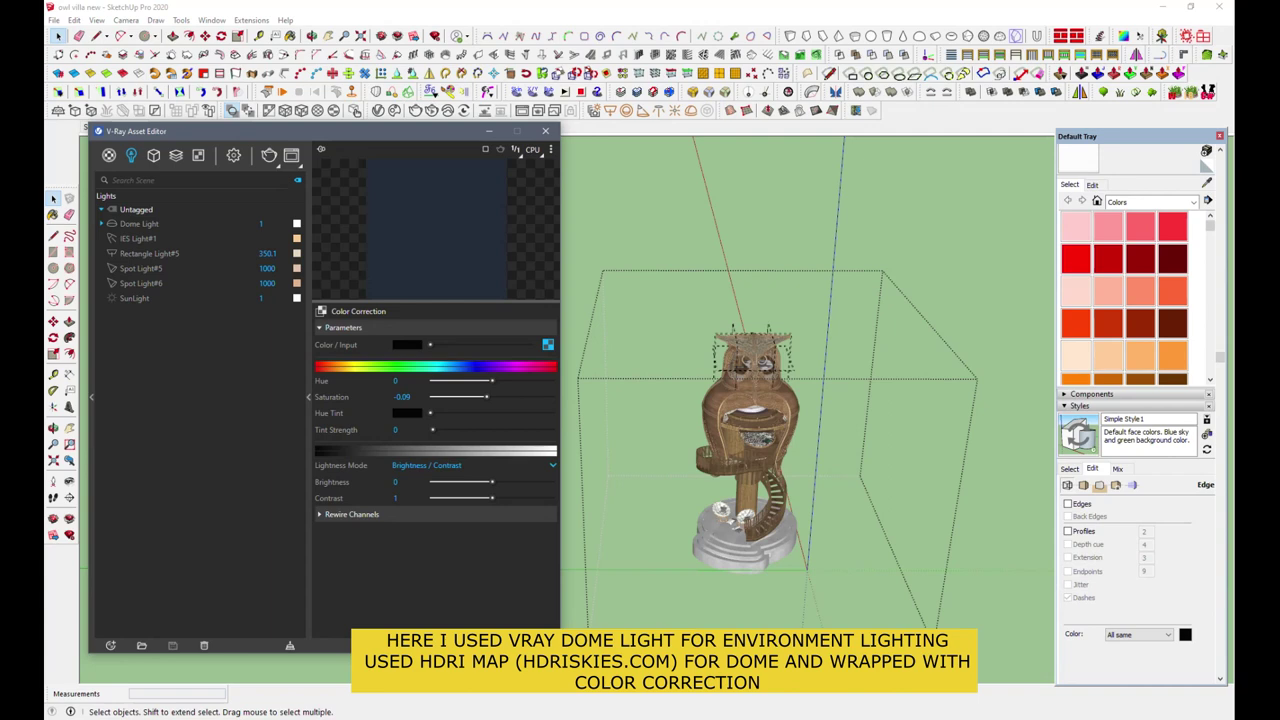
{"action": "left_click", "coordinate": [139, 223]}
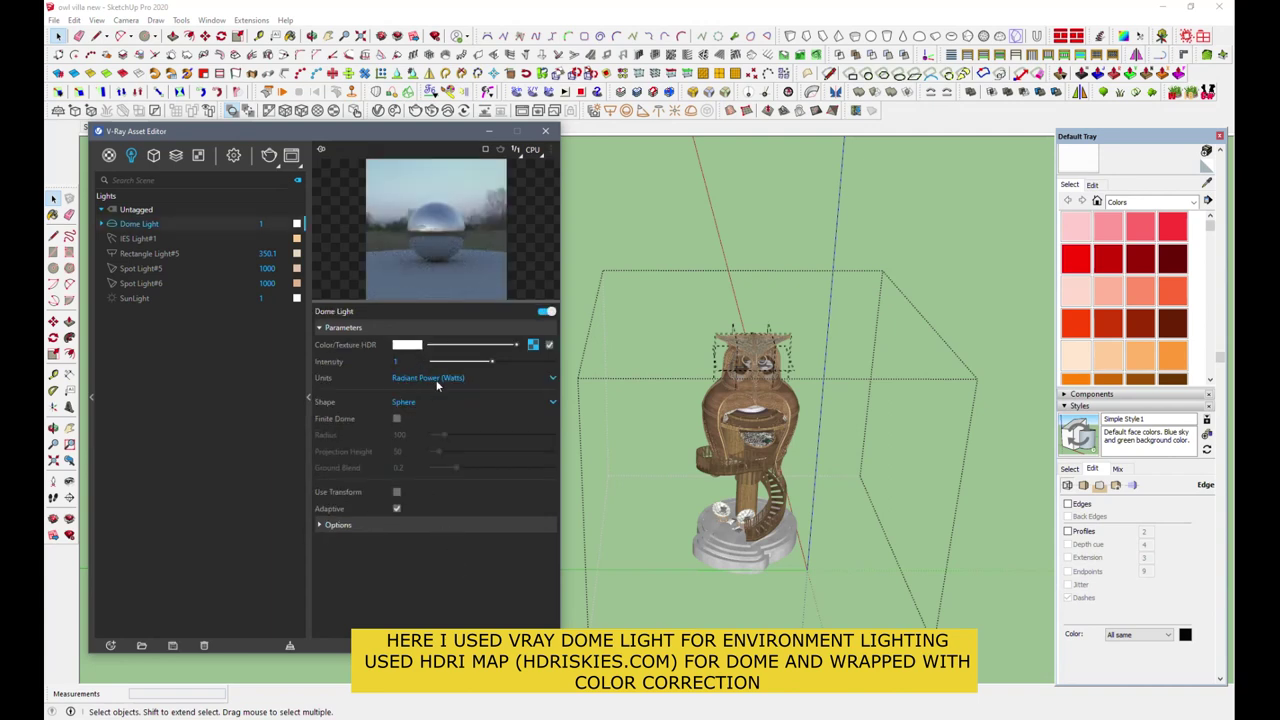
{"action": "left_click", "coordinate": [130, 241]}
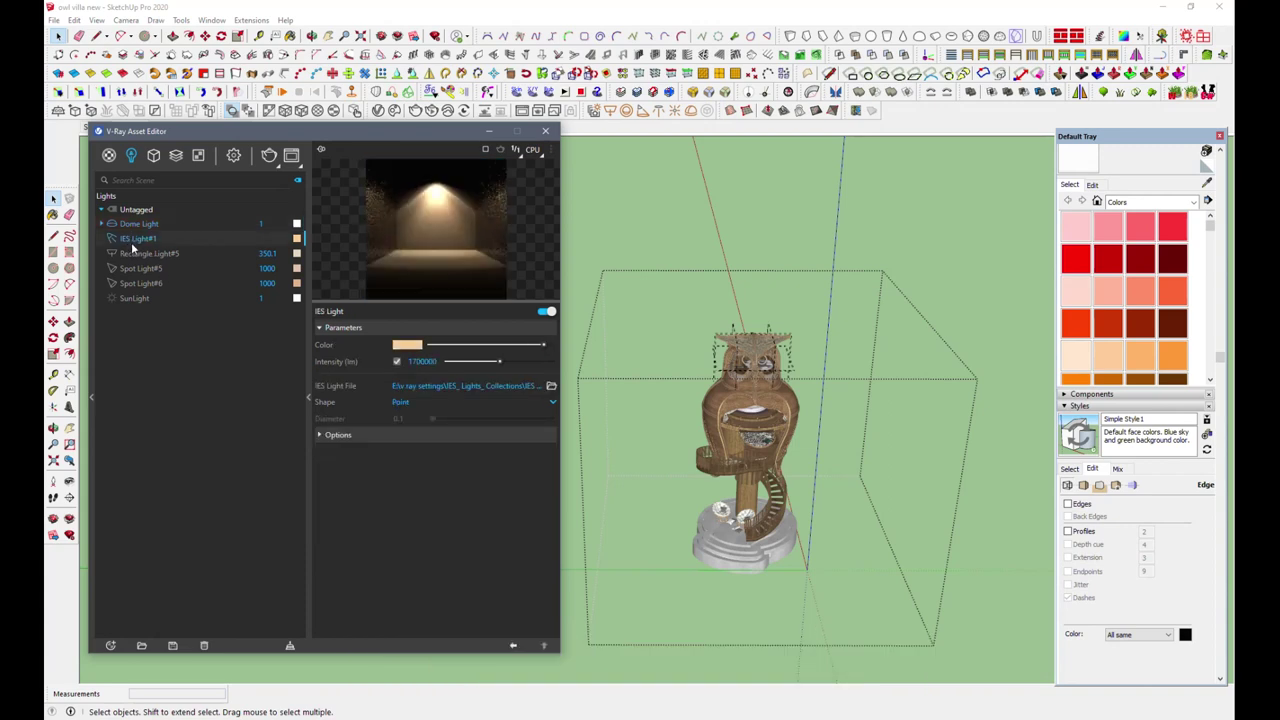
Step: Select IES Light#1's objects in the scene and turn model edges back on
{"action": "right_click", "coordinate": [133, 239]}
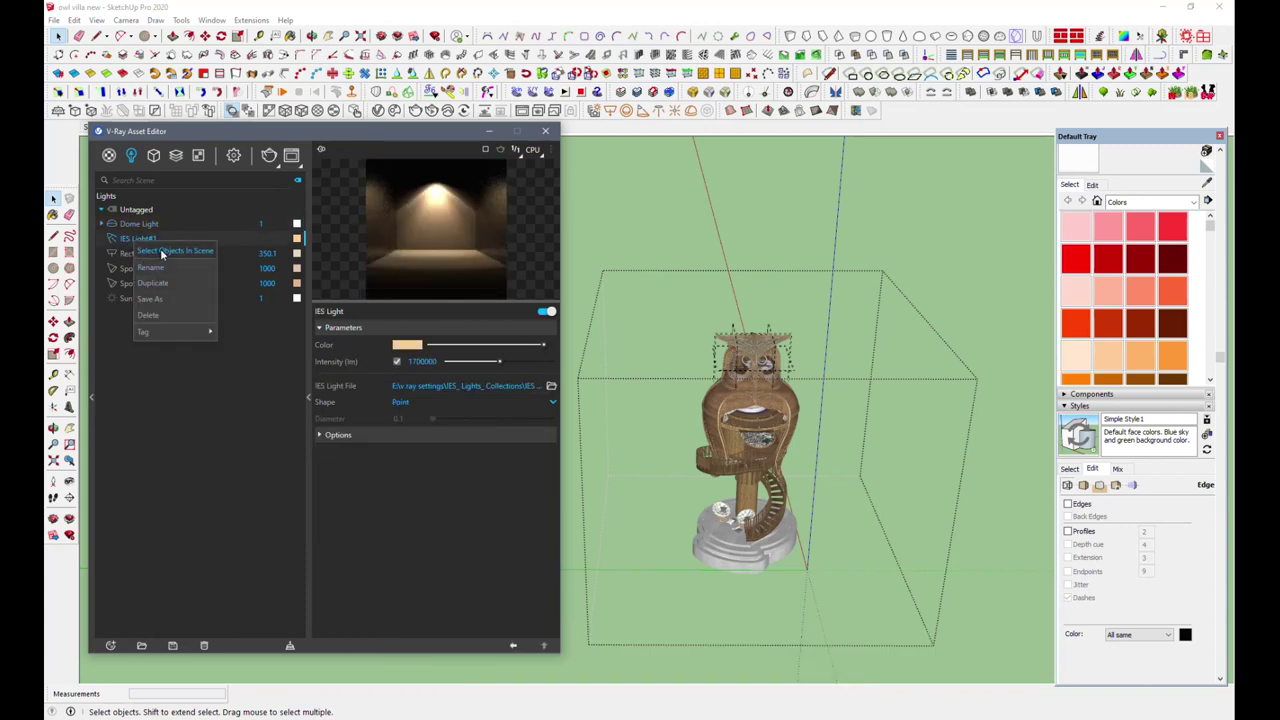
{"action": "left_click", "coordinate": [162, 252]}
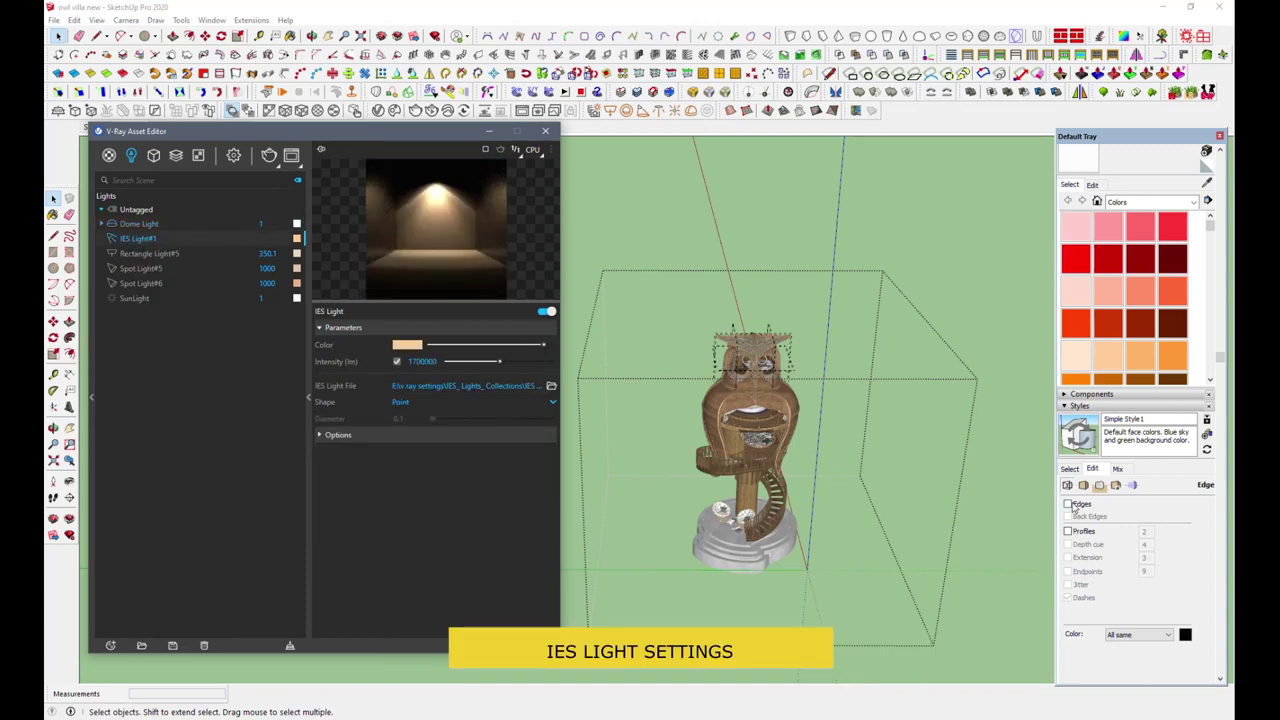
{"action": "left_click", "coordinate": [1068, 504]}
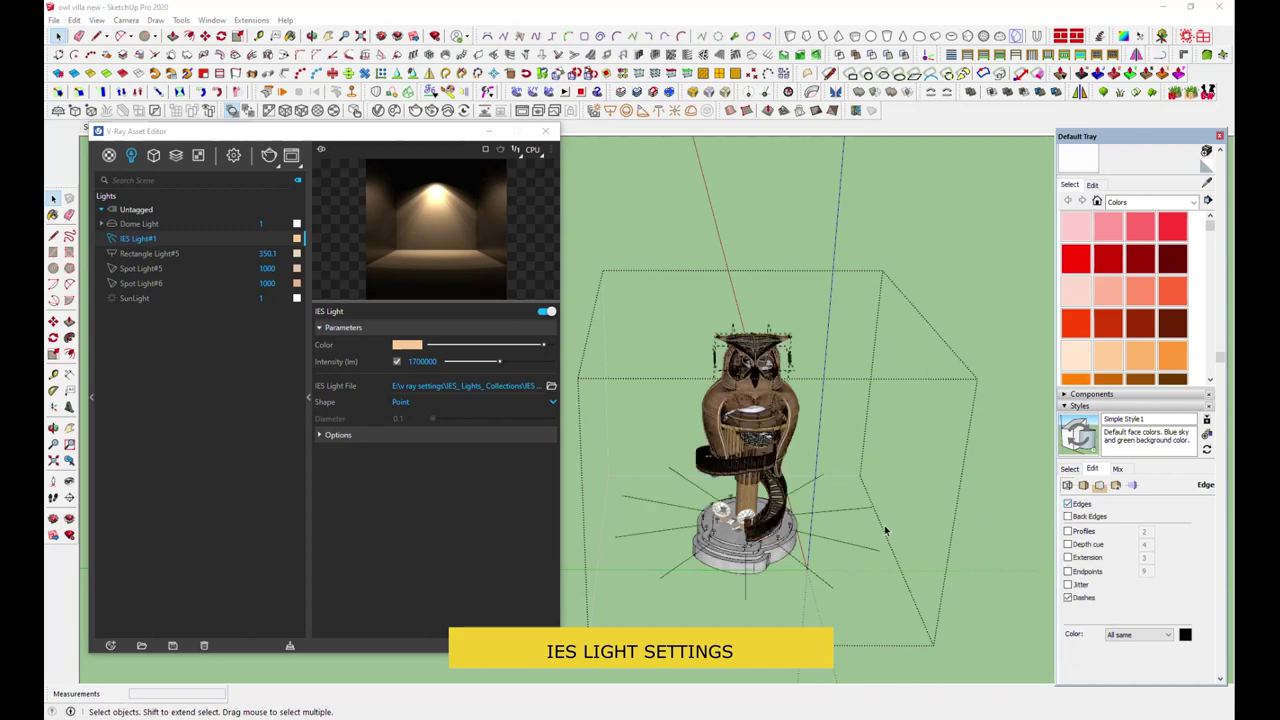
{"action": "scroll", "coordinate": [772, 588], "scroll_direction": "up", "scroll_amount": 2}
{"action": "scroll", "coordinate": [768, 571], "scroll_direction": "up", "scroll_amount": 2}
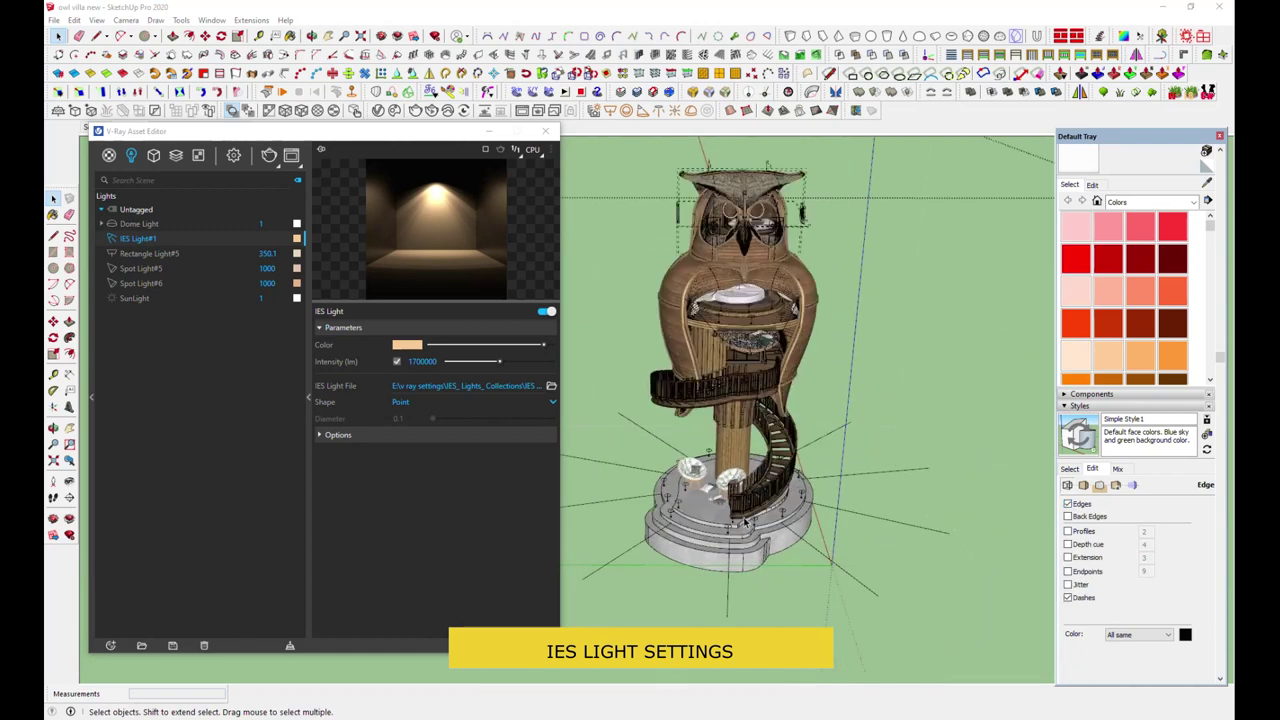
{"action": "scroll", "coordinate": [755, 545], "scroll_direction": "up", "scroll_amount": 2}
{"action": "scroll", "coordinate": [744, 521], "scroll_direction": "up", "scroll_amount": 2}
{"action": "scroll", "coordinate": [744, 521], "scroll_direction": "up", "scroll_amount": 2}
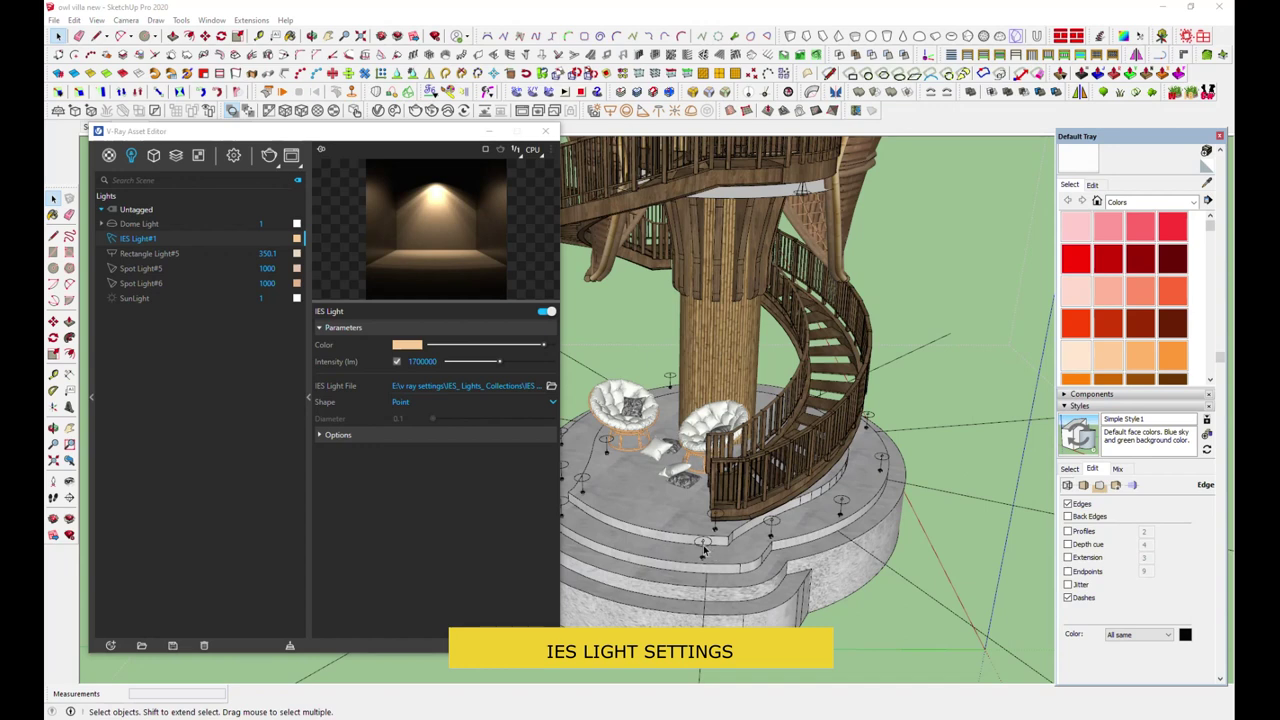
Step: Open the tower base group and its inner light group, pick a fixture, and show Rectangle Light#5
{"action": "left_click", "coordinate": [706, 549]}
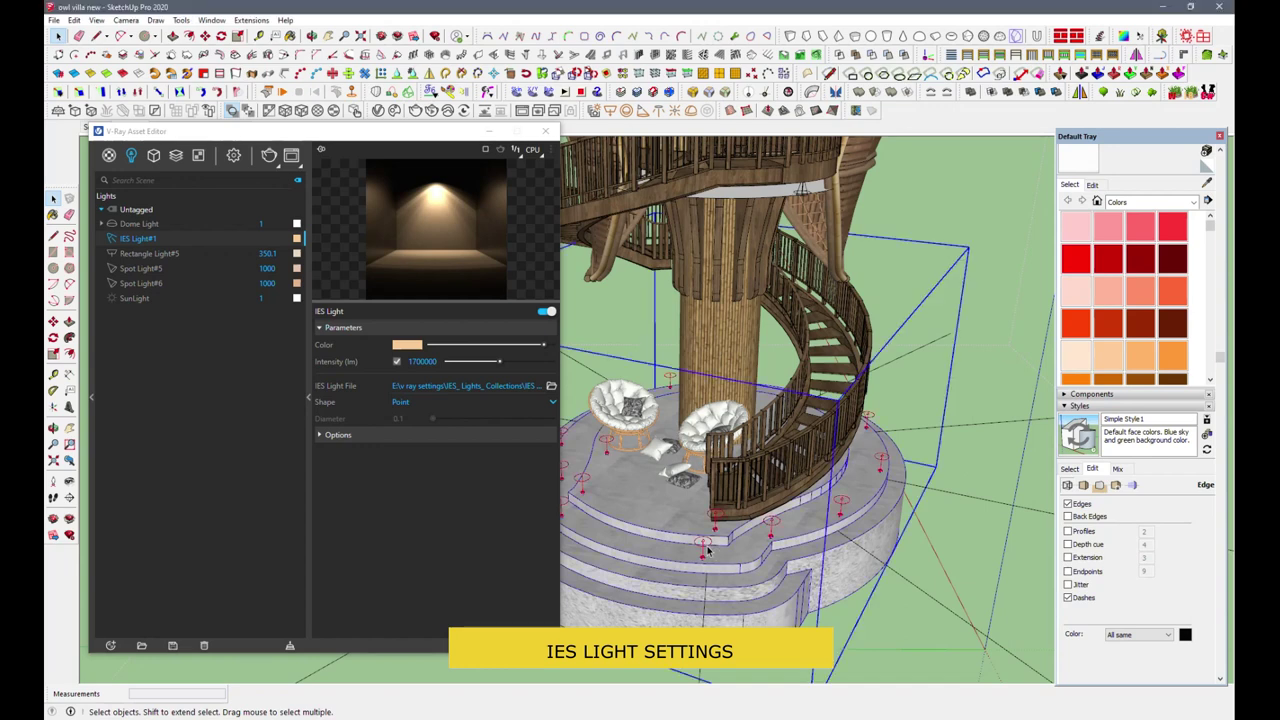
{"action": "double_click", "coordinate": [706, 549]}
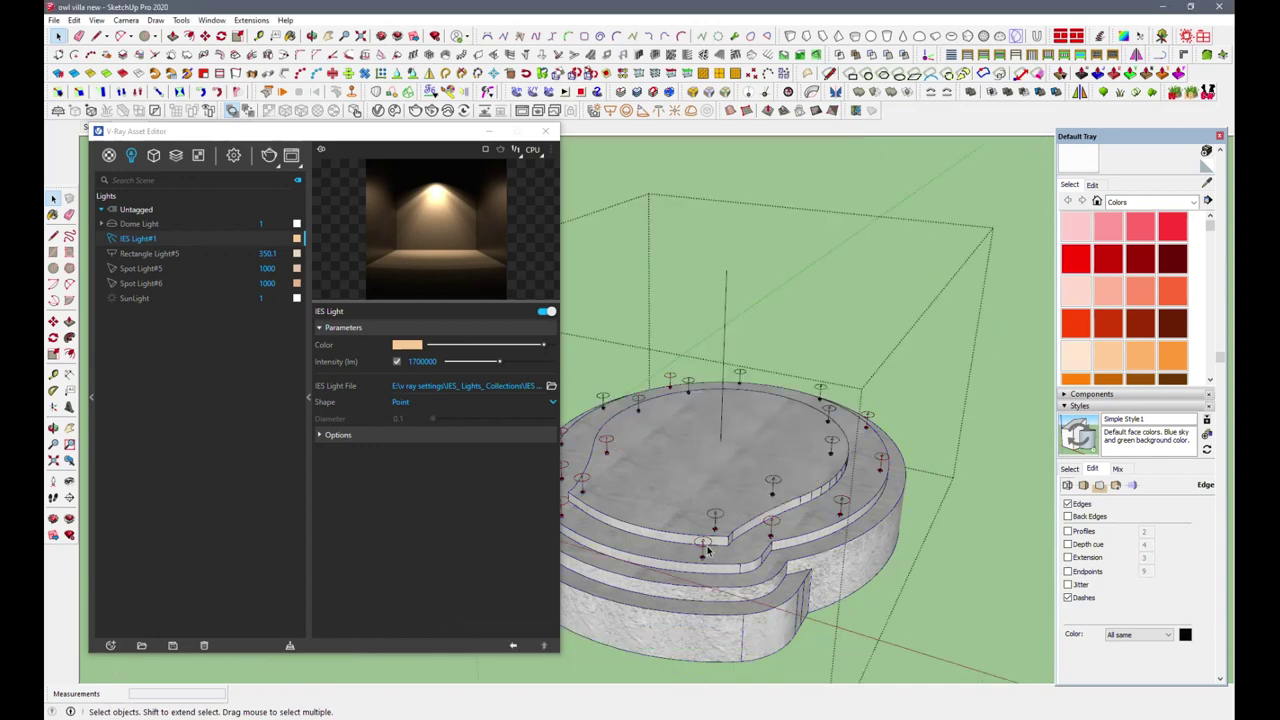
{"action": "scroll", "coordinate": [706, 549], "scroll_direction": "up", "scroll_amount": 2}
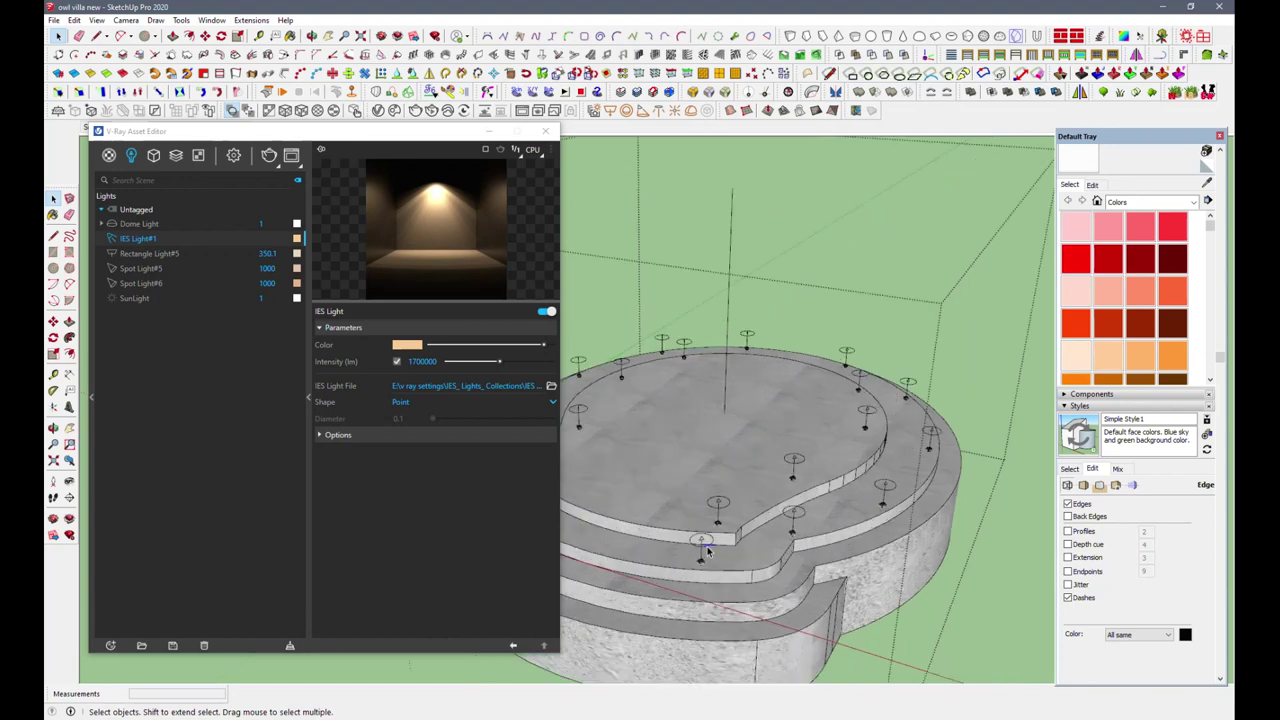
{"action": "scroll", "coordinate": [706, 549], "scroll_direction": "up", "scroll_amount": 2}
{"action": "scroll", "coordinate": [706, 549], "scroll_direction": "up", "scroll_amount": 2}
{"action": "left_click", "coordinate": [704, 550]}
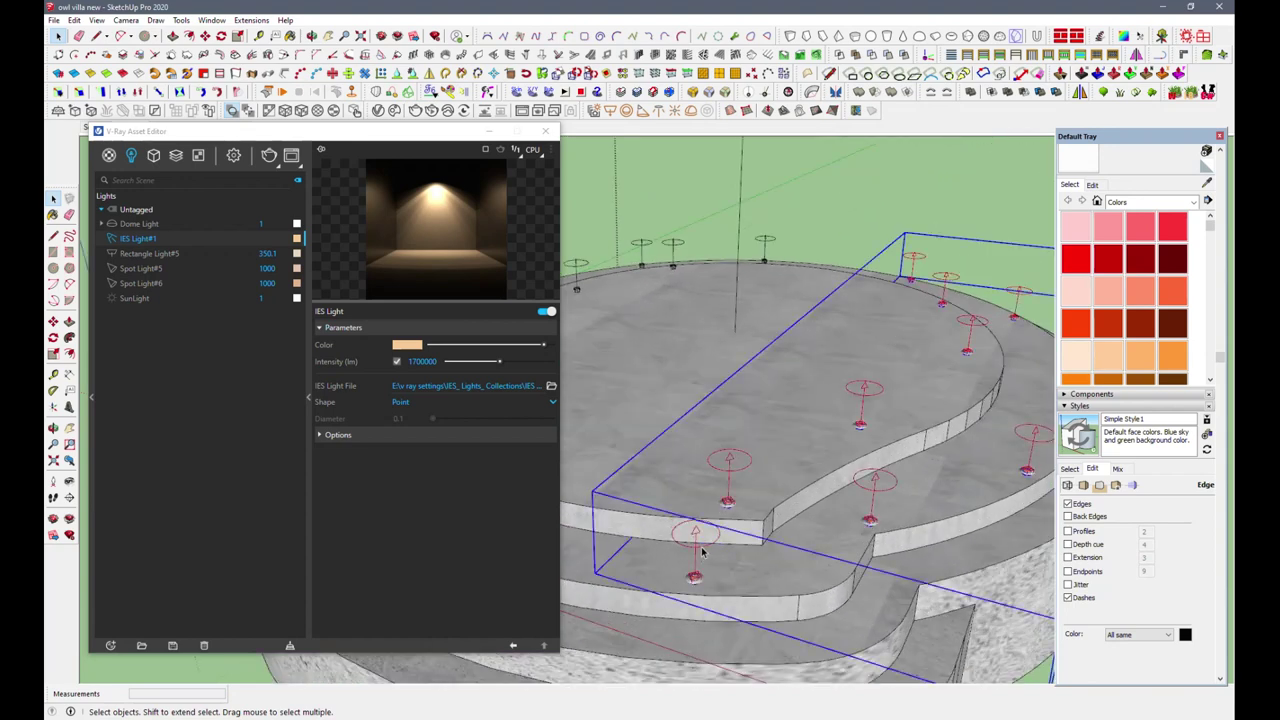
{"action": "double_click", "coordinate": [702, 551]}
{"action": "left_click", "coordinate": [702, 551]}
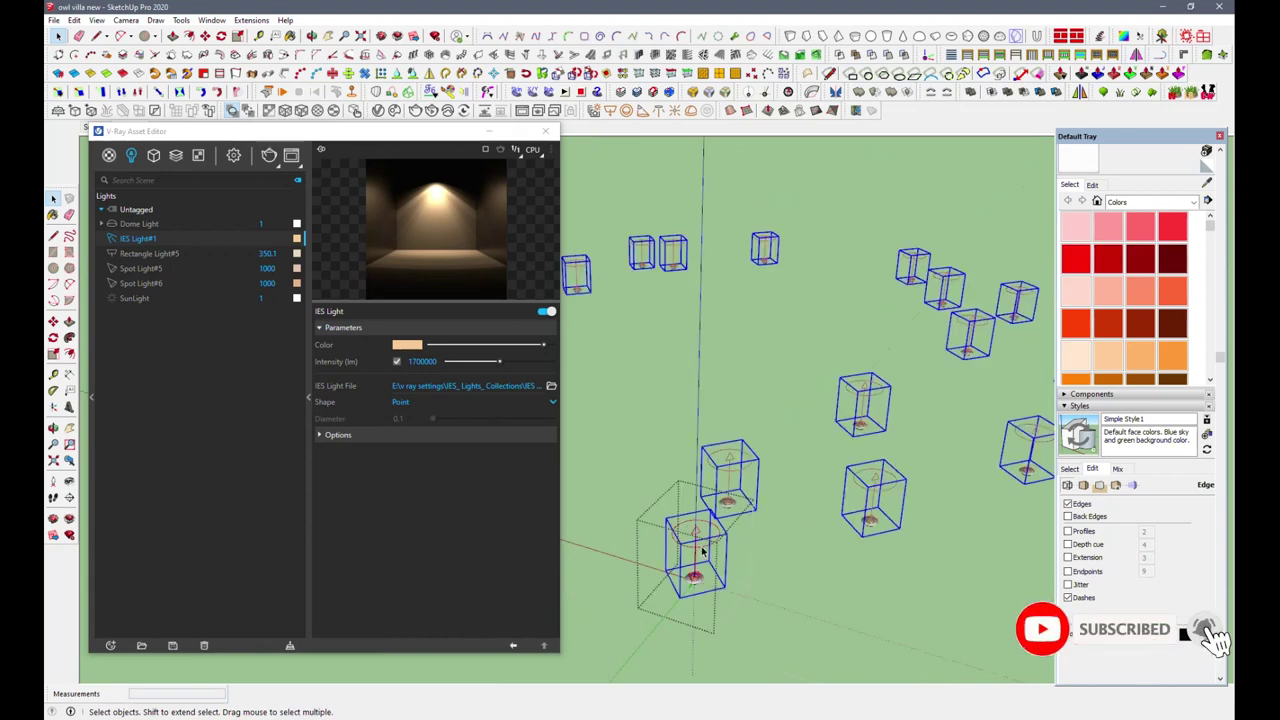
{"action": "left_click", "coordinate": [144, 254]}
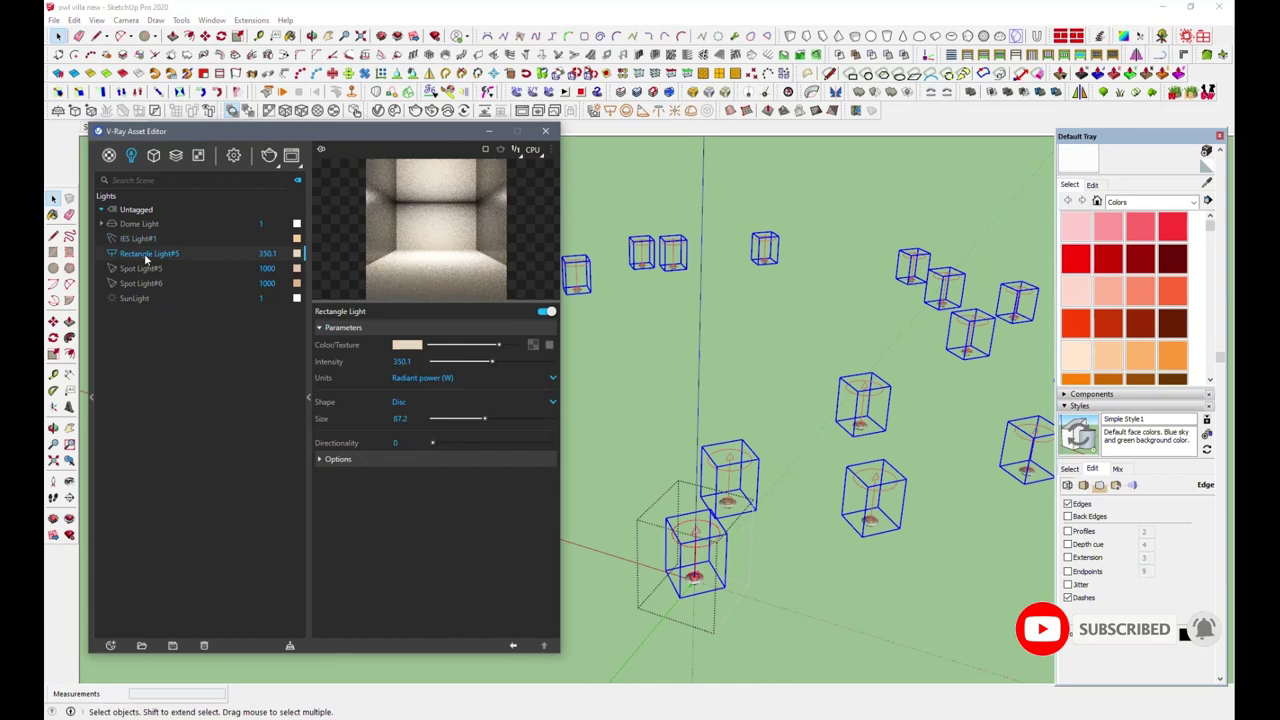
Step: Select Rectangle Light#5's lights in the scene and pan up to the disc light under the deck
{"action": "right_click", "coordinate": [144, 253]}
{"action": "left_click", "coordinate": [742, 379]}
{"action": "middle_click_drag", "start_coordinate": [742, 379], "coordinate": [742, 539]}
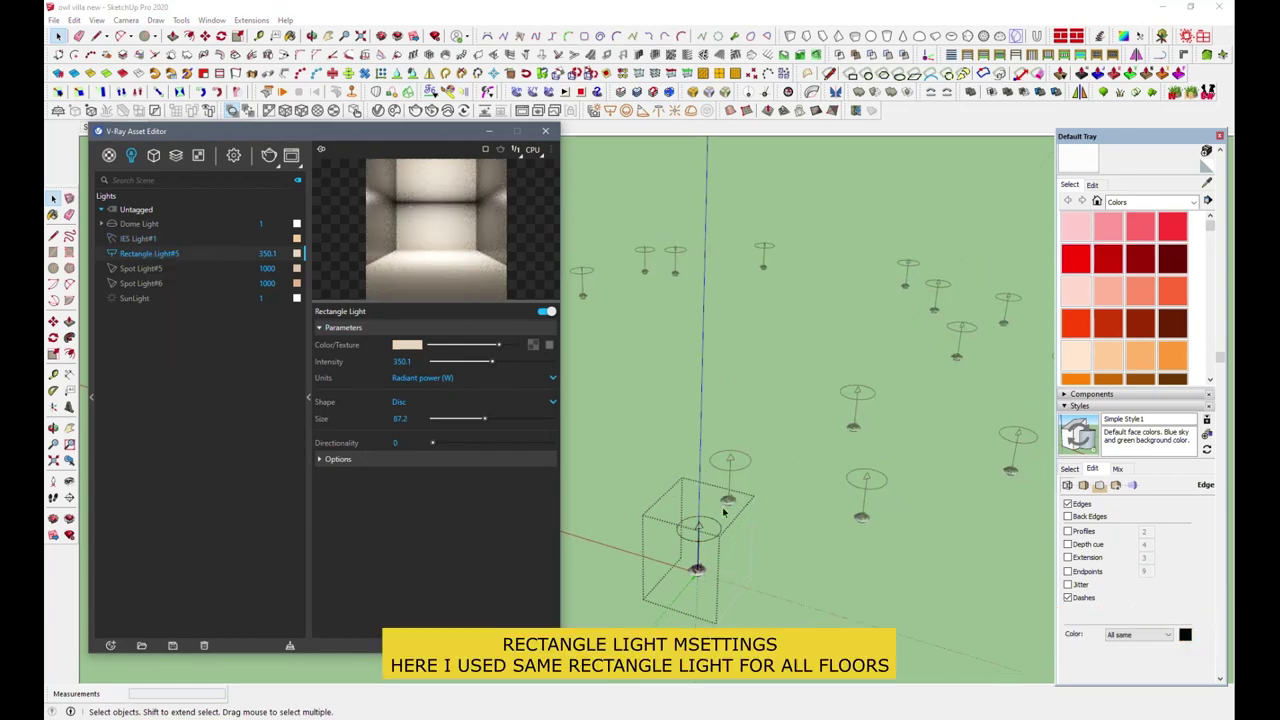
{"action": "left_click", "coordinate": [805, 577]}
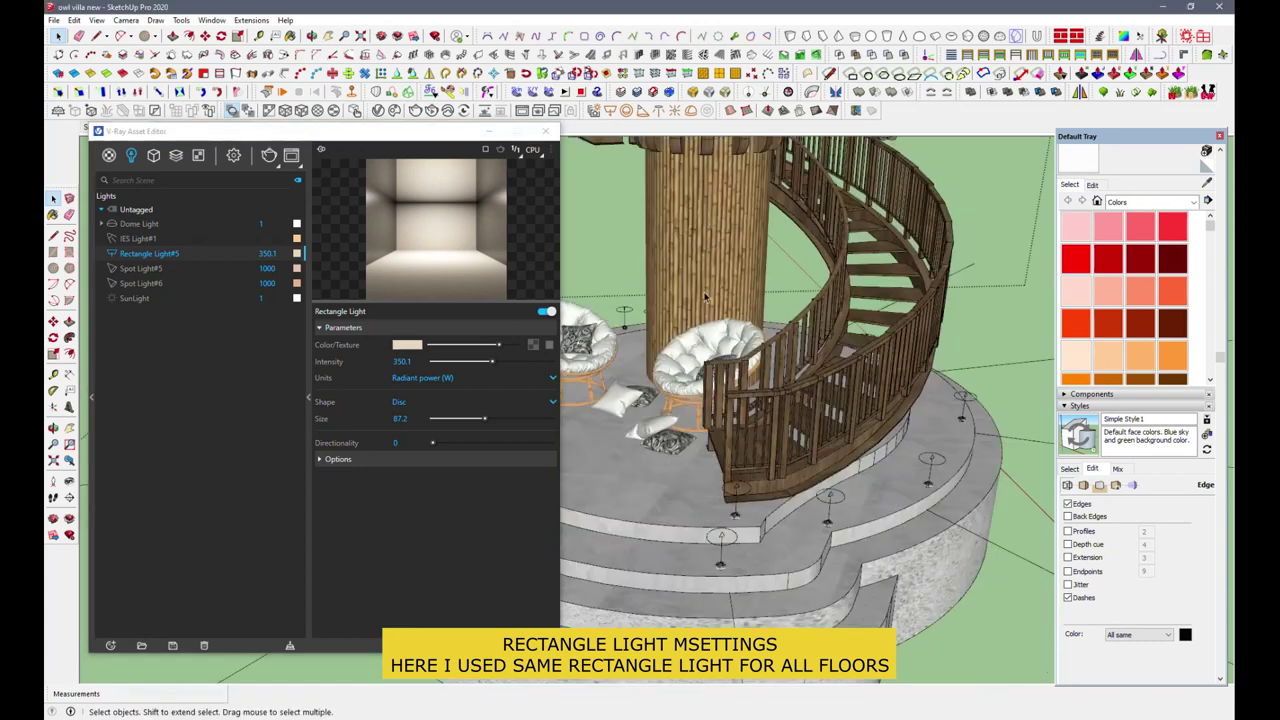
{"action": "key", "text": "h"}
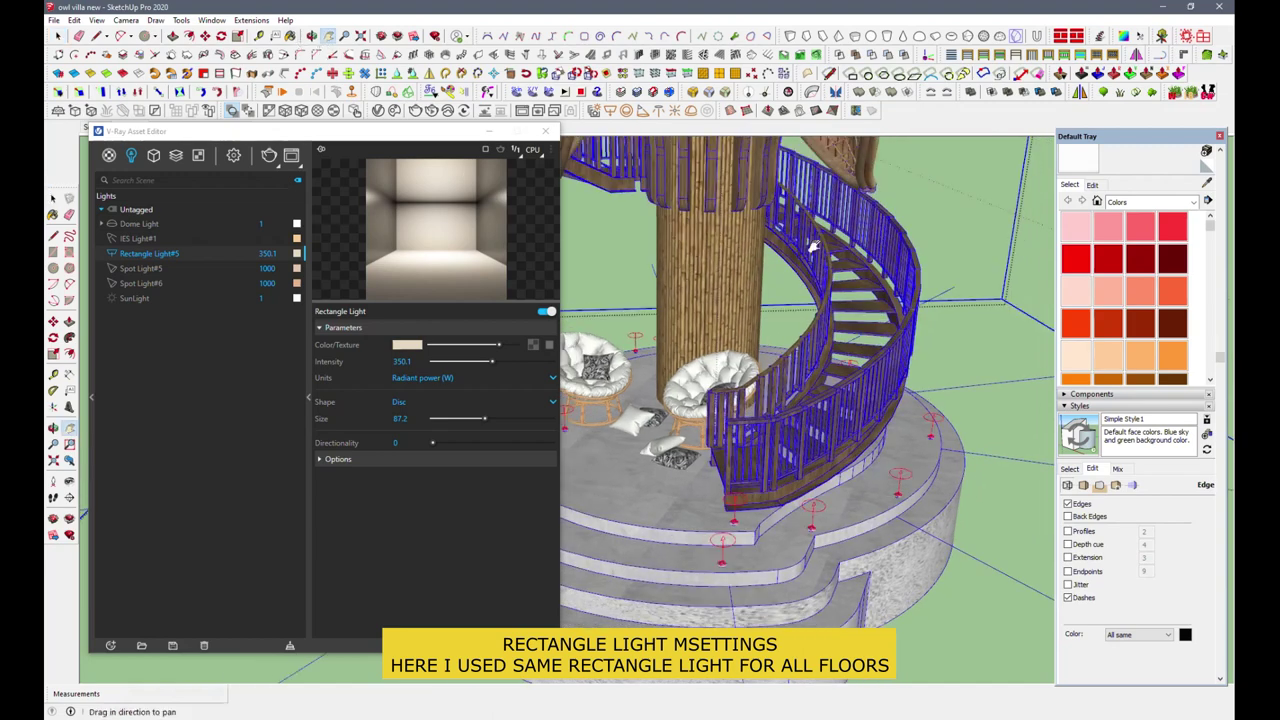
{"action": "mouse_move", "coordinate": [741, 430]}
{"action": "left_mouse_down"}
{"action": "mouse_move", "coordinate": [797, 478]}
{"action": "mouse_move", "coordinate": [790, 560]}
{"action": "left_mouse_up"}
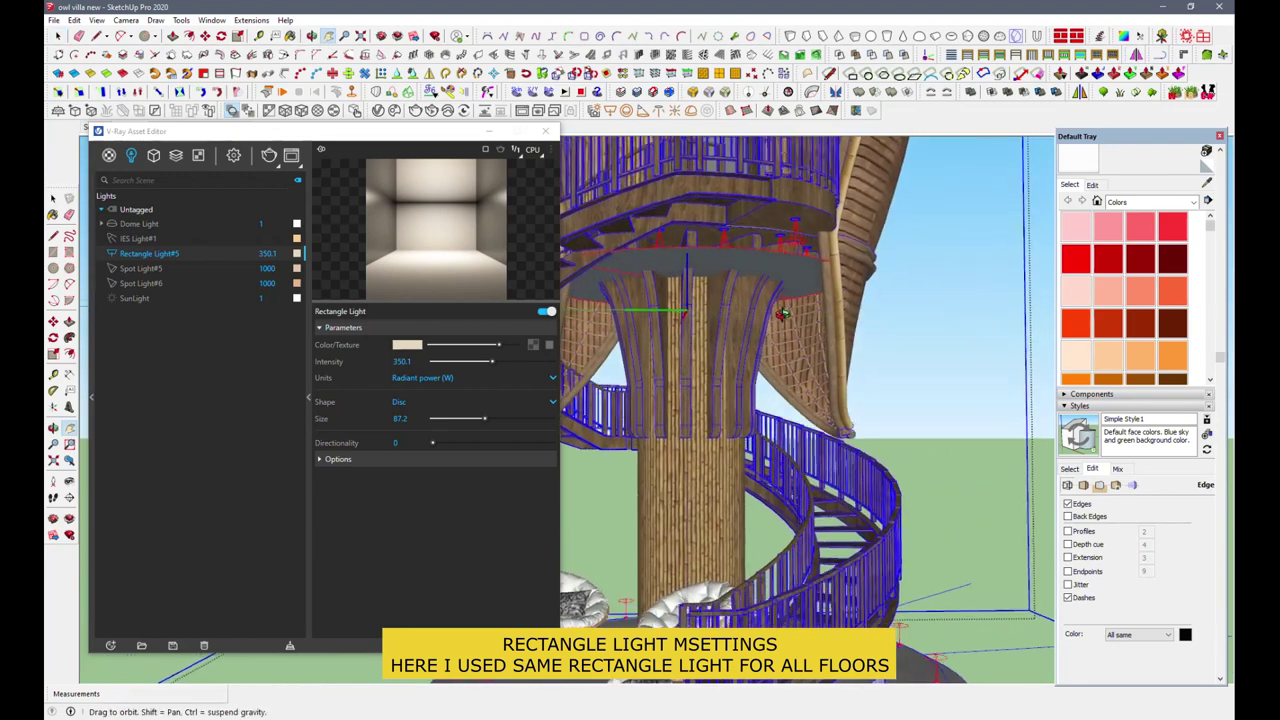
{"action": "left_click", "coordinate": [57, 35]}
{"action": "left_click", "coordinate": [58, 36]}
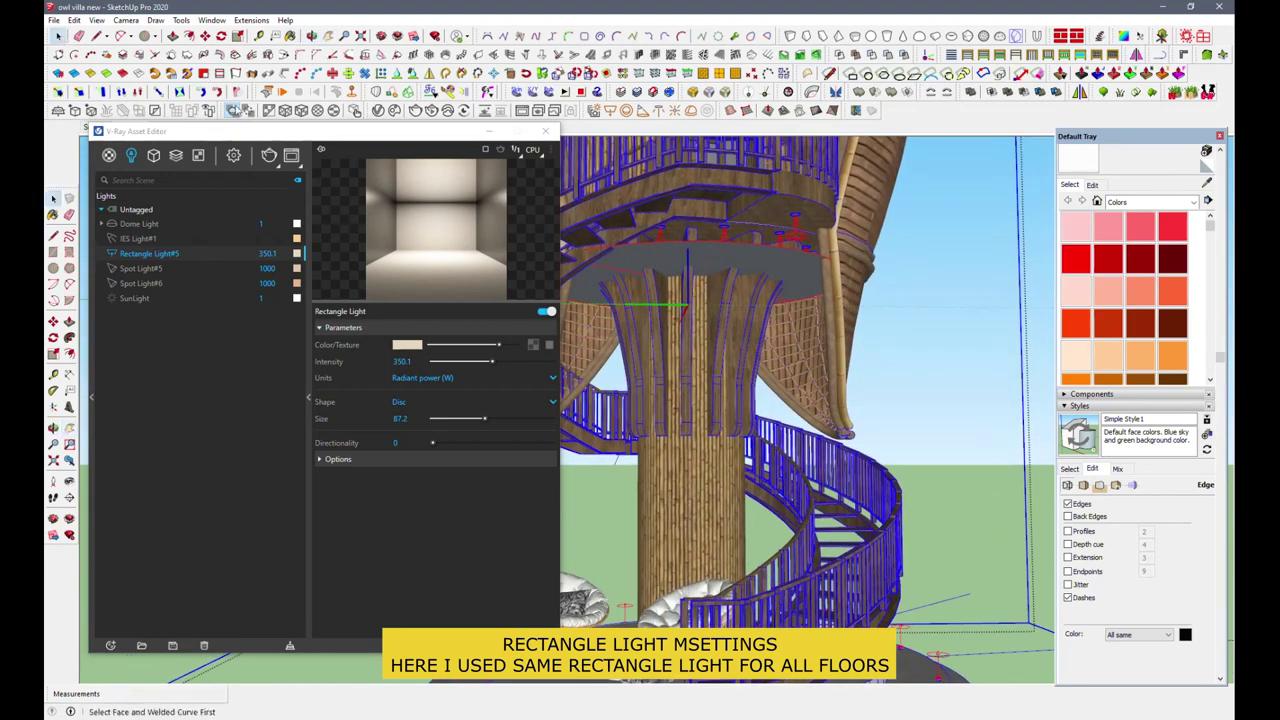
{"action": "left_click", "coordinate": [795, 272]}
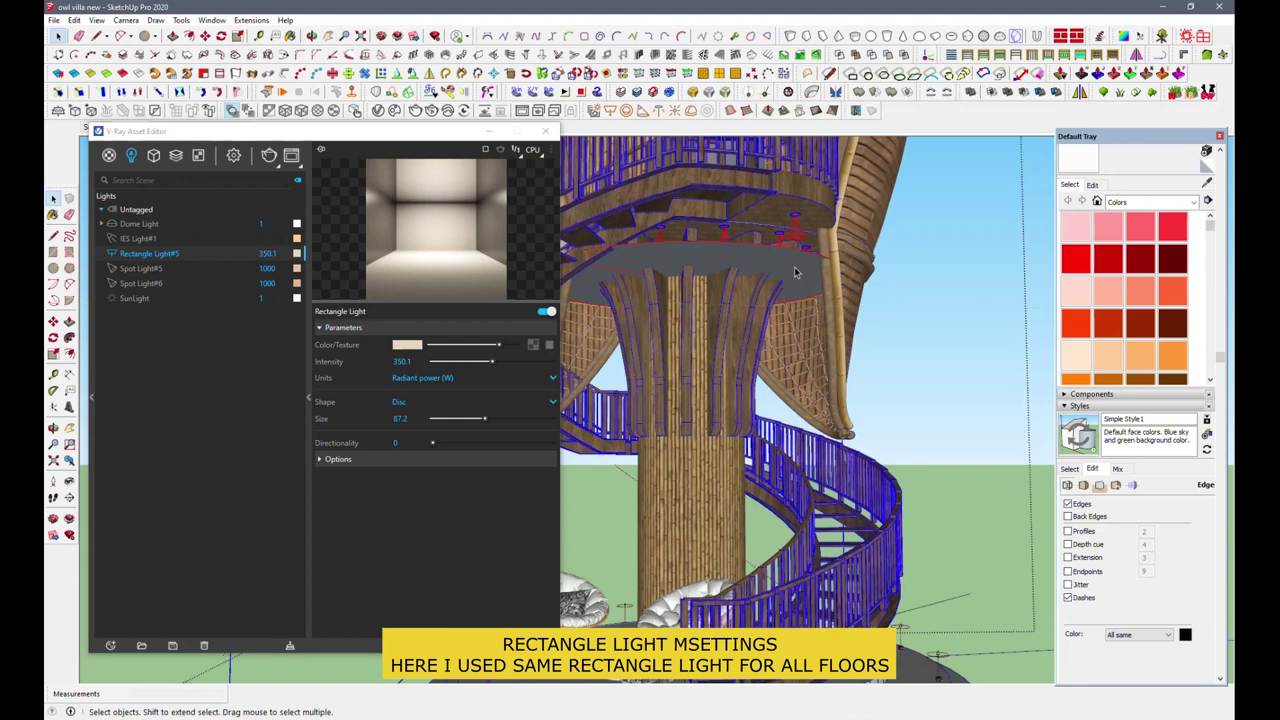
{"action": "left_click", "coordinate": [797, 270]}
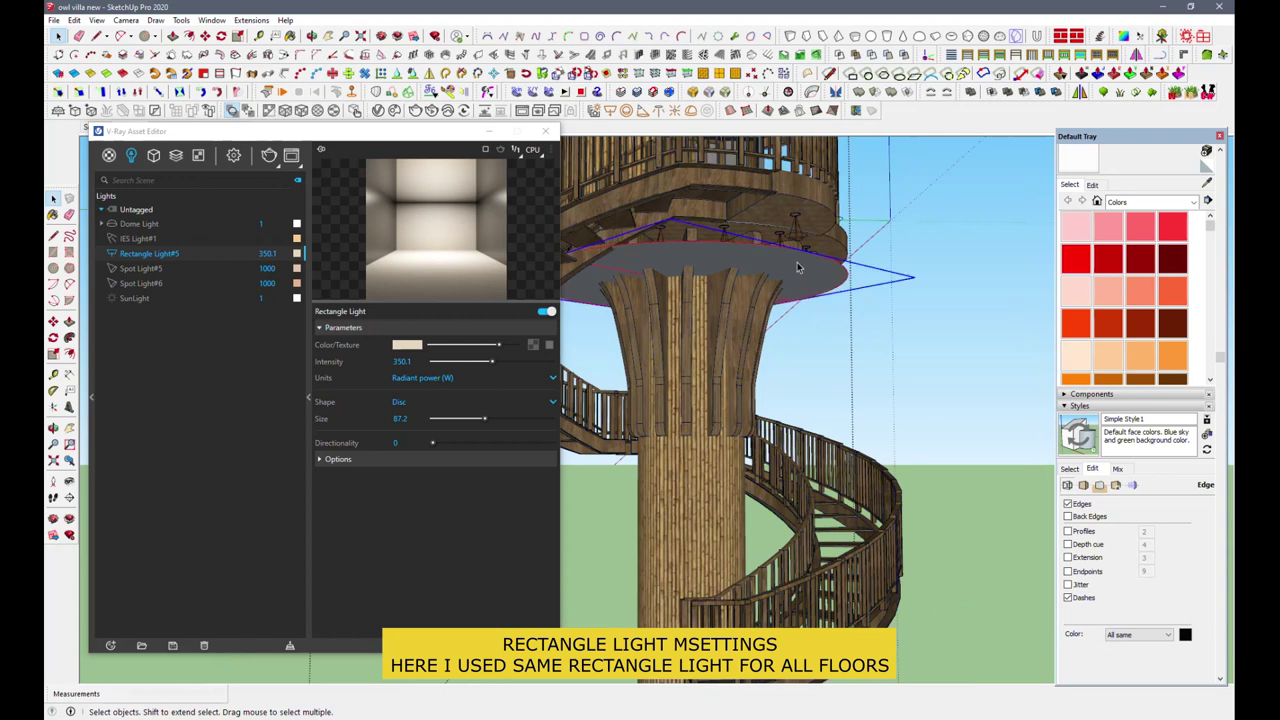
Step: Glance at Spot Light#5, then expand Rectangle Light#5's Options section
{"action": "left_click", "coordinate": [208, 268]}
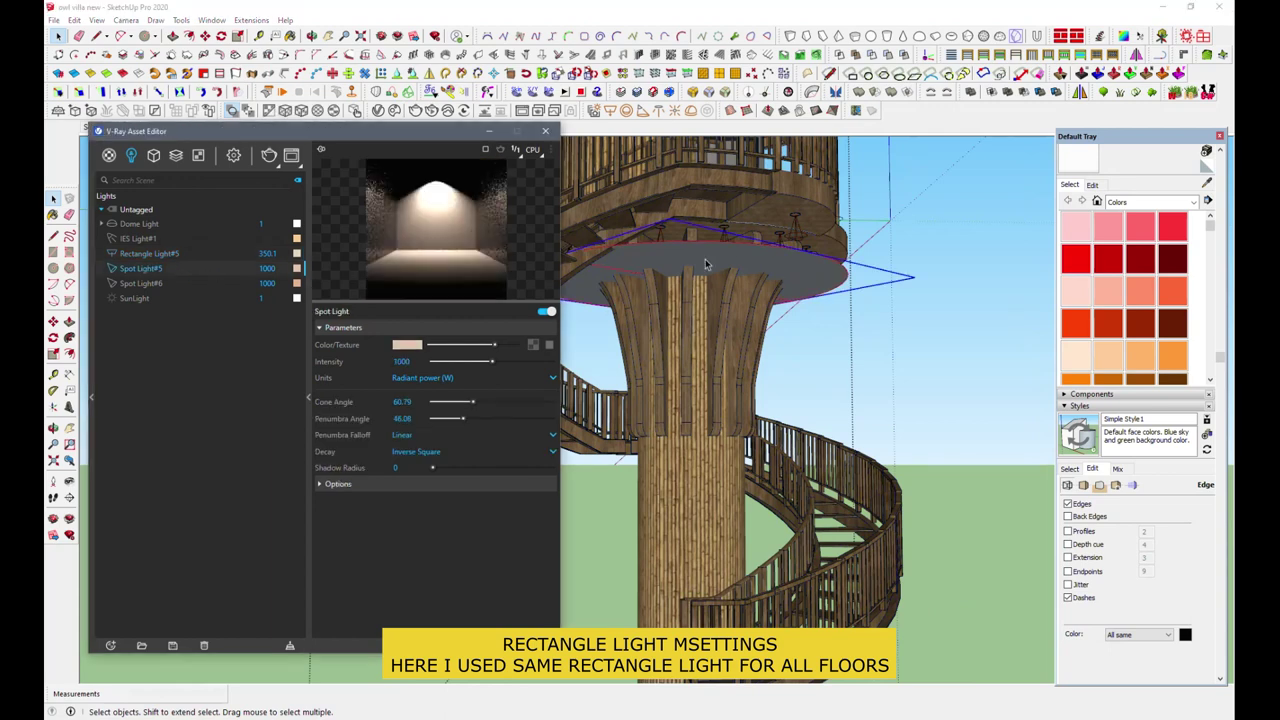
{"action": "left_click", "coordinate": [758, 257]}
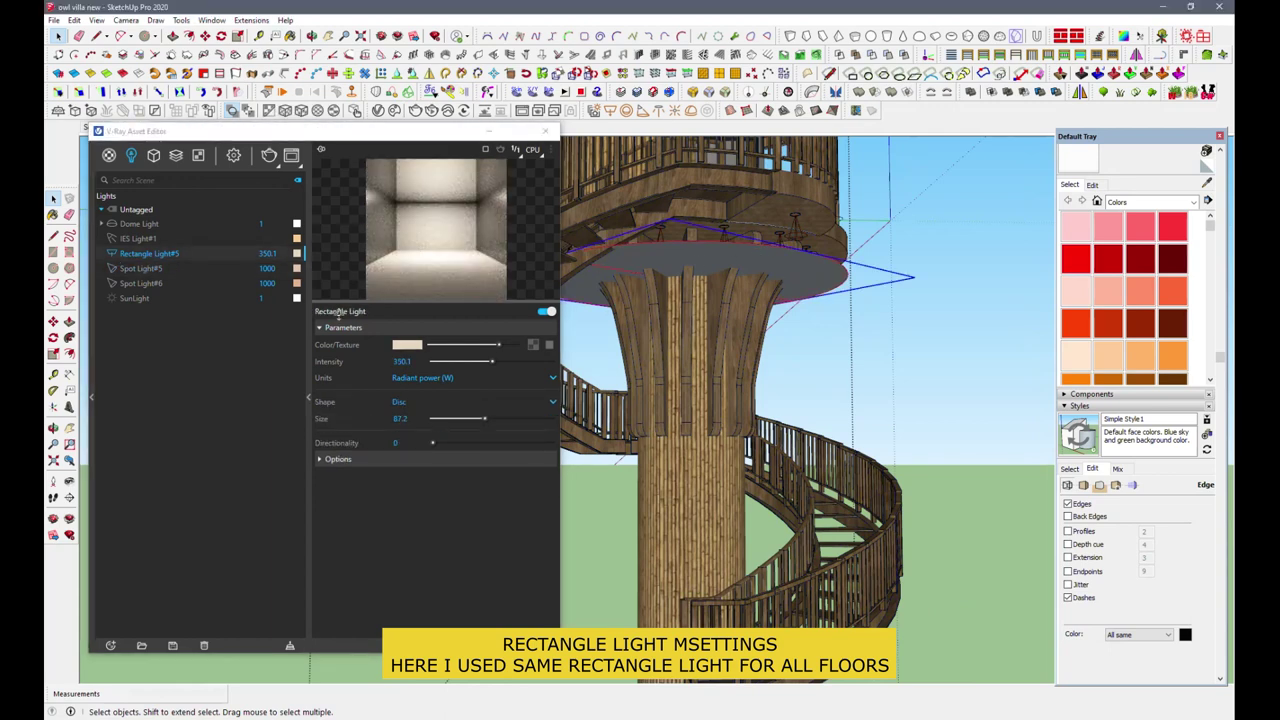
{"action": "left_click", "coordinate": [352, 460]}
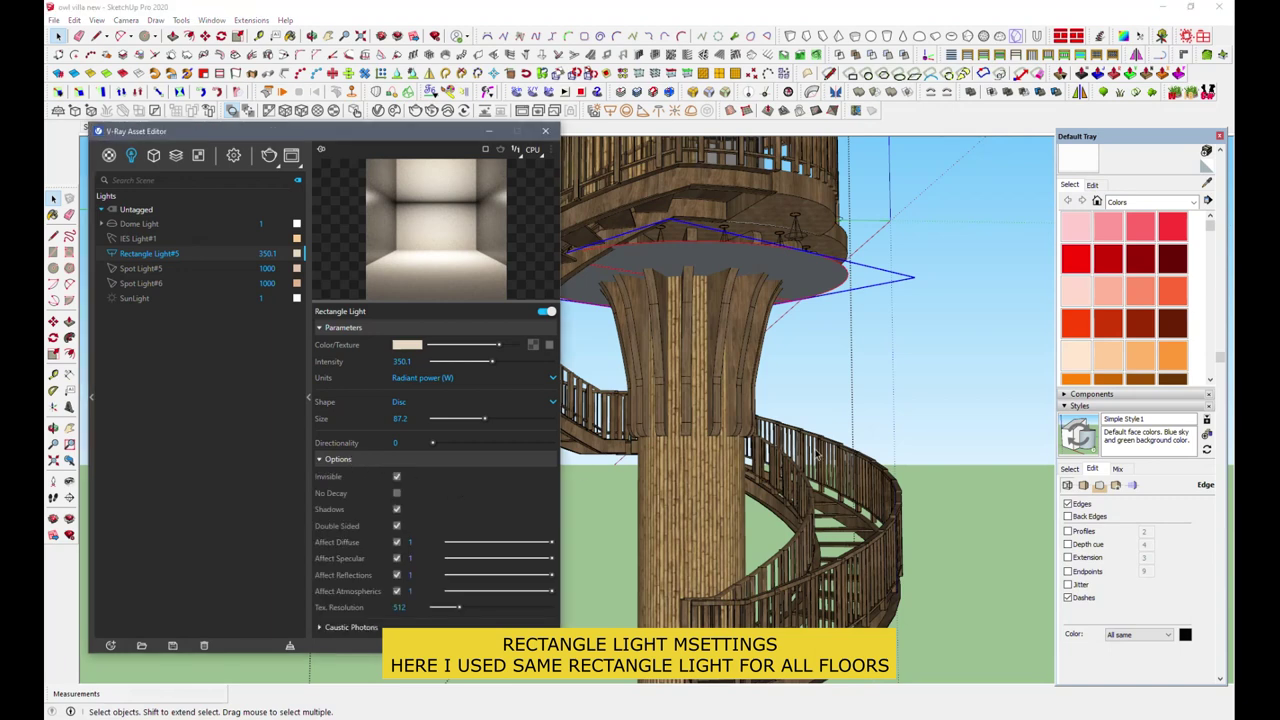
{"action": "scroll", "coordinate": [811, 455], "scroll_direction": "down", "scroll_amount": 2}
{"action": "scroll", "coordinate": [811, 455], "scroll_direction": "down", "scroll_amount": 1}
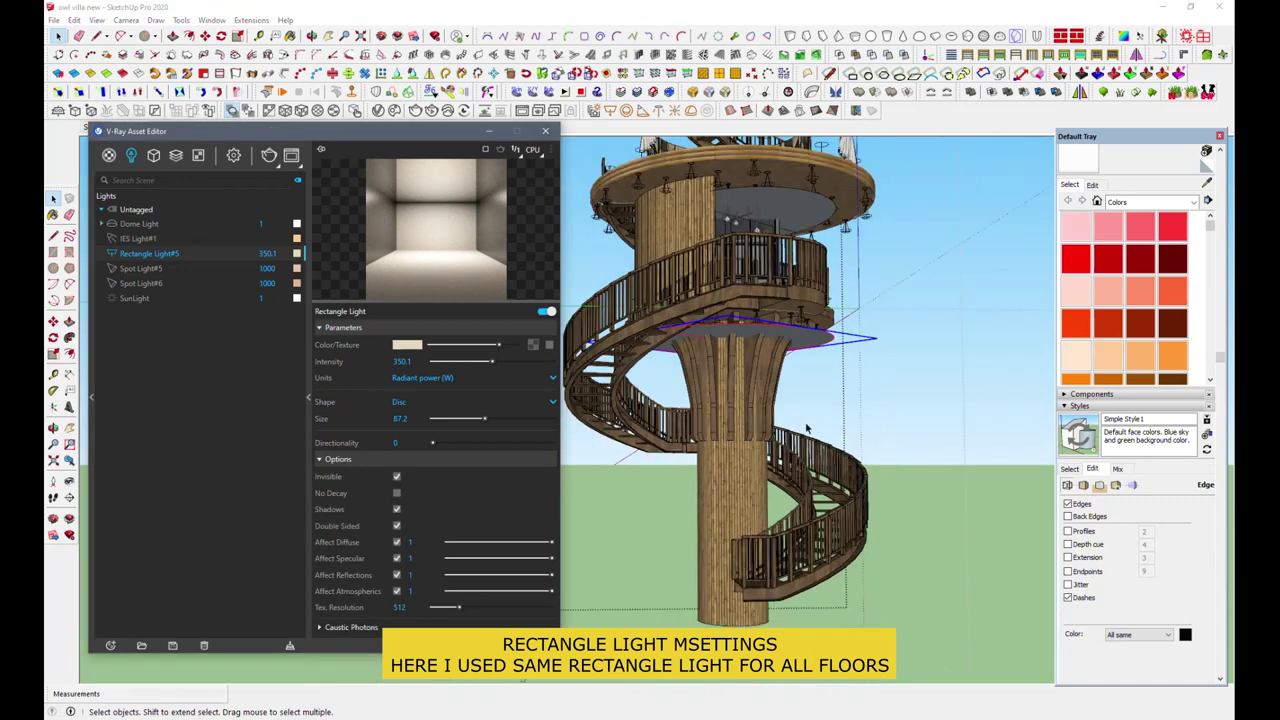
Step: Select each disc light under the floors, then bring up Spot Light#6's settings (1000 W, cone 57.31)
{"action": "left_click", "coordinate": [811, 199]}
{"action": "scroll", "coordinate": [811, 205], "scroll_direction": "down", "scroll_amount": 2}
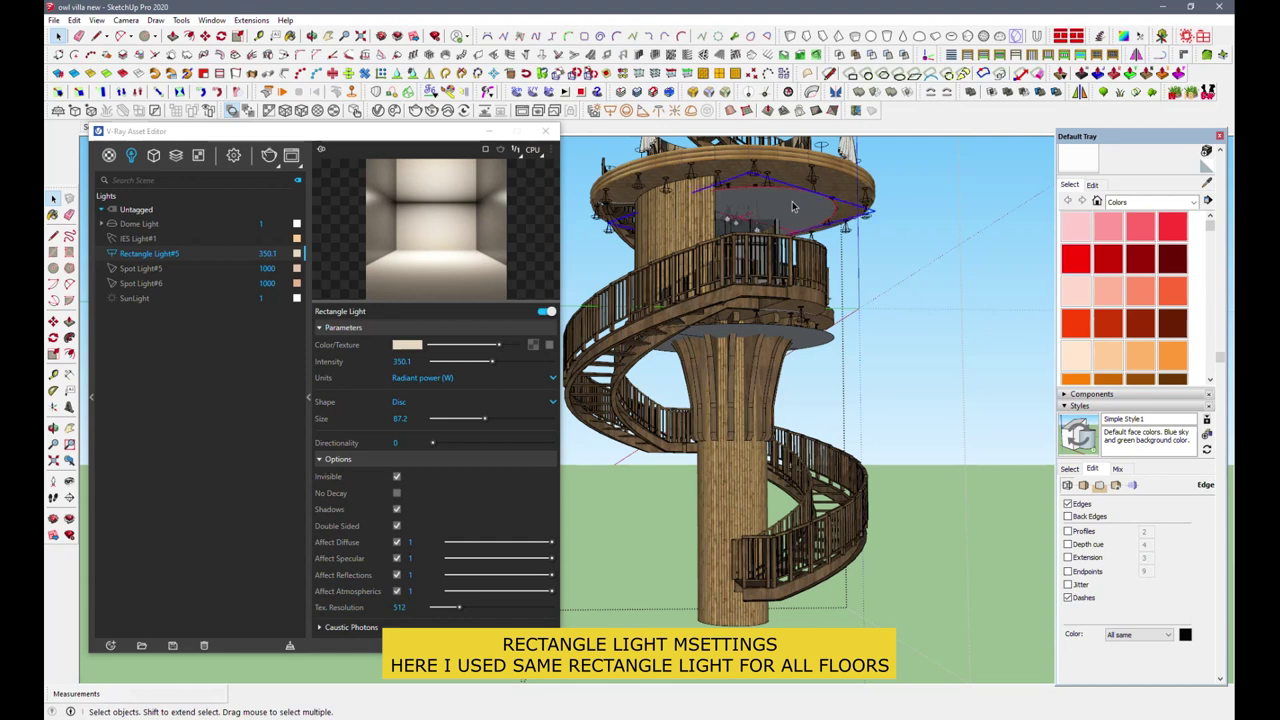
{"action": "left_click", "coordinate": [785, 340]}
{"action": "scroll", "coordinate": [717, 508], "scroll_direction": "down", "scroll_amount": 1}
{"action": "scroll", "coordinate": [712, 464], "scroll_direction": "down", "scroll_amount": 1}
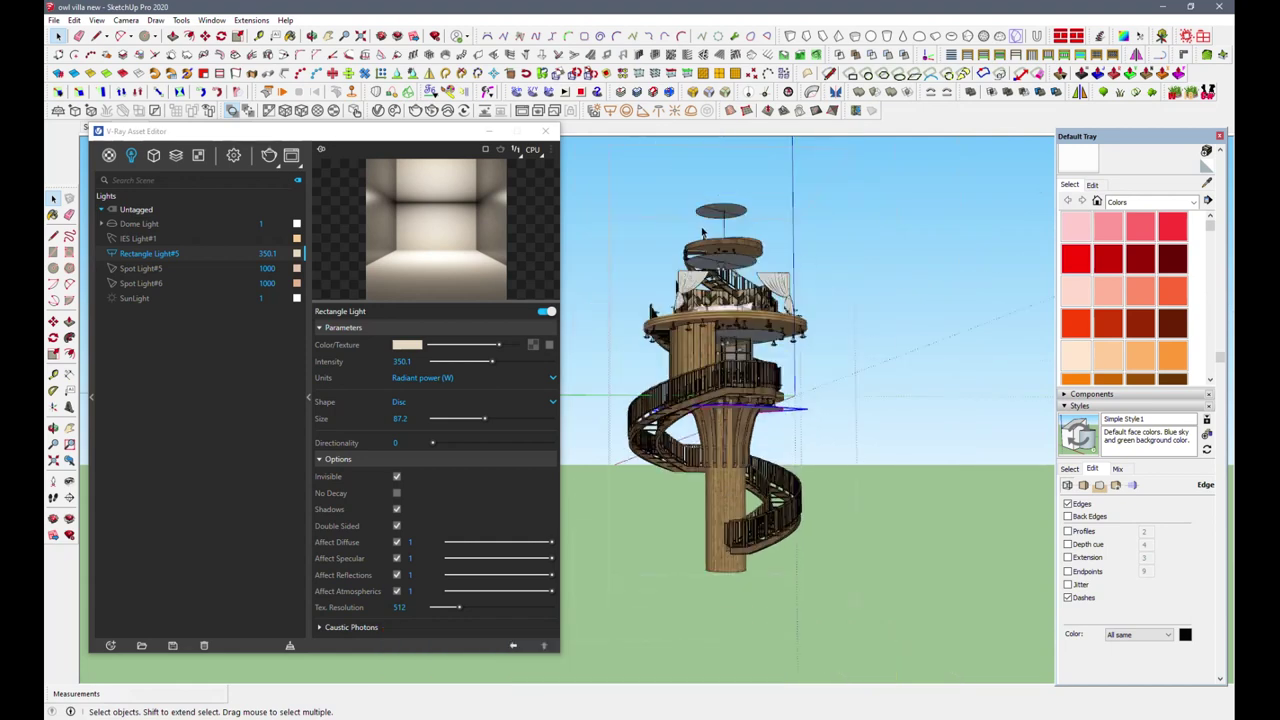
{"action": "scroll", "coordinate": [695, 309], "scroll_direction": "up", "scroll_amount": 2}
{"action": "left_click", "coordinate": [760, 242]}
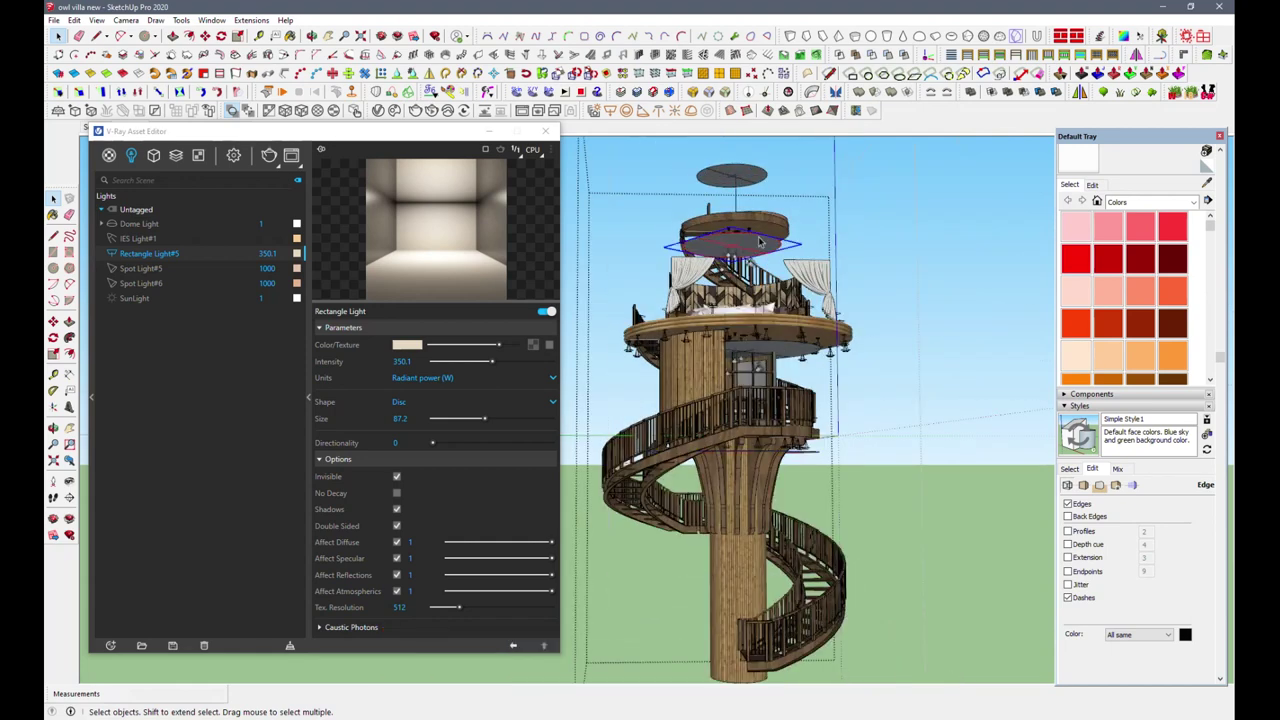
{"action": "left_click", "coordinate": [750, 172]}
{"action": "left_click", "coordinate": [764, 344]}
{"action": "middle_click_drag", "start_coordinate": [782, 450], "coordinate": [798, 459]}
{"action": "left_click", "coordinate": [806, 448]}
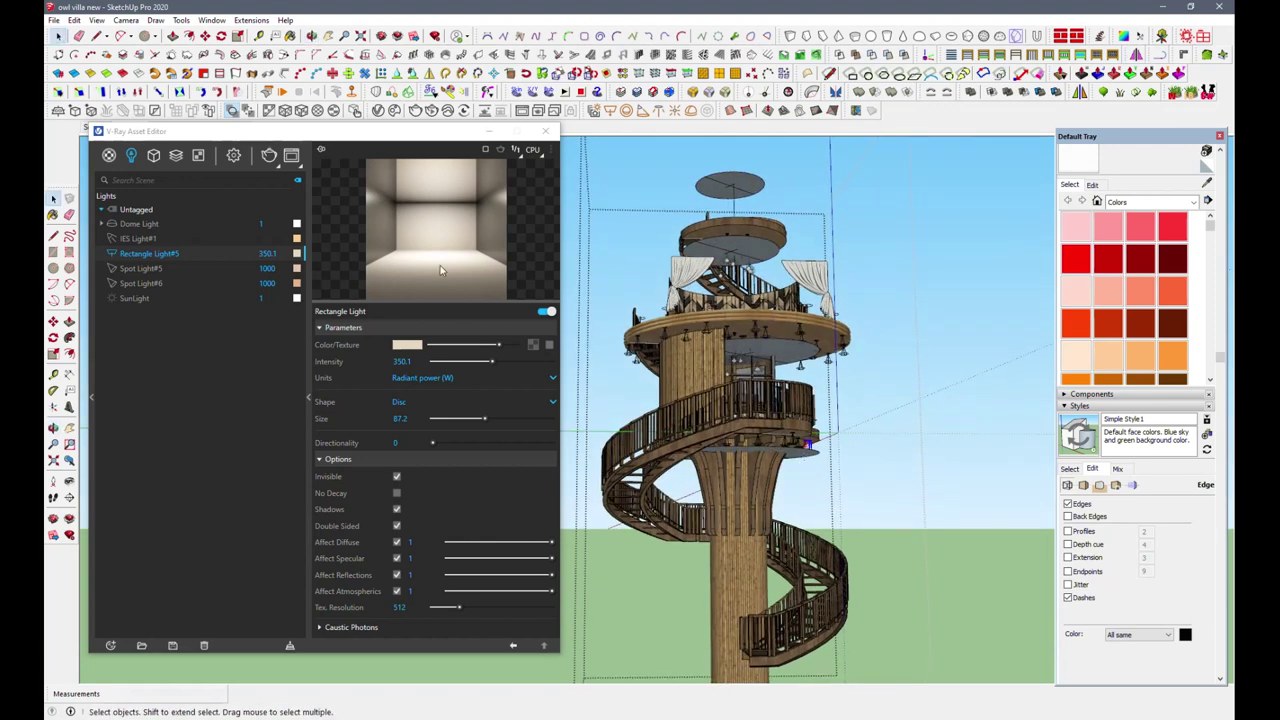
{"action": "left_click", "coordinate": [146, 283]}
{"action": "right_click", "coordinate": [148, 285]}
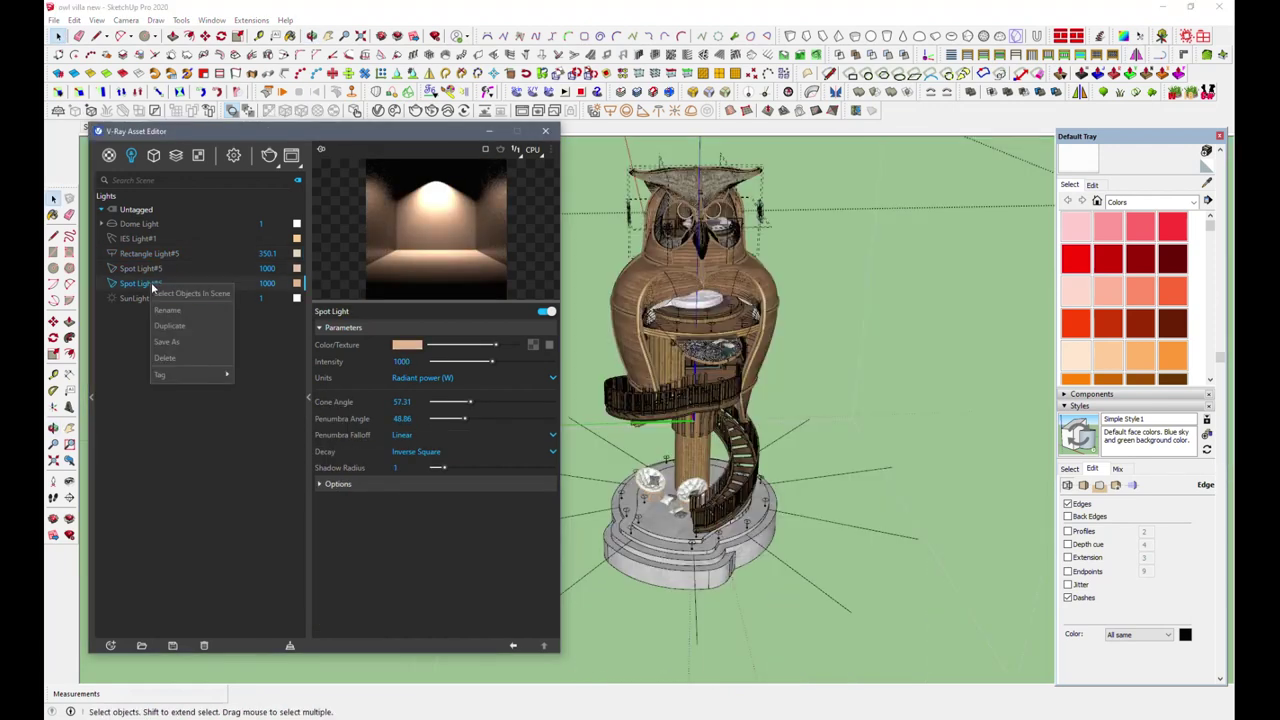
Step: Orbit around the owl villa to a frontal, level view of the whole tower
{"action": "left_click", "coordinate": [170, 294]}
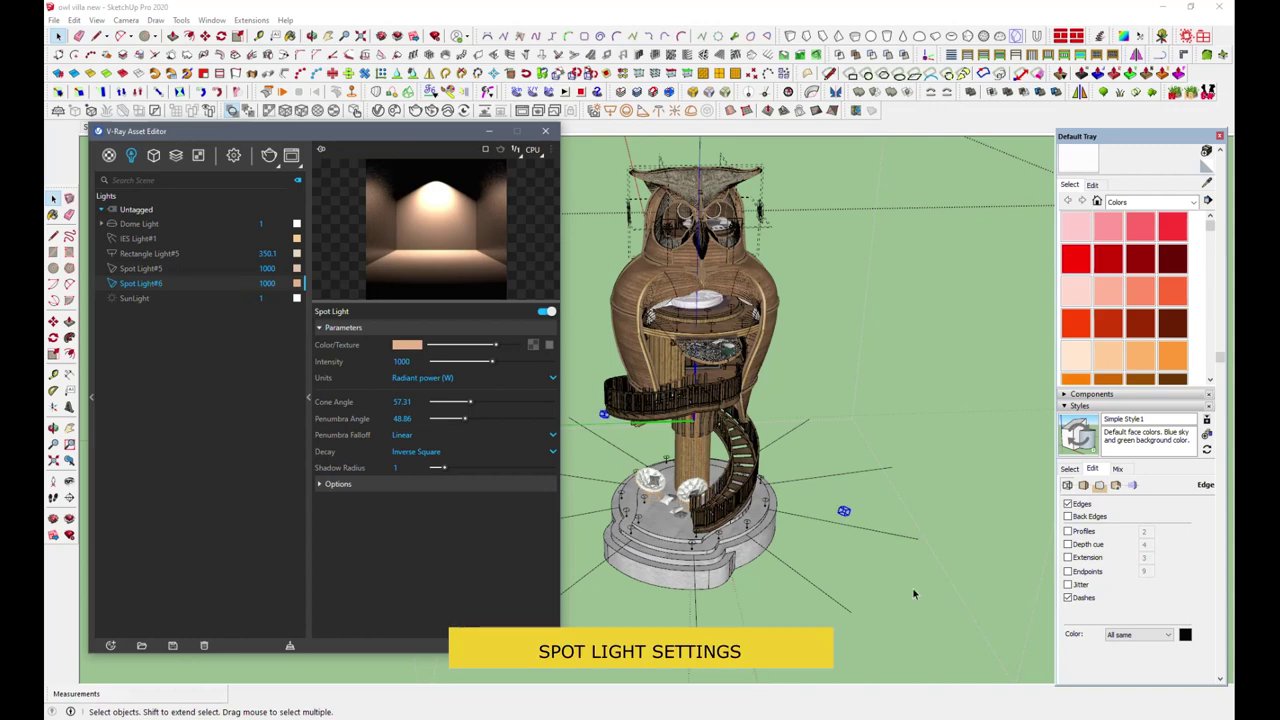
{"action": "middle_click_drag", "start_coordinate": [891, 597], "coordinate": [656, 607]}
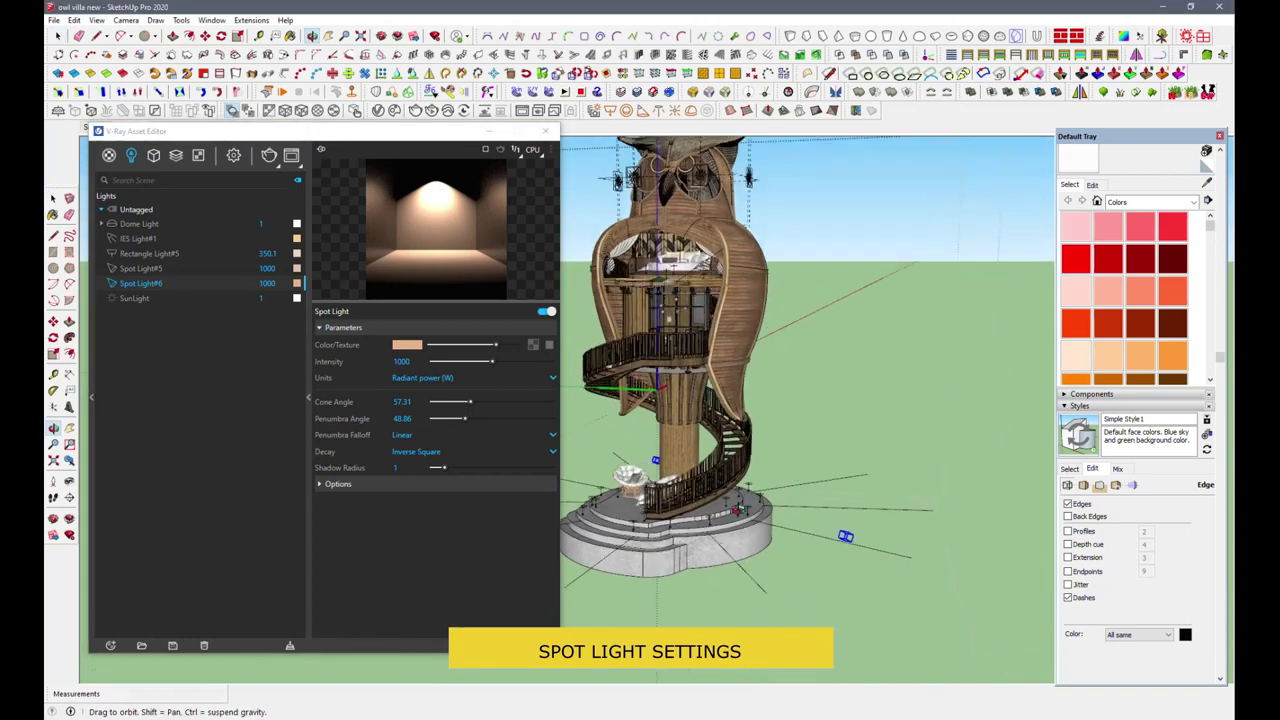
{"action": "middle_click_drag", "start_coordinate": [656, 607], "coordinate": [900, 582]}
{"action": "scroll", "coordinate": [899, 582], "scroll_direction": "down", "scroll_amount": 3}
{"action": "mouse_move", "coordinate": [899, 582]}
{"action": "middle_mouse_down"}
{"action": "mouse_move", "coordinate": [853, 497]}
{"action": "mouse_move", "coordinate": [665, 500]}
{"action": "middle_mouse_up"}
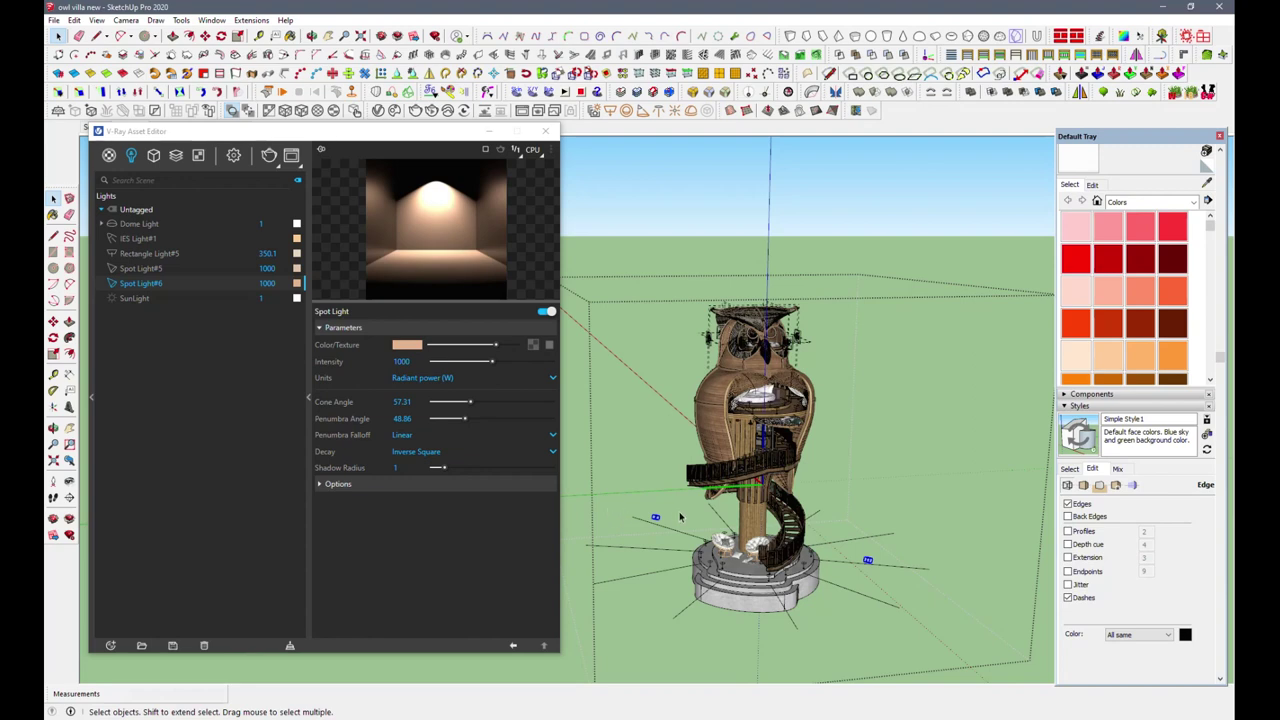
{"action": "middle_click_drag", "start_coordinate": [908, 571], "coordinate": [900, 592]}
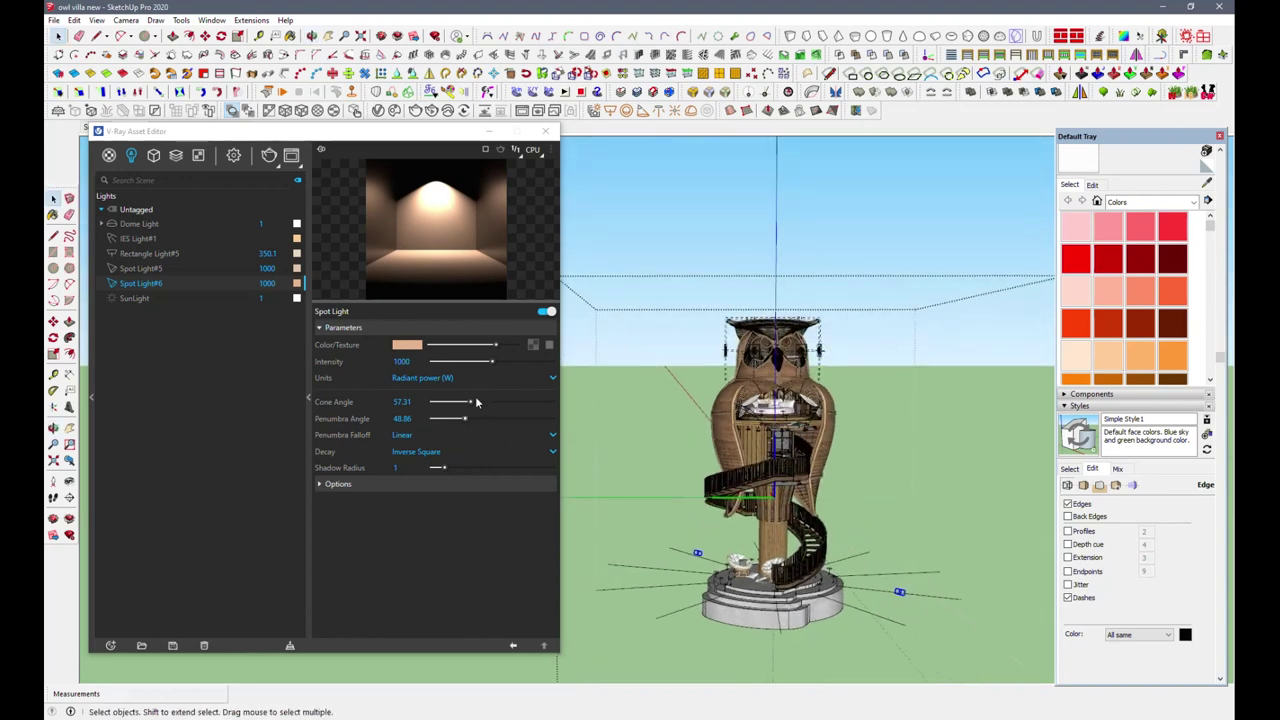
Step: Expand Spot Light#6's options: shadows on, Affect Diffuse, Specular and Atmospherics at 1
{"action": "left_click", "coordinate": [356, 487]}
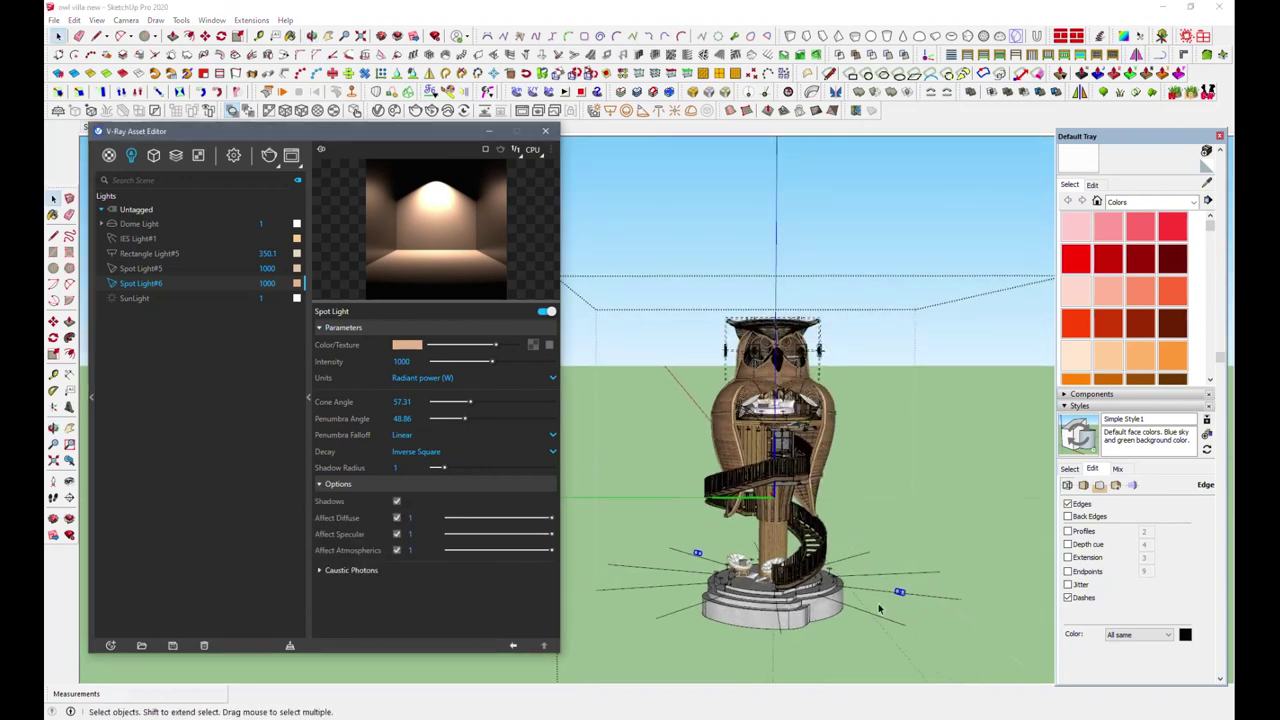
{"action": "middle_click_drag", "start_coordinate": [880, 608], "coordinate": [868, 606]}
{"action": "scroll", "coordinate": [866, 605], "scroll_direction": "up", "scroll_amount": 2}
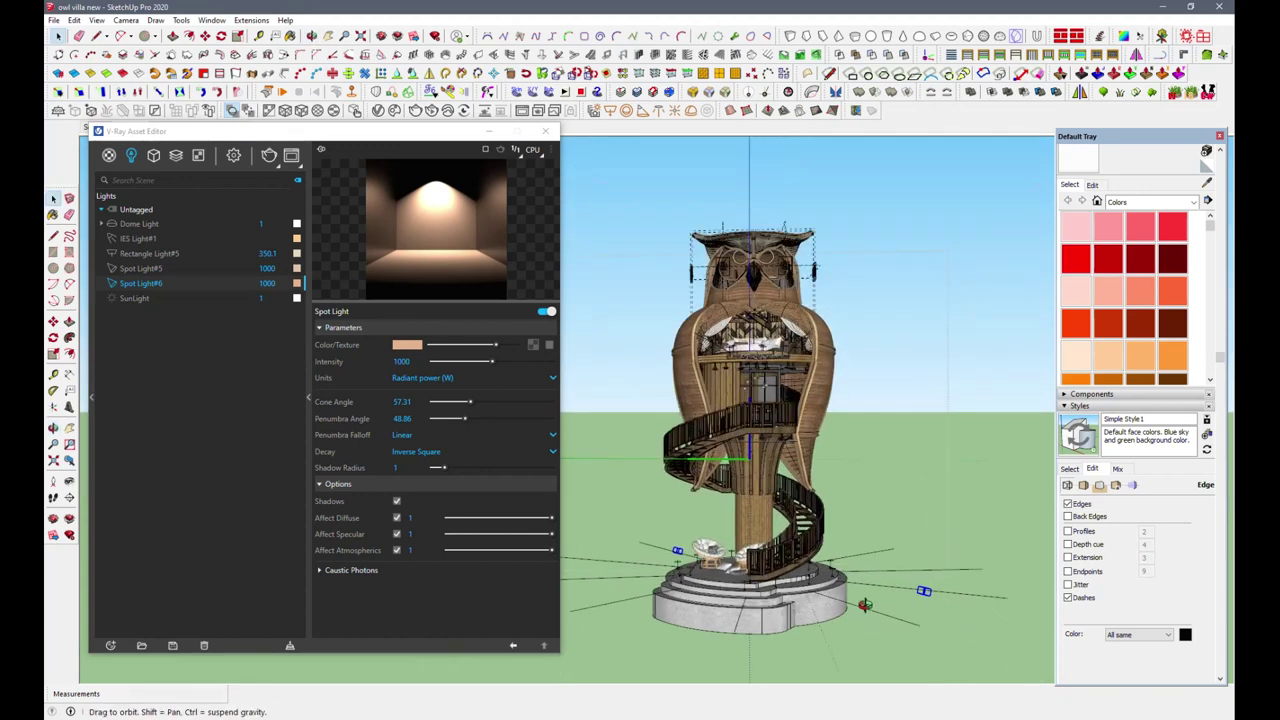
{"action": "scroll", "coordinate": [866, 605], "scroll_direction": "up", "scroll_amount": 1}
{"action": "scroll", "coordinate": [862, 600], "scroll_direction": "up", "scroll_amount": 1}
{"action": "scroll", "coordinate": [858, 590], "scroll_direction": "up", "scroll_amount": 1}
{"action": "scroll", "coordinate": [840, 500], "scroll_direction": "up", "scroll_amount": 1}
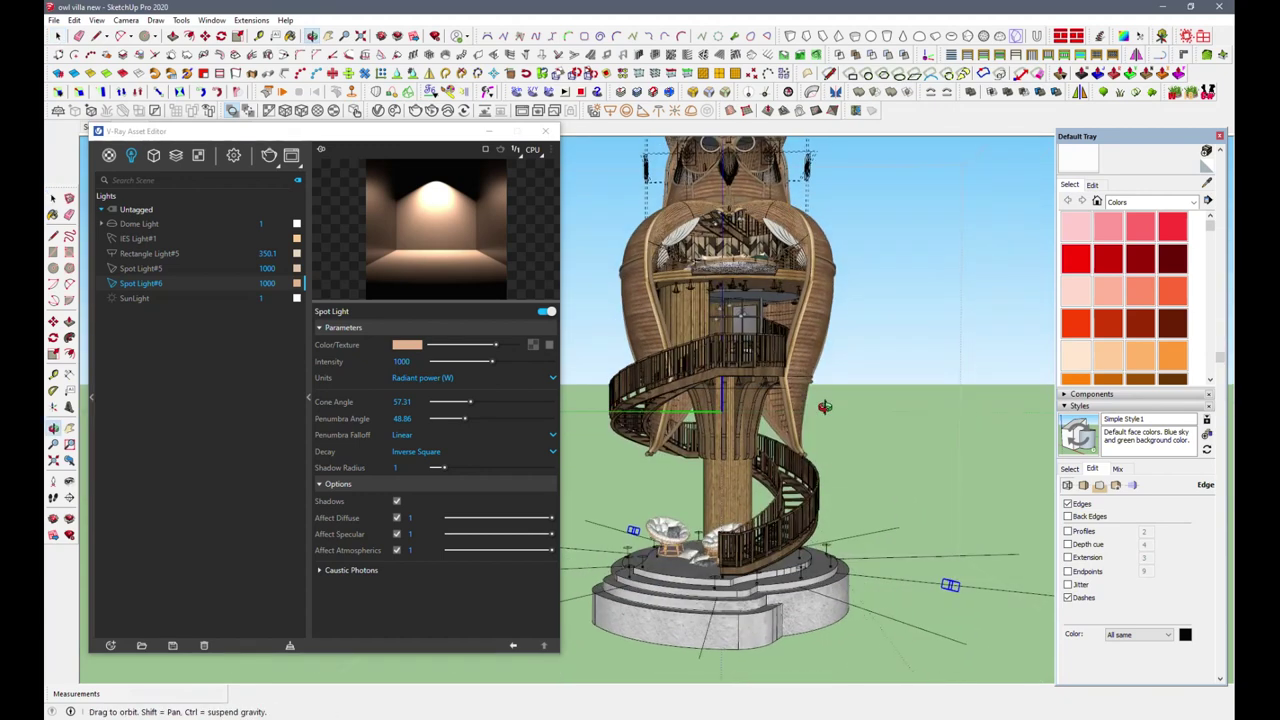
{"action": "scroll", "coordinate": [780, 392], "scroll_direction": "down", "scroll_amount": 1}
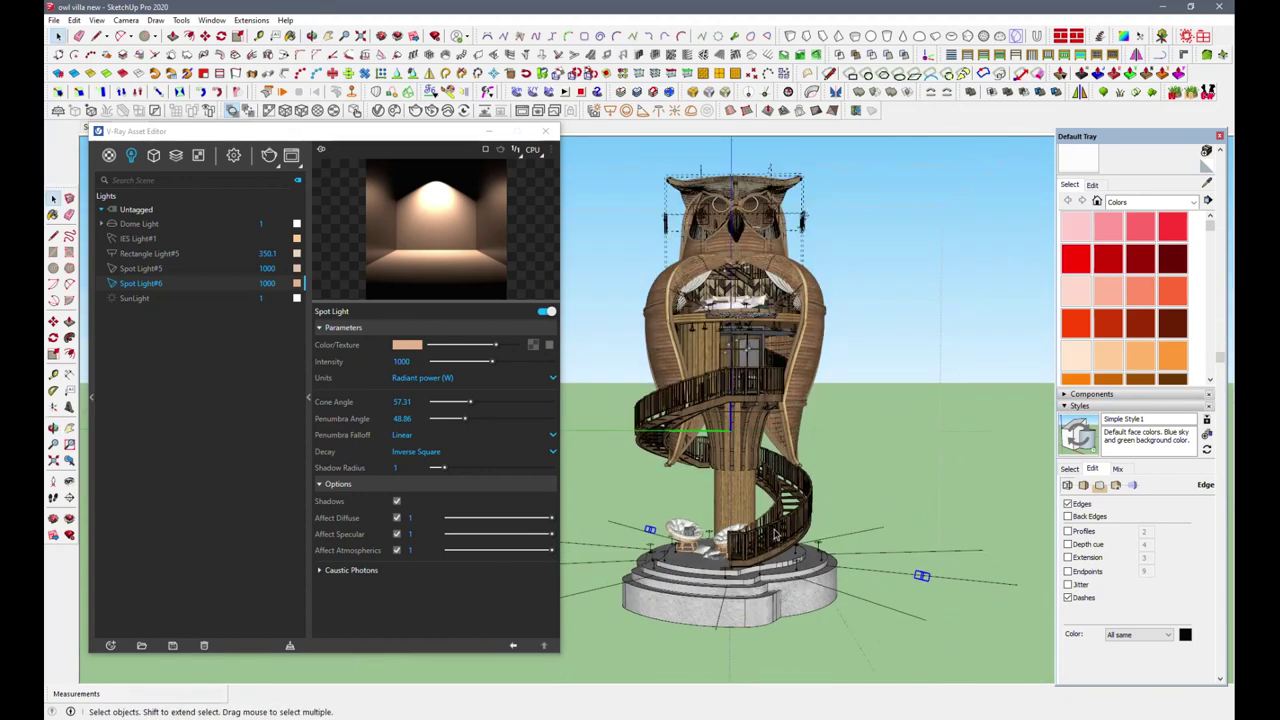
{"action": "left_click", "coordinate": [1207, 184]}
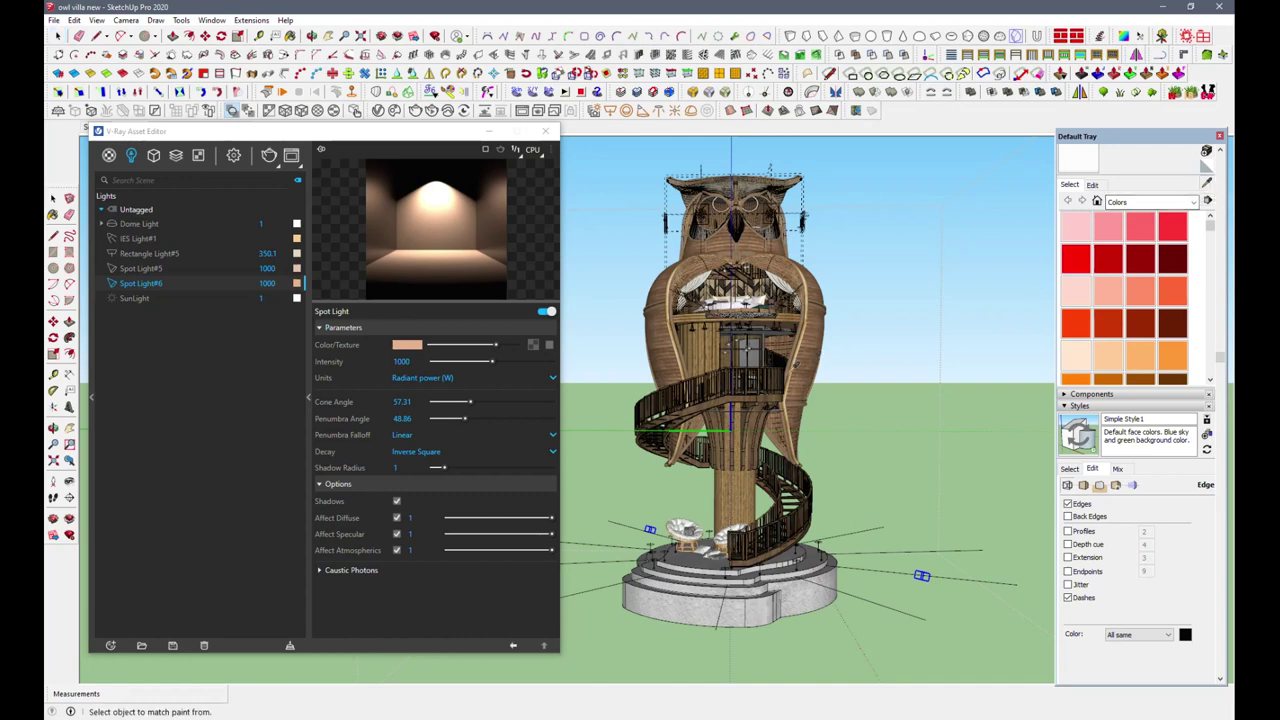
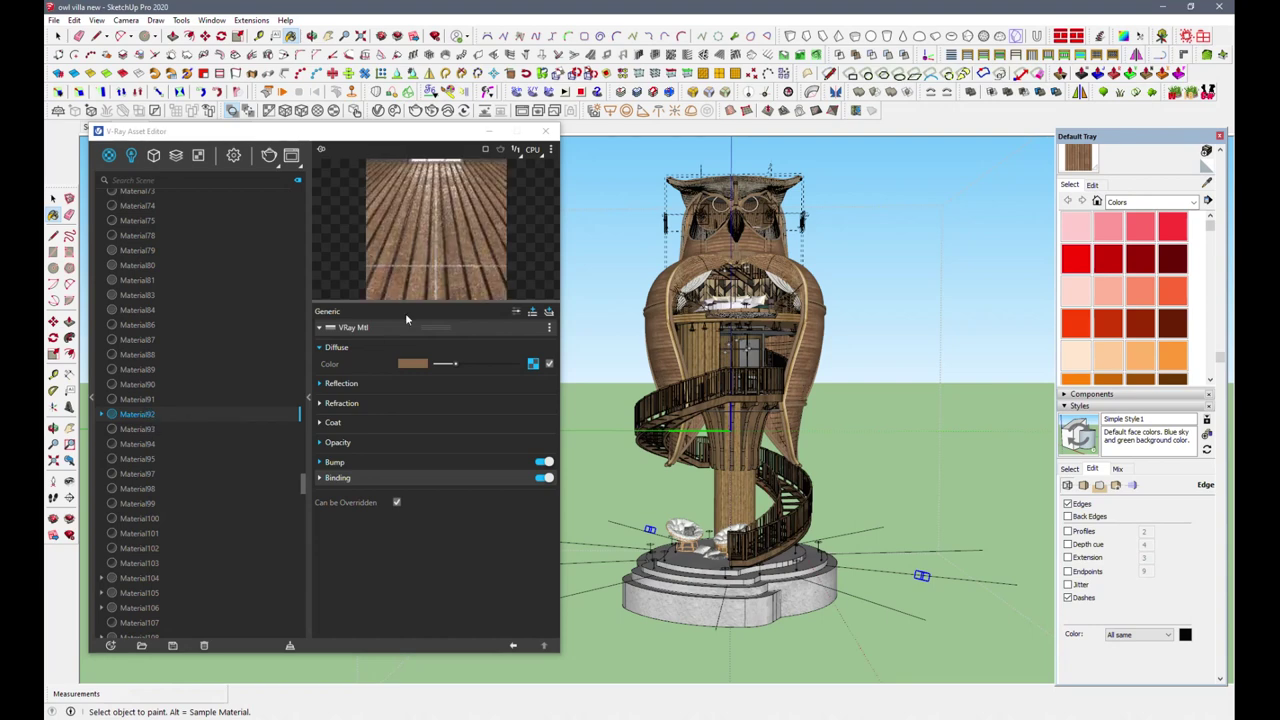
Step: Browse the diffuse edges texture and its wood-plank bitmap, then return to the material's main settings
{"action": "left_click", "coordinate": [533, 363]}
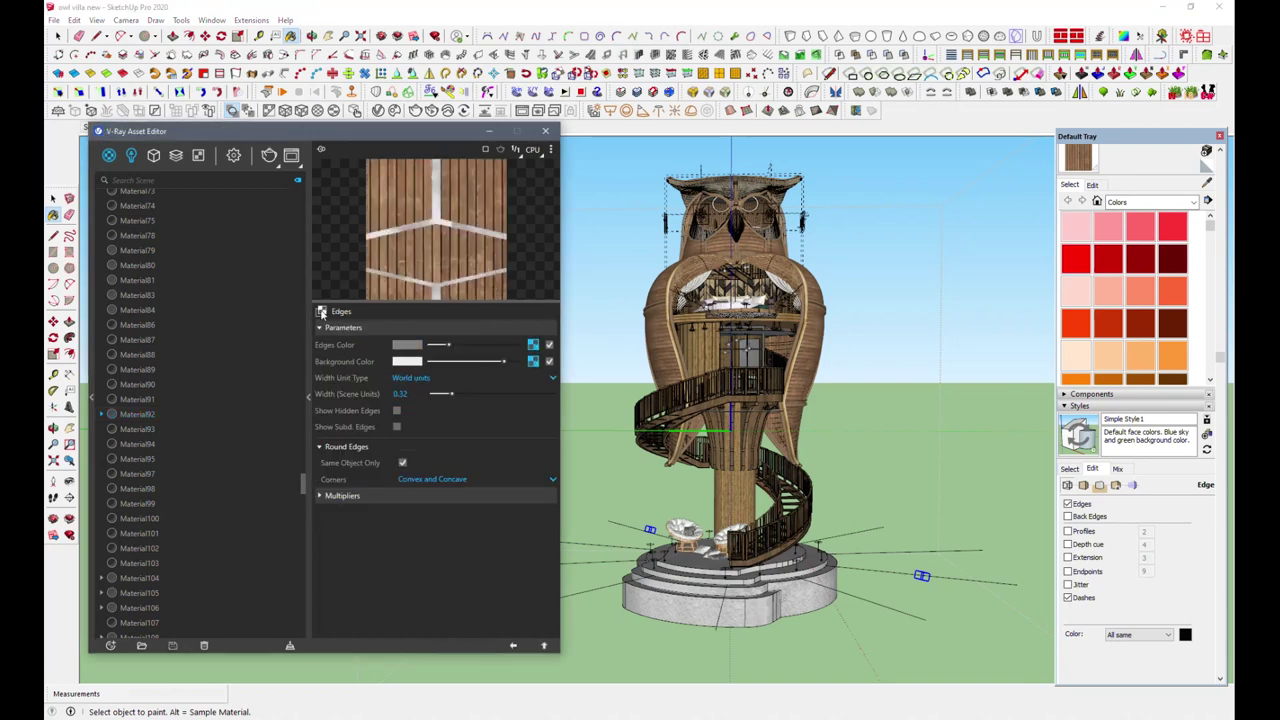
{"action": "left_click", "coordinate": [533, 345]}
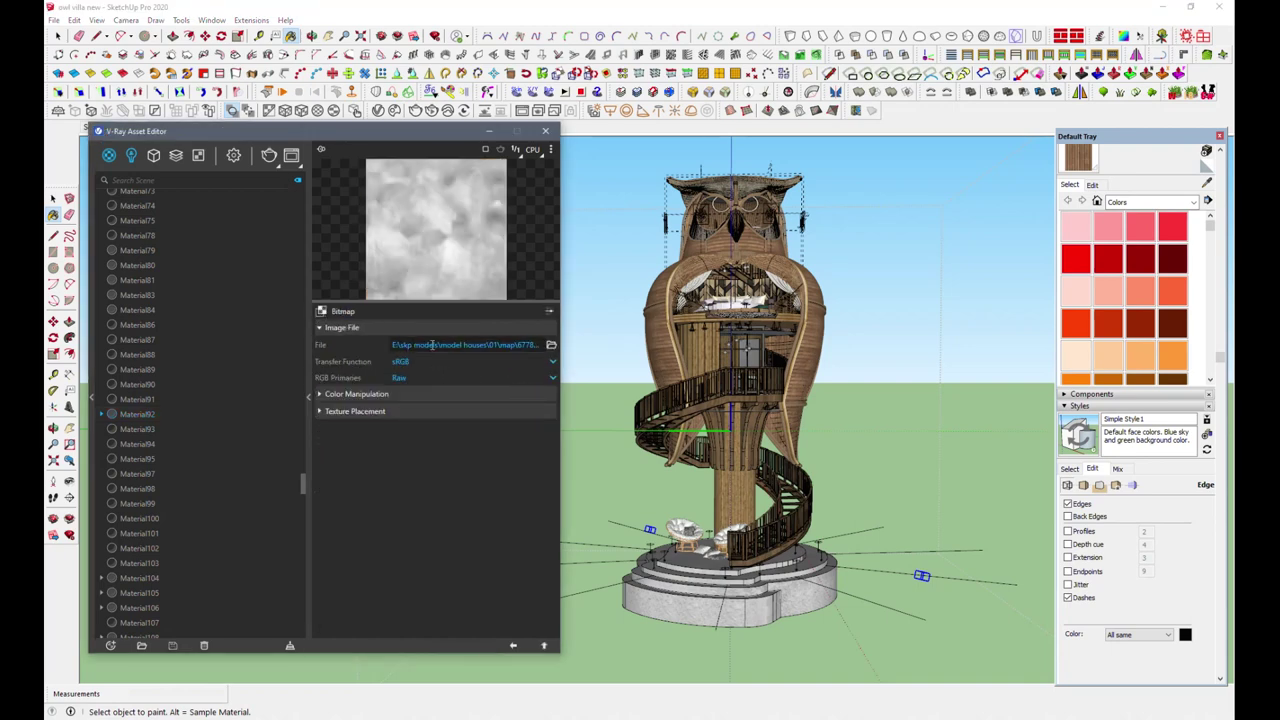
{"action": "left_click", "coordinate": [513, 645]}
{"action": "left_click", "coordinate": [537, 364]}
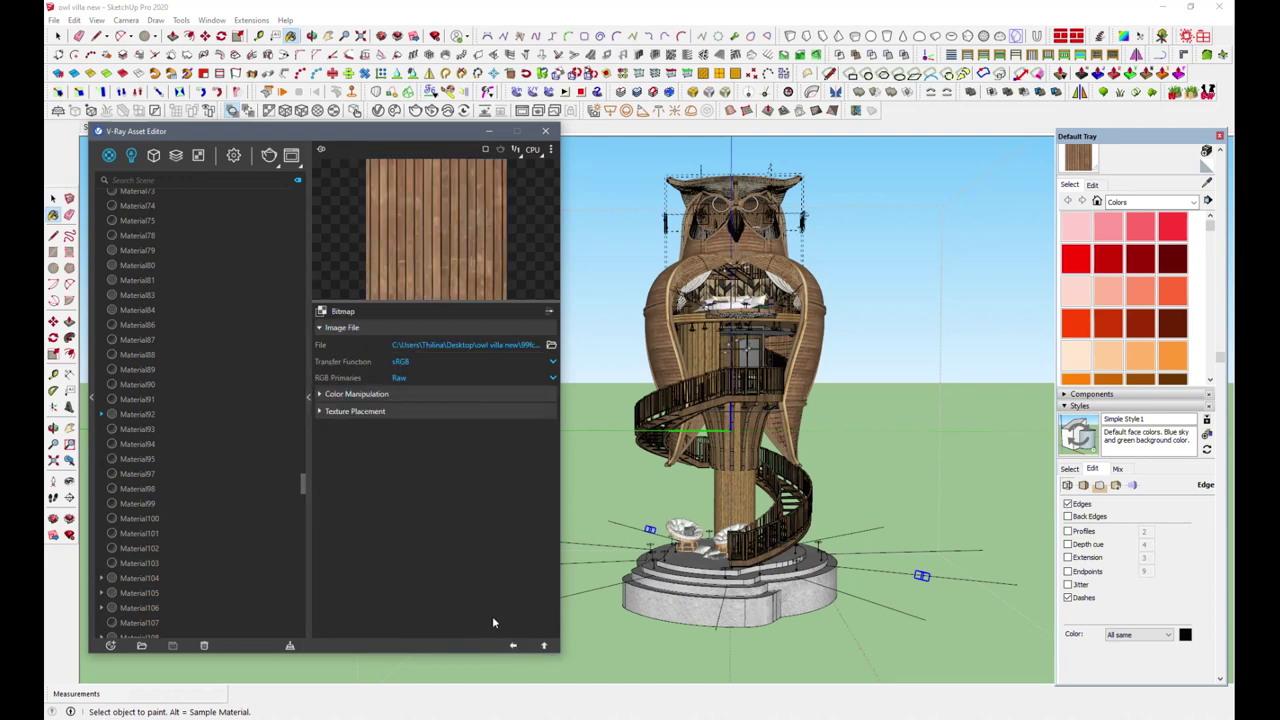
{"action": "left_click", "coordinate": [513, 646]}
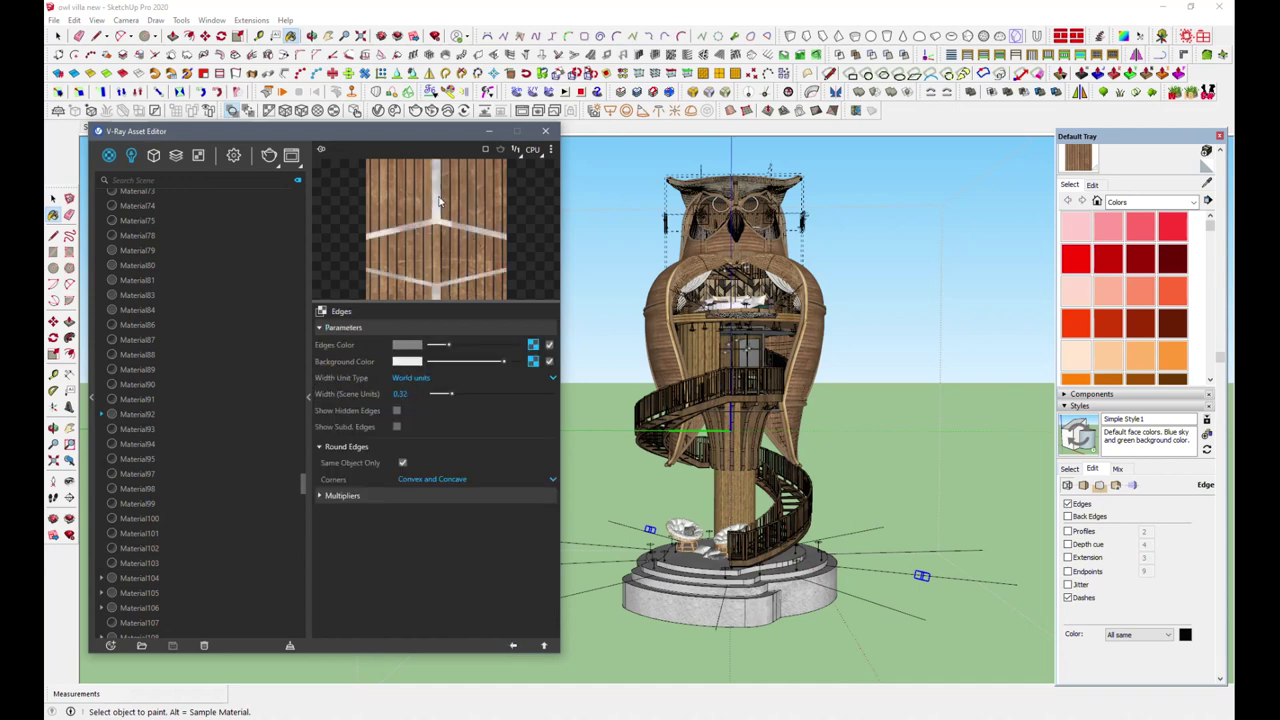
{"action": "left_click", "coordinate": [513, 646]}
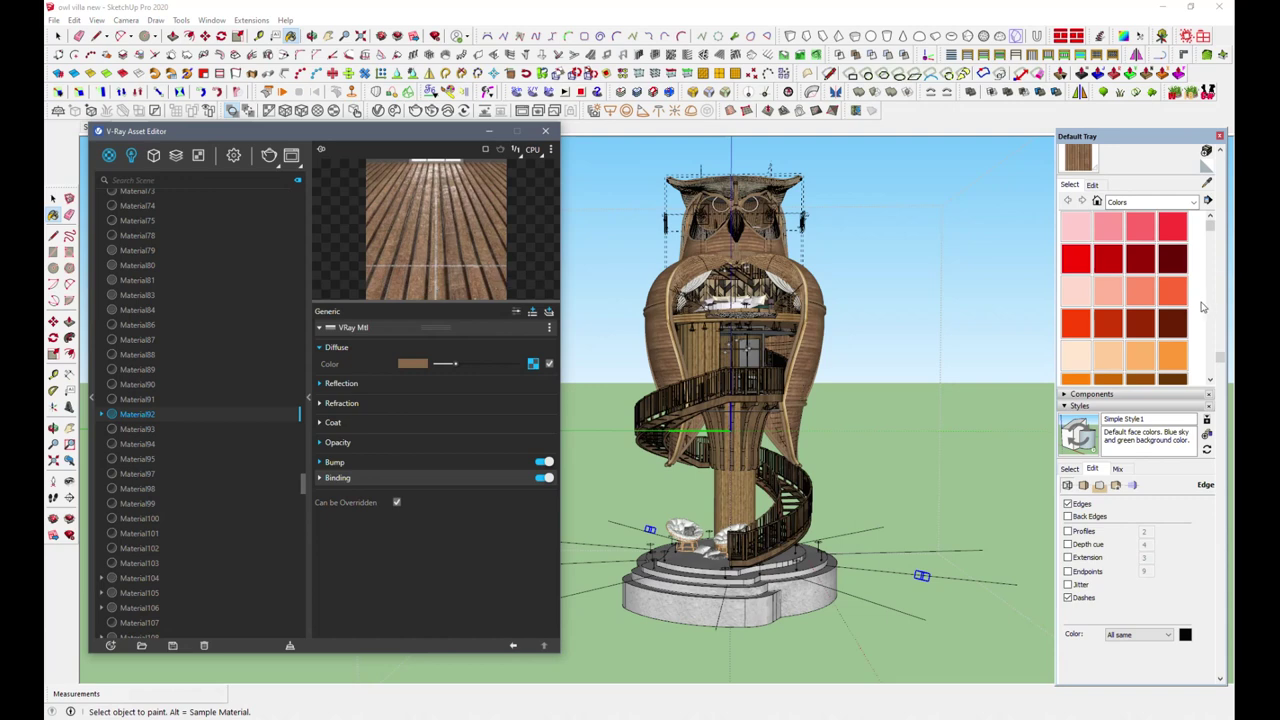
Step: Sample Material104 from the owl and review its reflection and bump bitmap, then sample darker wood Material26
{"action": "left_click", "coordinate": [1205, 184]}
{"action": "left_click", "coordinate": [704, 482]}
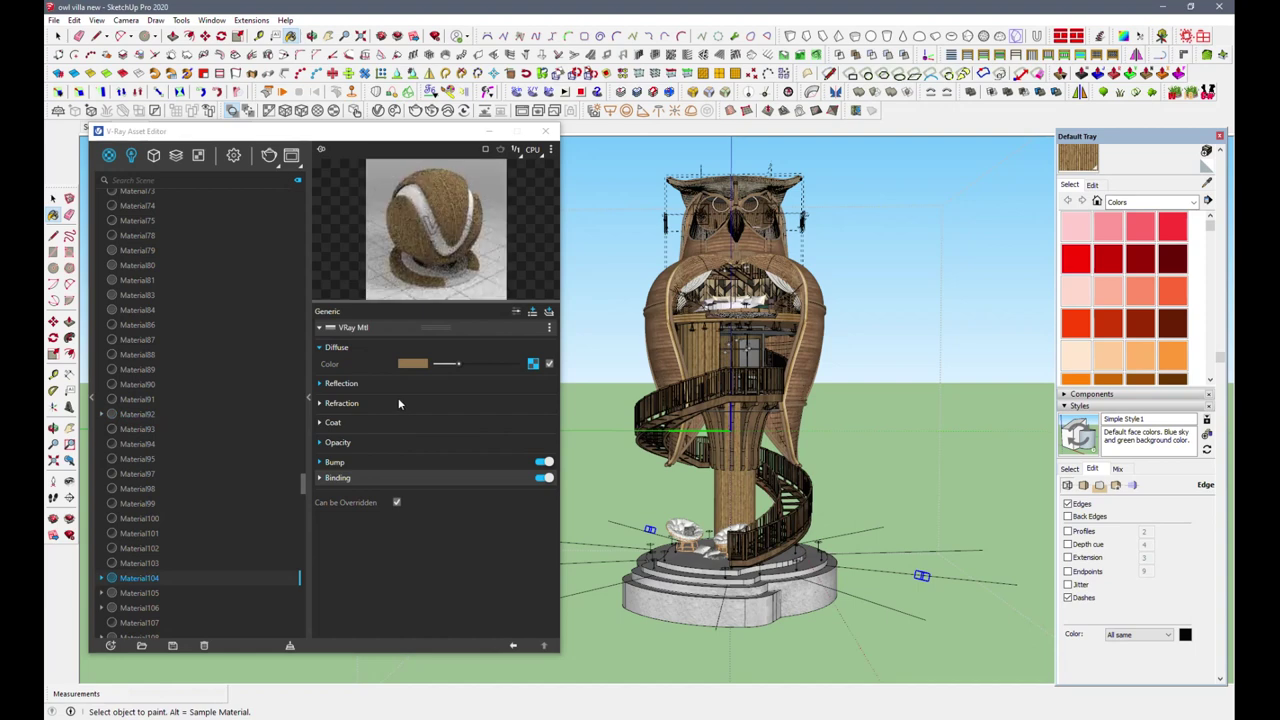
{"action": "left_click", "coordinate": [341, 383]}
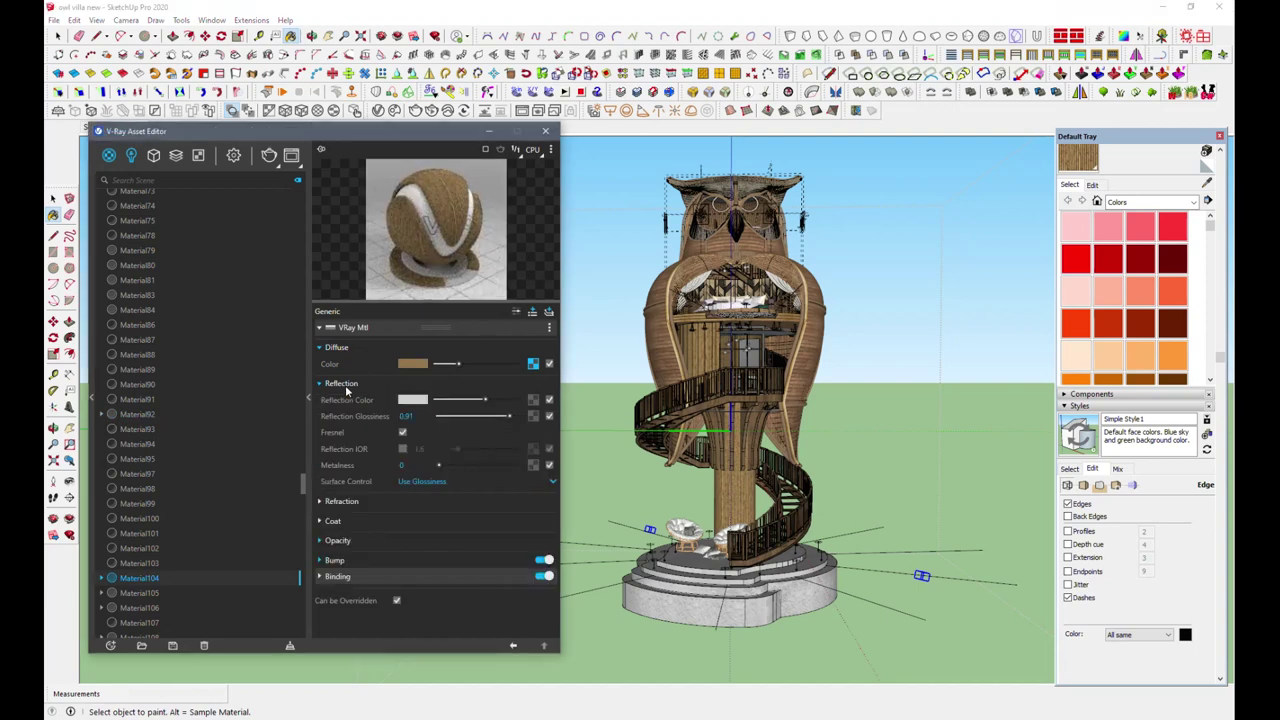
{"action": "left_click", "coordinate": [341, 383]}
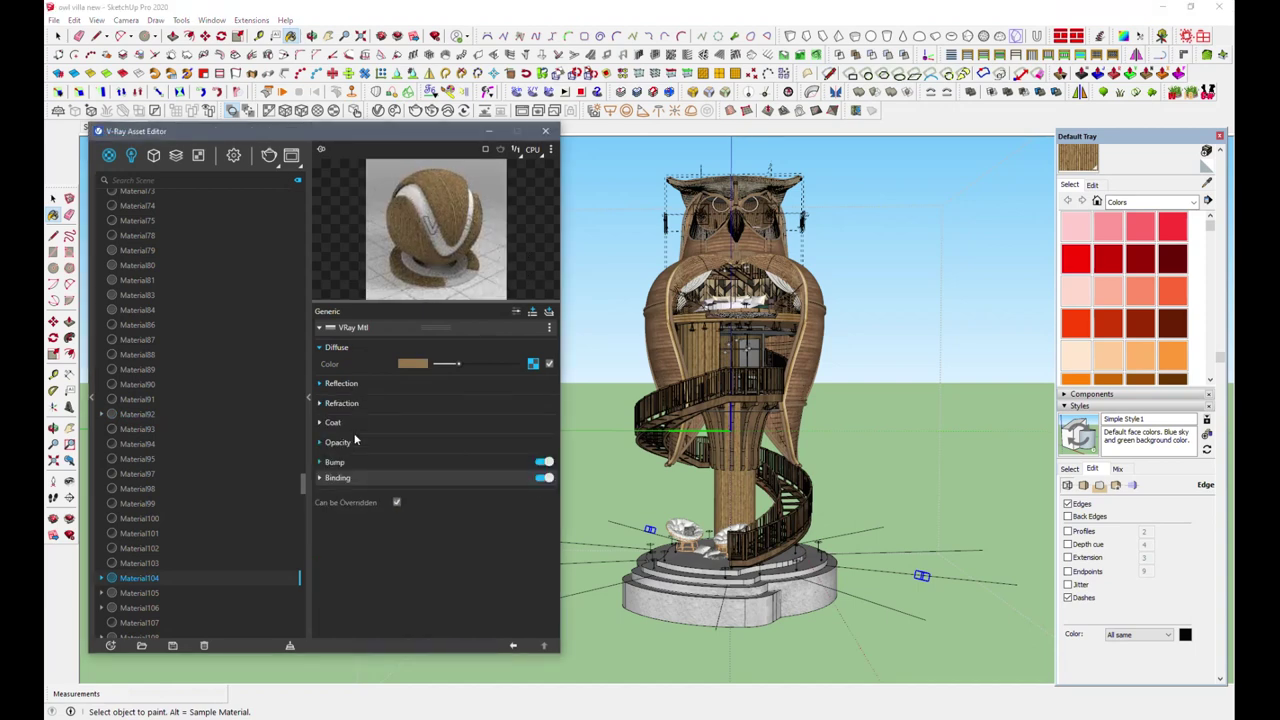
{"action": "left_click", "coordinate": [335, 462]}
{"action": "left_click", "coordinate": [548, 481]}
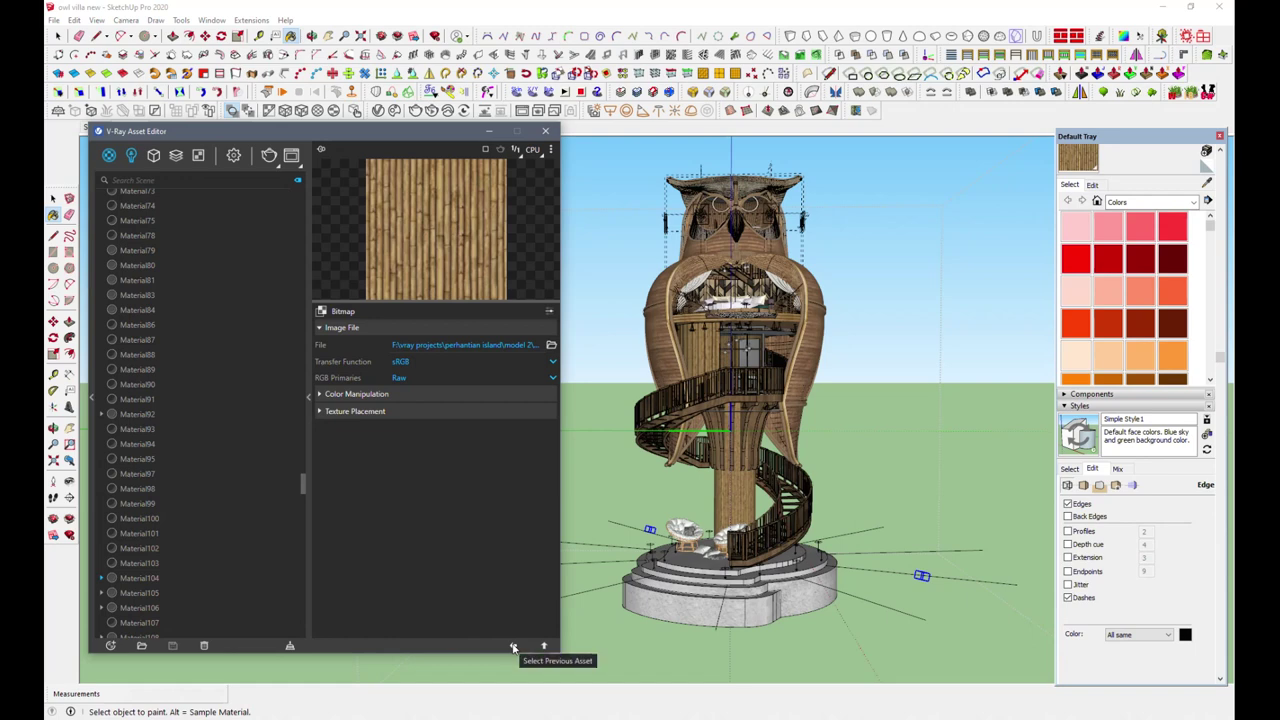
{"action": "left_click", "coordinate": [512, 646]}
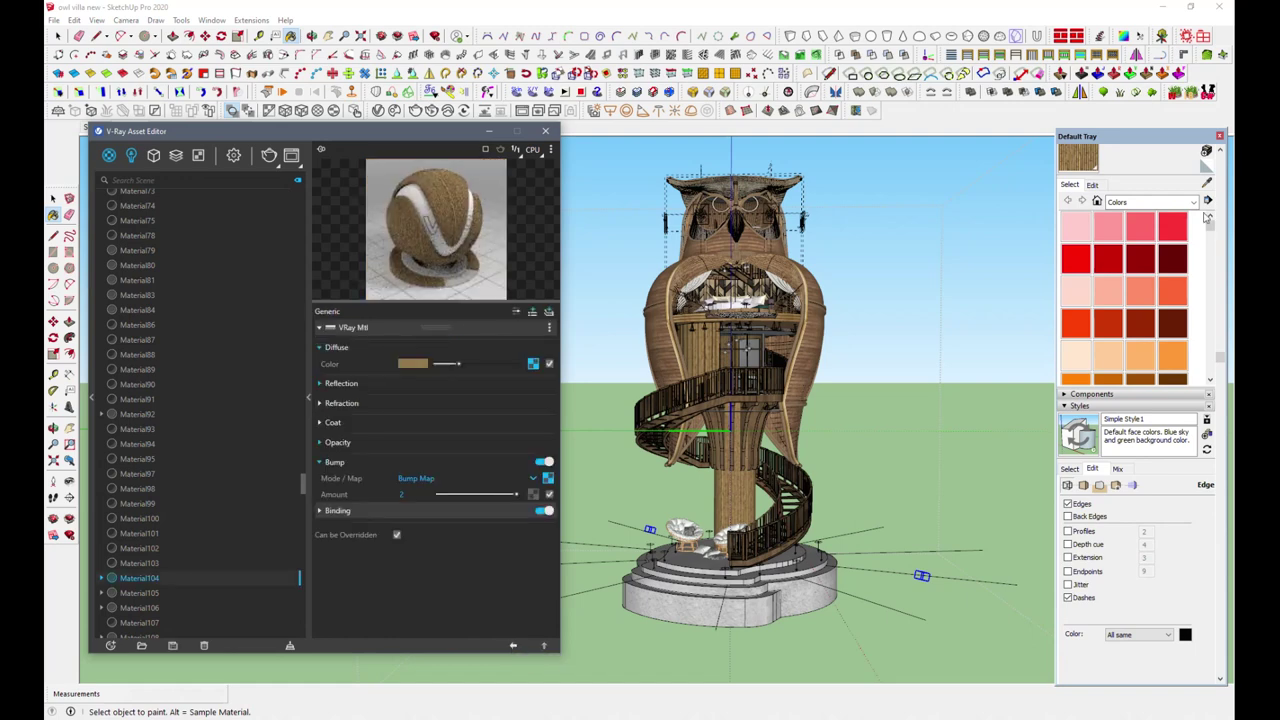
{"action": "key", "text": "alt"}
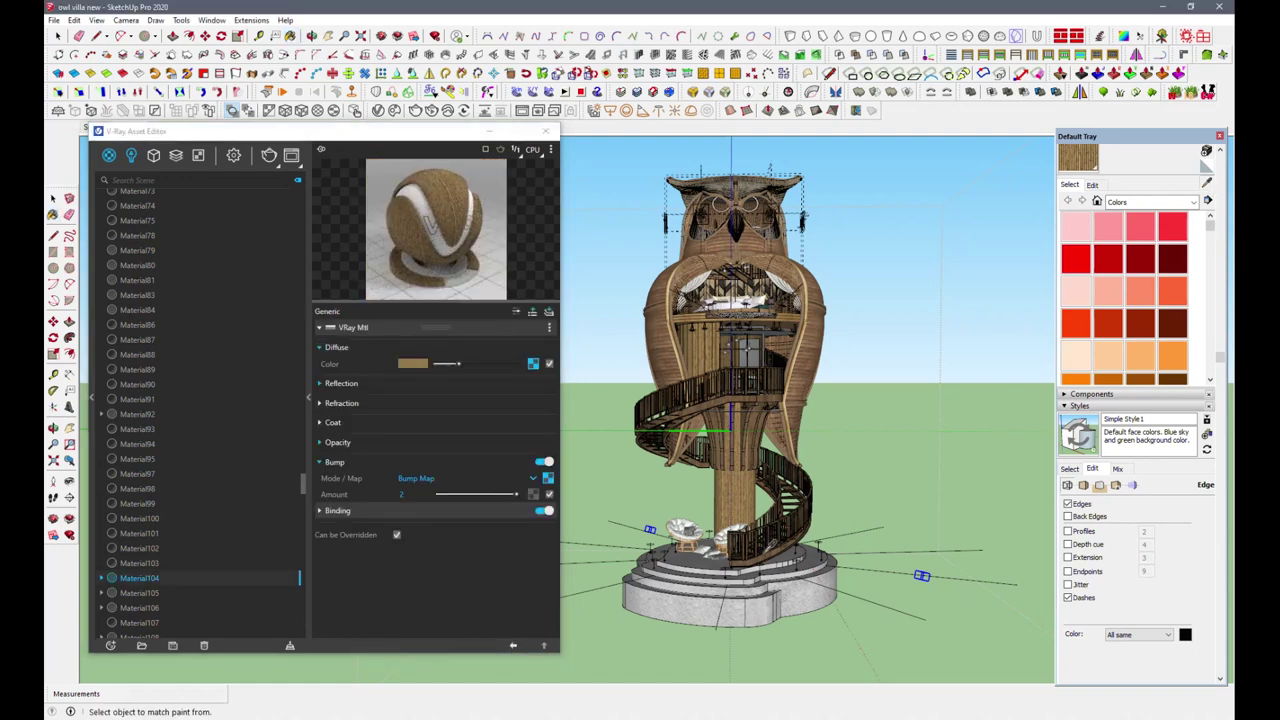
{"action": "left_click", "coordinate": [766, 406], "text": "alt"}
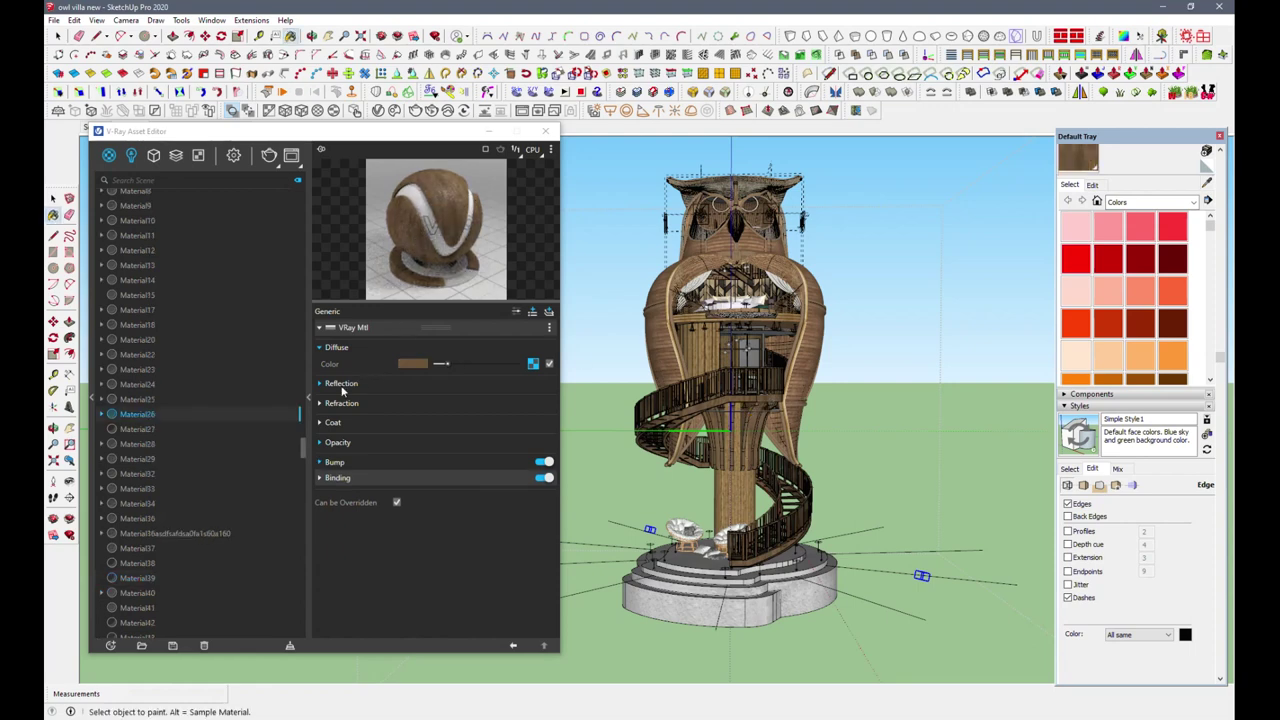
Step: Review Material26's reflection and bump bitmap, keeping its transfer function at sRGB
{"action": "left_click", "coordinate": [340, 384]}
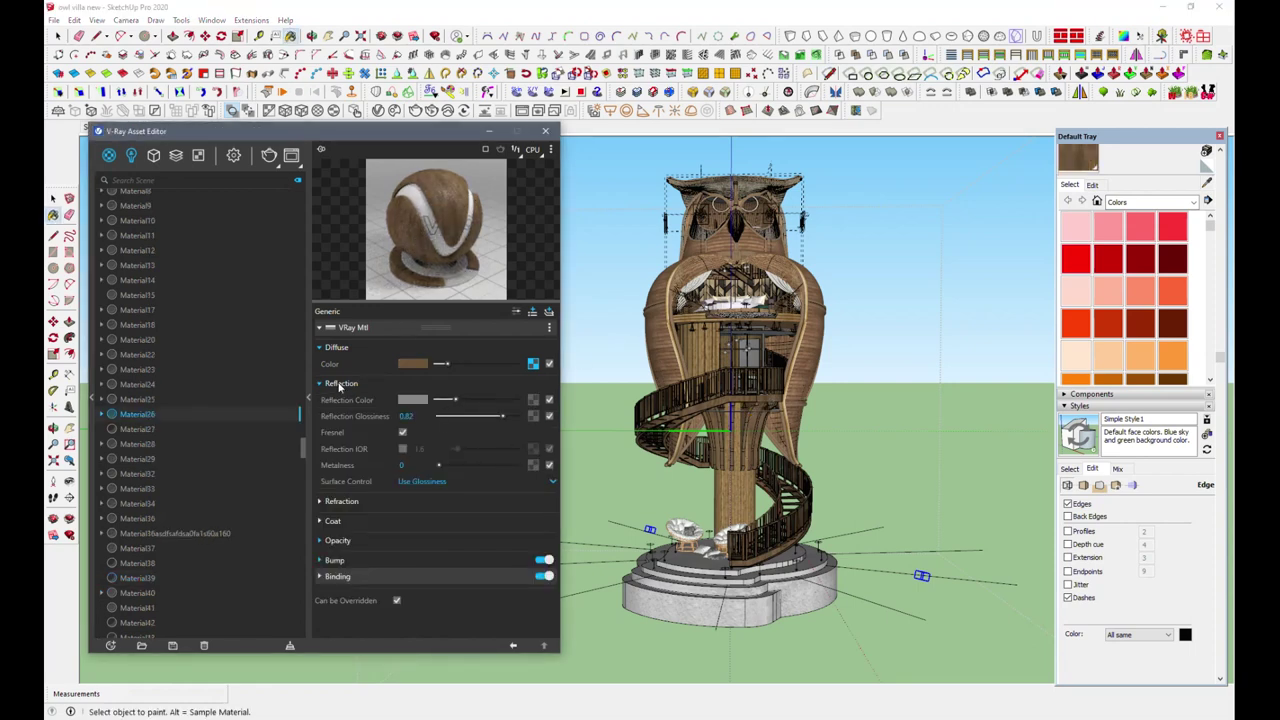
{"action": "left_click", "coordinate": [340, 384]}
{"action": "left_click", "coordinate": [340, 463]}
{"action": "left_click", "coordinate": [548, 481]}
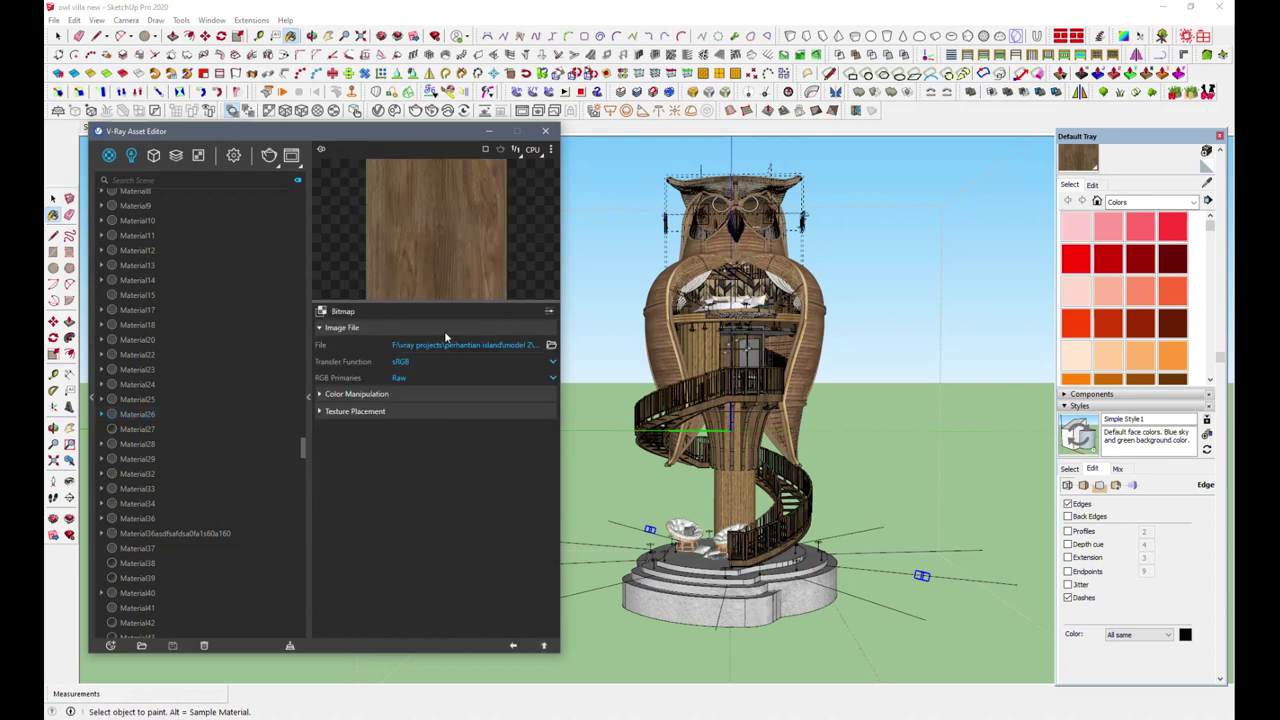
{"action": "left_click", "coordinate": [405, 363]}
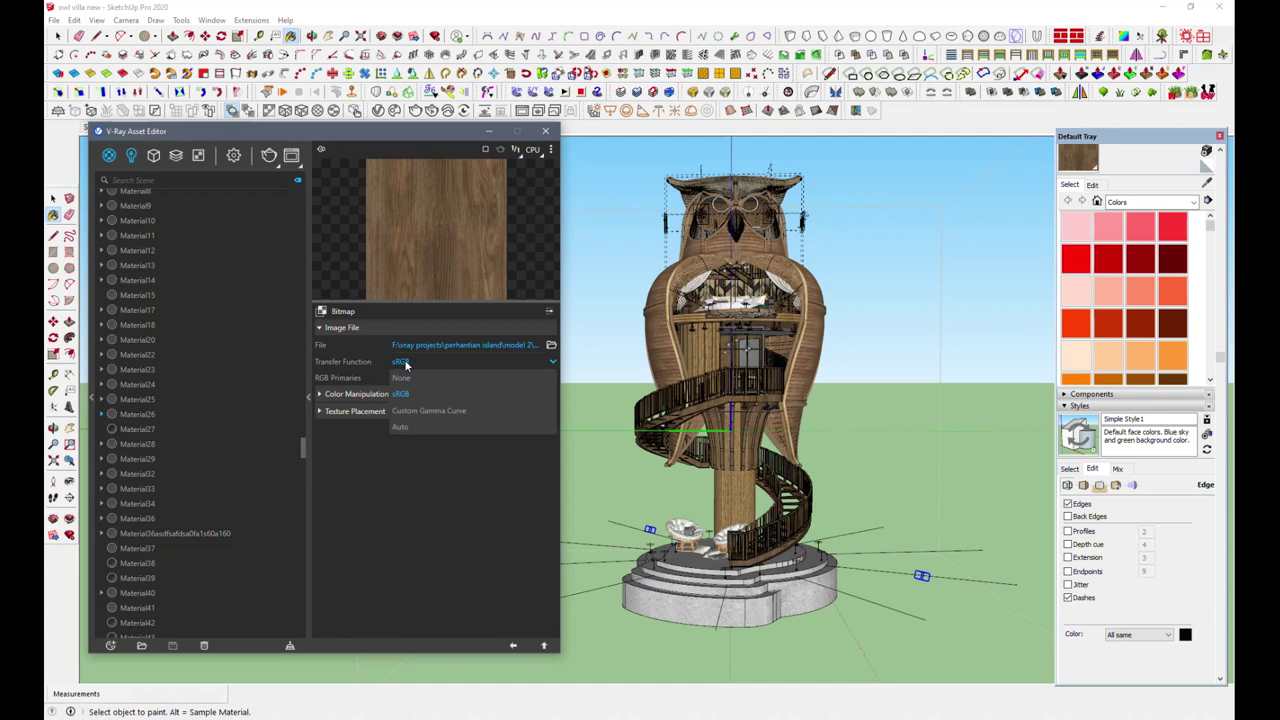
{"action": "left_click", "coordinate": [405, 363]}
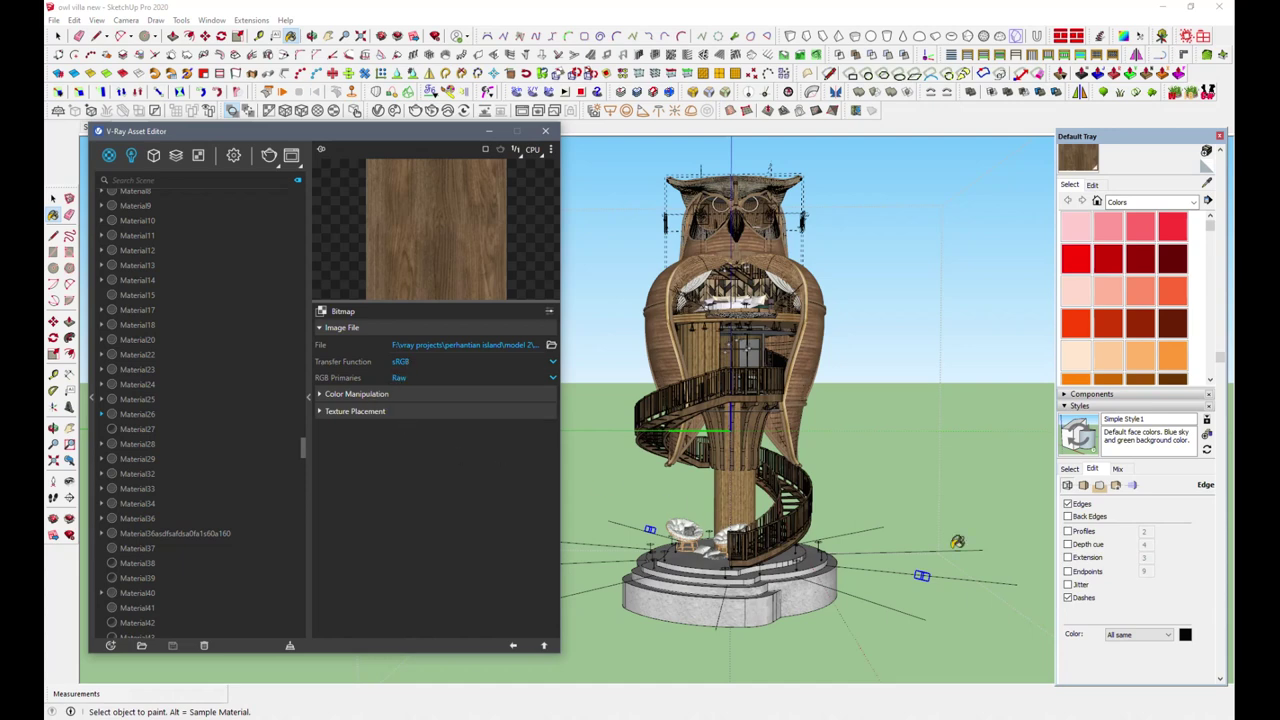
Step: Sample the window glass to load Glass Window Cement Gray into the editor
{"action": "left_click", "coordinate": [1207, 187]}
{"action": "left_click", "coordinate": [1207, 185]}
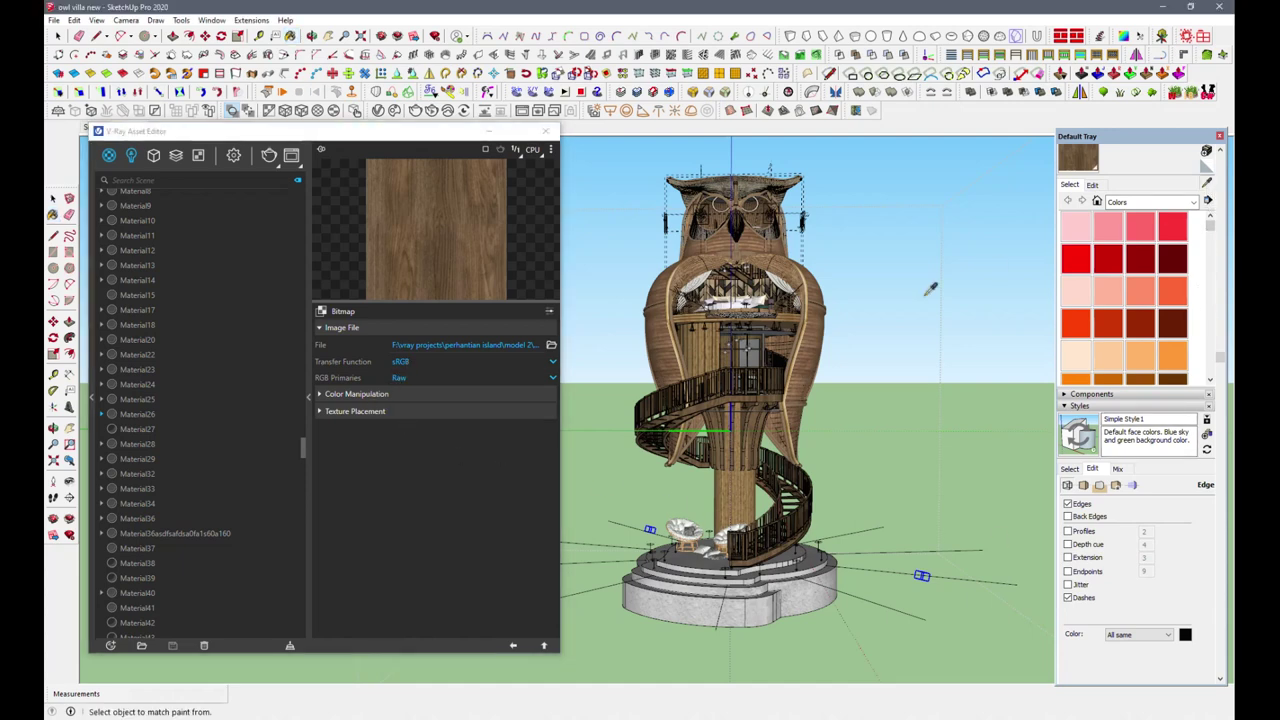
{"action": "left_click", "coordinate": [748, 352]}
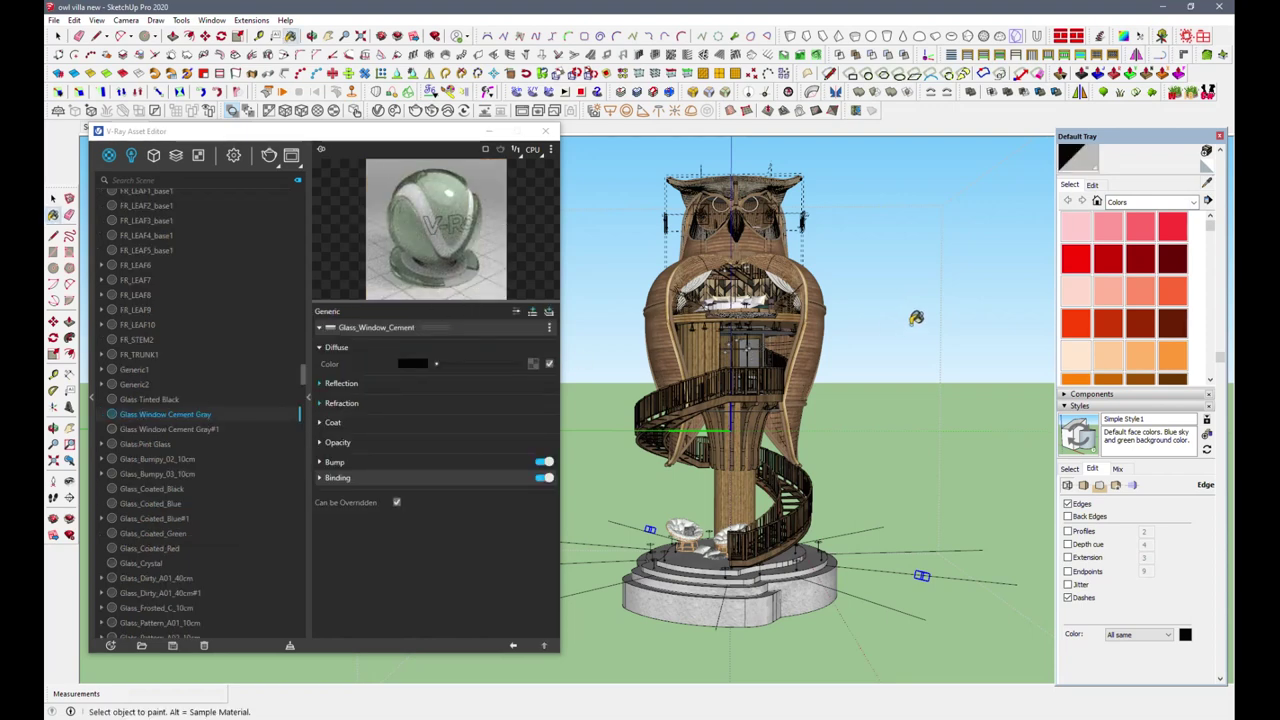
Step: Sample Material105 from the owl's wood, check its reflection and bump, then show V-Ray render settings
{"action": "left_click", "coordinate": [1207, 184]}
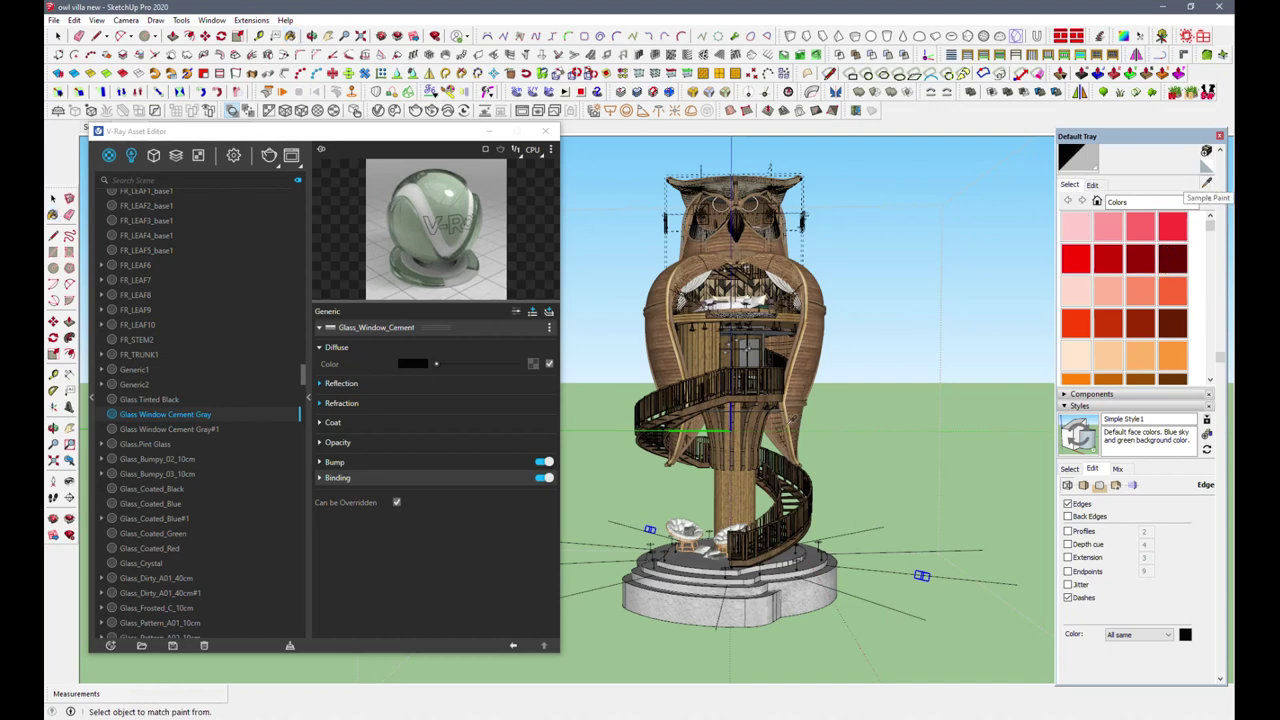
{"action": "left_click", "coordinate": [792, 412]}
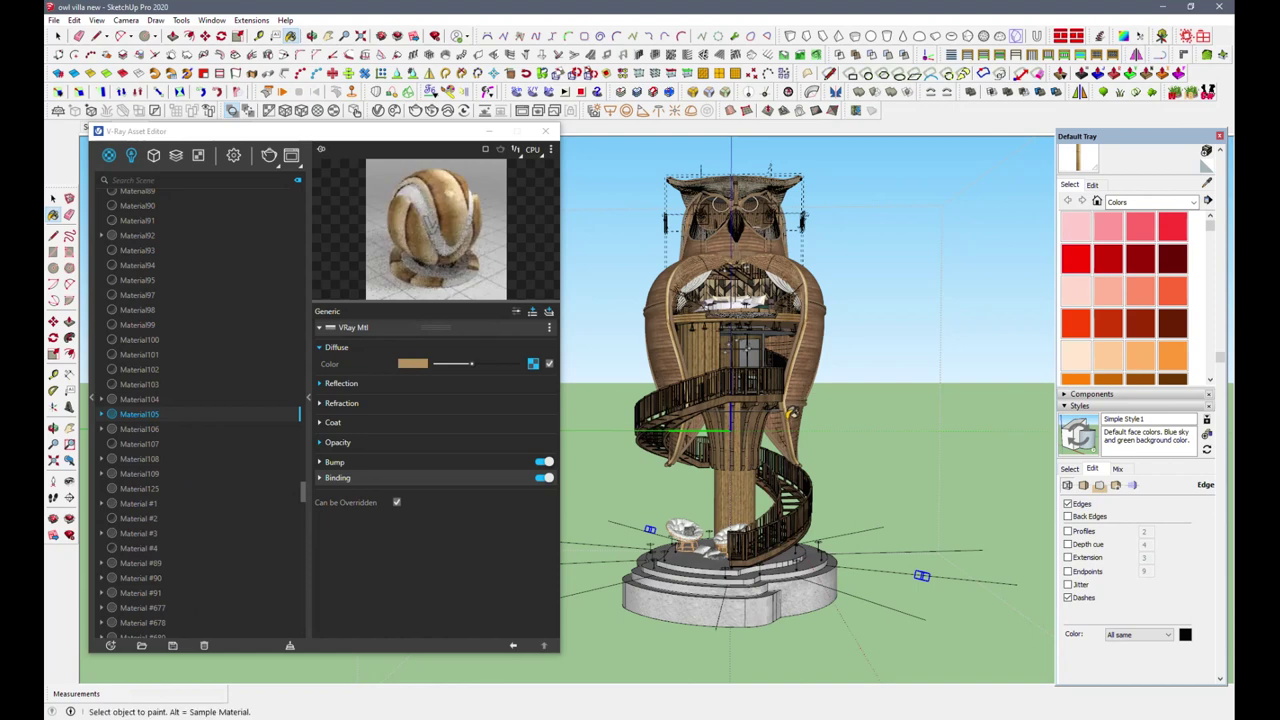
{"action": "left_click", "coordinate": [355, 383]}
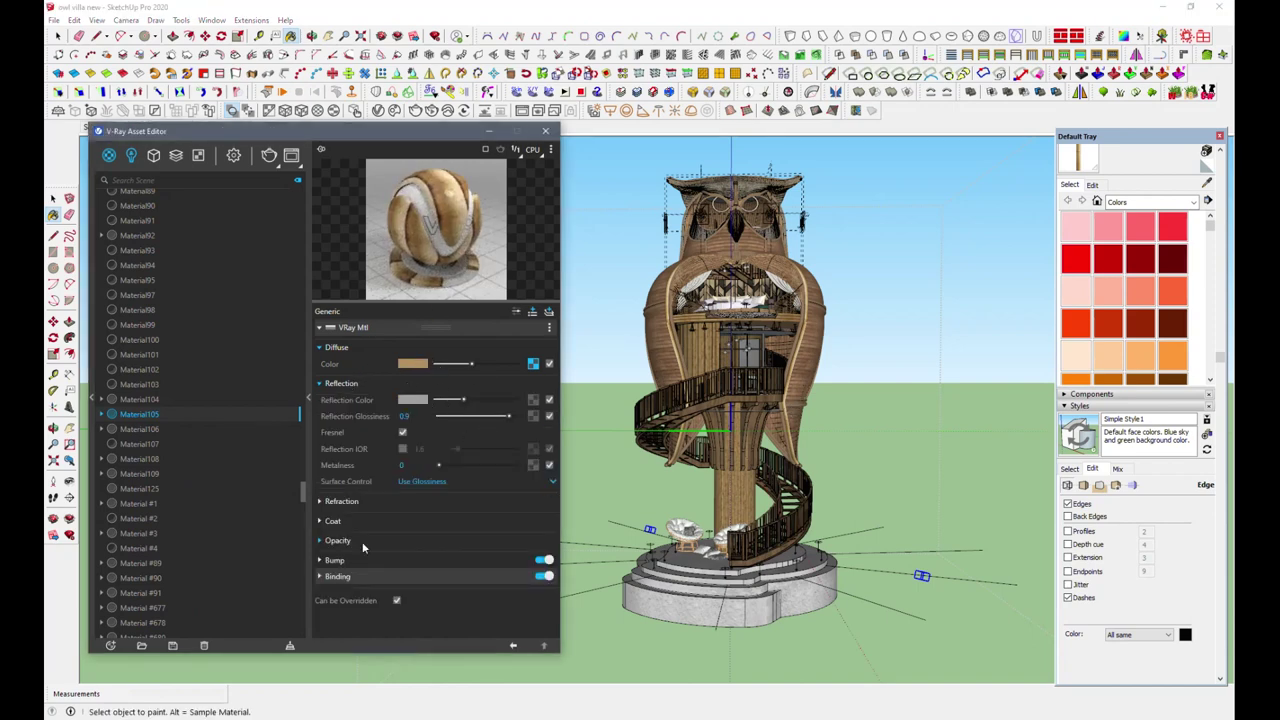
{"action": "left_click", "coordinate": [335, 560]}
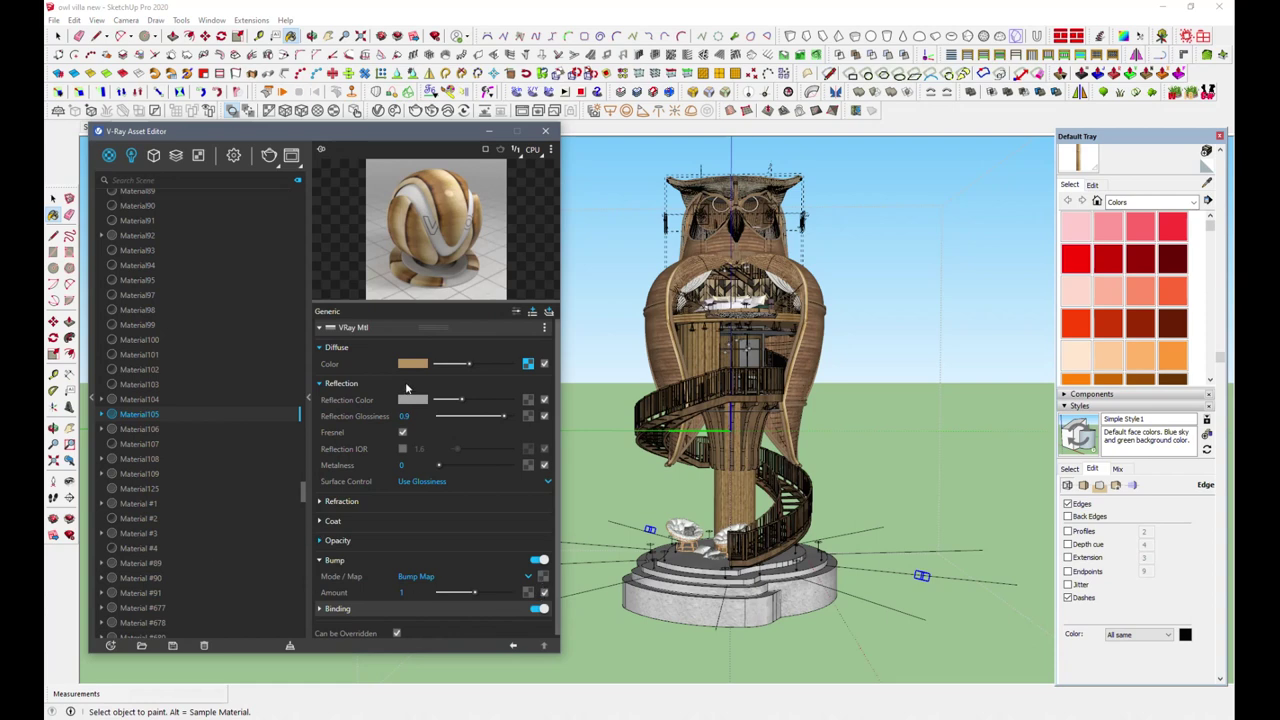
{"action": "left_click", "coordinate": [57, 35]}
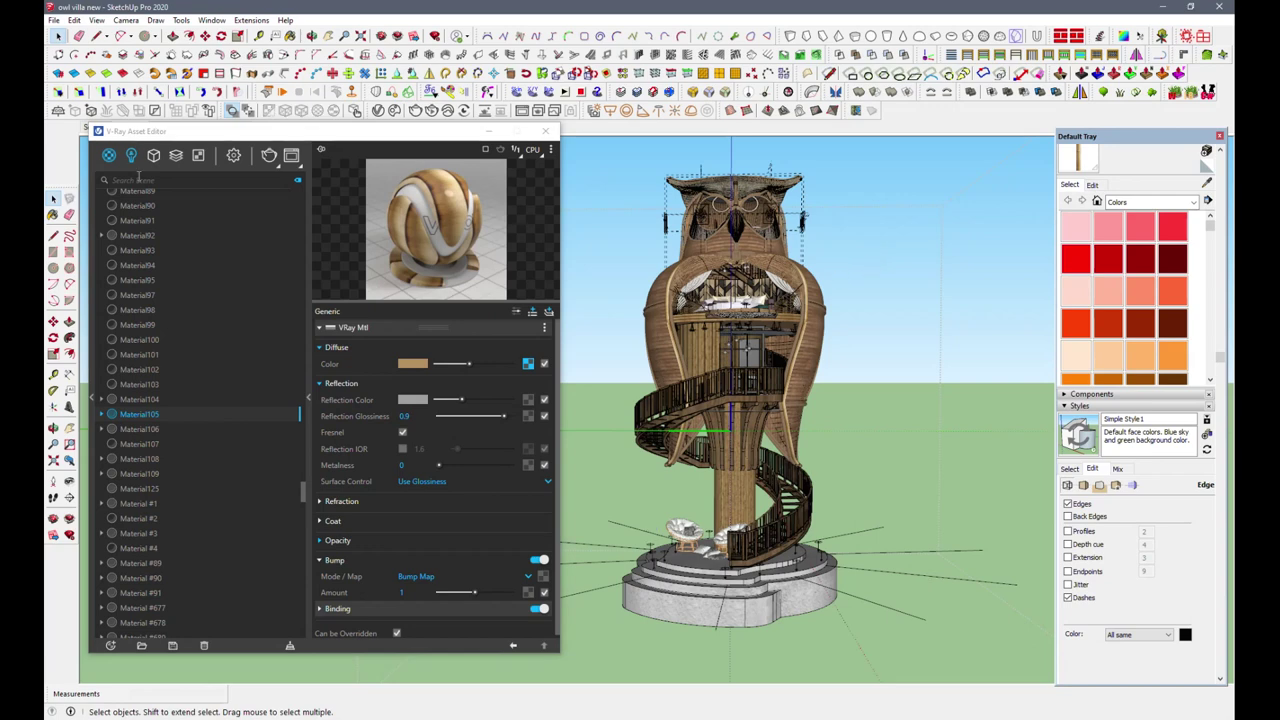
{"action": "left_click", "coordinate": [233, 157]}
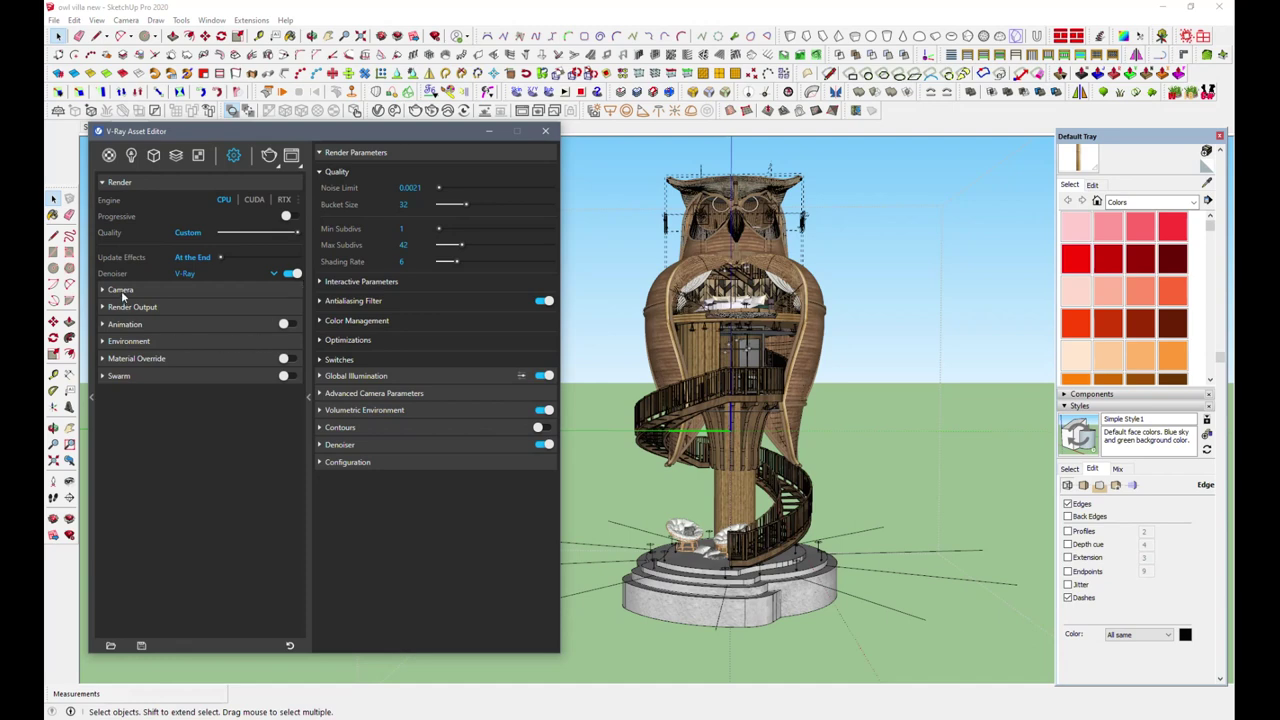
Step: Turn on depth of field and expand effects, 1800×2250 output, Brute force GI and advanced camera rollouts
{"action": "left_click", "coordinate": [121, 290]}
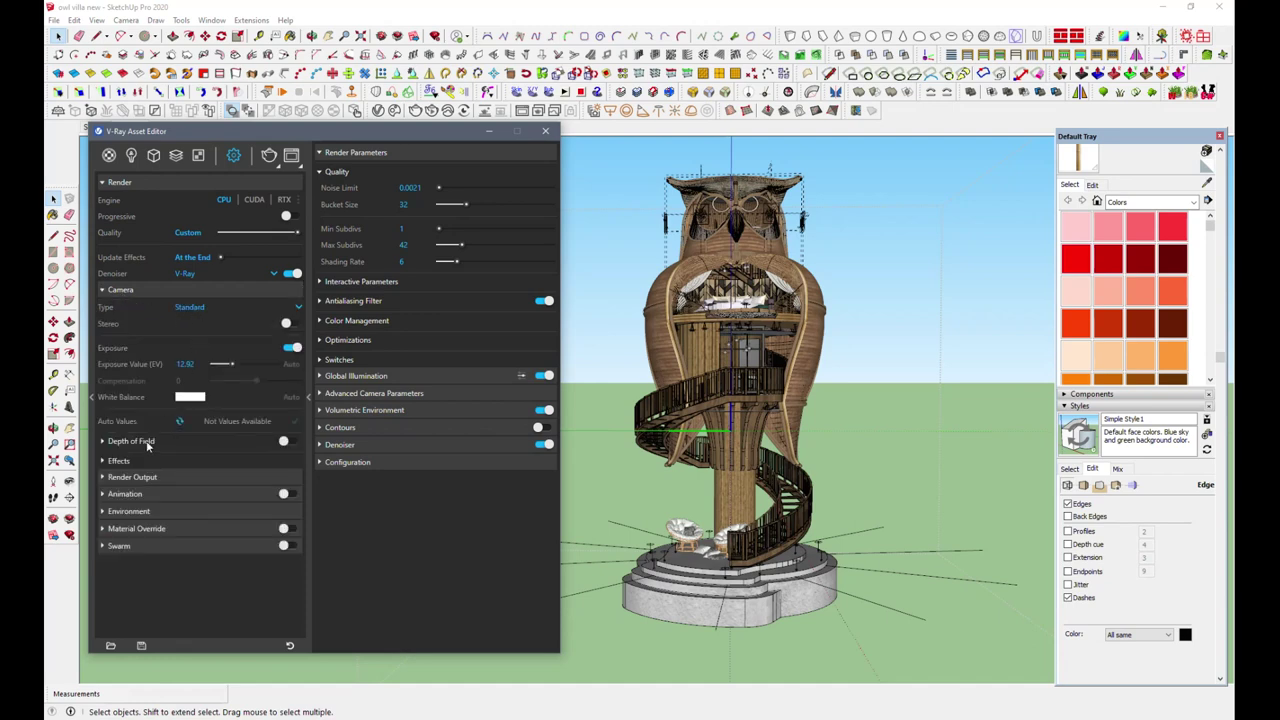
{"action": "left_click", "coordinate": [287, 441]}
{"action": "left_click", "coordinate": [133, 460]}
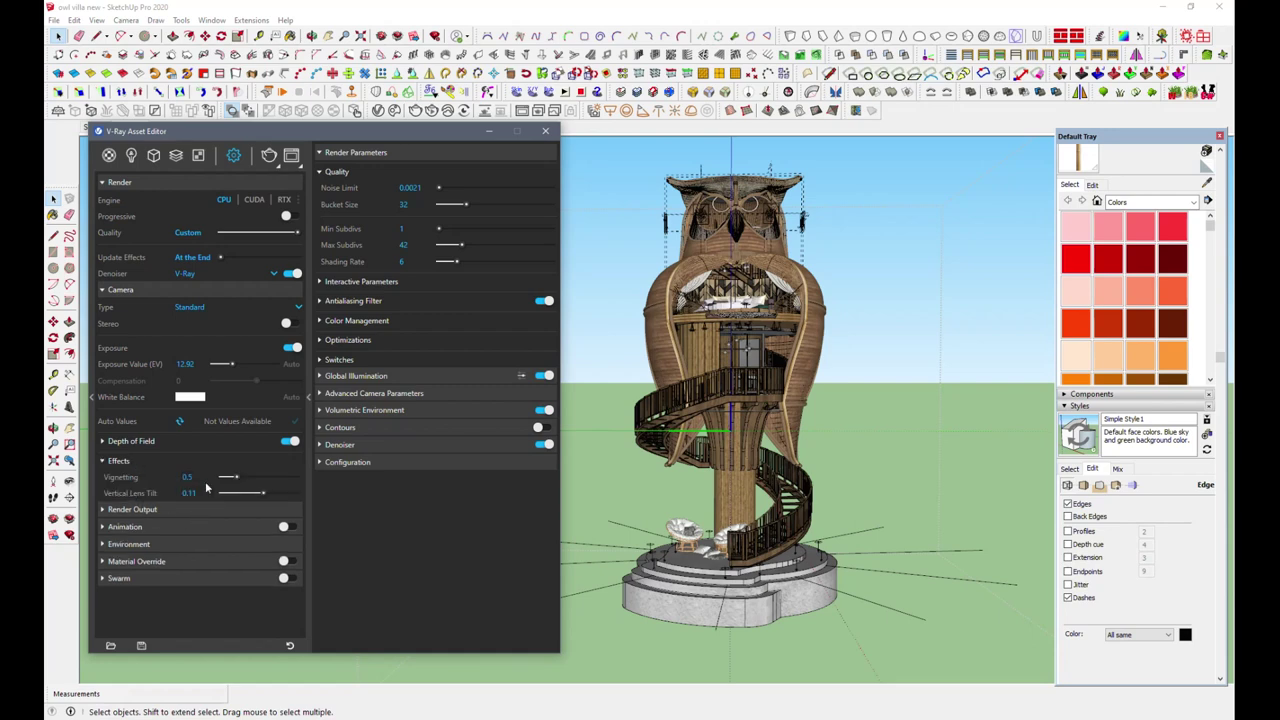
{"action": "left_click", "coordinate": [158, 512]}
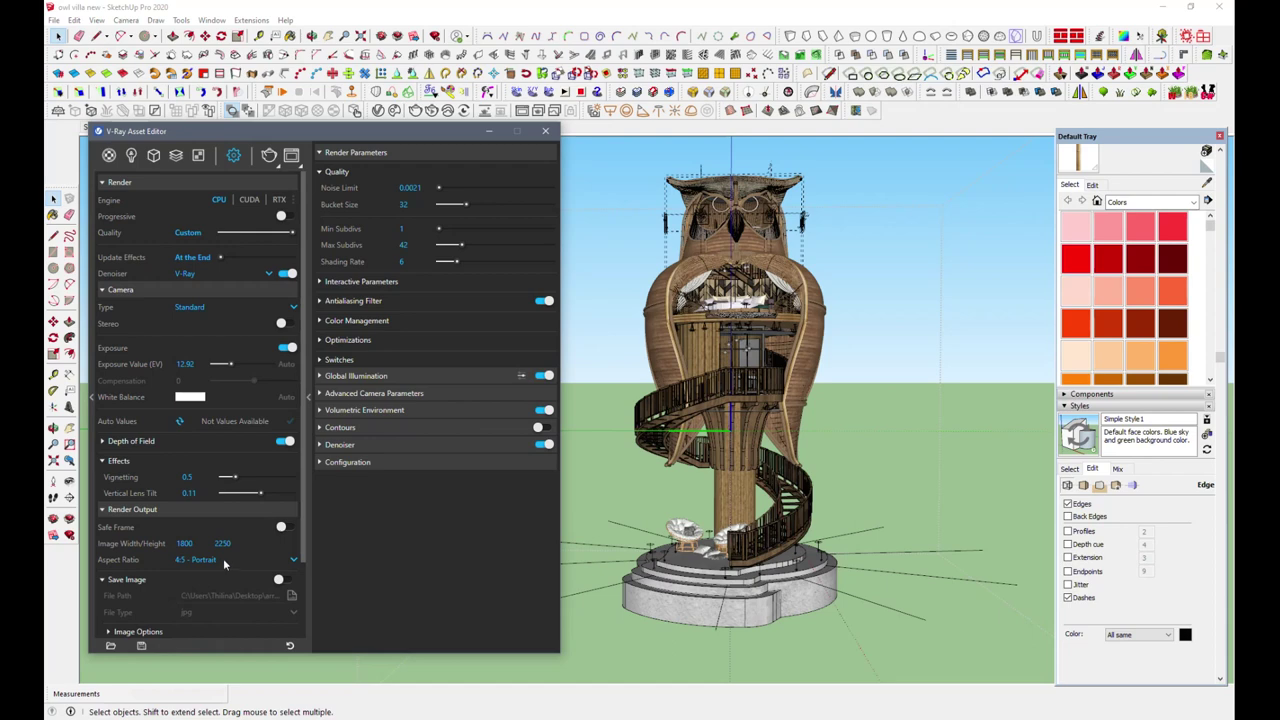
{"action": "left_click", "coordinate": [356, 377]}
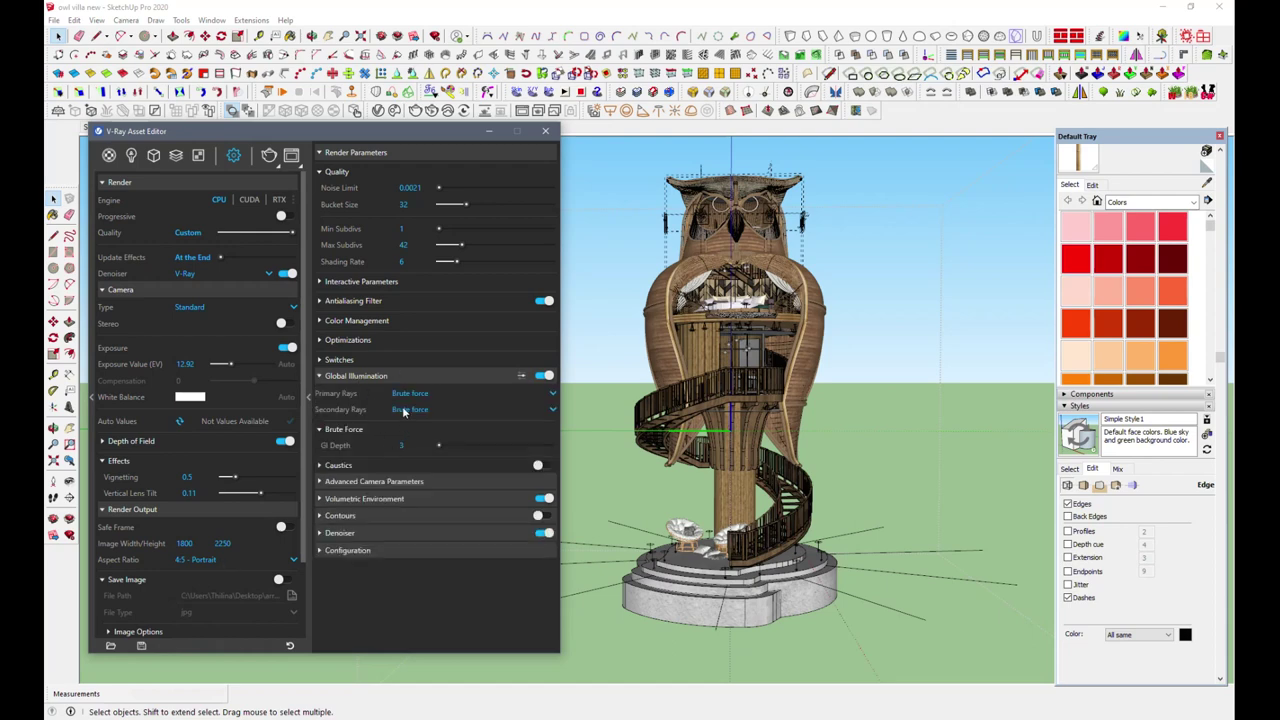
{"action": "left_click", "coordinate": [362, 486]}
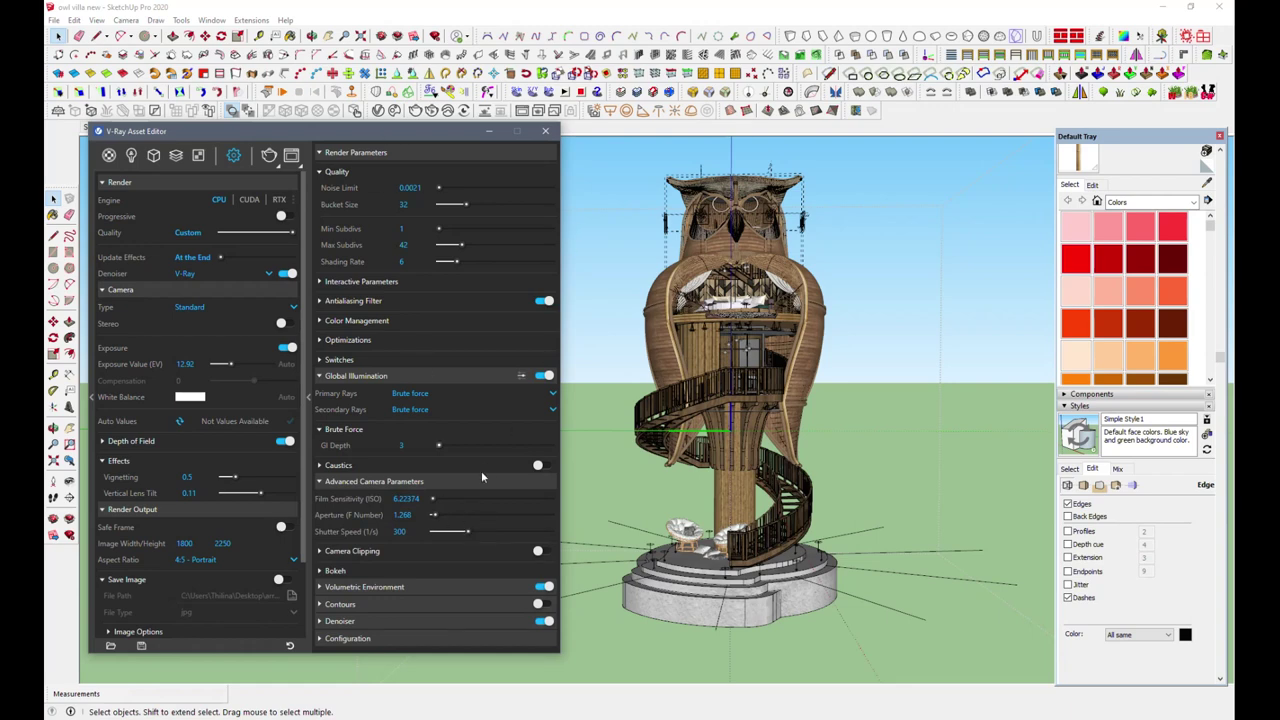
{"action": "left_click", "coordinate": [348, 624]}
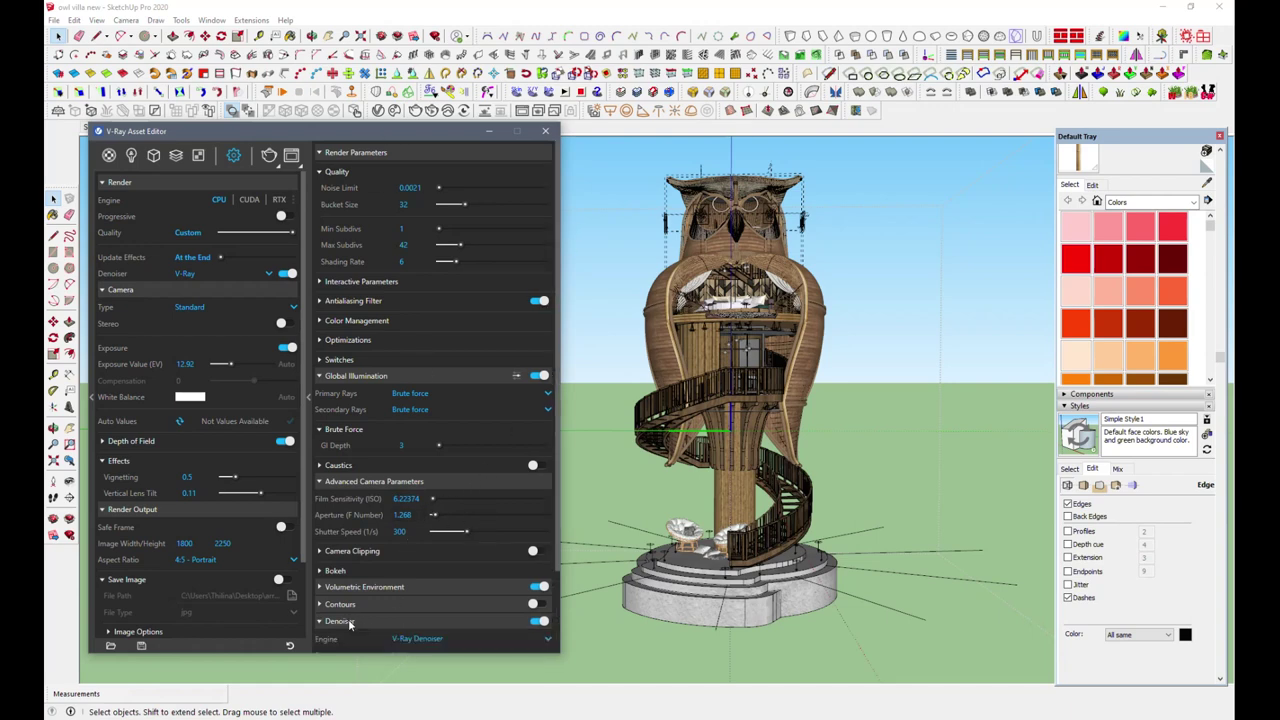
Step: Reveal the Mild-preset V-Ray Denoiser settings, stretch the Asset Editor taller, and launch the render
{"action": "scroll", "coordinate": [469, 596], "scroll_direction": "down", "scroll_amount": 2}
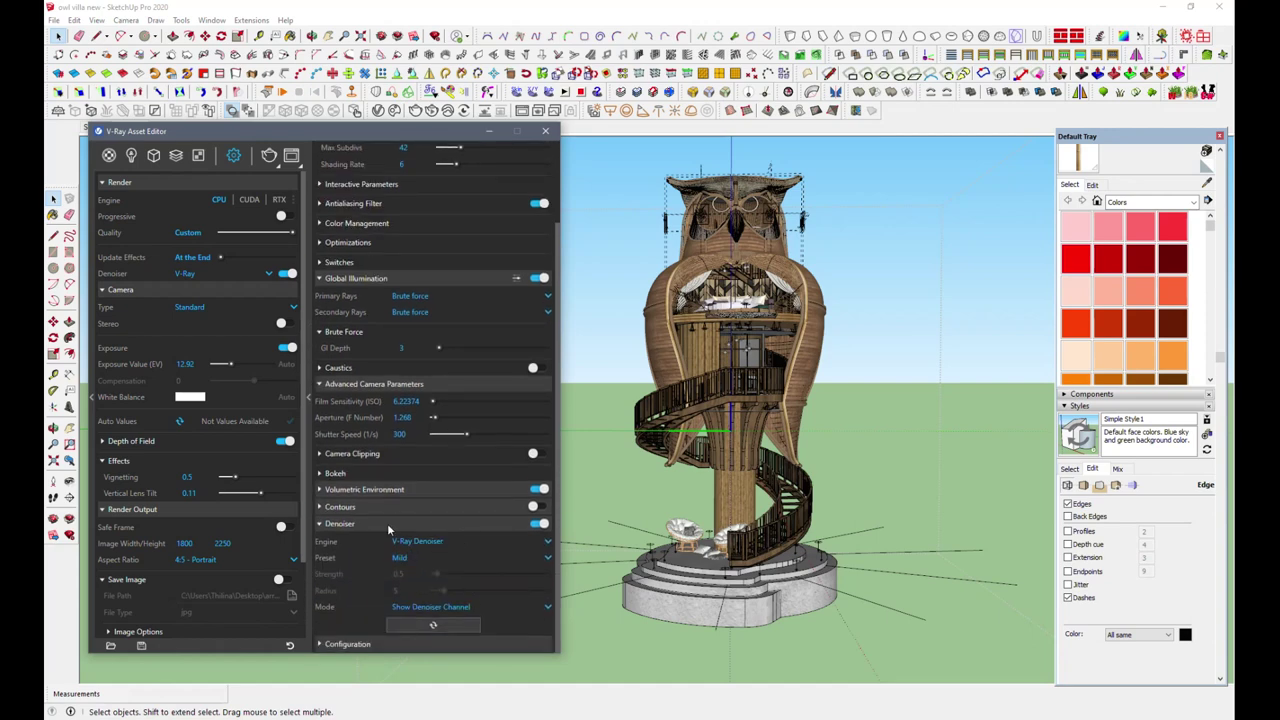
{"action": "left_click_drag", "start_coordinate": [364, 654], "coordinate": [366, 682]}
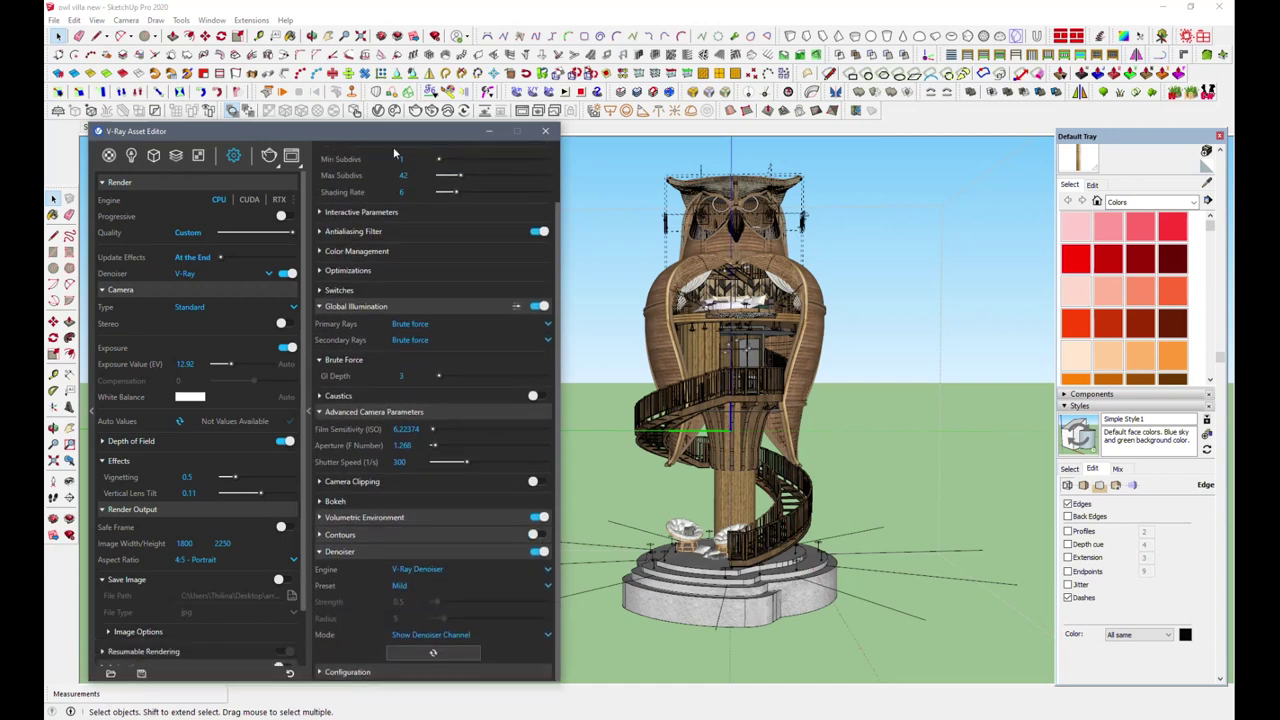
{"action": "left_click_drag", "start_coordinate": [392, 126], "coordinate": [409, 18]}
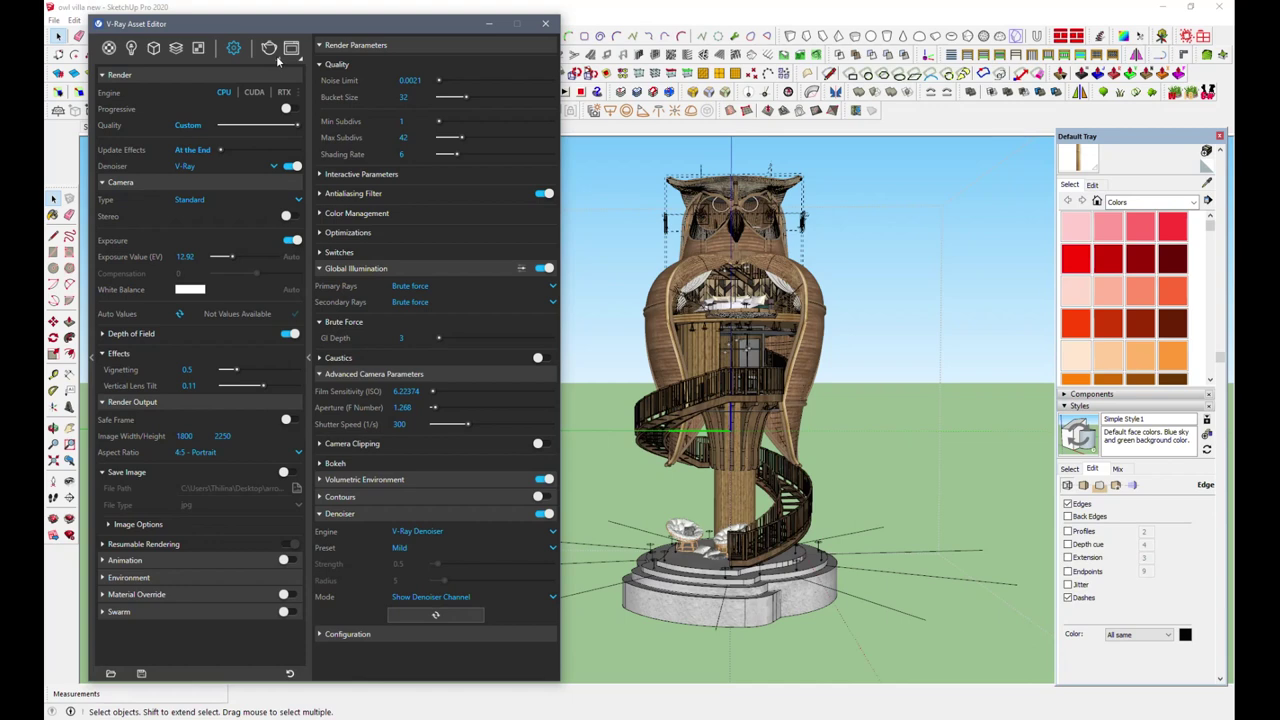
{"action": "left_click_drag", "start_coordinate": [278, 60], "coordinate": [290, 52]}
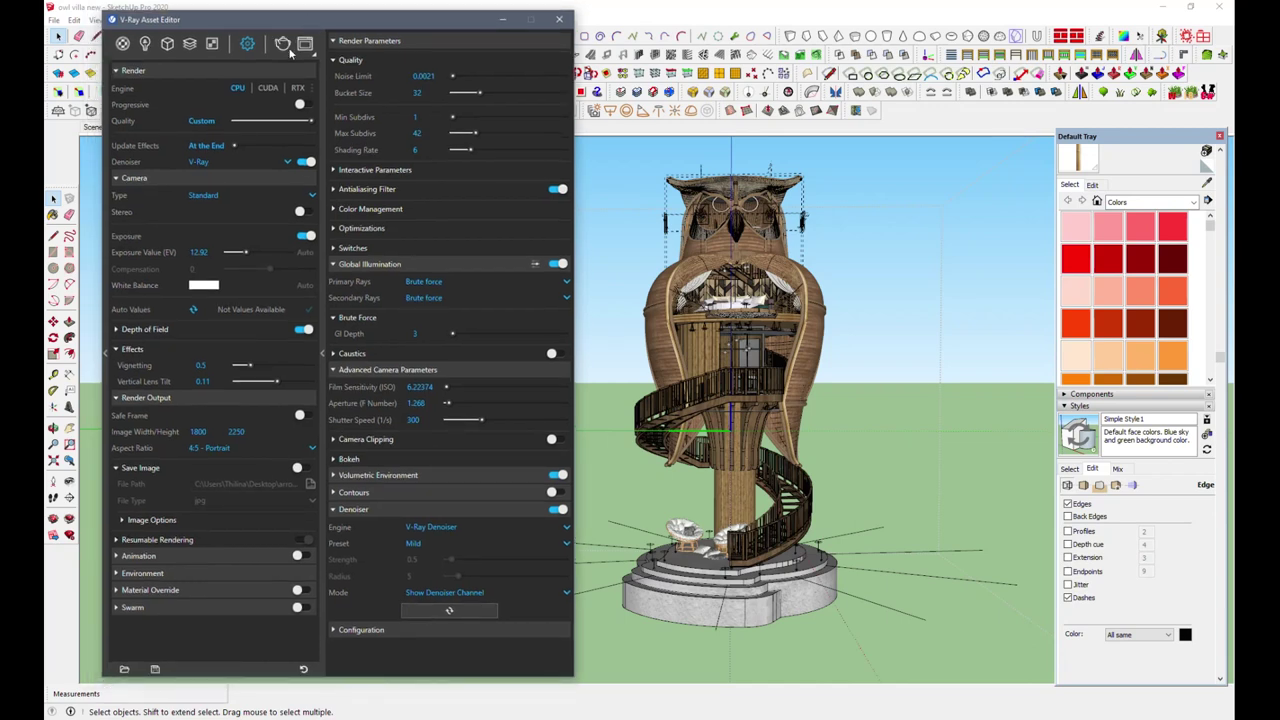
{"action": "left_click_drag", "start_coordinate": [293, 58], "coordinate": [278, 67]}
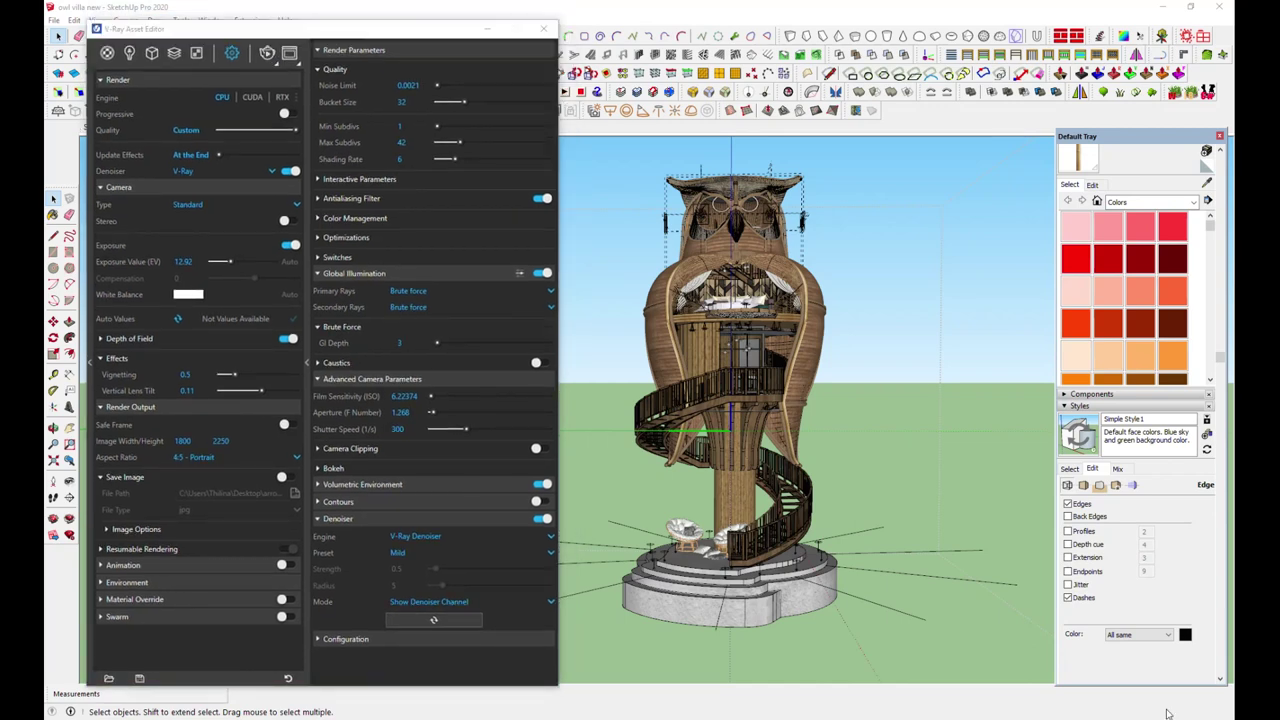
{"action": "left_click", "coordinate": [267, 52]}
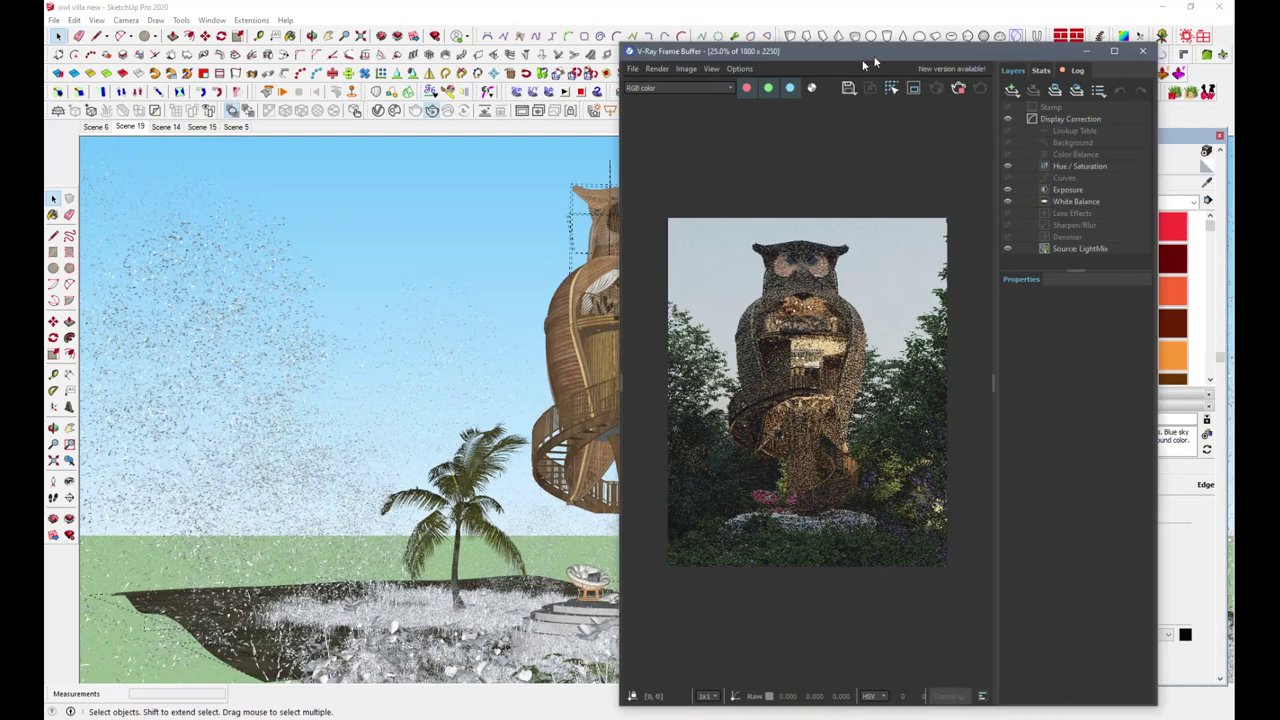
Step: Move the Frame Buffer left, check Display Correction, Hue/Saturation and Exposure, and lower White Balance temperature
{"action": "left_click_drag", "start_coordinate": [873, 55], "coordinate": [399, 40]}
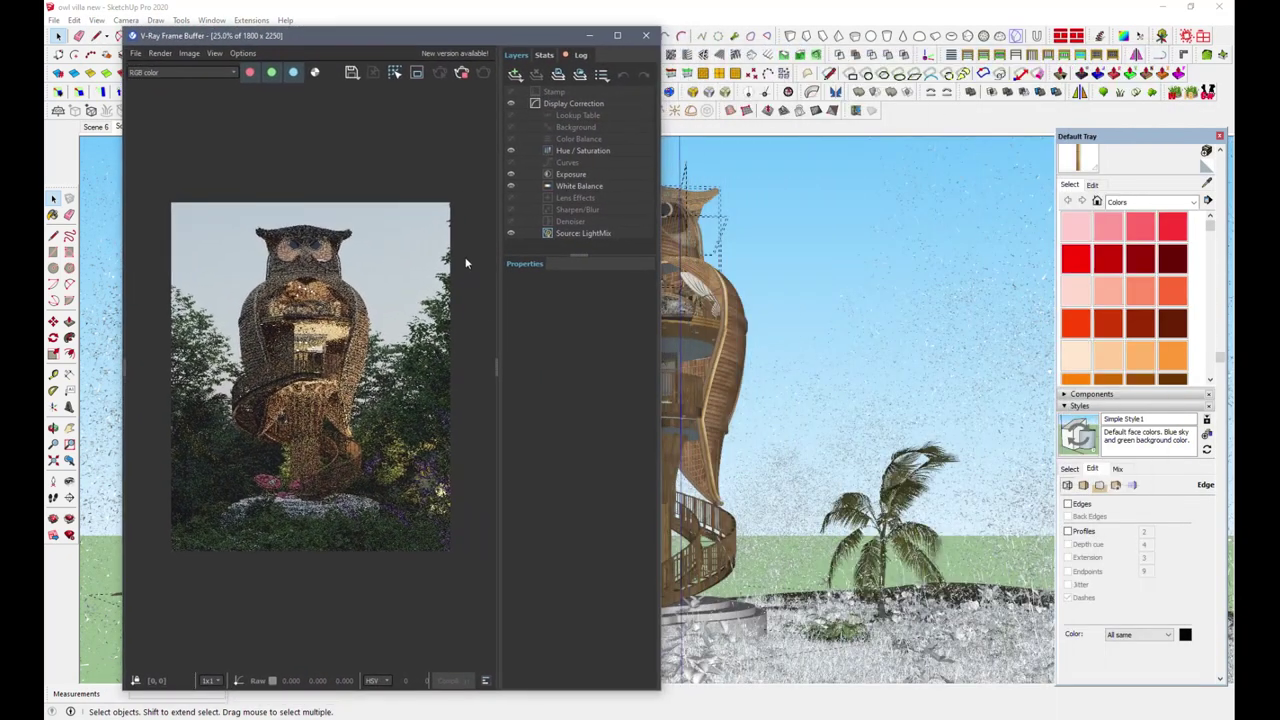
{"action": "left_click", "coordinate": [567, 107]}
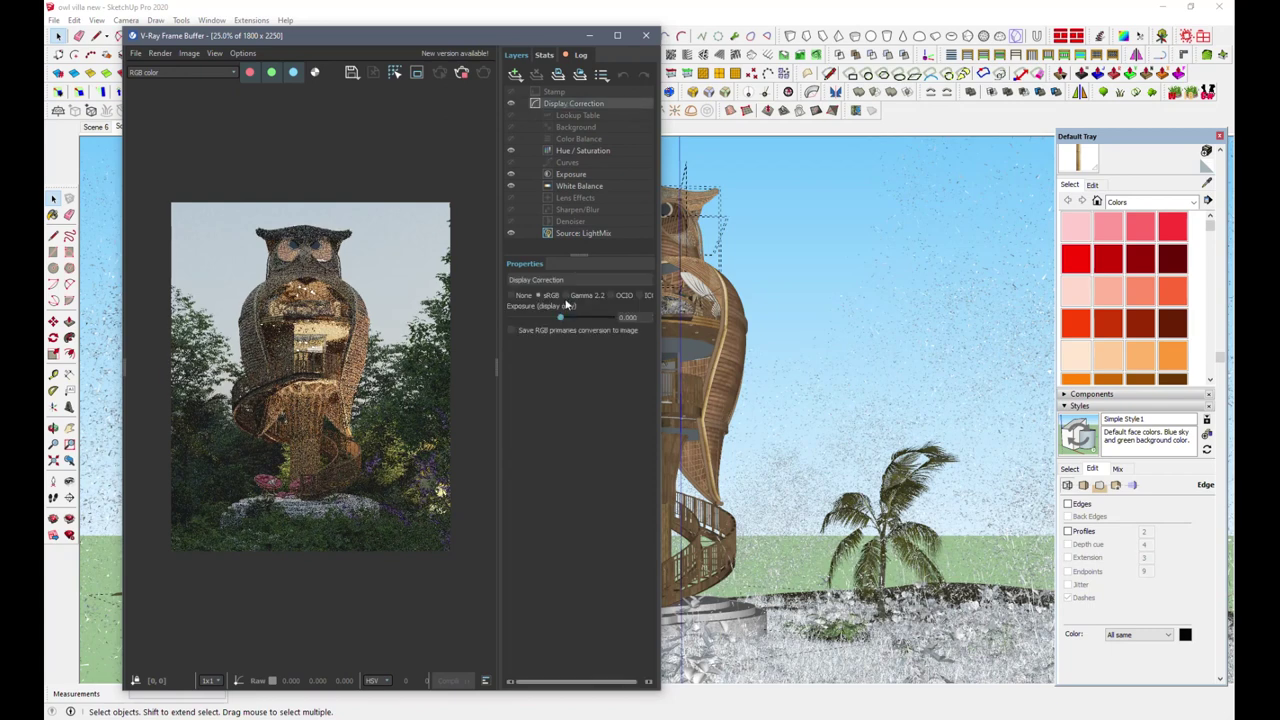
{"action": "left_click", "coordinate": [583, 152]}
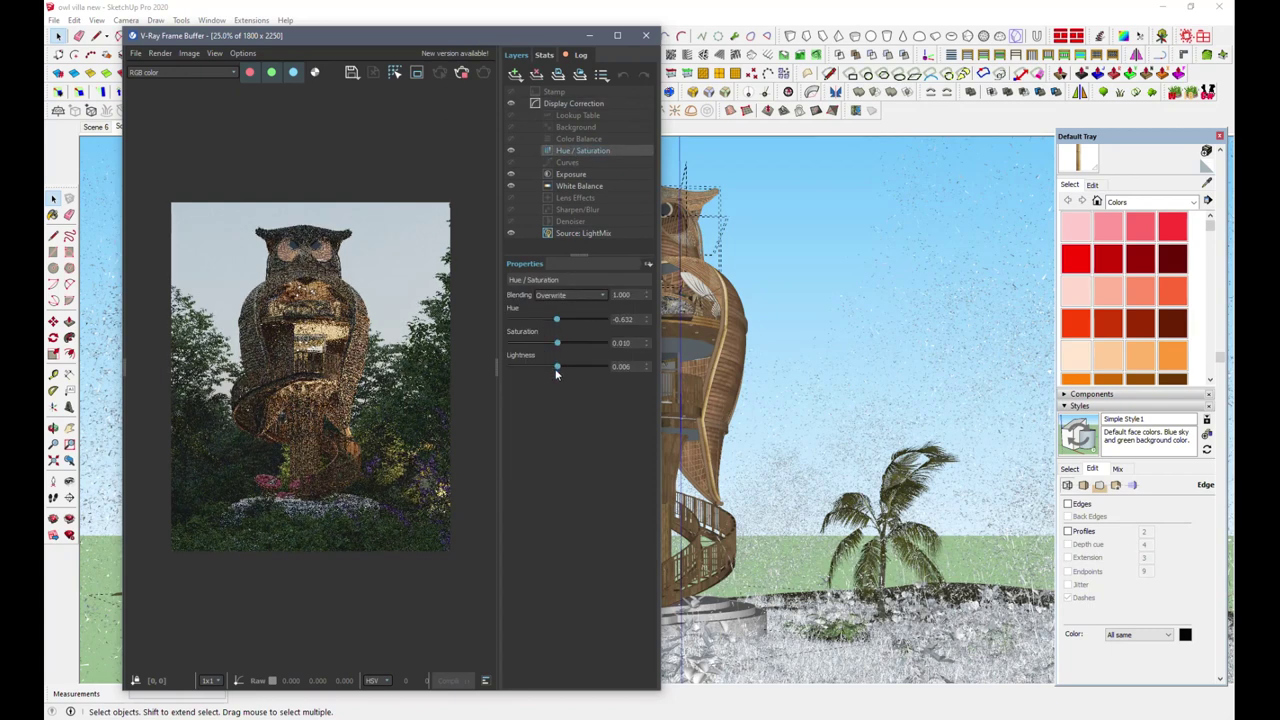
{"action": "left_click", "coordinate": [577, 178]}
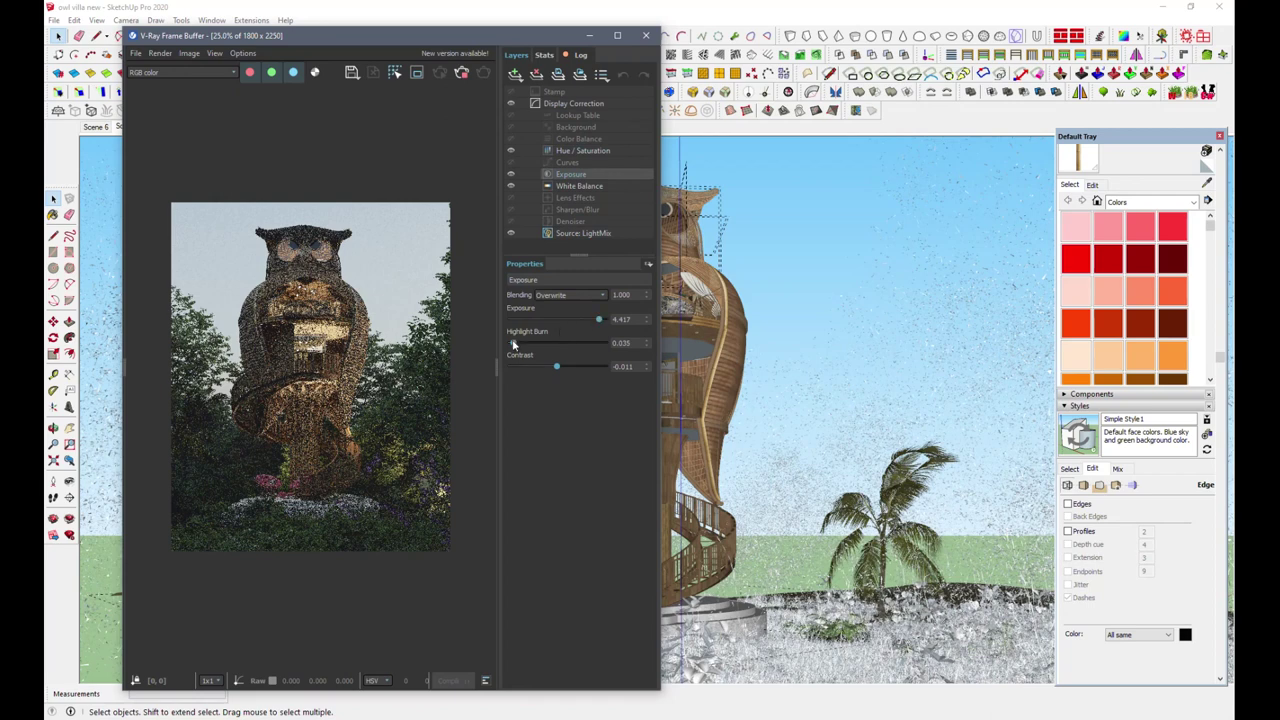
{"action": "left_click", "coordinate": [579, 186]}
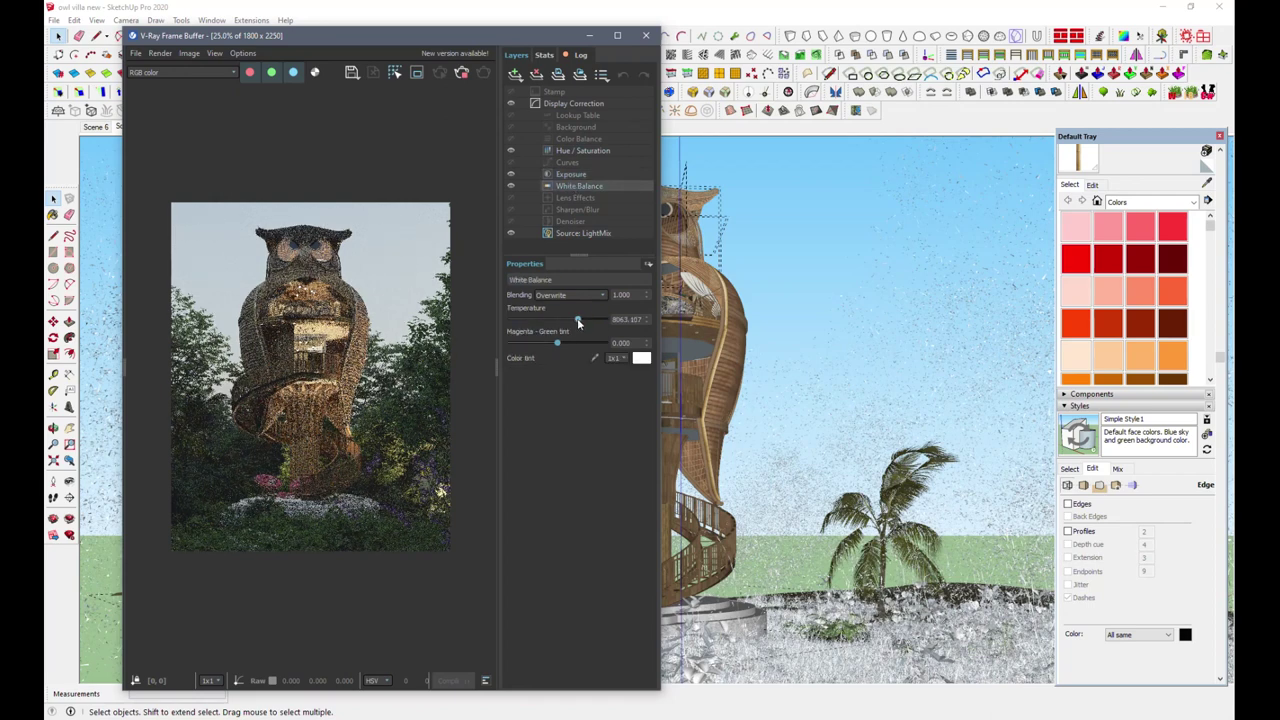
{"action": "mouse_move", "coordinate": [577, 320]}
{"action": "left_mouse_down"}
{"action": "mouse_move", "coordinate": [541, 320]}
{"action": "mouse_move", "coordinate": [606, 320]}
{"action": "mouse_move", "coordinate": [572, 323]}
{"action": "left_mouse_up"}
Step: In LightMix, briefly switch off IES Light#2, Spot Light#6, Rest and Self Illumination, re-enabling each
{"action": "left_click", "coordinate": [586, 232]}
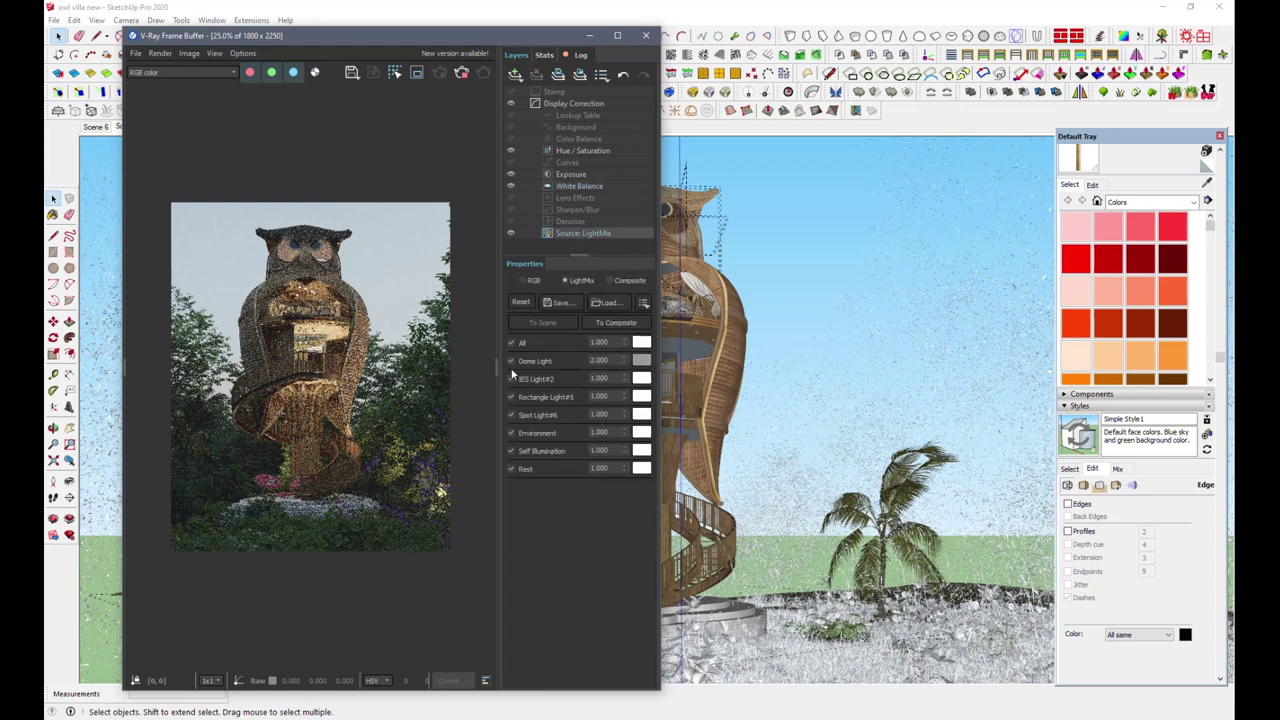
{"action": "left_click", "coordinate": [512, 377]}
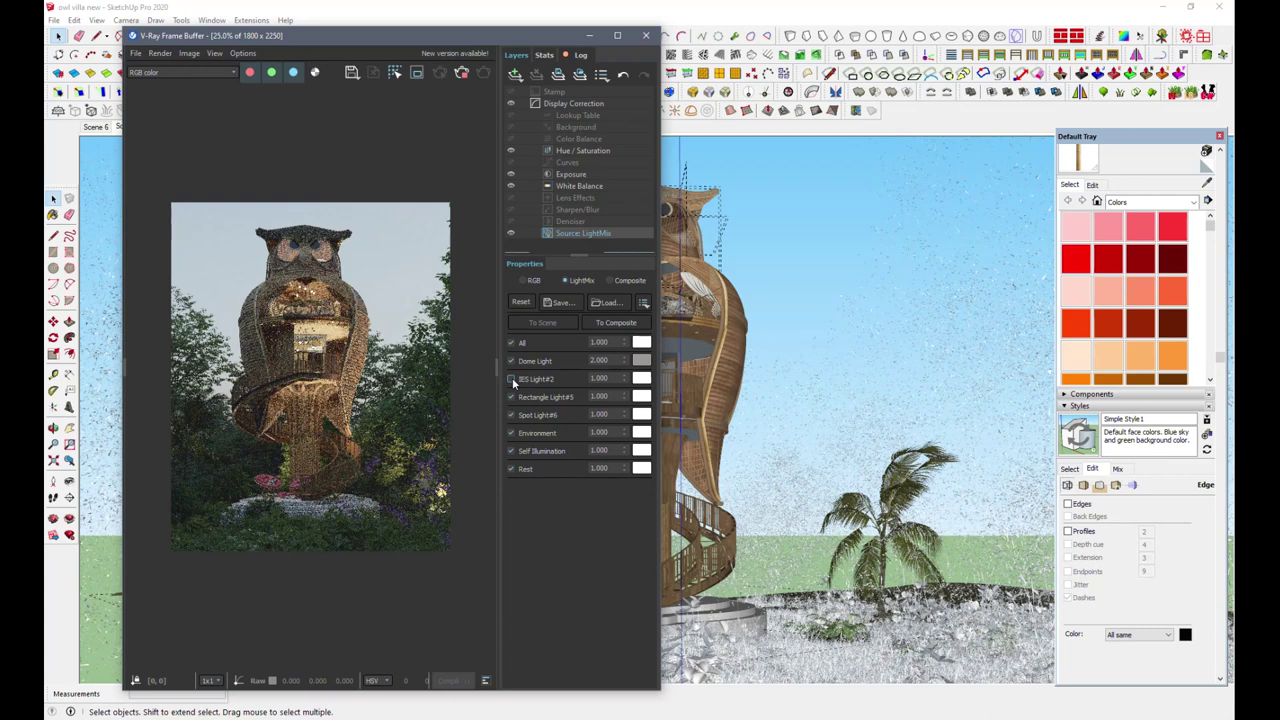
{"action": "left_click", "coordinate": [511, 378]}
{"action": "left_click", "coordinate": [511, 414]}
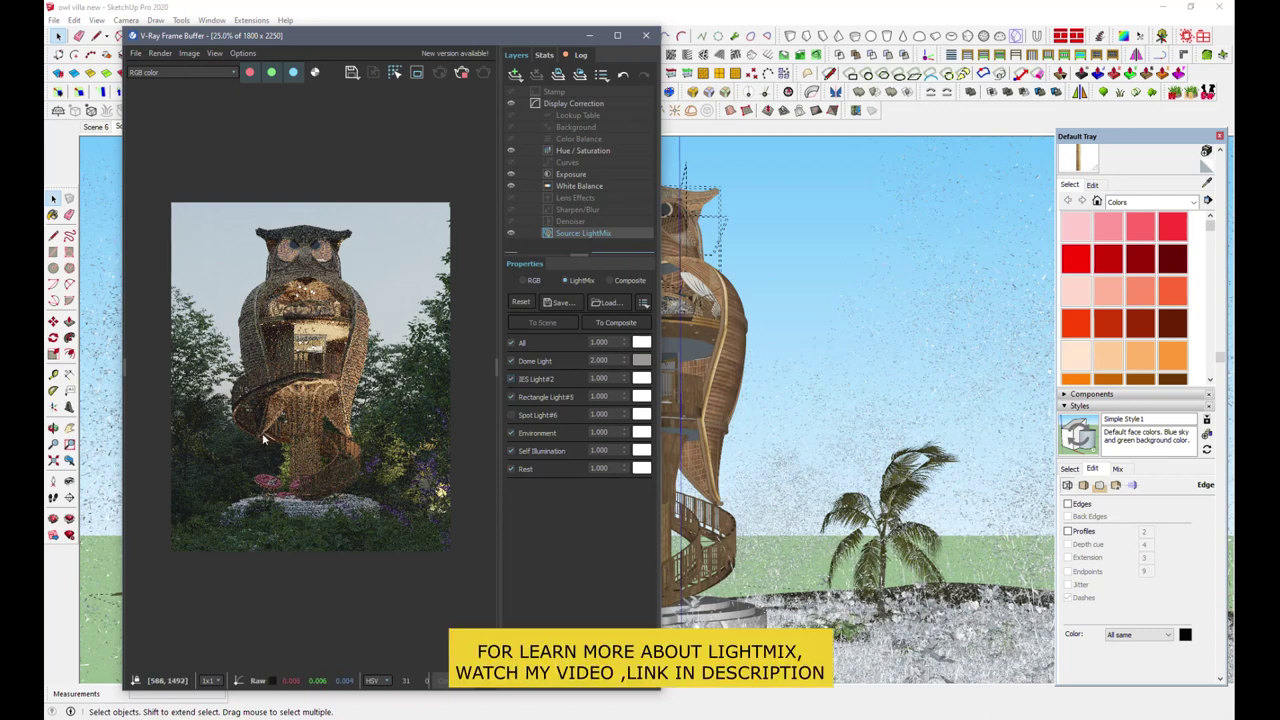
{"action": "left_click", "coordinate": [511, 414]}
{"action": "left_click", "coordinate": [511, 468]}
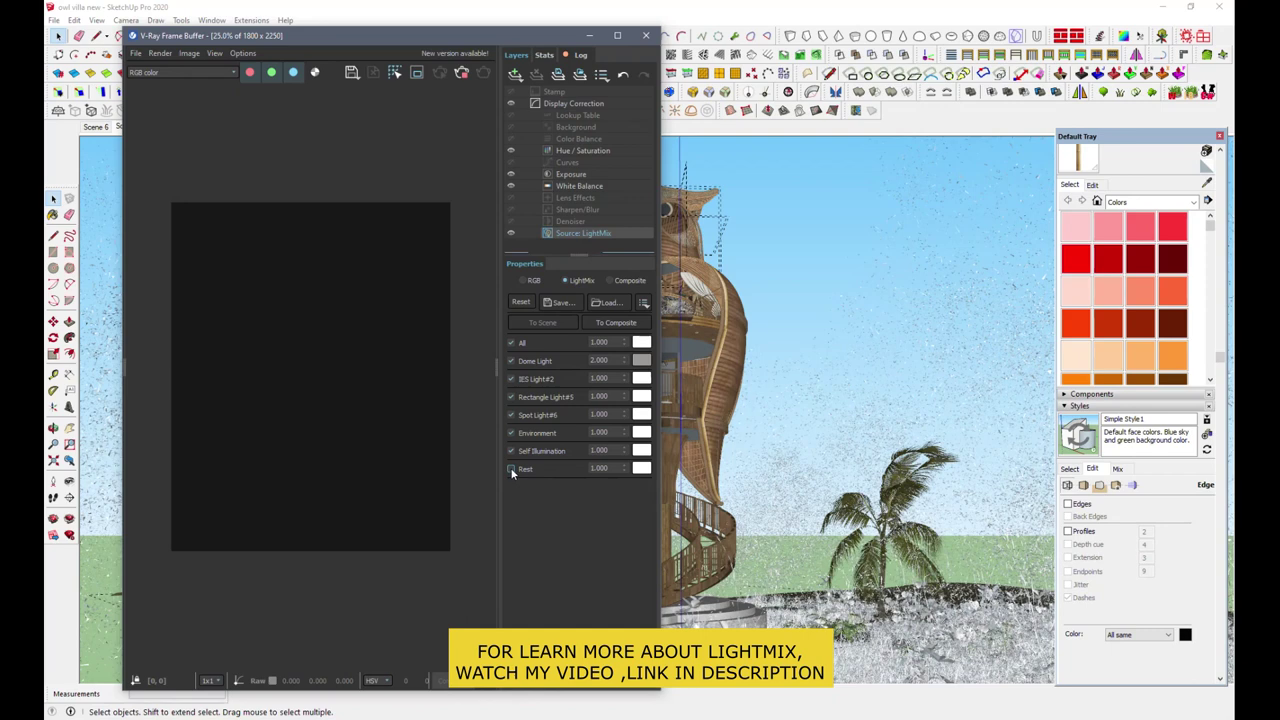
{"action": "left_click", "coordinate": [511, 468]}
{"action": "left_click", "coordinate": [512, 451]}
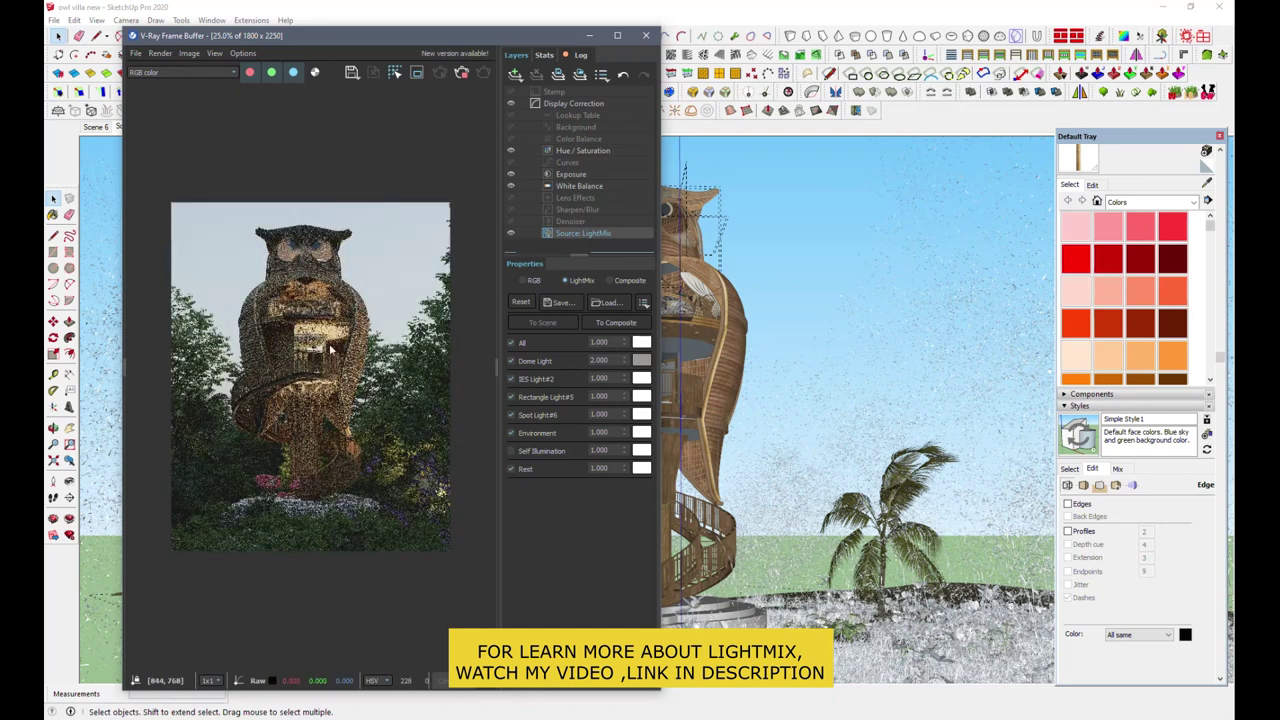
{"action": "left_click", "coordinate": [512, 451]}
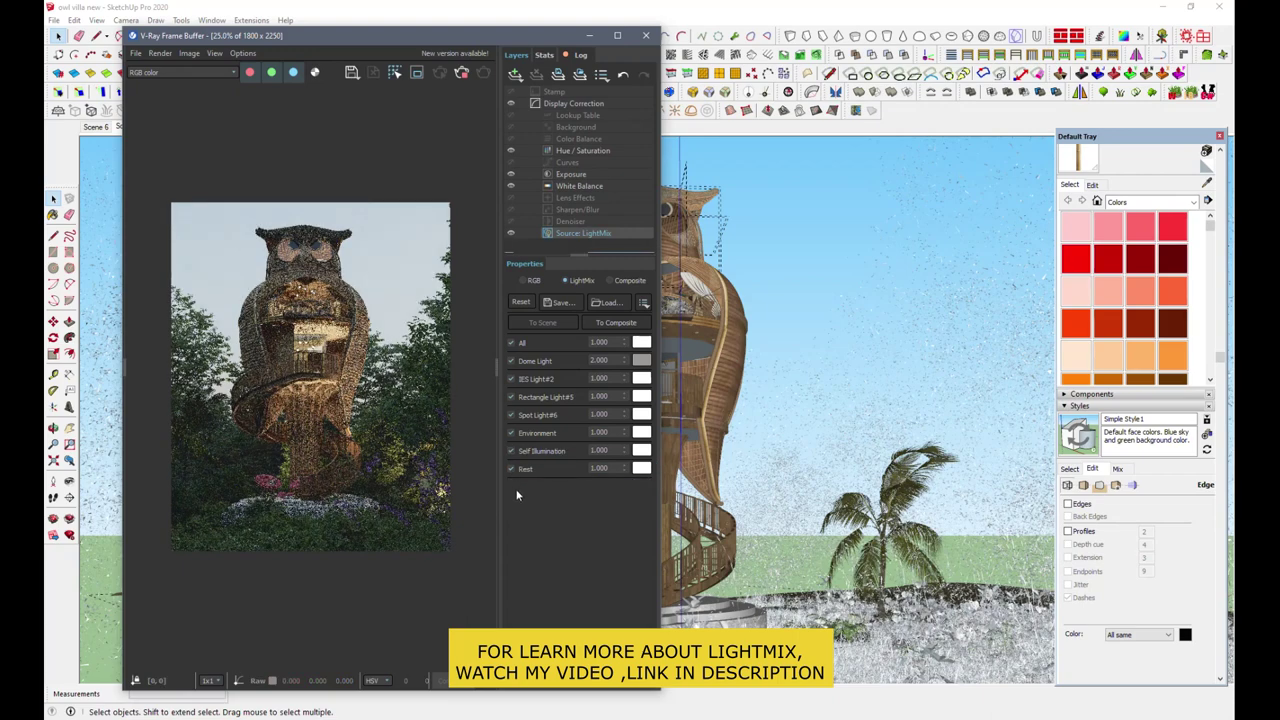
Step: Abort the in-progress render and nudge the Frame Buffer slightly right
{"action": "left_click", "coordinate": [461, 75]}
{"action": "left_click_drag", "start_coordinate": [465, 42], "coordinate": [472, 42]}
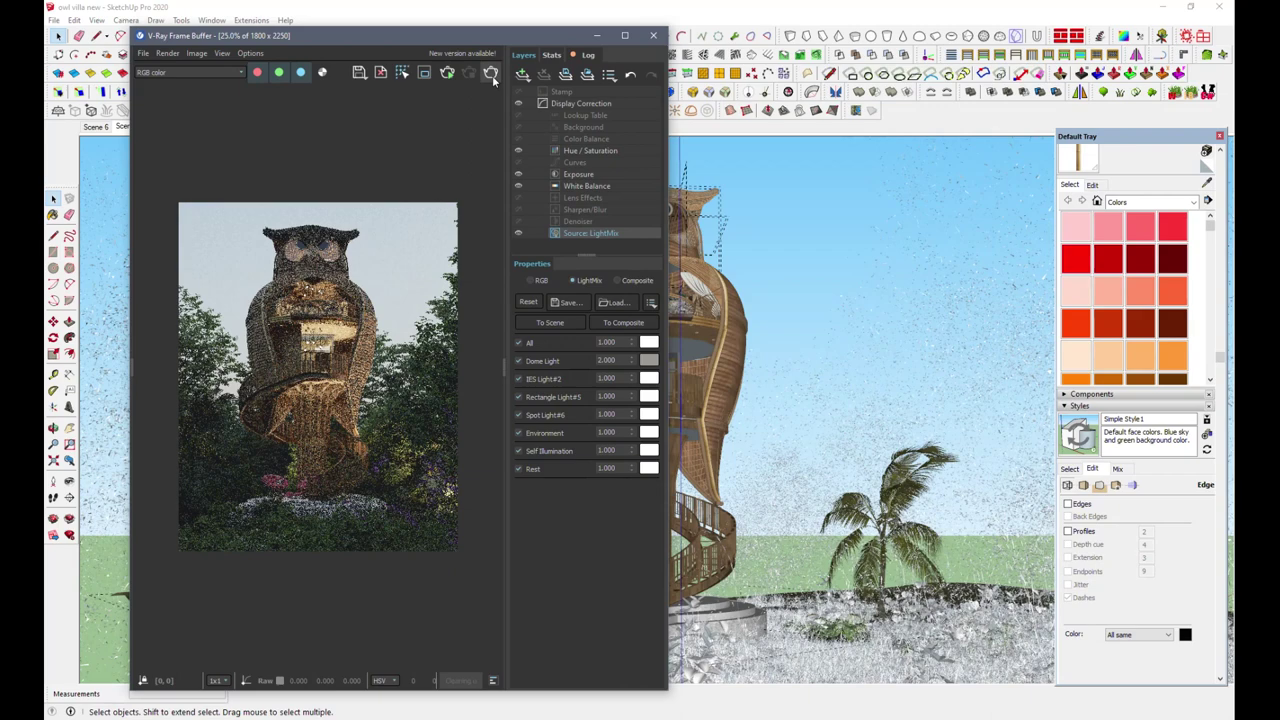